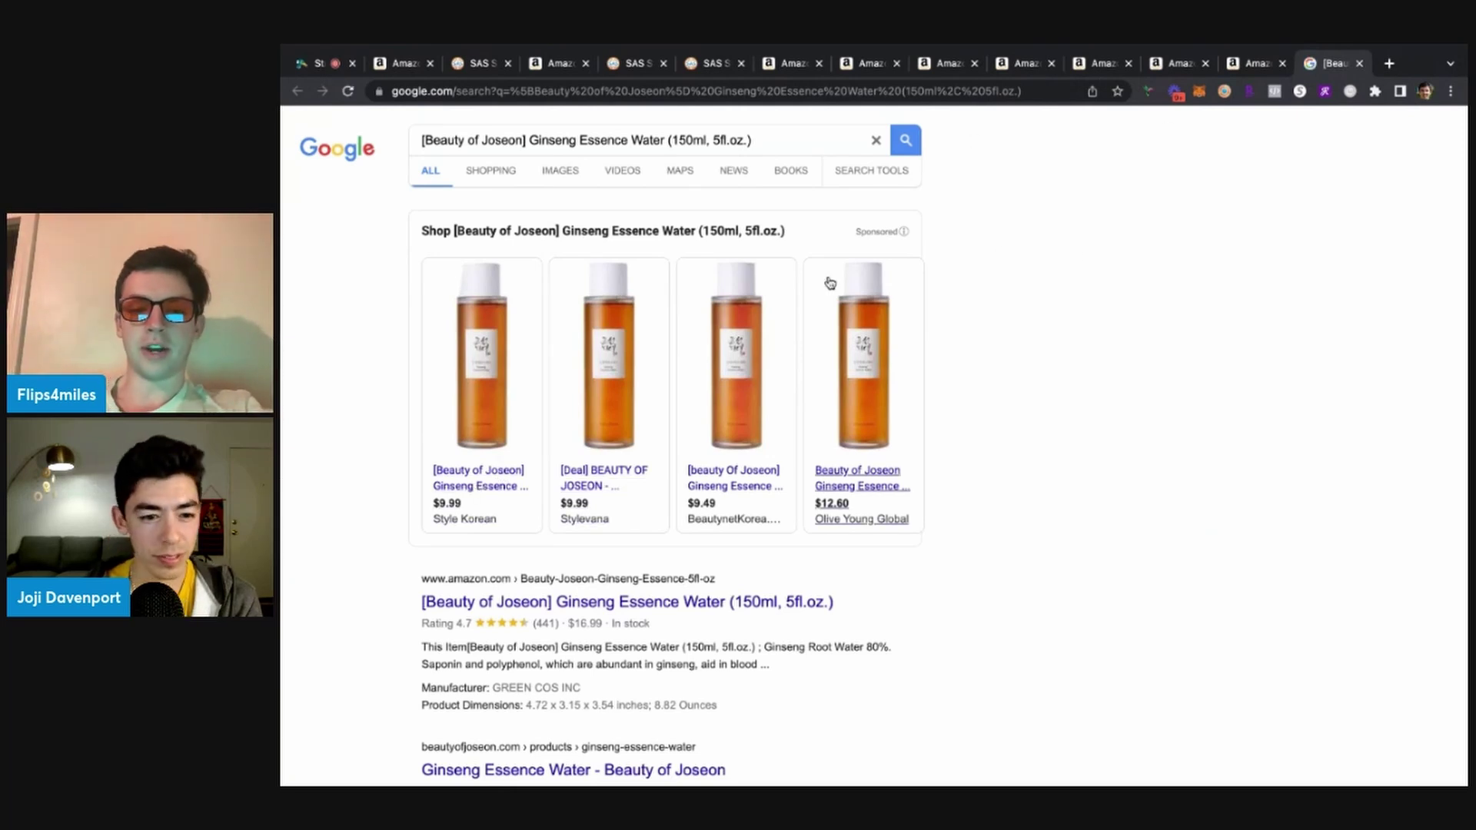
Check Google Shopping's $9.49–$12.60 essence water offers, then go back to the $16.99 Amazon listing
click(490, 170)
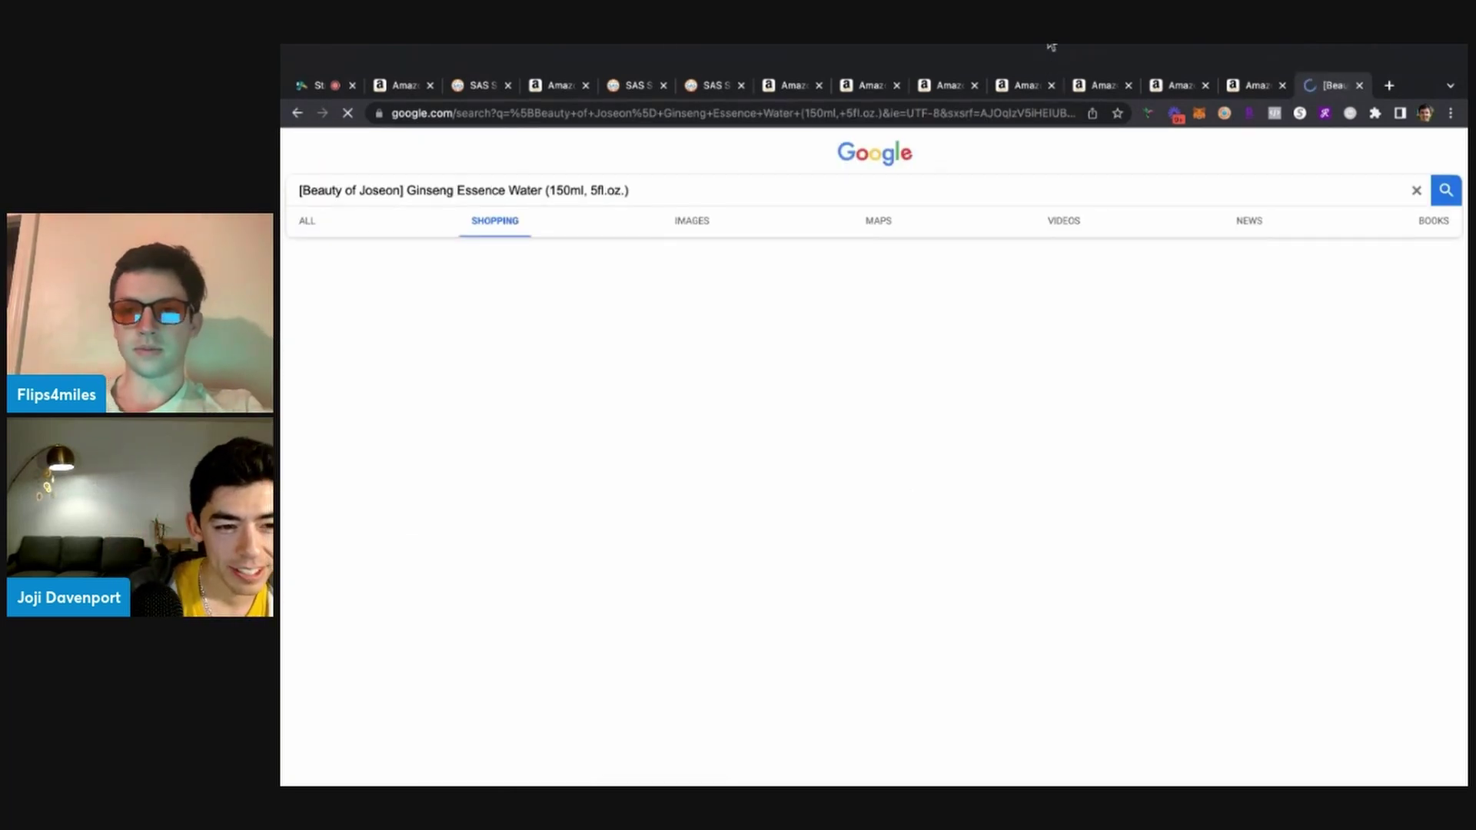
click(1259, 86)
scroll(850, 422, down, 3)
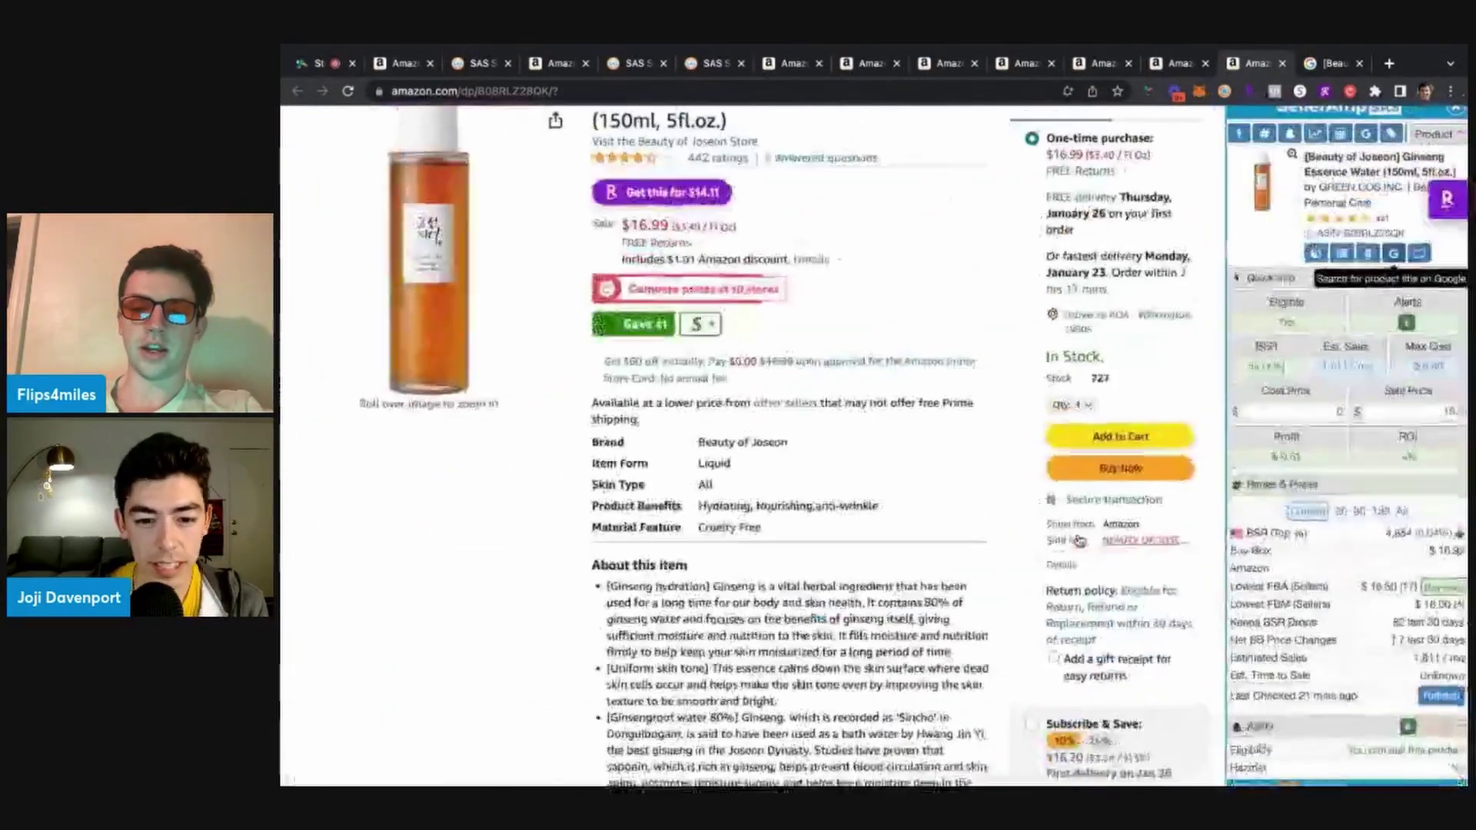
scroll(1080, 540, down, 10)
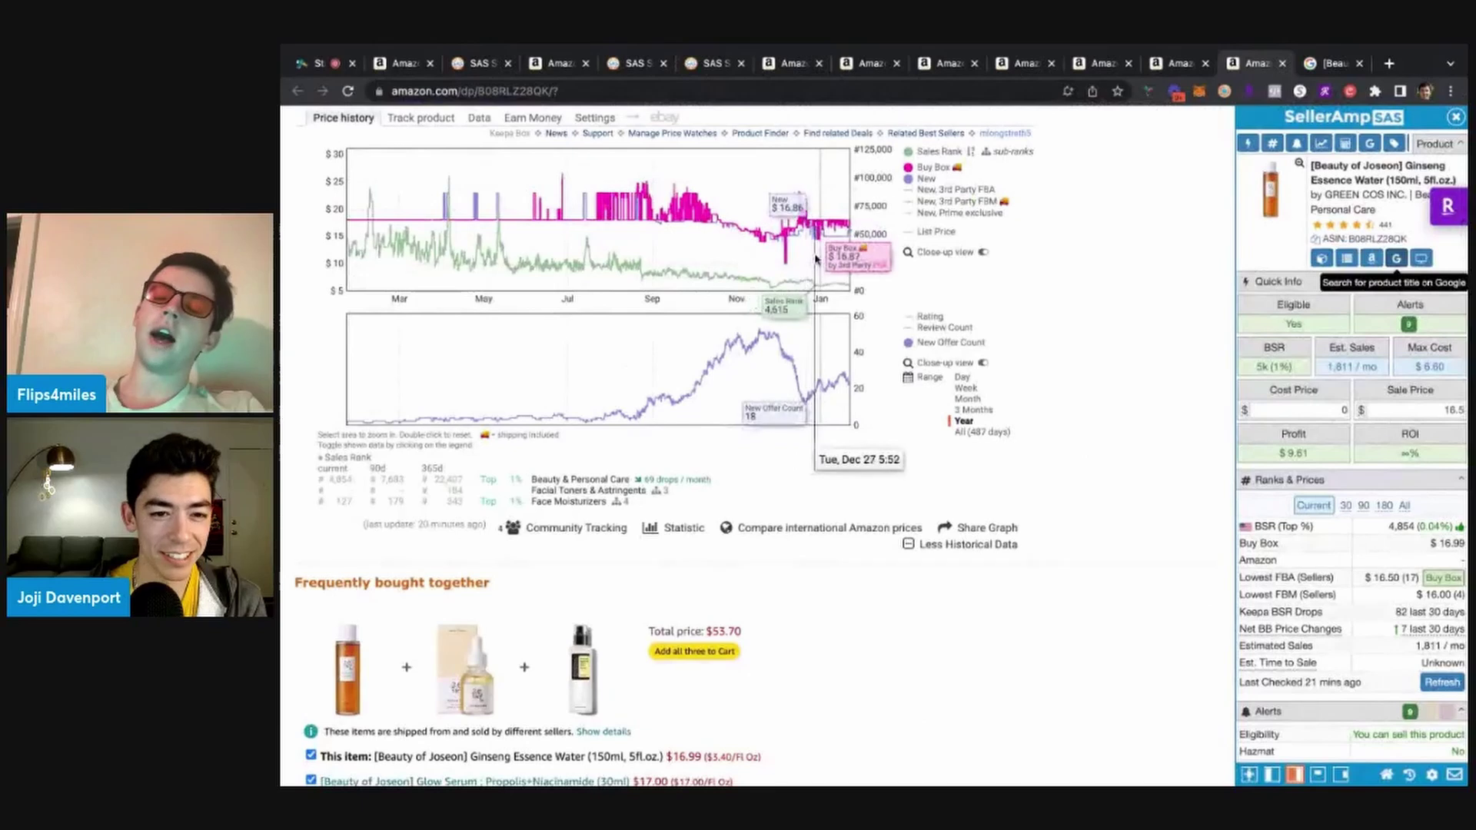
scroll(846, 254, up, 5)
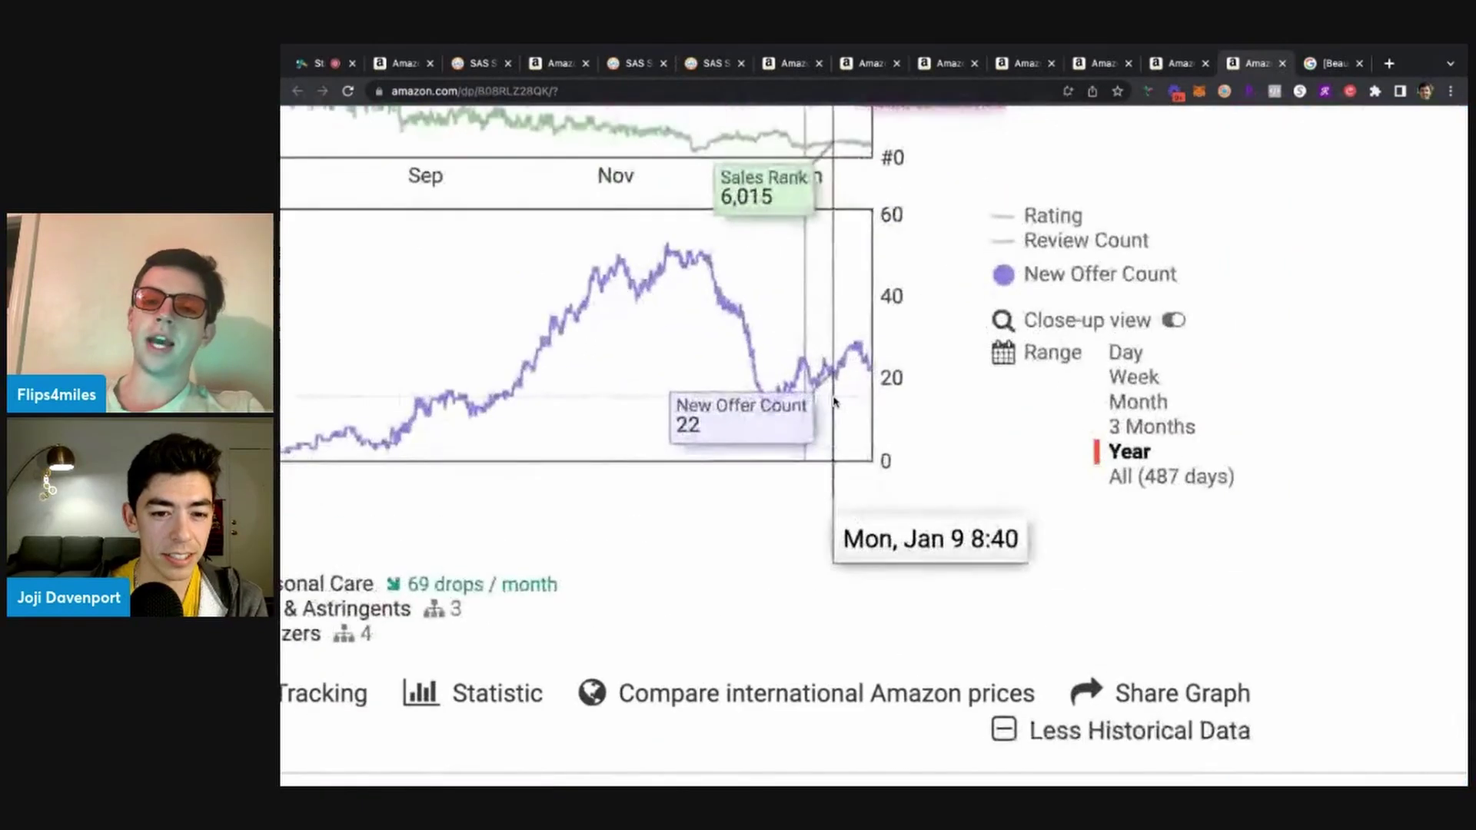
scroll(735, 376, up, 1)
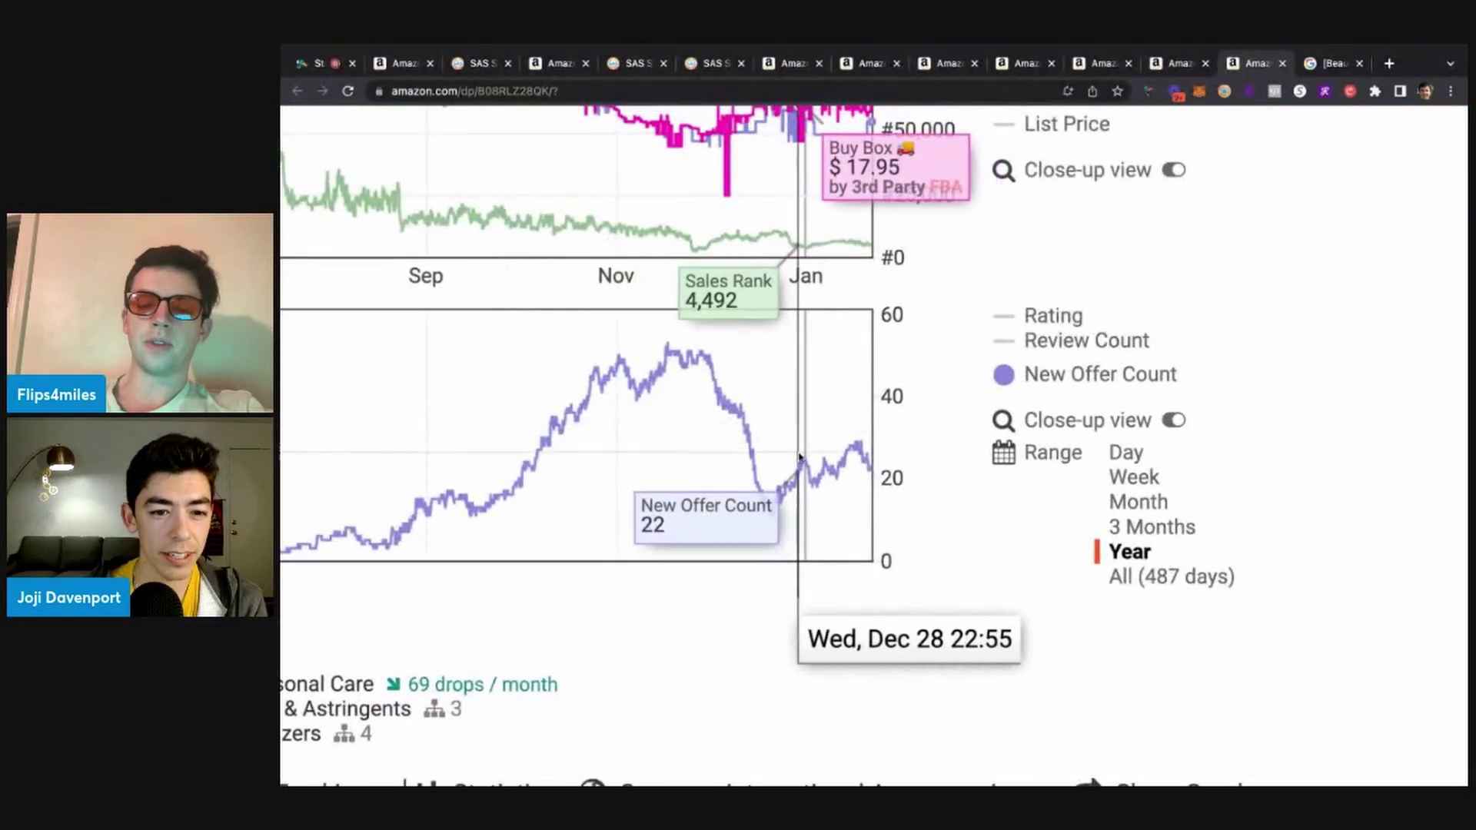
scroll(800, 454, up, 1)
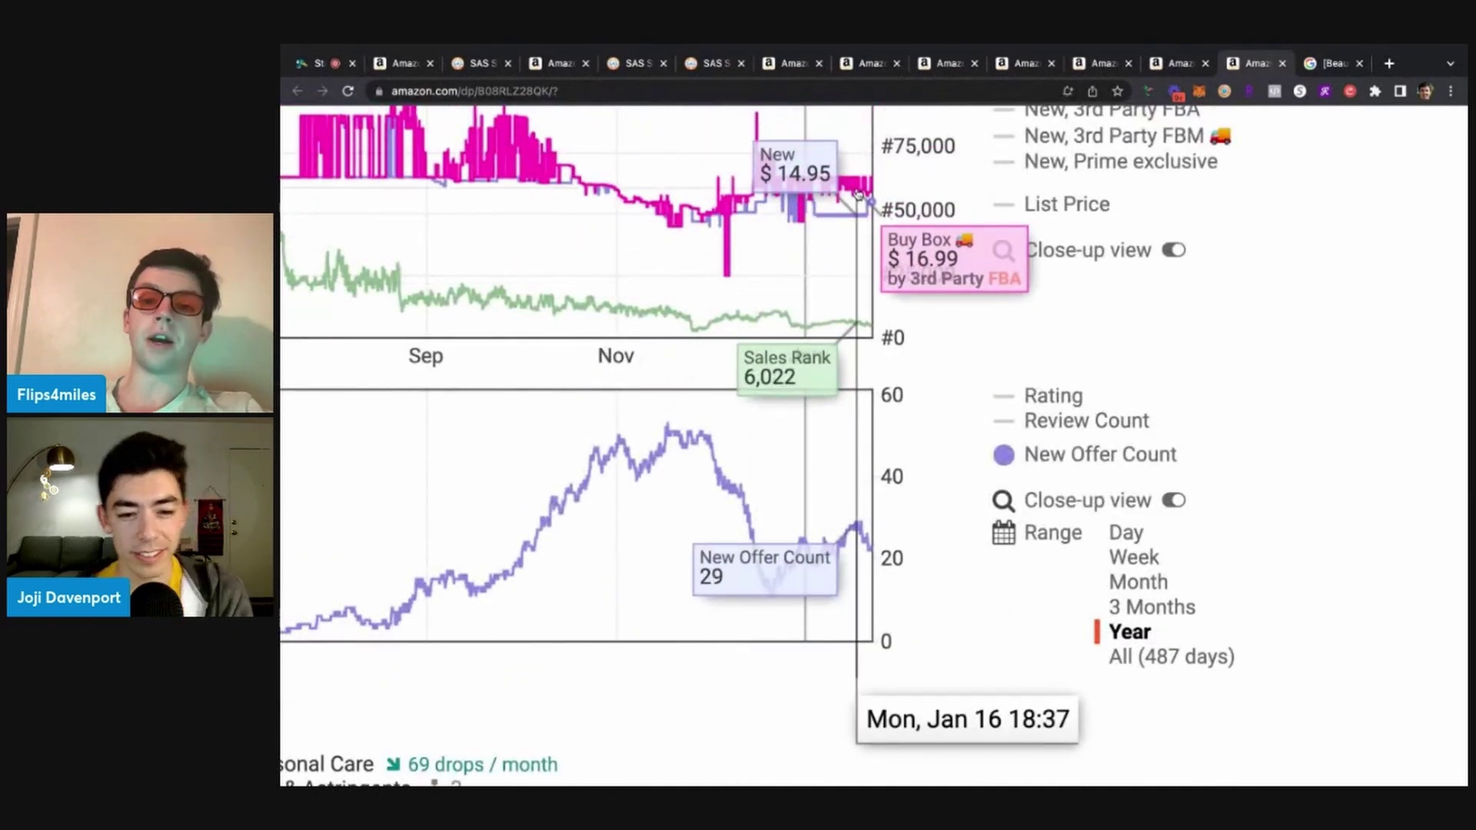
key(ctrl+0)
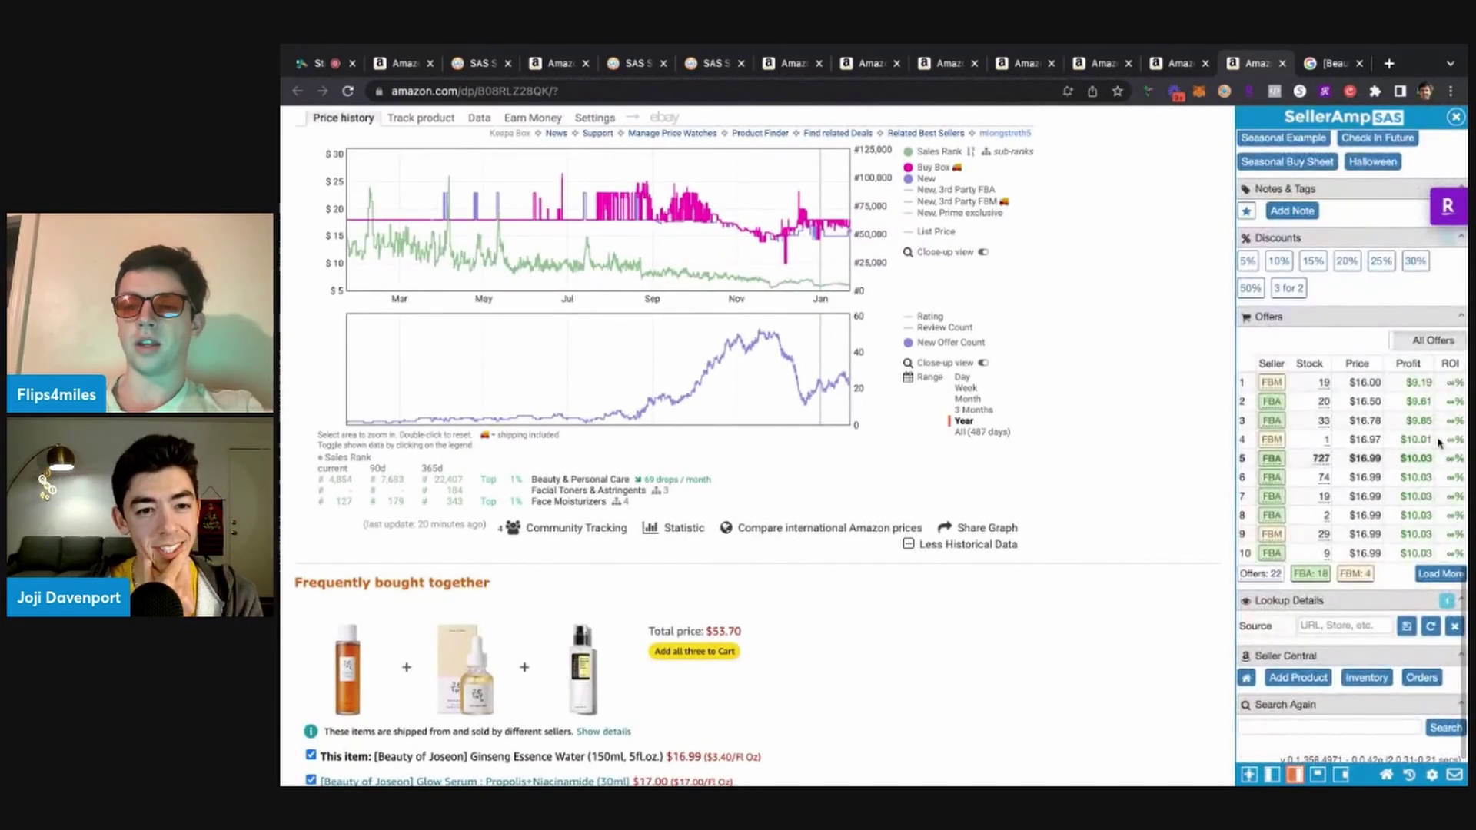
scroll(1424, 377, up, 5)
key(ctrl+0)
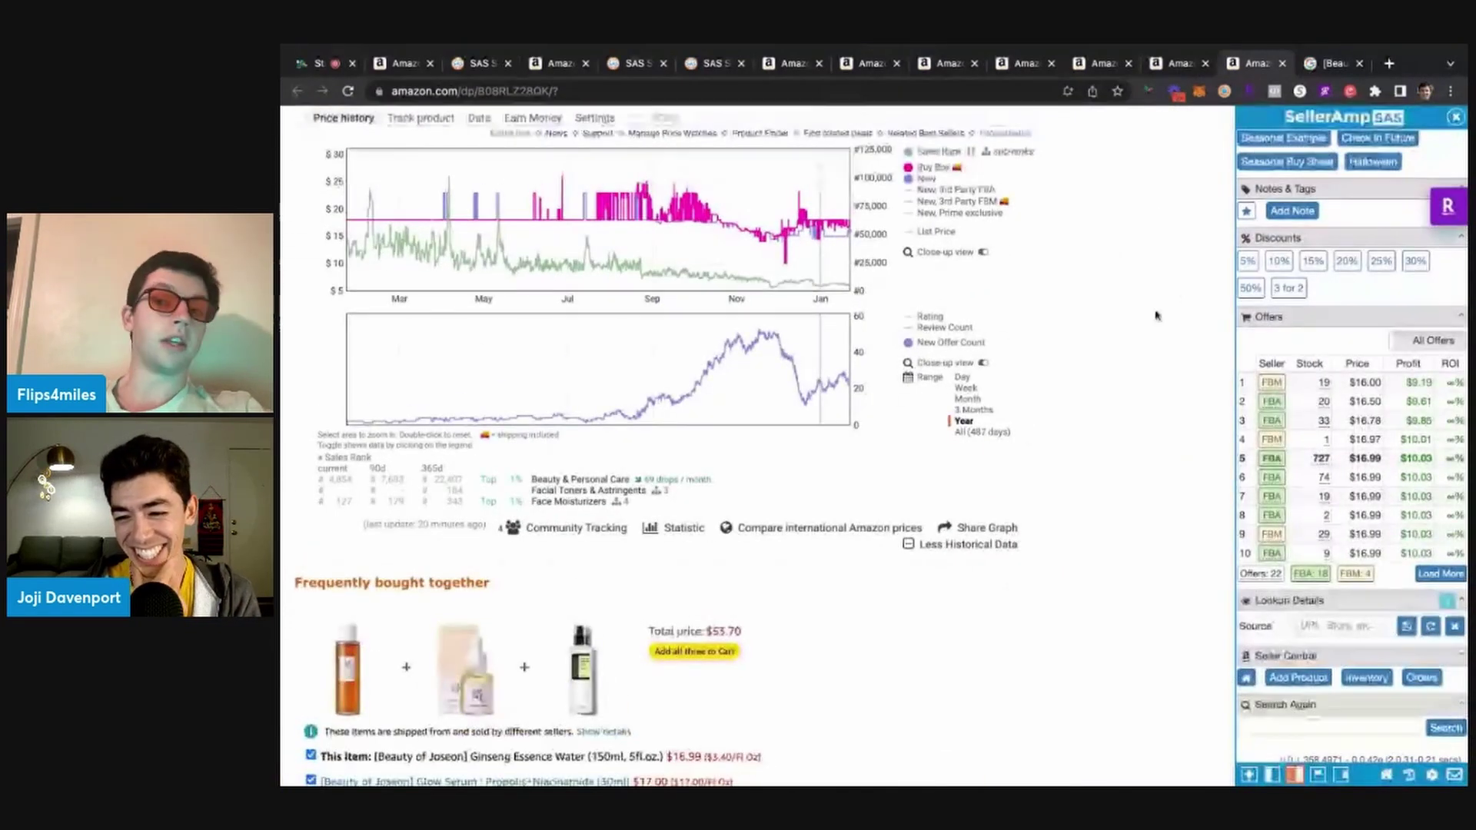
scroll(1169, 254, up, 15)
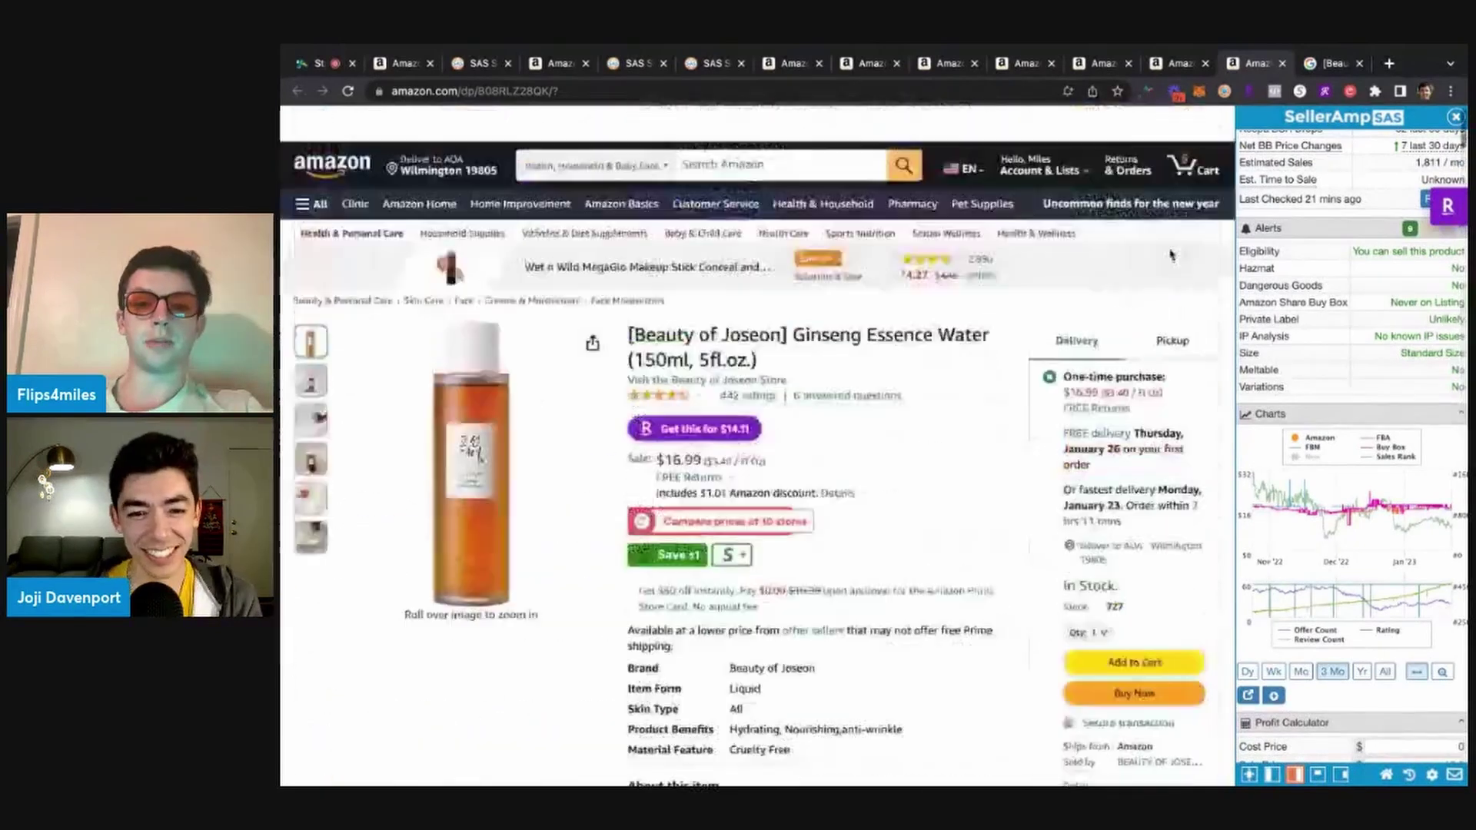
Open Style Korean's $9.99 offer (403 Forbidden, two coupon codes), then return to Amazon's $6.60 max cost
click(1309, 85)
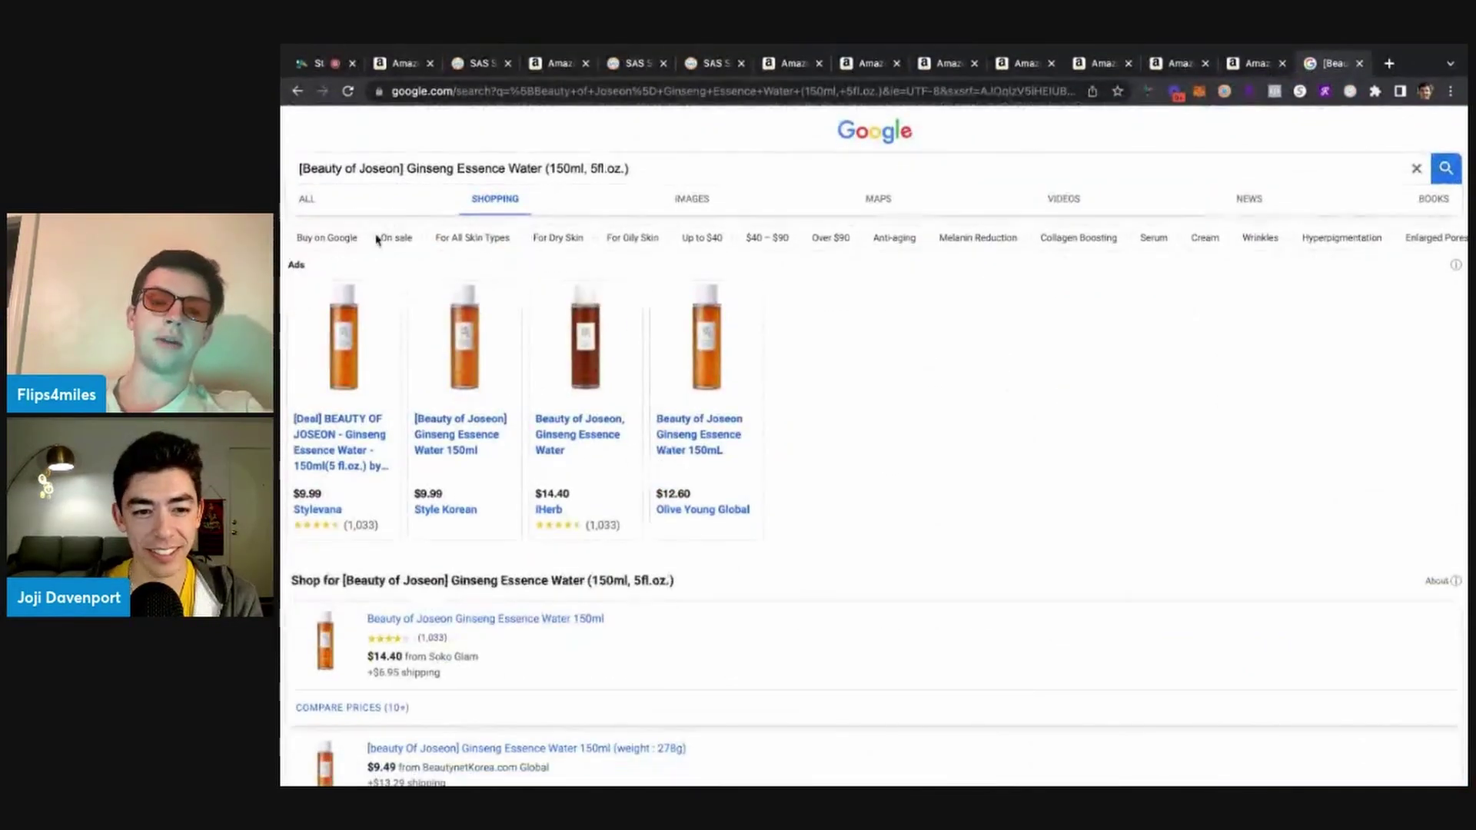
click(345, 427)
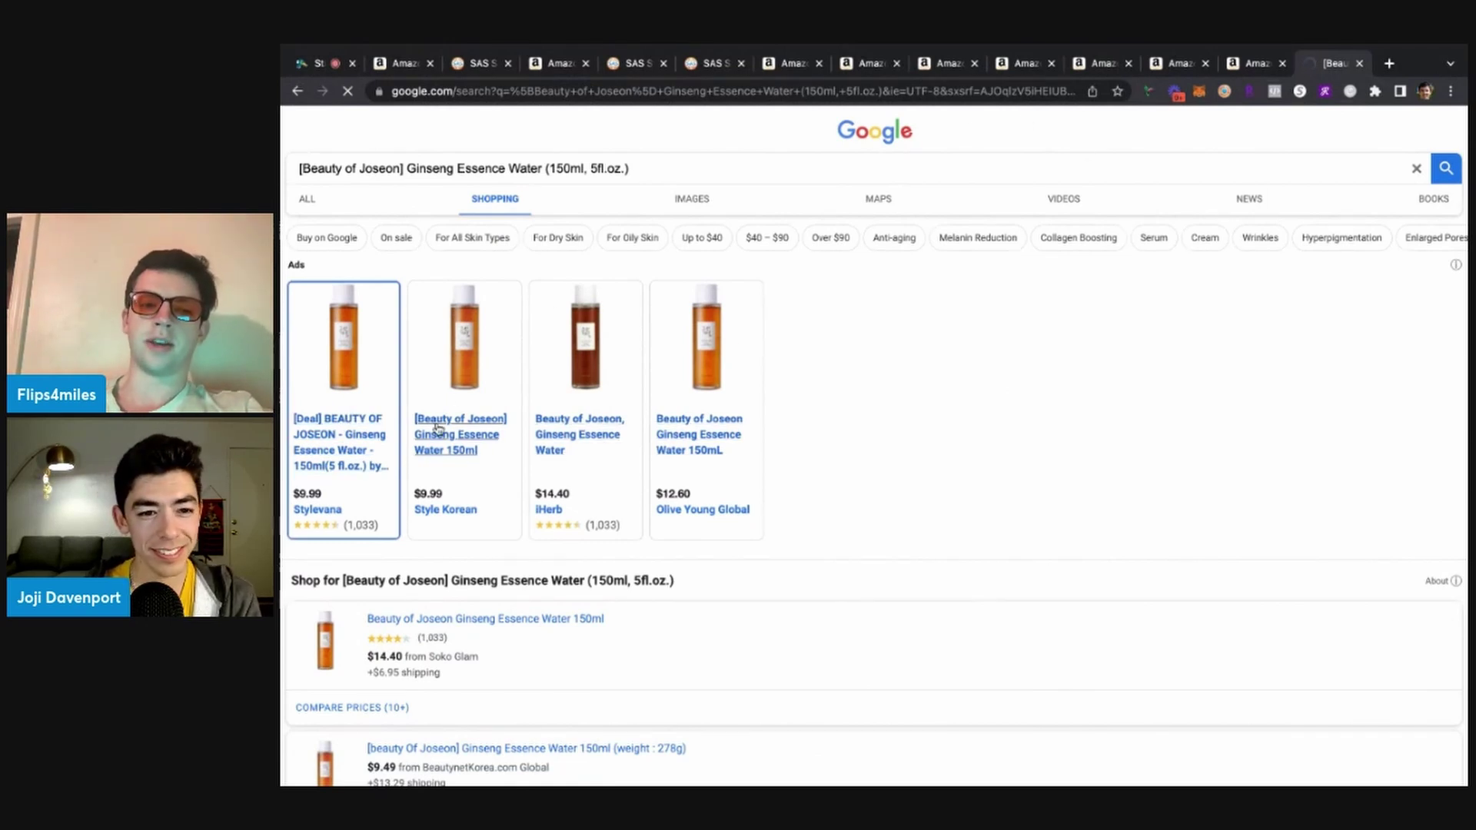
triple_click(460, 437)
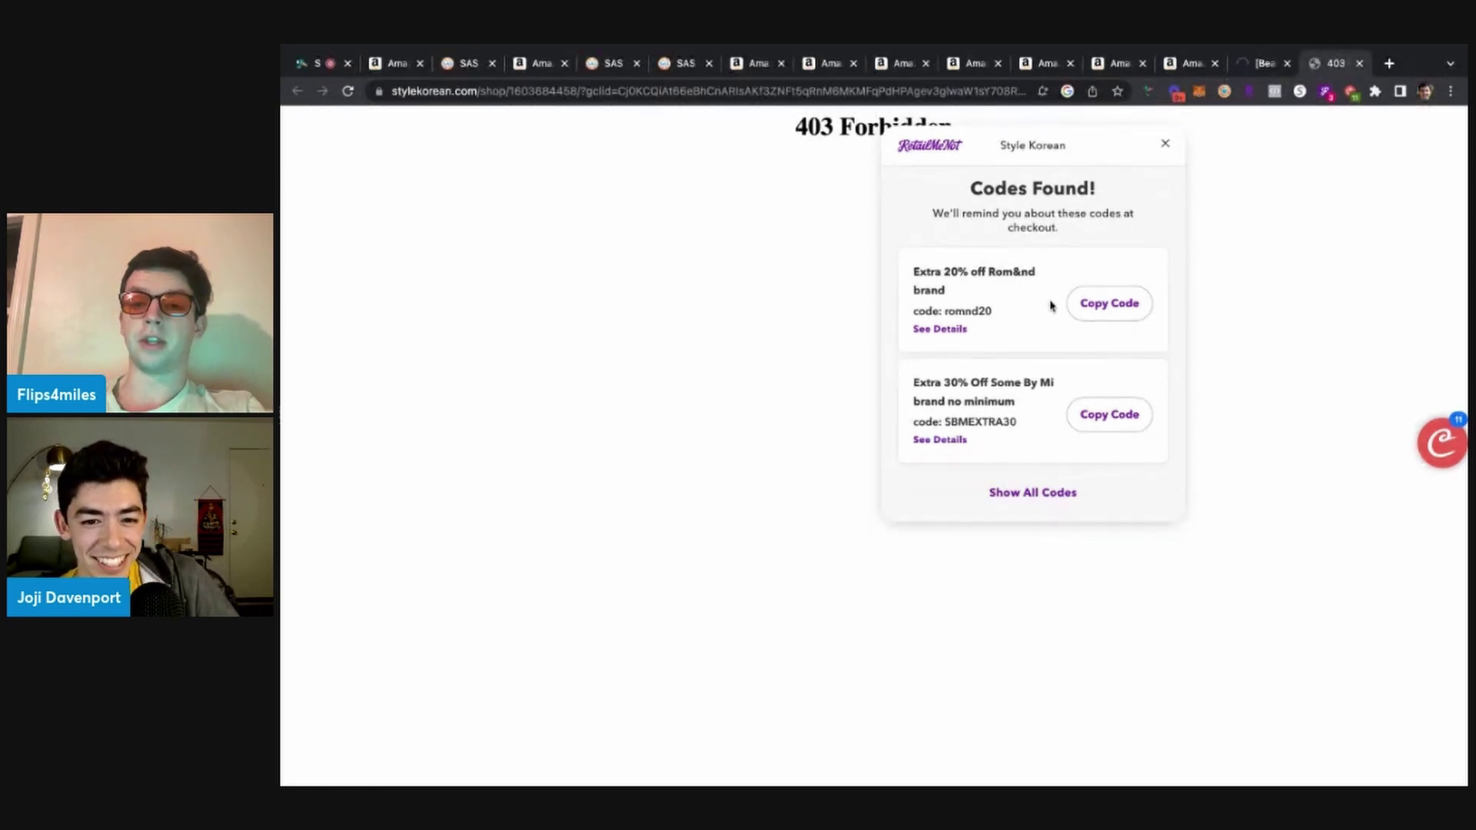
scroll(1050, 305, up, 5)
scroll(948, 295, down, 5)
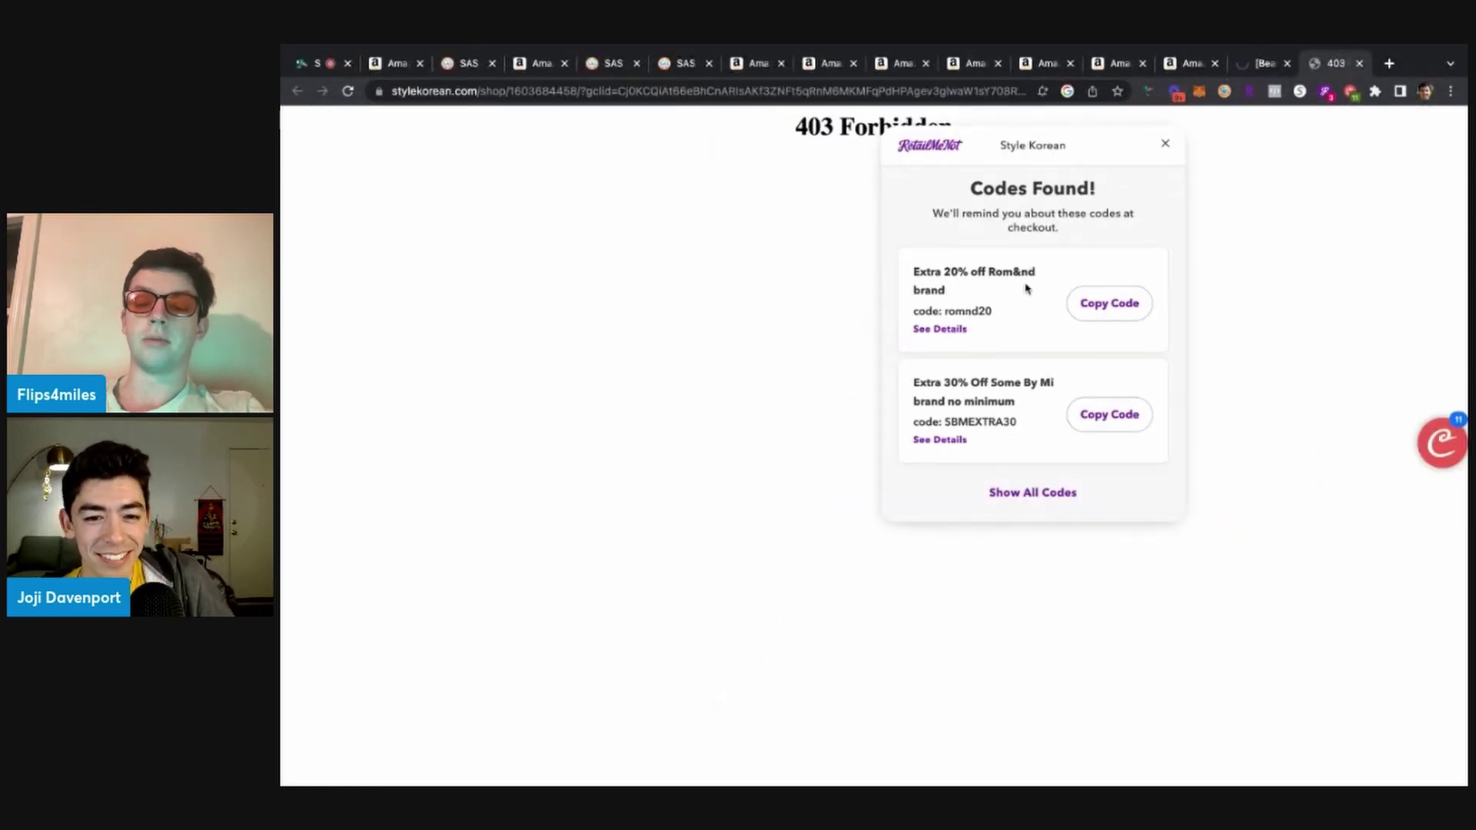
scroll(1025, 288, up, 2)
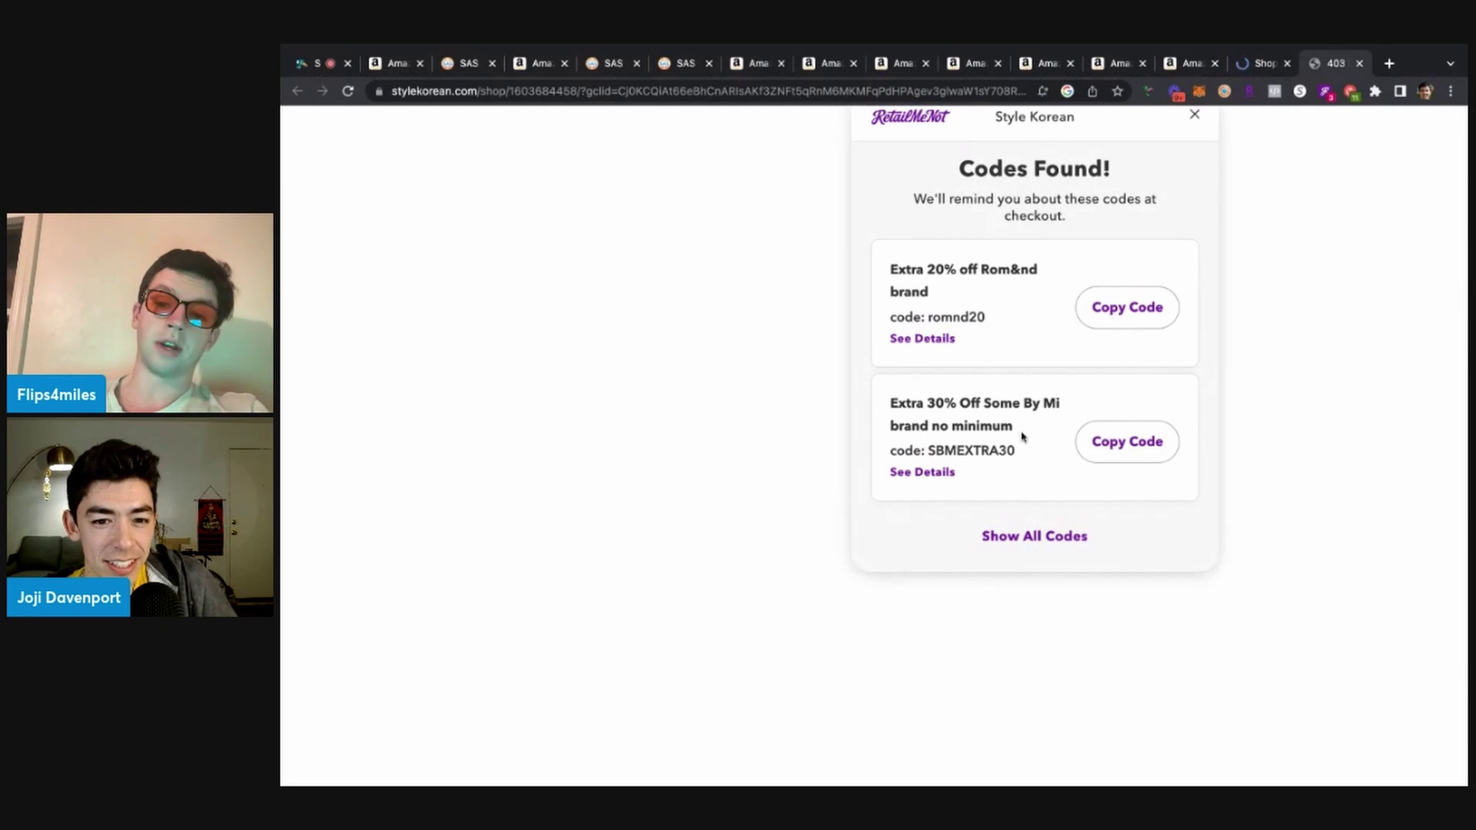
scroll(1023, 436, up, 4)
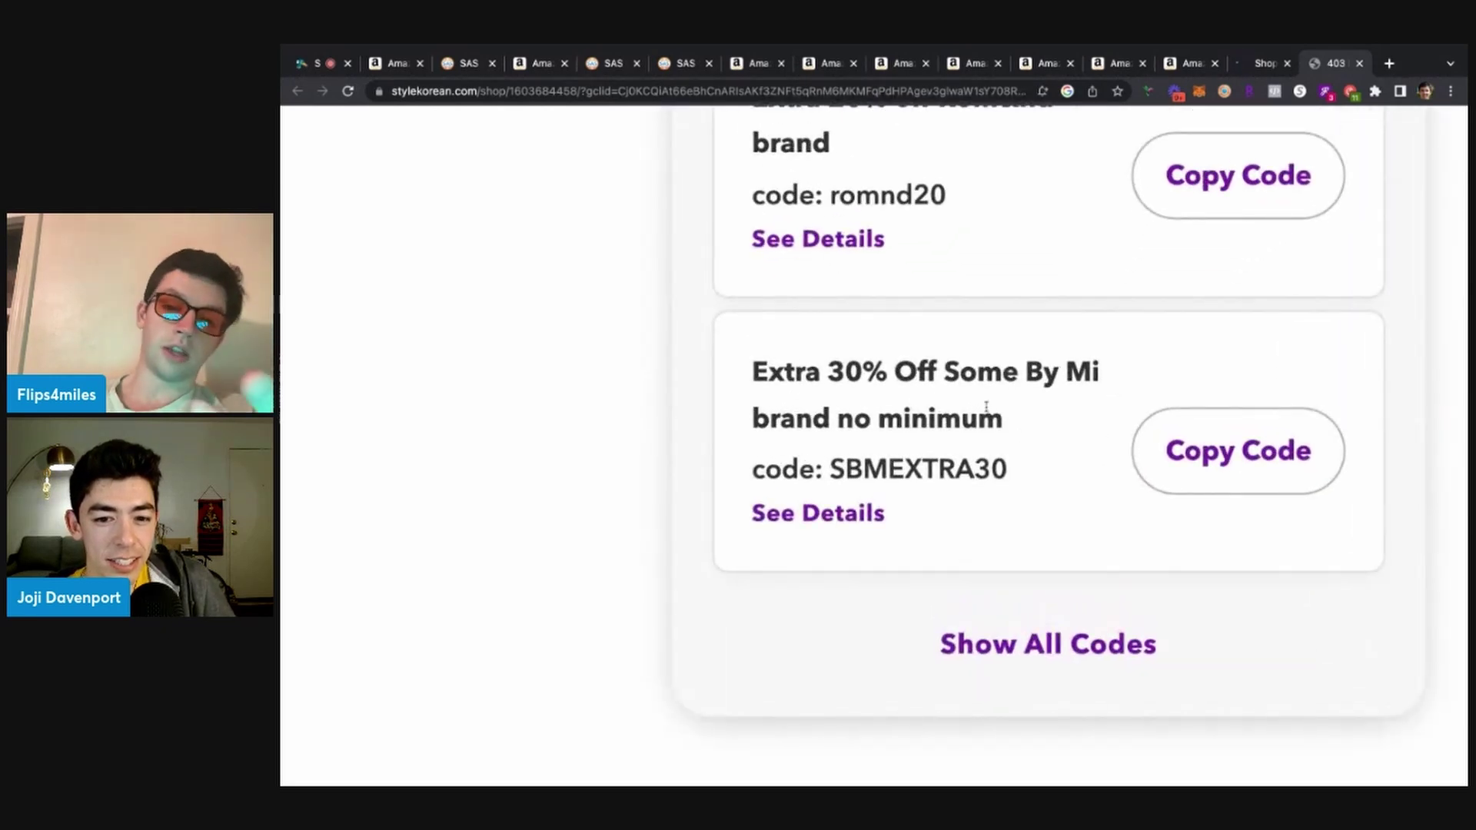
scroll(986, 407, down, 4)
click(1191, 66)
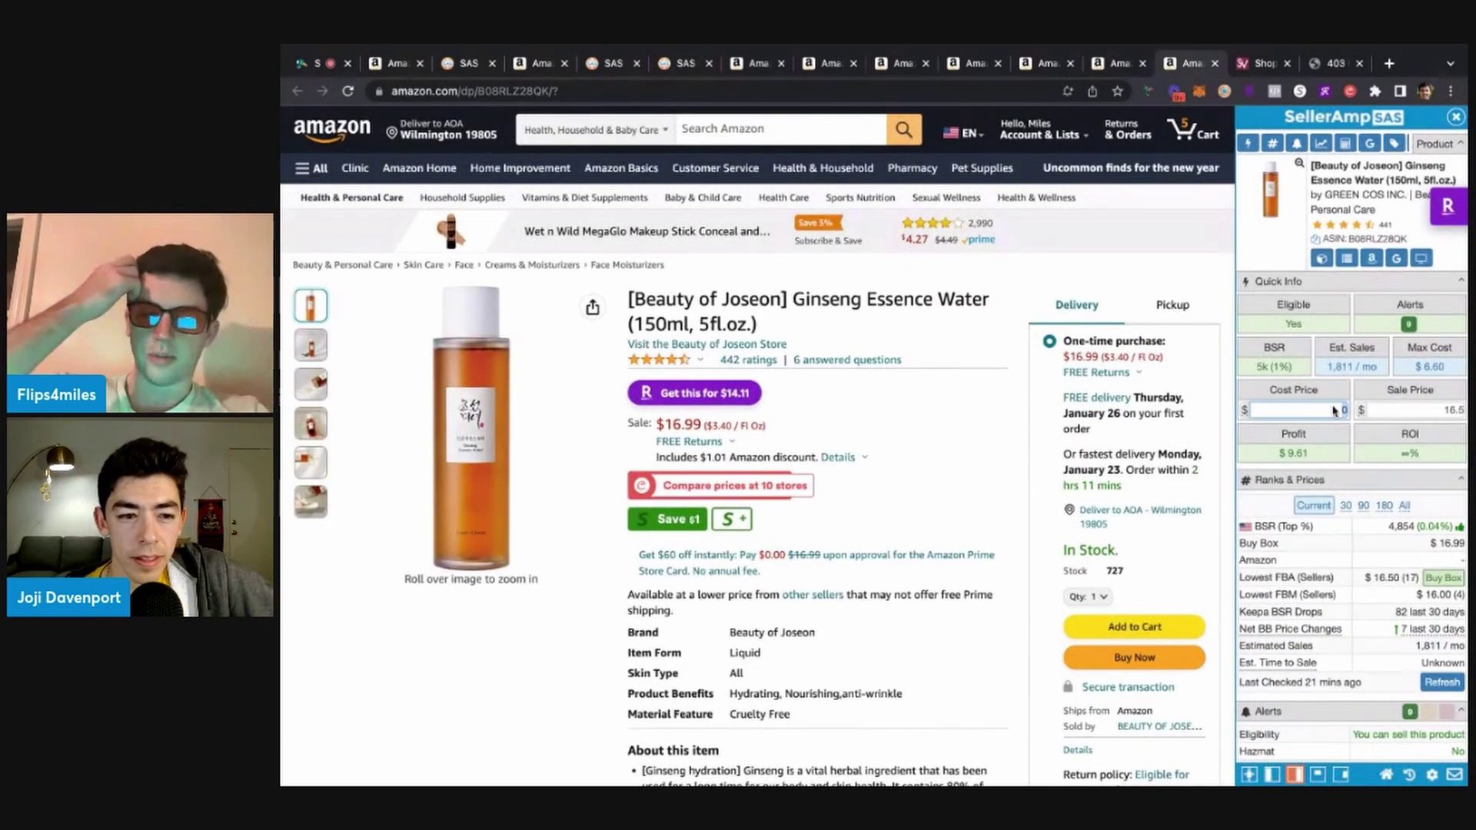
Try 8.60 cost with a 17 sale price, then lower cost to 6.50 for $2.89 profit
text(.6)
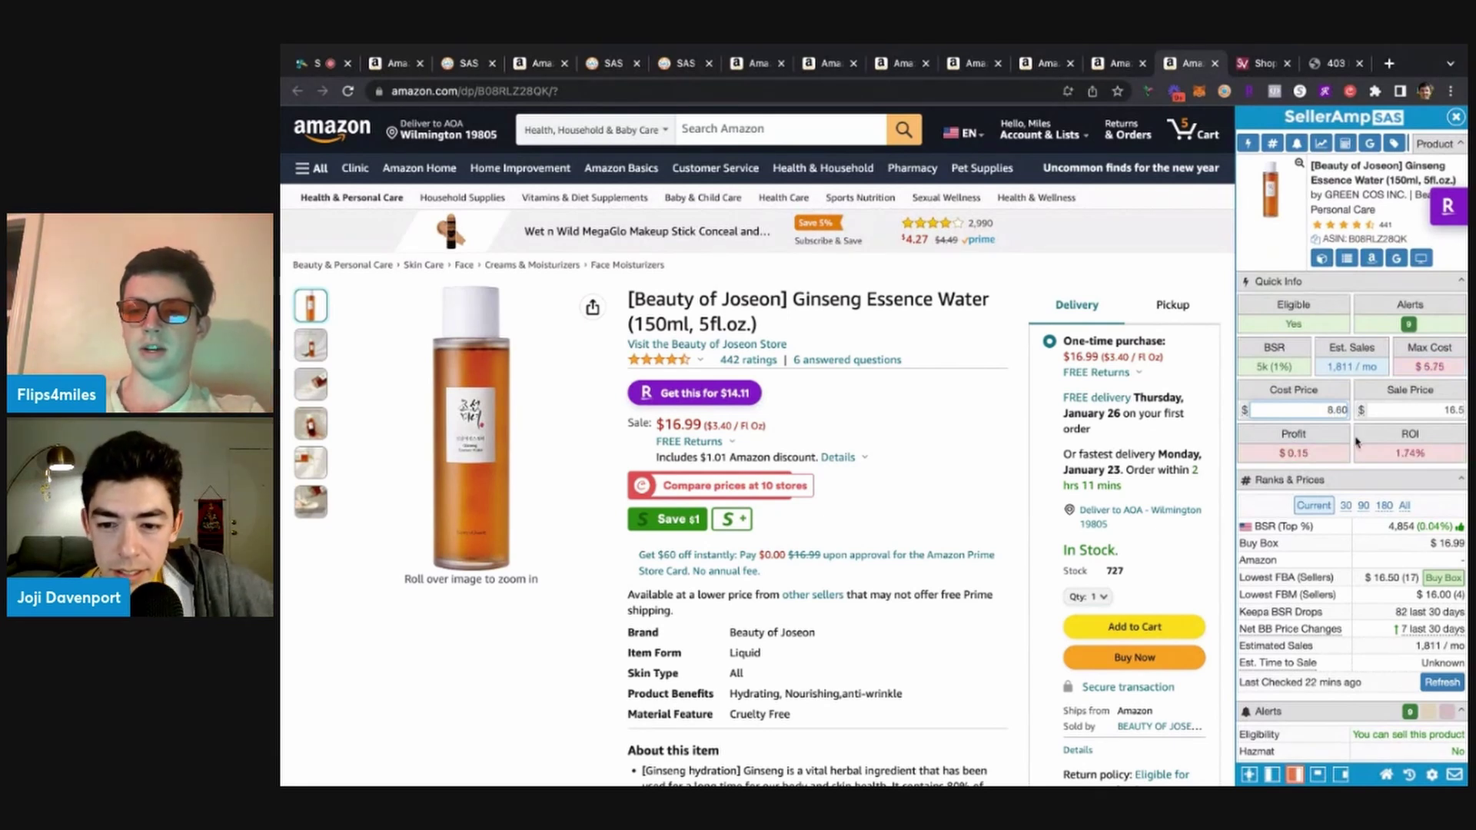
click(1443, 409)
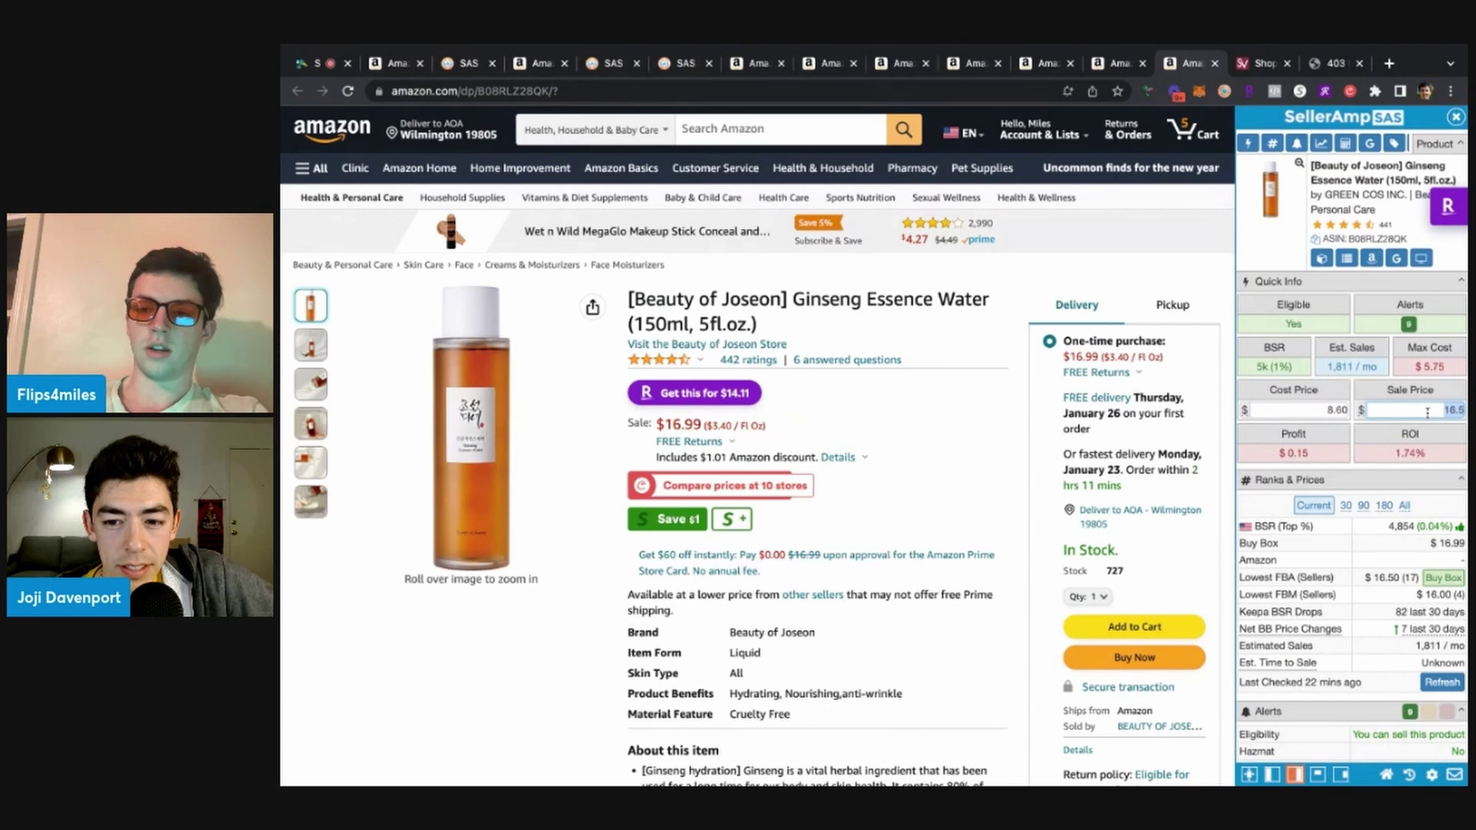
click(1306, 410)
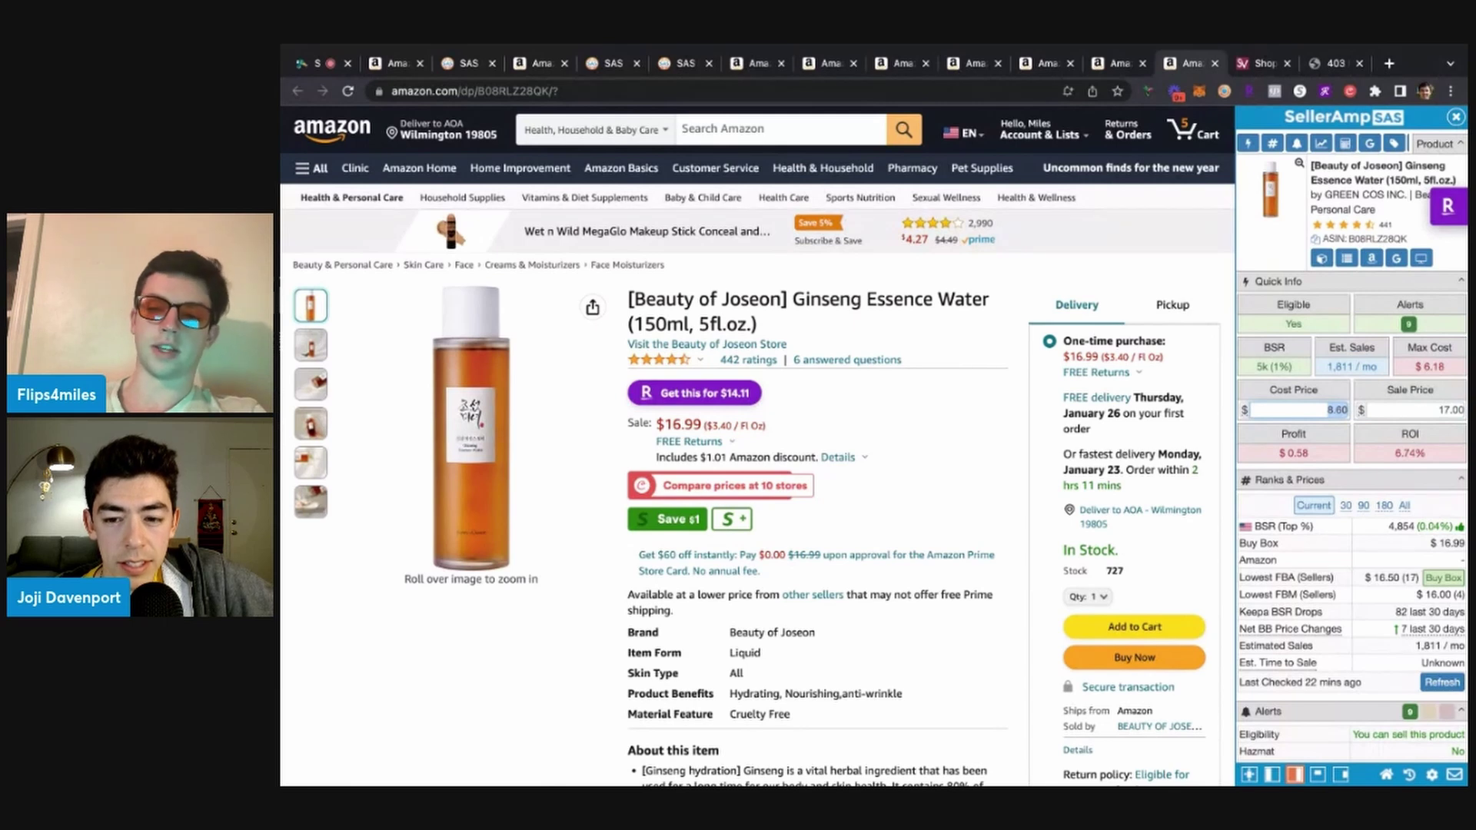
text(7.5)
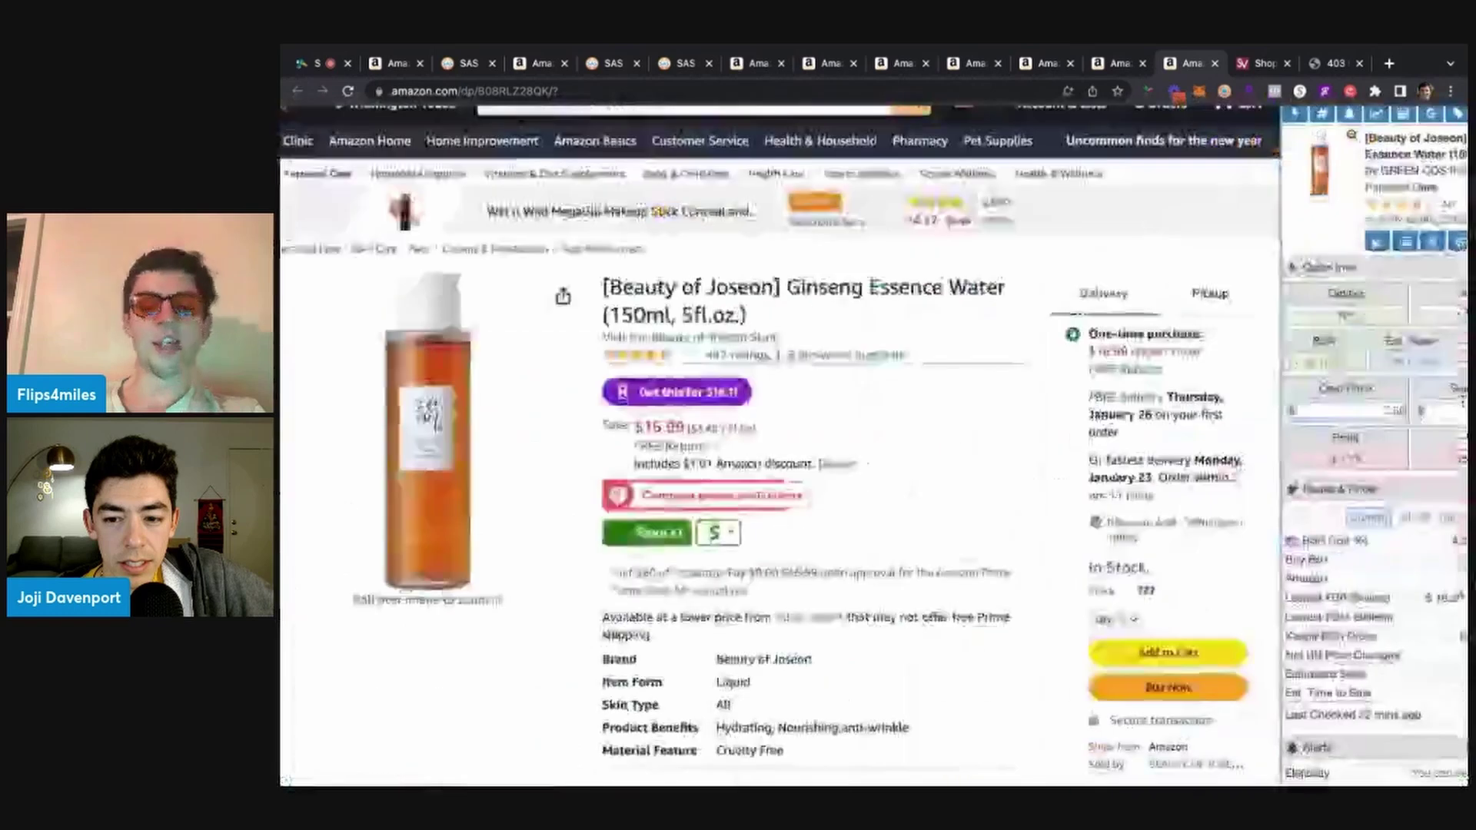
text(6.50)
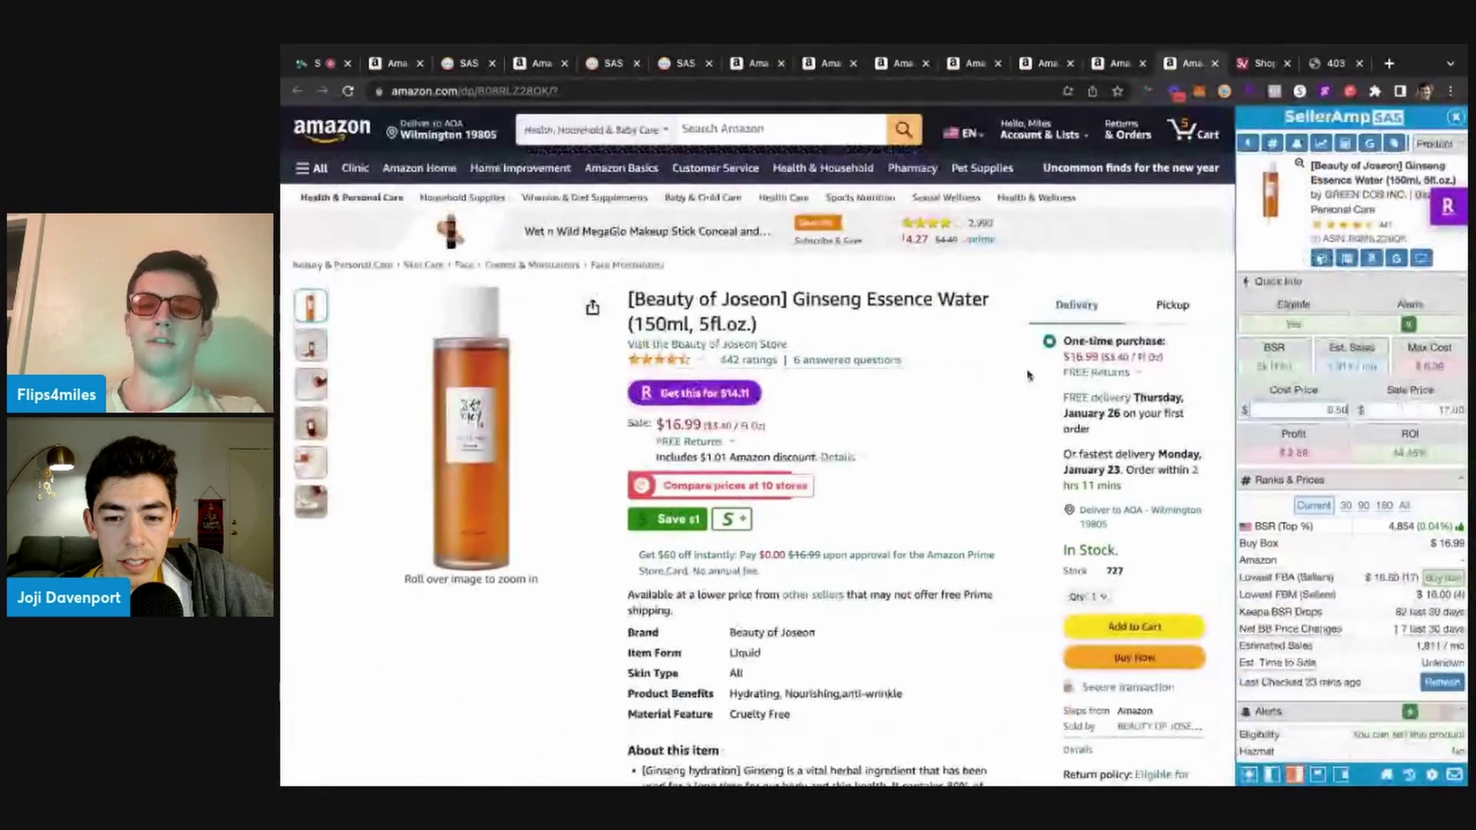
scroll(1028, 375, down, 15)
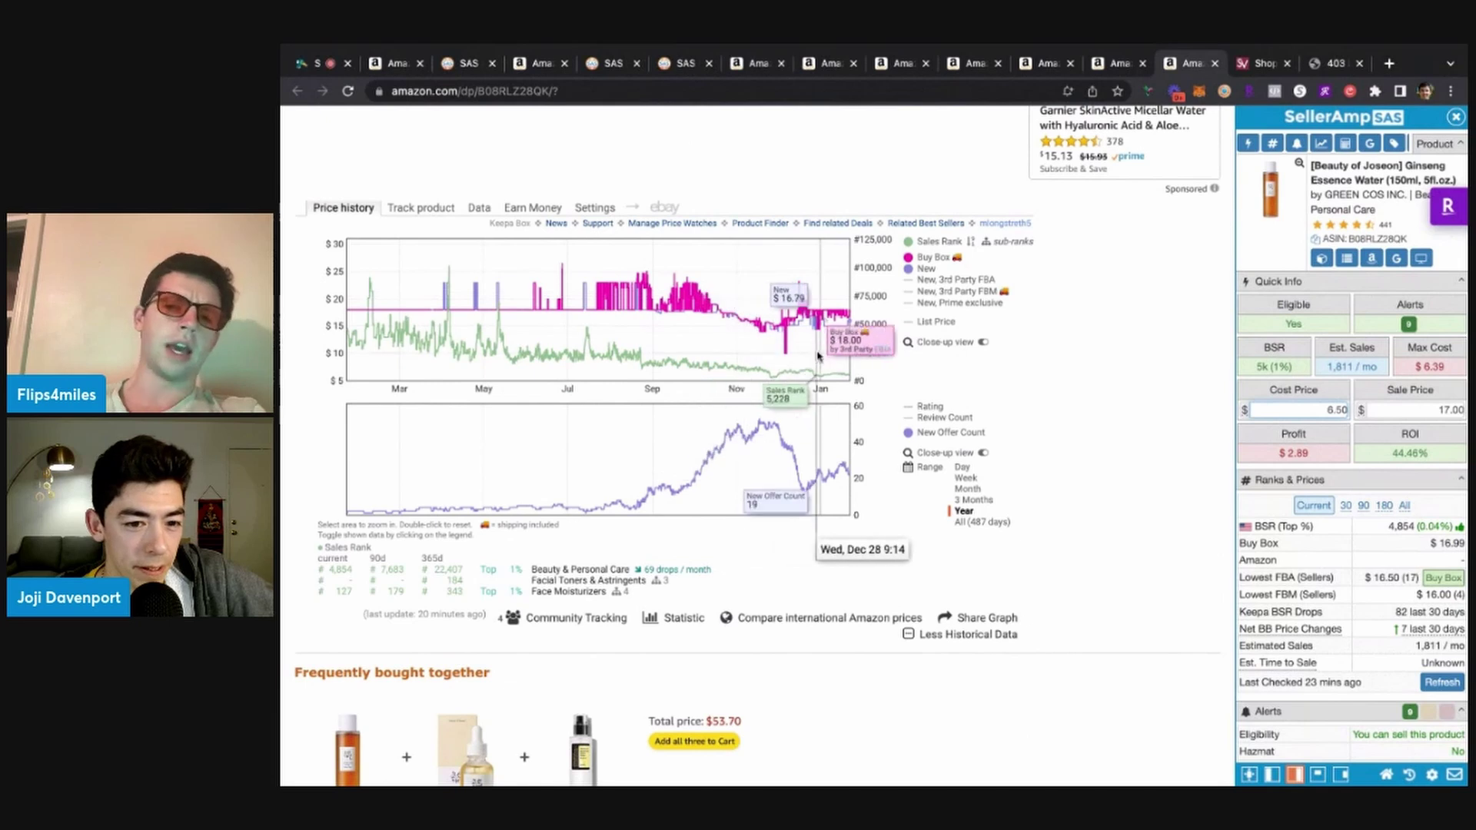
scroll(1116, 210, up, 8)
scroll(1116, 210, up, 7)
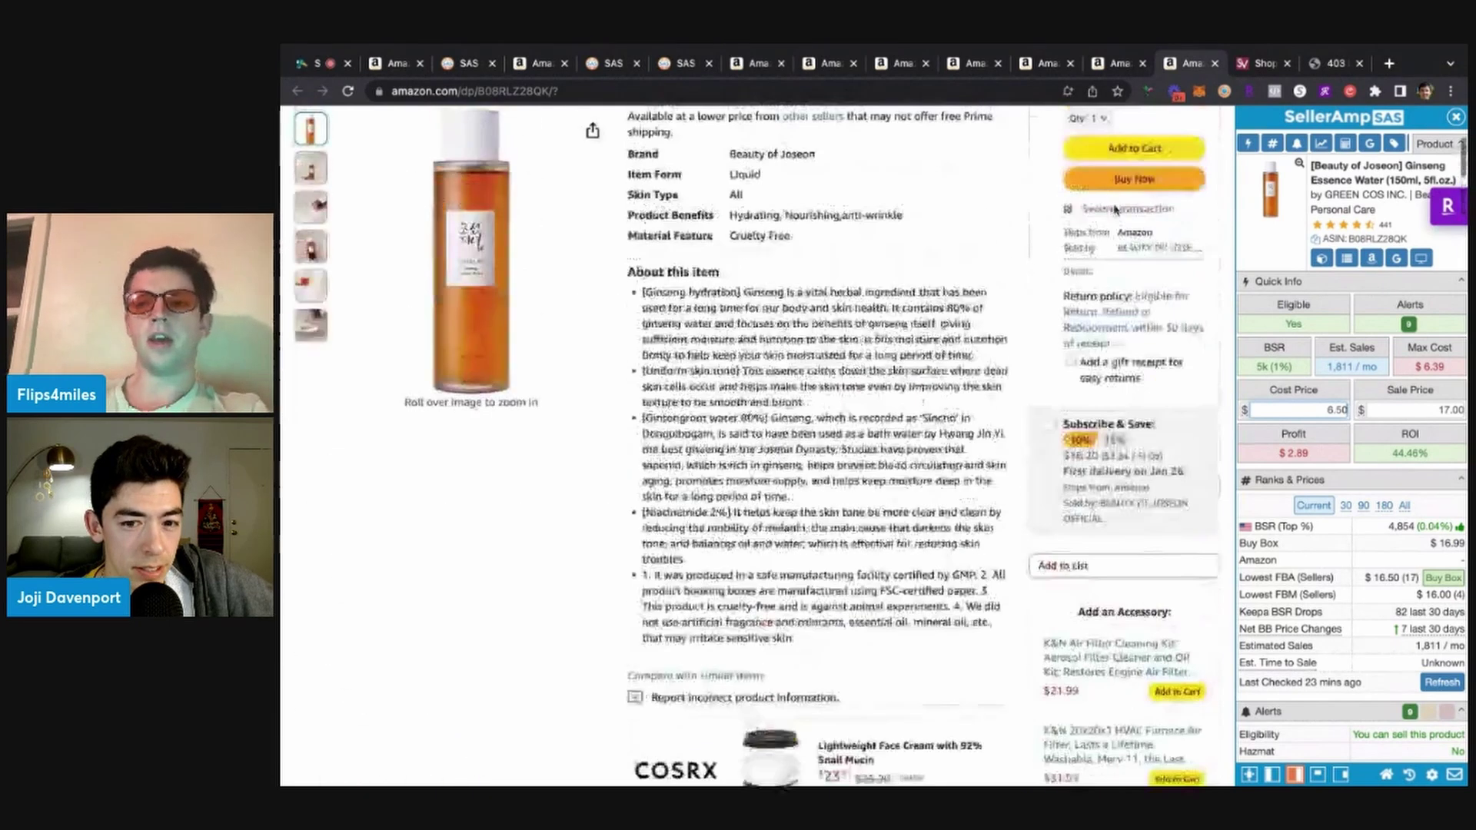
scroll(970, 309, up, 6)
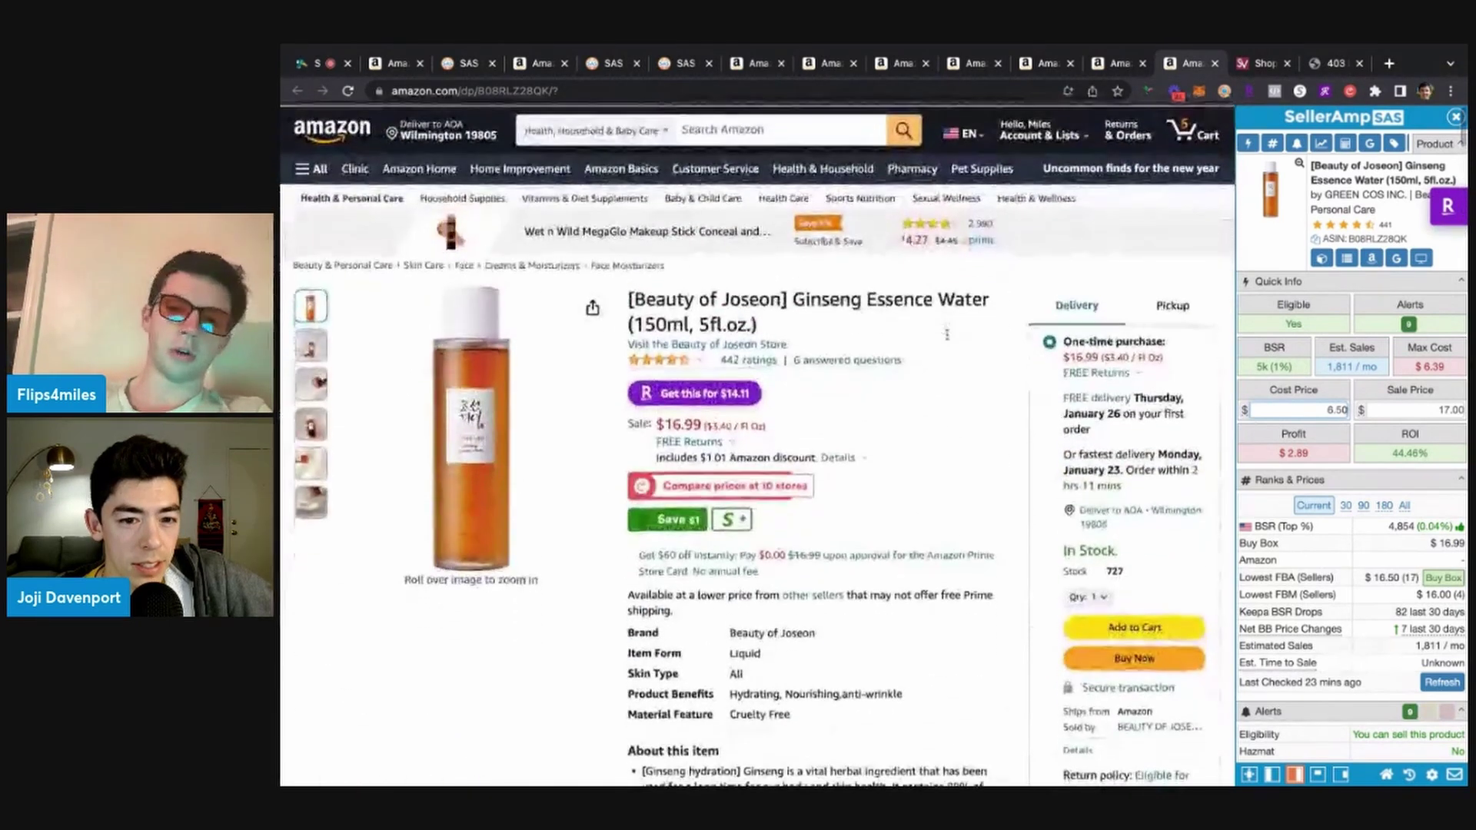
Close the three finished essence water tabs, leaving the $40.48 Dermal Repair Complex listing
click(1214, 64)
click(1213, 64)
click(1214, 64)
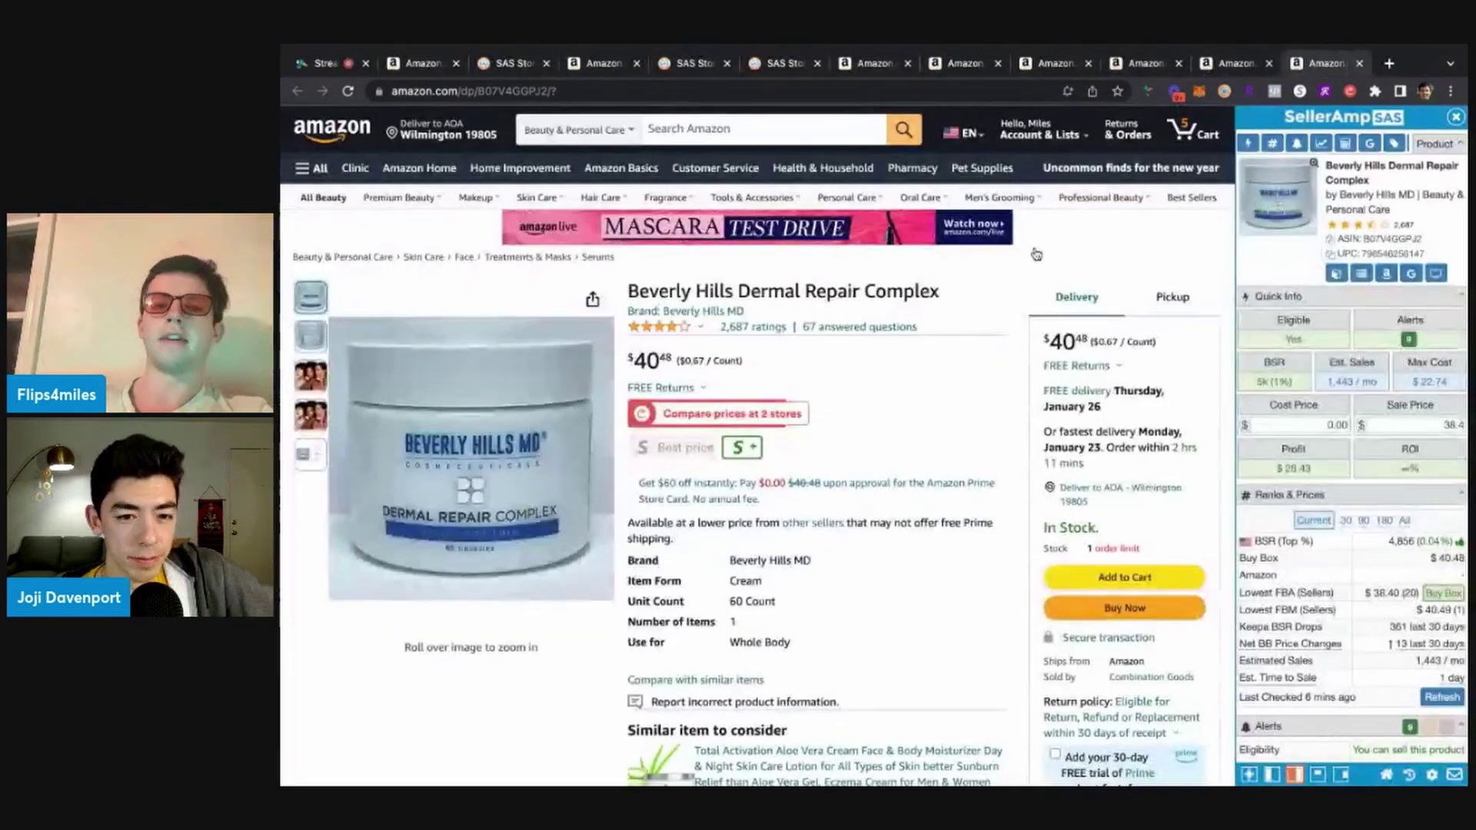
View Keepa's one-year price history, then search the Dermal Repair Complex name on Google
scroll(1030, 300, down, 15)
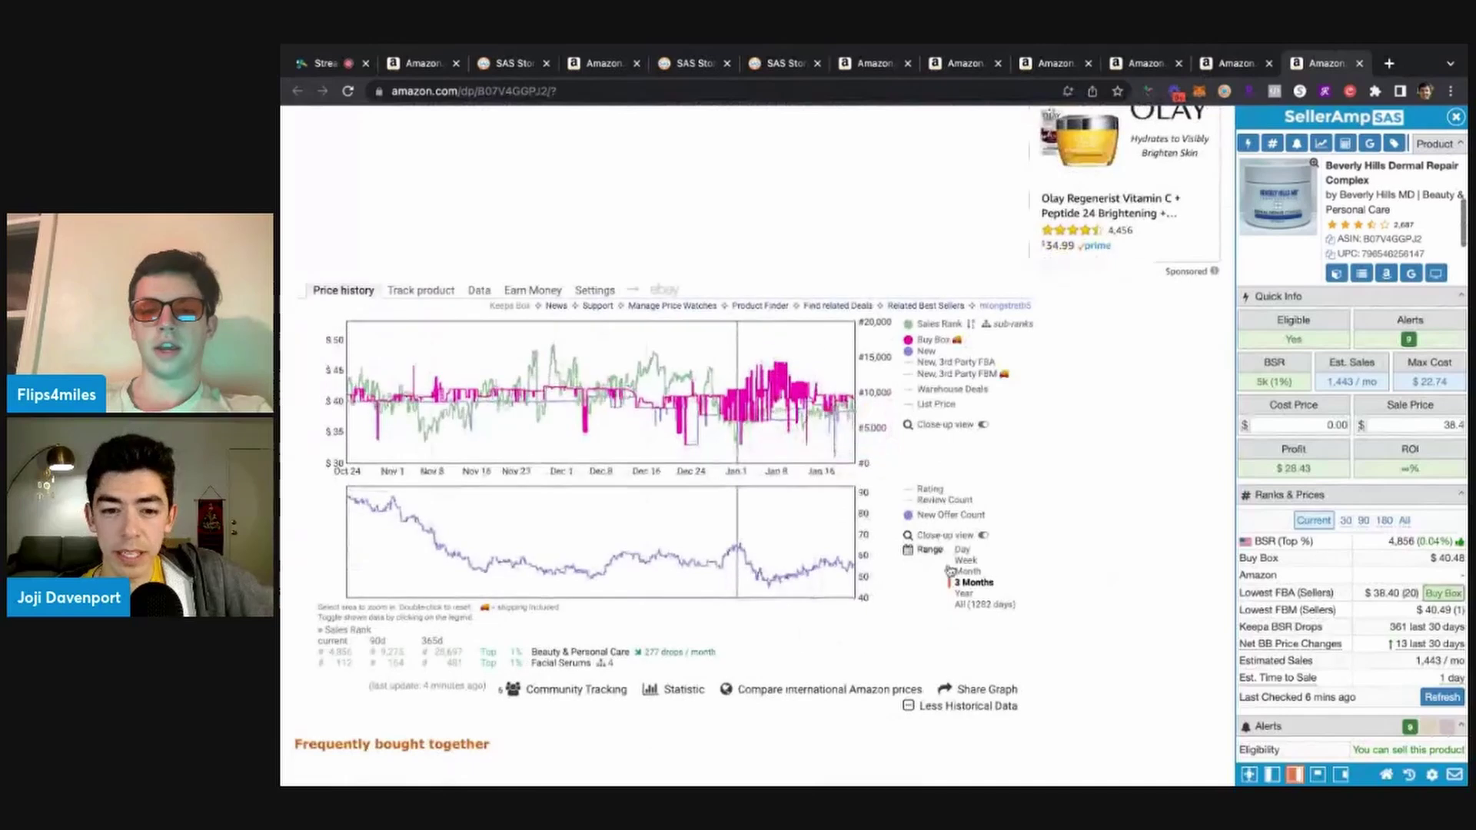
click(963, 594)
ctrl+scroll(661, 490, up, 5)
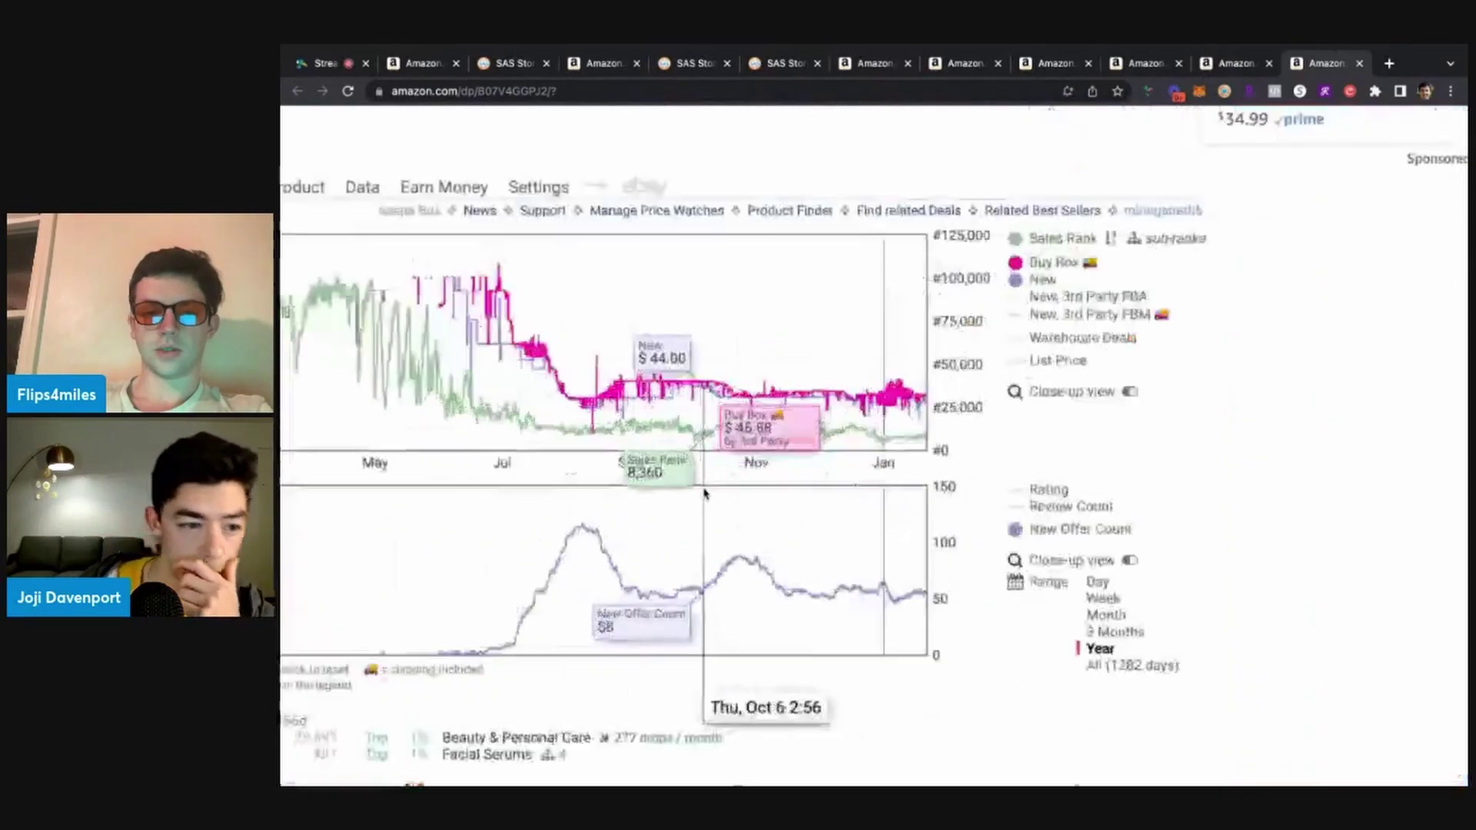
ctrl+scroll(1001, 376, down, 3)
ctrl+scroll(1002, 377, down, 3)
scroll(1152, 322, up, 15)
click(1411, 274)
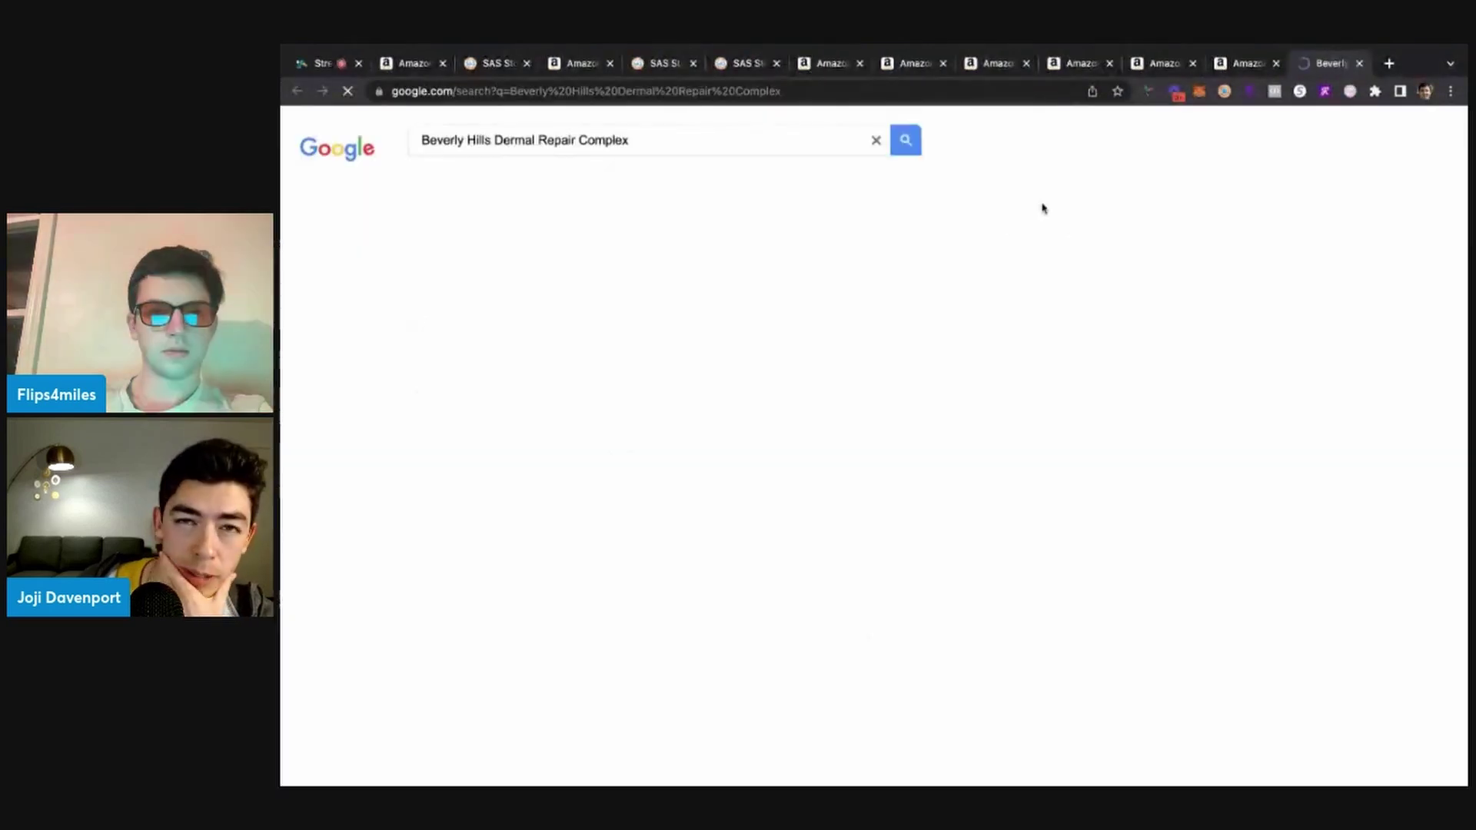
Open Beverly Hills MD's own $39.95 shopping ad, then return to the $40.48 Amazon listing
click(507, 174)
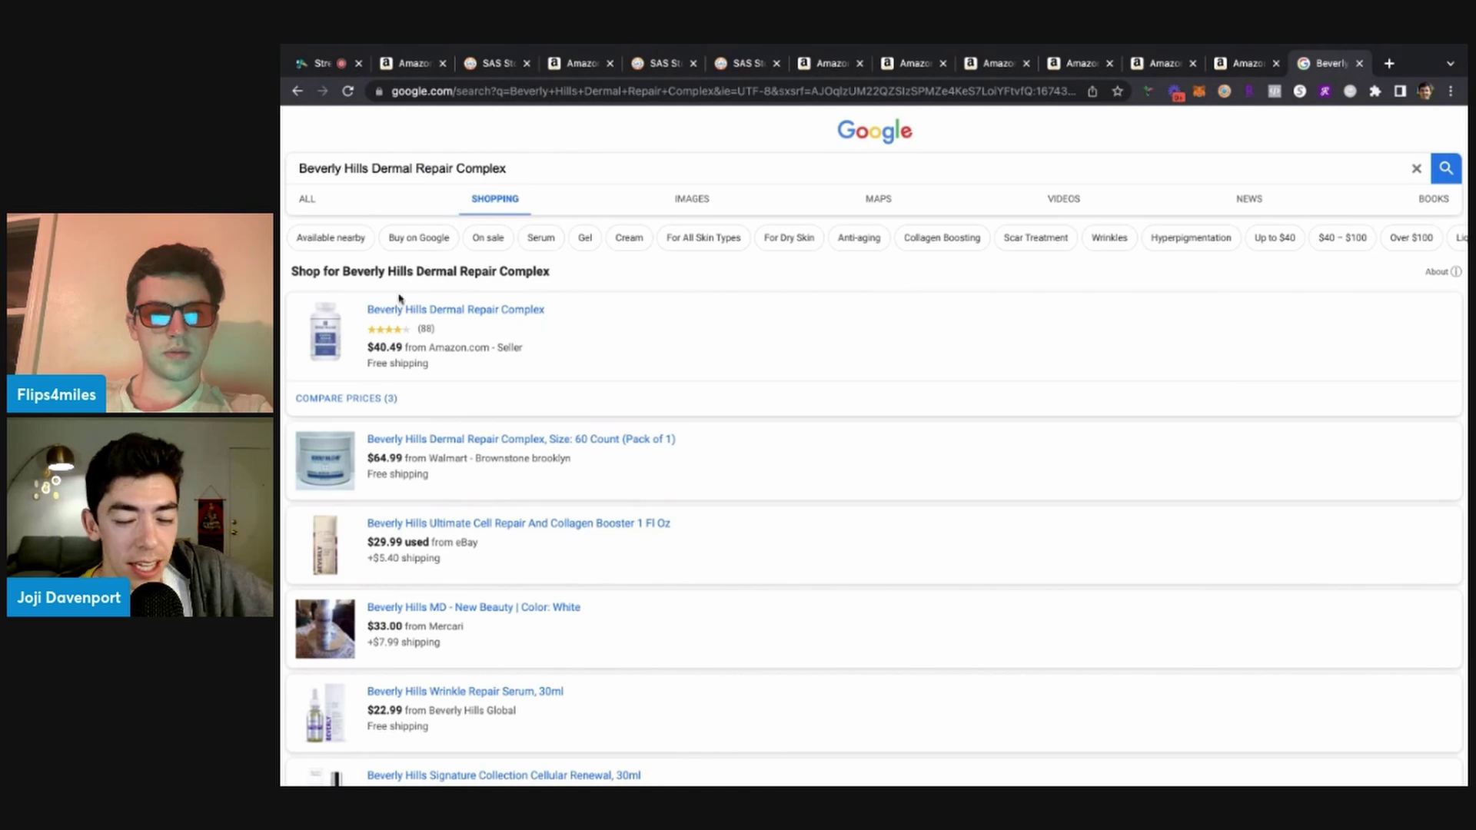
click(323, 205)
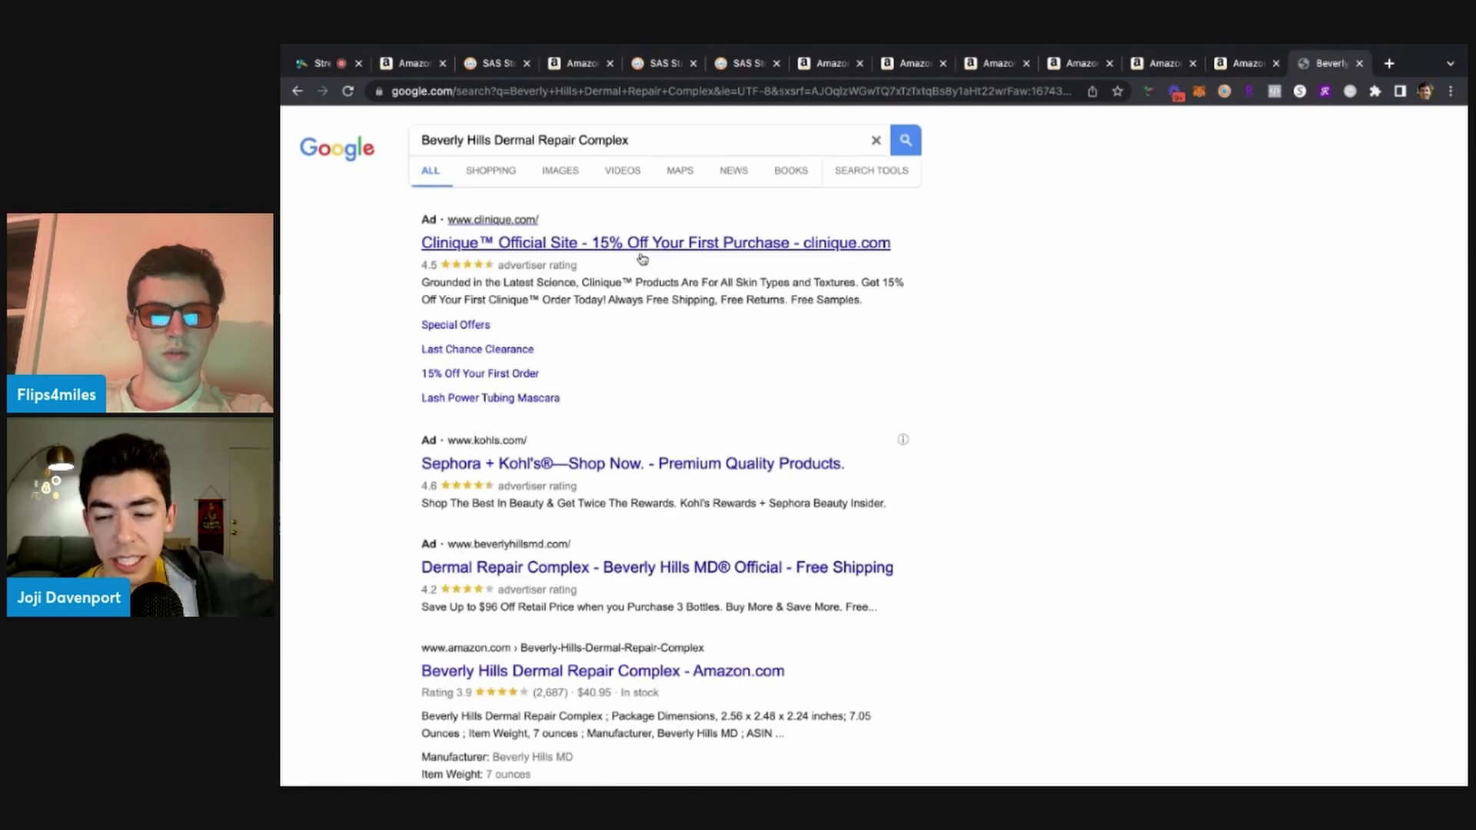
scroll(682, 346, down, 5)
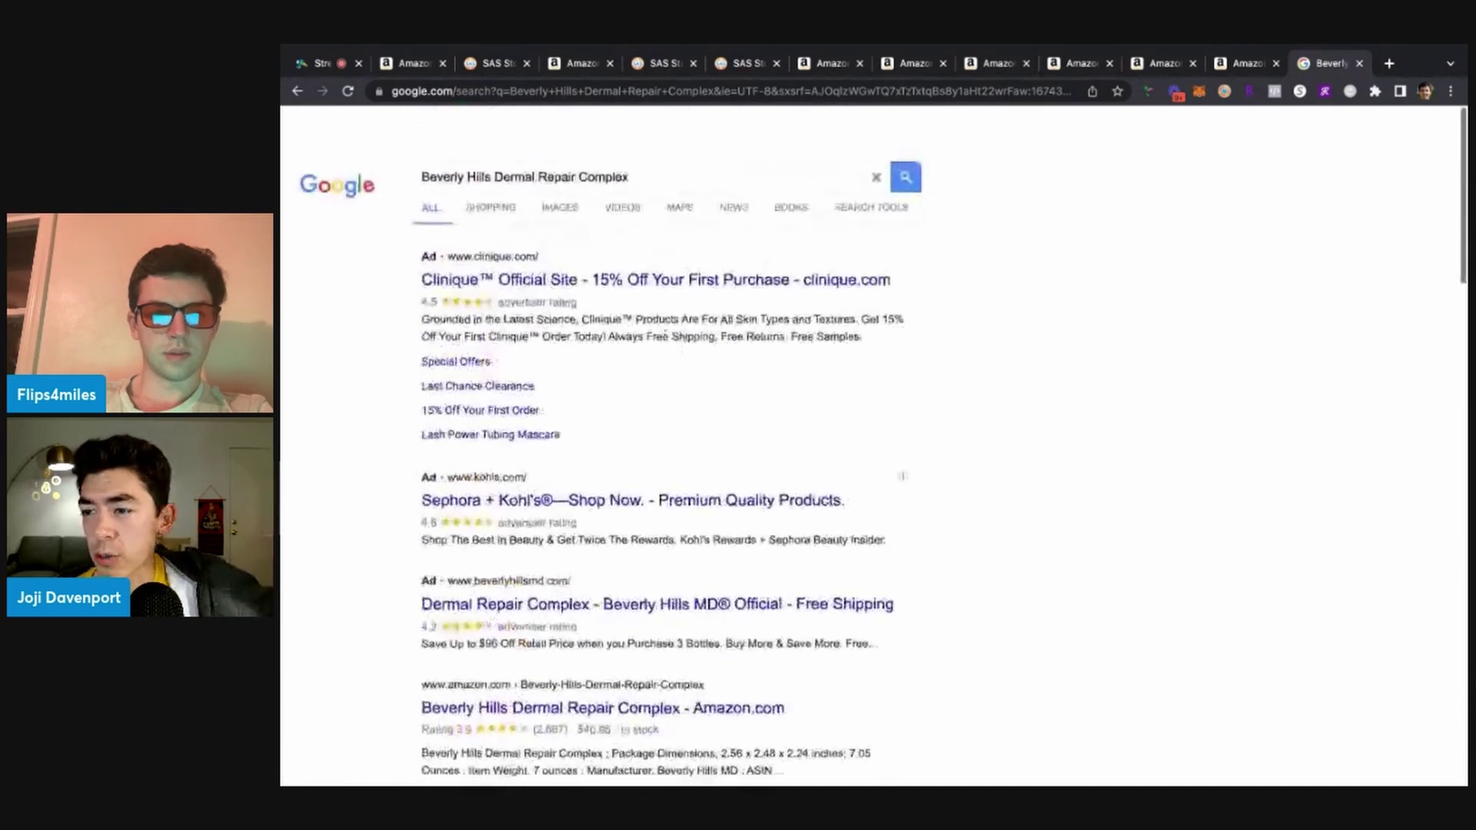
click(477, 177)
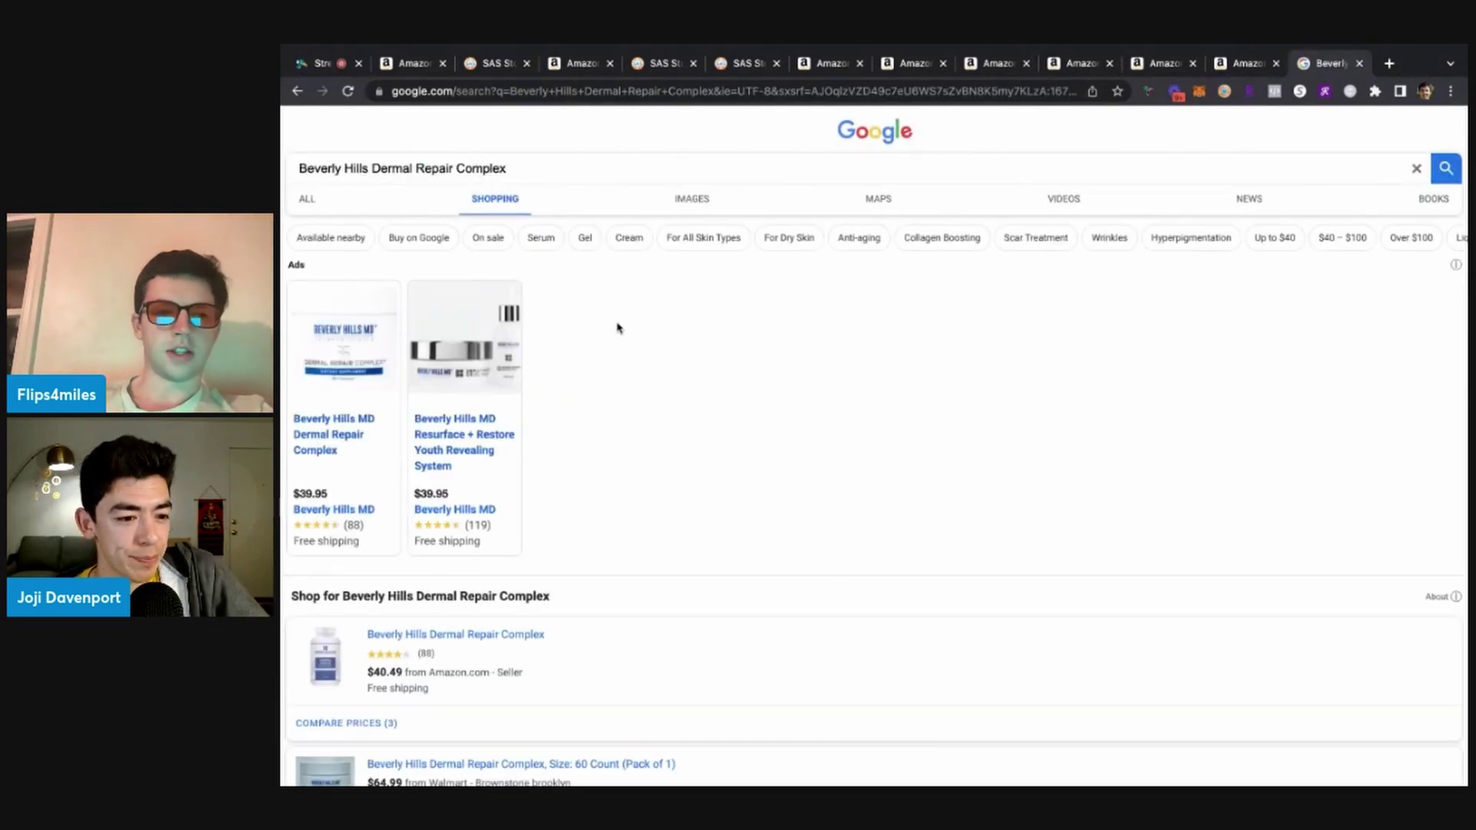
click(327, 427)
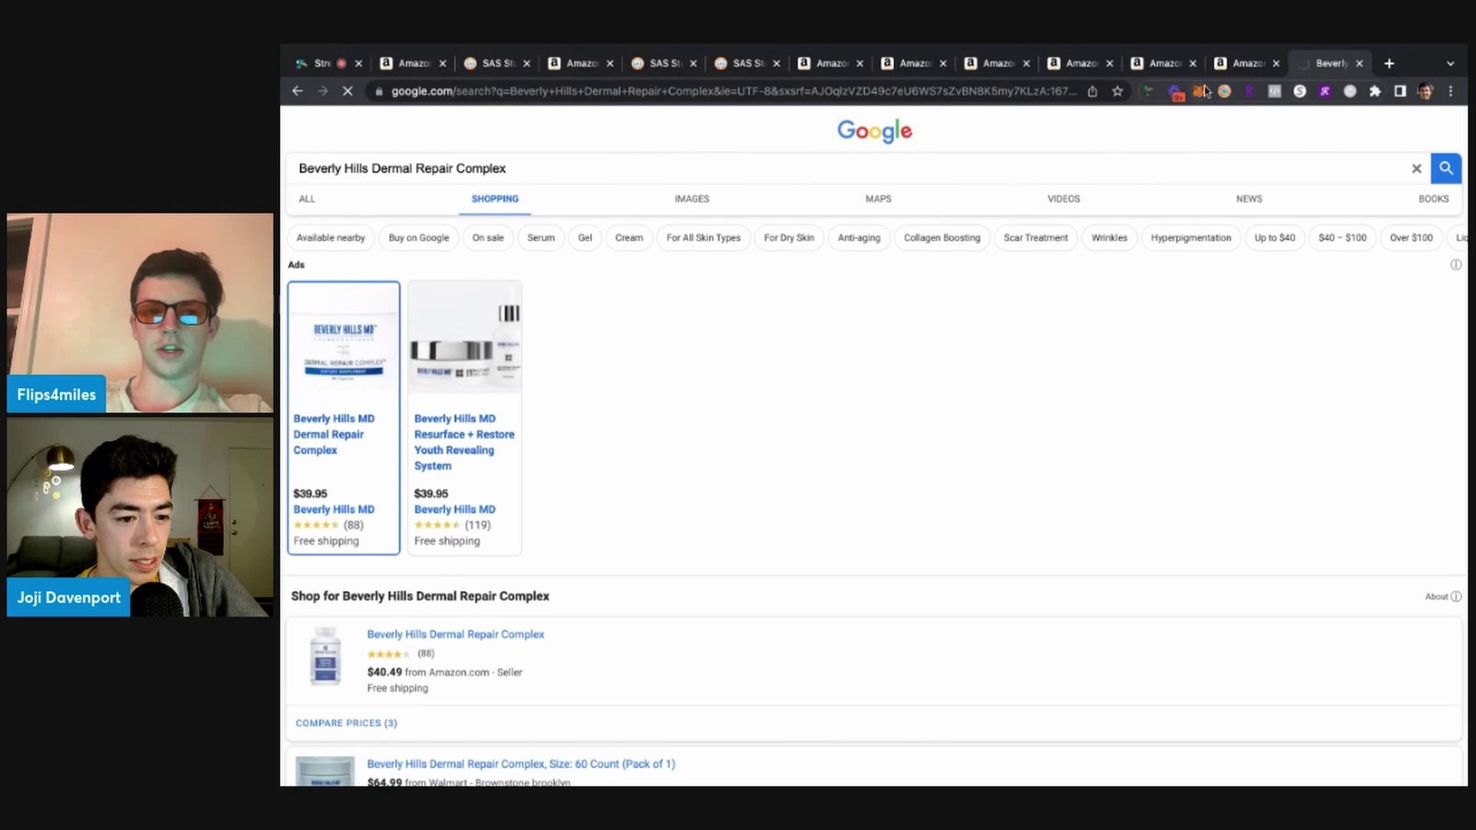
click(1233, 64)
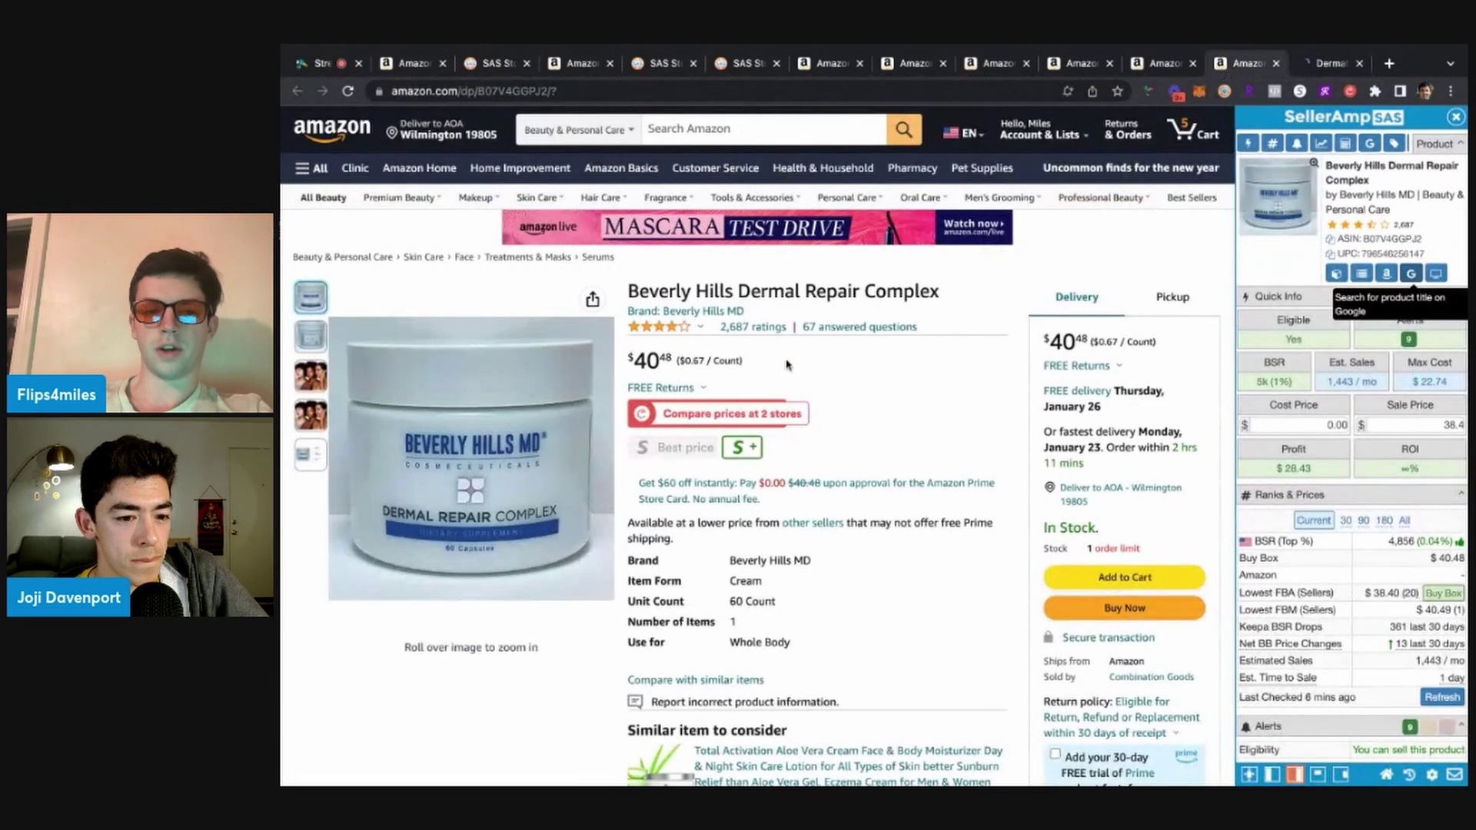
Select Beverly Hills MD's 6 Jars package at $186.00 and dismiss the VIP pricing popup
click(1338, 66)
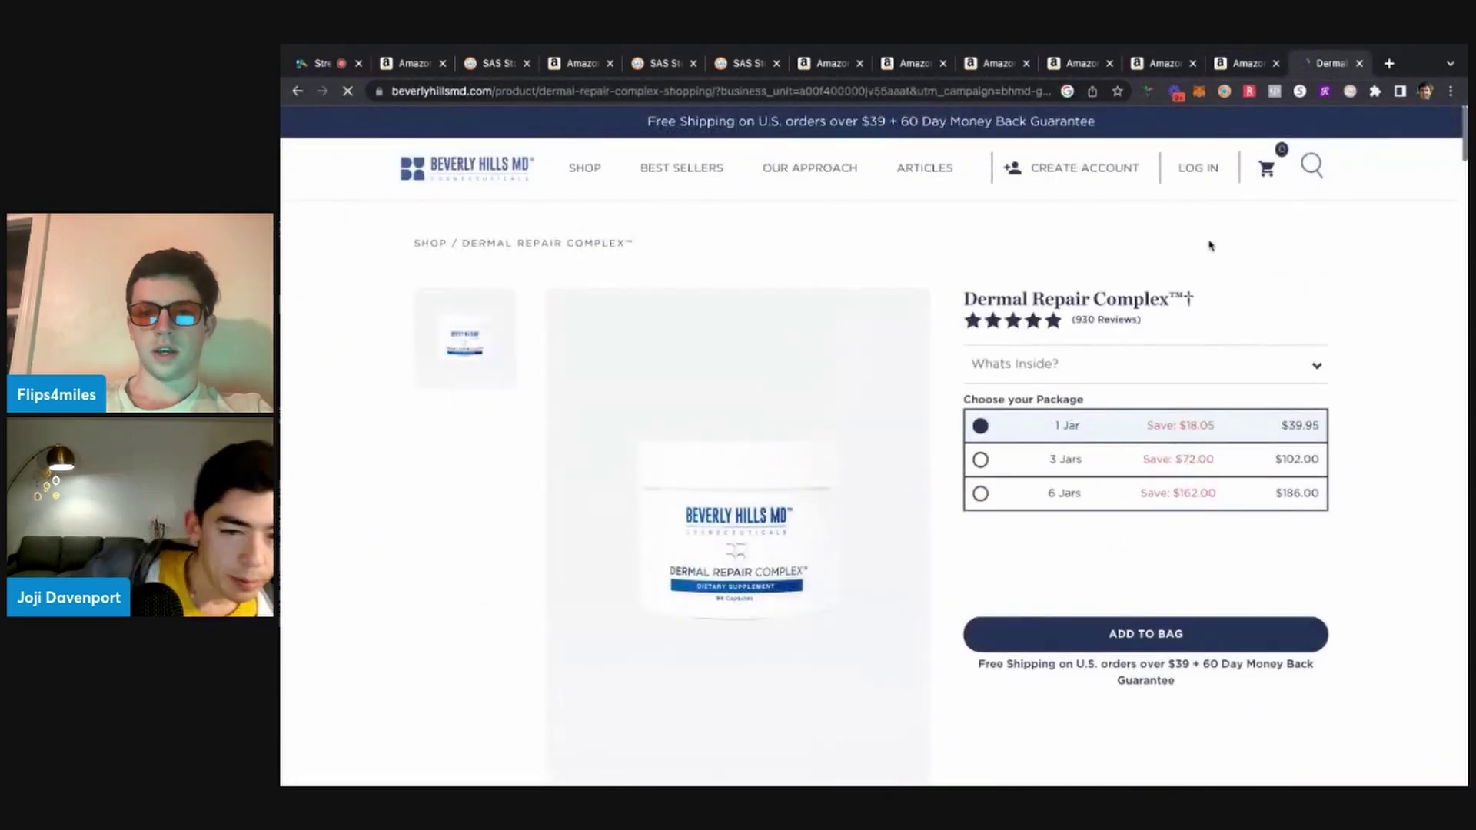
scroll(1245, 438, up, 5)
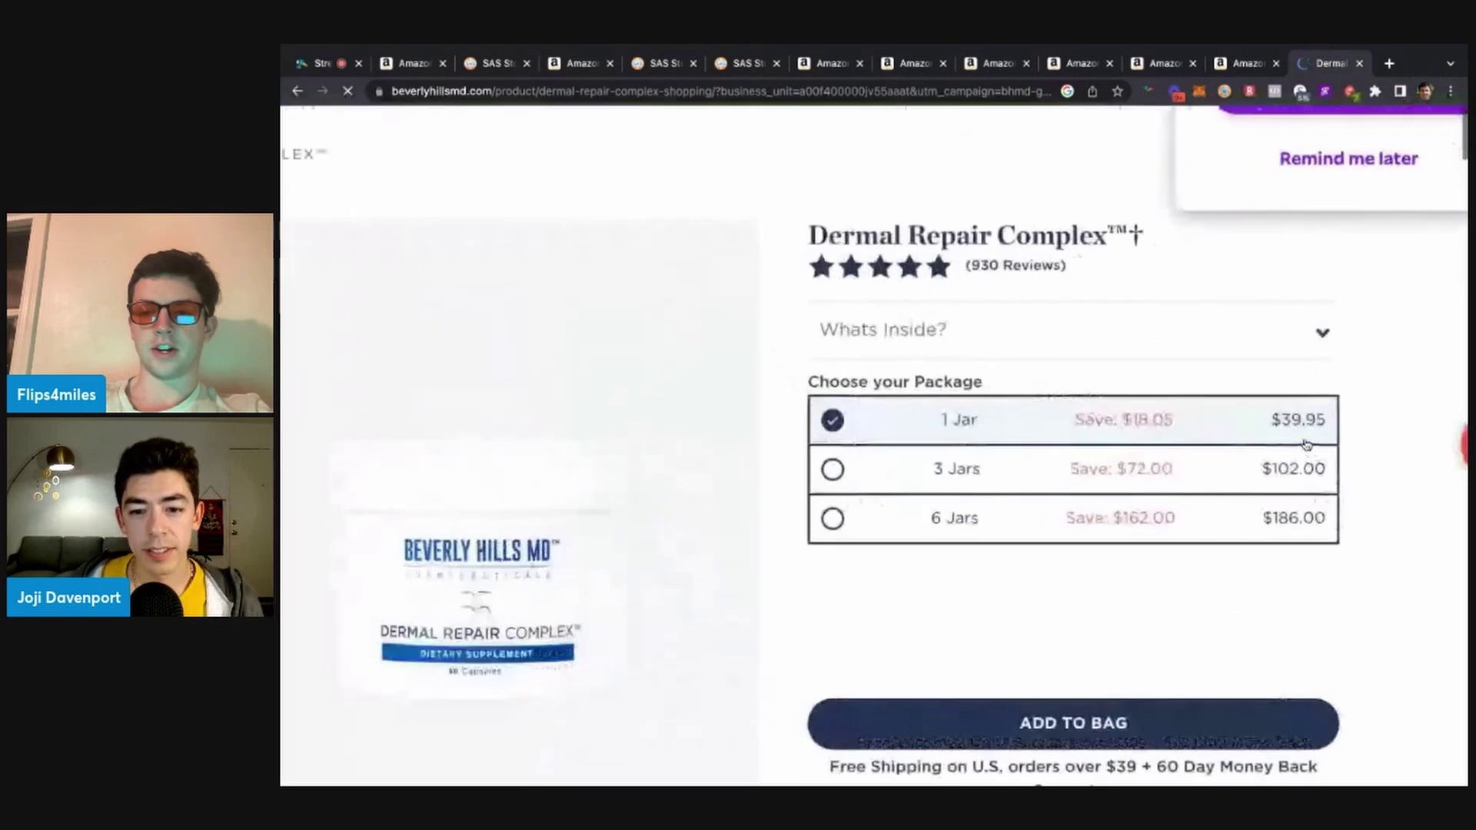
click(624, 560)
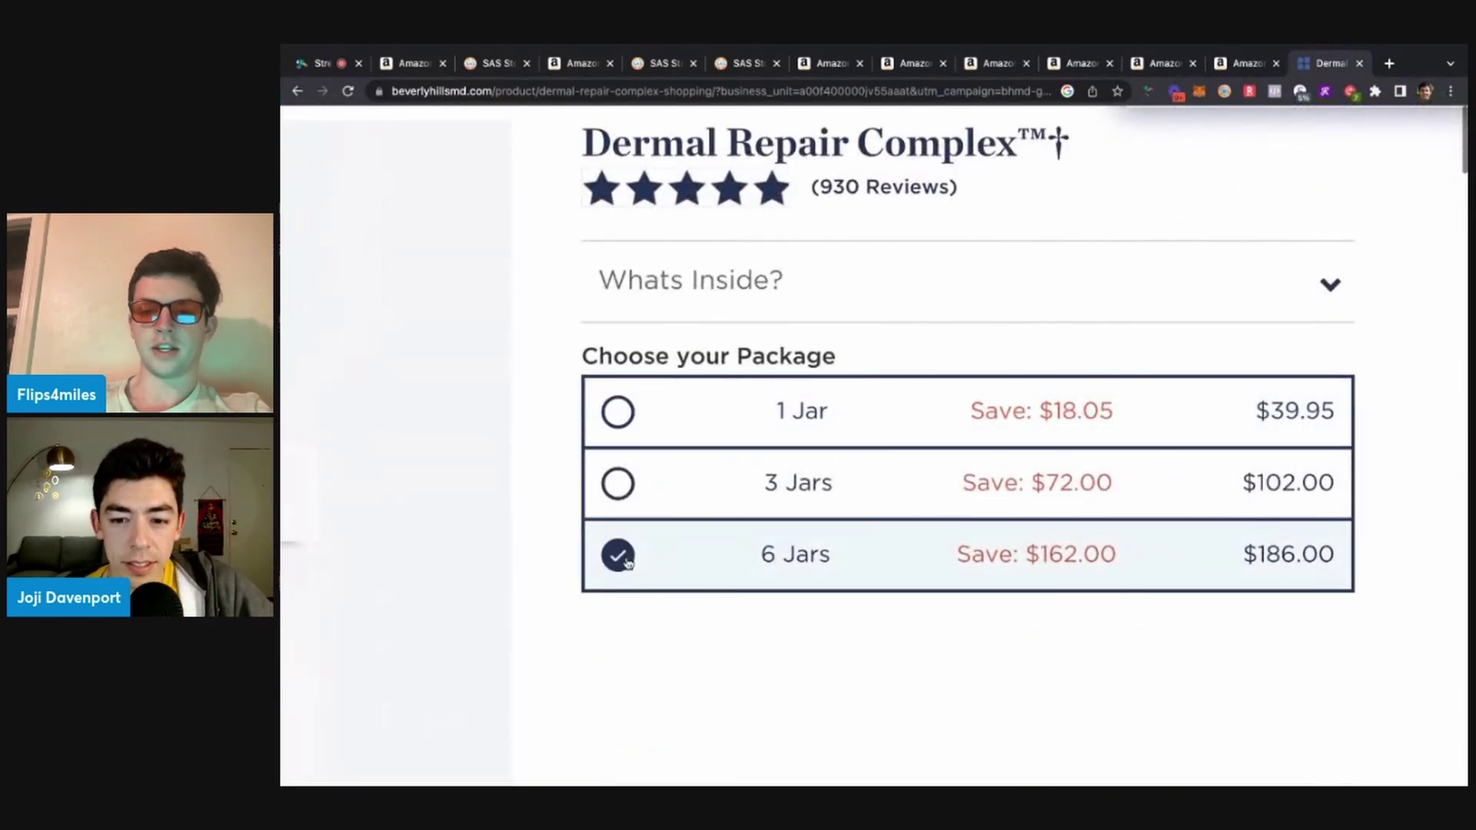
scroll(1354, 554, up, 3)
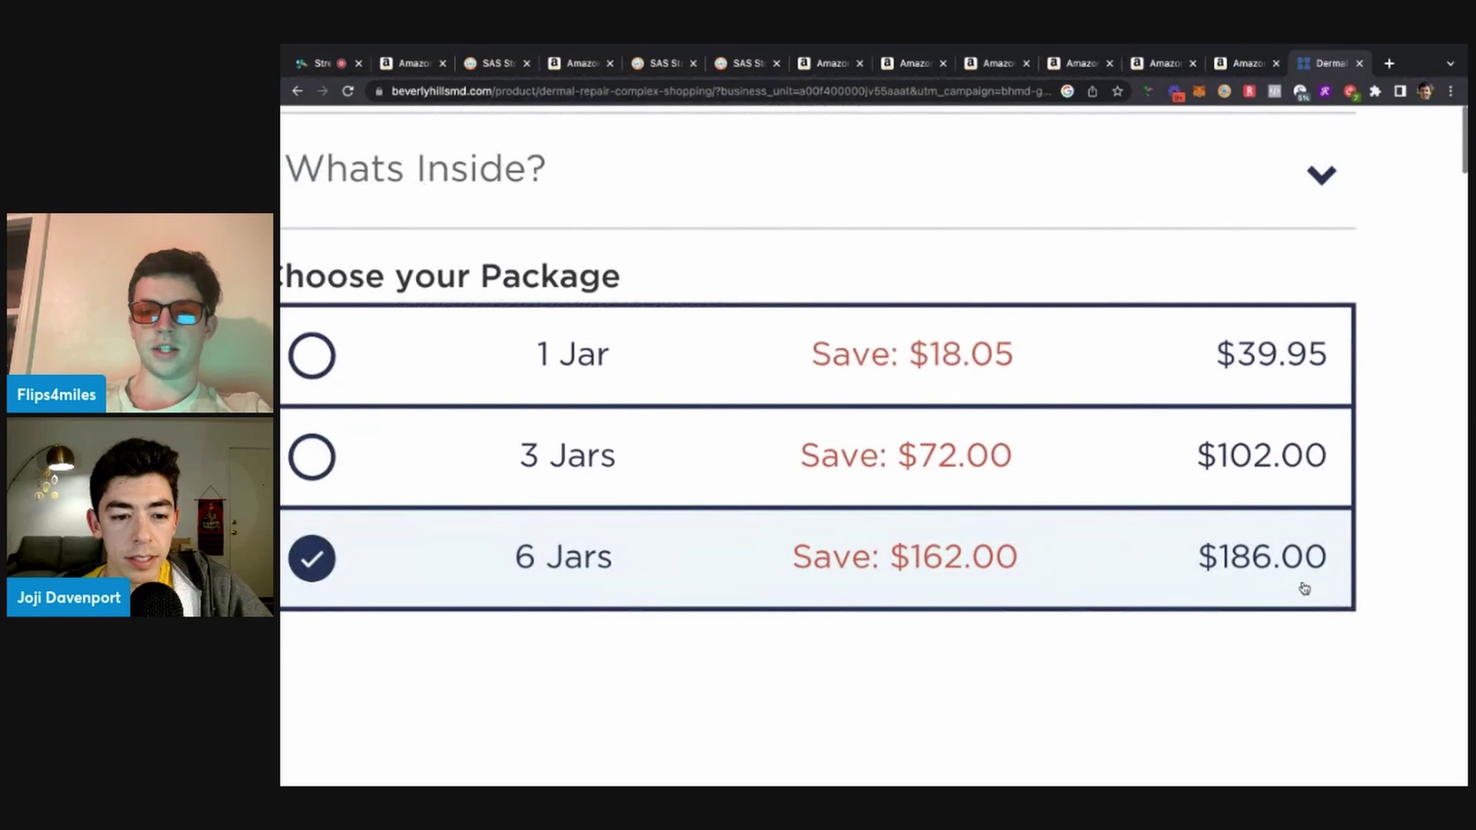
scroll(1304, 588, down, 8)
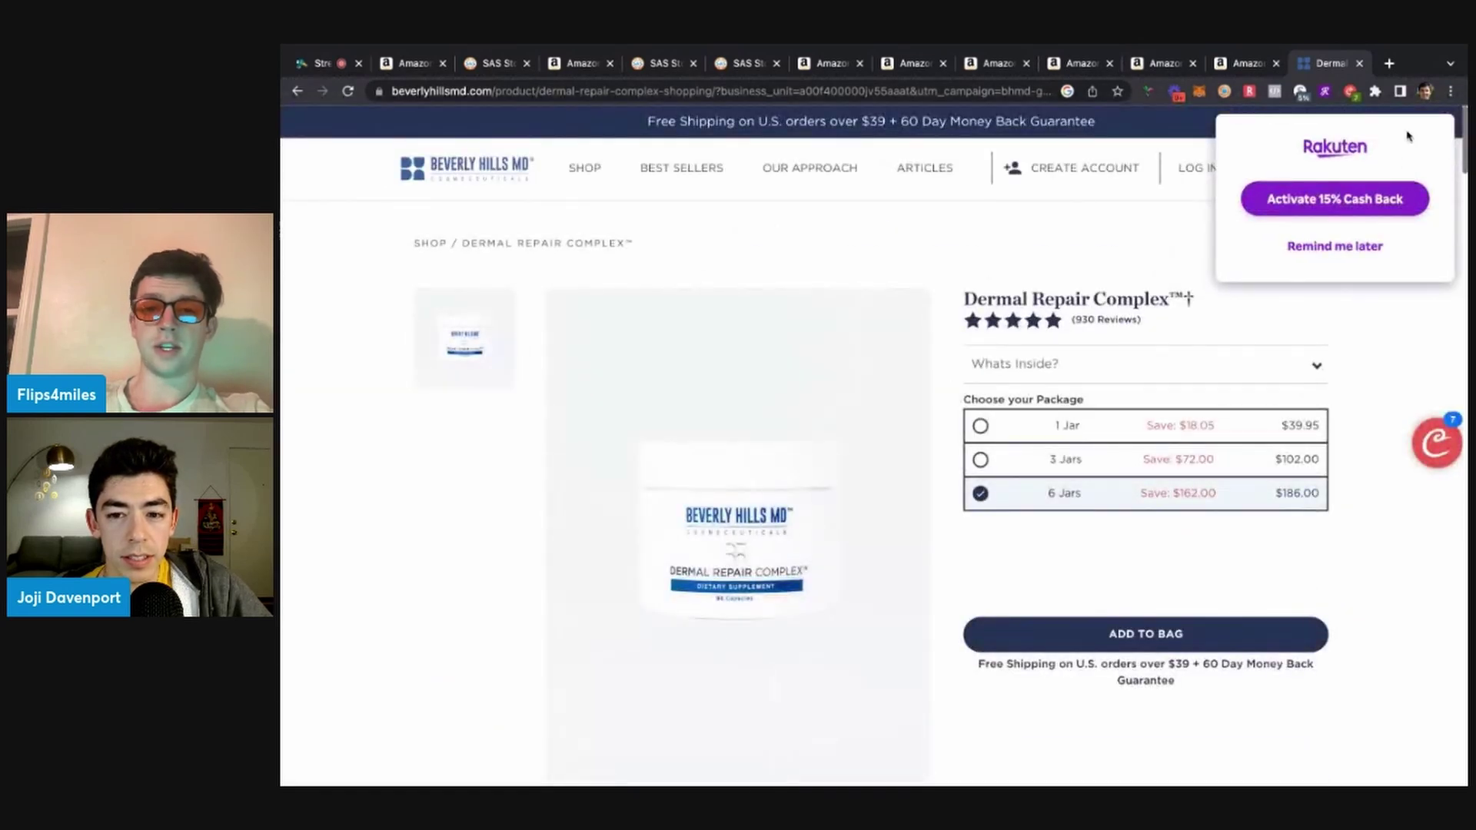
scroll(1408, 136, up, 3)
scroll(1408, 136, down, 4)
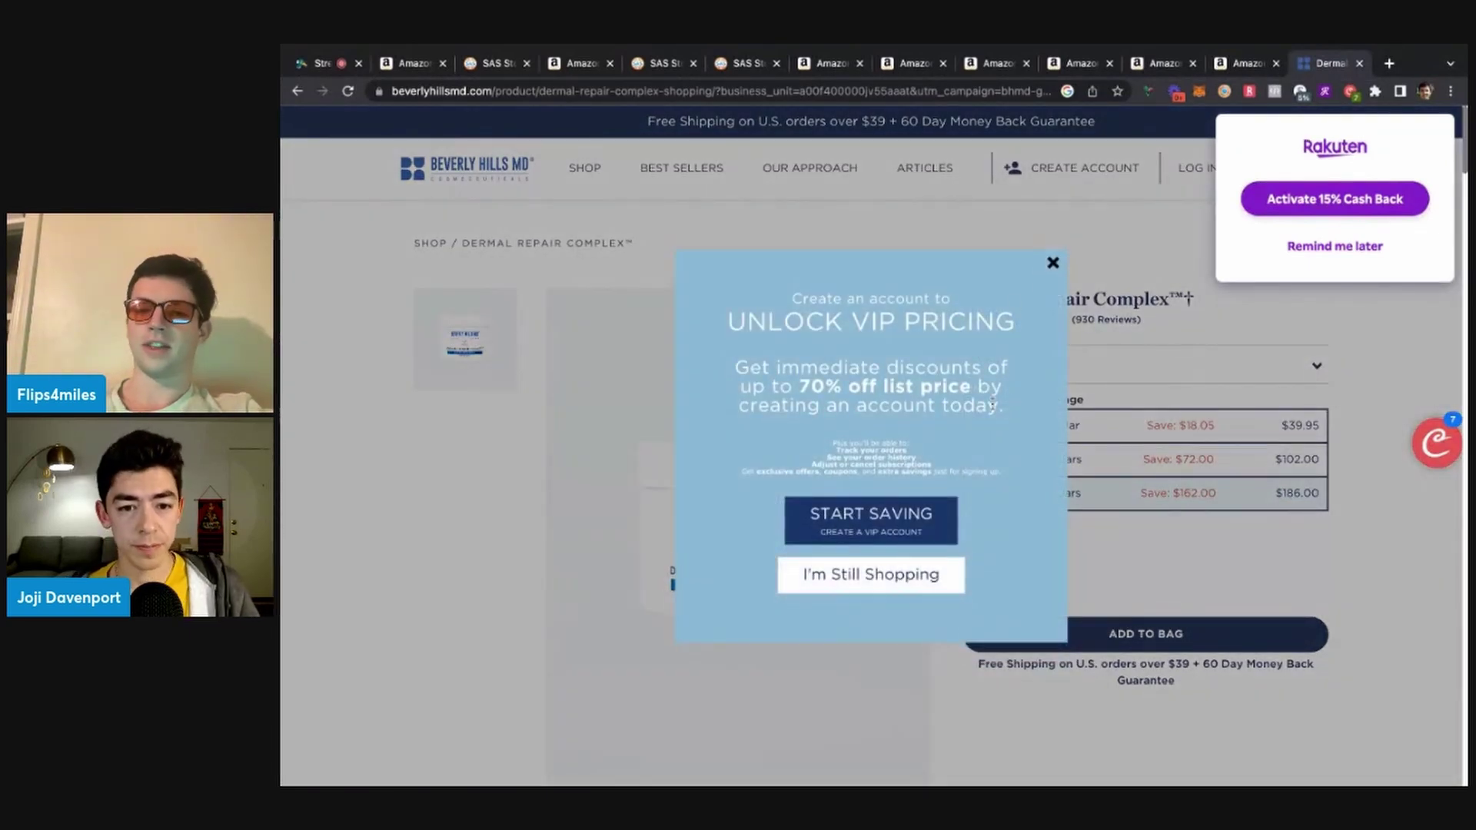
scroll(796, 371, up, 5)
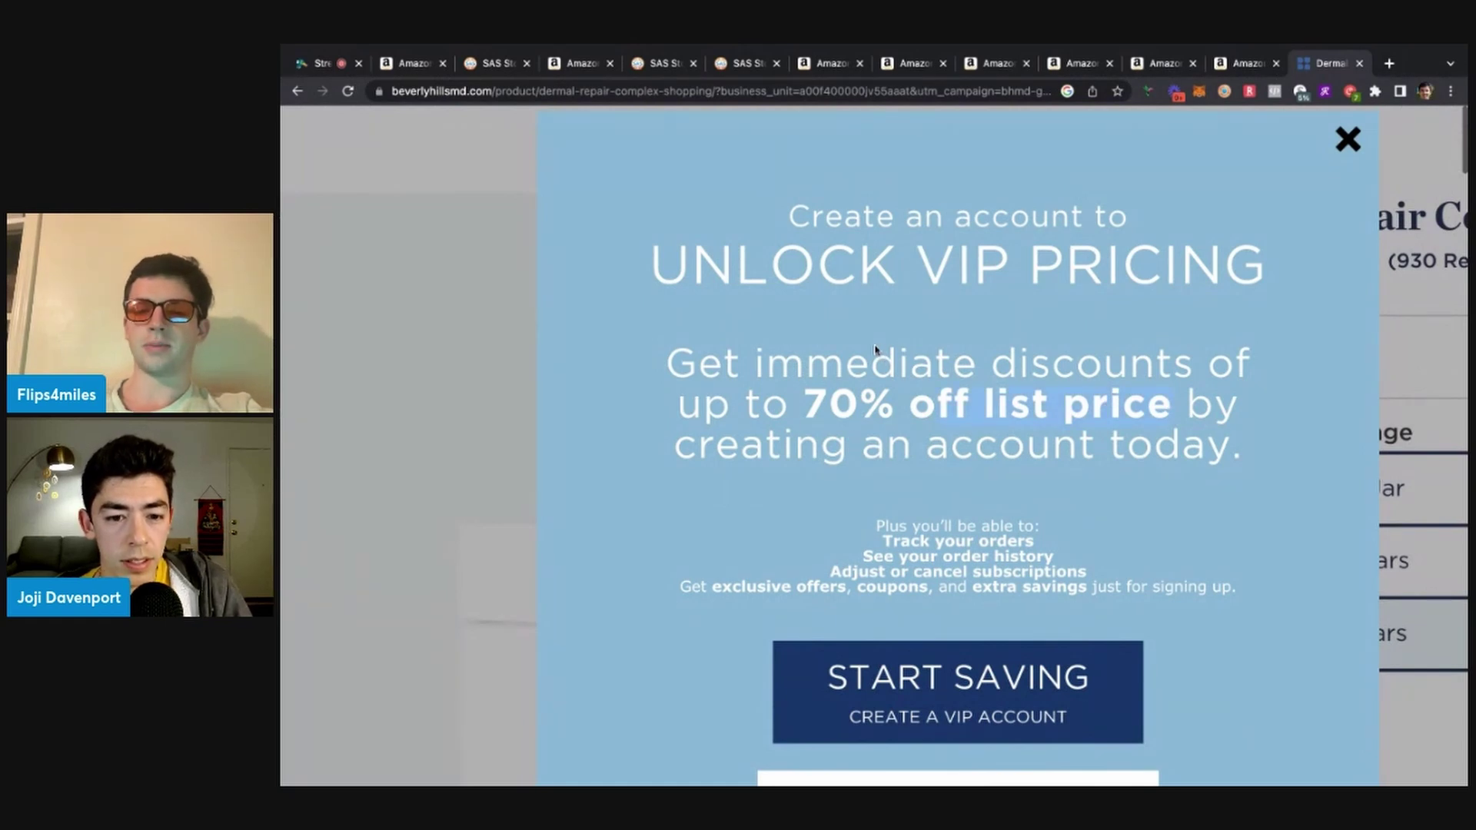
scroll(755, 609, down, 5)
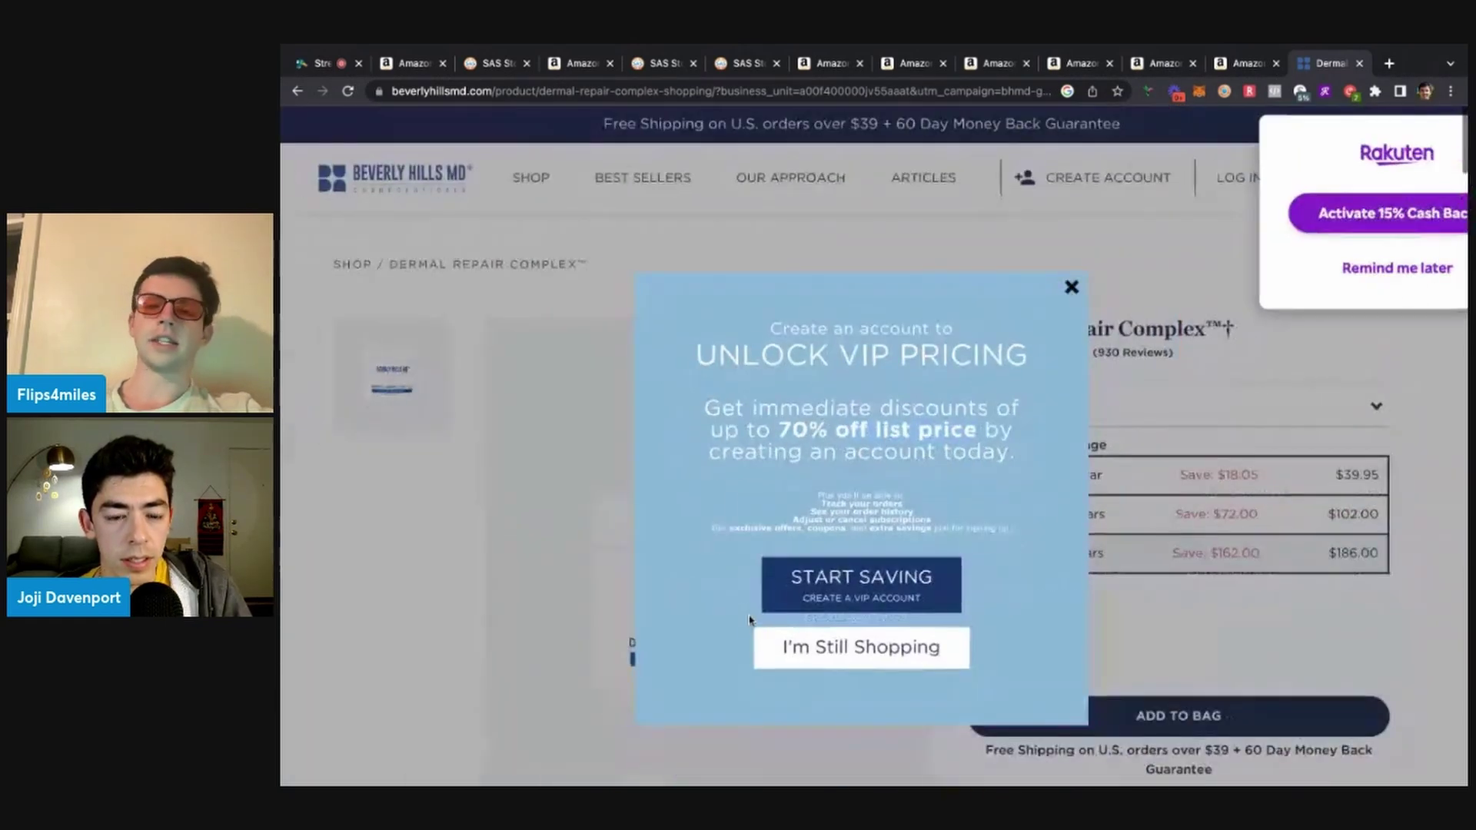
click(1071, 287)
scroll(1357, 518, up, 5)
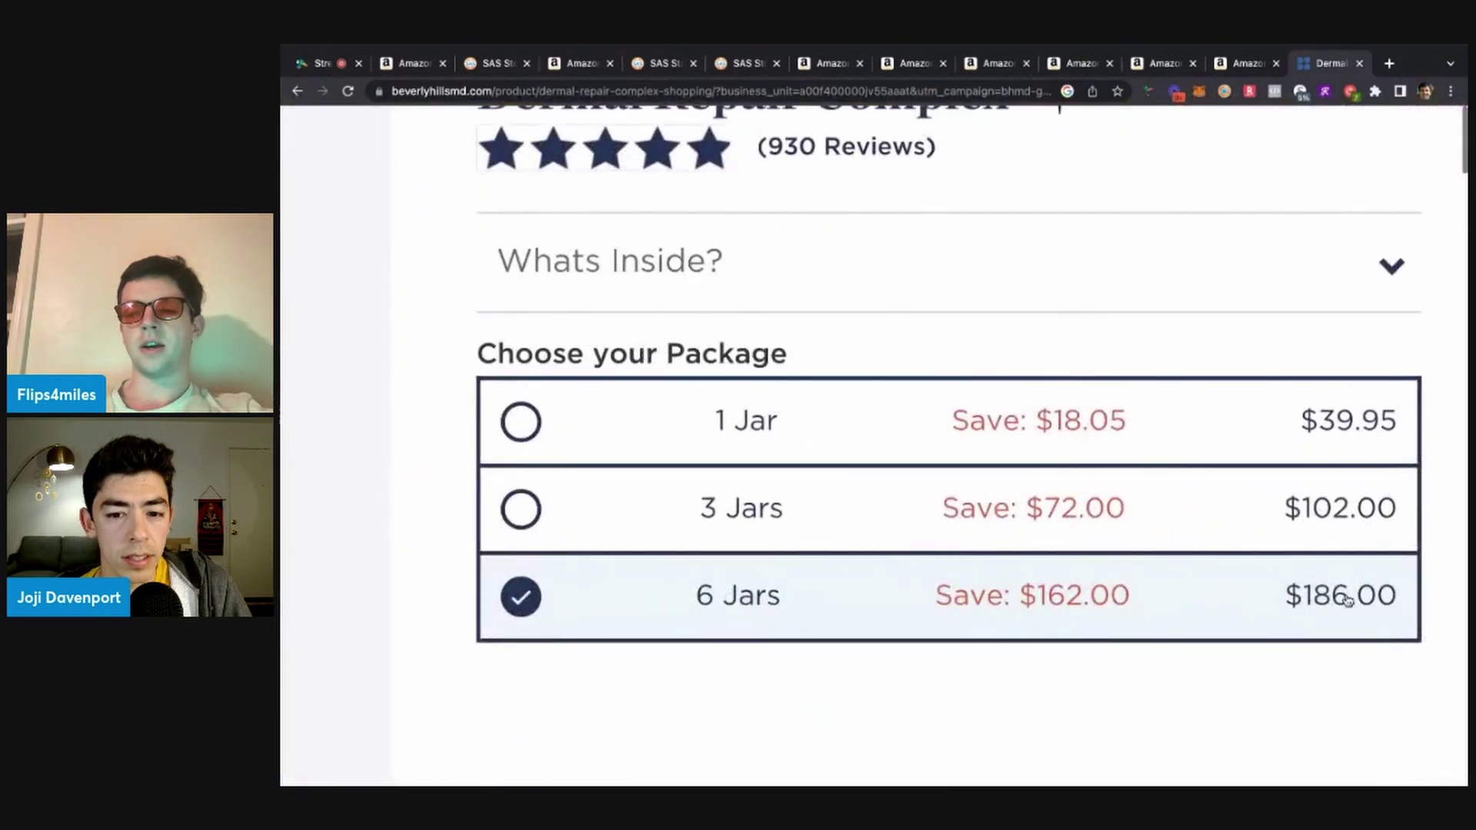
Calculate 186/6 in a new tab, giving $31 per jar
click(1389, 63)
text(186/6)
key(Return)
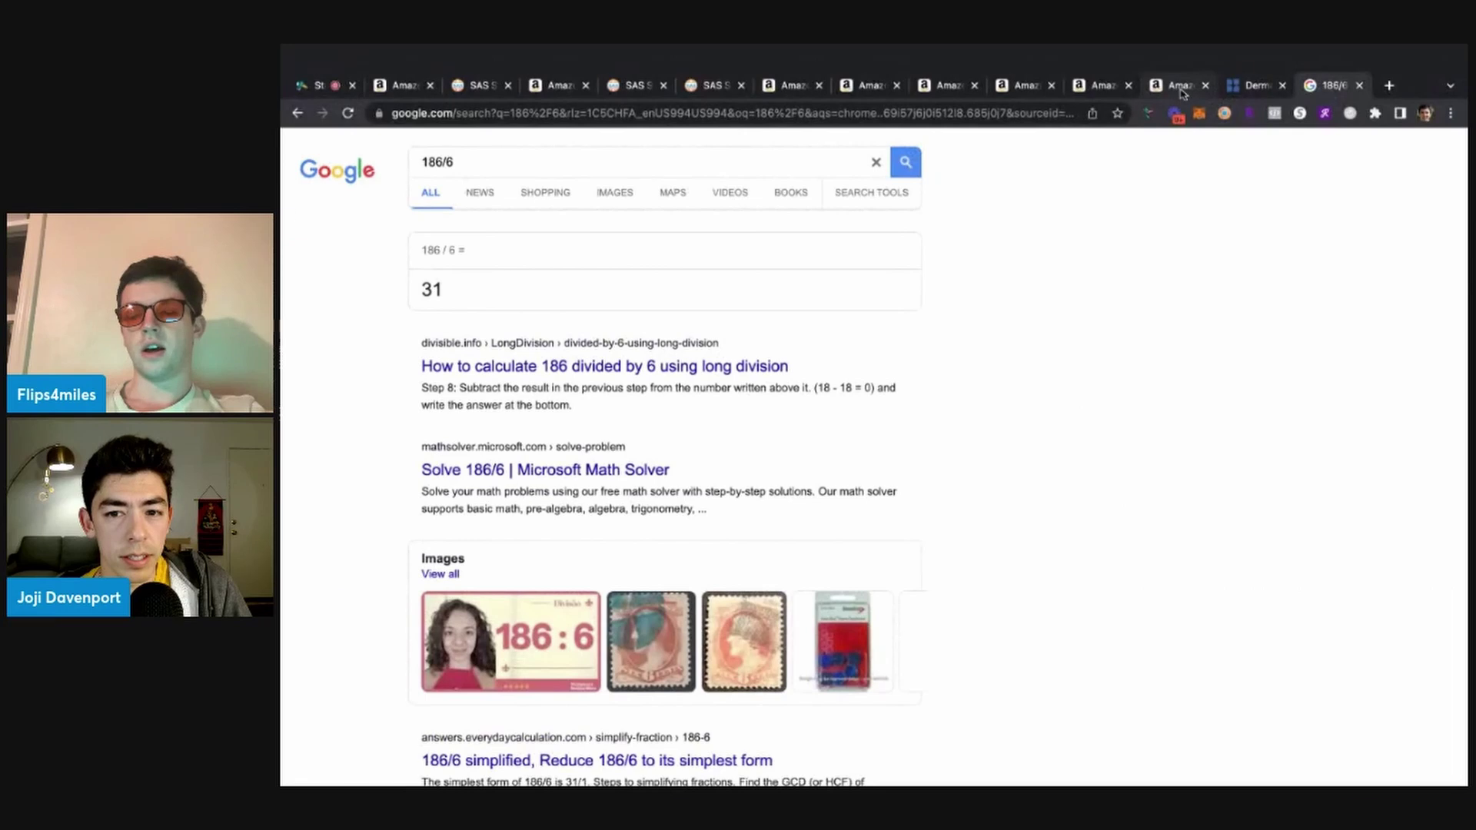
Enter a 31 cost price and 40 sale price in SellerAmp for the Dermal Repair Complex
click(1181, 89)
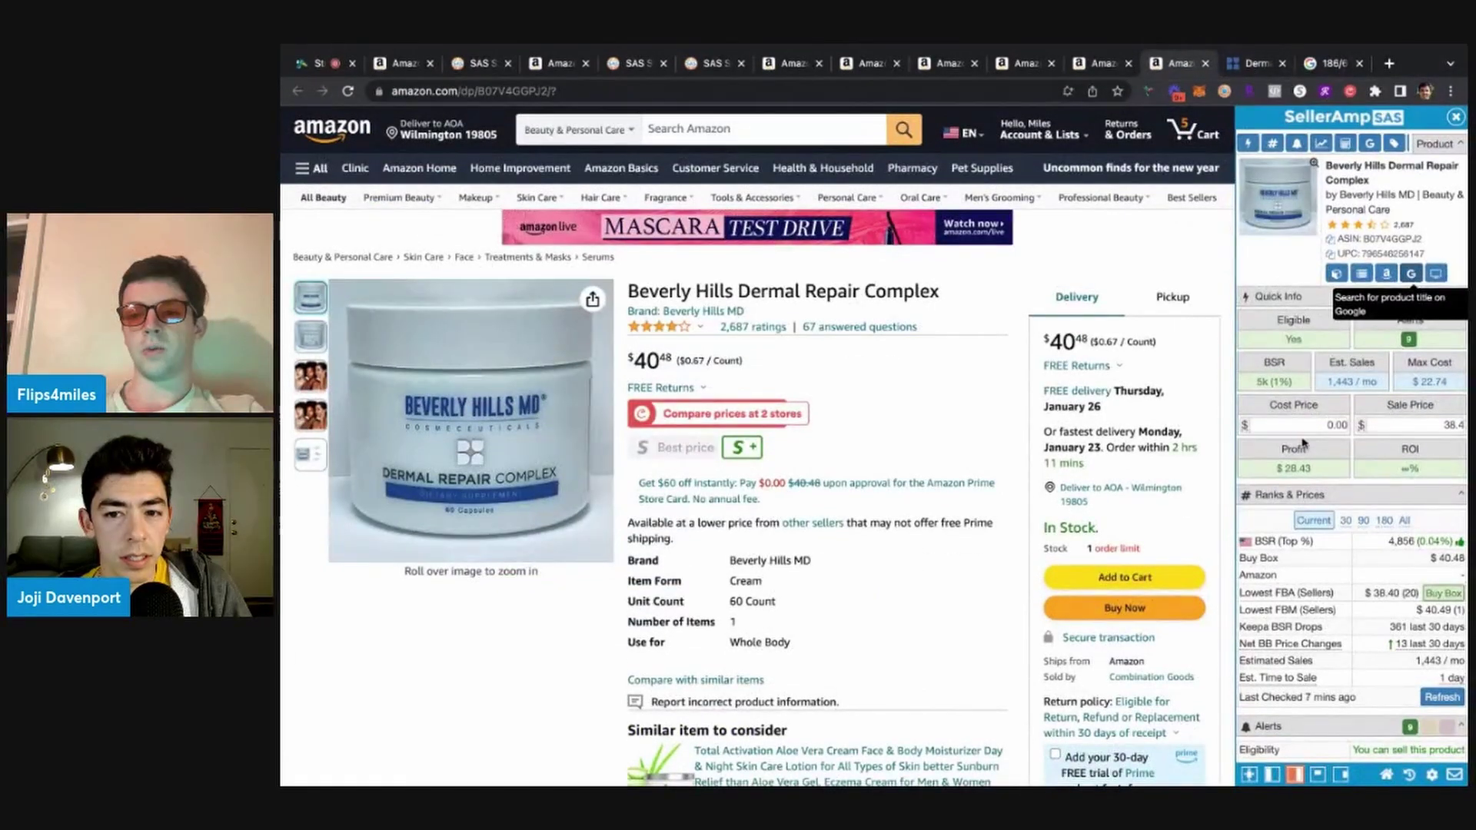
text(31)
key(Tab)
text(40)
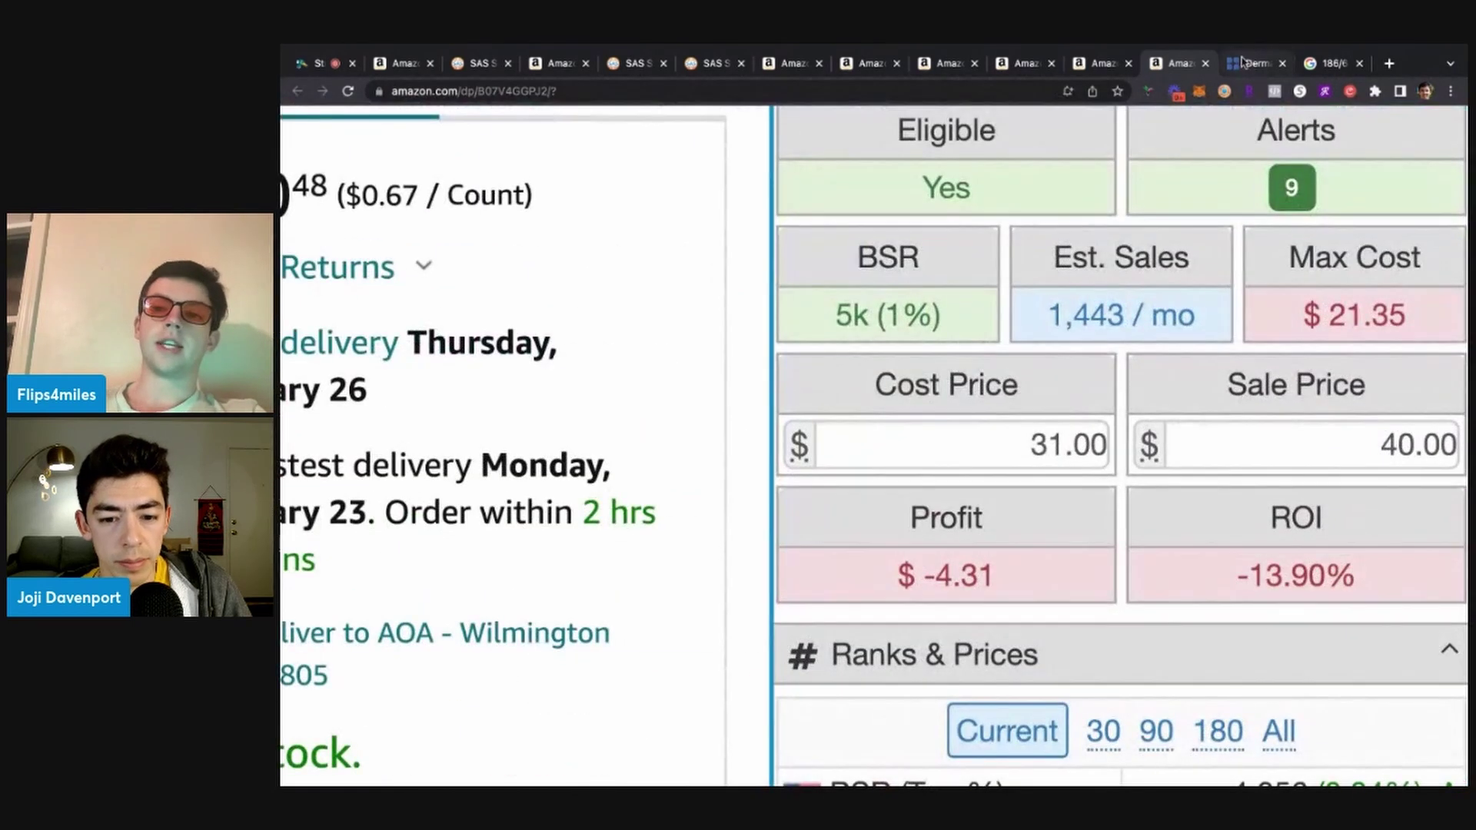
Recheck Beverly Hills MD's package prices, dismissing the cashback offer
click(1255, 63)
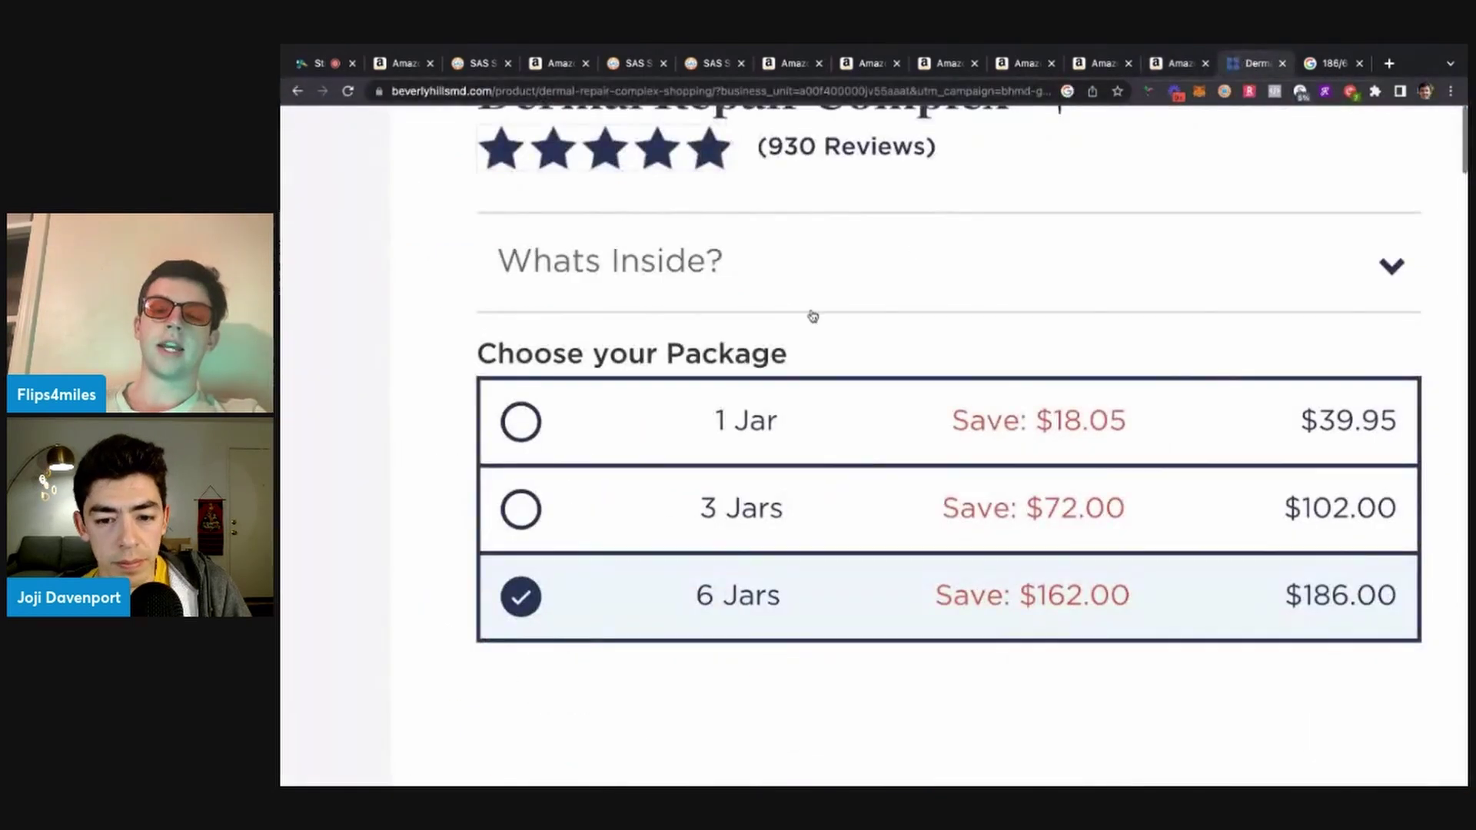
click(1307, 247)
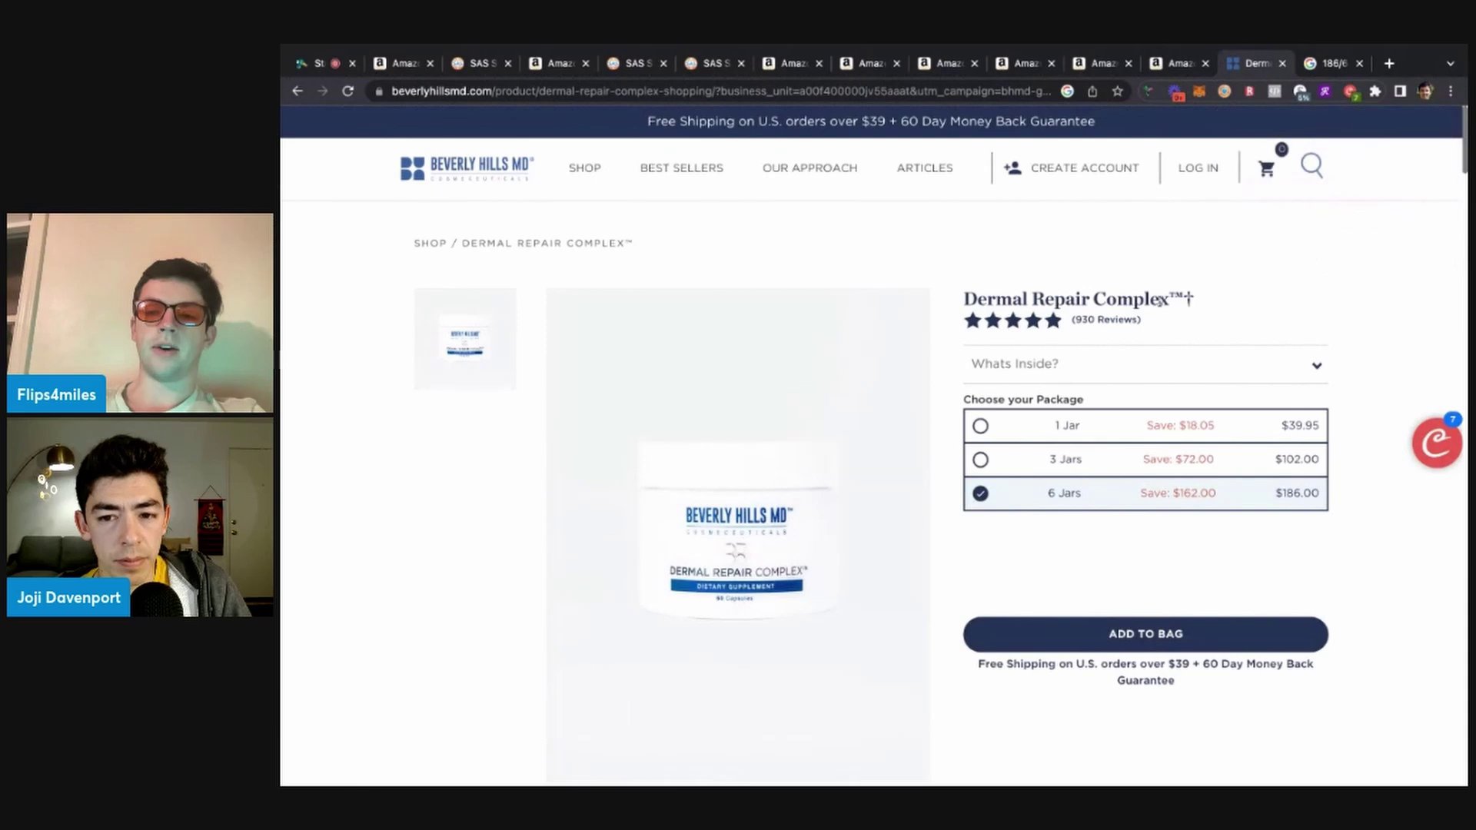
scroll(1100, 334, down, 15)
scroll(1099, 334, up, 20)
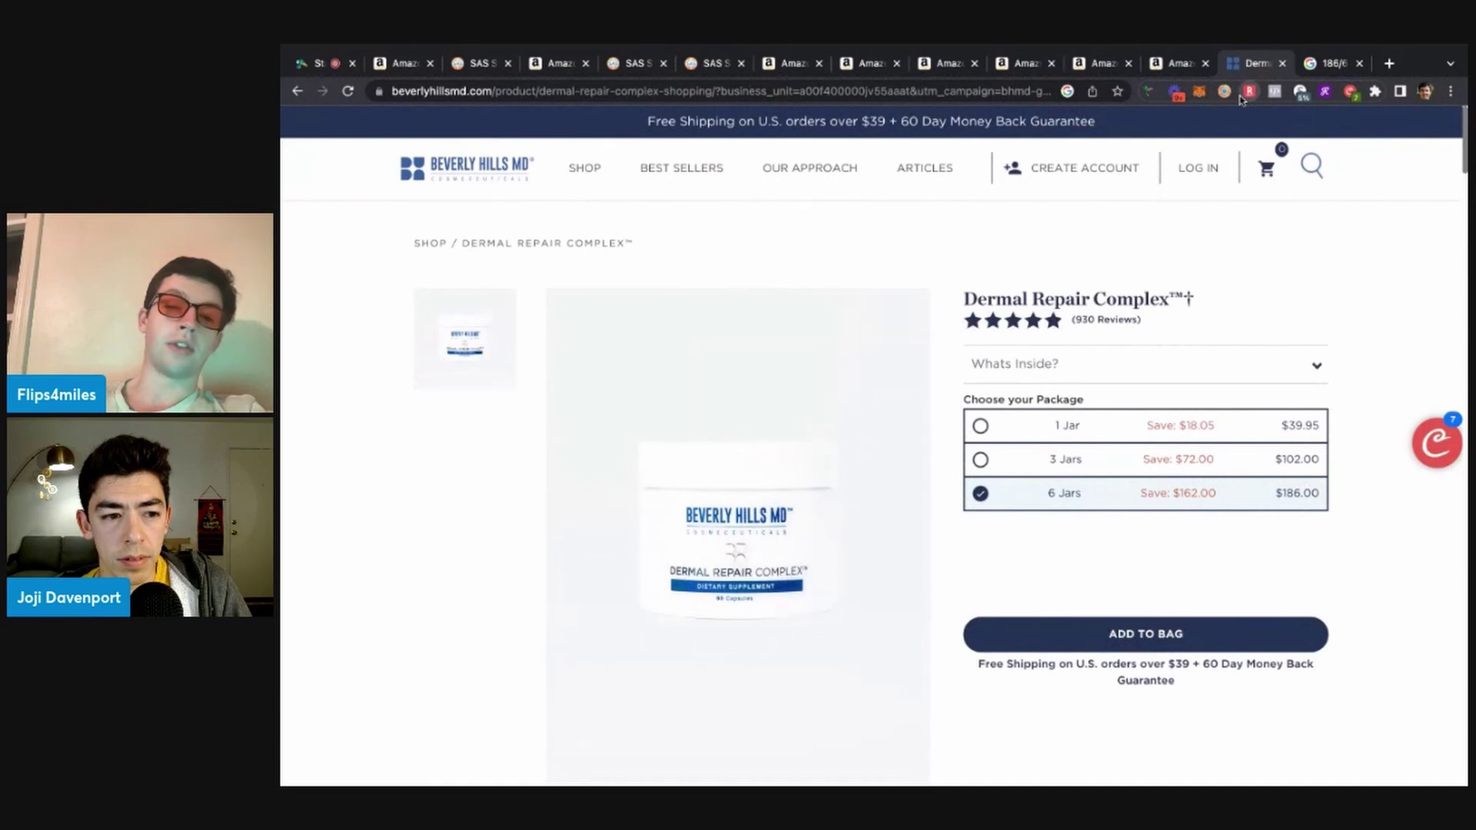
Replace the 31.00 cost price with a lower 23 in SellerAmp
click(1176, 64)
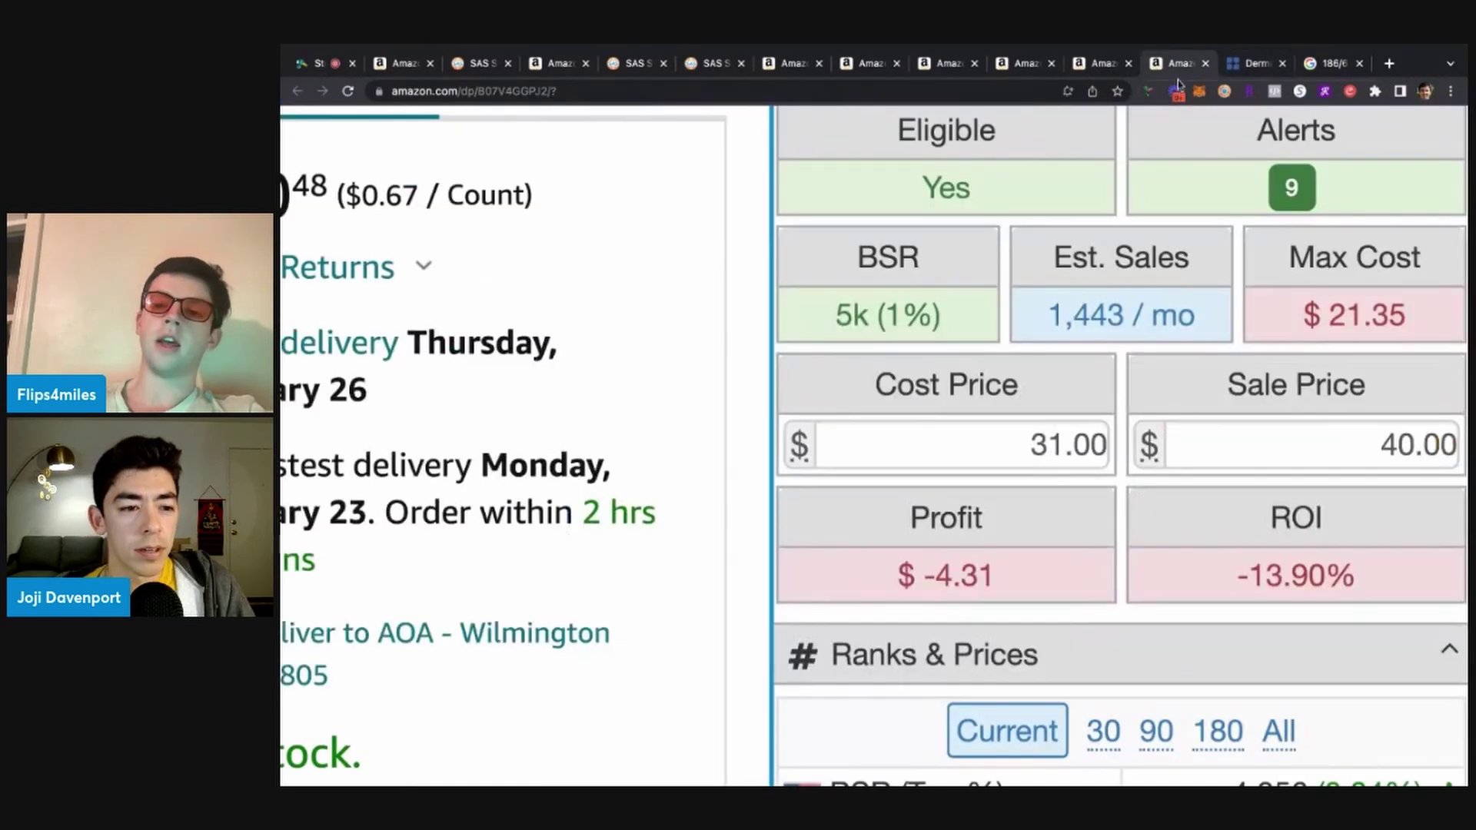
click(1013, 455)
double_click(1022, 458)
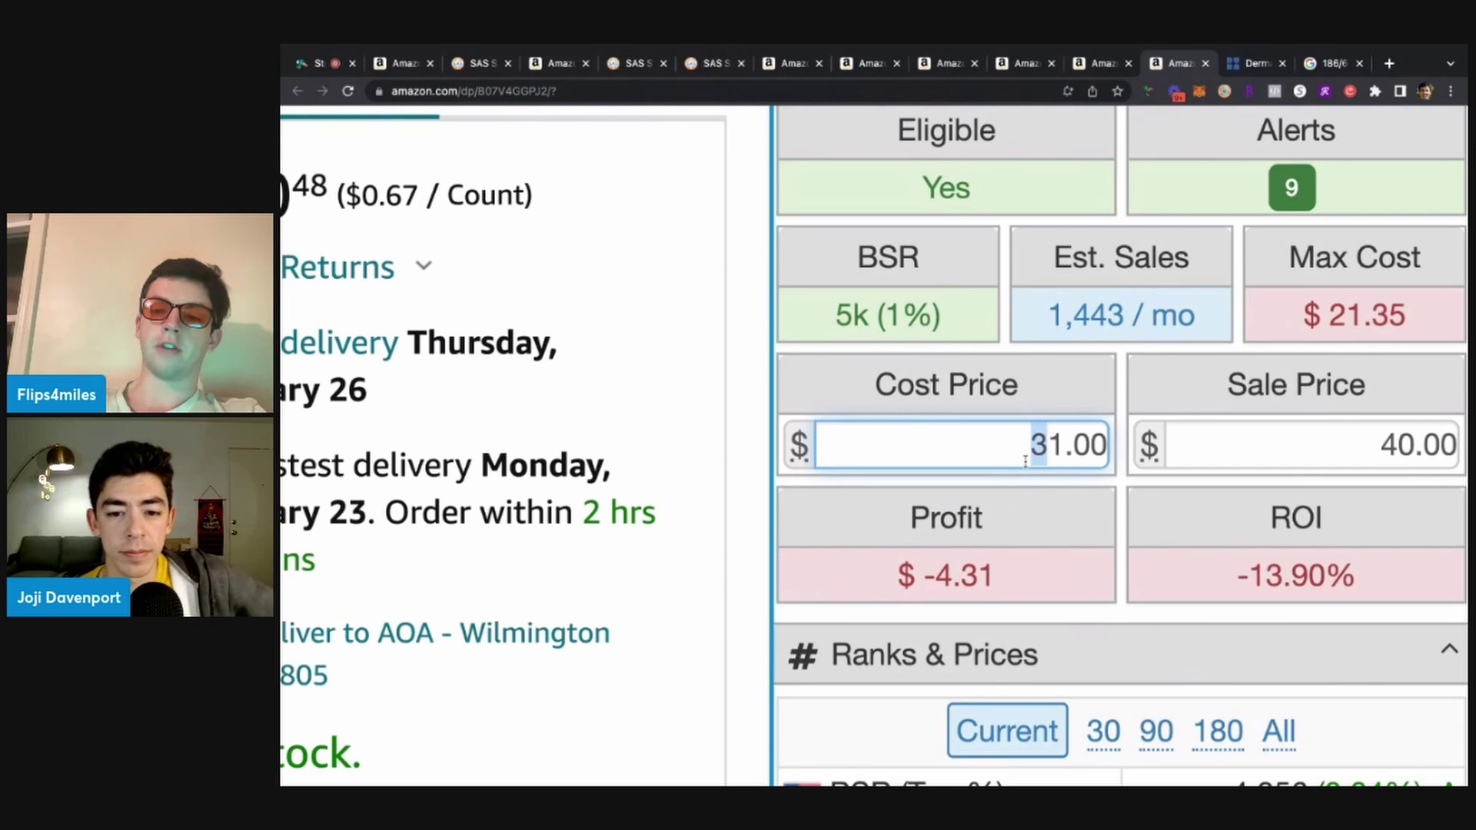
text(25)
key(BackSpace)
text(3)
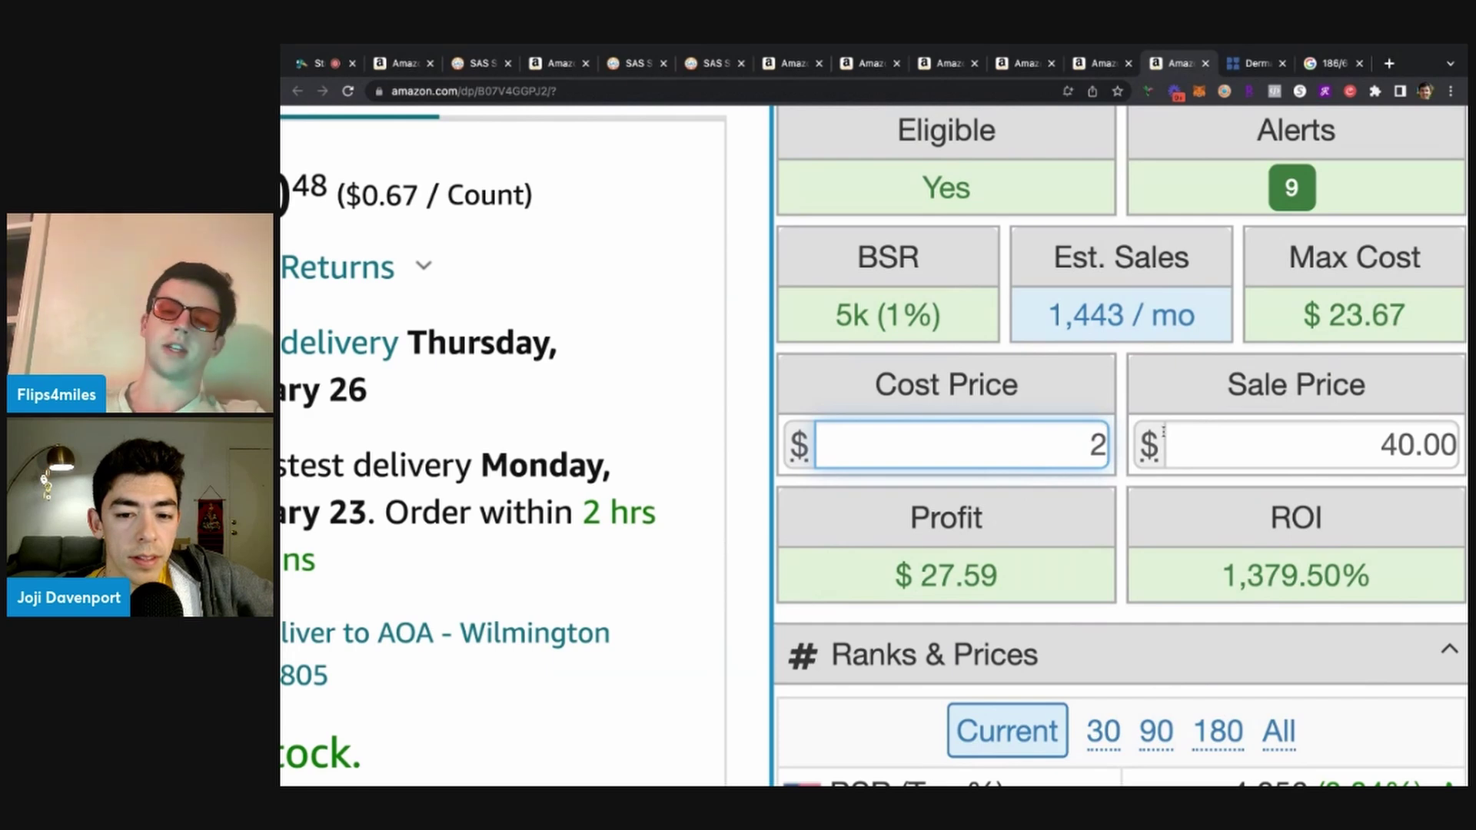
key(ctrl+minus)
key(ctrl+minus)
key(ctrl+minus)
key(ctrl+minus)
key(ctrl+minus)
key(ctrl+minus)
key(ctrl+minus)
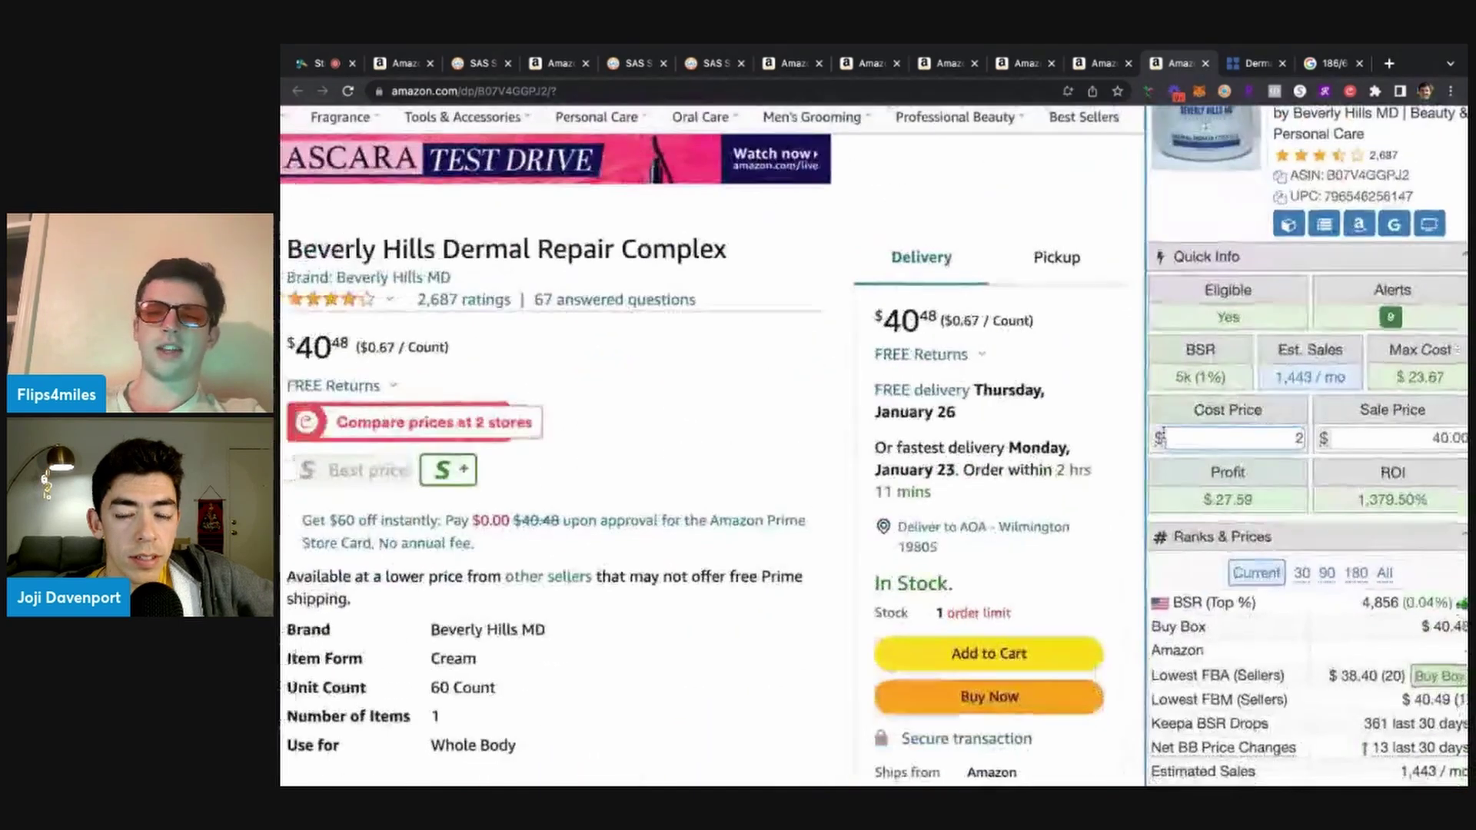
scroll(1164, 432, down, 8)
scroll(1023, 492, up, 9)
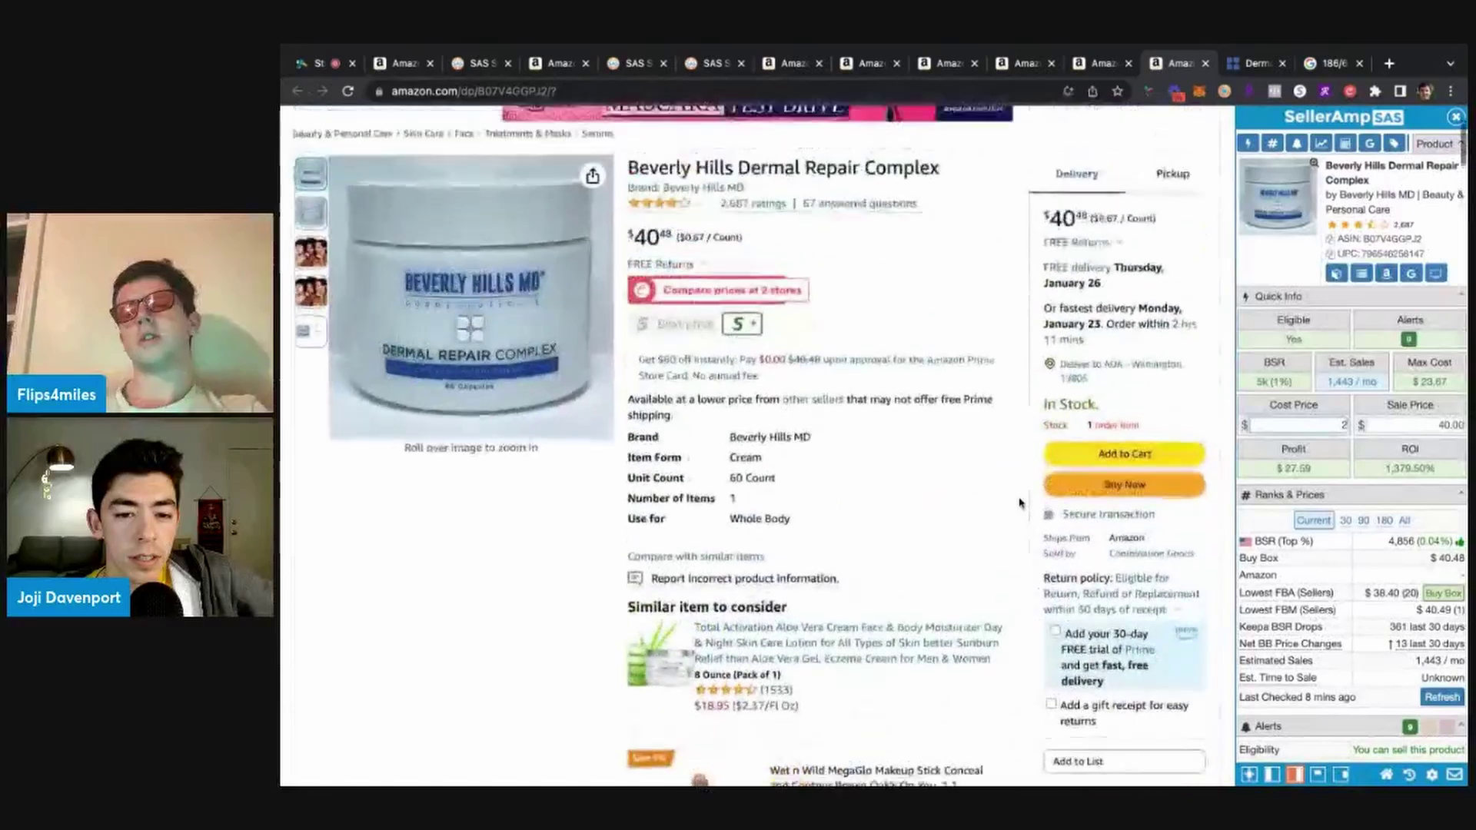
Review the Beverly Hills MD page again, then close the retailer and calculation tabs
click(1255, 63)
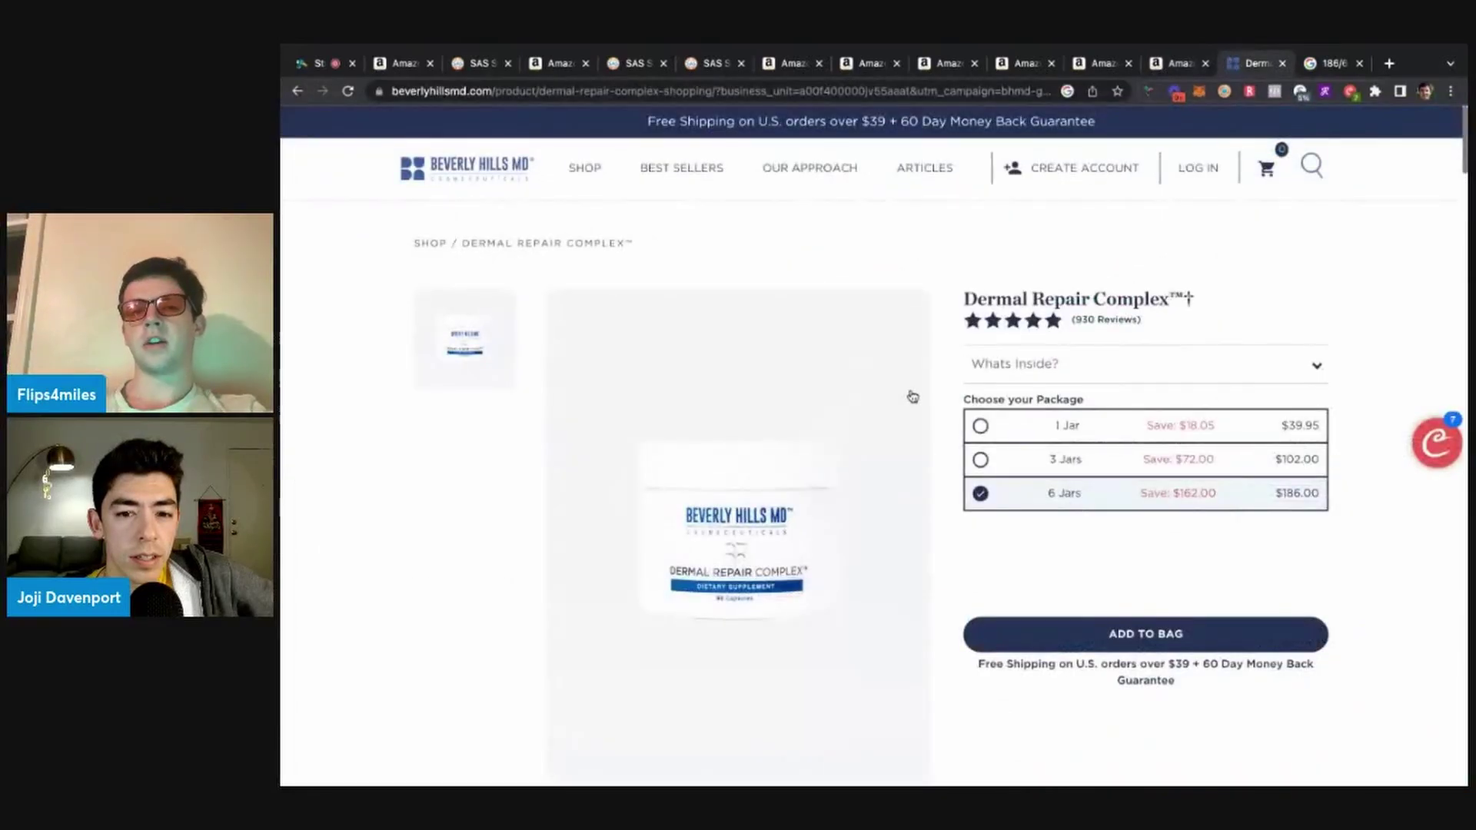
scroll(912, 397, down, 12)
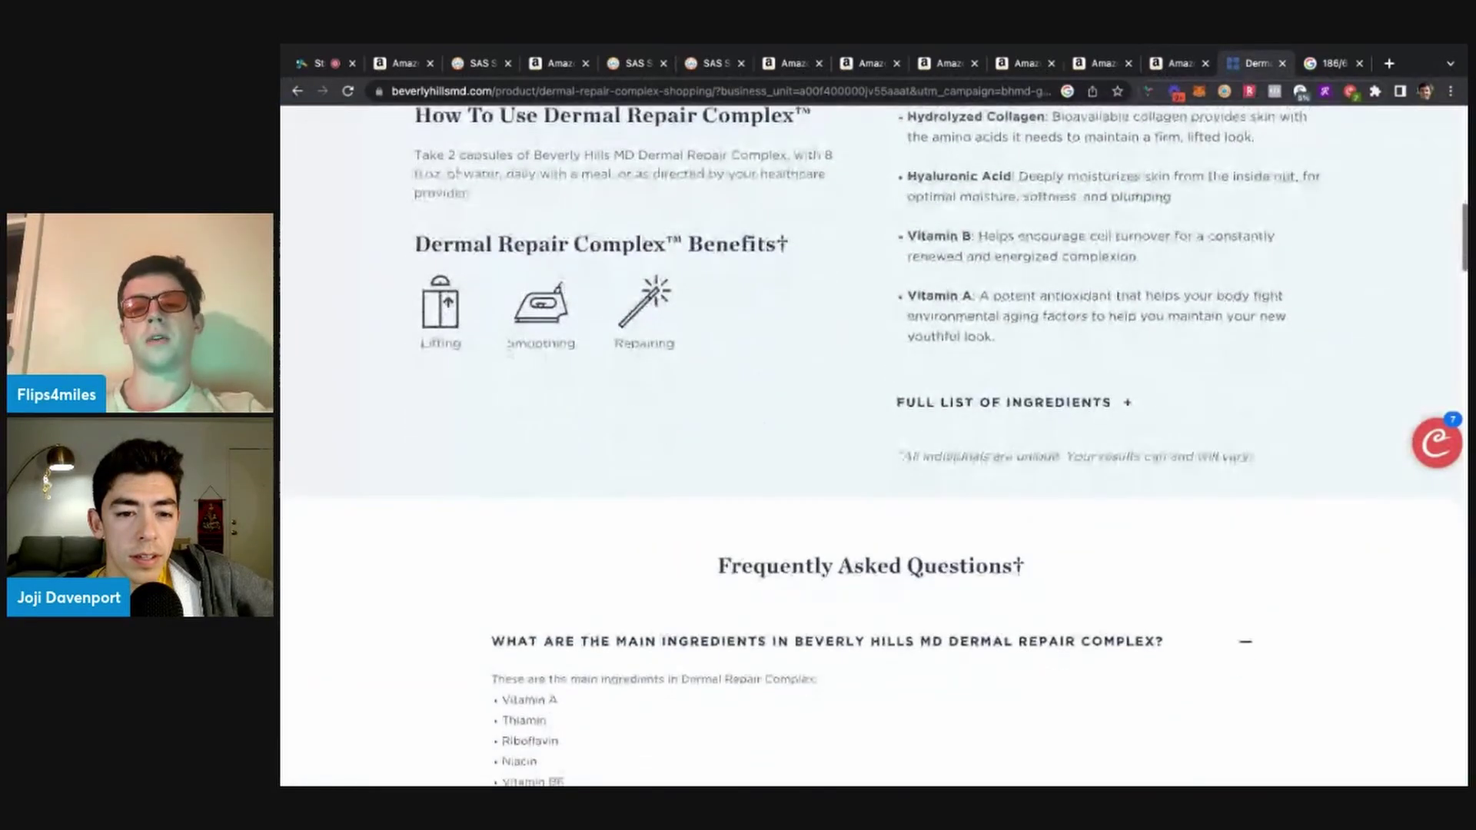
scroll(983, 344, up, 12)
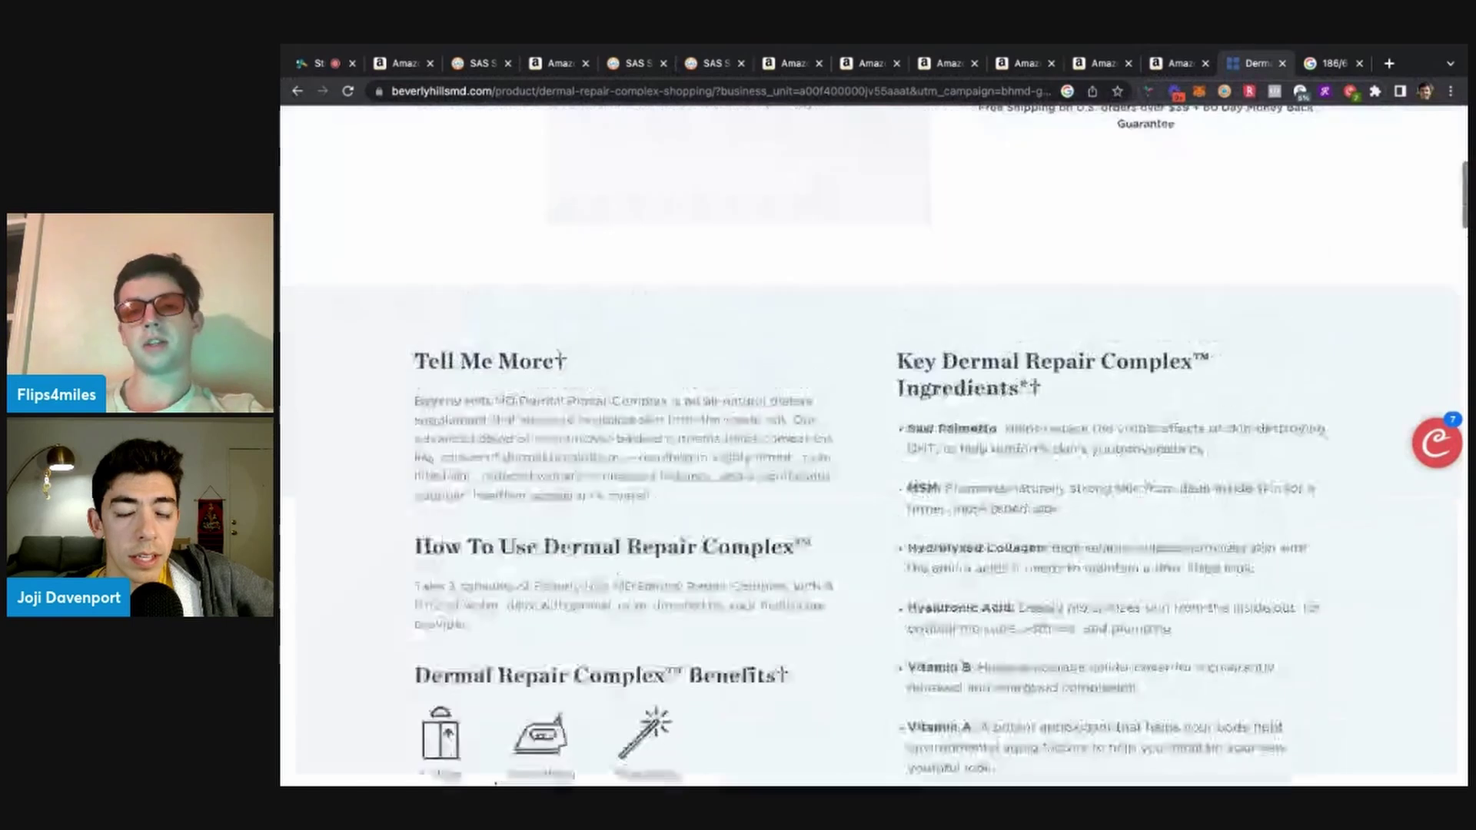
click(1206, 63)
Close two leftover tabs and the IT Cosmetics foundation tab, landing on the $27.99 Nike cap
click(1206, 63)
click(1205, 63)
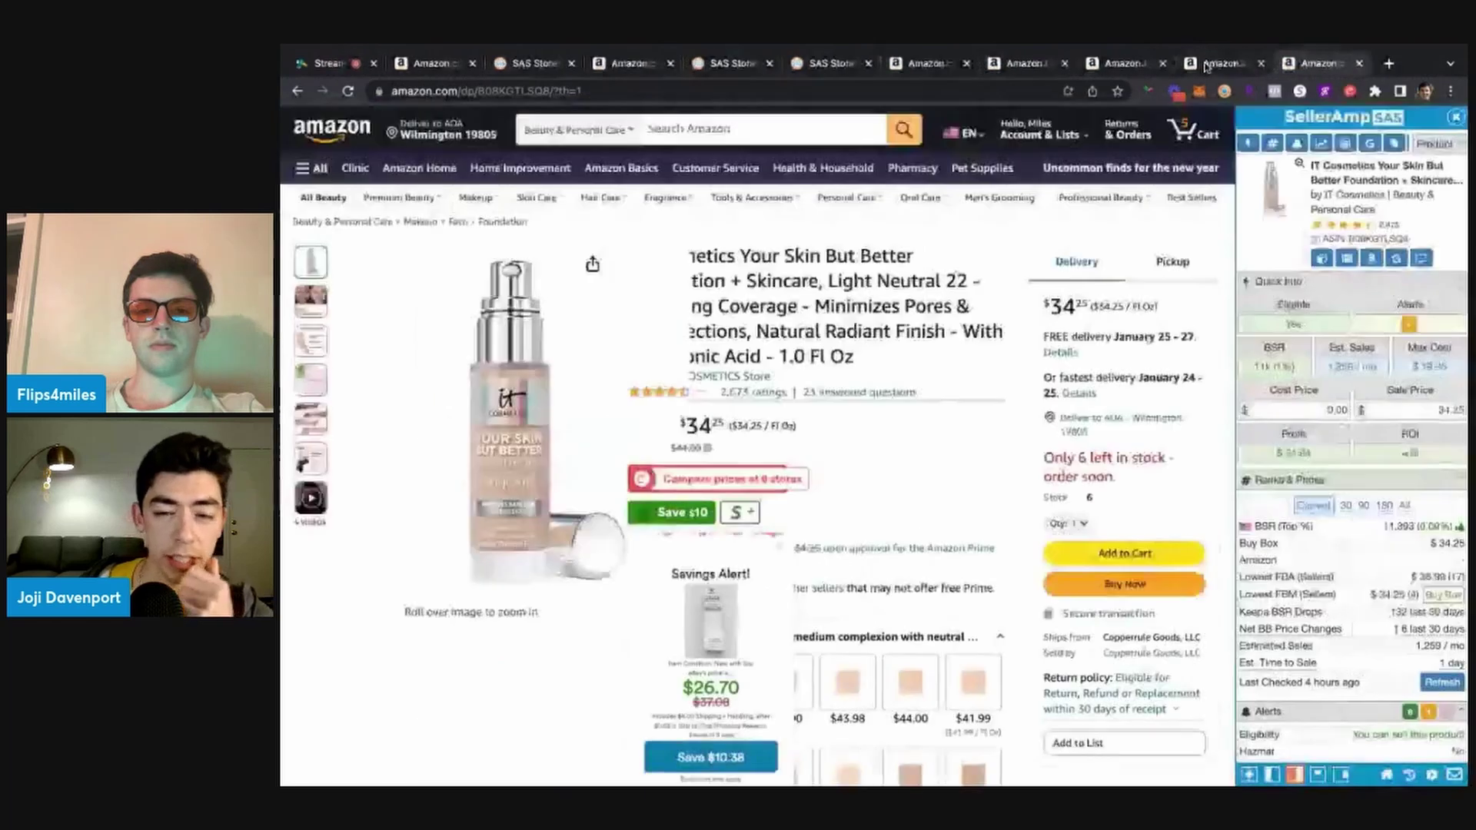
scroll(961, 368, down, 5)
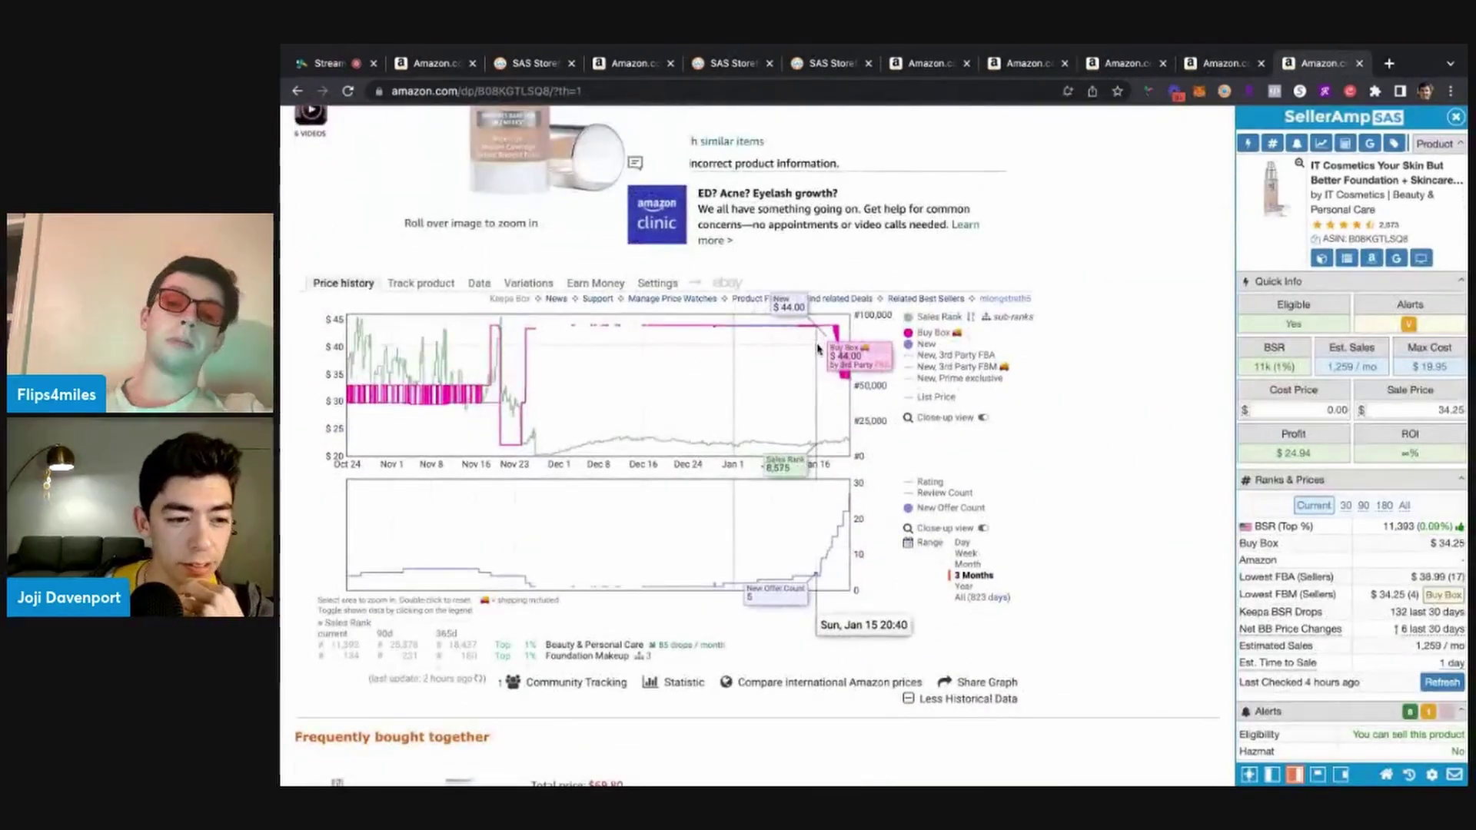
scroll(884, 338, up, 5)
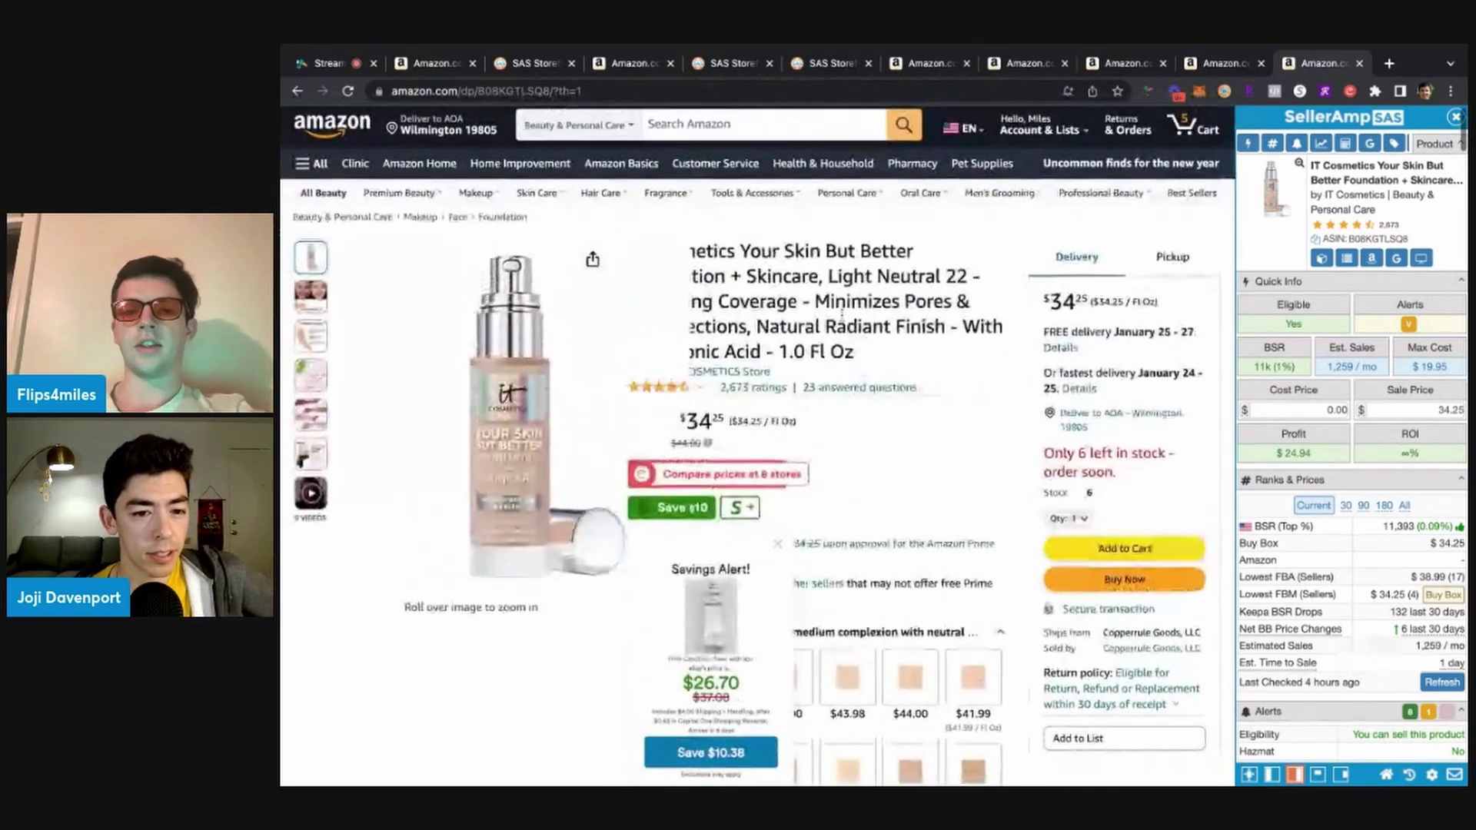
scroll(796, 334, down, 7)
scroll(796, 334, down, 8)
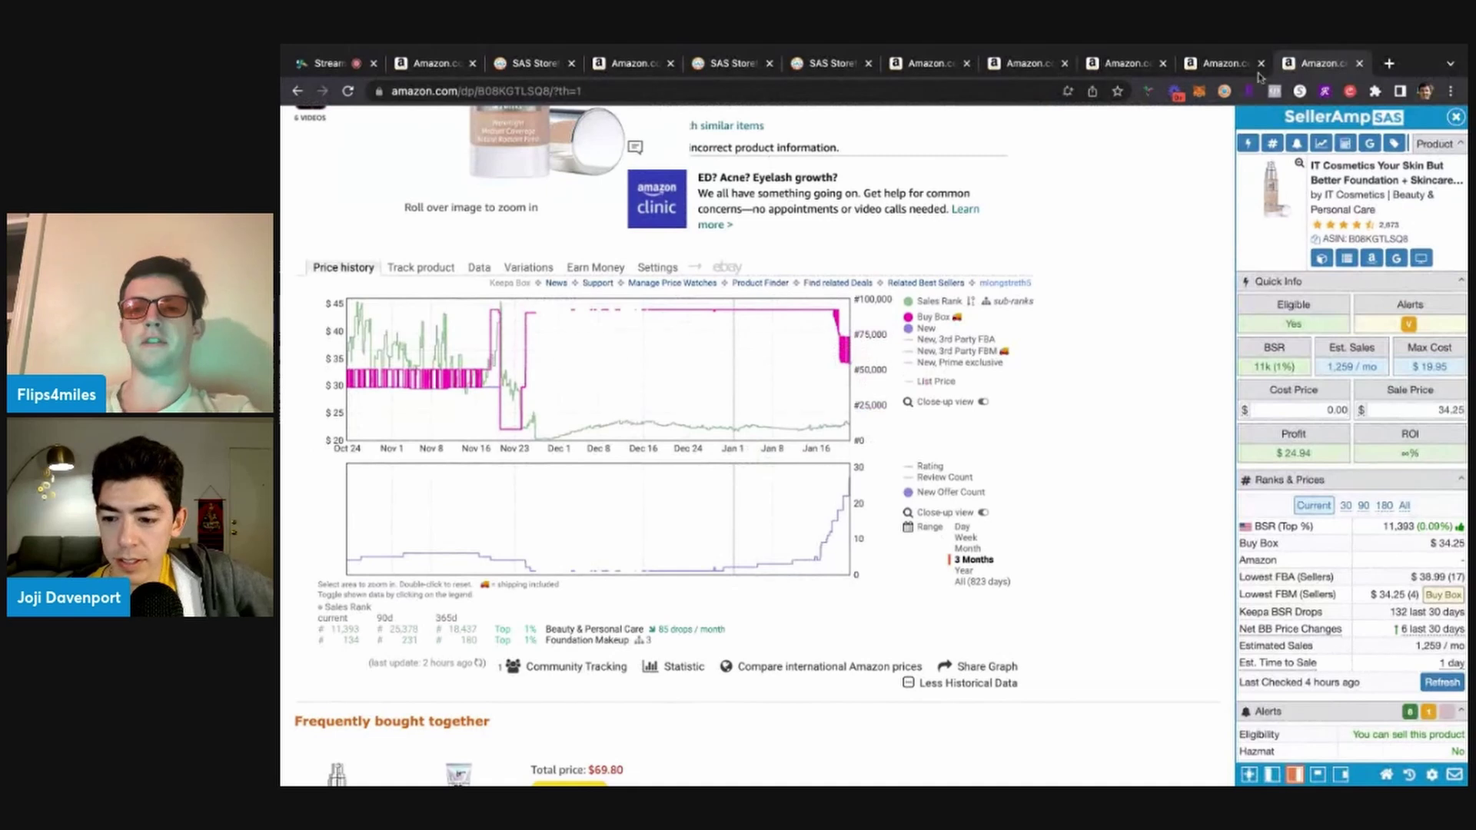
click(1359, 64)
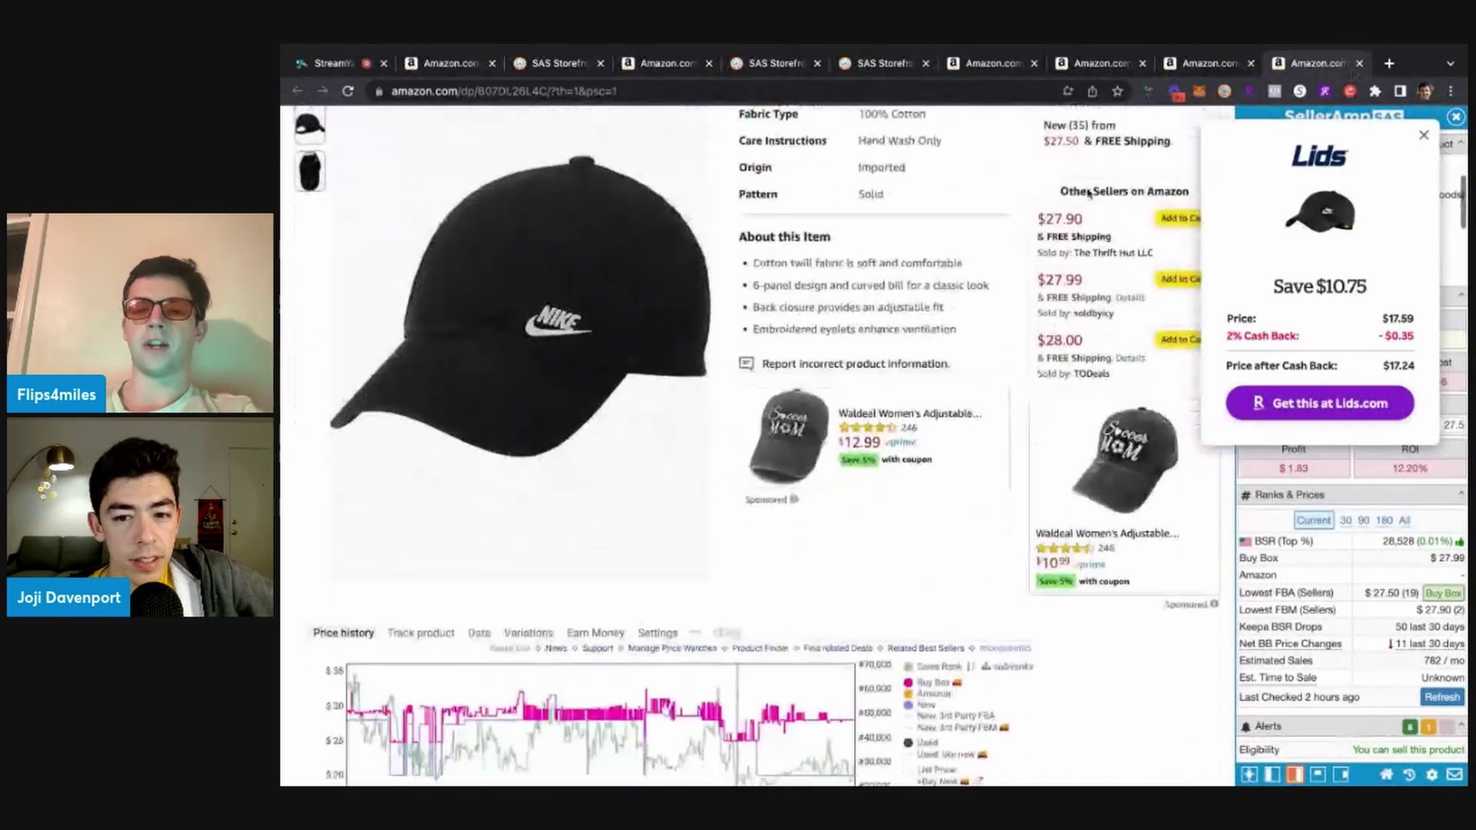
Dismiss the Lids $17.59 offer popup and look up the Nike cap's title on Google
click(1424, 131)
scroll(857, 206, down, 6)
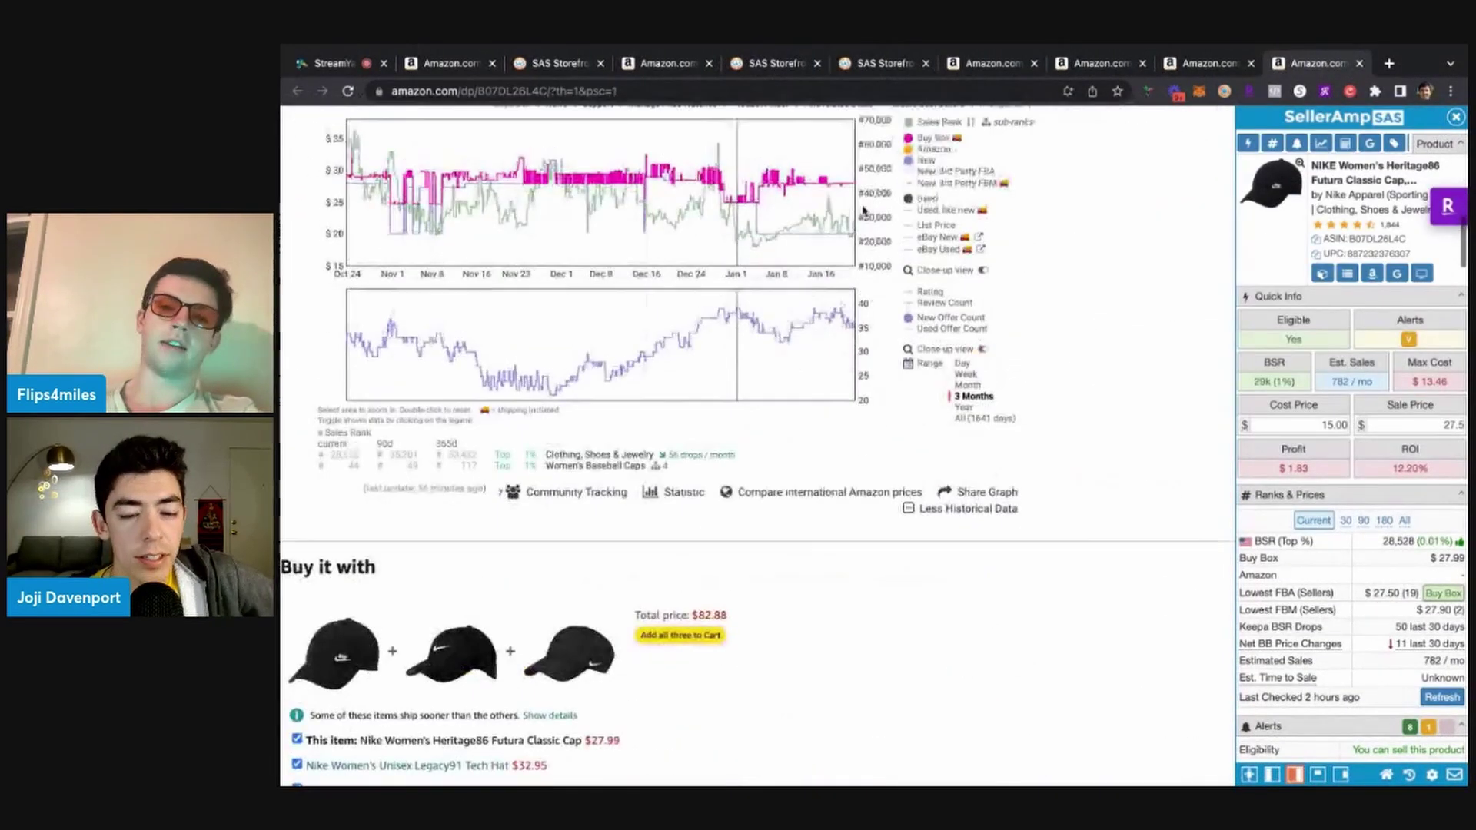
scroll(857, 206, up, 8)
click(1398, 276)
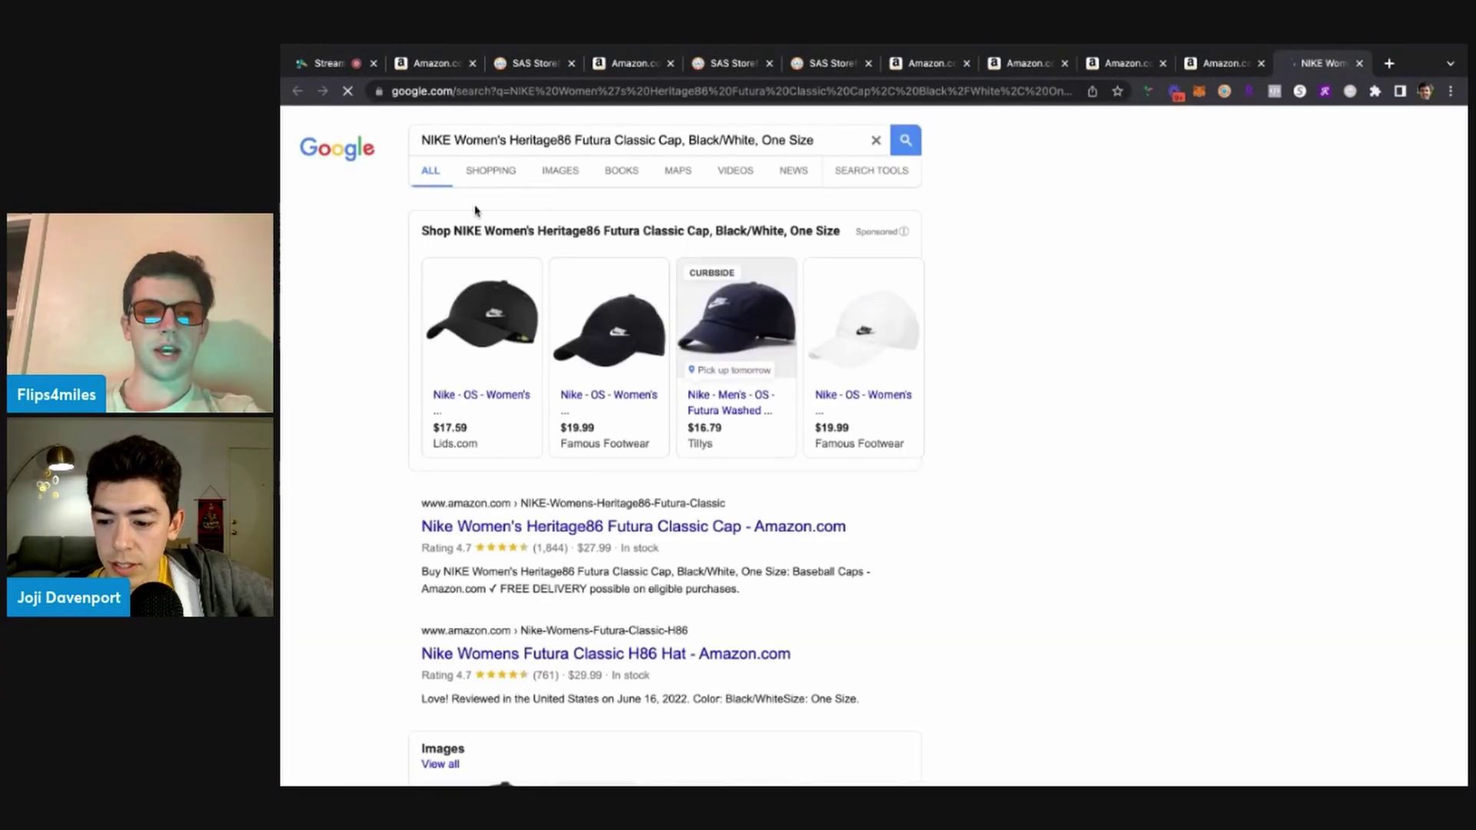
scroll(448, 411, up, 3)
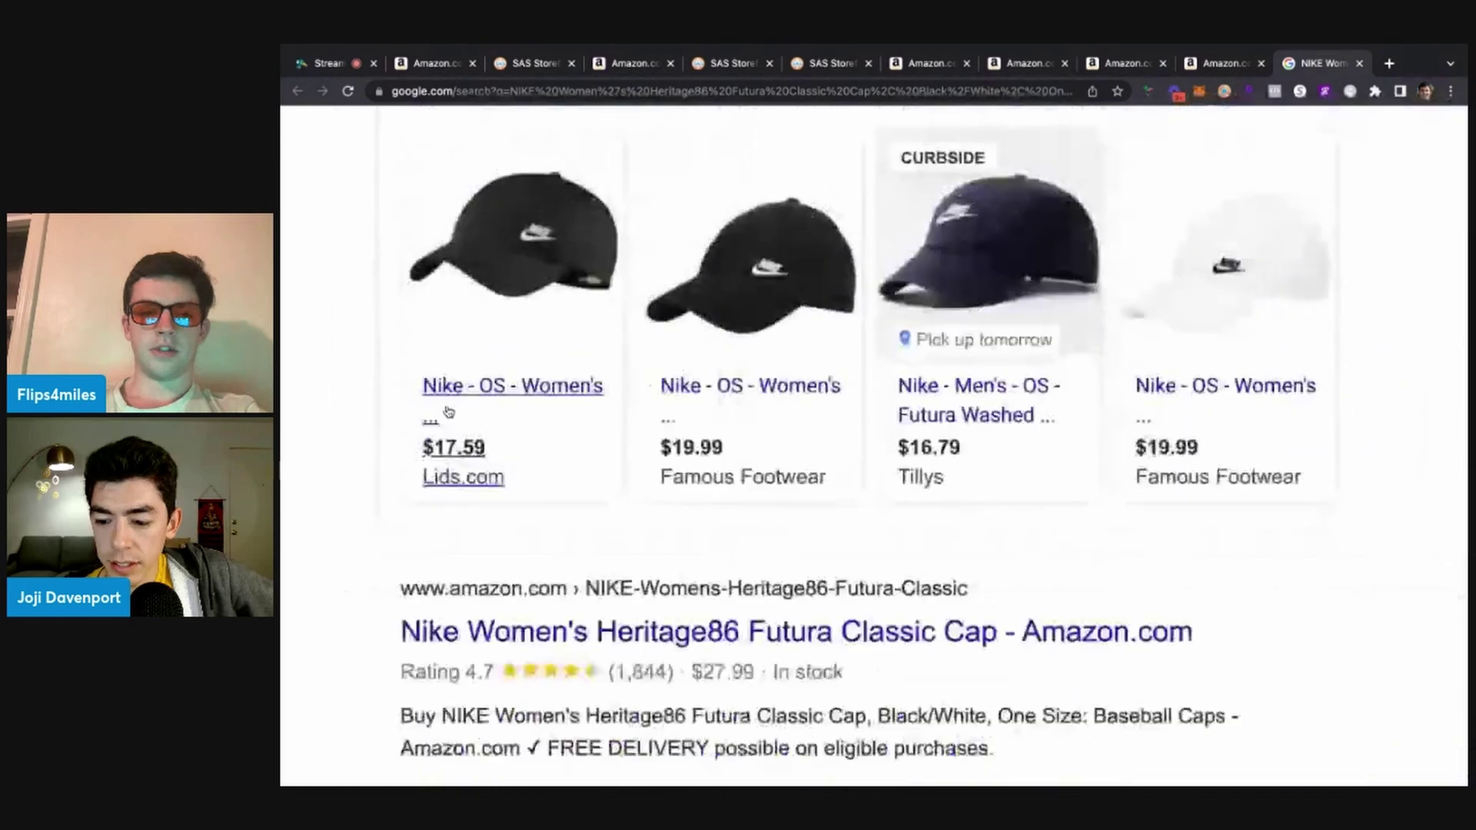
scroll(448, 411, down, 3)
Enter a 17 cost price (-$0.37 profit, -2.18% ROI) and show Keepa's all-time history
key(ctrl+shift+Tab)
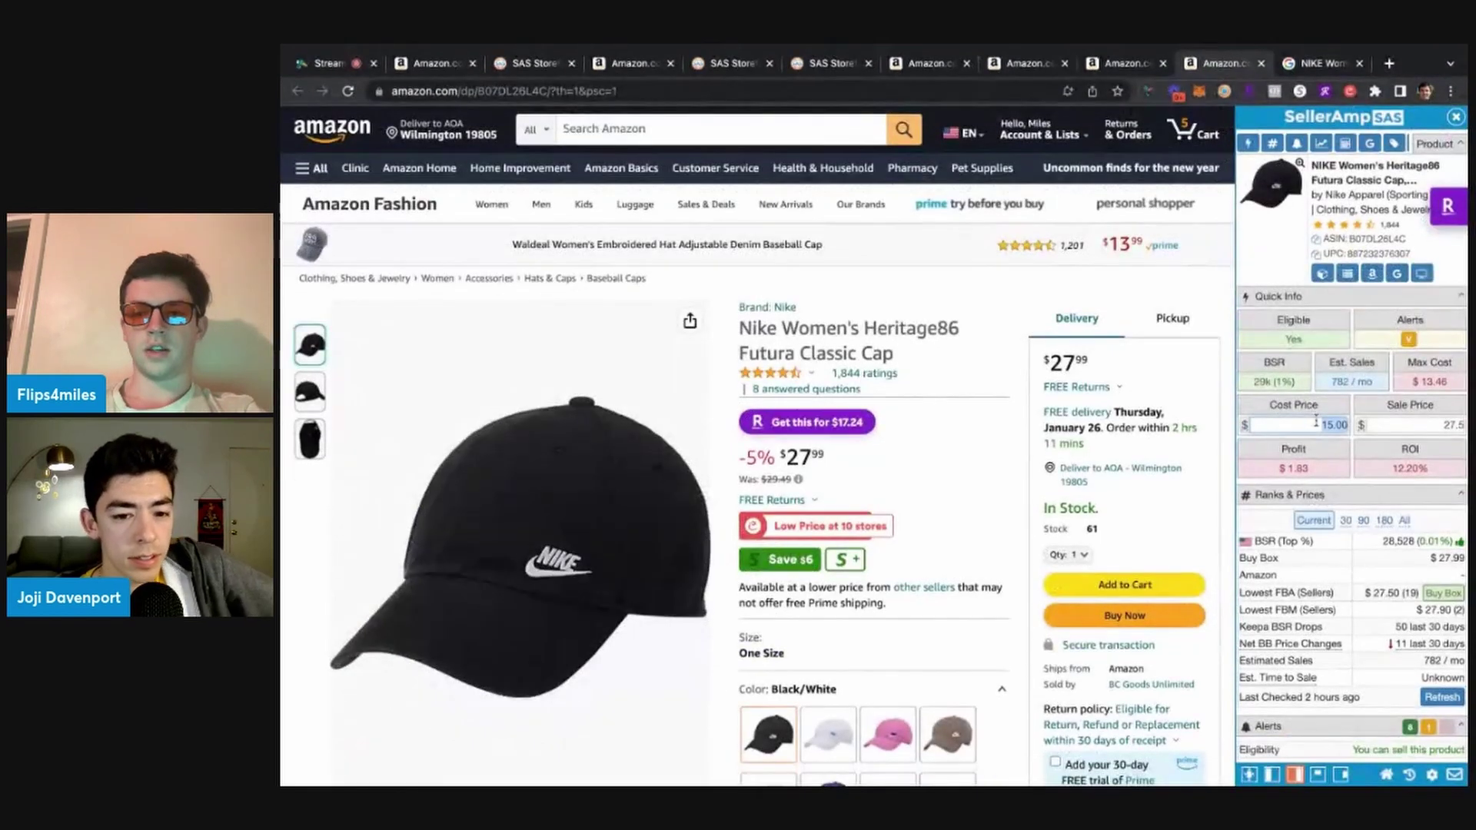
double_click(1316, 425)
text(17)
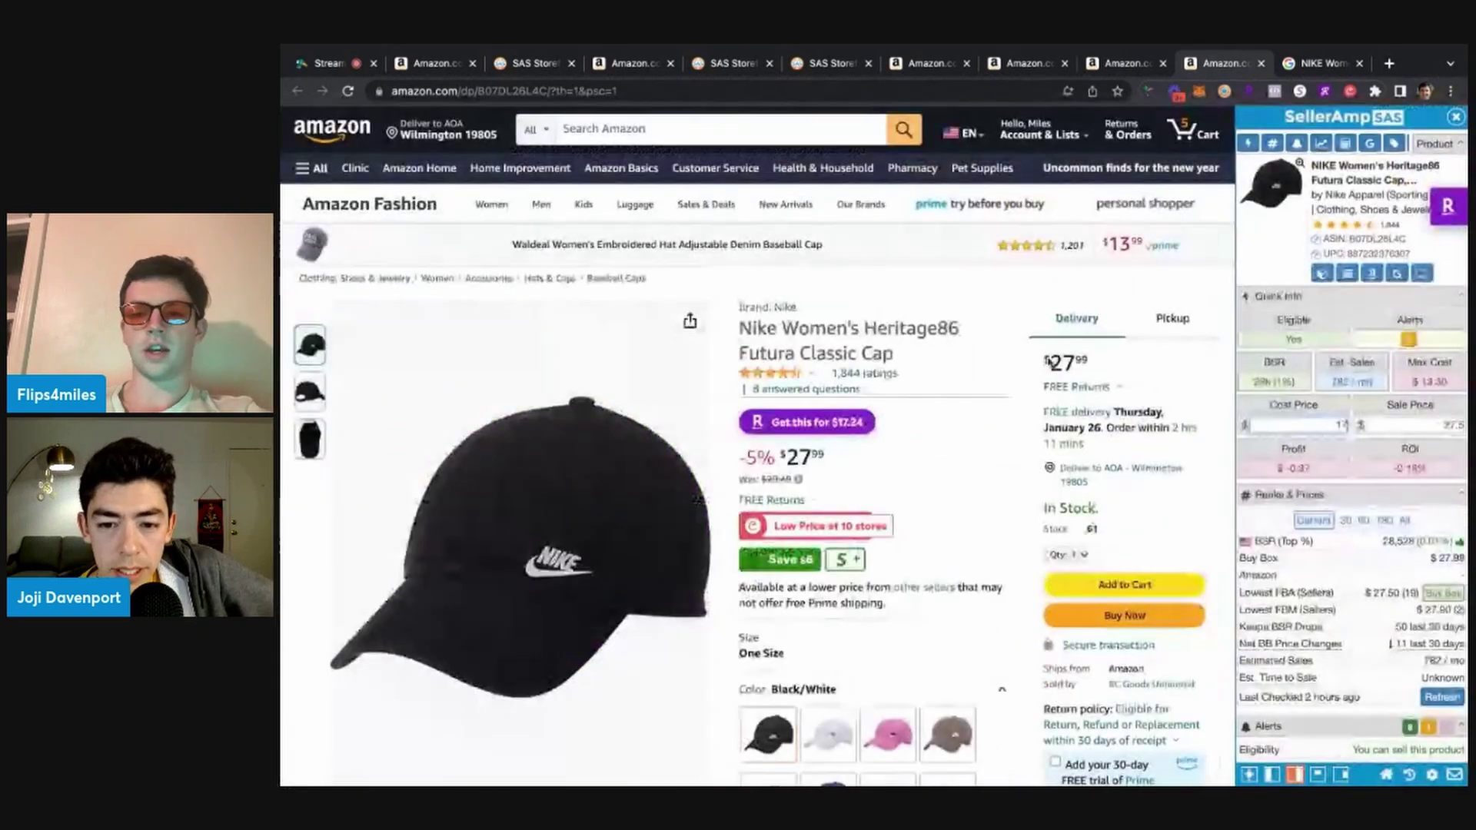
scroll(1050, 361, down, 5)
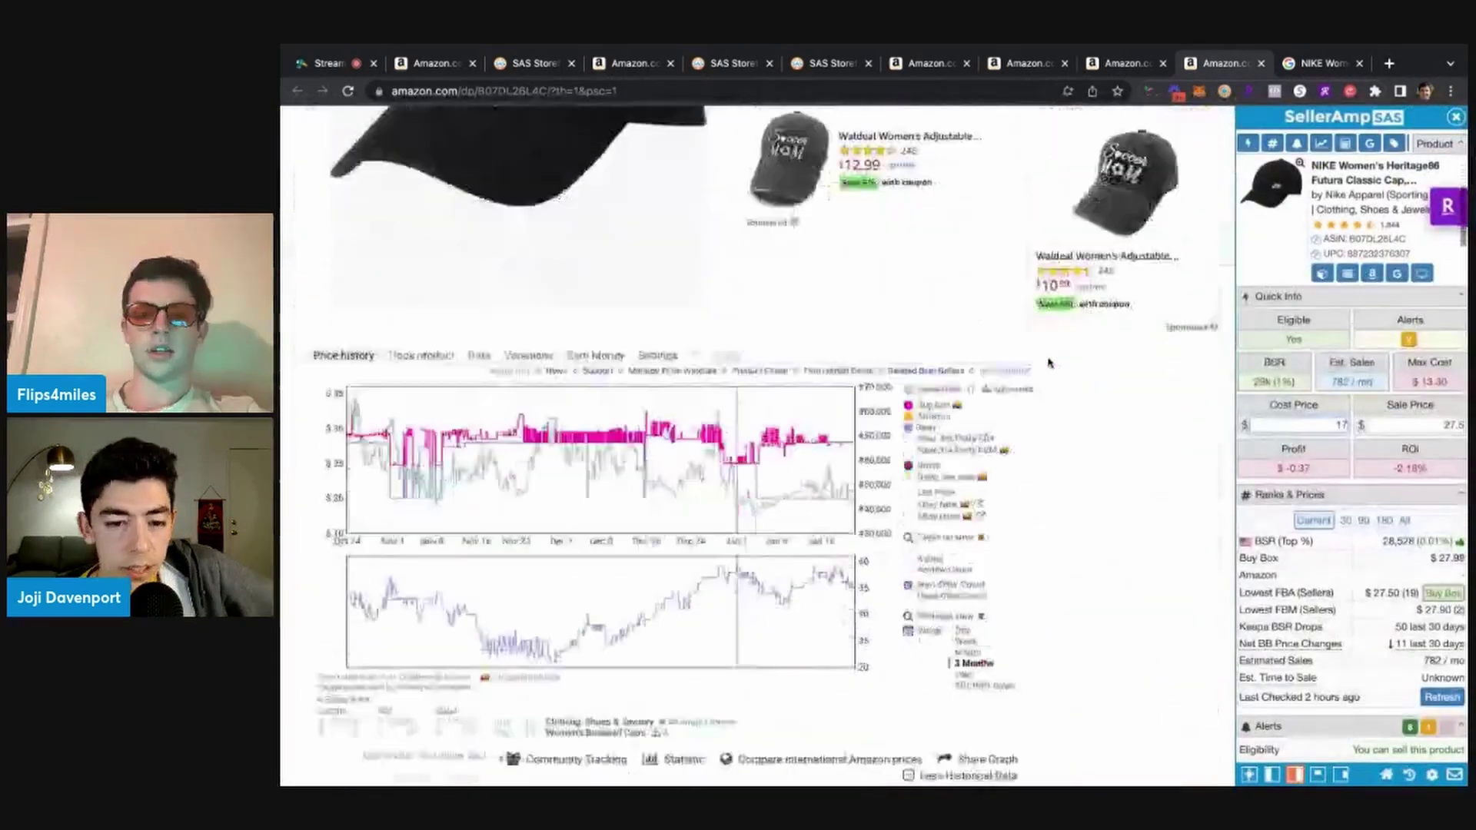
scroll(1050, 362, down, 3)
click(984, 520)
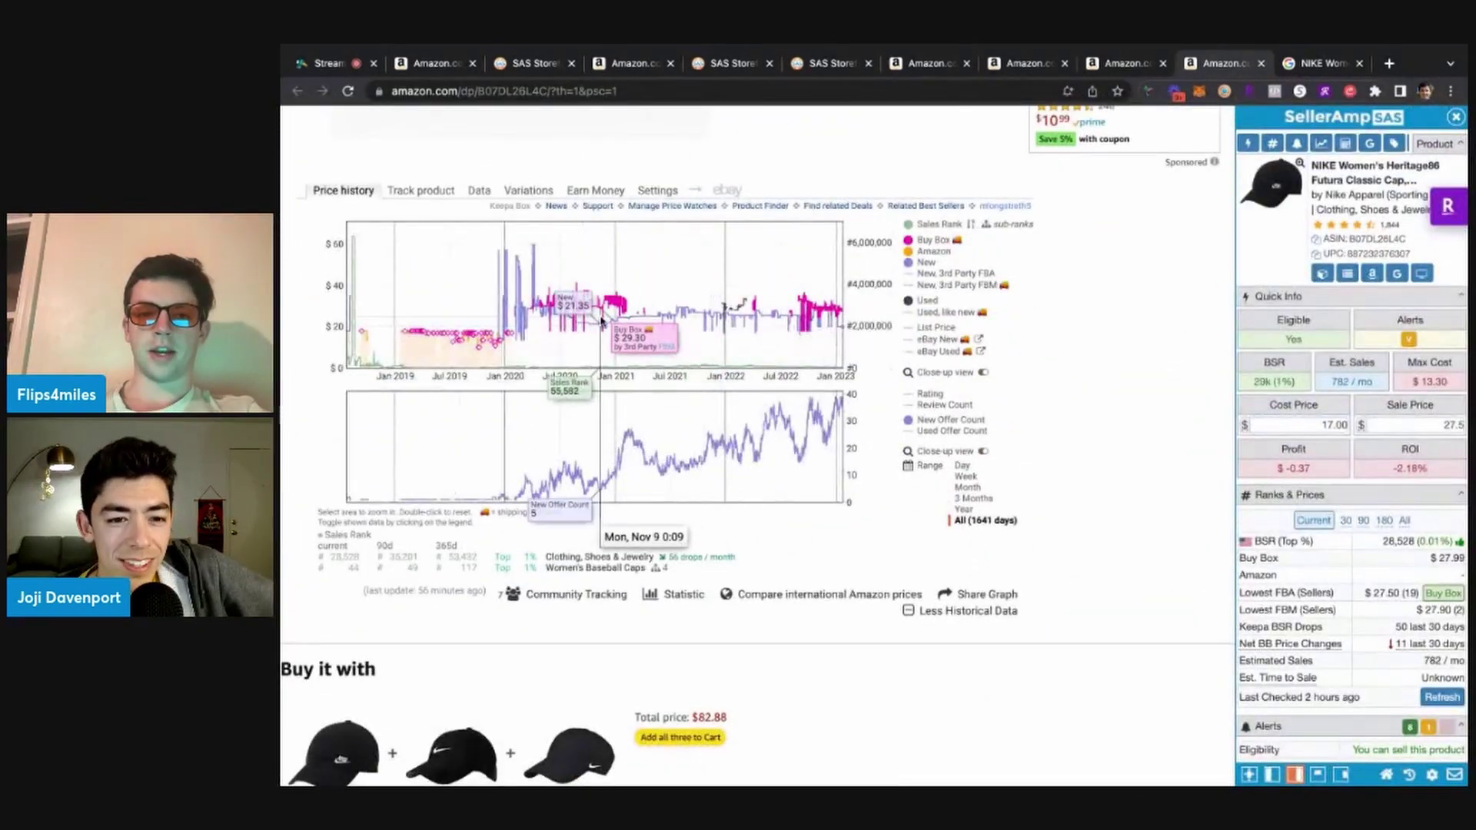
scroll(609, 307, up, 5)
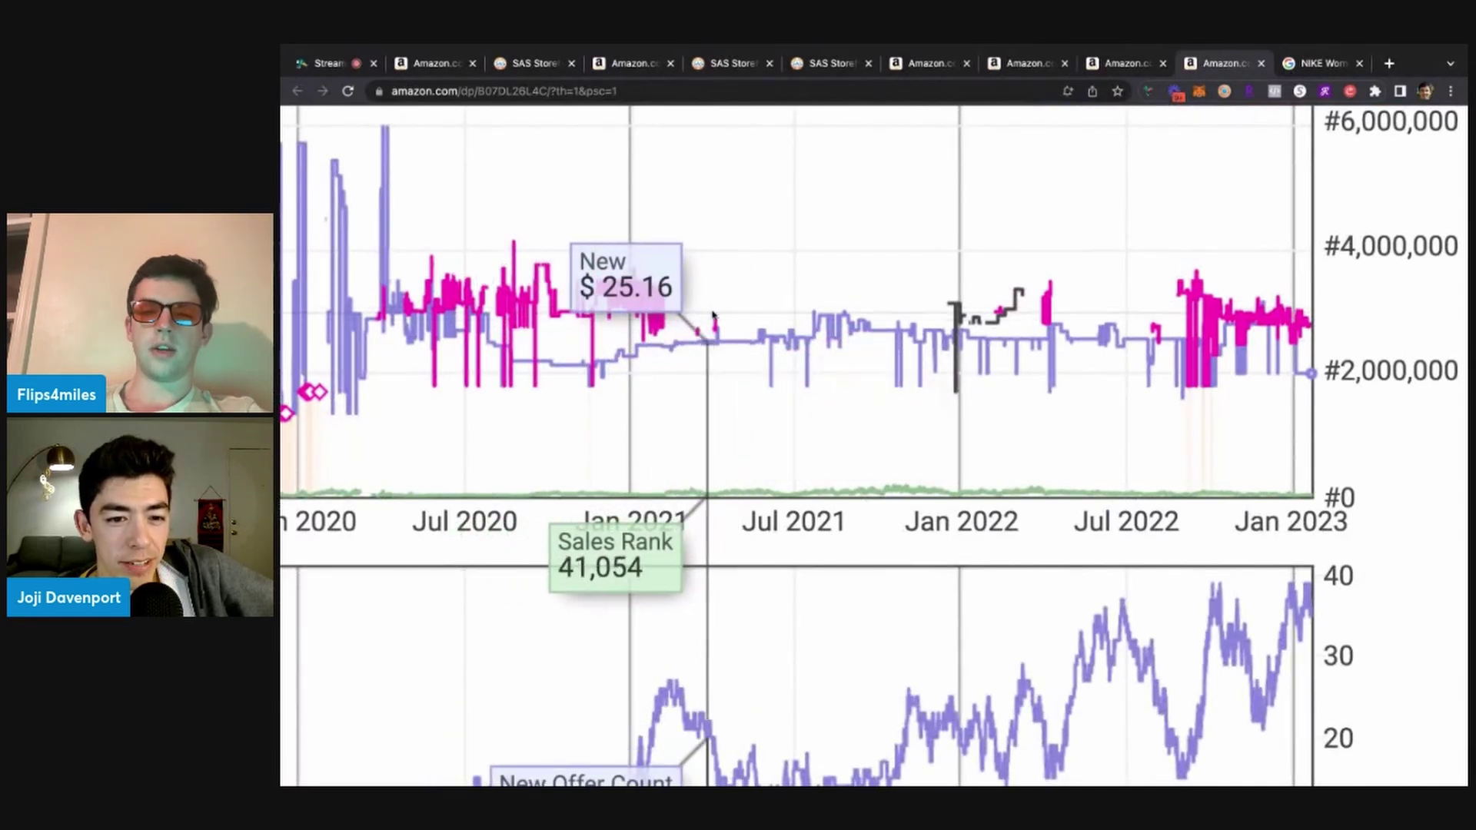
scroll(715, 331, down, 5)
scroll(715, 334, up, 15)
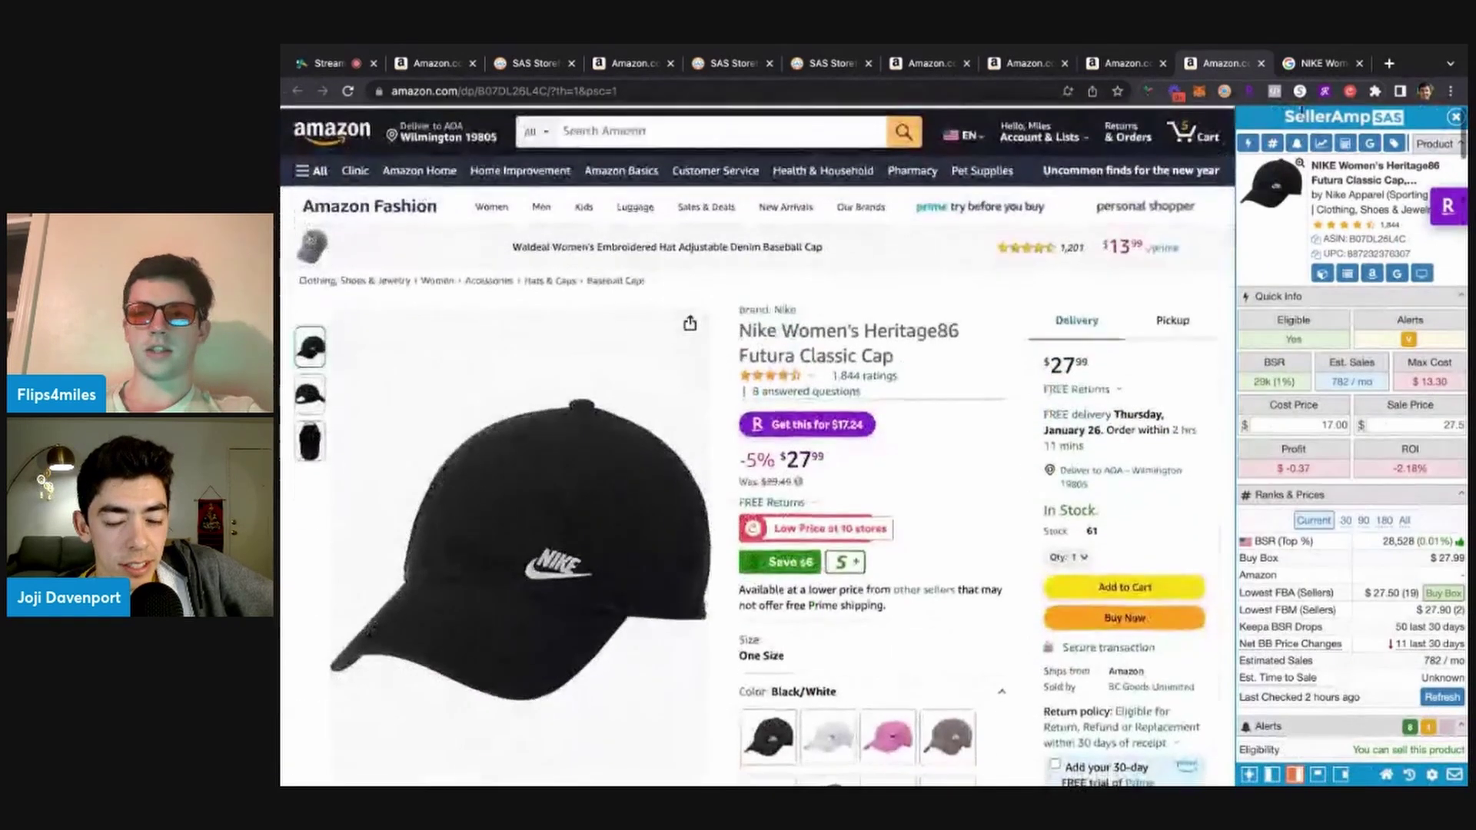
Search Amazon for 'nike hat' and open the Nike Dri-FIT Legacy91 Tech Hat listing
click(701, 134)
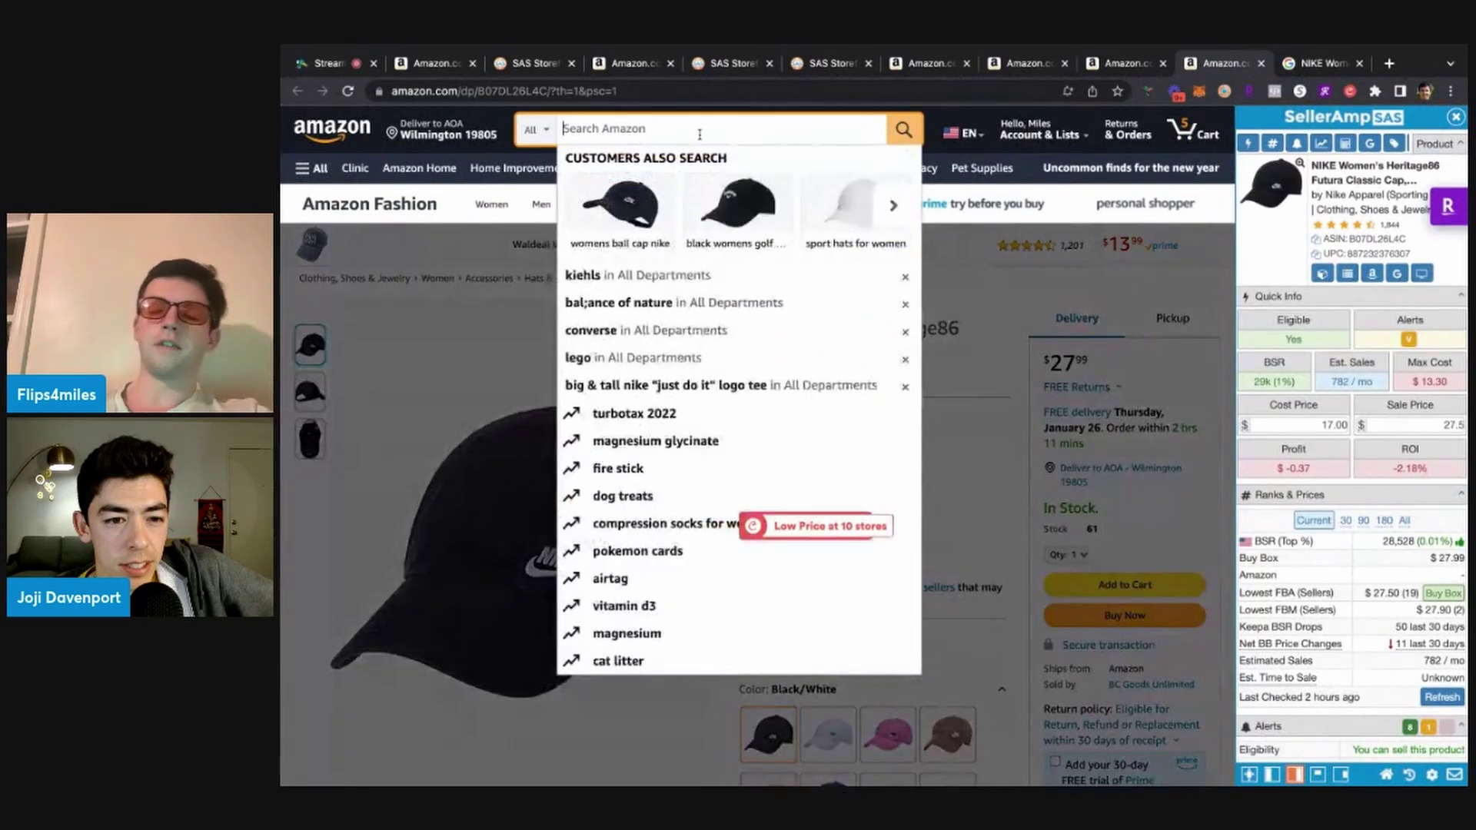
text(nike hat)
key(Return)
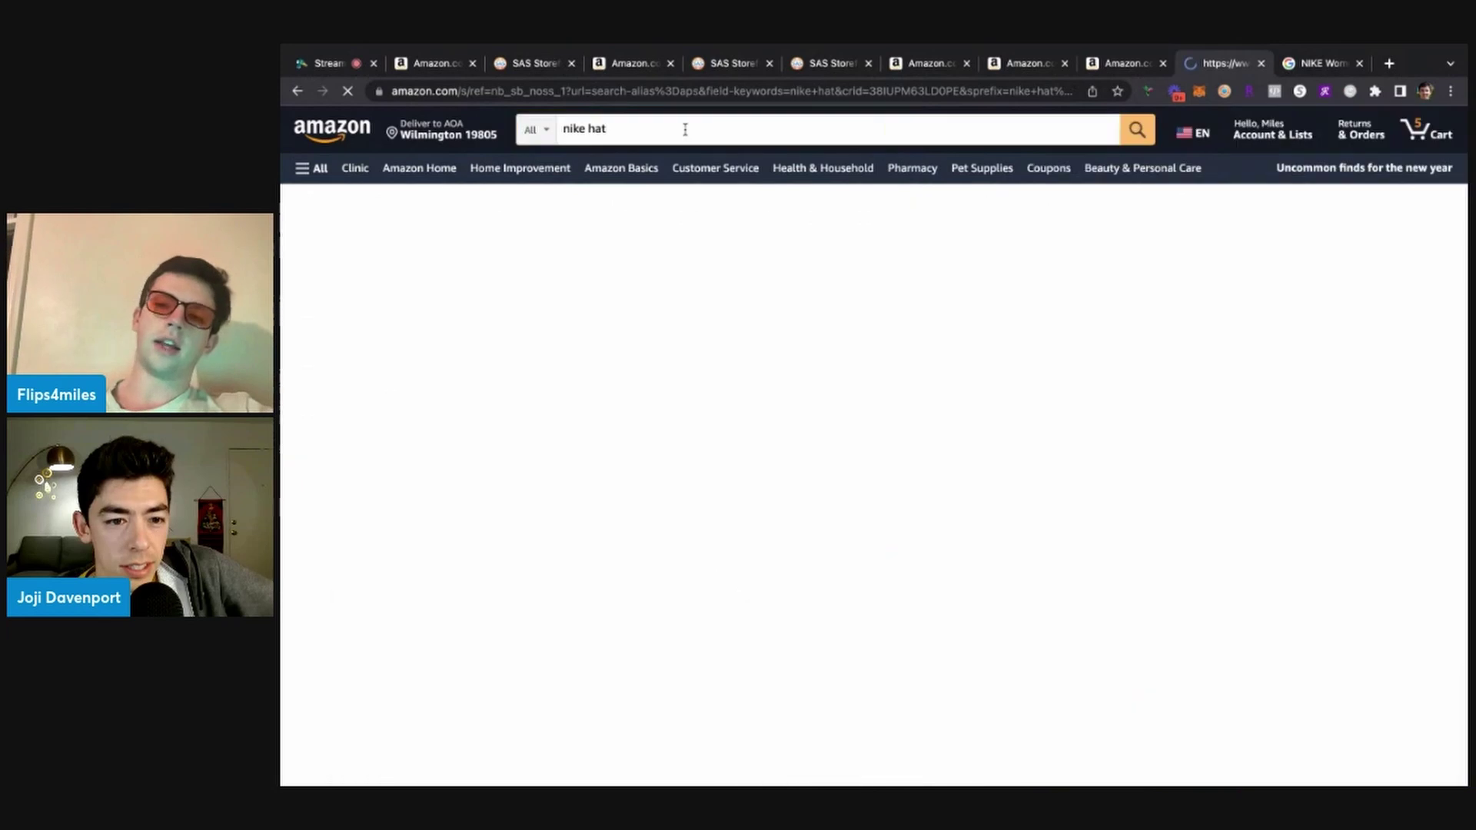
scroll(818, 369, down, 4)
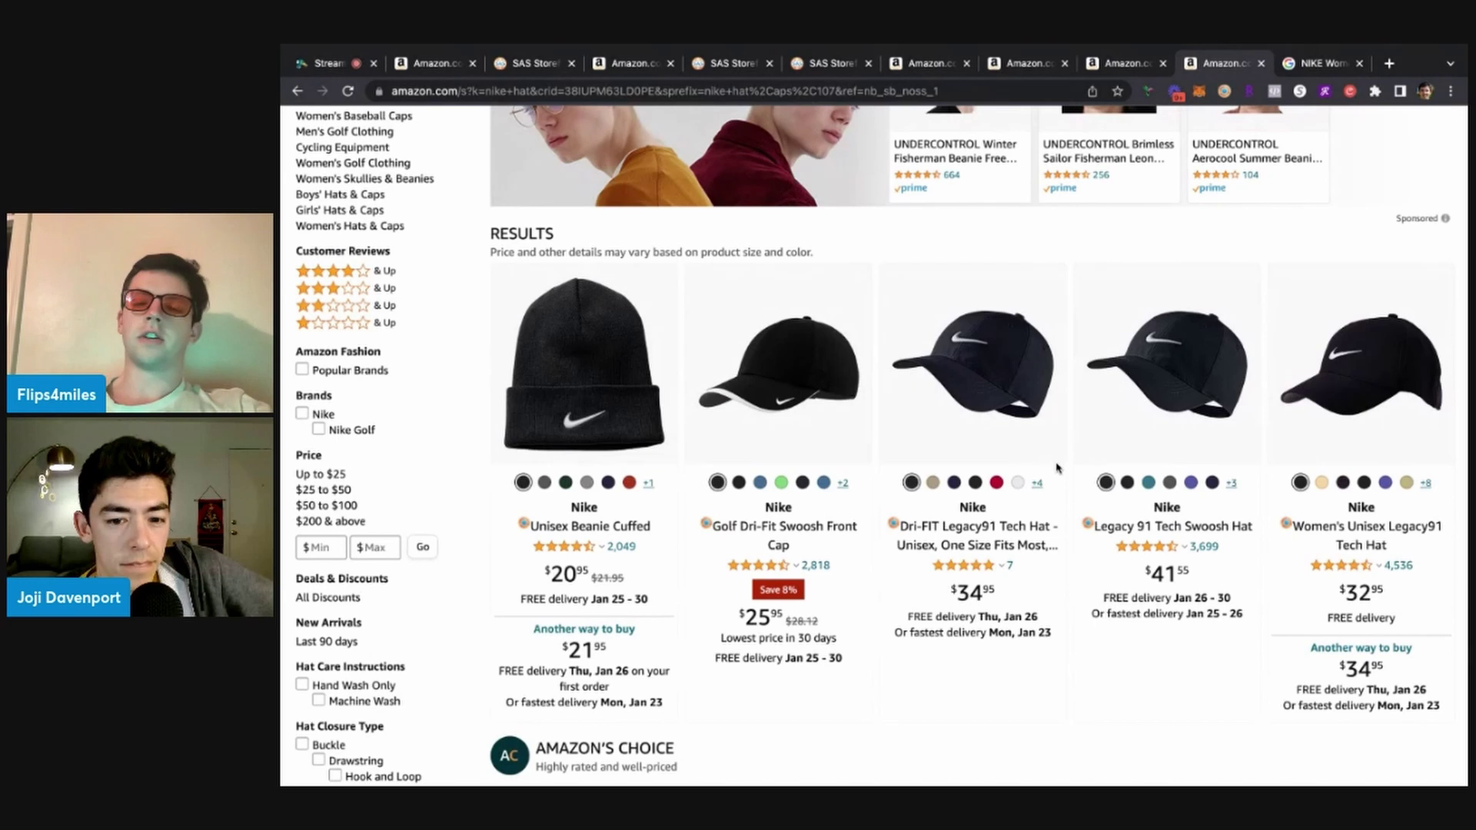
scroll(871, 588, up, 5)
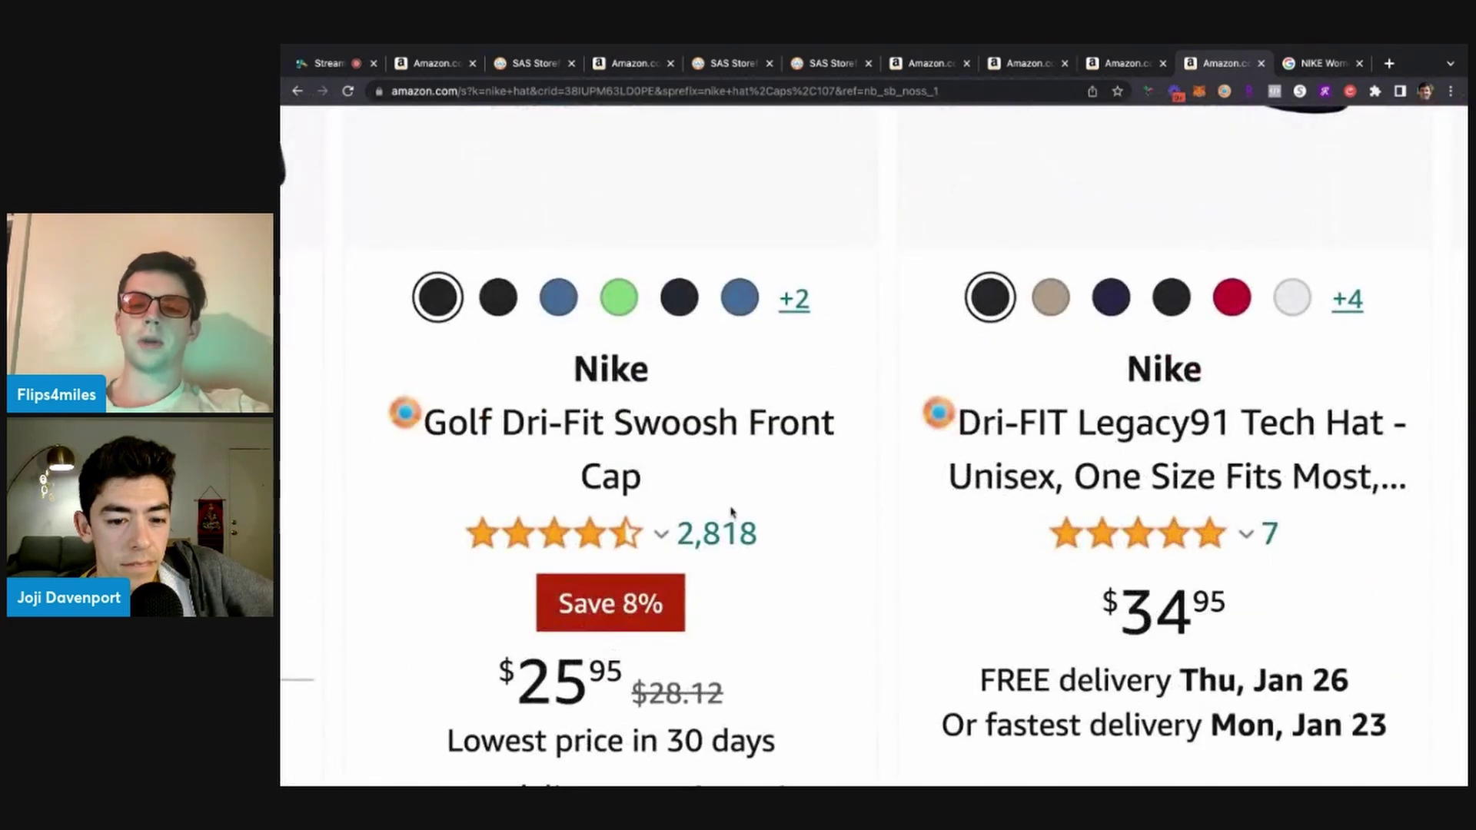
scroll(830, 510, down, 5)
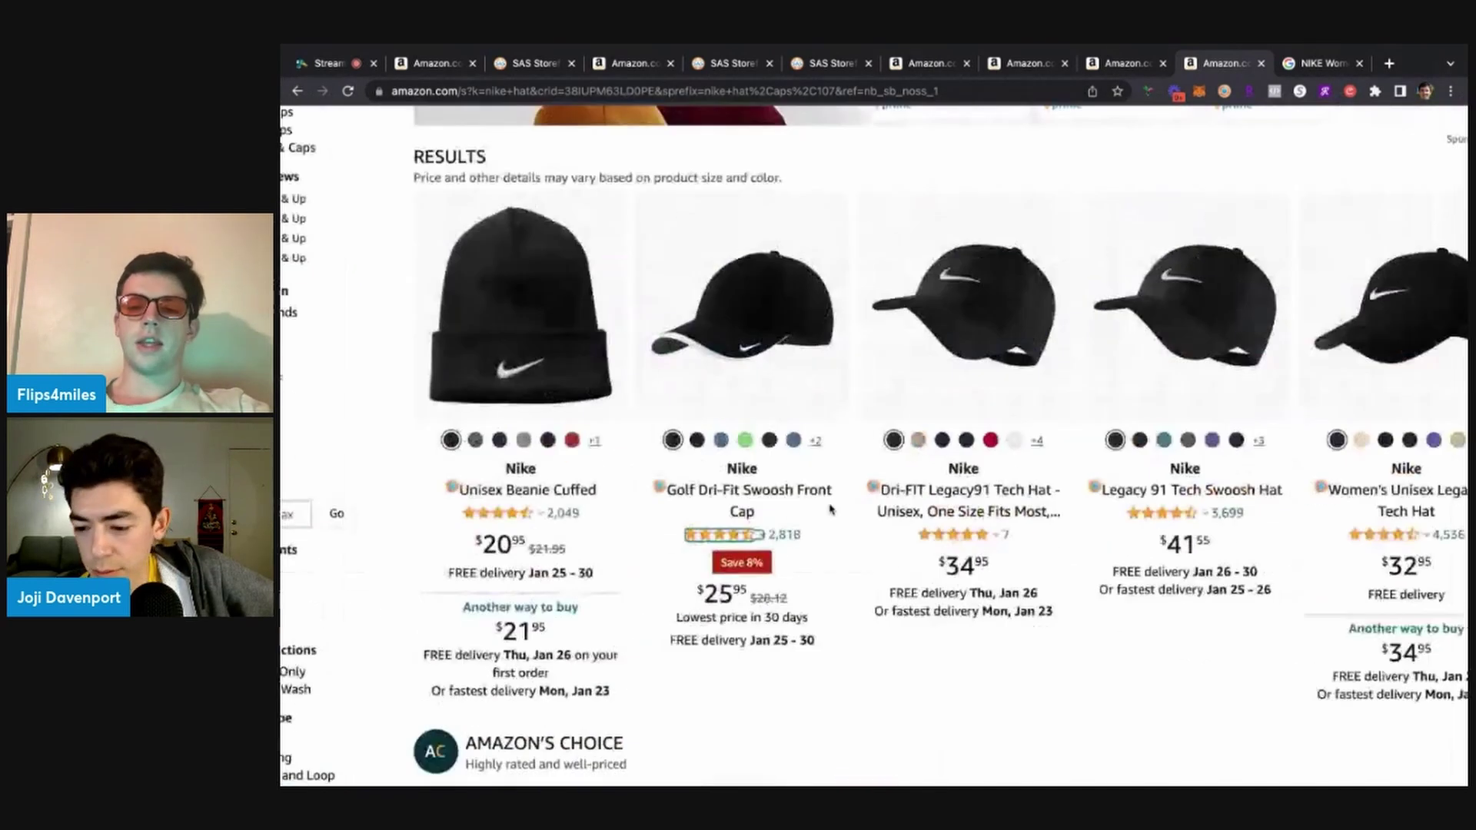
click(920, 509)
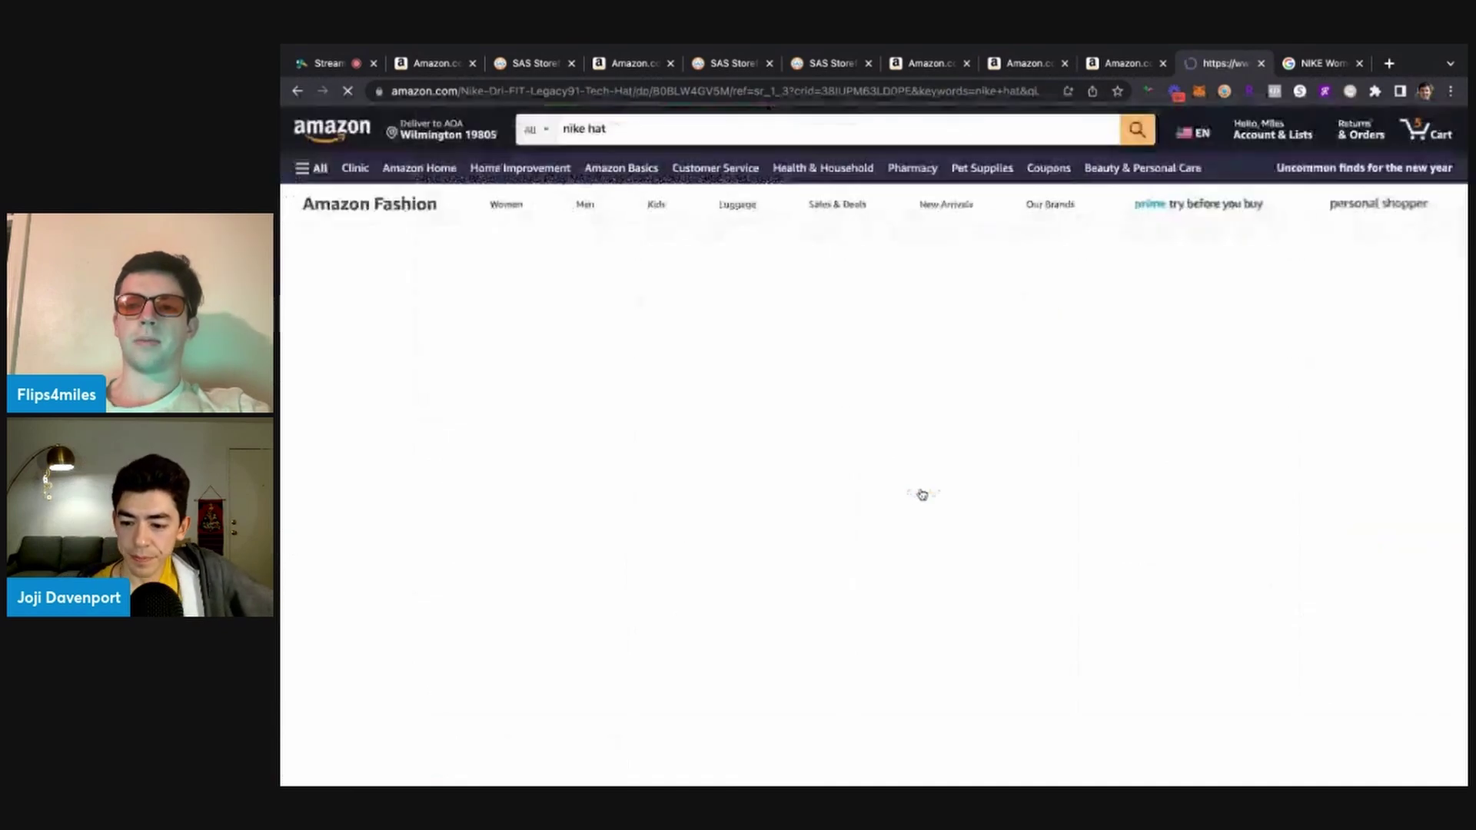
Close the leftover Heritage86 cap Google results tab
click(1307, 61)
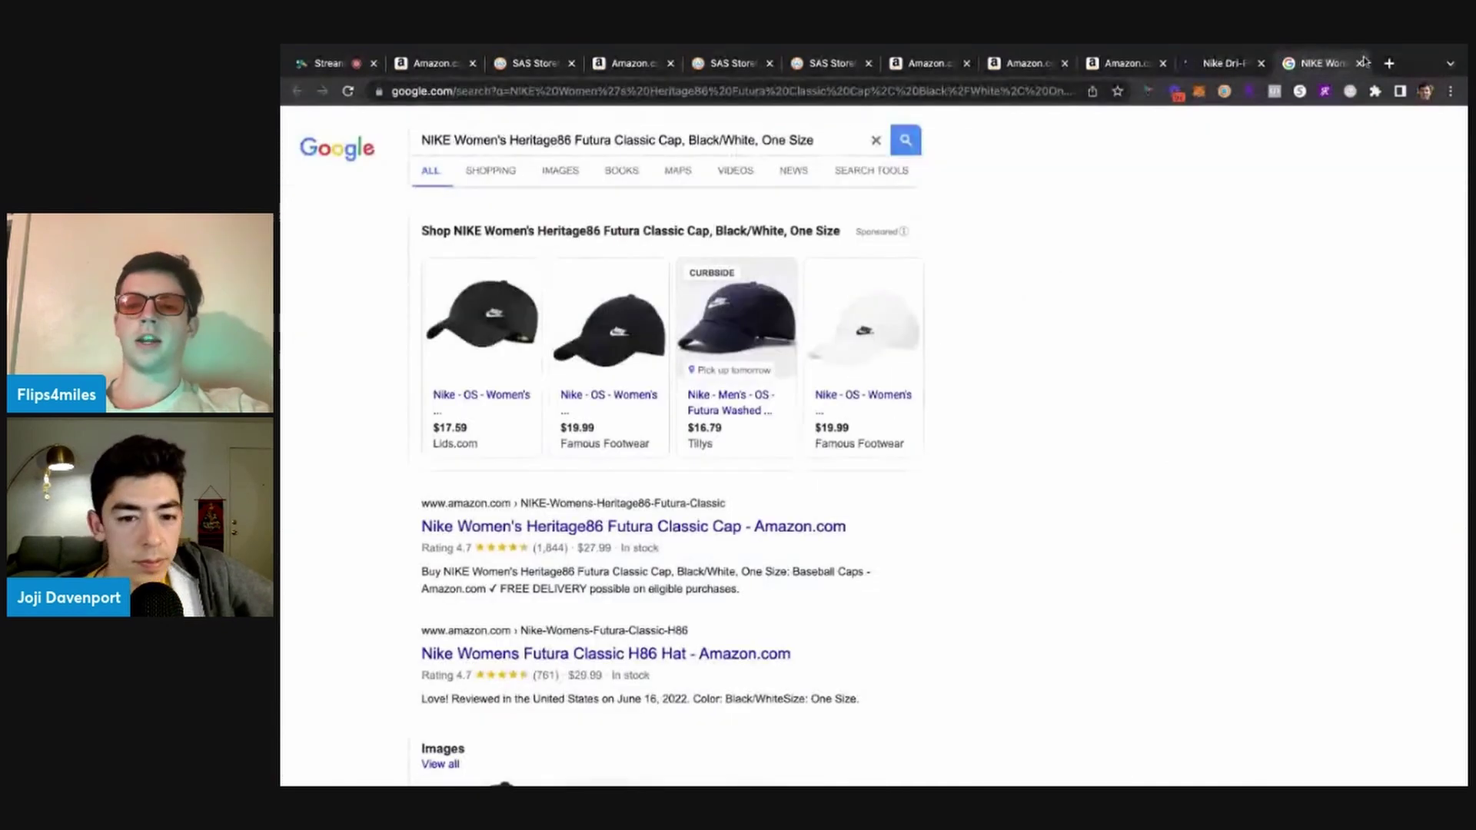
click(1359, 63)
scroll(1174, 276, down, 10)
scroll(1174, 278, up, 3)
Sort the hat's Keepa variations by price and ratings, then open the $29.95 Khaki variation
click(528, 242)
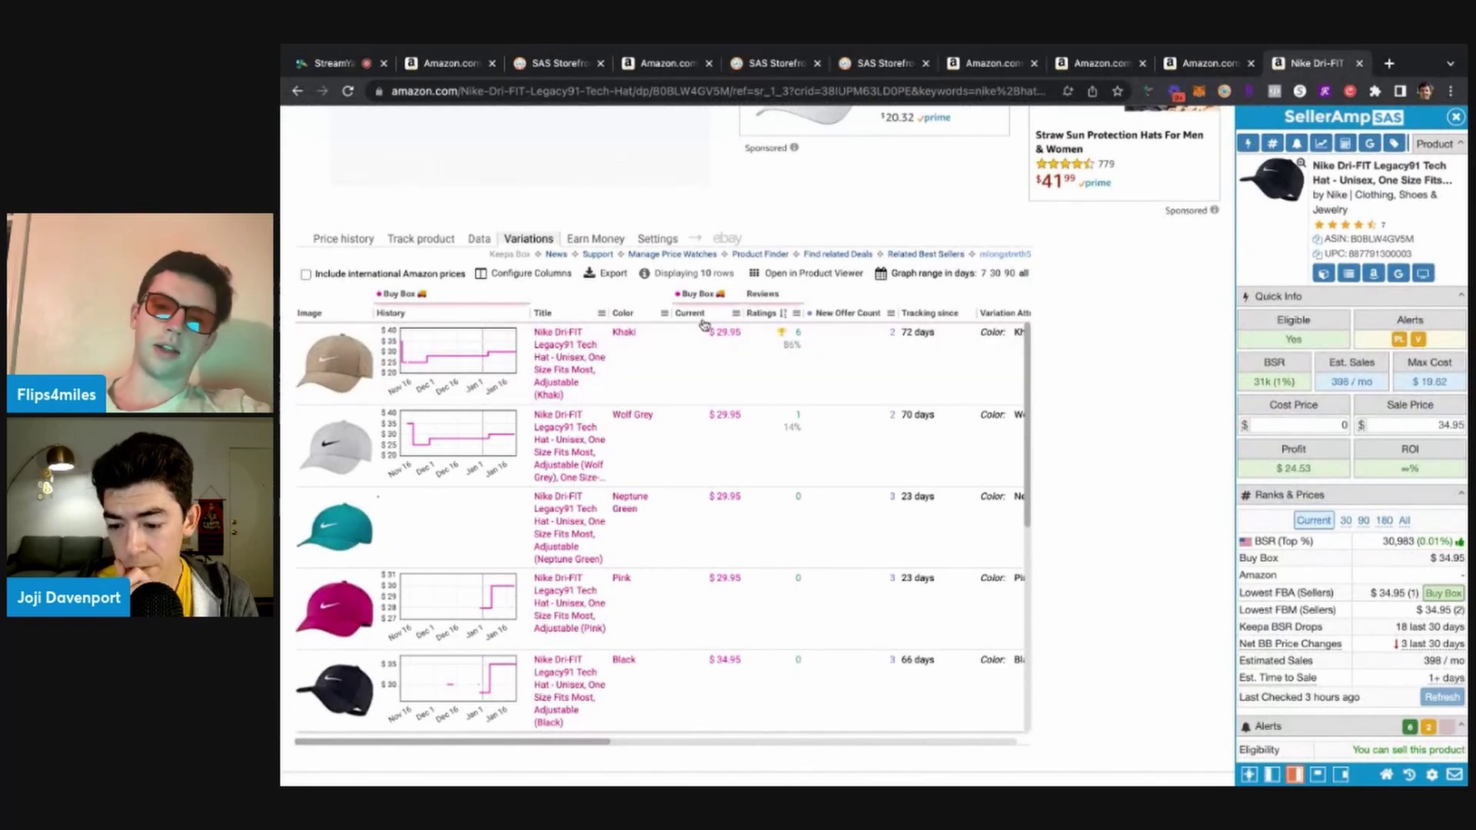
click(702, 318)
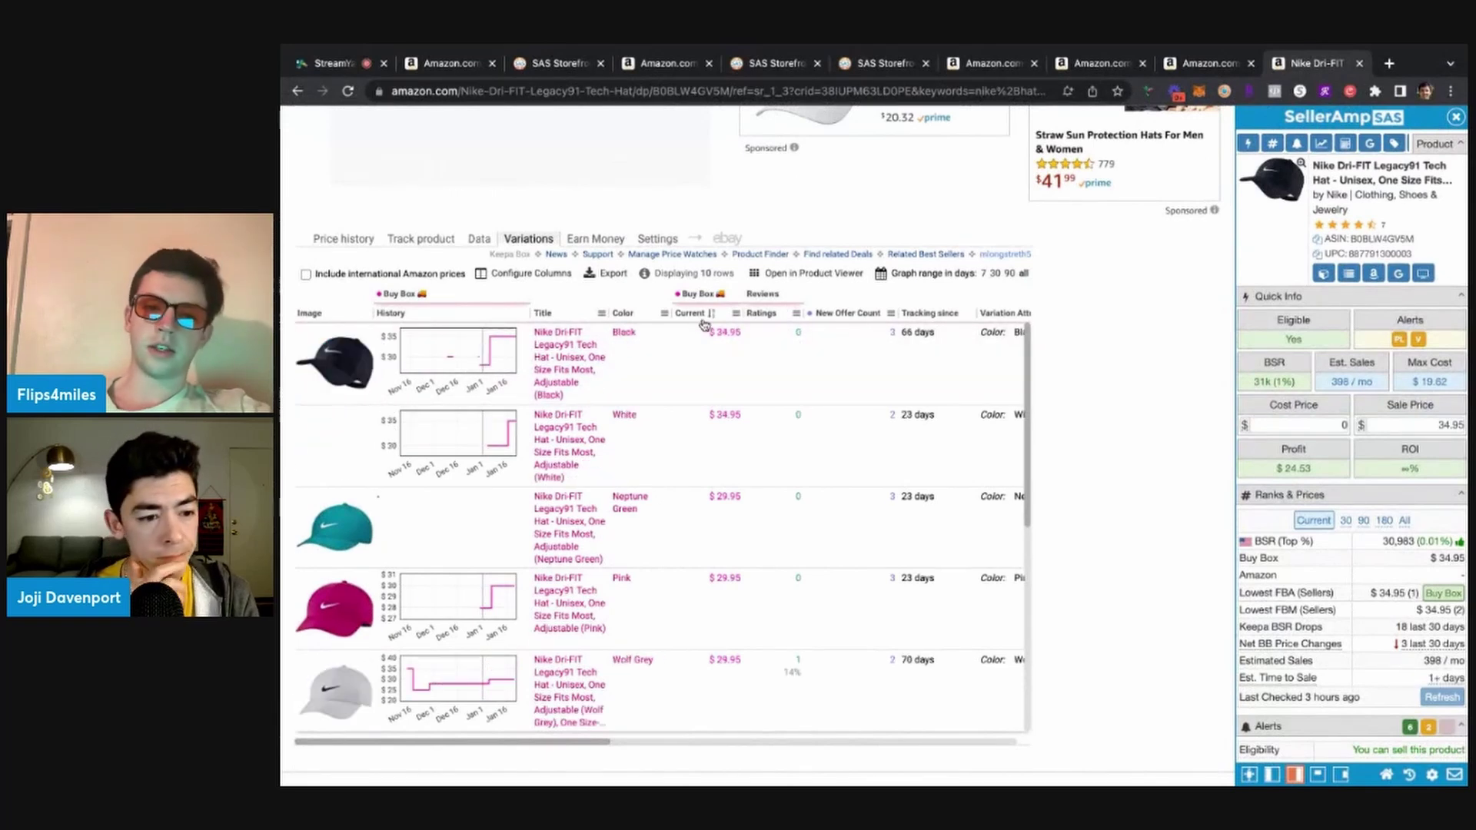
click(773, 315)
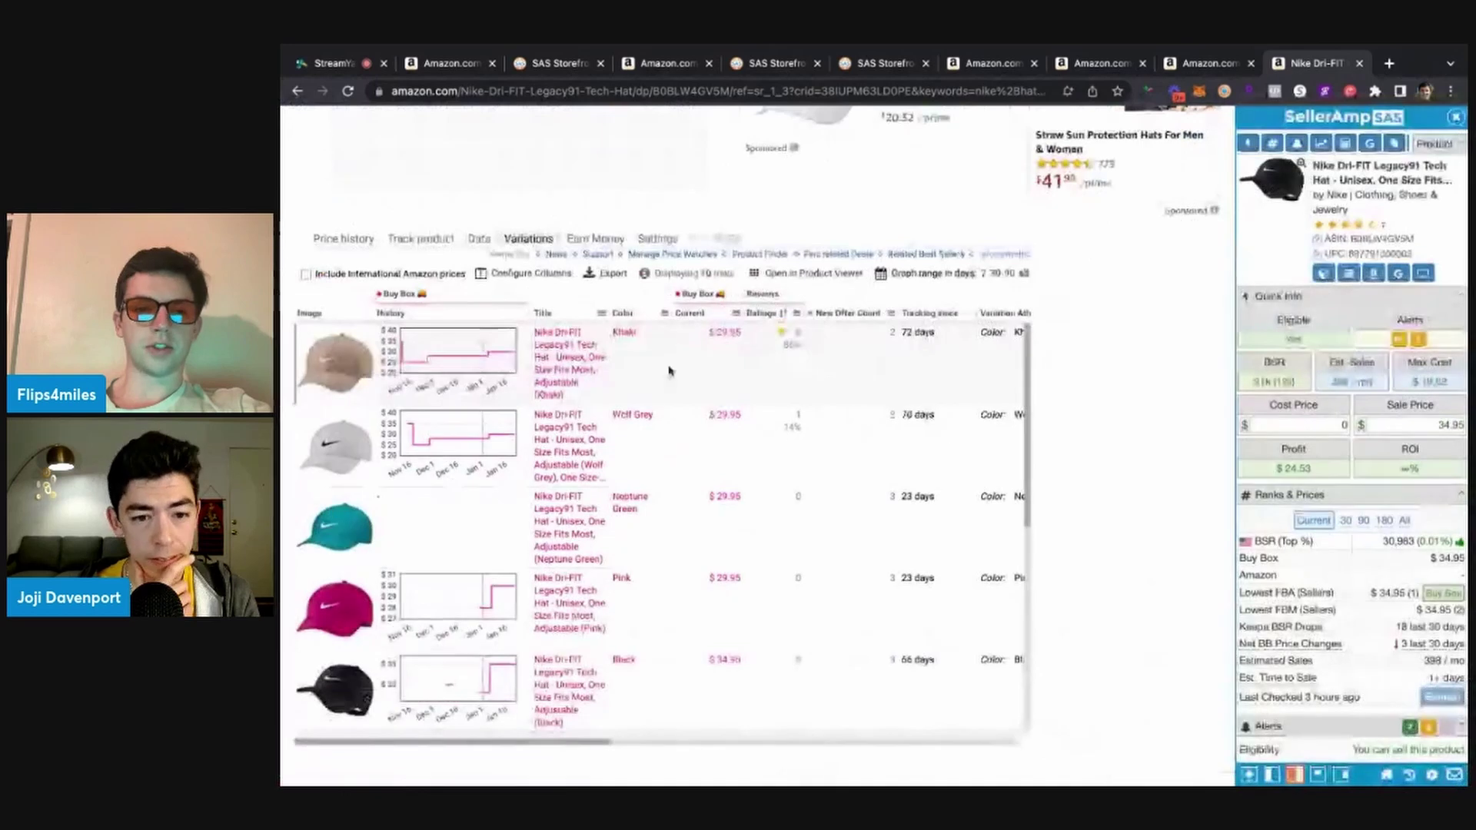
click(537, 375)
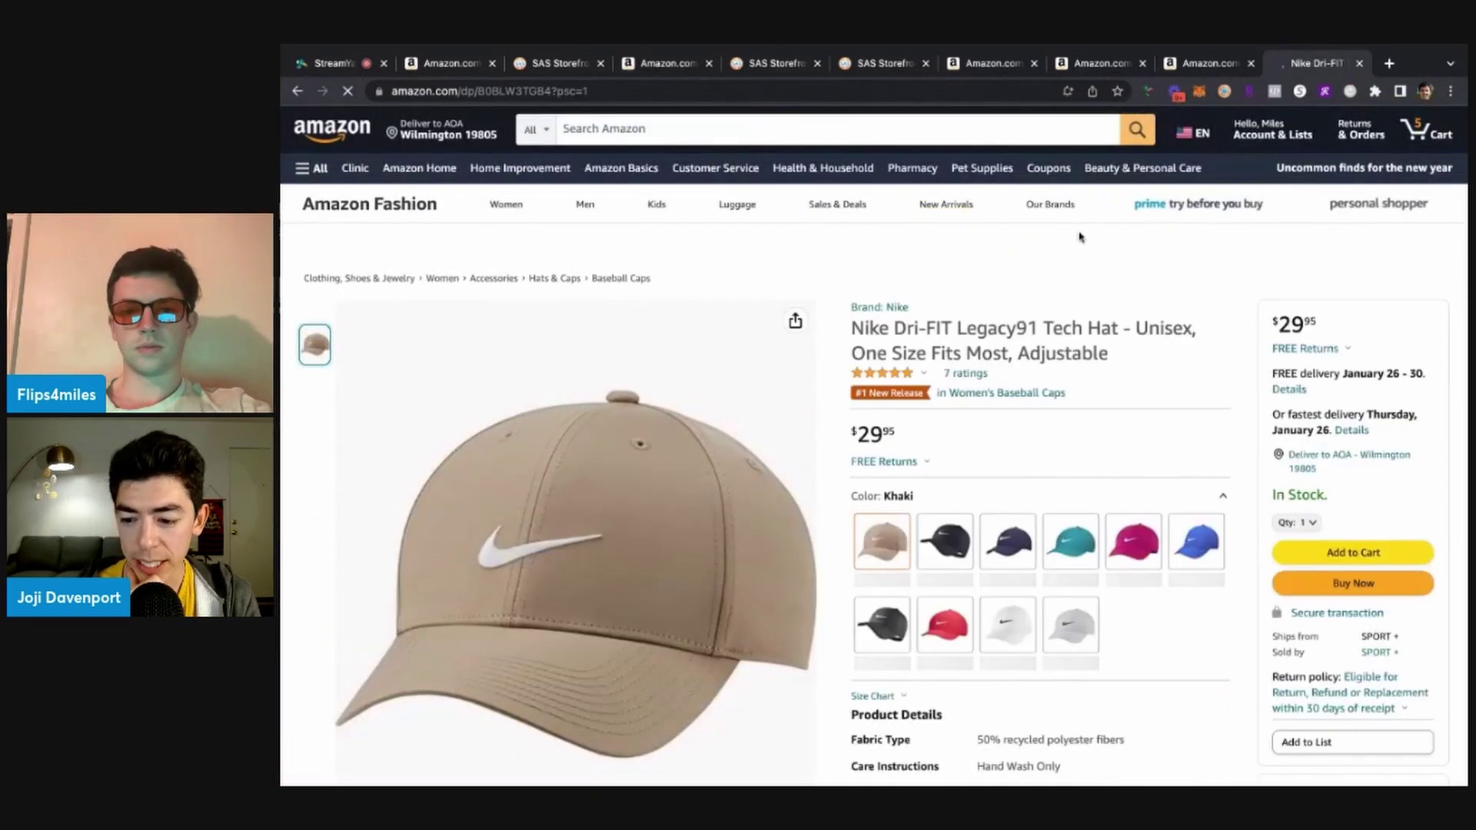
Search Google for the khaki Nike Legacy91 hat's title and return to the Amazon listing
scroll(1169, 293, down, 2)
scroll(1168, 293, down, 10)
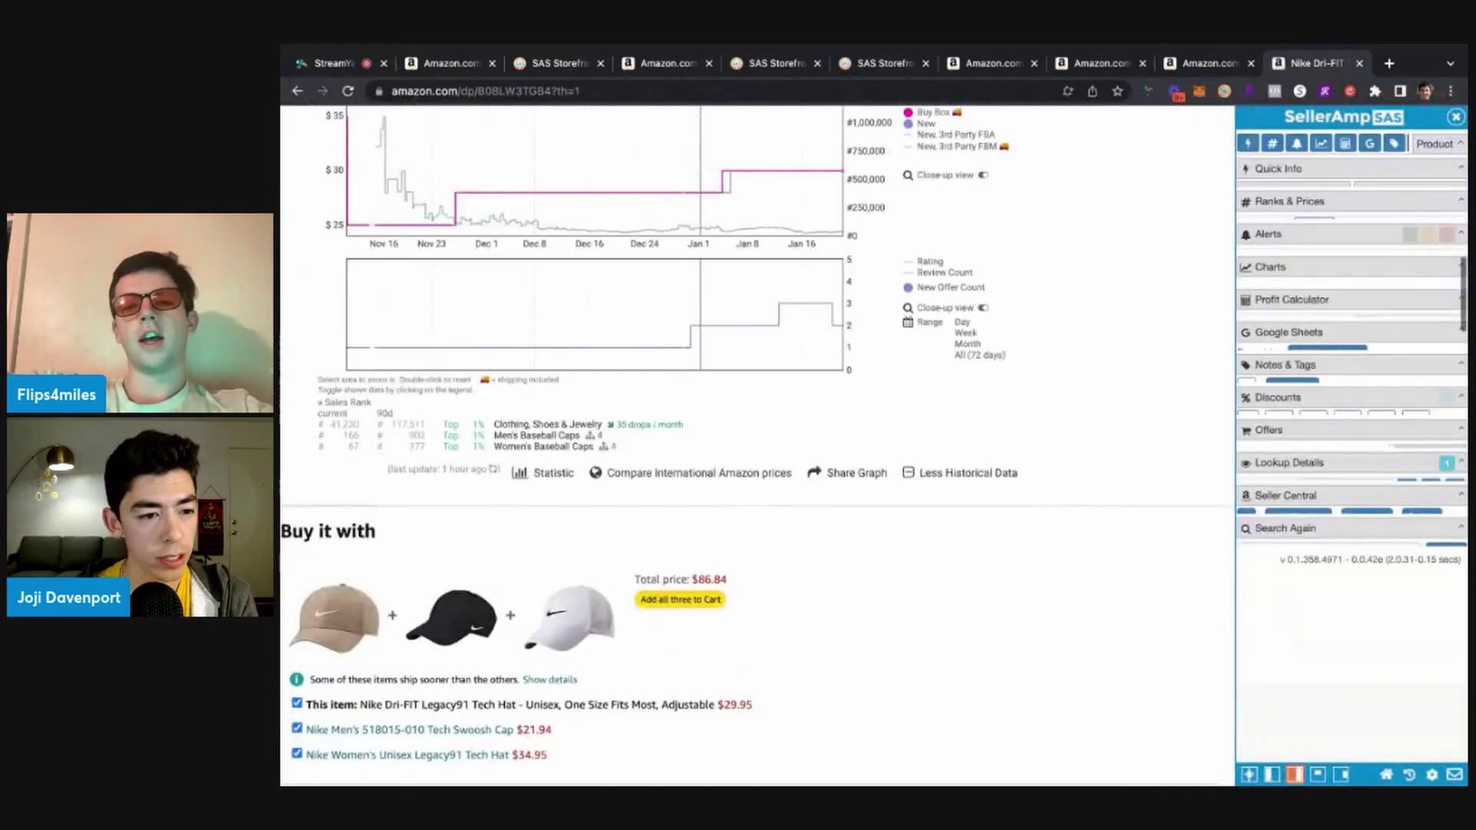
scroll(757, 446, up, 12)
click(1396, 273)
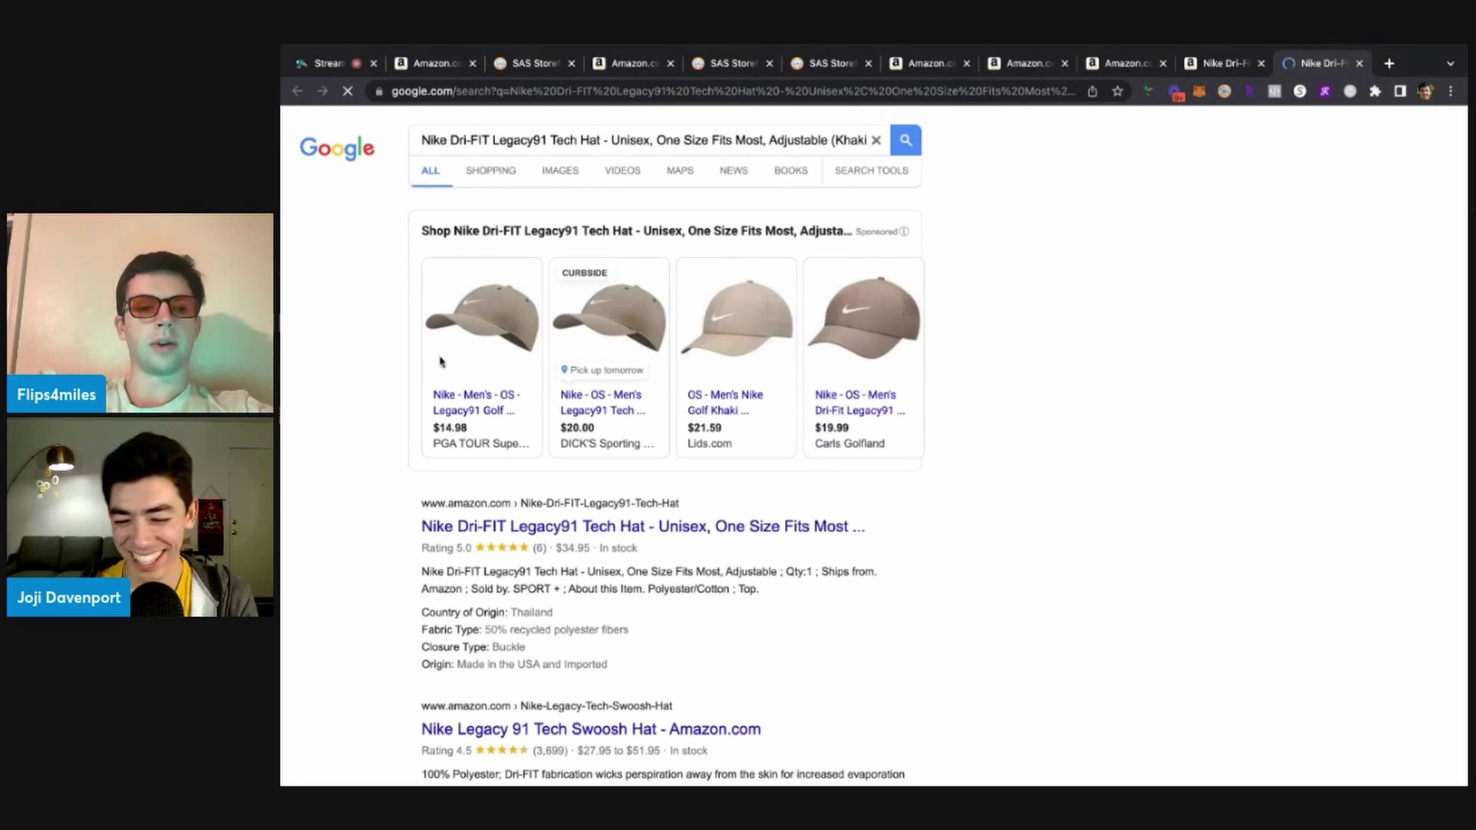
ctrl+scroll(428, 364, up, 7)
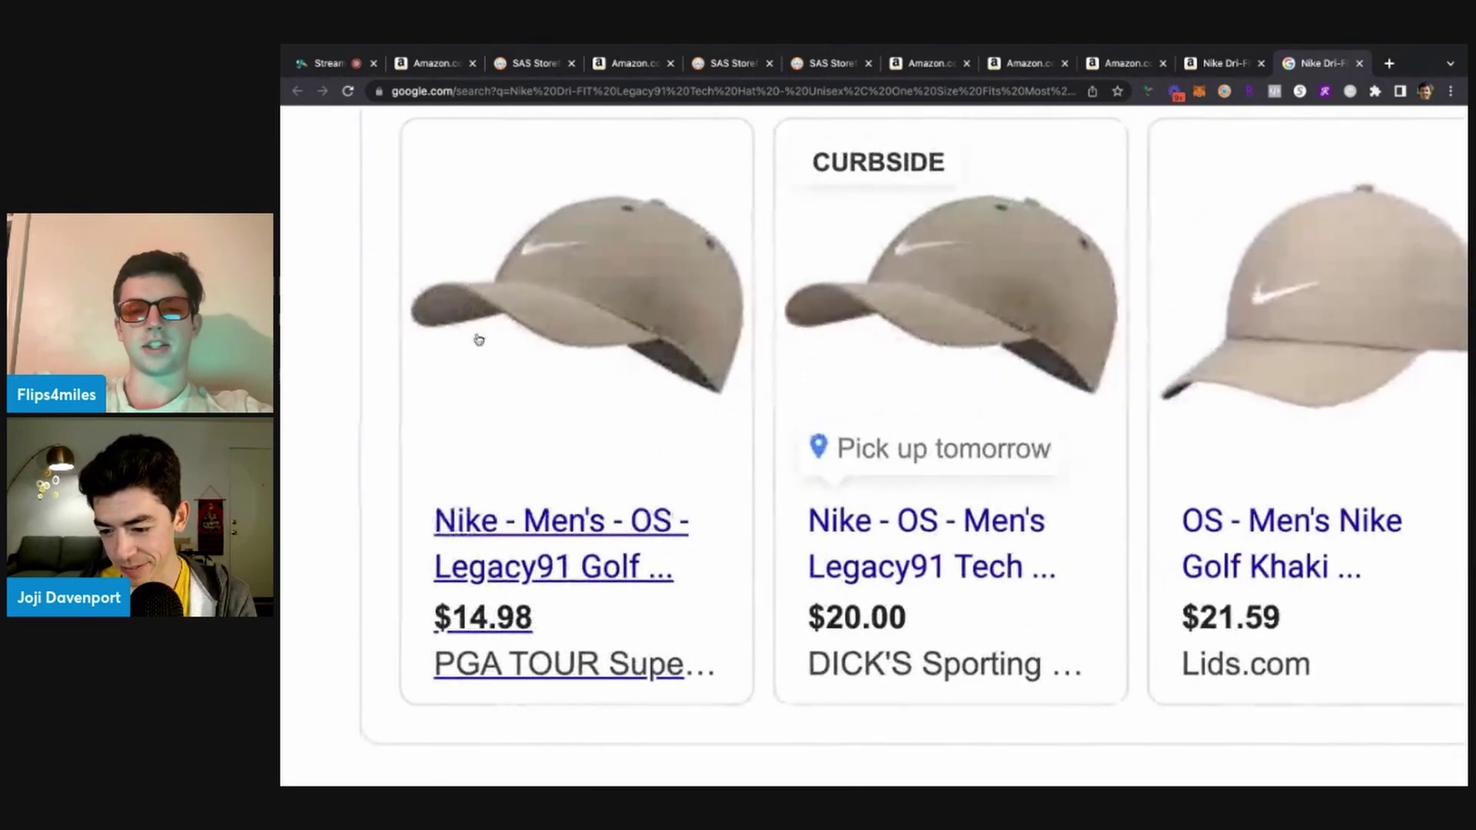
ctrl+scroll(469, 341, down, 7)
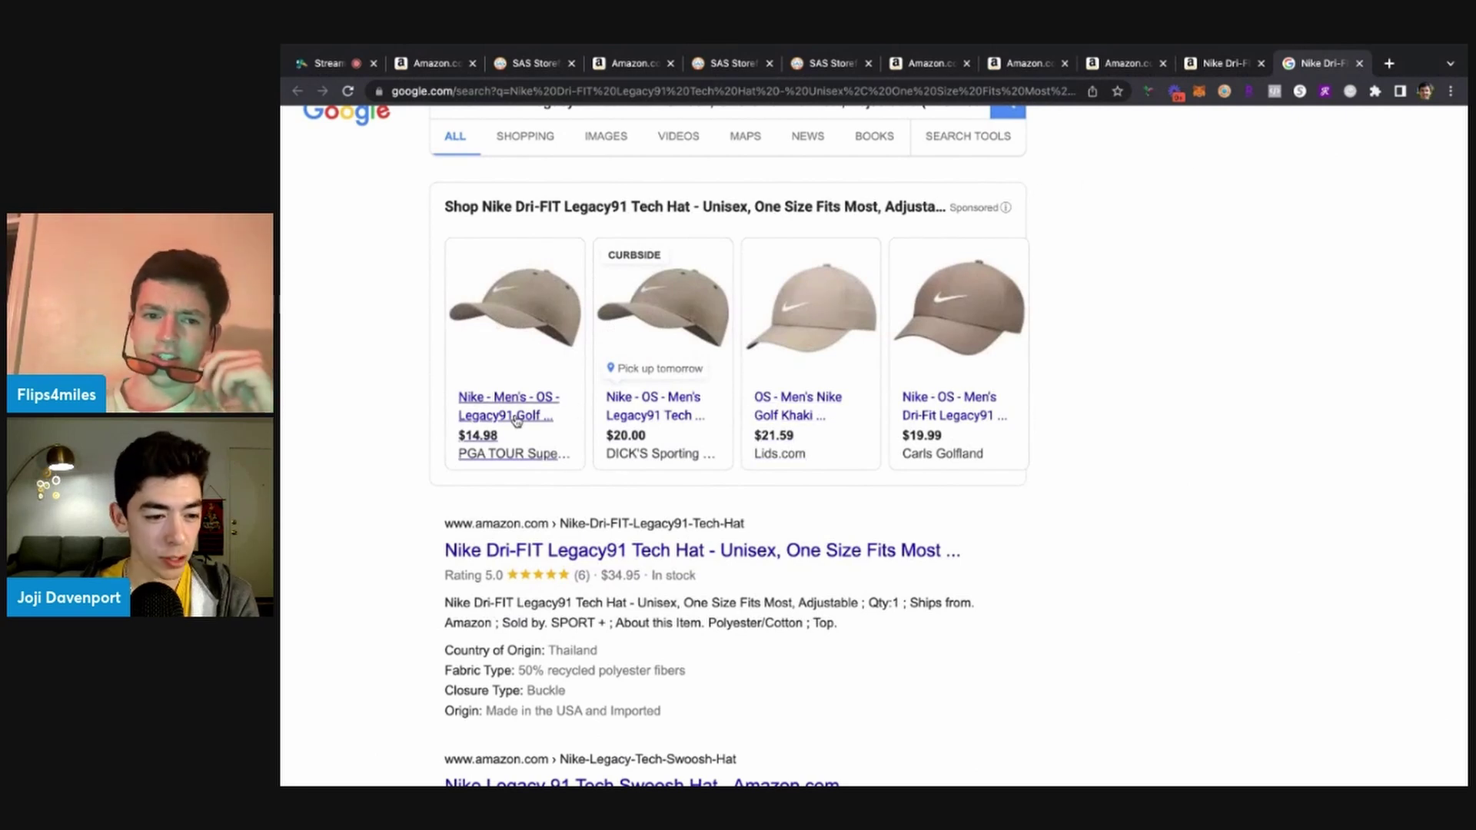
click(1216, 65)
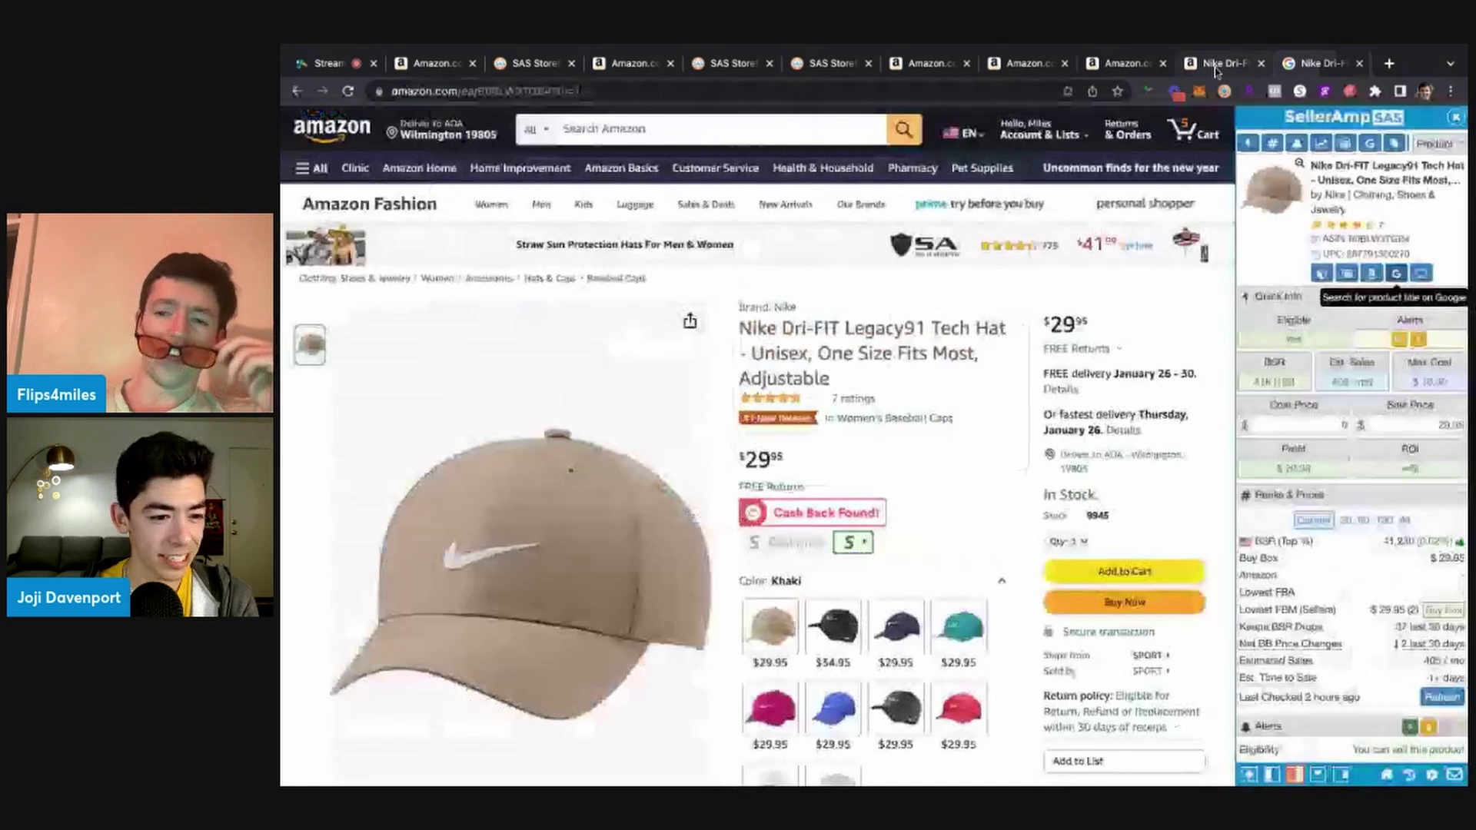
Check RetailMeNot for PGA Tour Superstore coupon codes, then go back to Amazon
click(1305, 65)
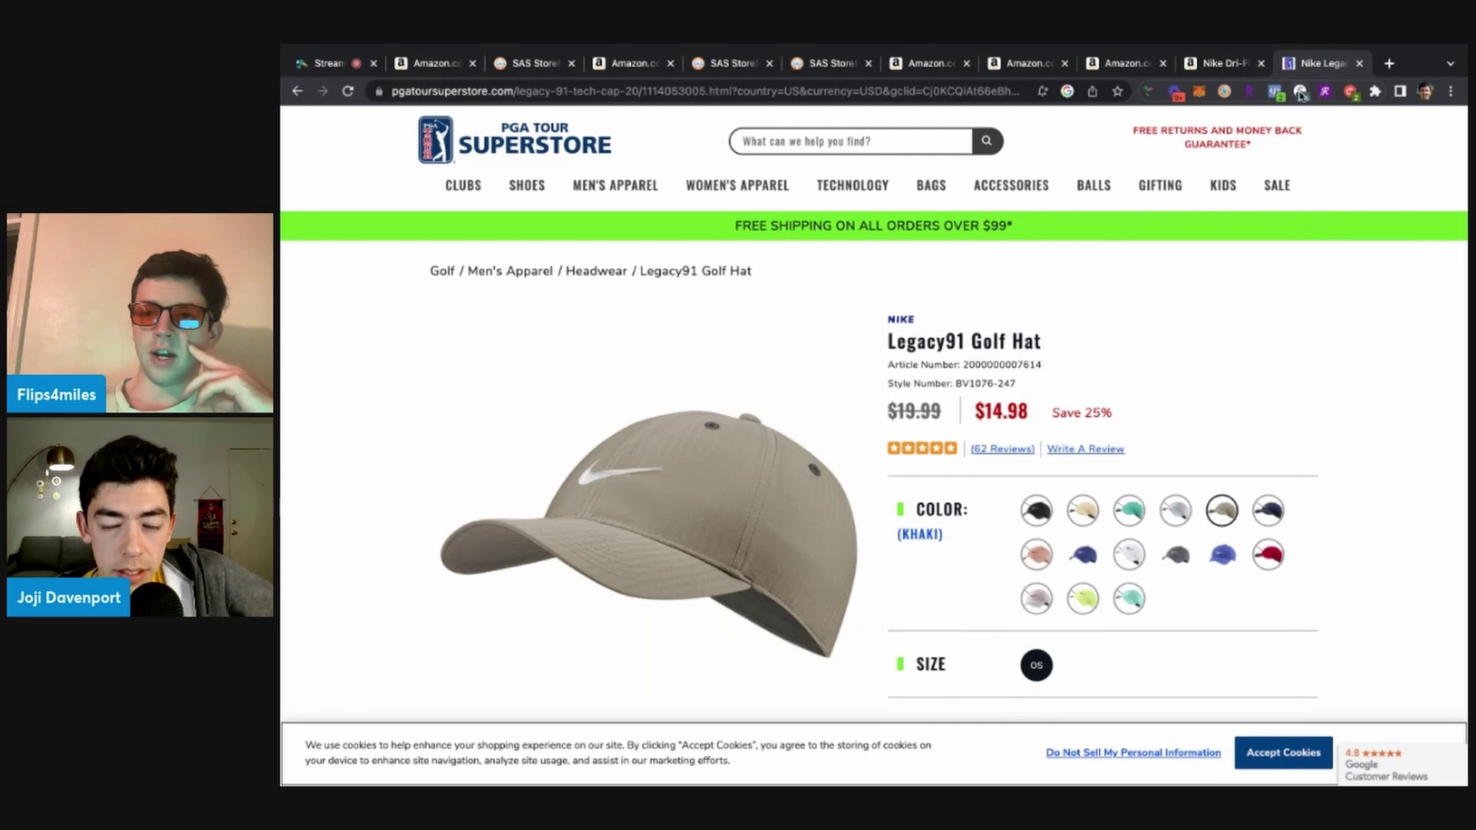
click(1326, 92)
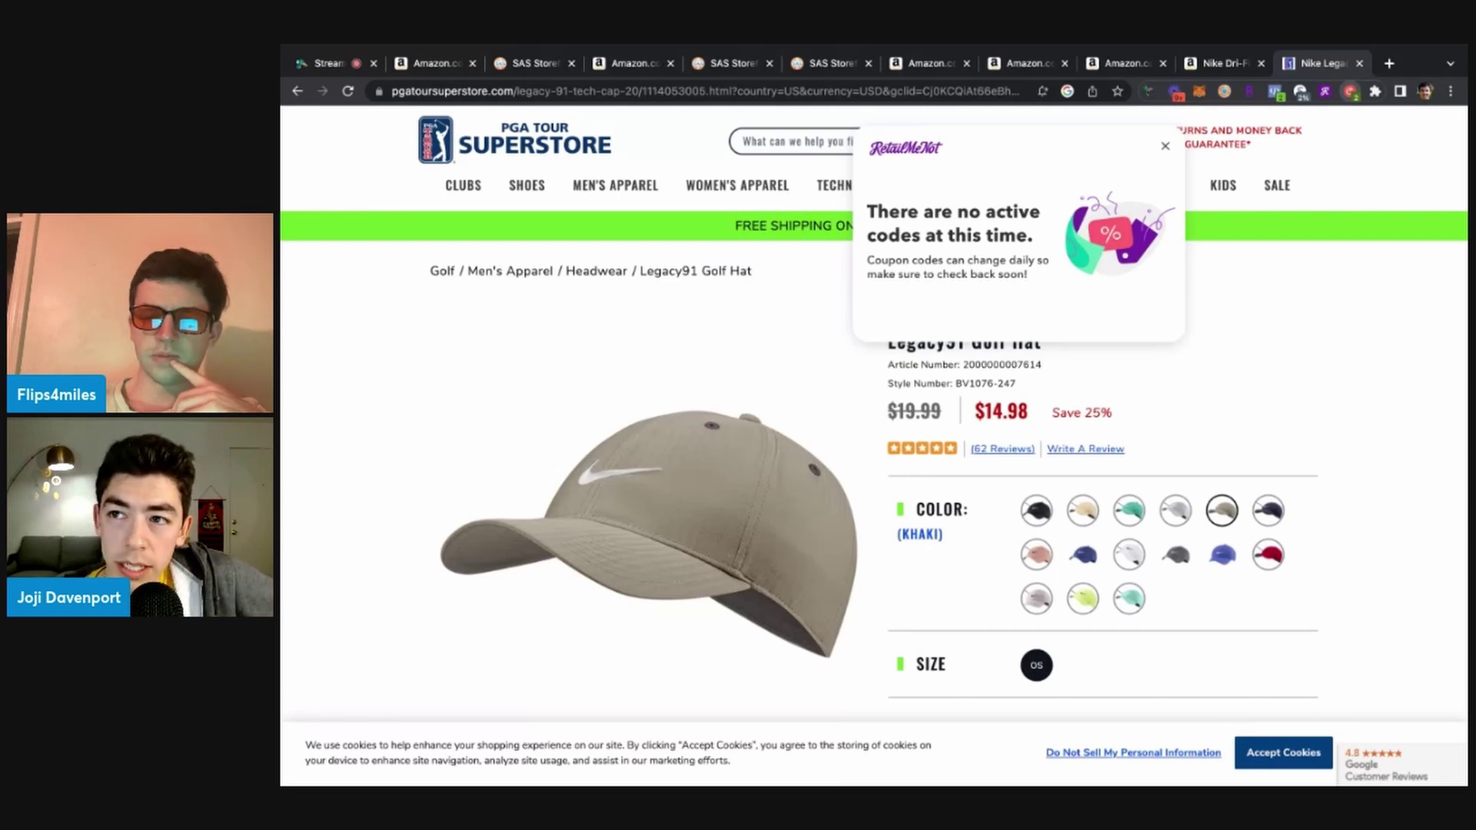
click(1166, 149)
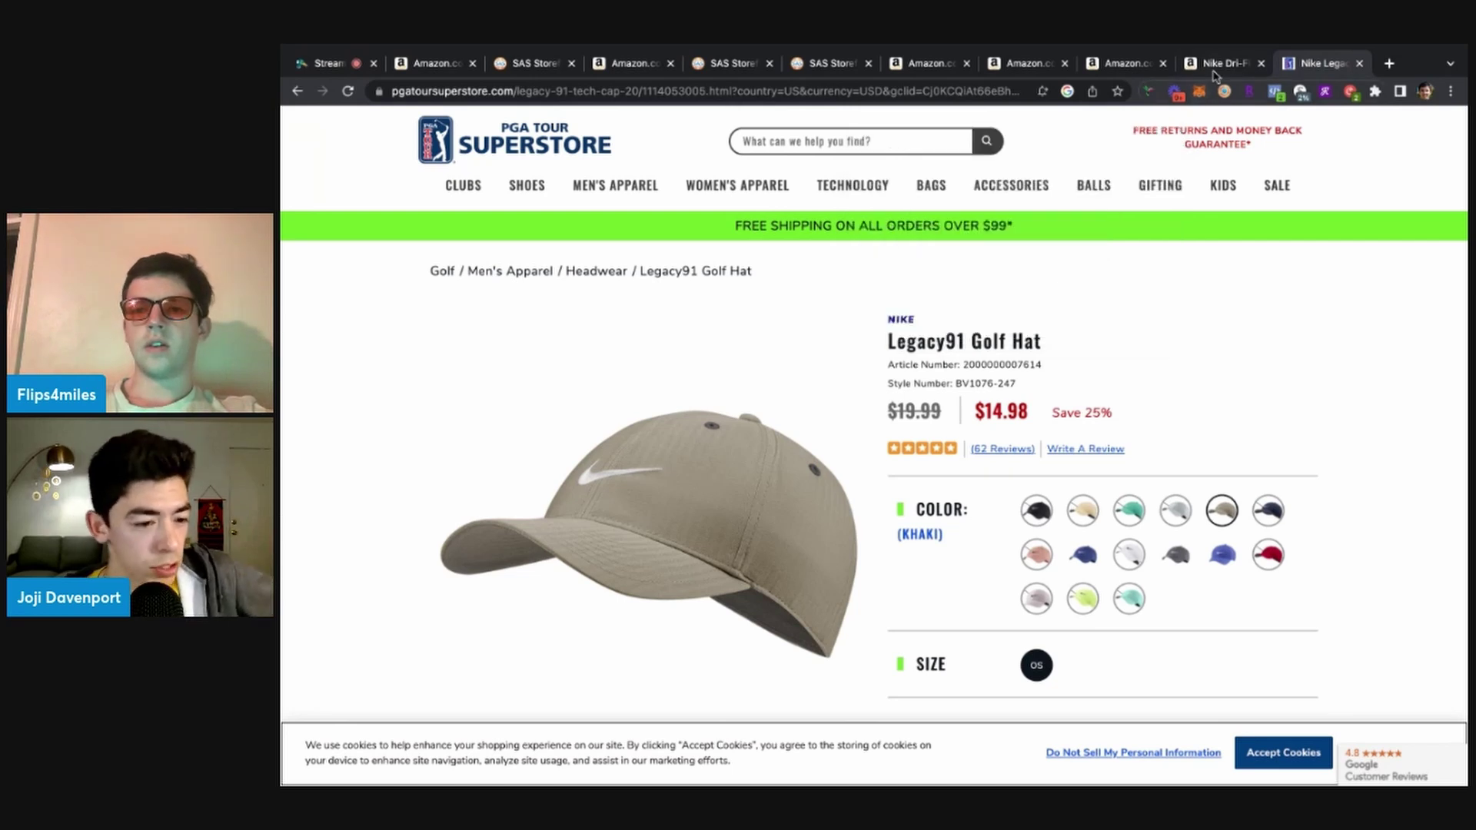
click(1218, 63)
Enter 14.25 as the hat's SellerAmp cost price, giving $4.70 profit and 32.98% ROI
click(1335, 428)
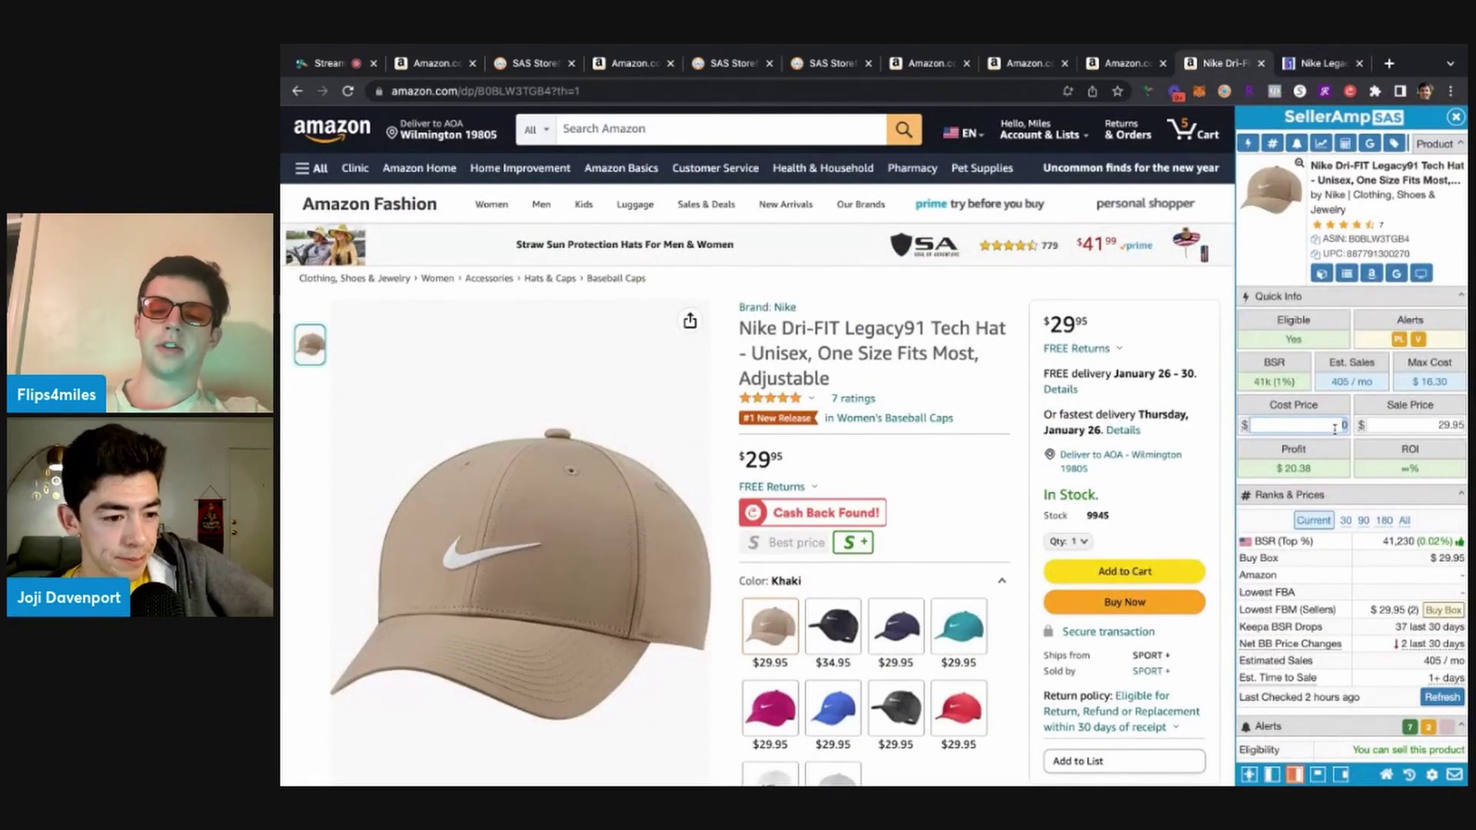
scroll(1451, 407, up, 5)
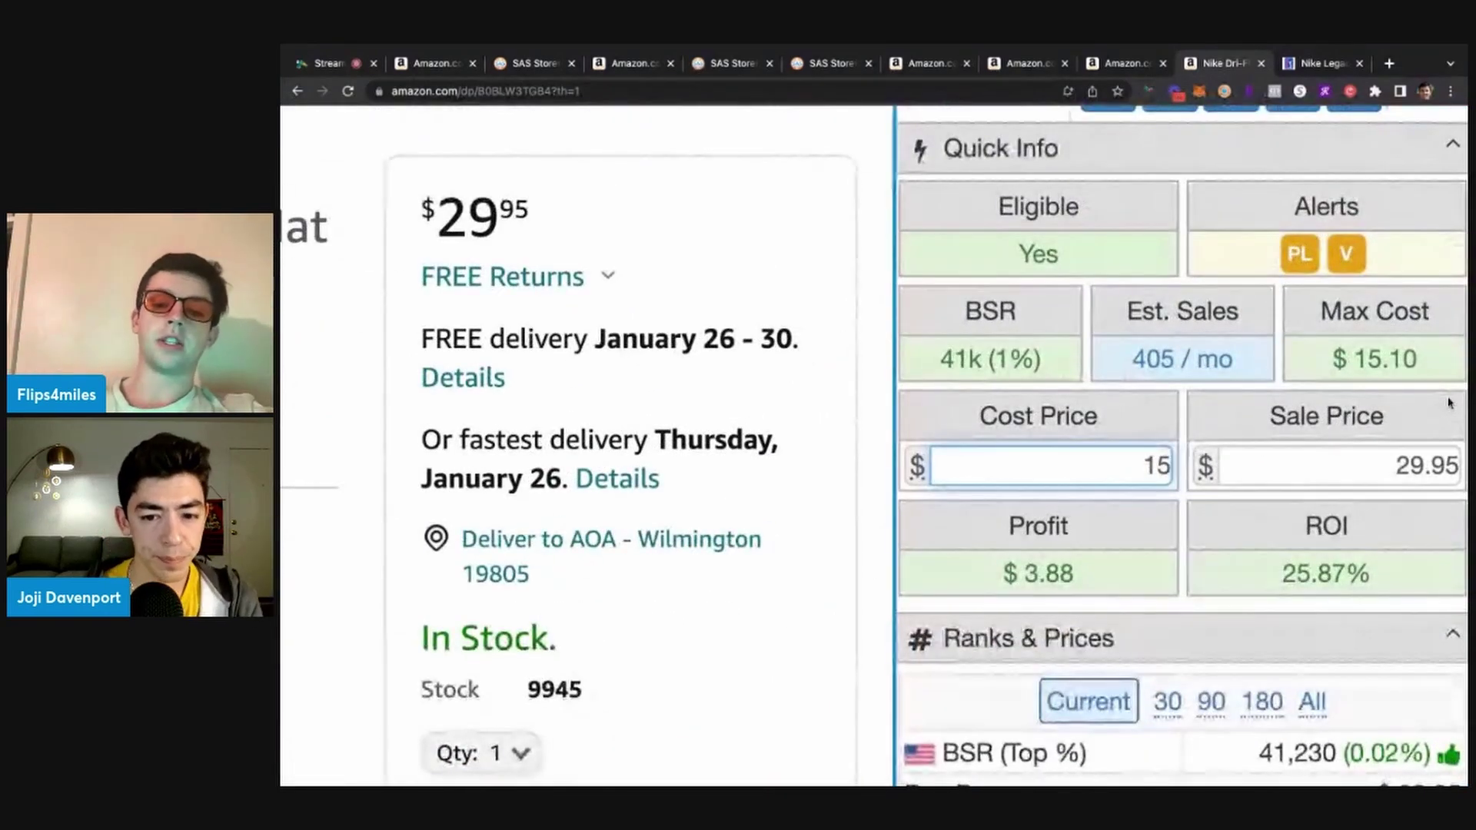
scroll(1046, 548, down, 5)
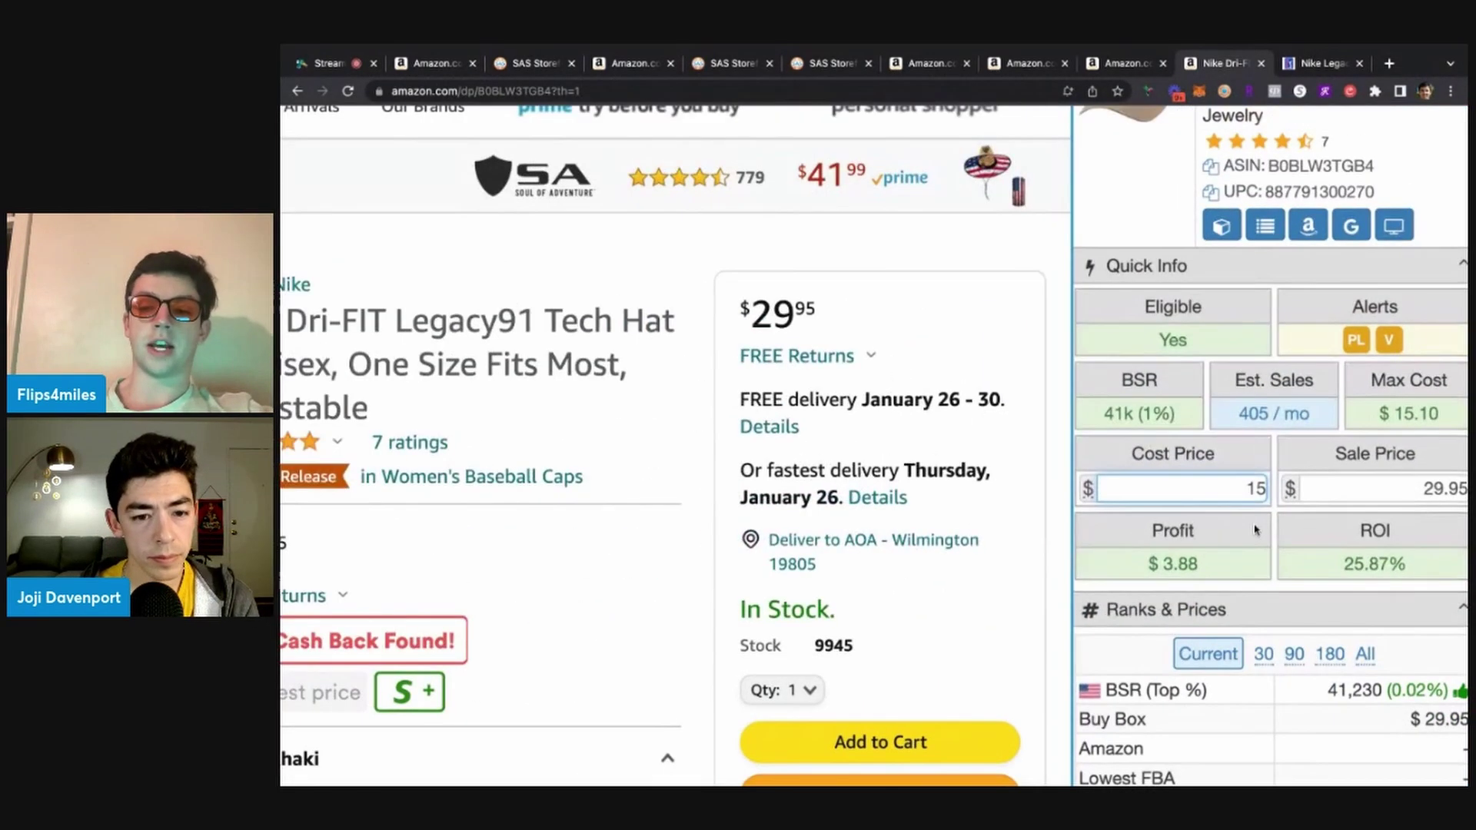
key(BackSpace)
text(4.25)
scroll(1097, 355, down, 3)
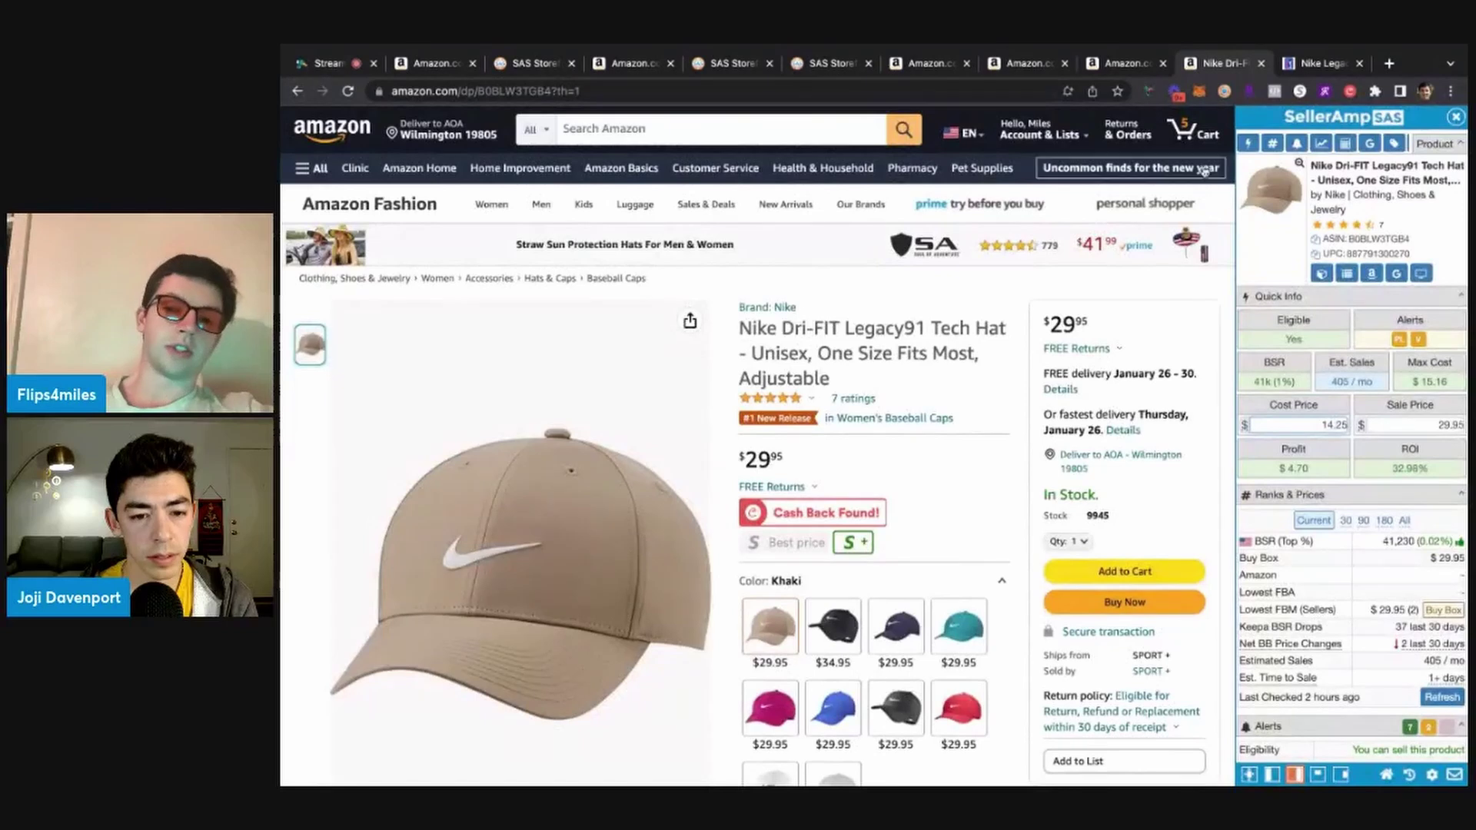
Compare the PGA Tour Superstore hat price against the Amazon listing again
click(1277, 66)
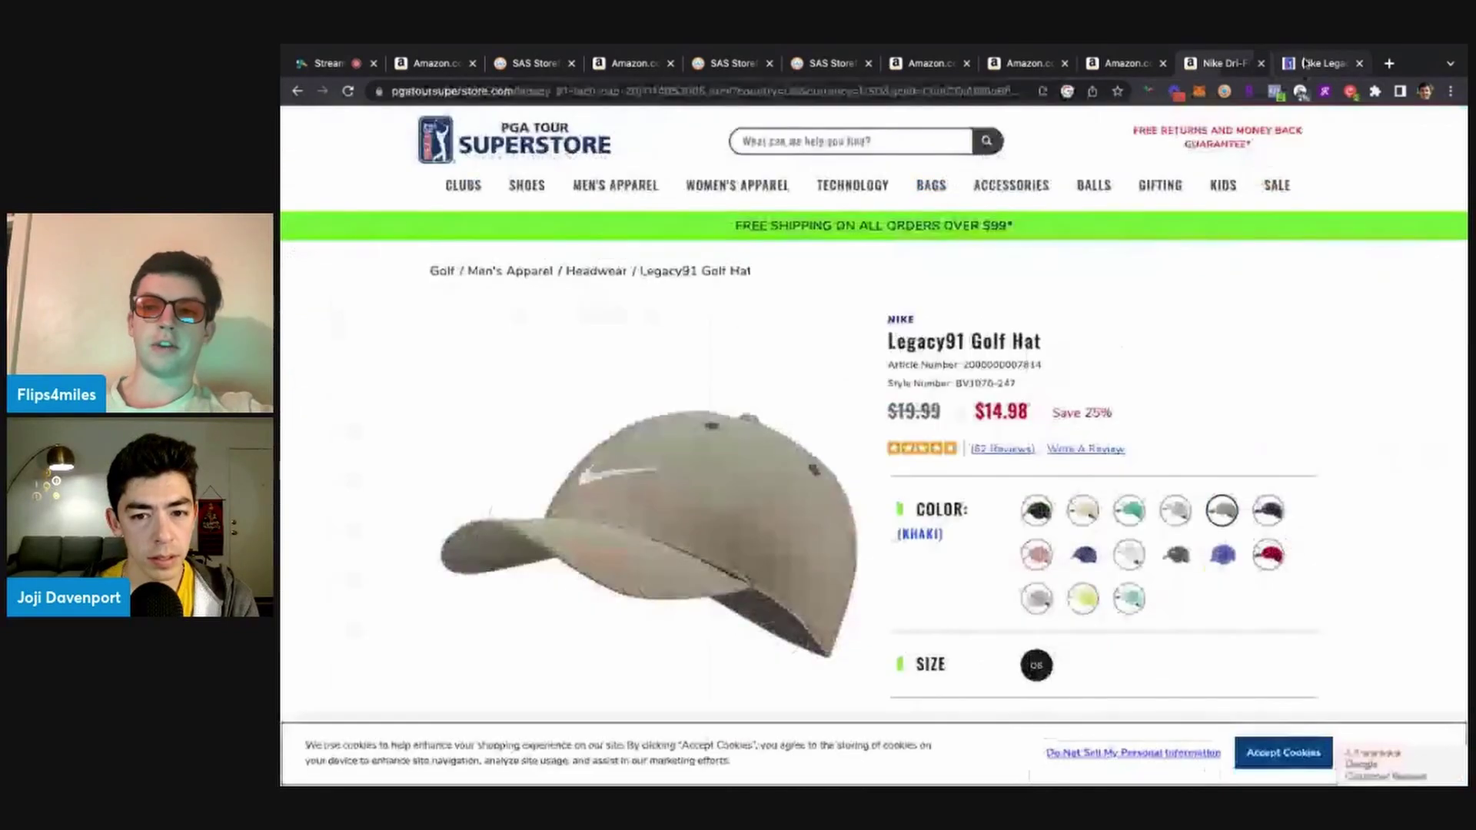
click(1215, 64)
key(super+1)
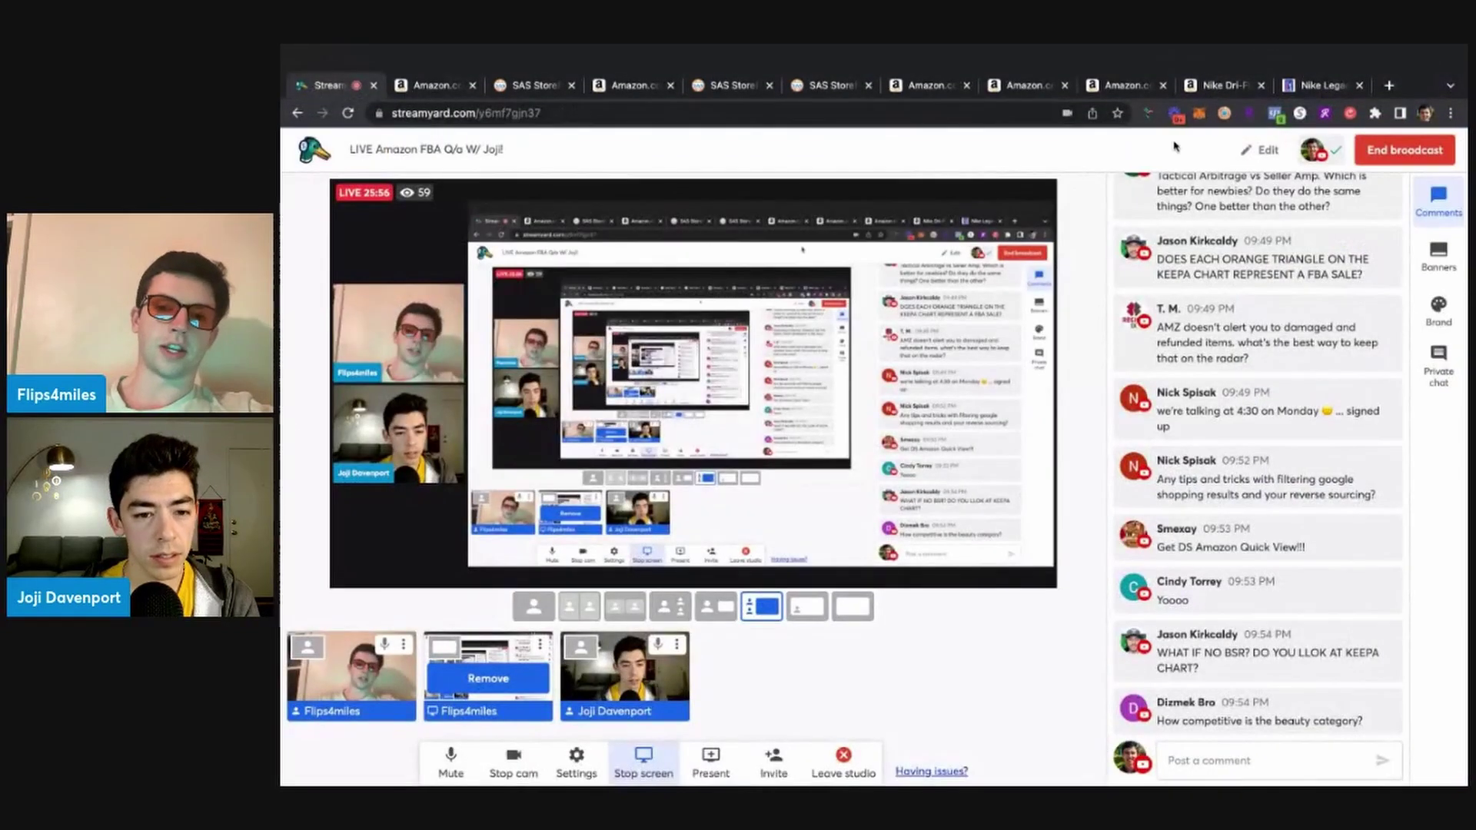
click(1320, 85)
click(1218, 86)
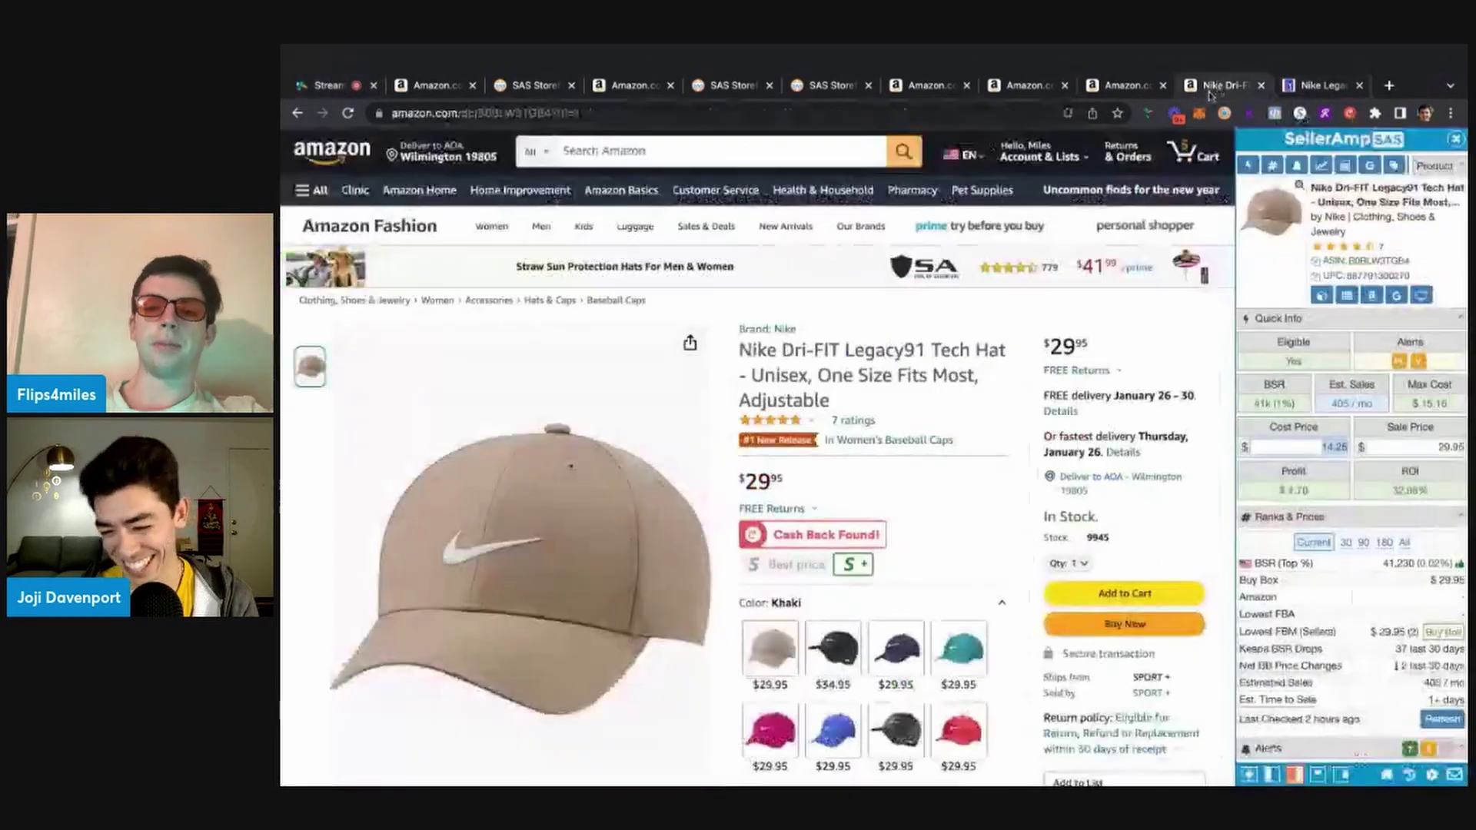
scroll(882, 308, down, 15)
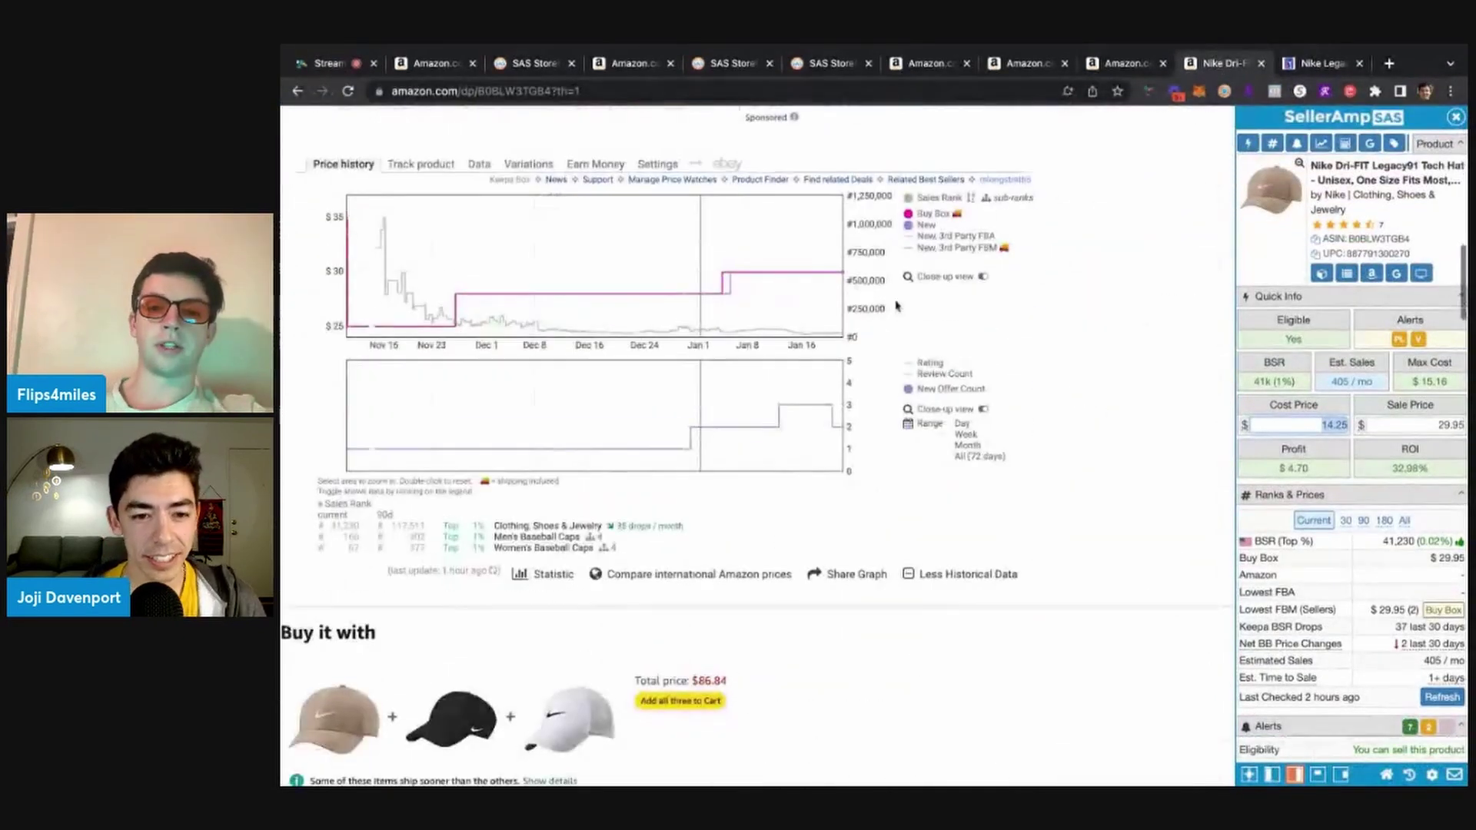
Highlight the hat's BSR value in SellerAmp and reset the page zoom
scroll(1373, 370, up, 10)
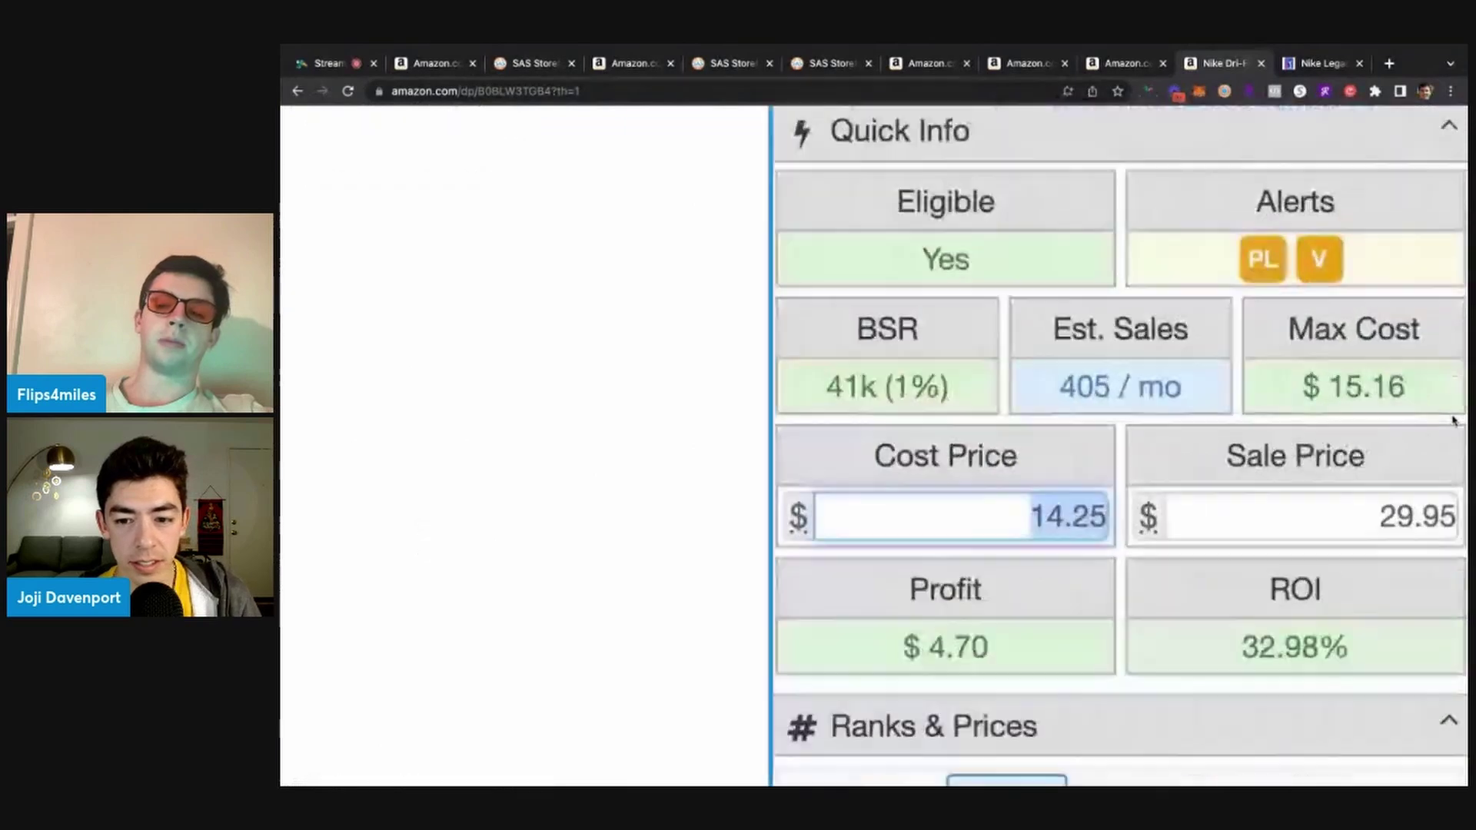
click(1071, 515)
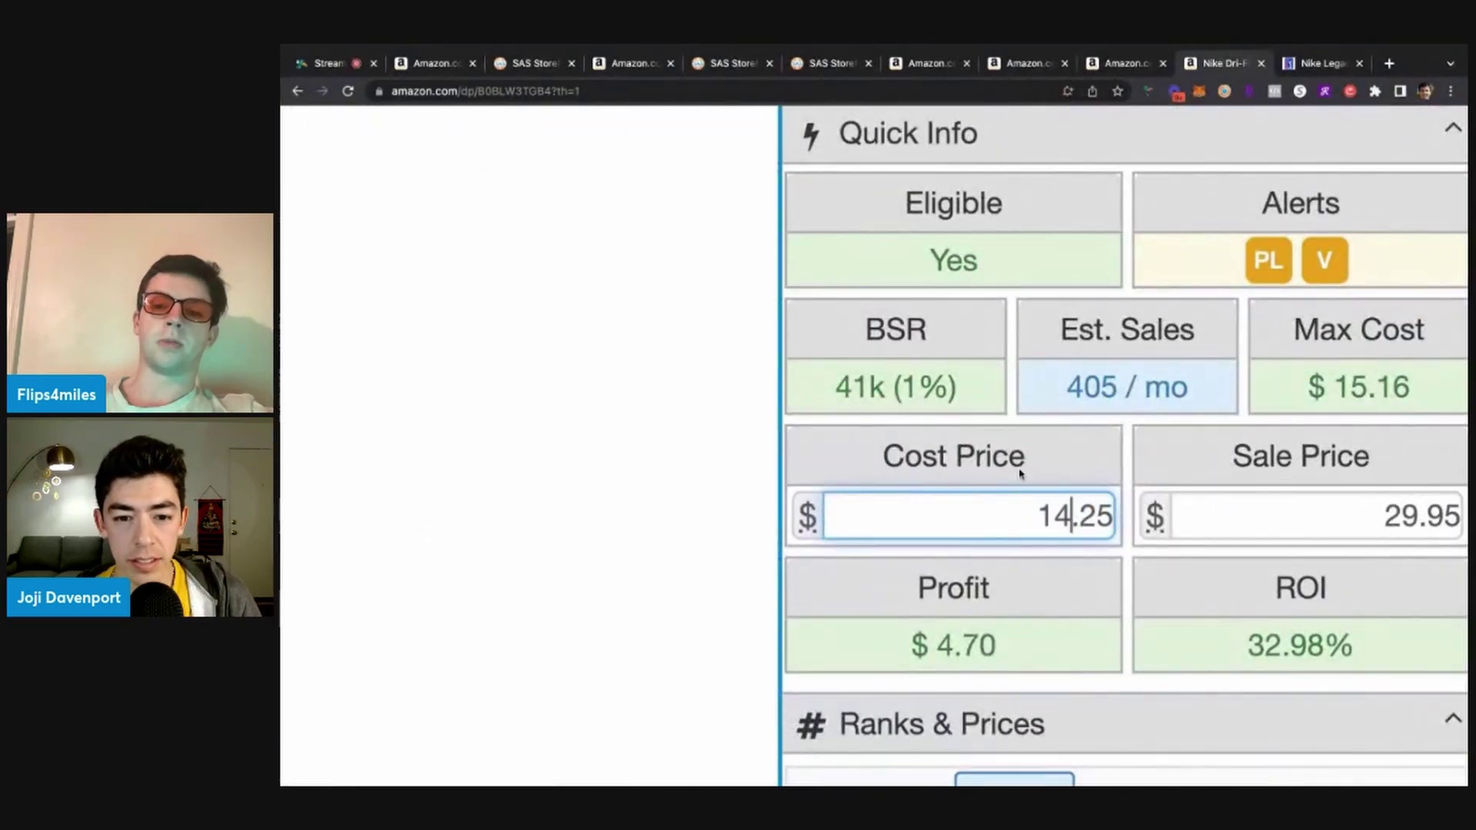
triple_click(980, 388)
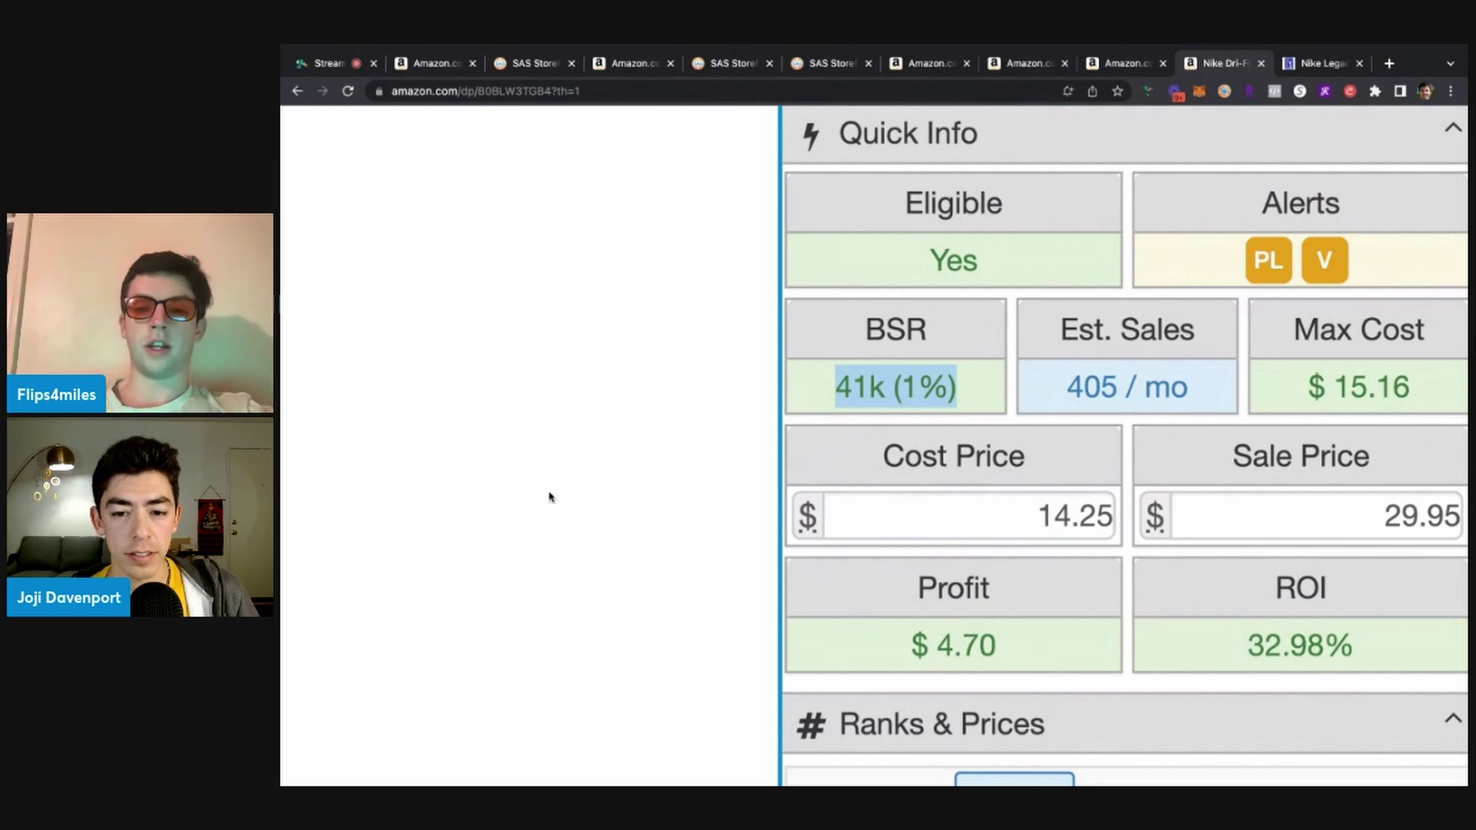
key(ctrl+minus)
key(ctrl+minus)
key(ctrl+minus)
key(ctrl+minus)
key(ctrl+minus)
key(ctrl+minus)
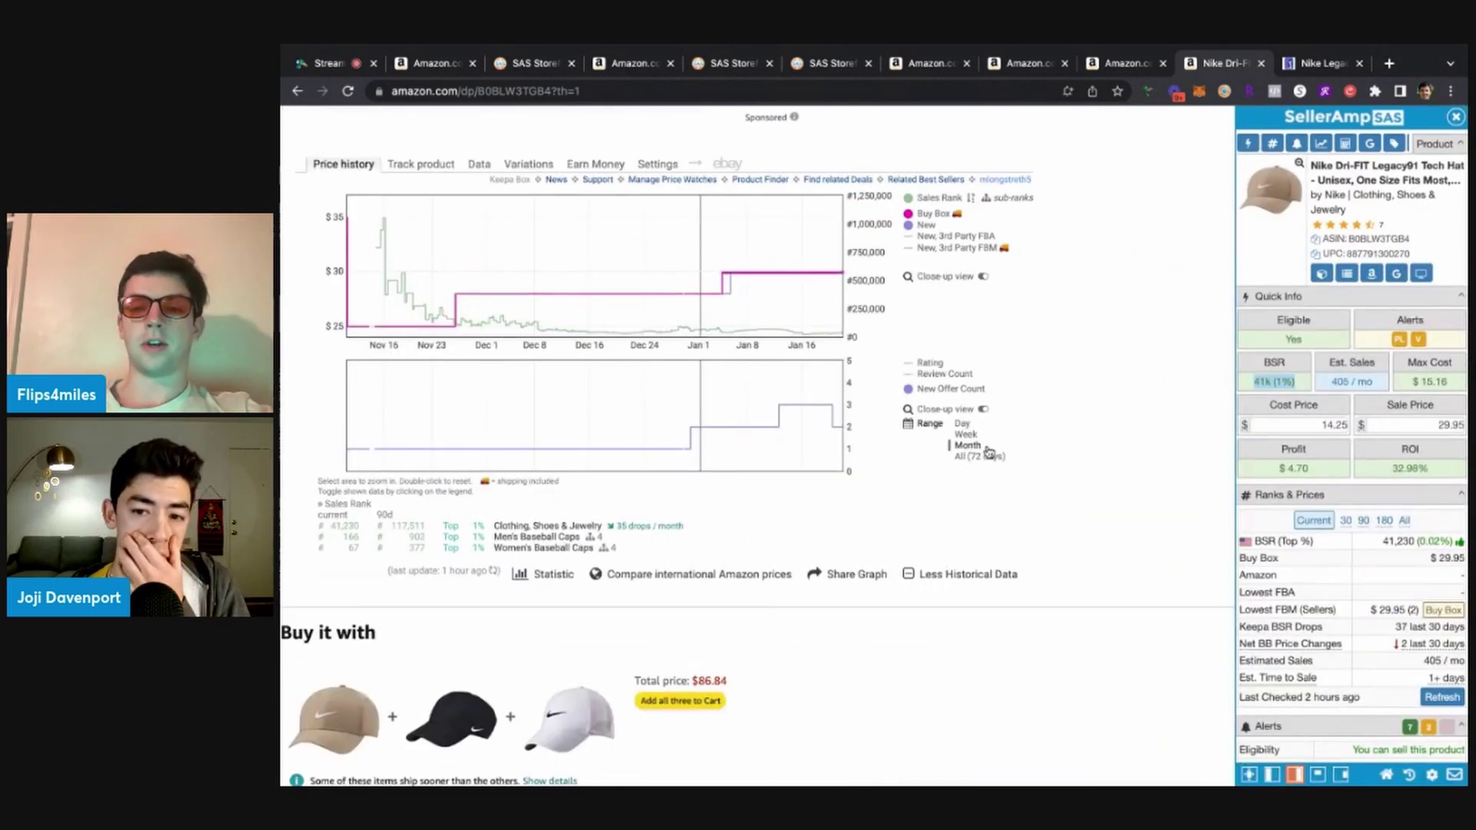
scroll(1017, 439, up, 10)
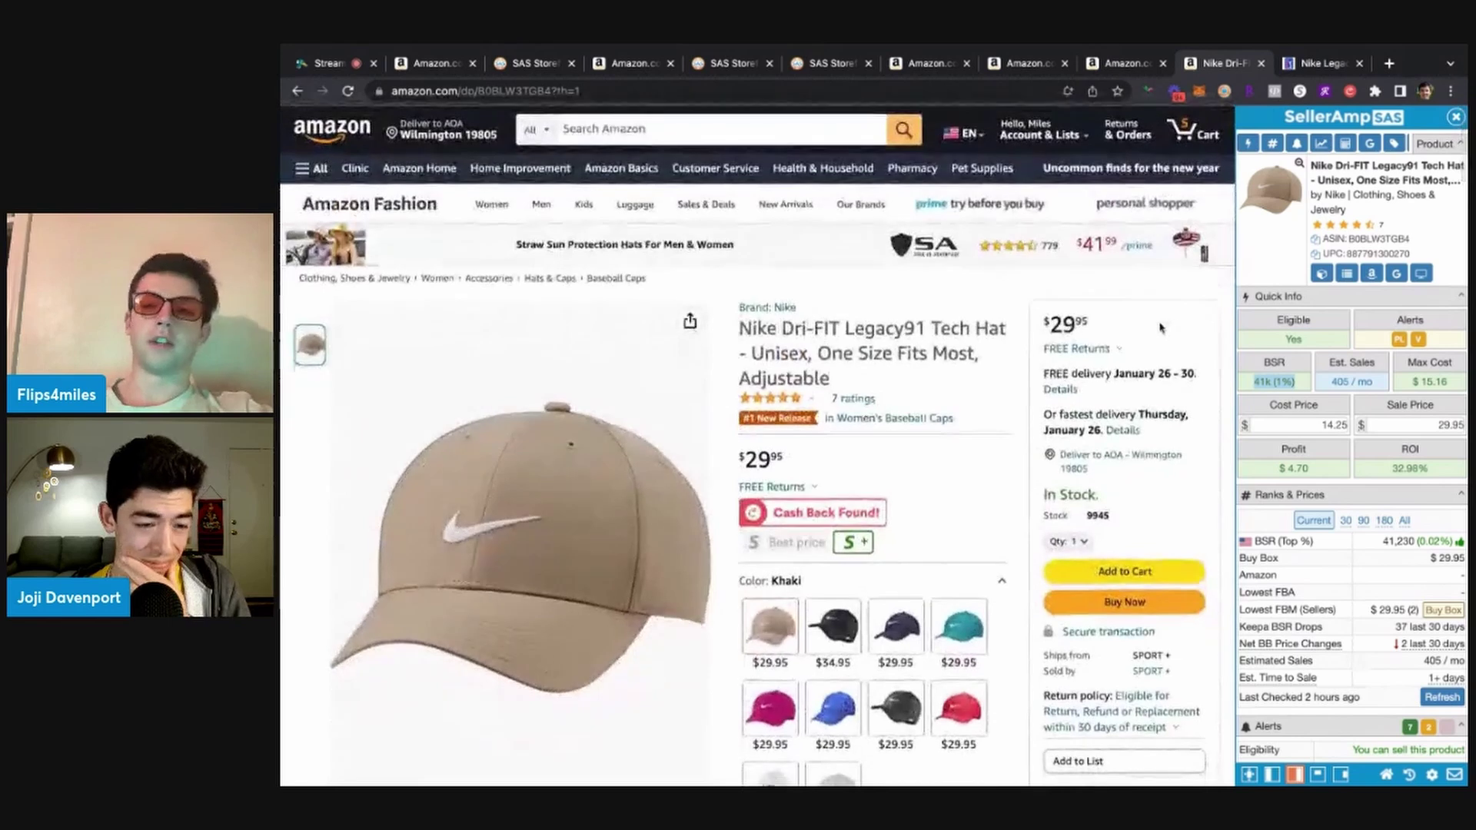
Recheck the PGA Tour Superstore page, then show the hat's Keepa colour variations table
click(1307, 65)
click(1237, 64)
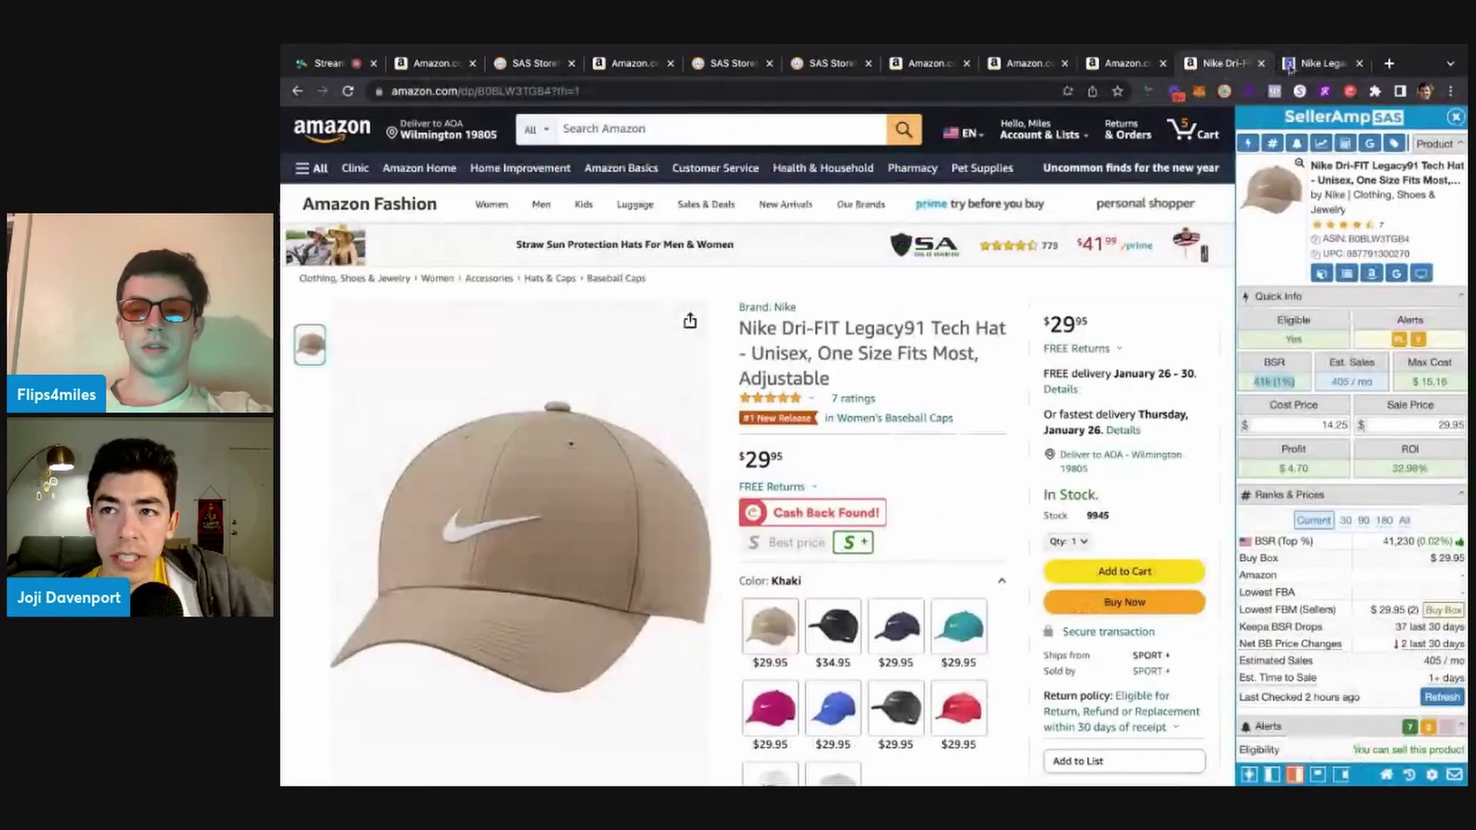
scroll(522, 333, down, 10)
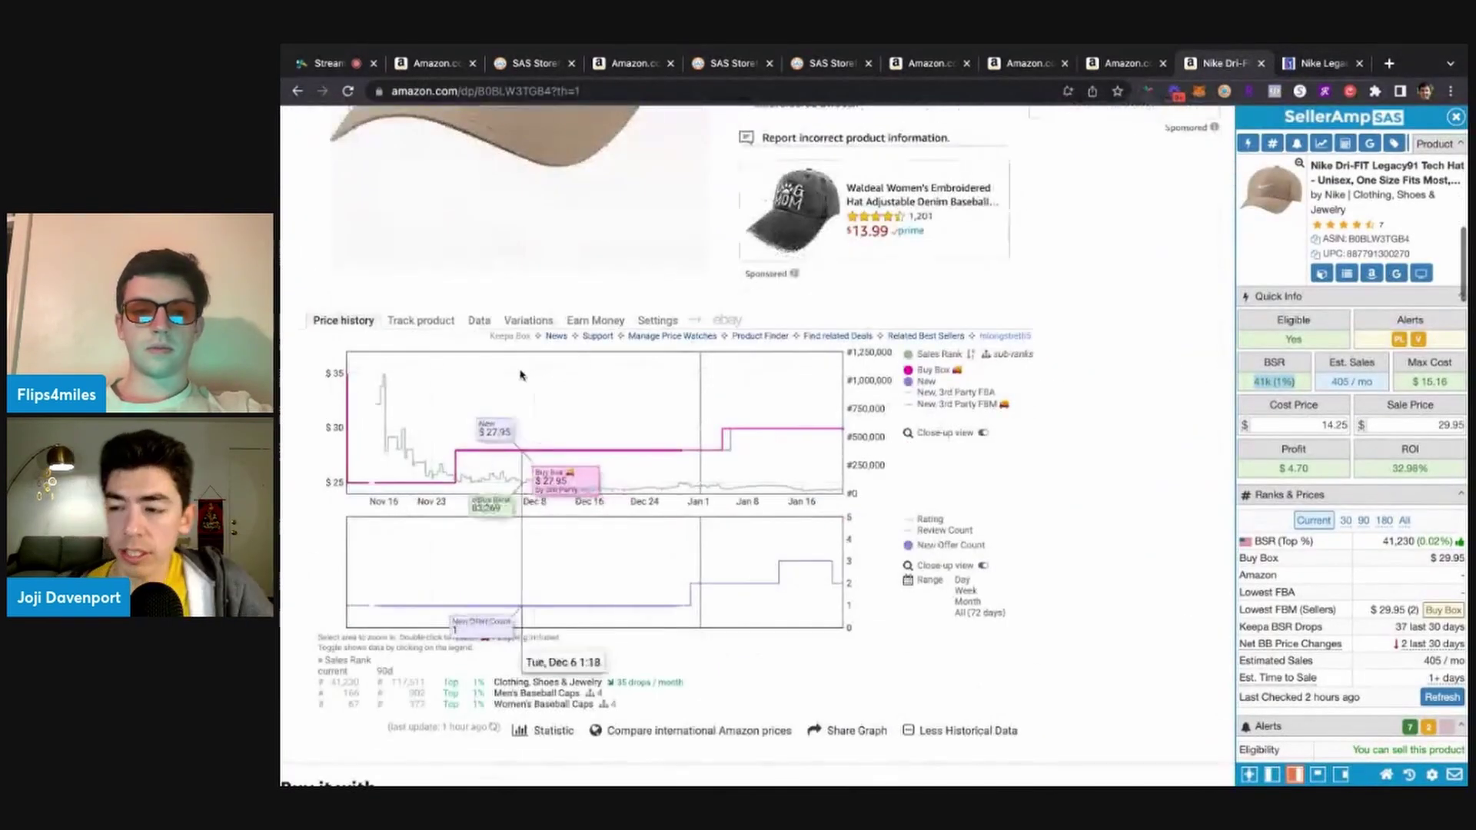
click(525, 323)
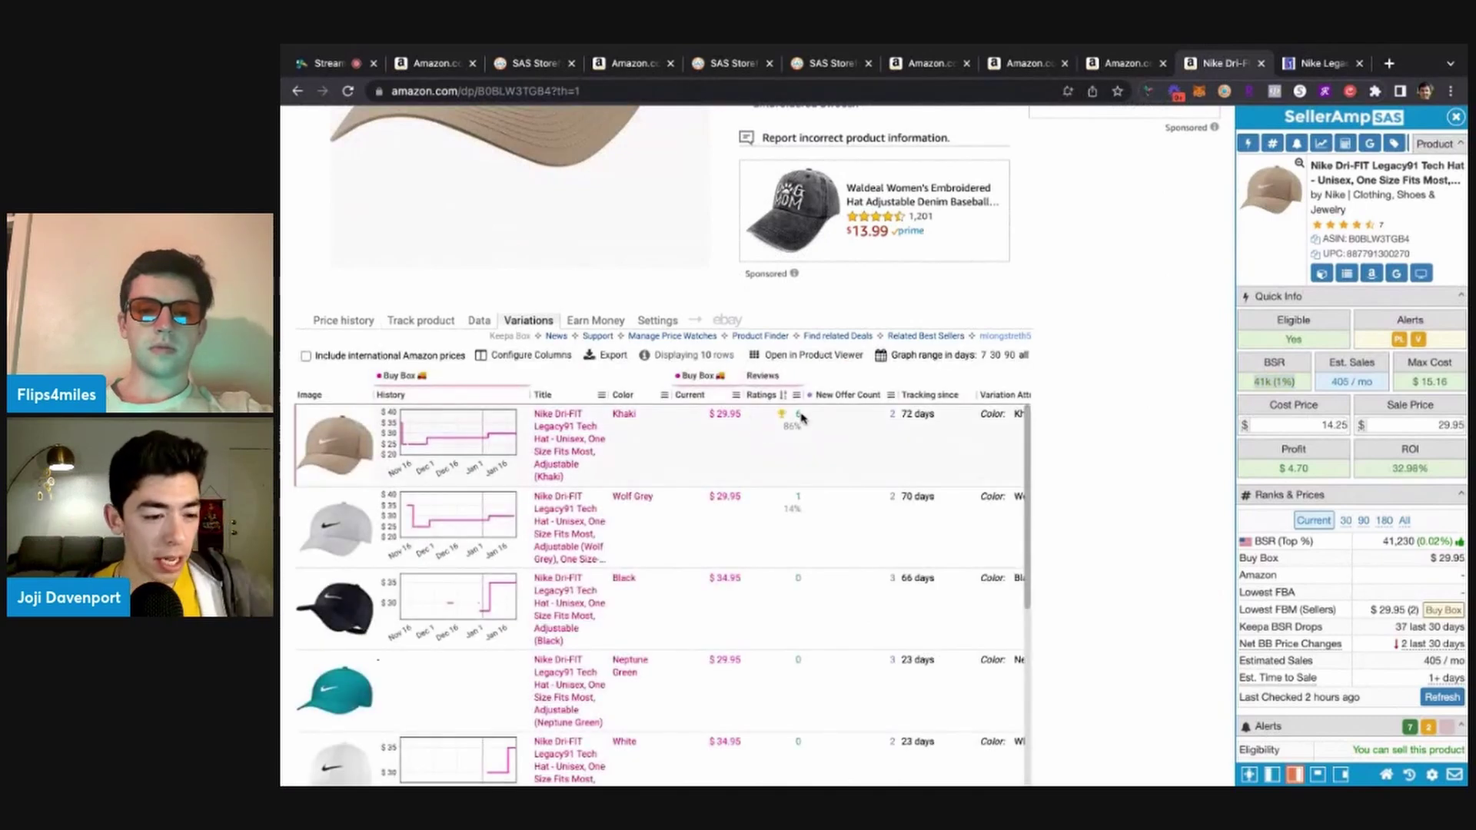
Review the Keepa variations and SellerAmp's estimated monthly sales, then return to PGA Tour Superstore's Legacy91 page
scroll(801, 417, up, 5)
scroll(789, 444, up, 3)
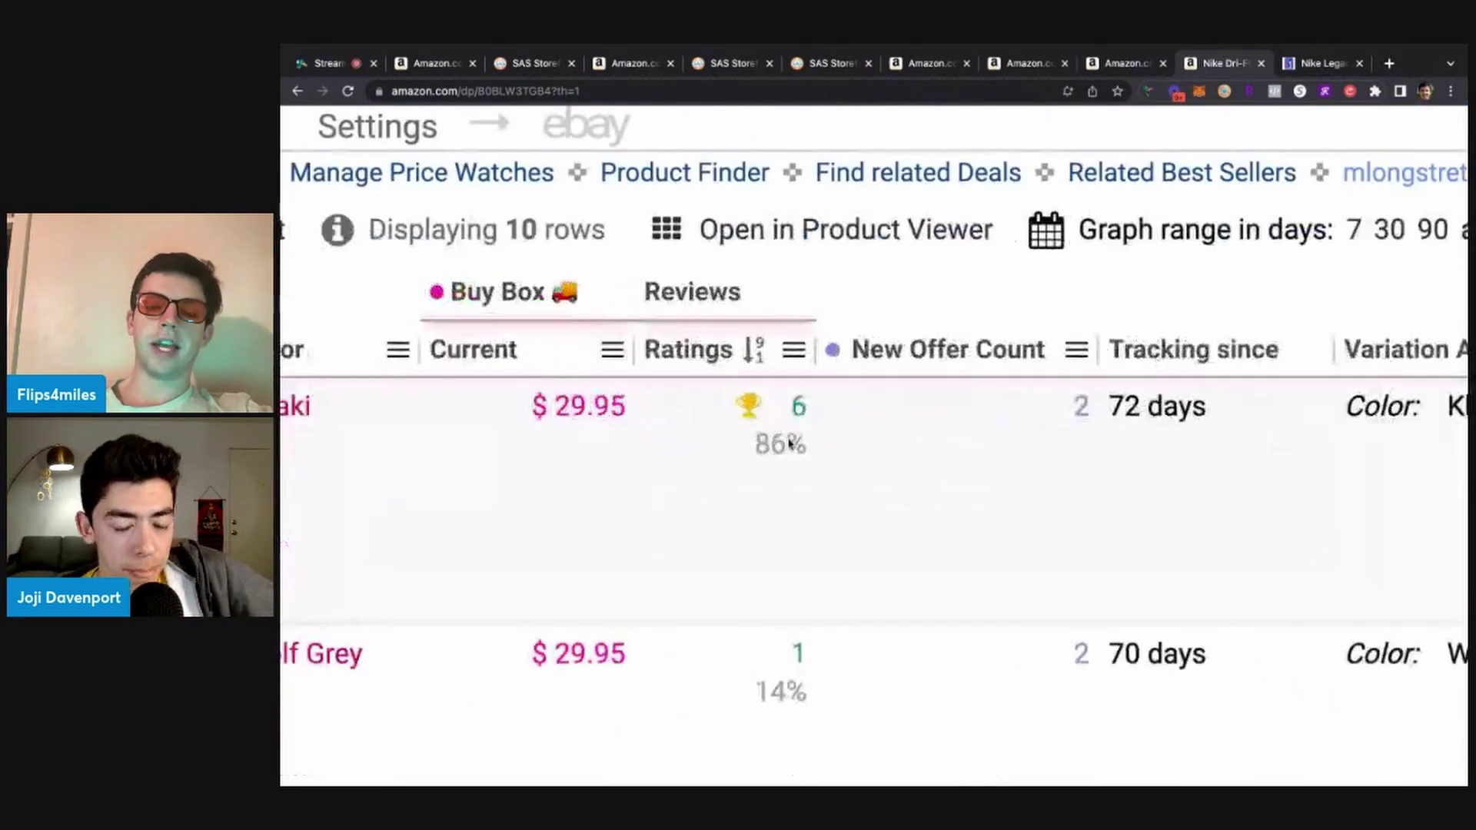
scroll(807, 472, down, 4)
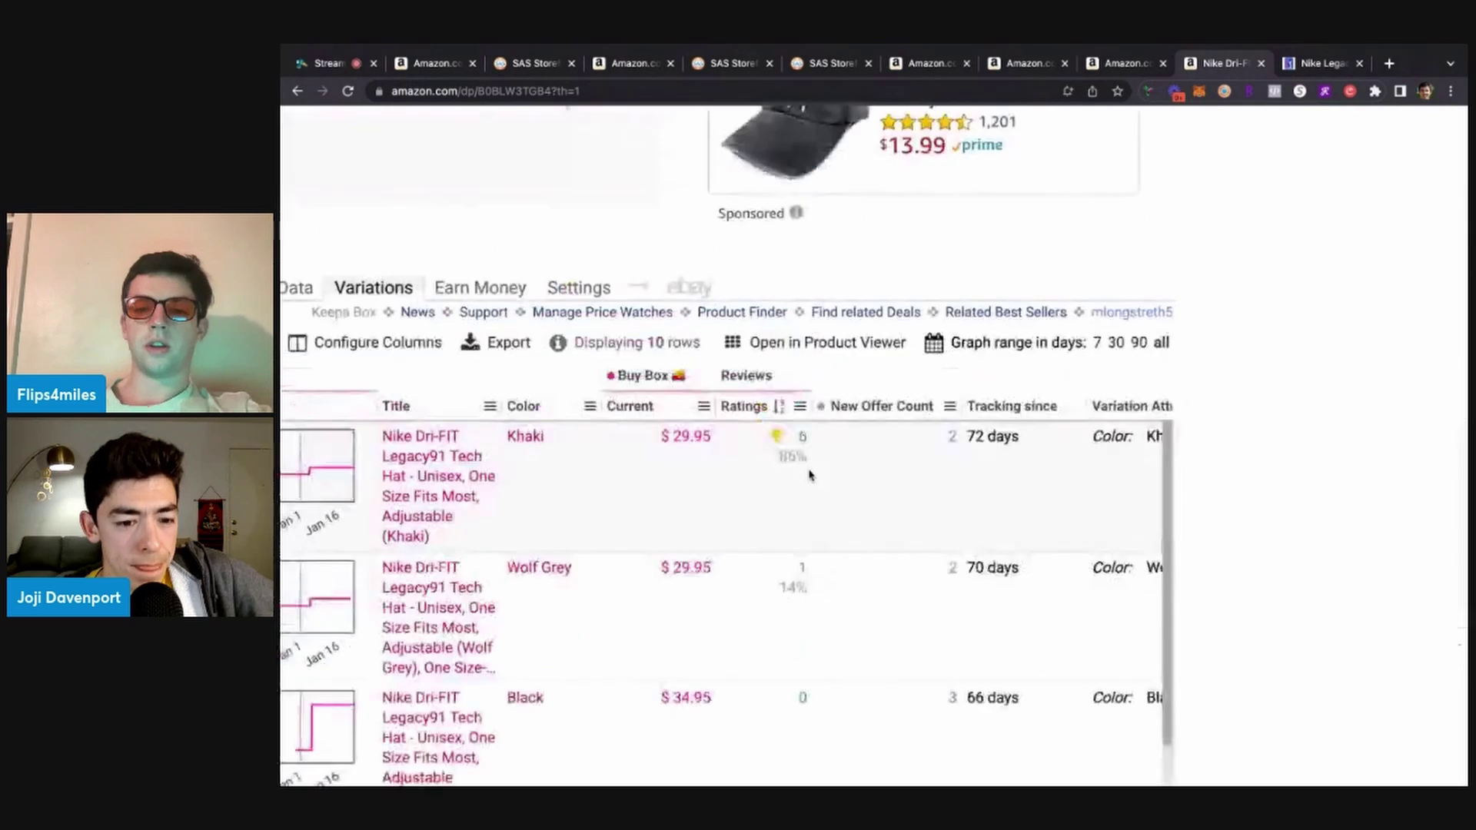
scroll(814, 488, down, 3)
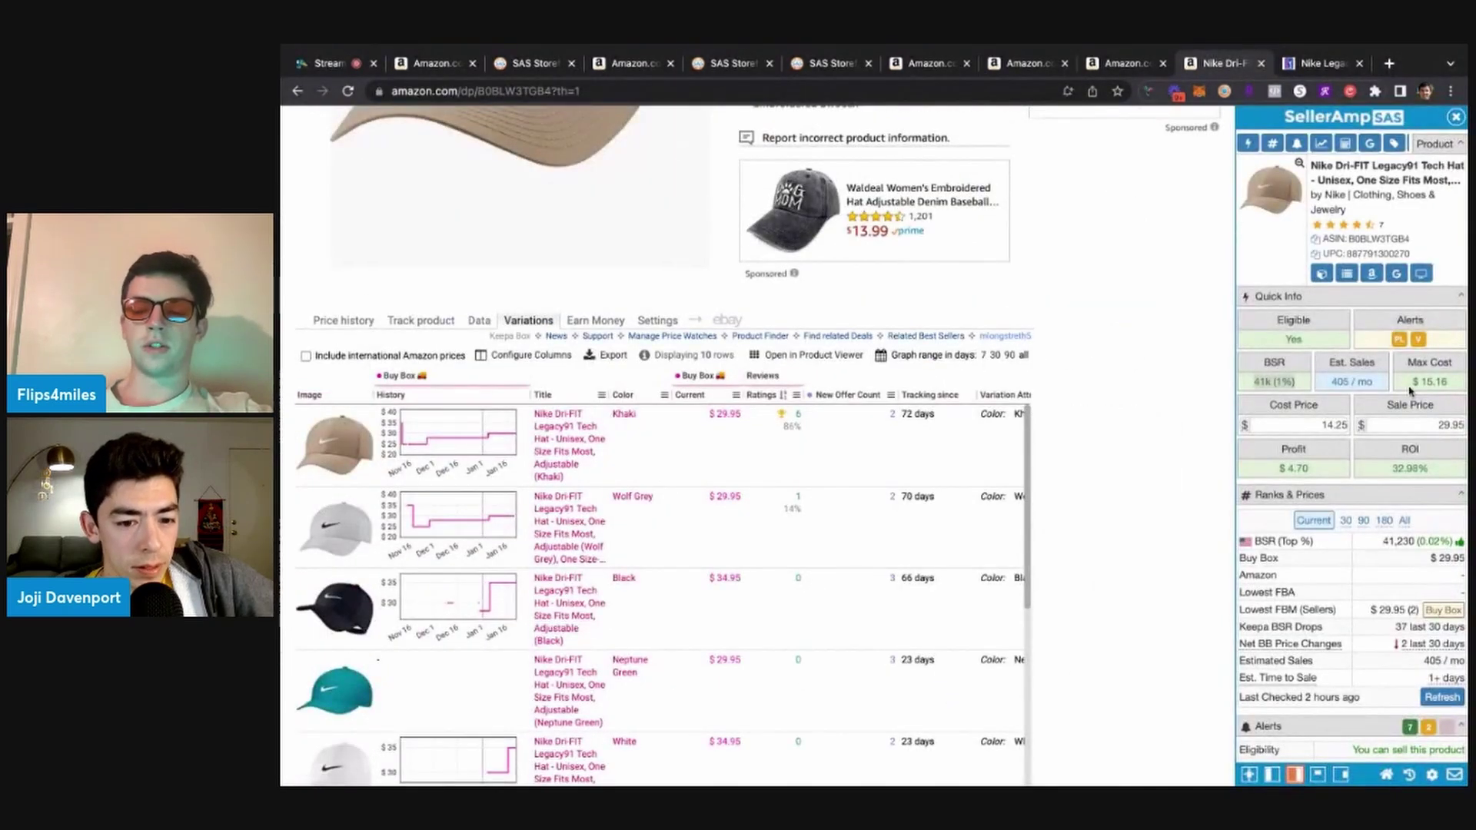
scroll(1410, 390, up, 3)
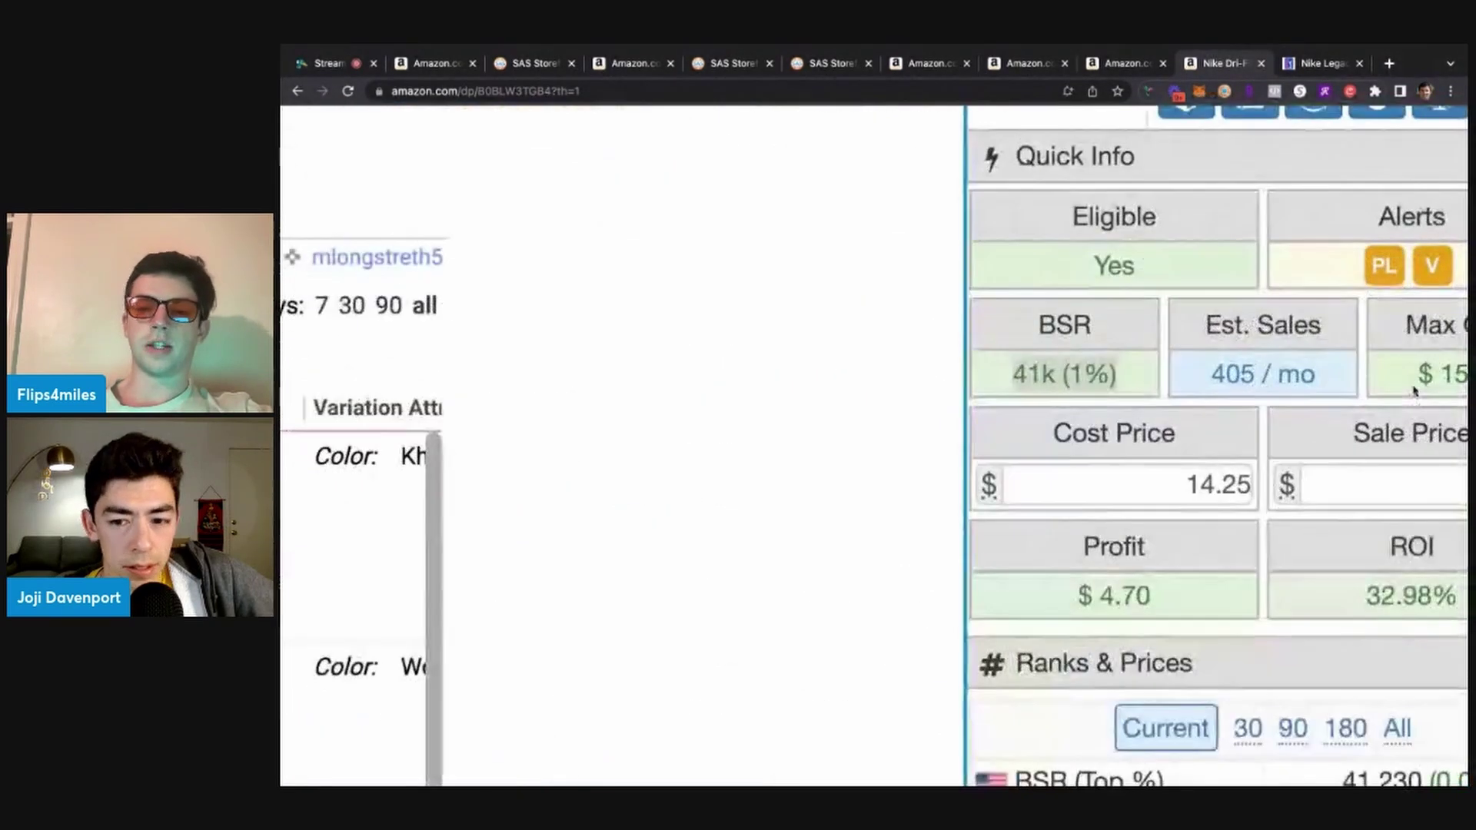
triple_click(1319, 372)
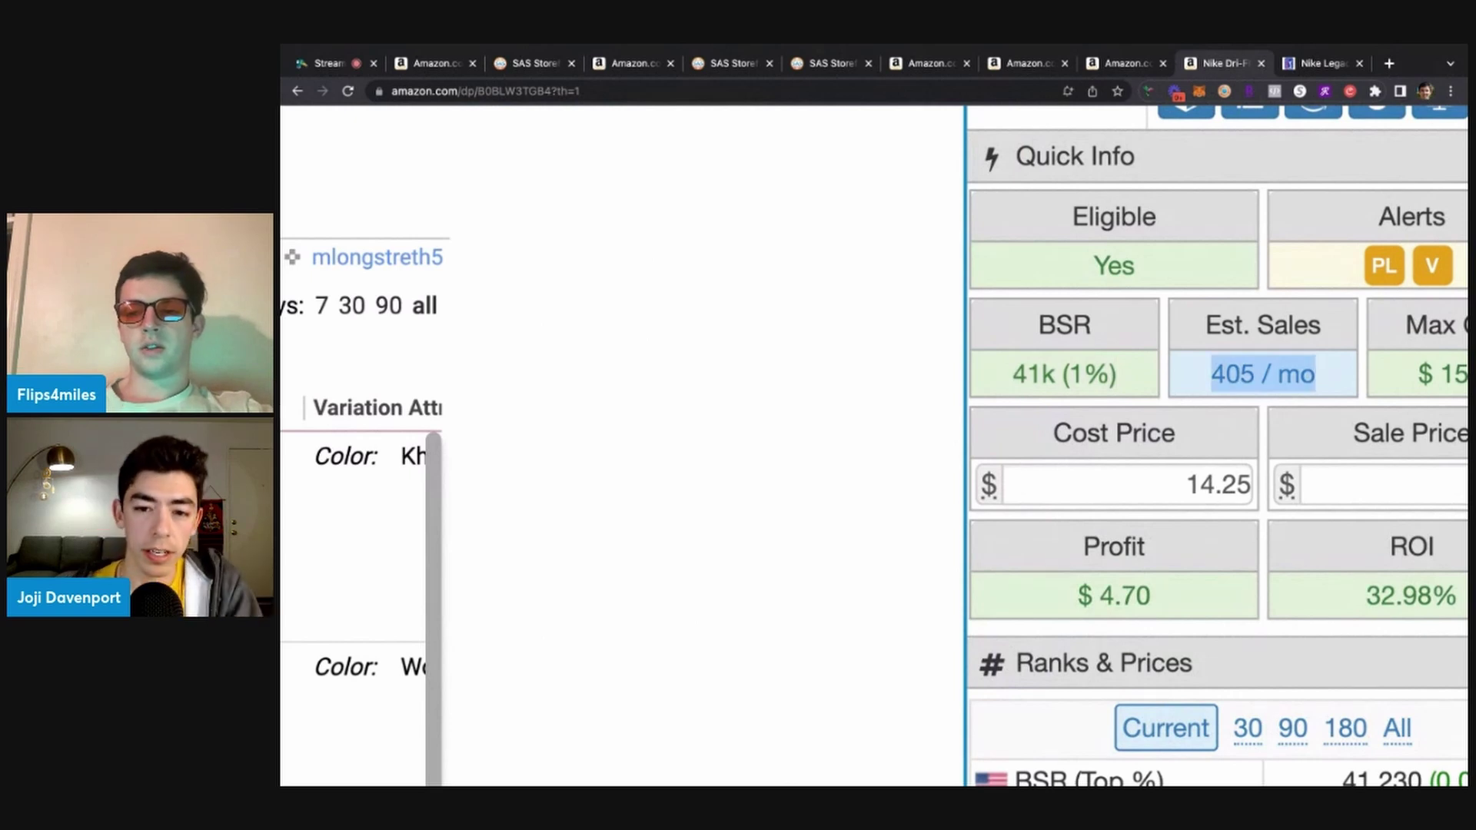
scroll(1319, 372, down, 3)
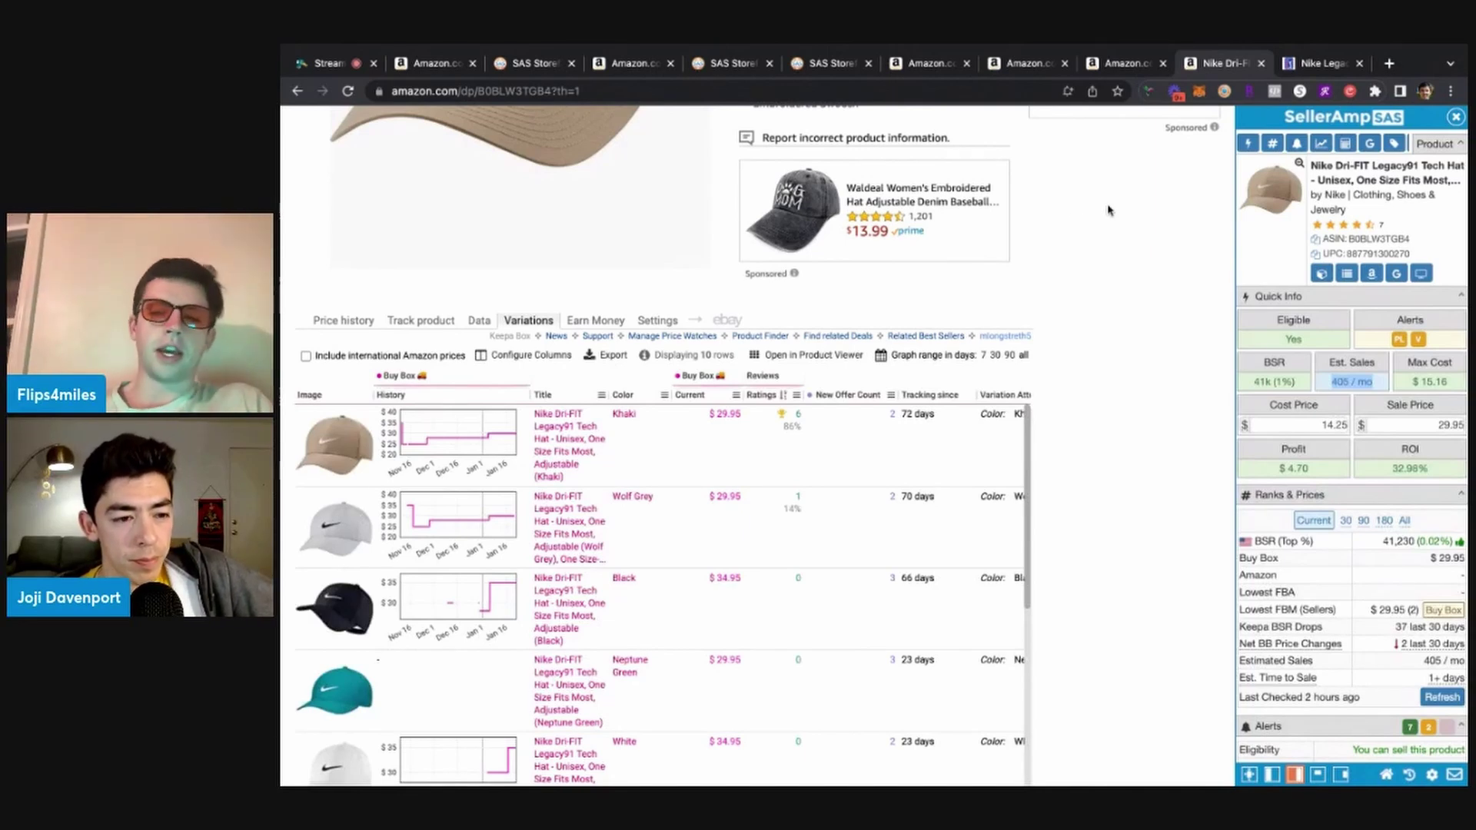
mouse_move(1307, 48)
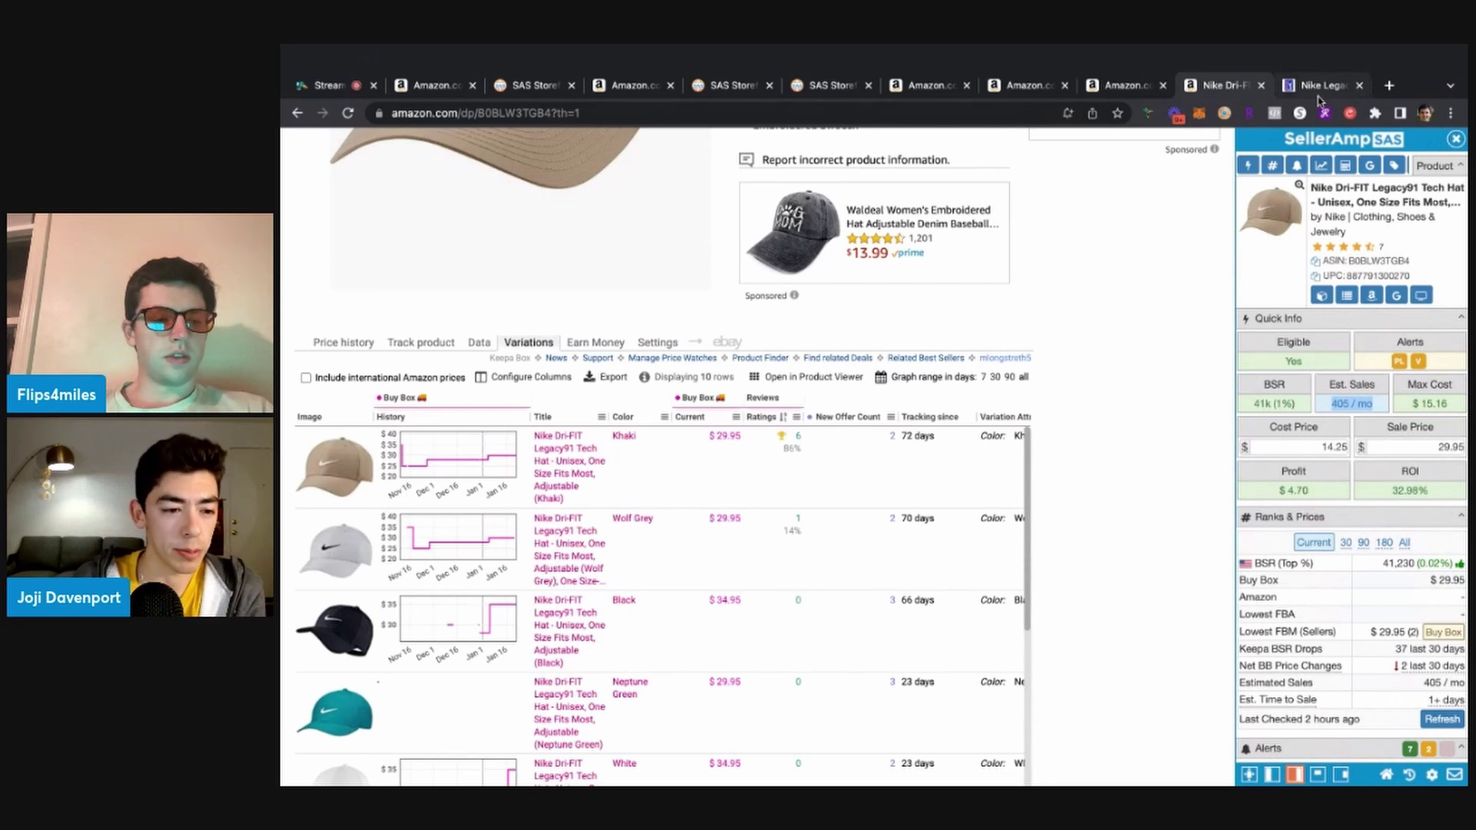
click(1321, 83)
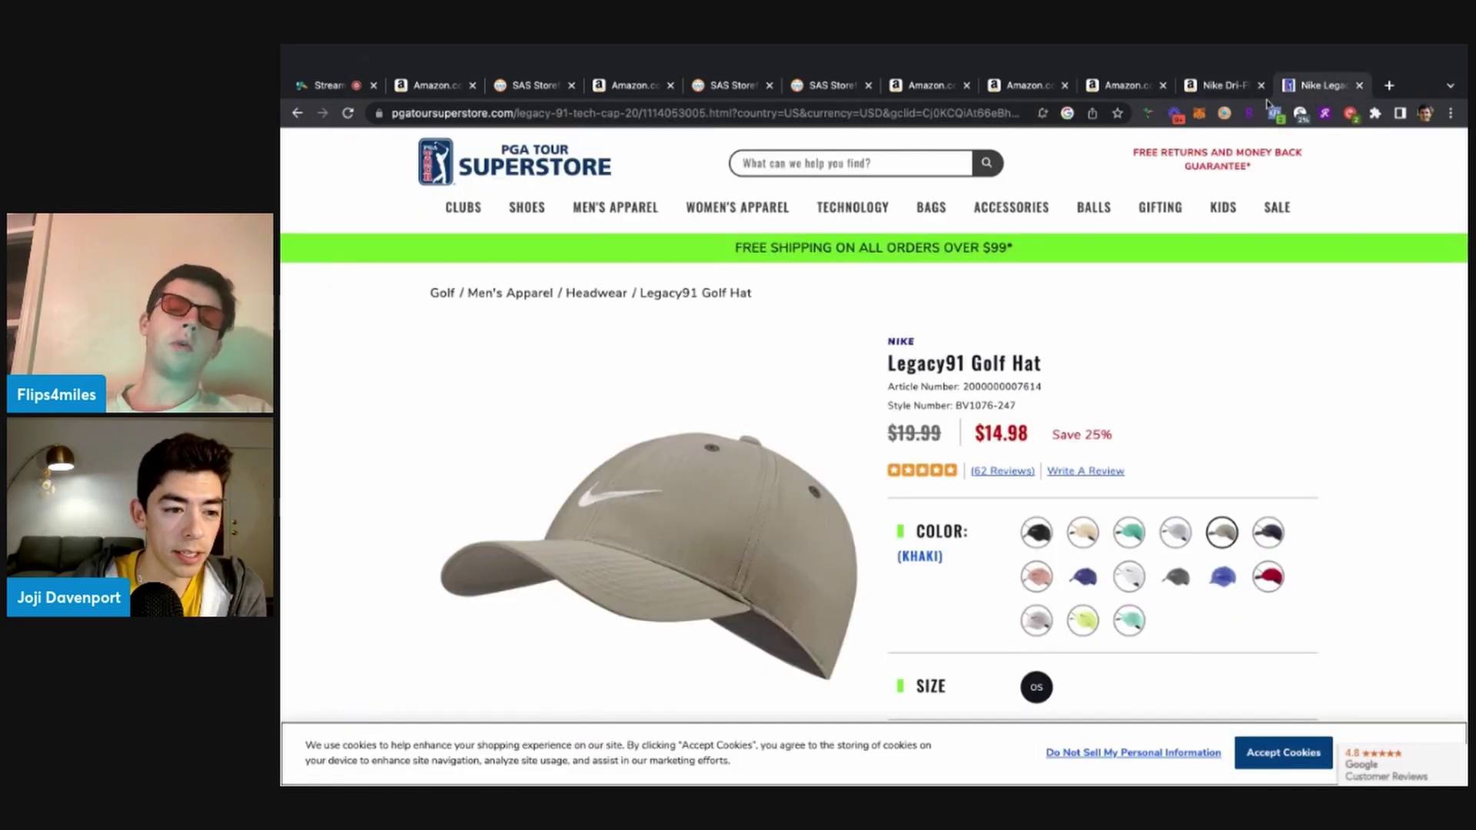
Show the Legacy91 Golf Hat in Royal at $14.98 on PGA Tour Superstore
click(1217, 89)
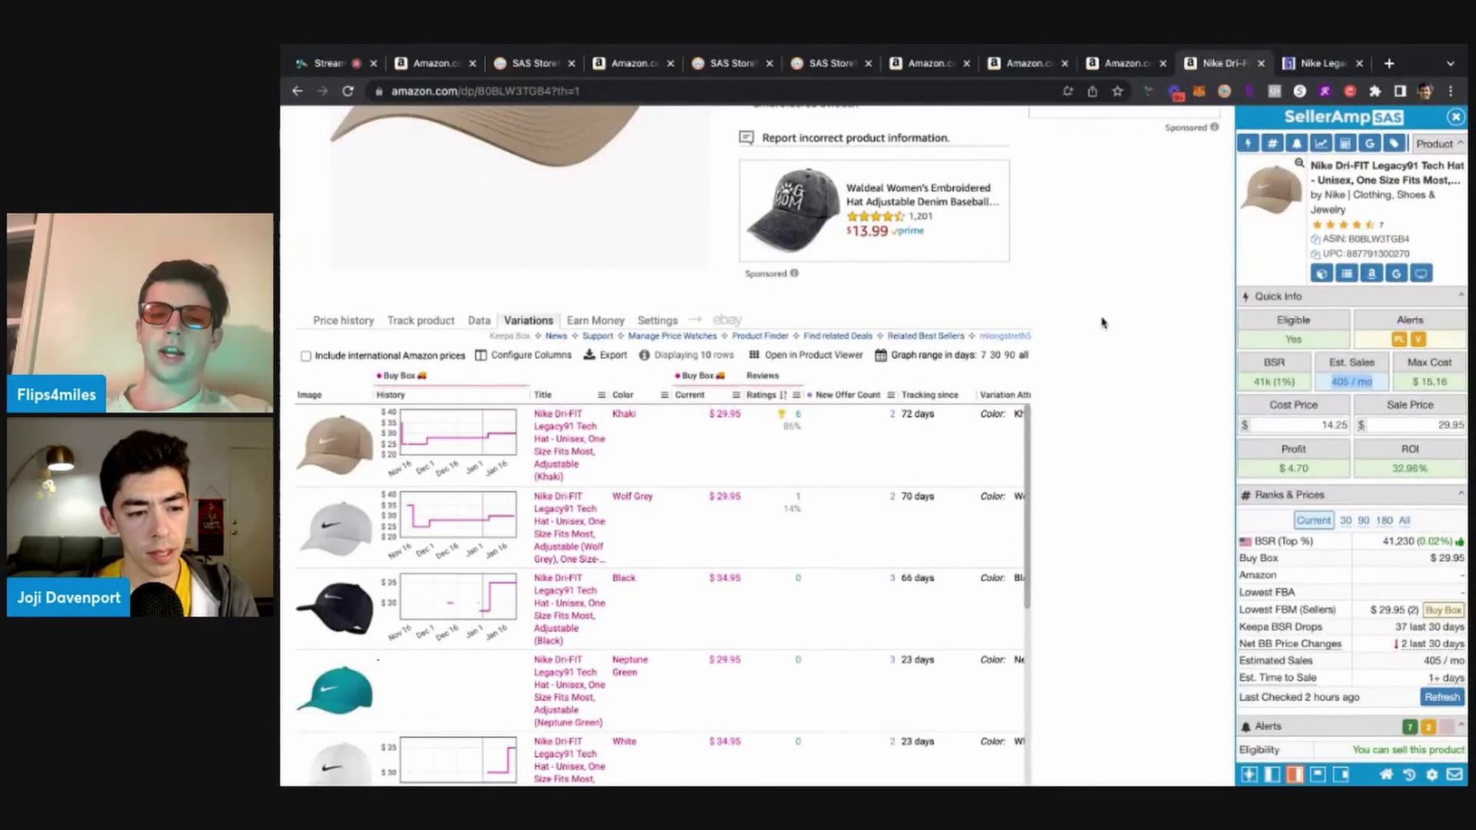
click(1319, 63)
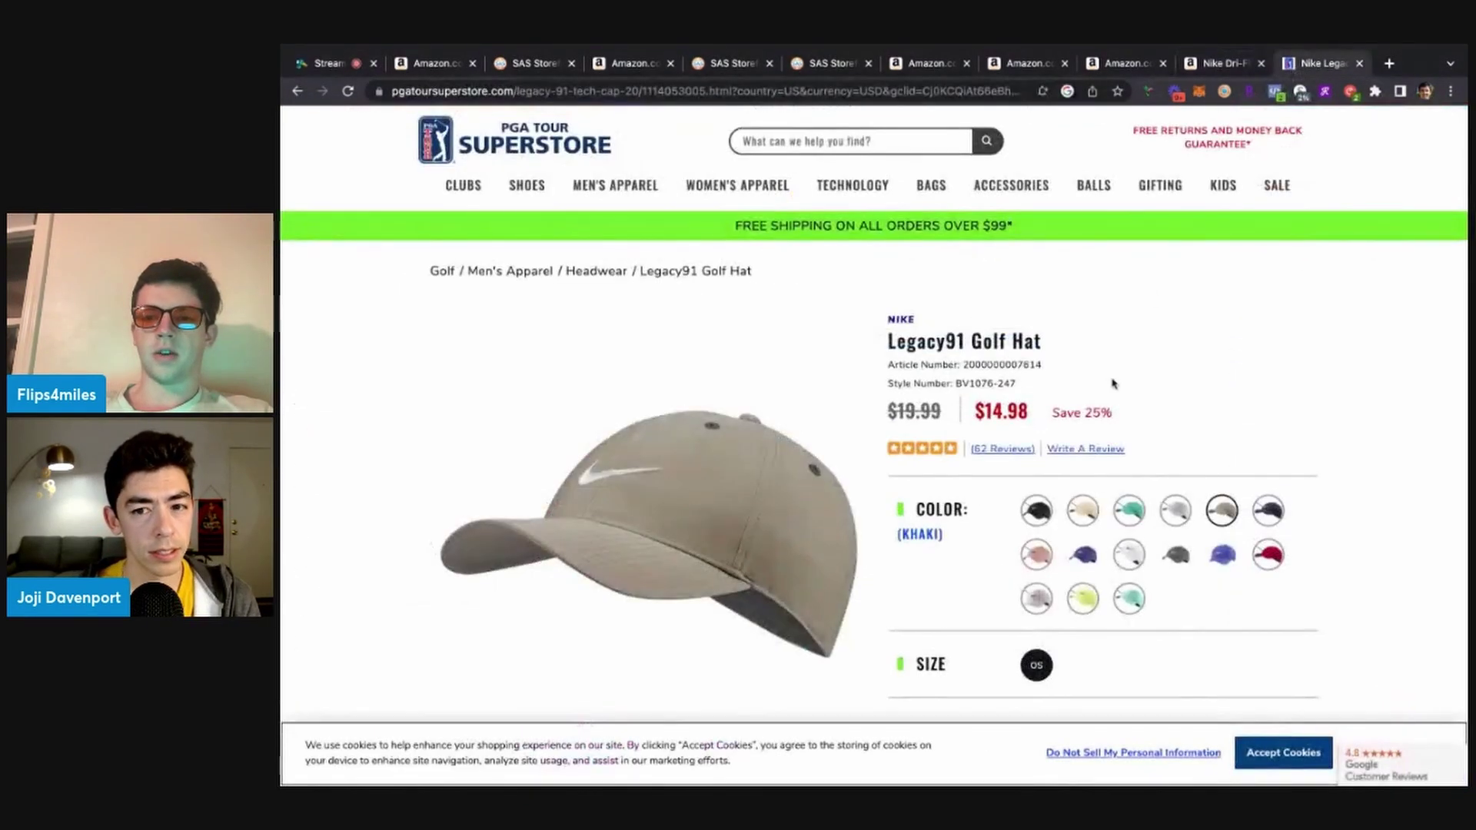
click(1126, 558)
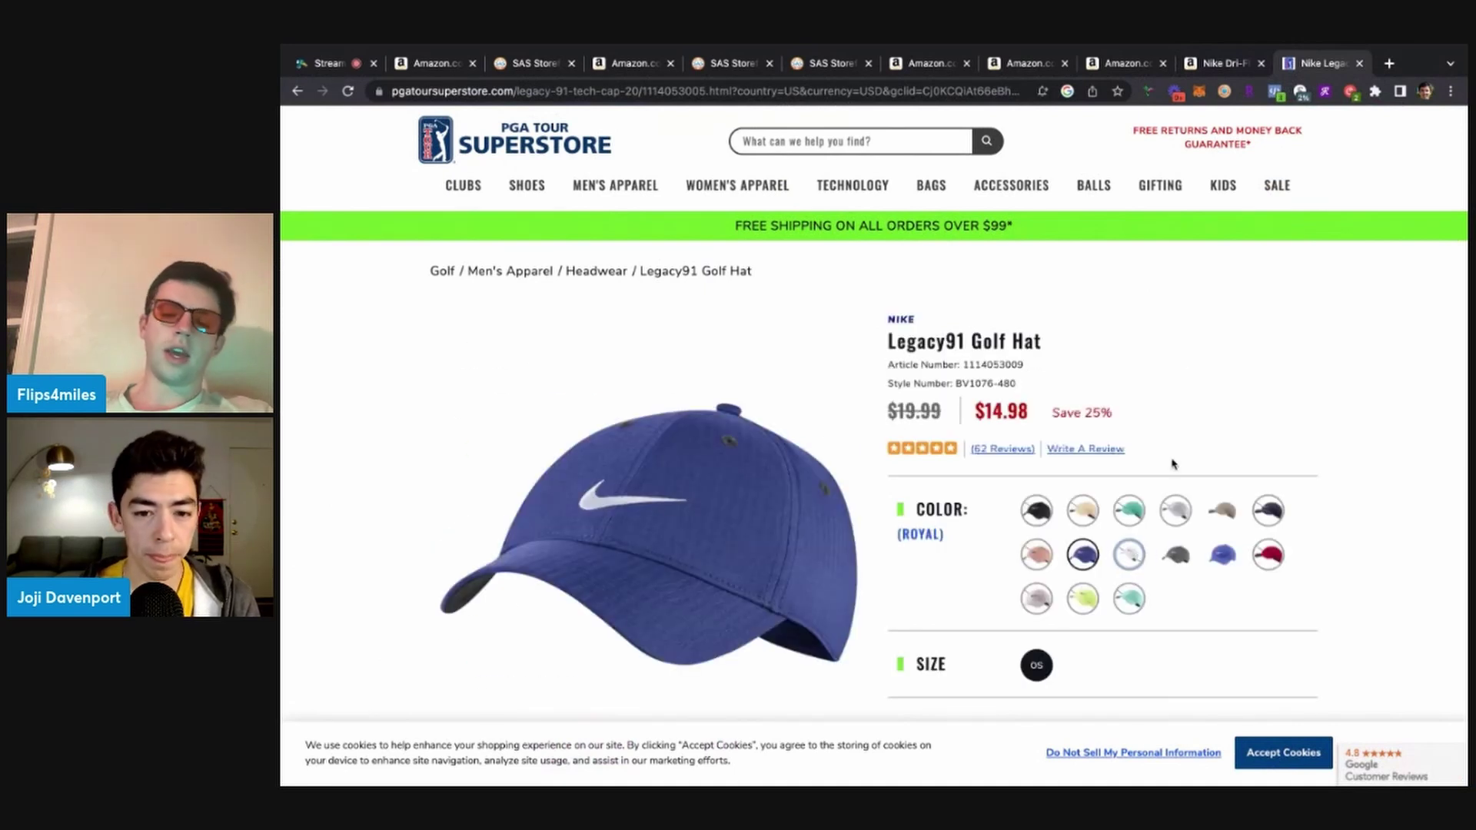
Review the $29.95 Wolf Grey variation's Amazon listing, then close it
click(1224, 77)
click(619, 496)
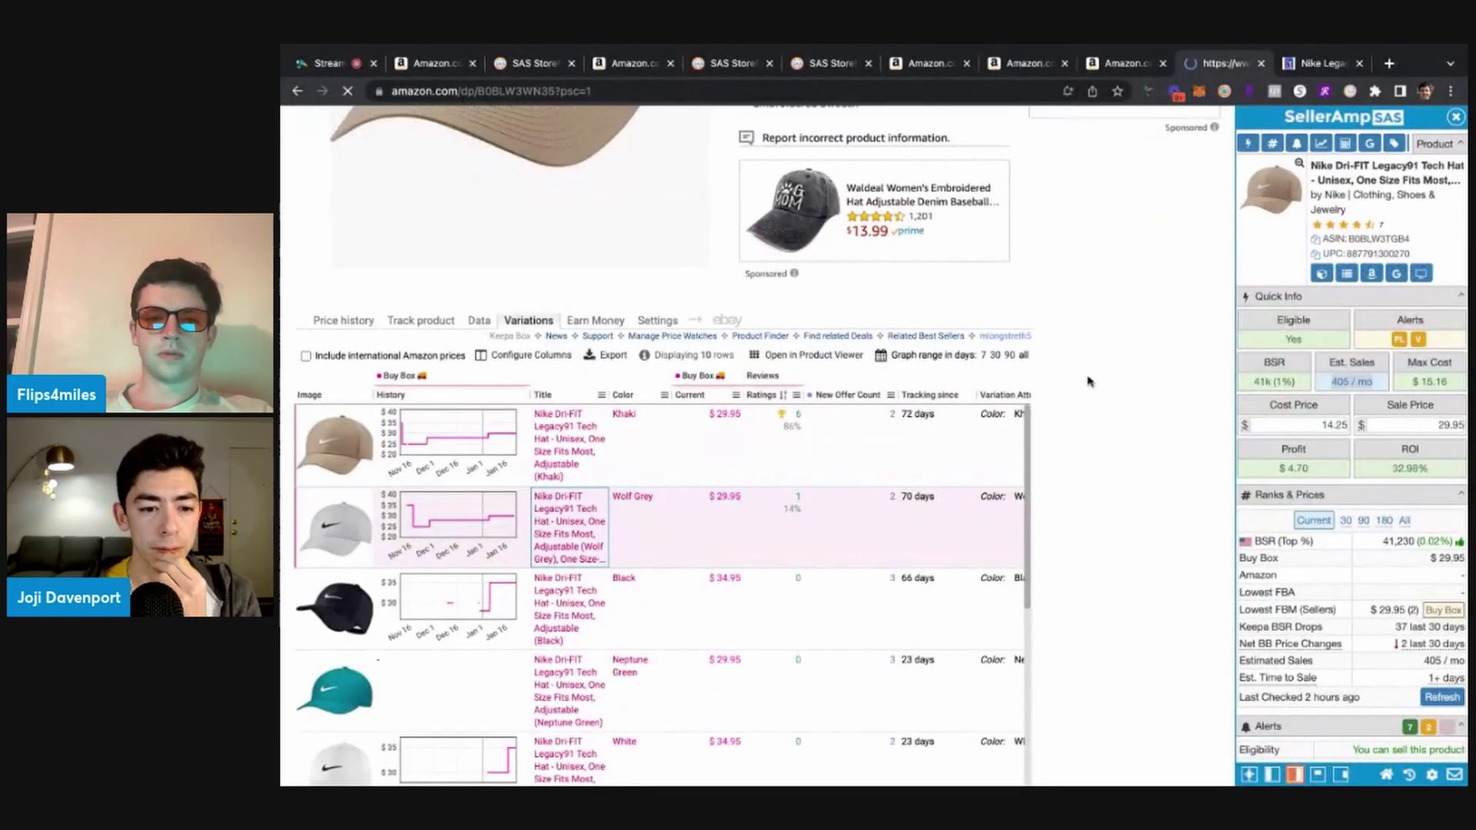
scroll(1026, 395, down, 2)
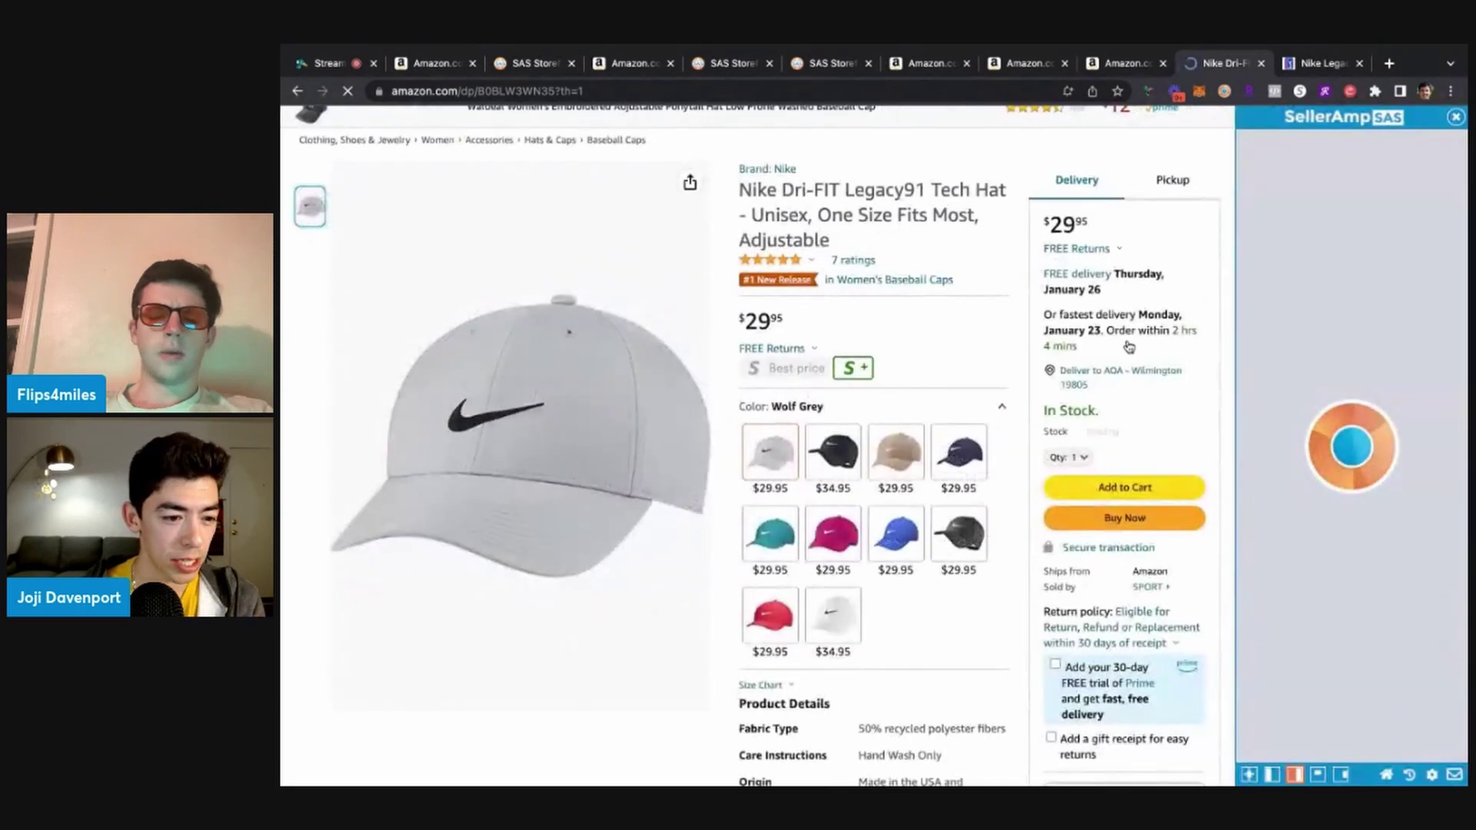
scroll(1128, 346, down, 15)
scroll(757, 446, up, 15)
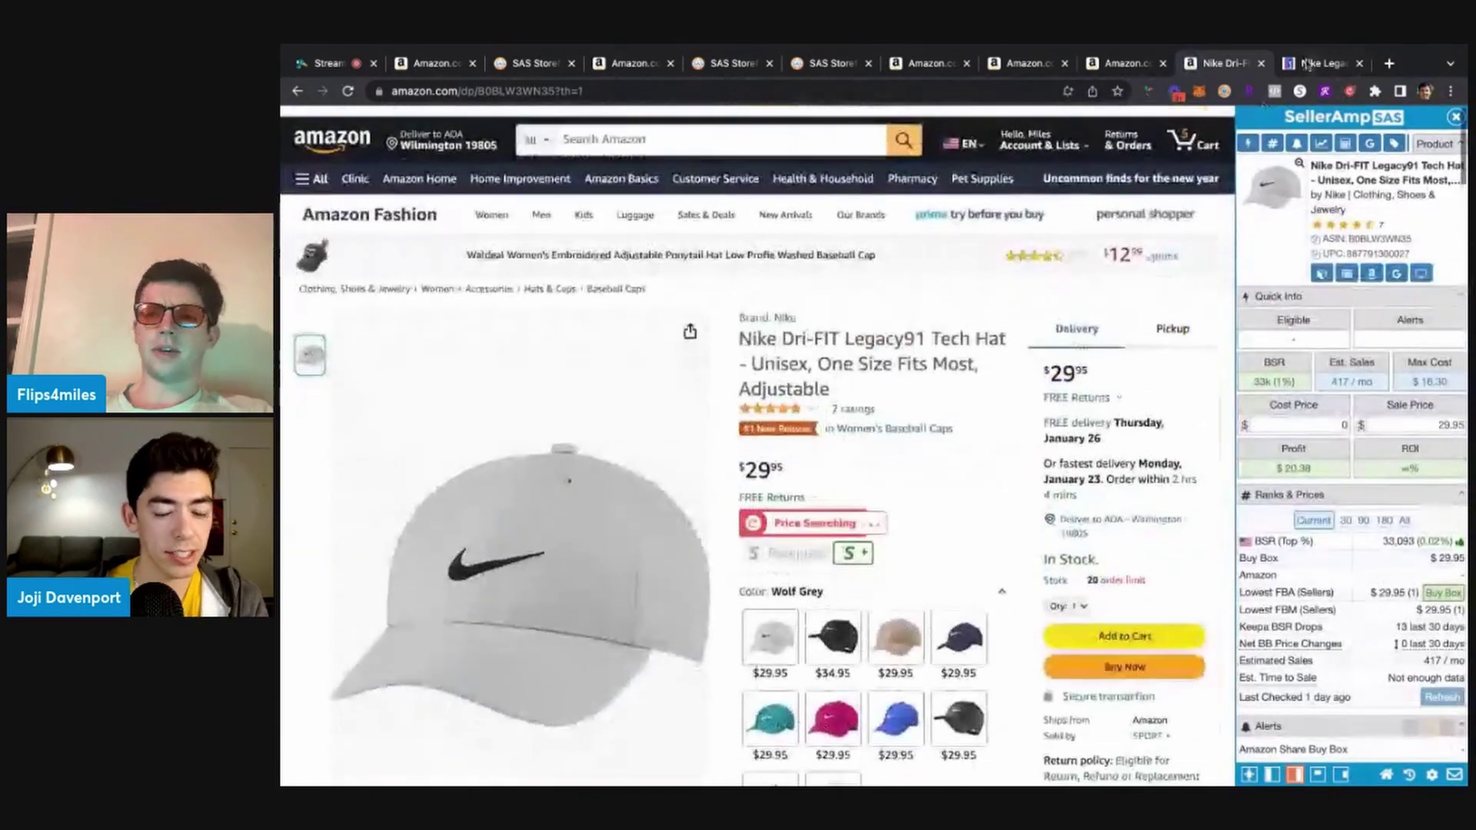
click(1261, 63)
View the Kiehl's cream's Keepa data and price history over a year, then three months
click(1261, 63)
scroll(595, 252, down, 10)
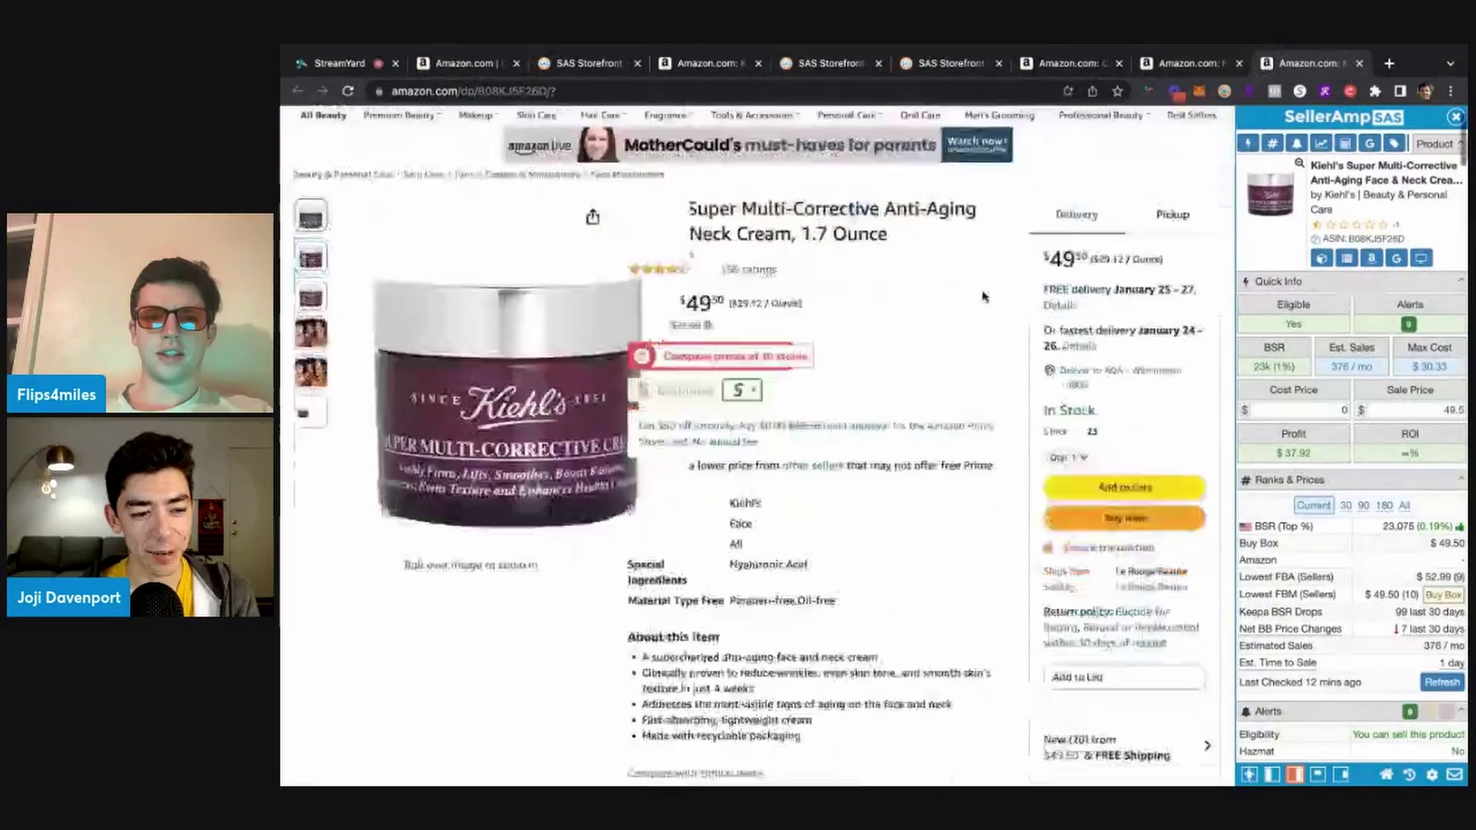
click(479, 203)
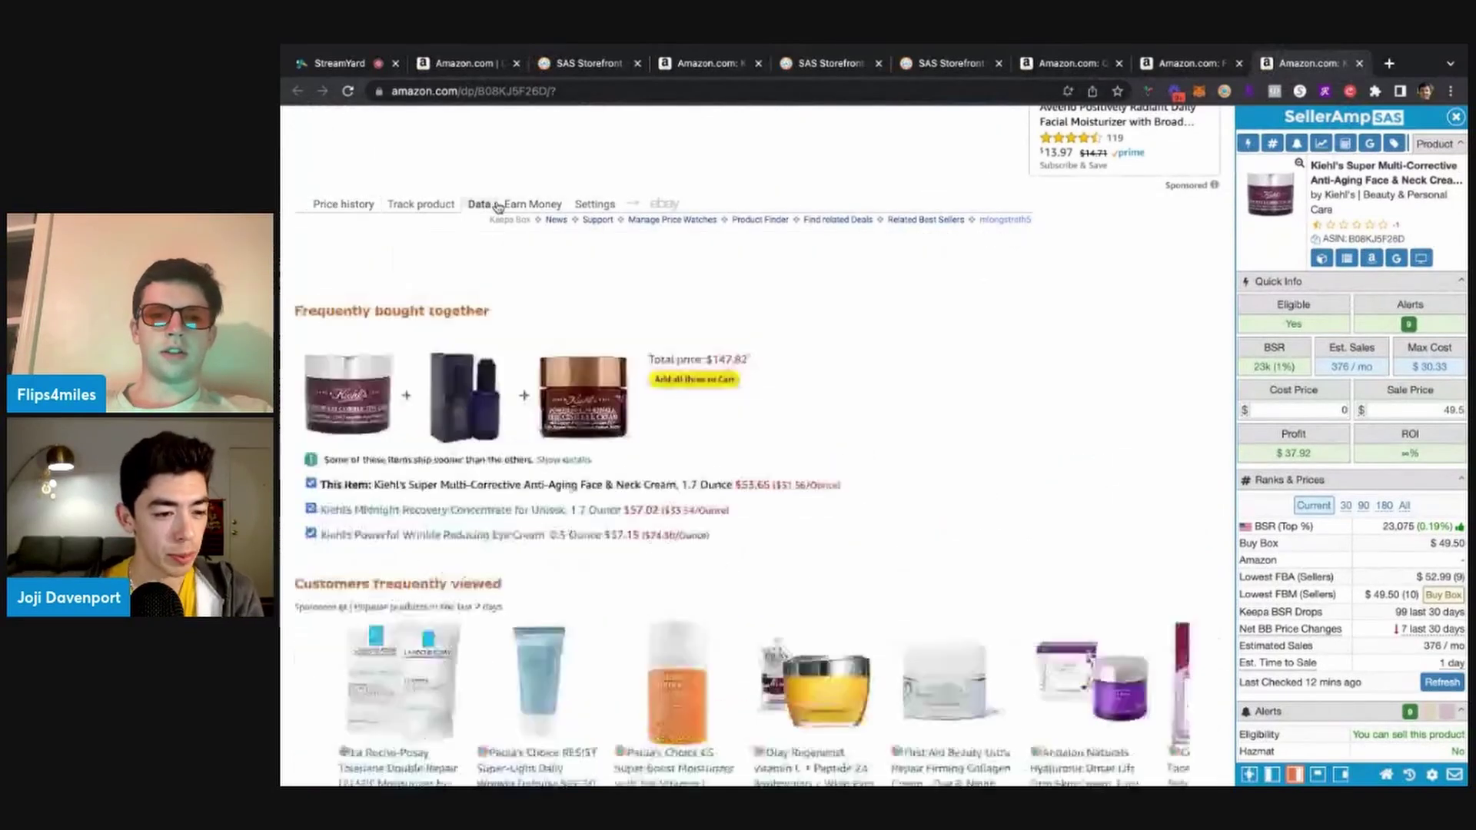
click(364, 209)
click(962, 508)
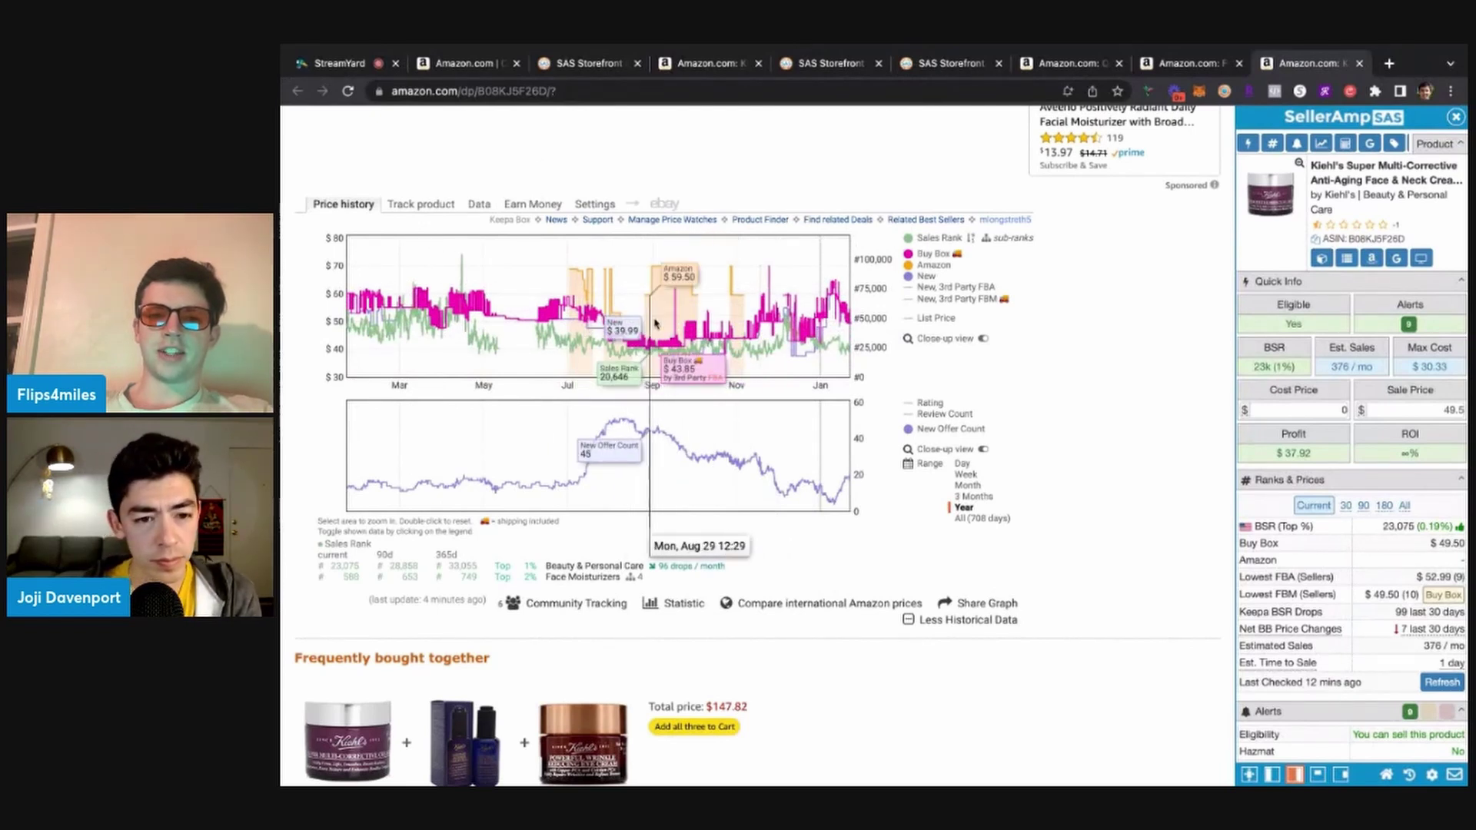
scroll(647, 318, up, 5)
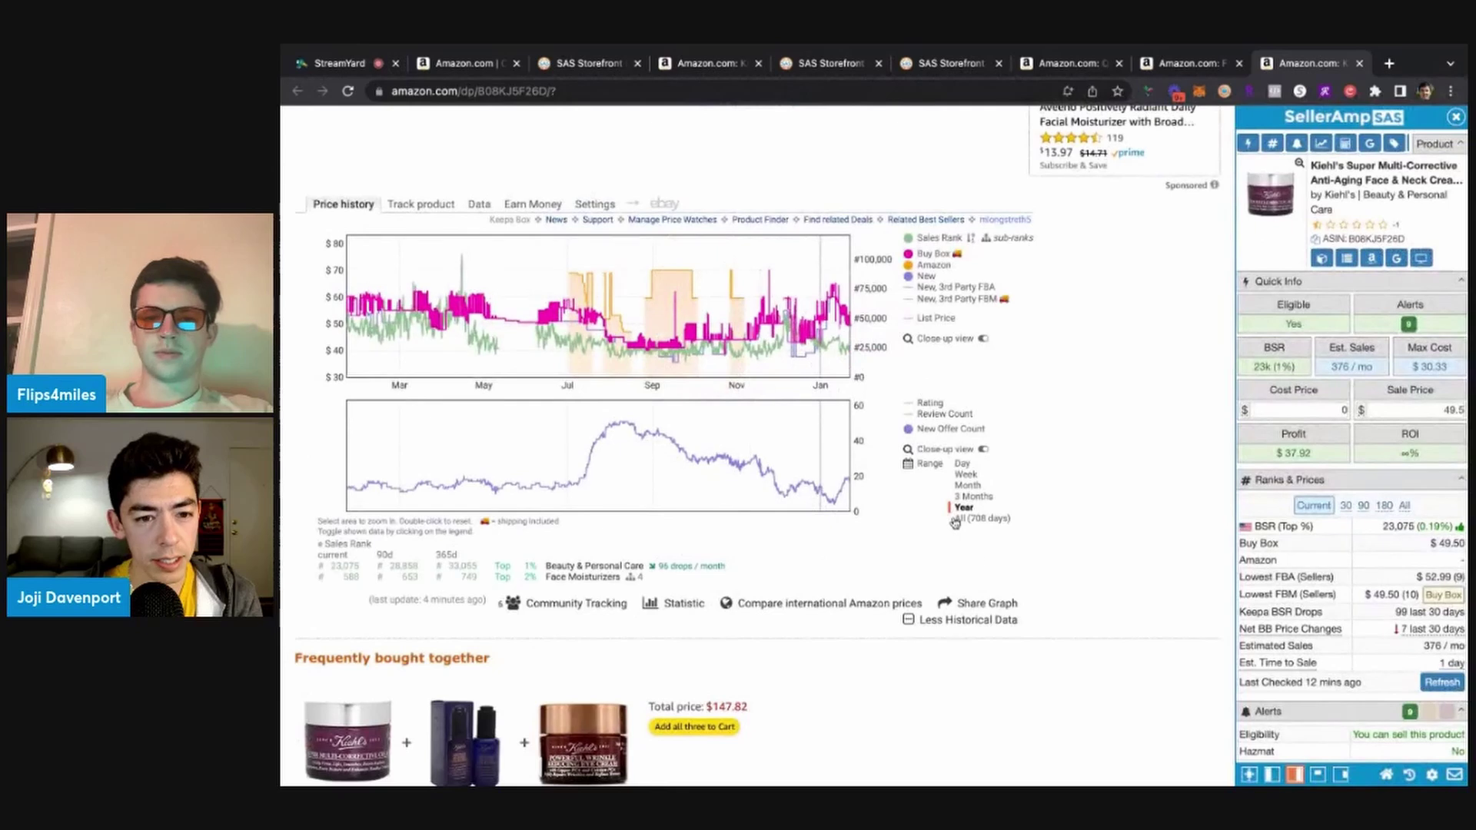
click(977, 496)
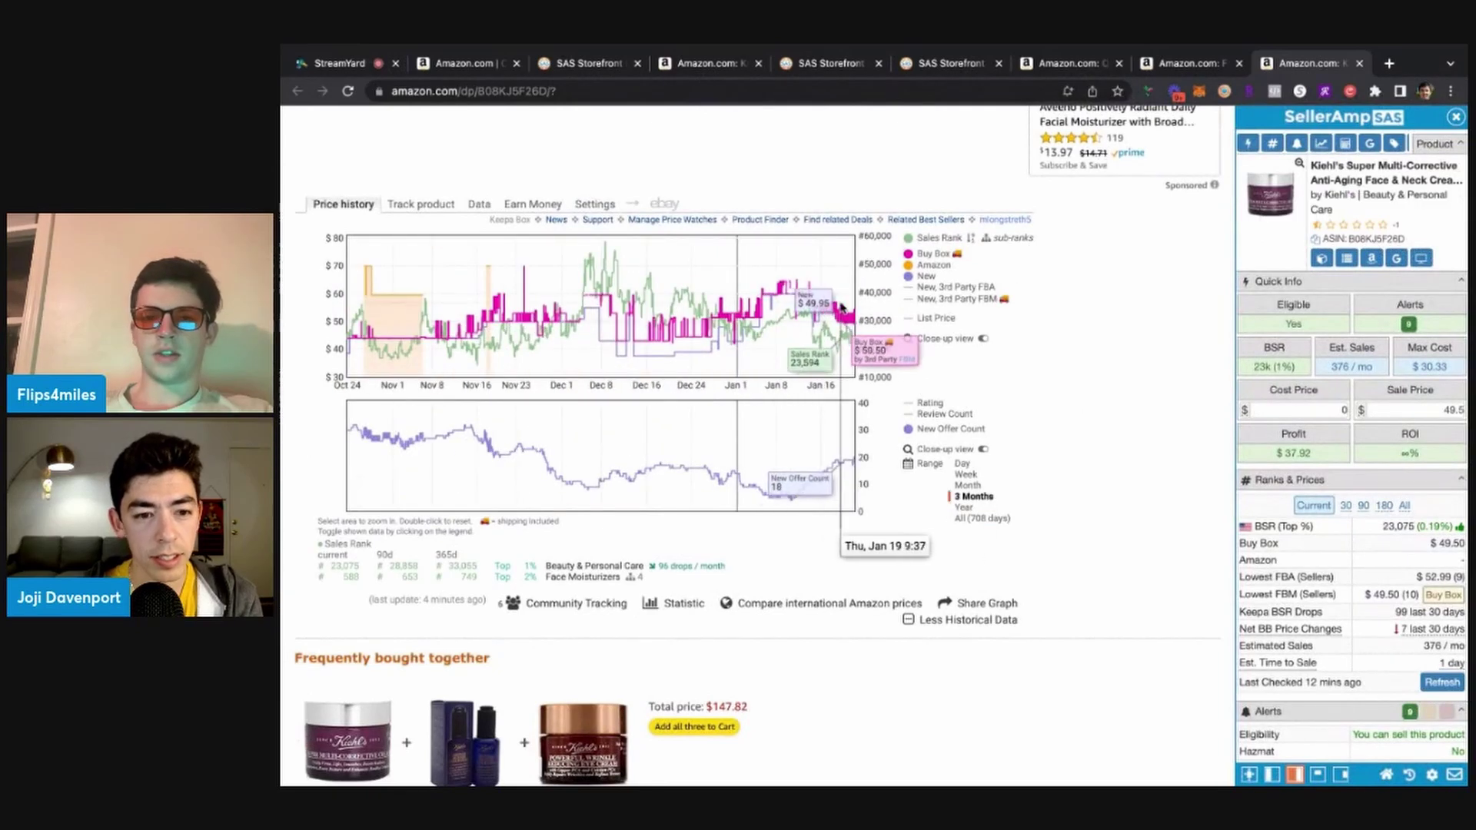
scroll(850, 311, up, 15)
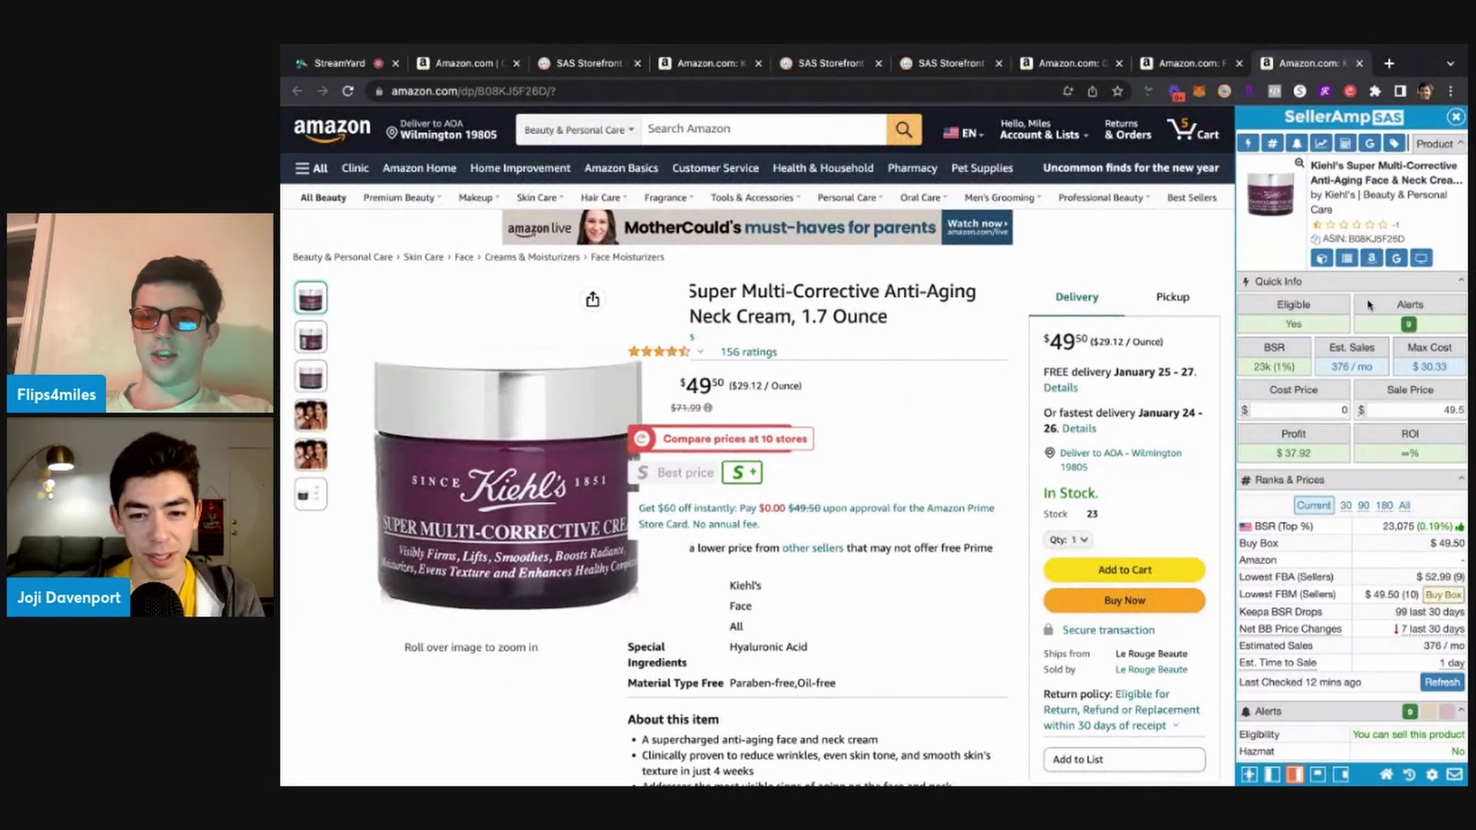
Google the Kiehl's cream title, open Beautyco's $29.99 listing, and return to Amazon
click(1396, 258)
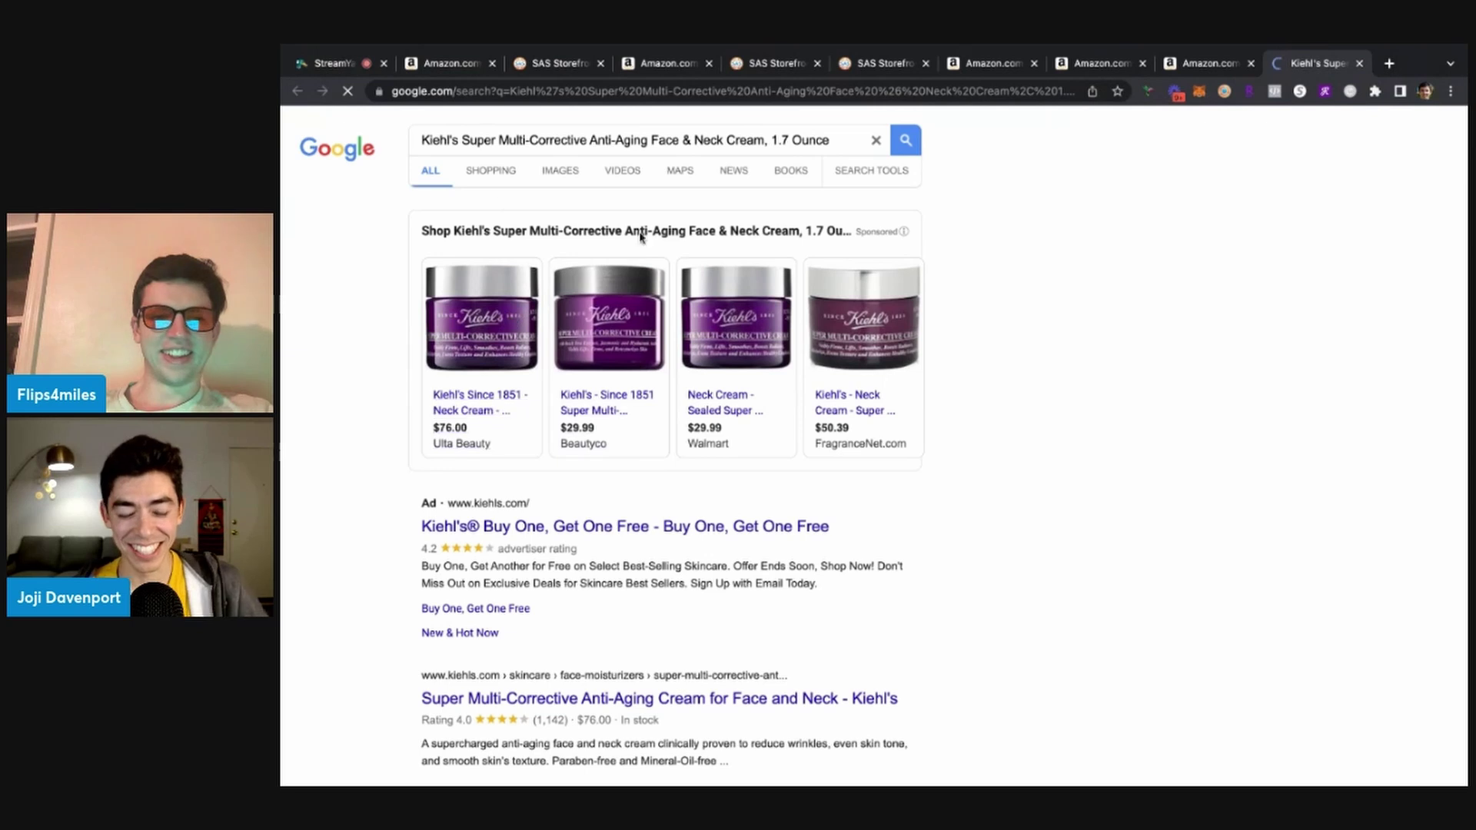
scroll(597, 388, up, 5)
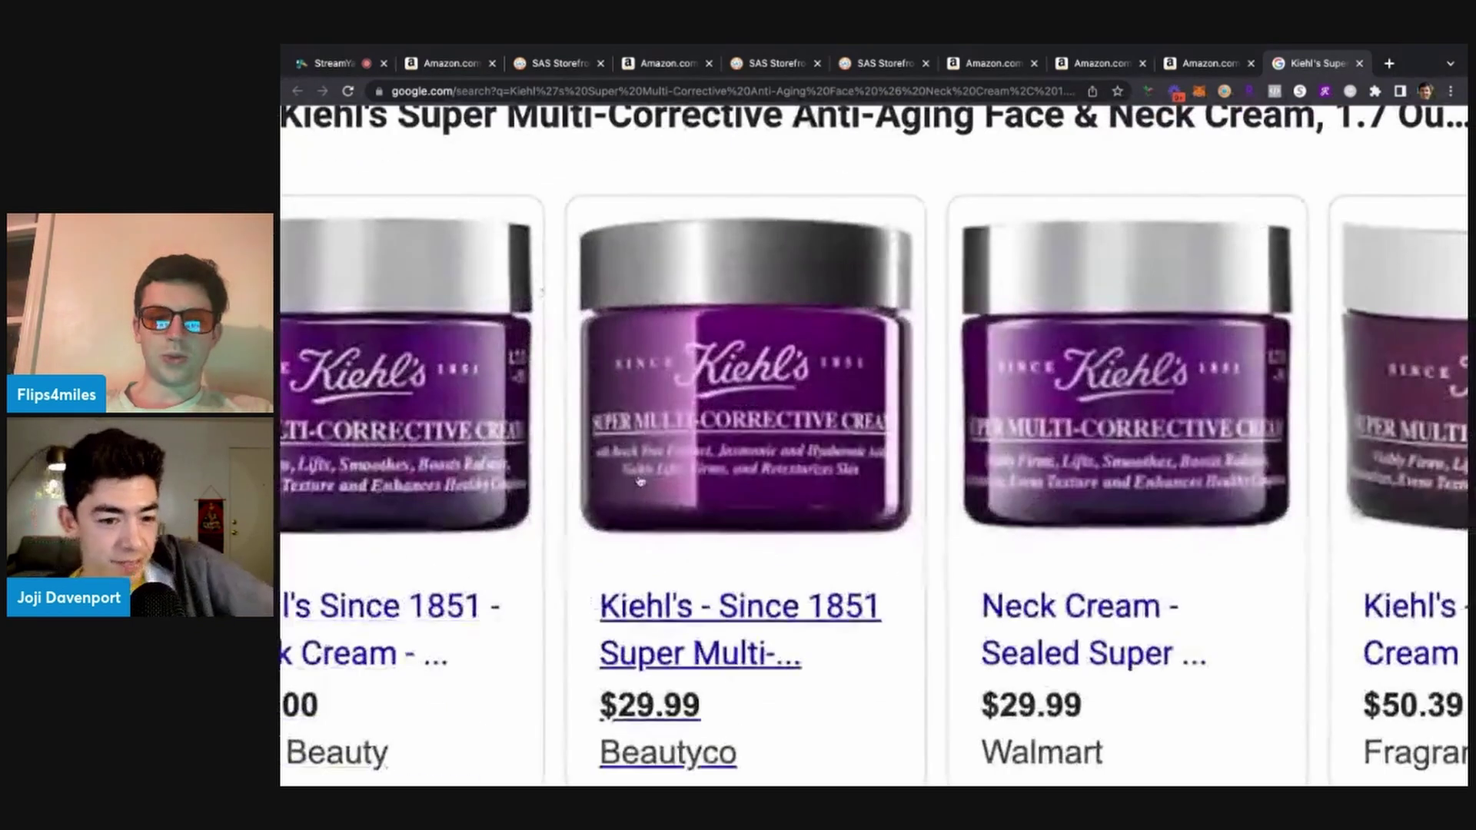
click(699, 605)
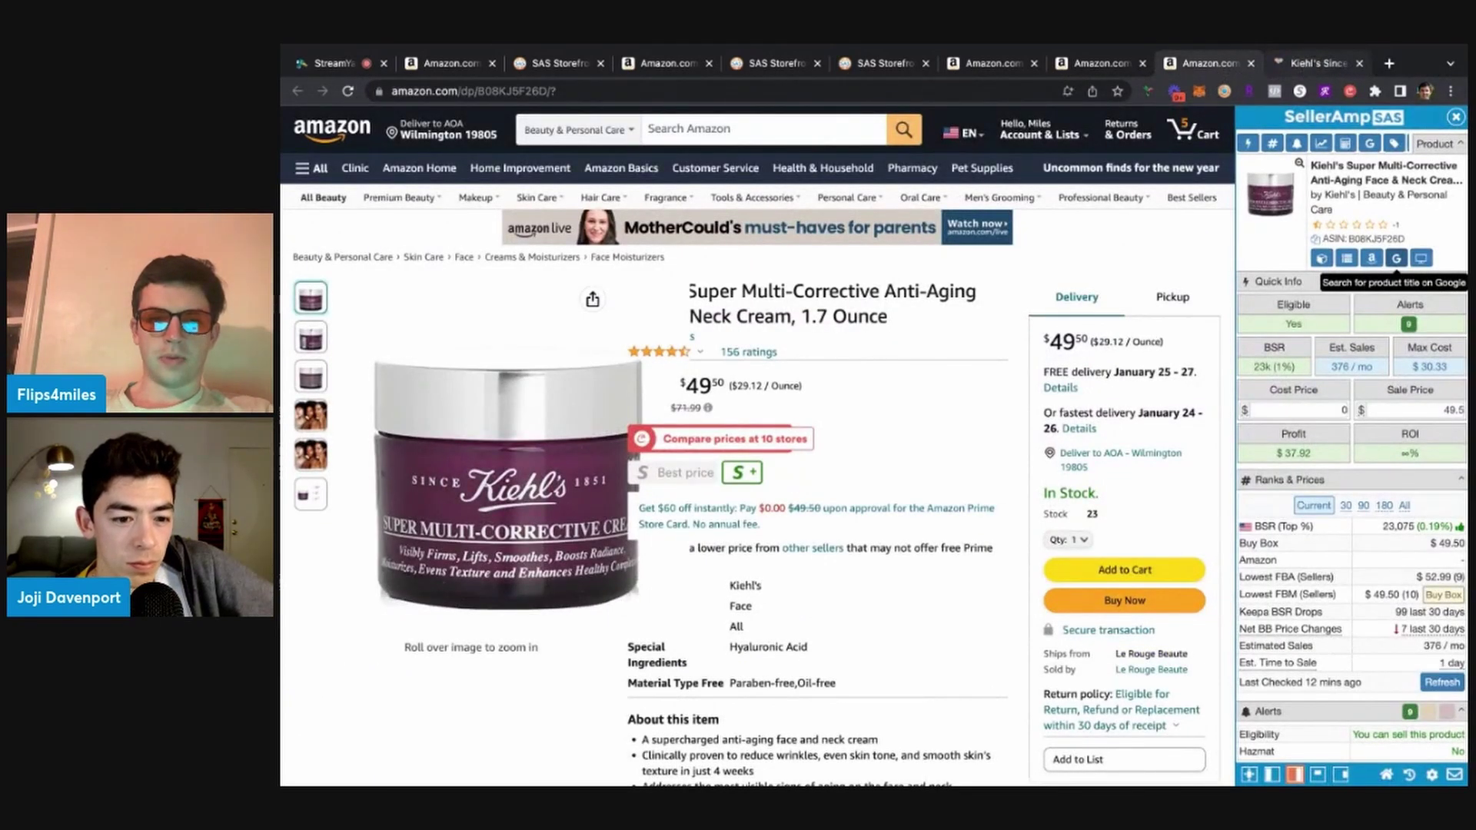
key(ctrl+Tab)
scroll(1153, 355, down, 2)
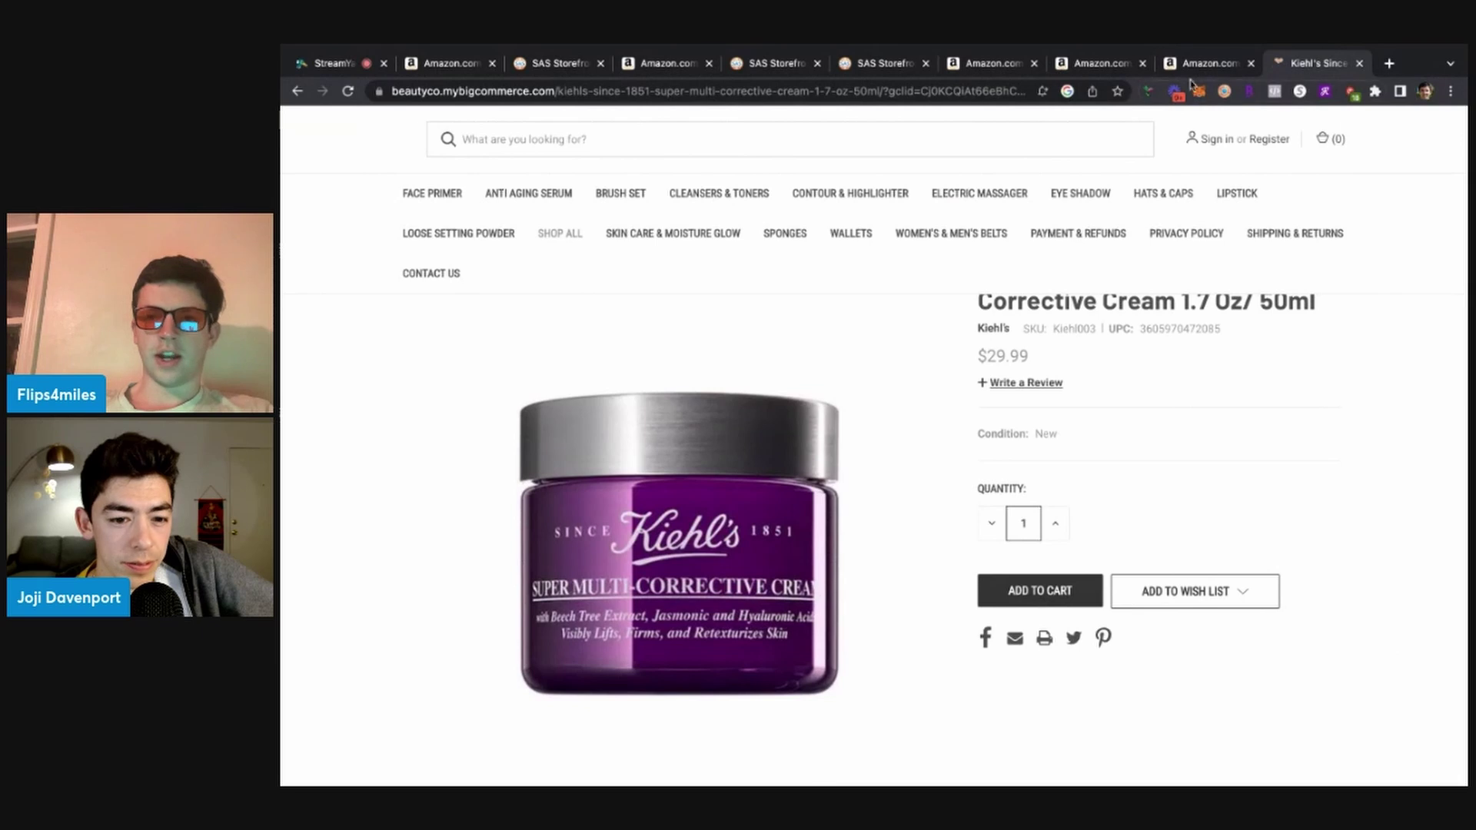
scroll(1175, 169, up, 2)
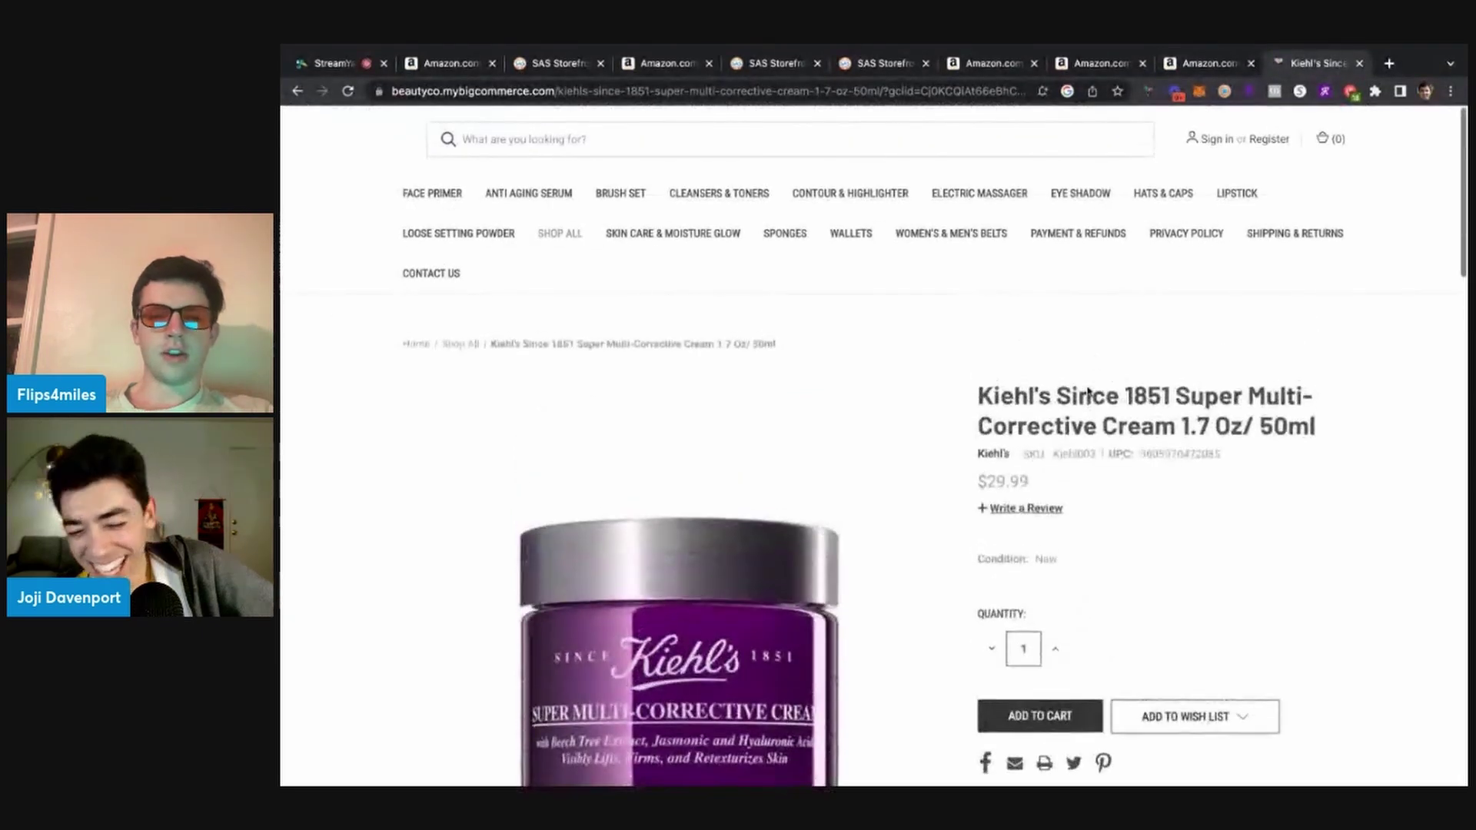
key(ctrl+shift+Tab)
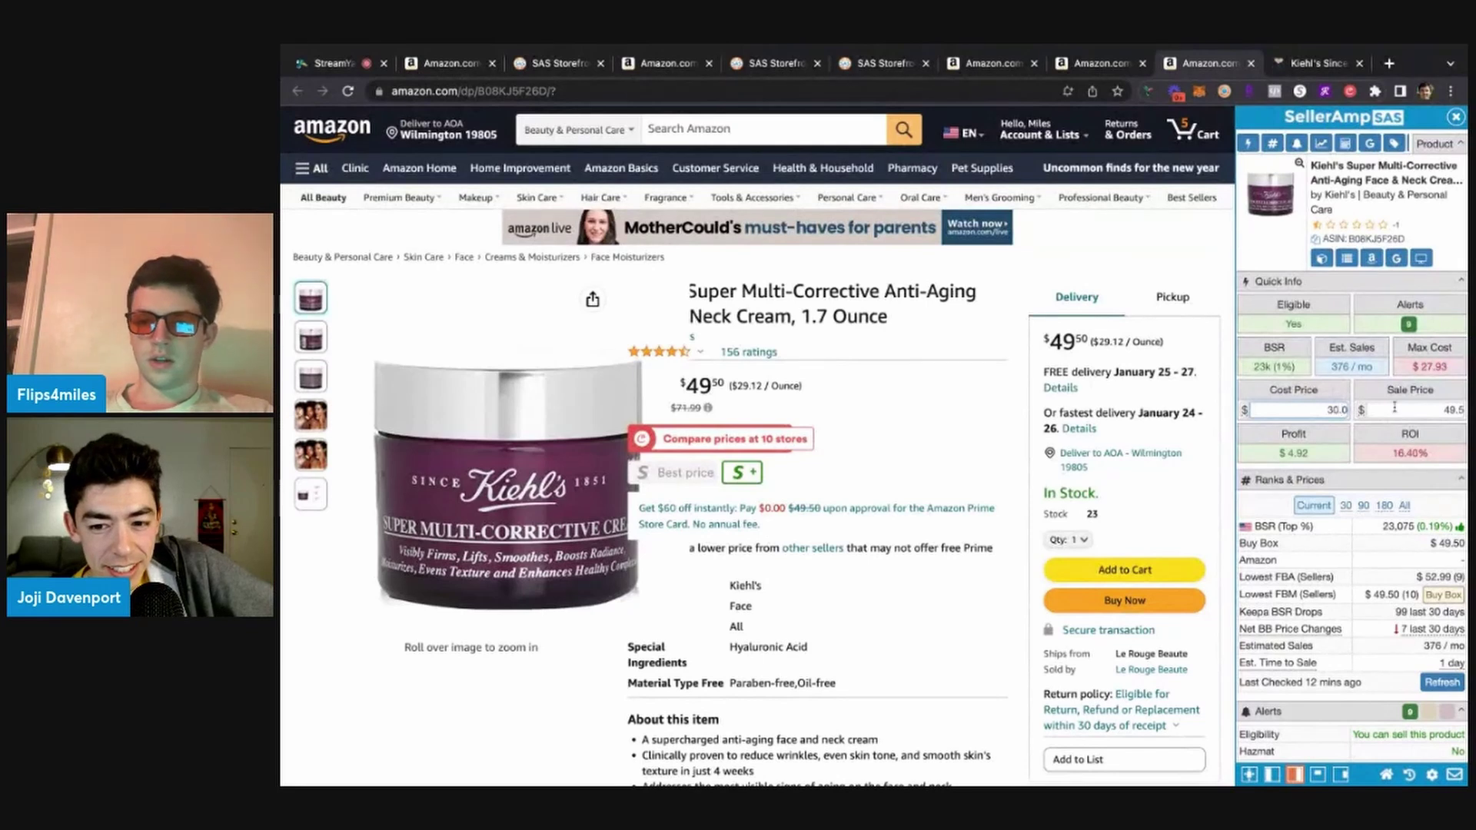
Review the Kiehl's cream's Ships from / Sold by details and SellerAmp Offers table
mouse_move(1321, 259)
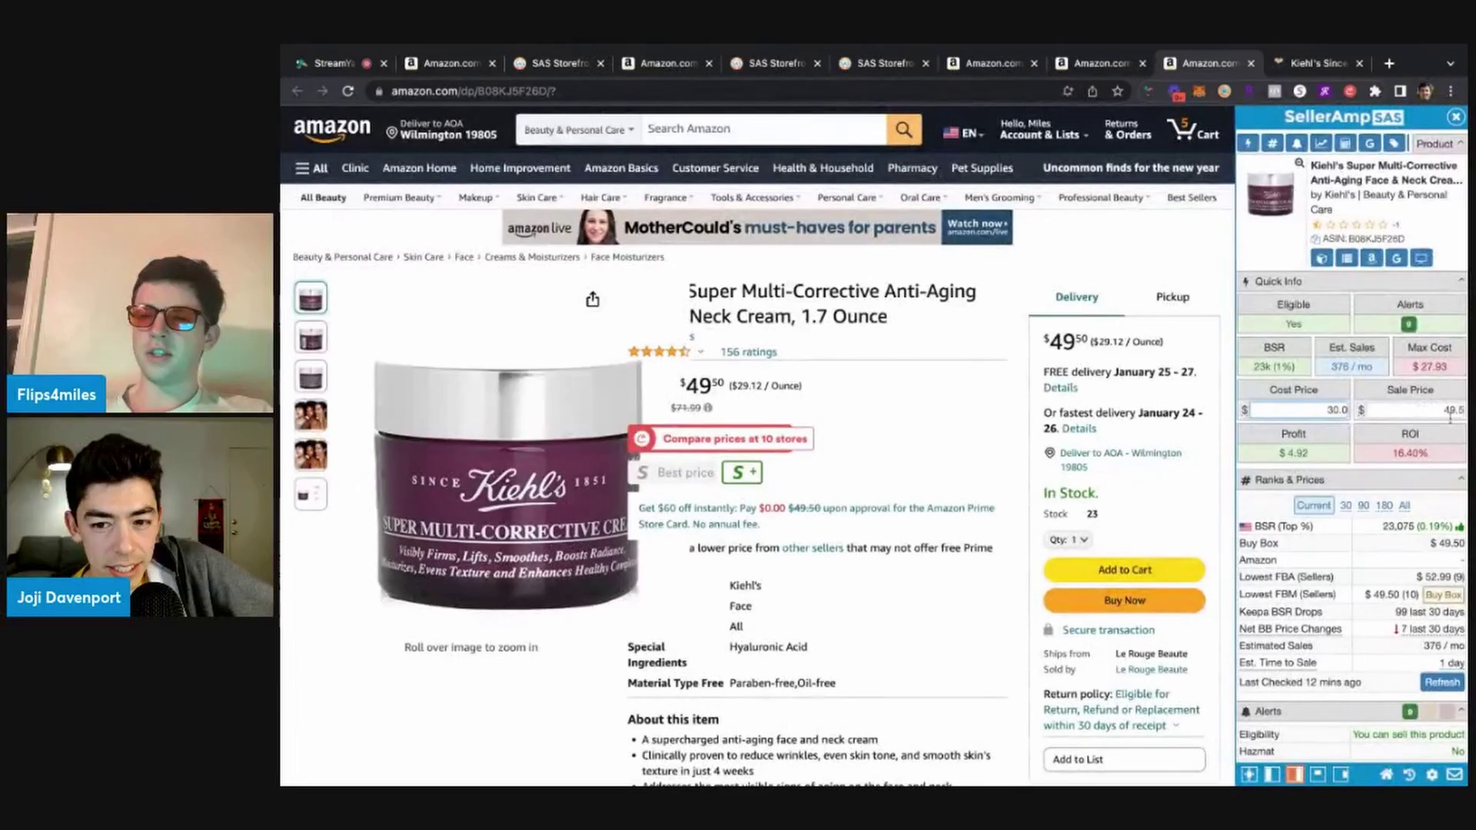
scroll(1163, 435, down, 1)
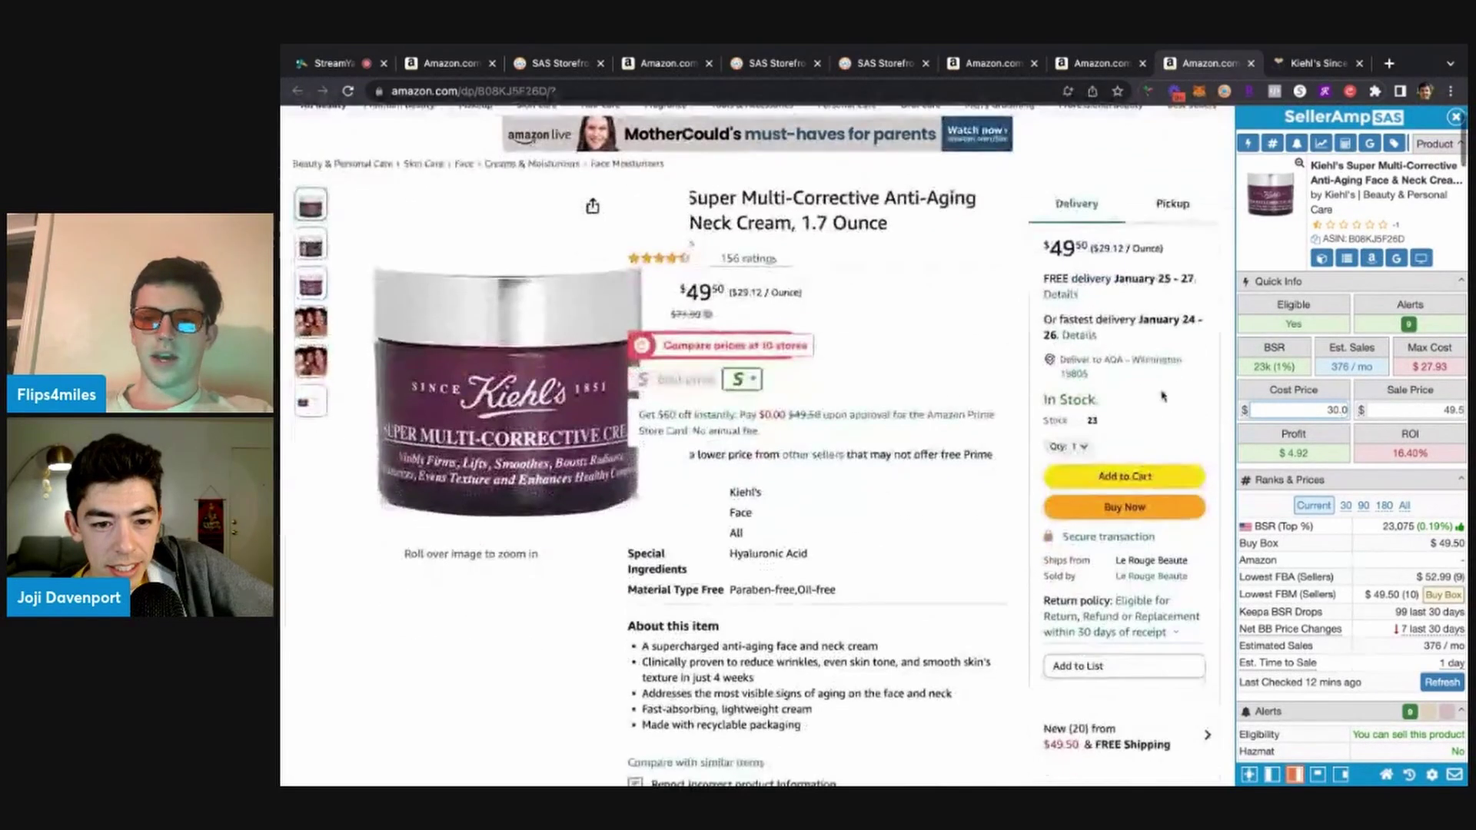
scroll(1195, 586, up, 5)
drag(1196, 577, 1196, 580)
scroll(1061, 472, down, 5)
scroll(1376, 431, down, 5)
scroll(1424, 432, up, 5)
scroll(1424, 433, up, 3)
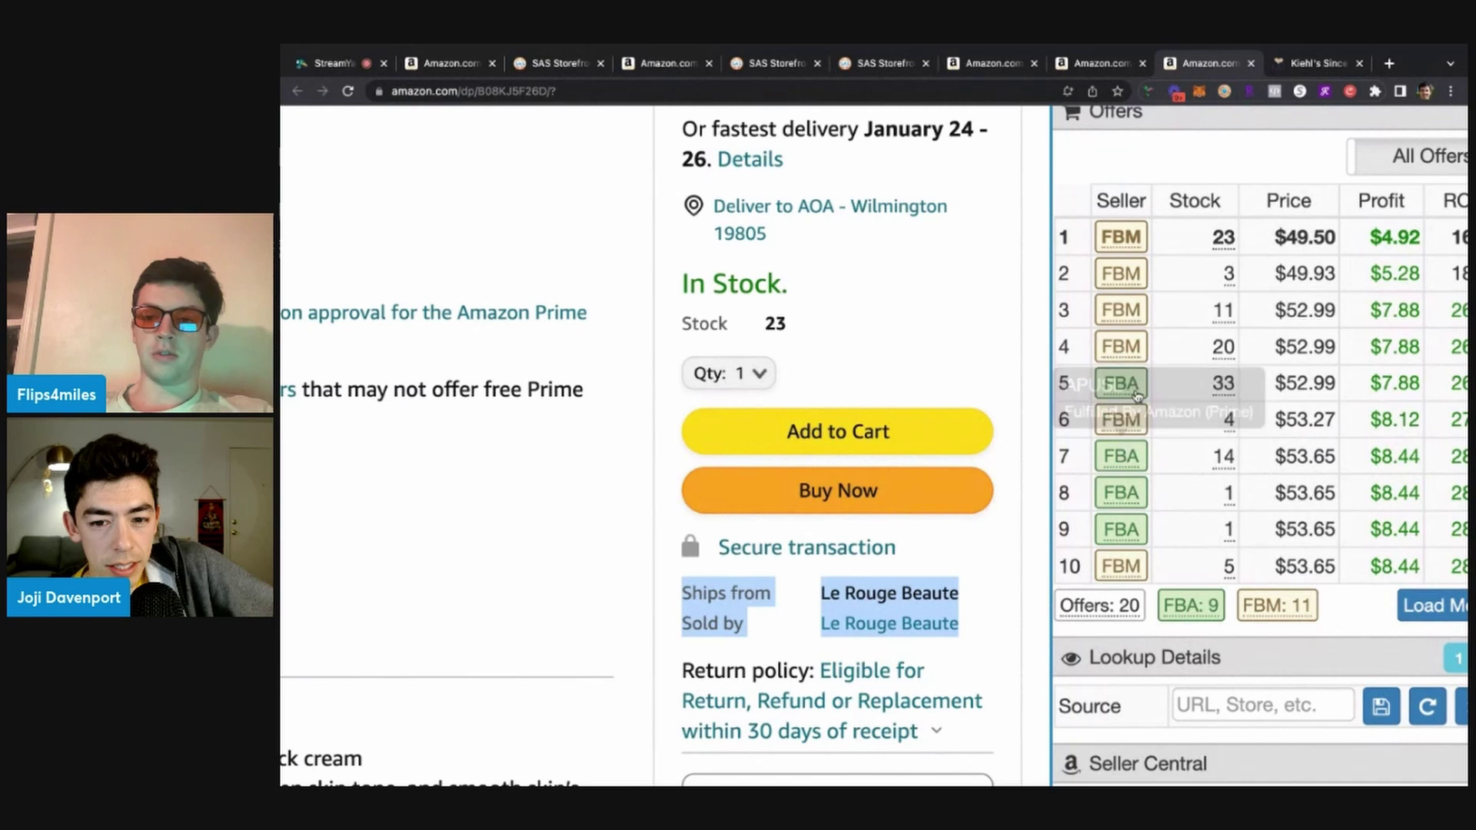
scroll(1341, 315, down, 5)
scroll(1352, 346, up, 10)
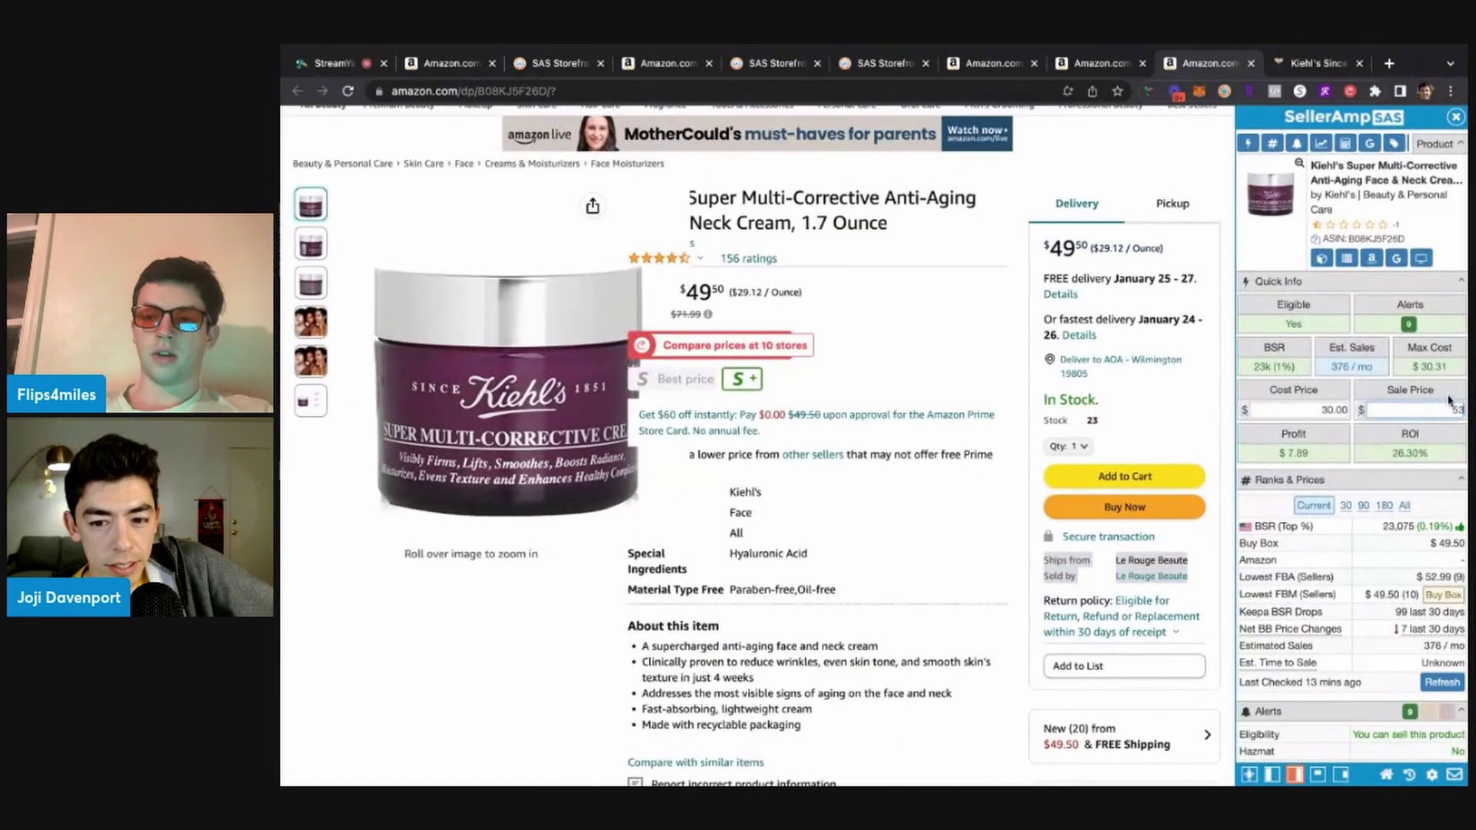
scroll(1445, 396, up, 5)
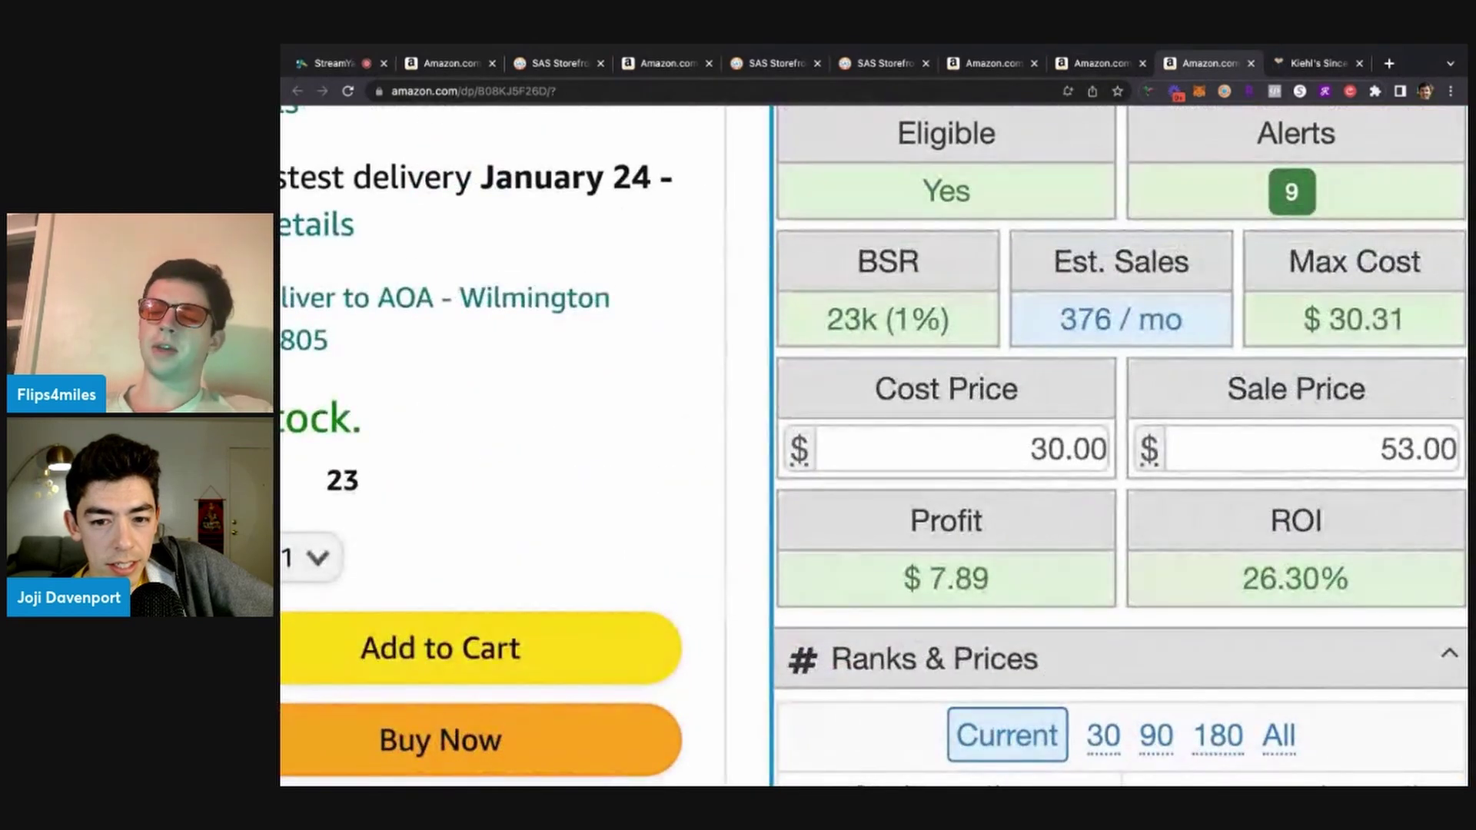
scroll(1327, 107, down, 5)
Recheck Beautyco's $29.99 Kiehl's page, find no RetailMeNot coupons, and return to Amazon
click(1311, 71)
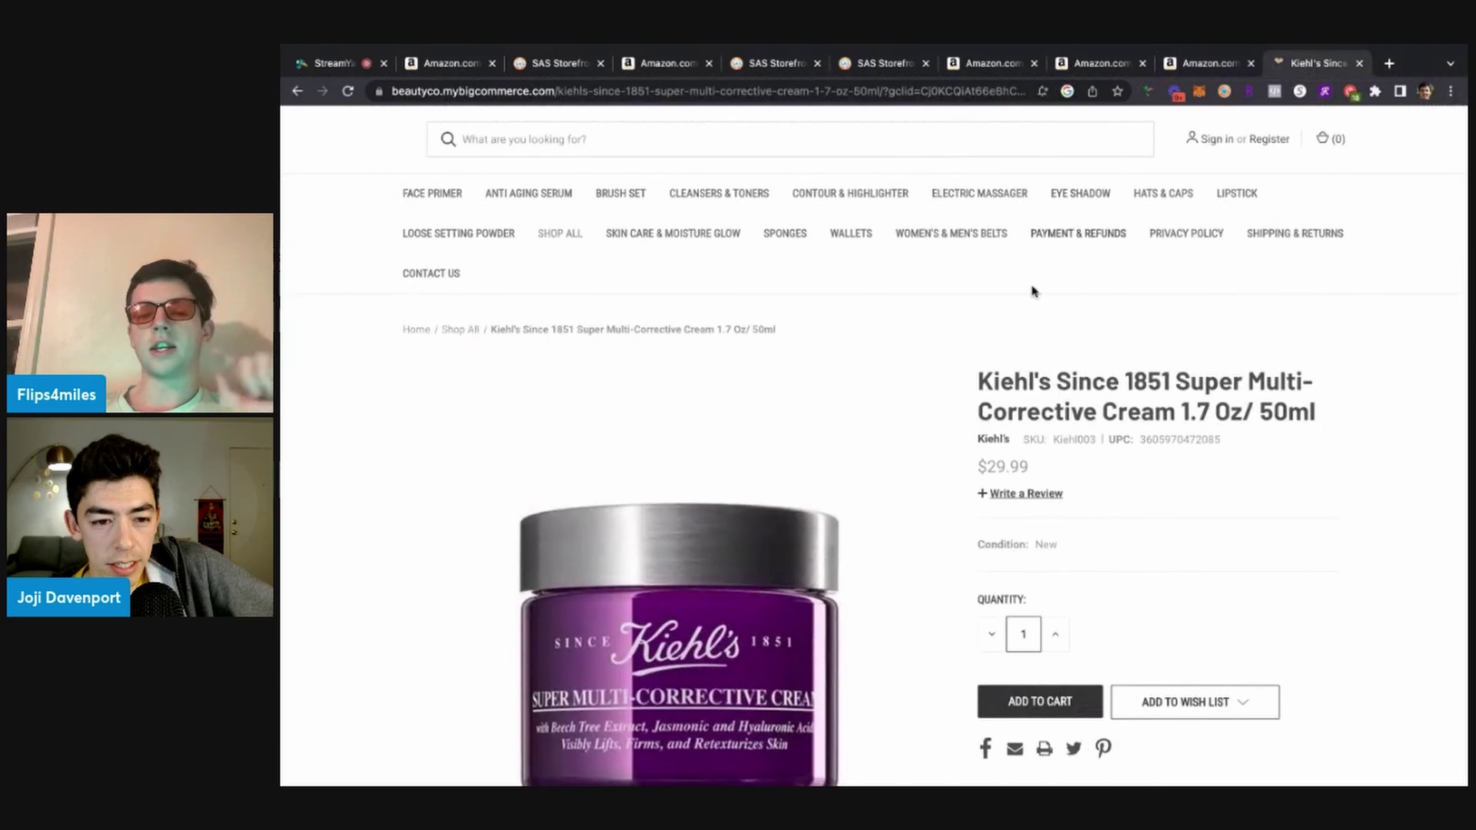
scroll(1202, 396, down, 2)
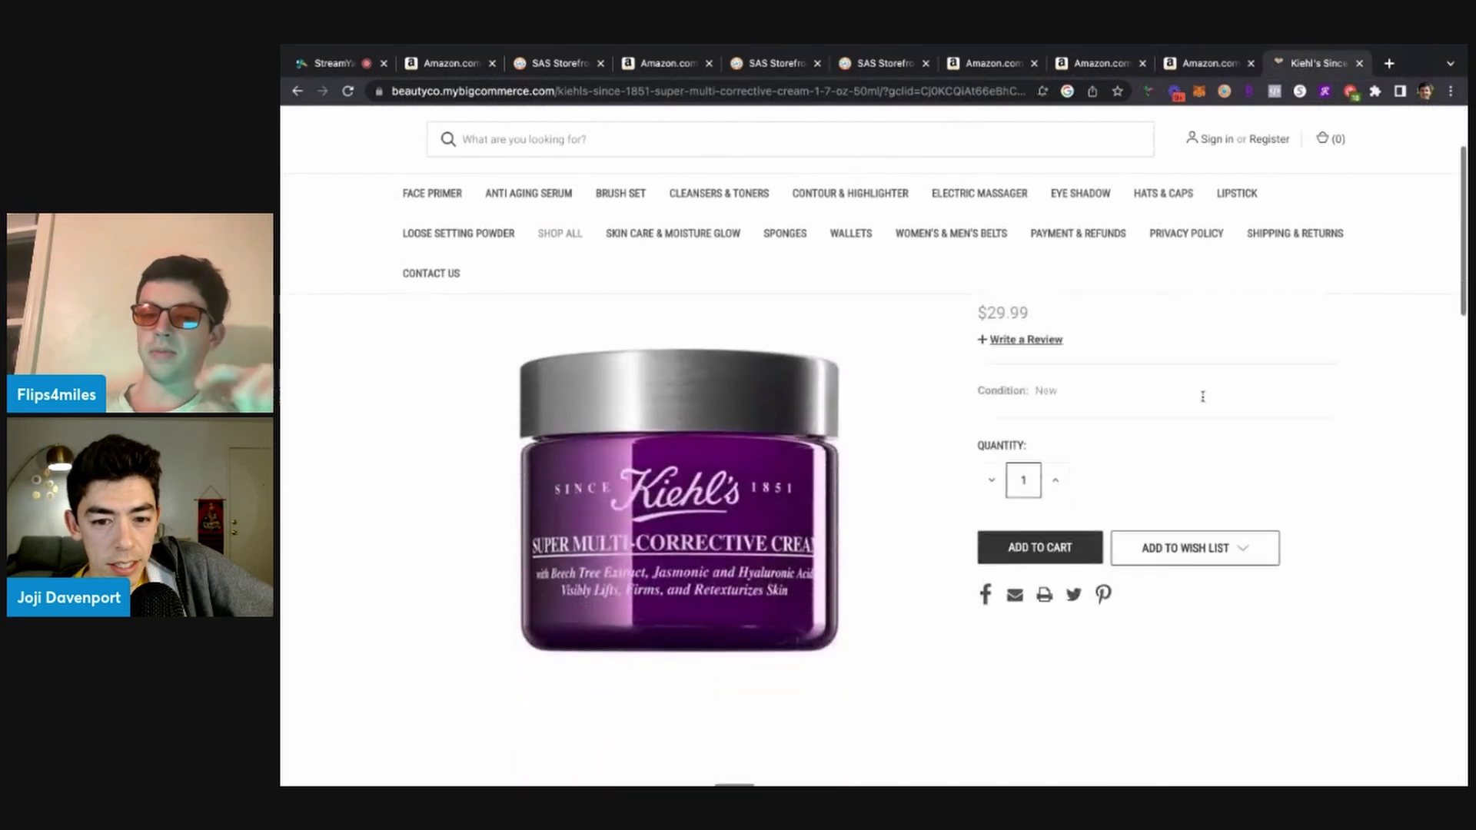
scroll(1202, 396, up, 1)
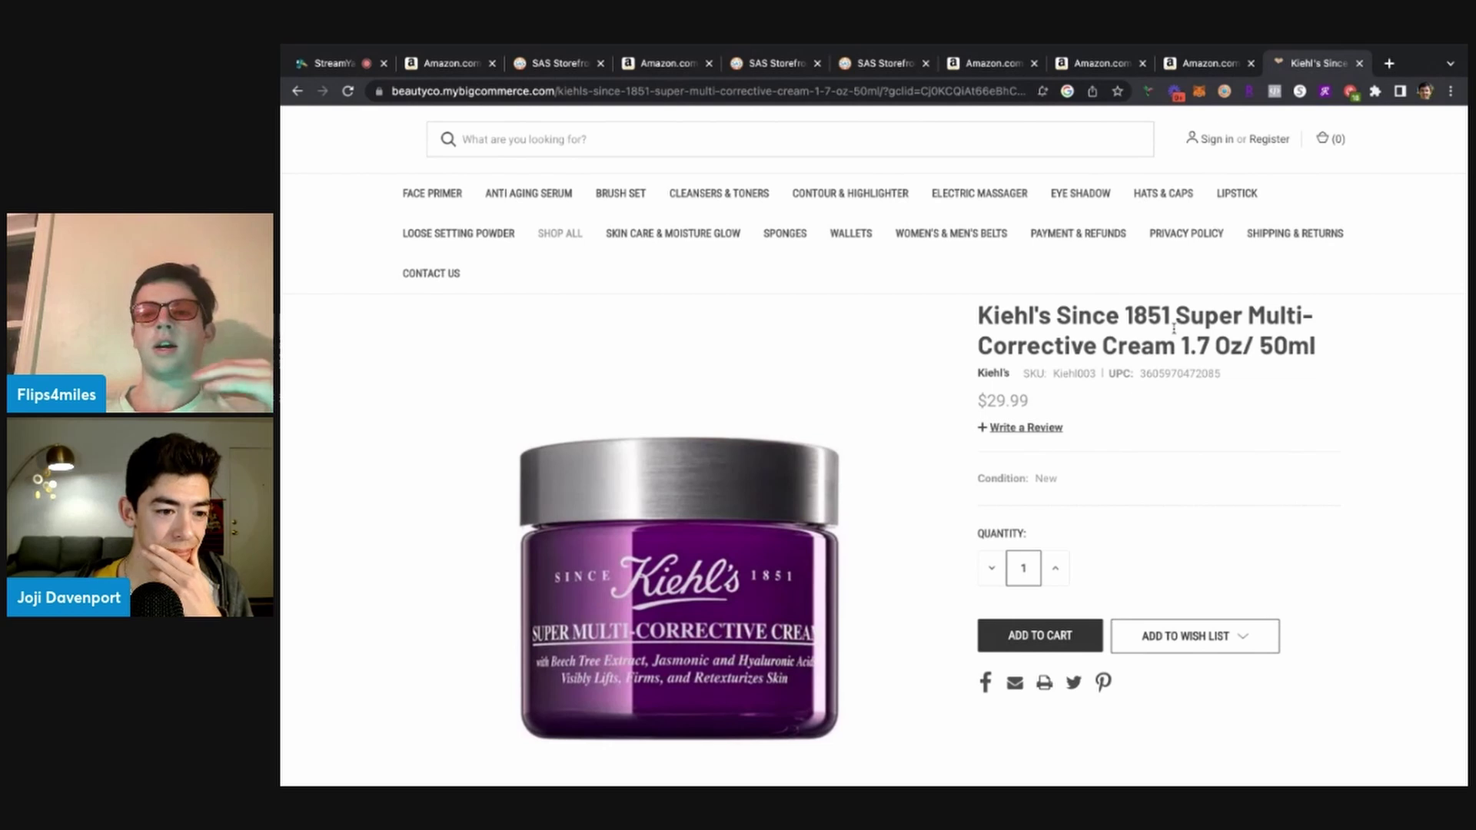
scroll(1173, 328, up, 1)
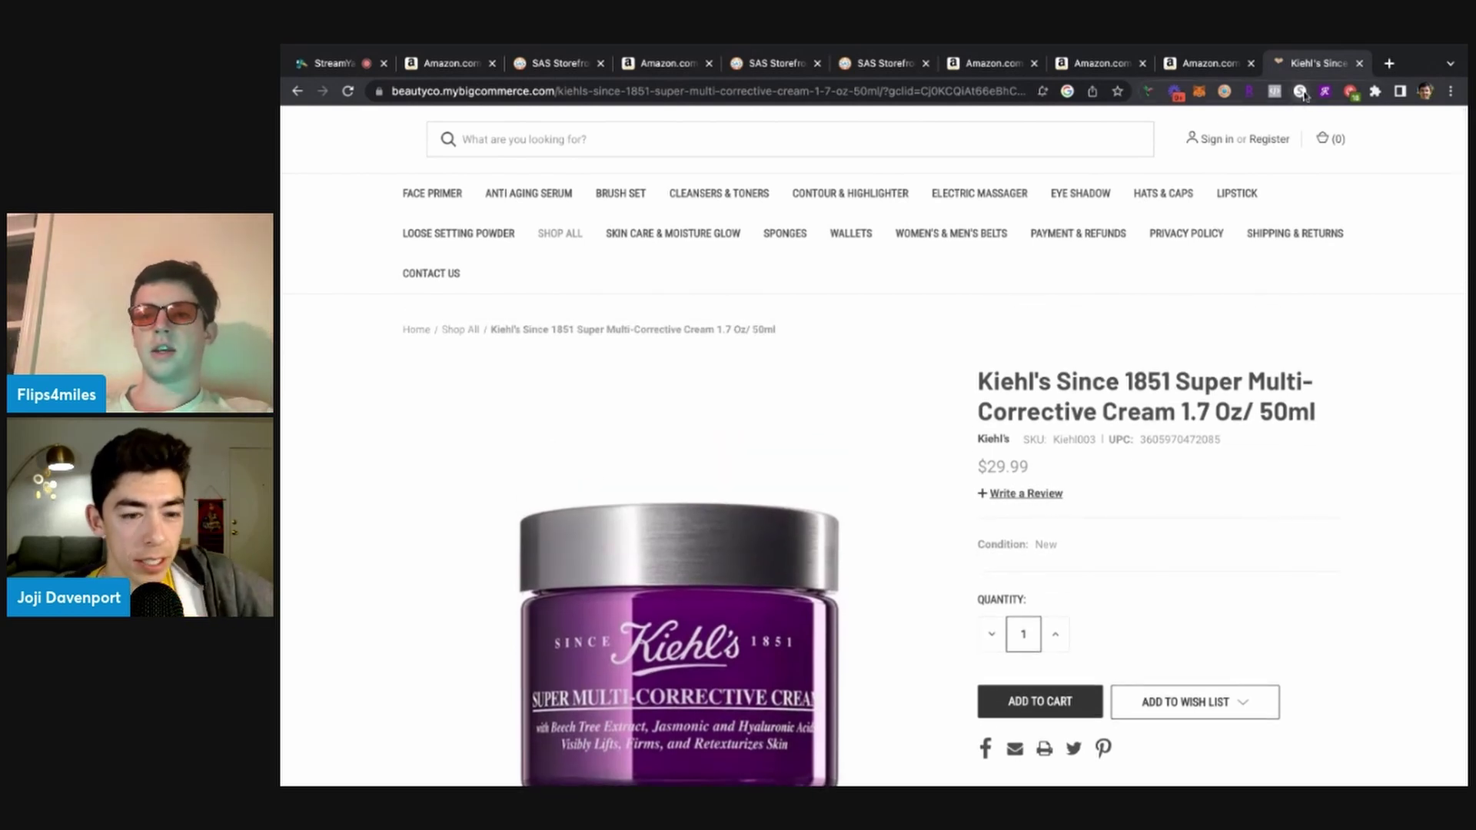
click(1322, 92)
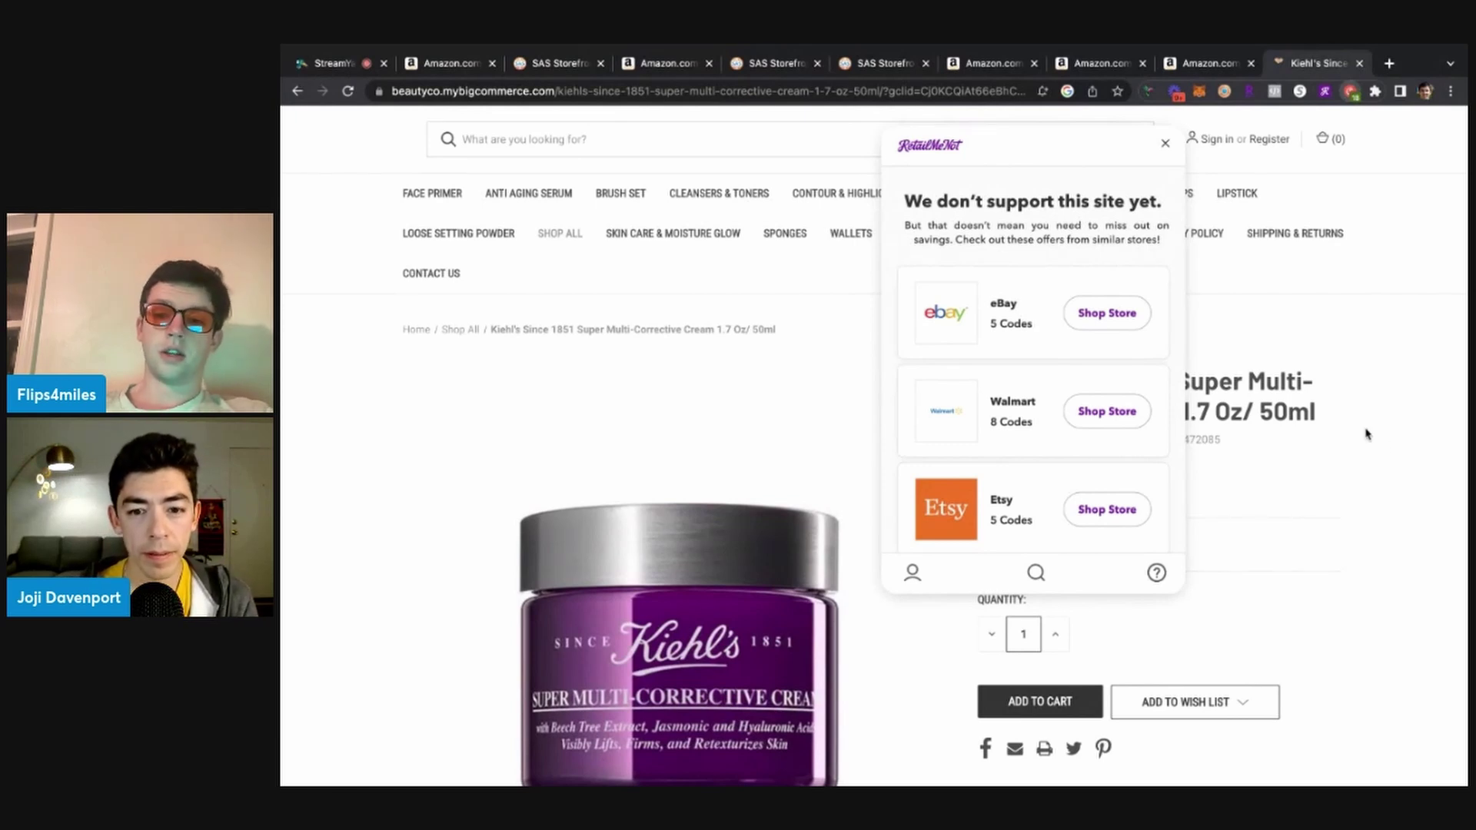
click(1211, 63)
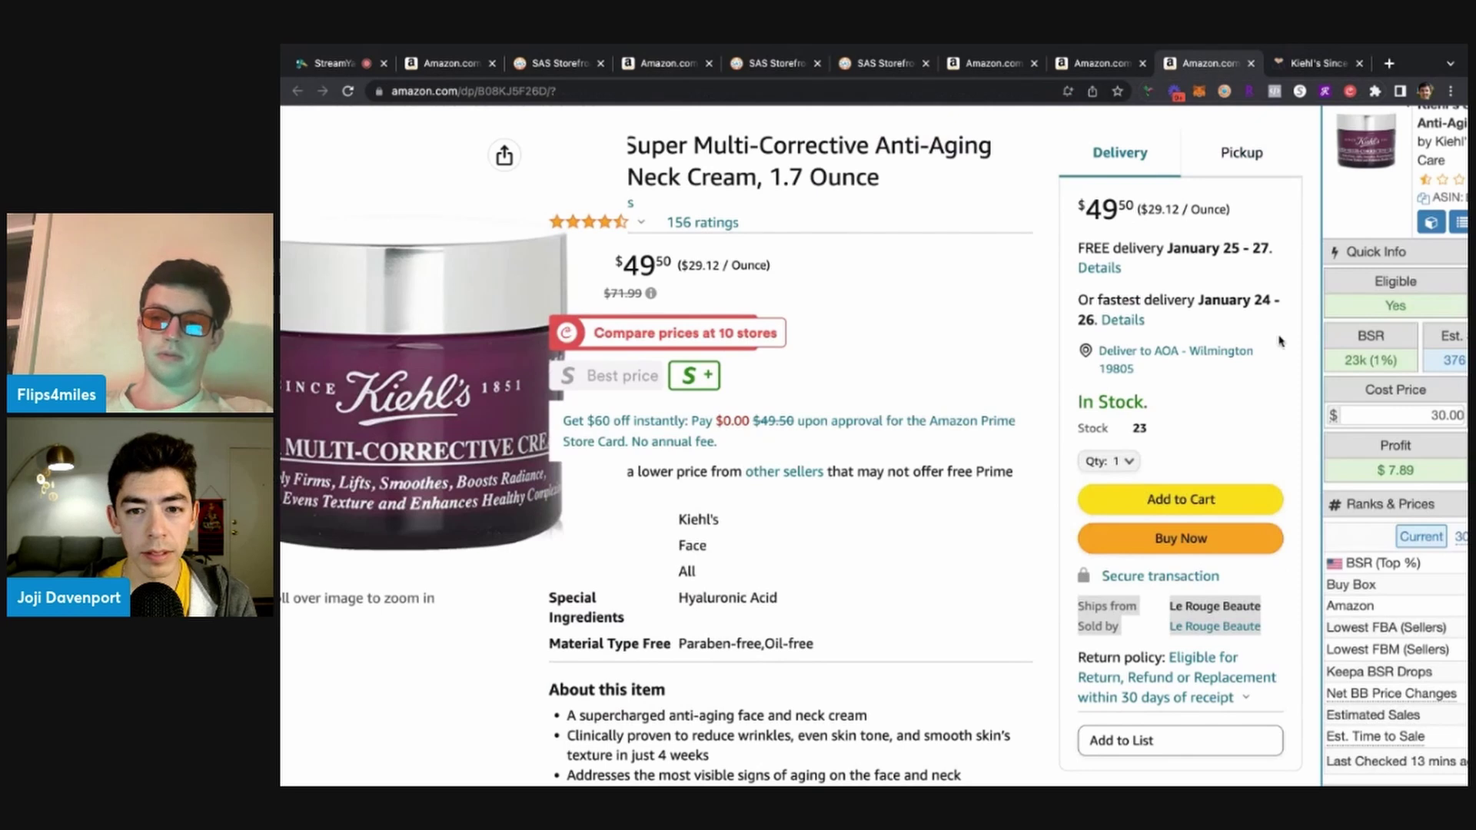
Select the 30.00 cost price, zoom out, and close the two Kiehl's tabs
drag(1282, 414, 1376, 413)
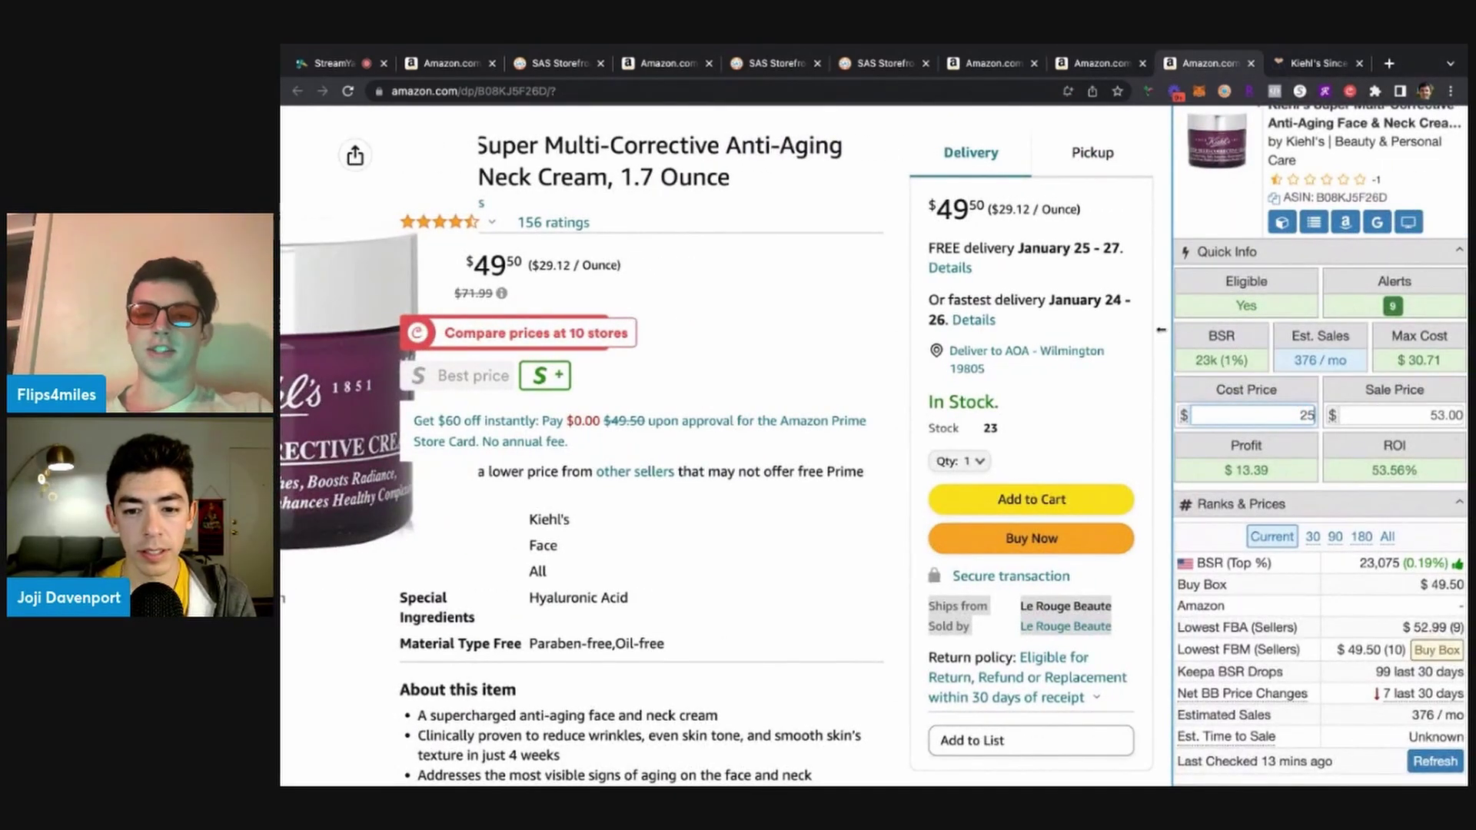
key(ctrl+minus)
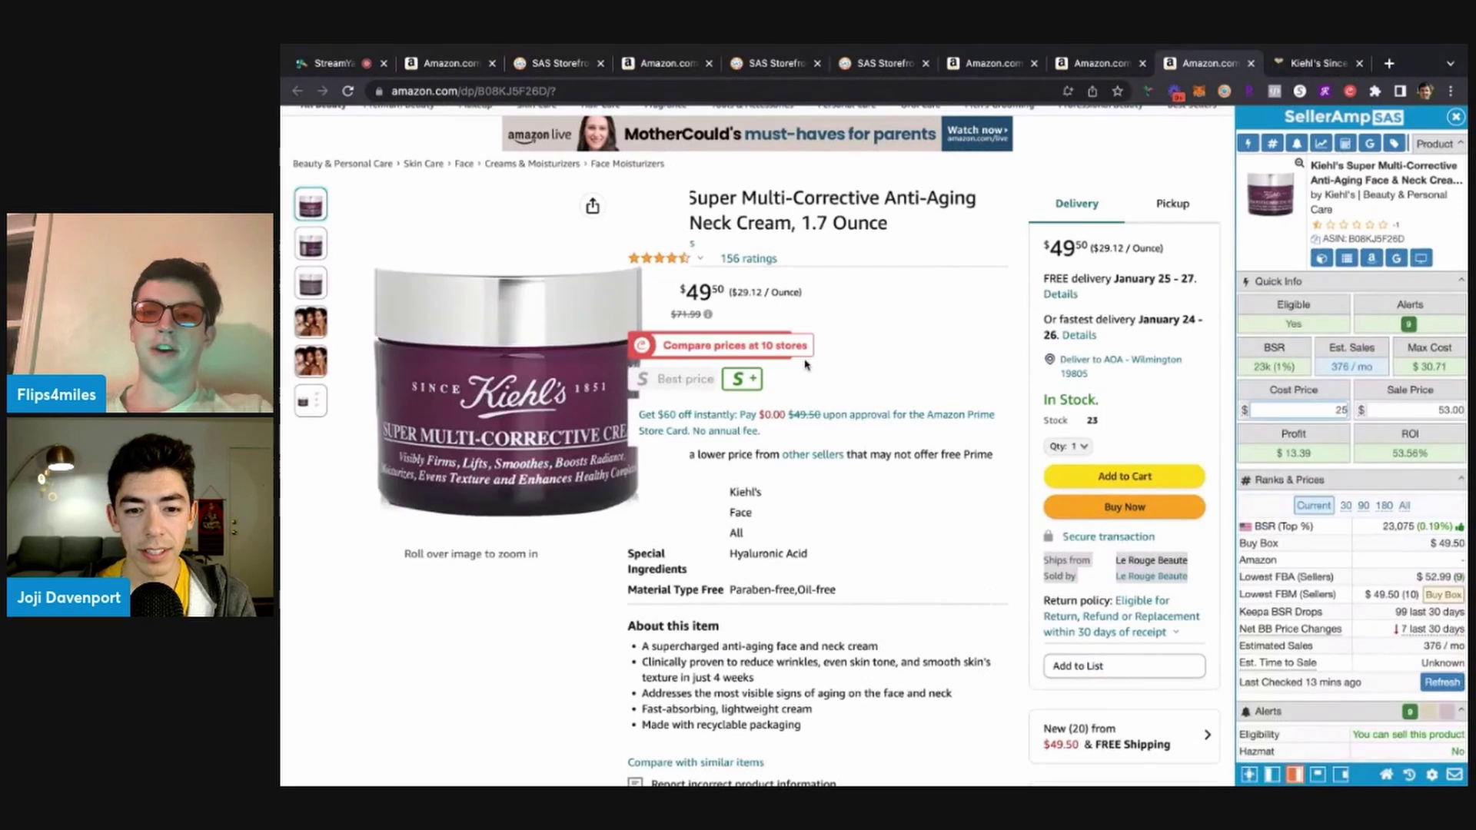
click(1252, 63)
click(1251, 63)
Inspect the FIXD OBD2 scanner's Keepa offer-count and price graph, narrowing it to early January
scroll(1015, 305, down, 10)
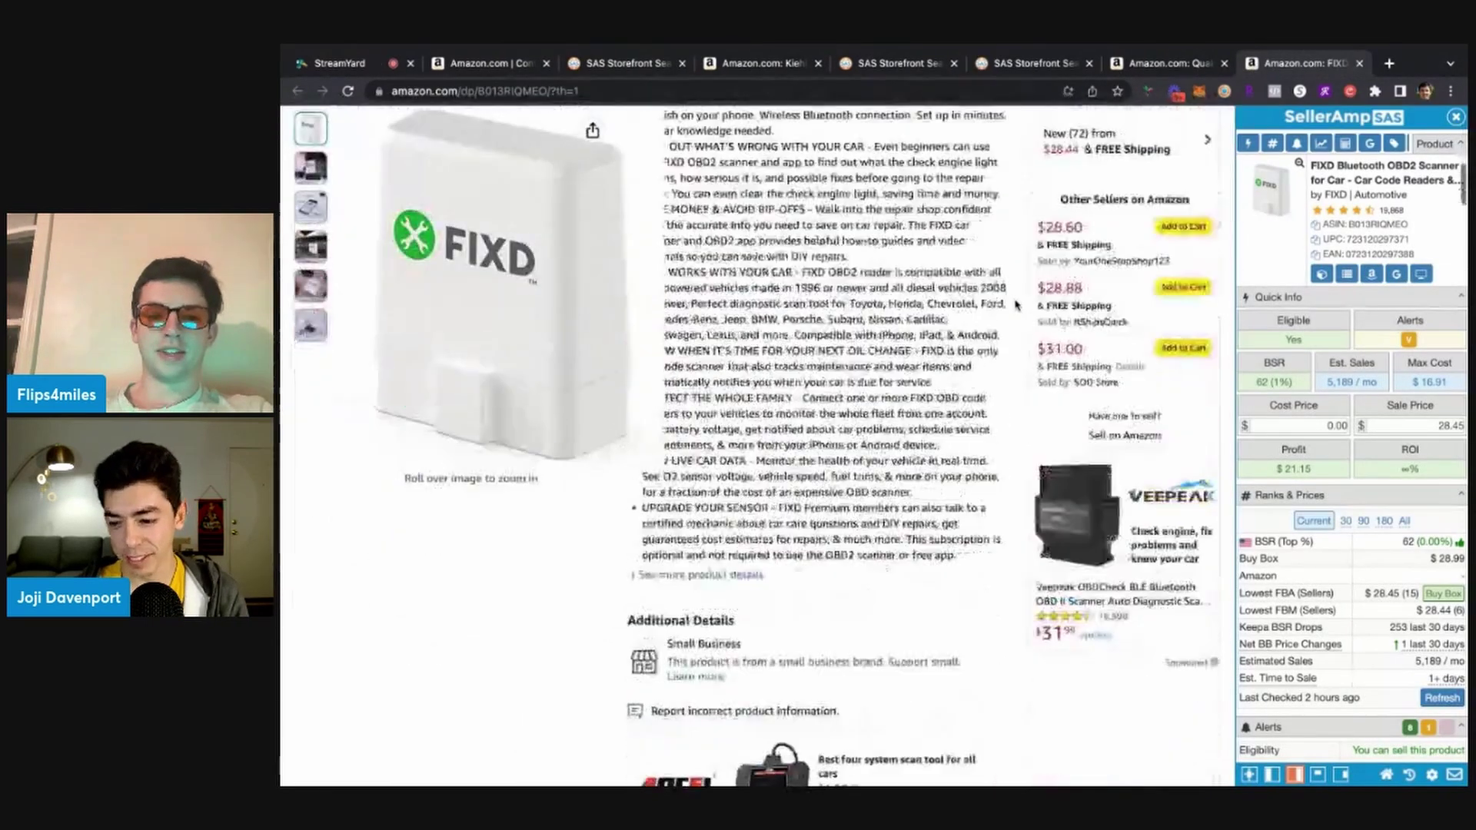
scroll(1014, 305, down, 10)
scroll(846, 354, up, 1)
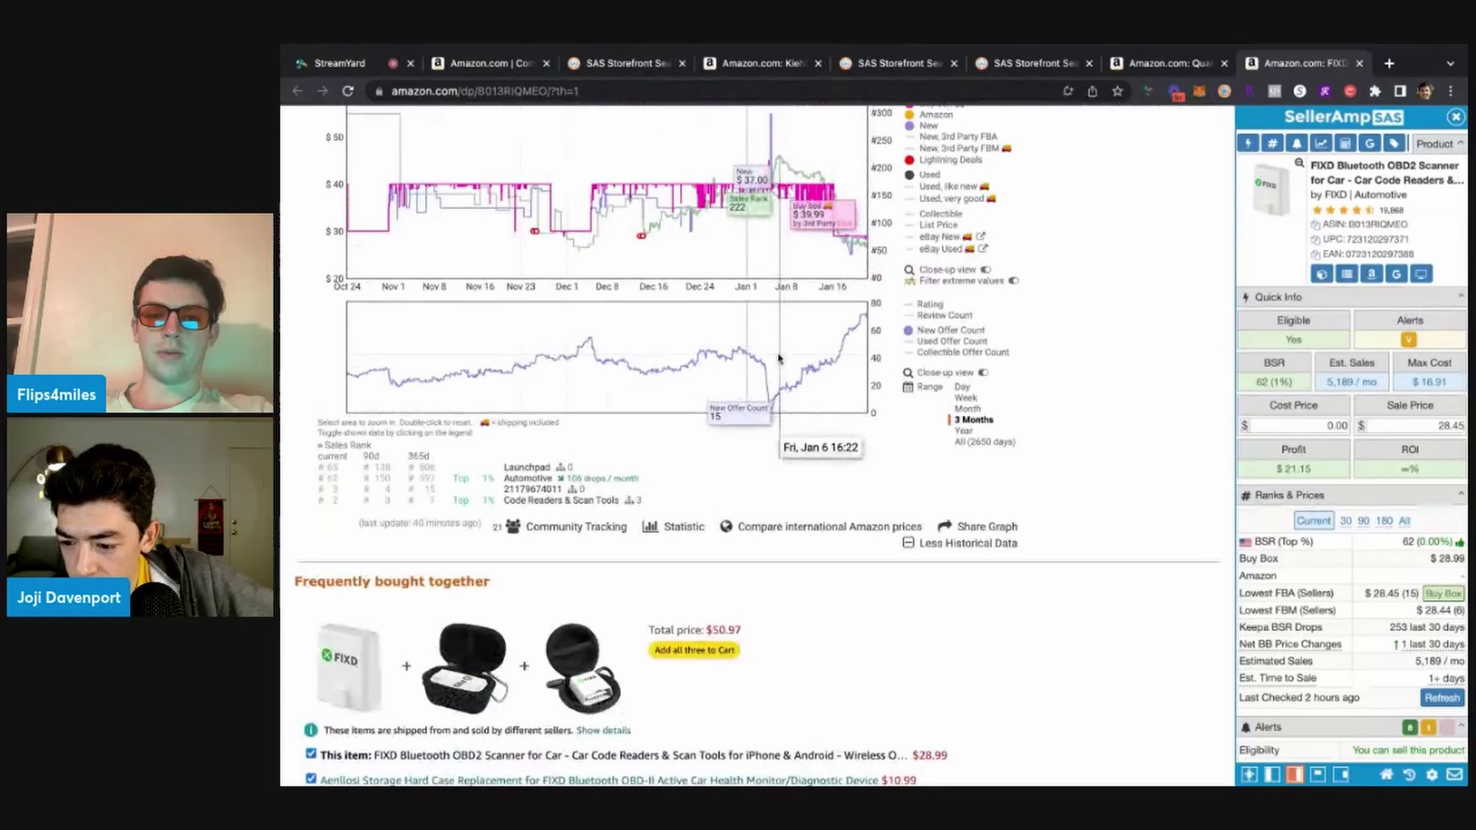
key(ctrl+0)
scroll(749, 398, up, 2)
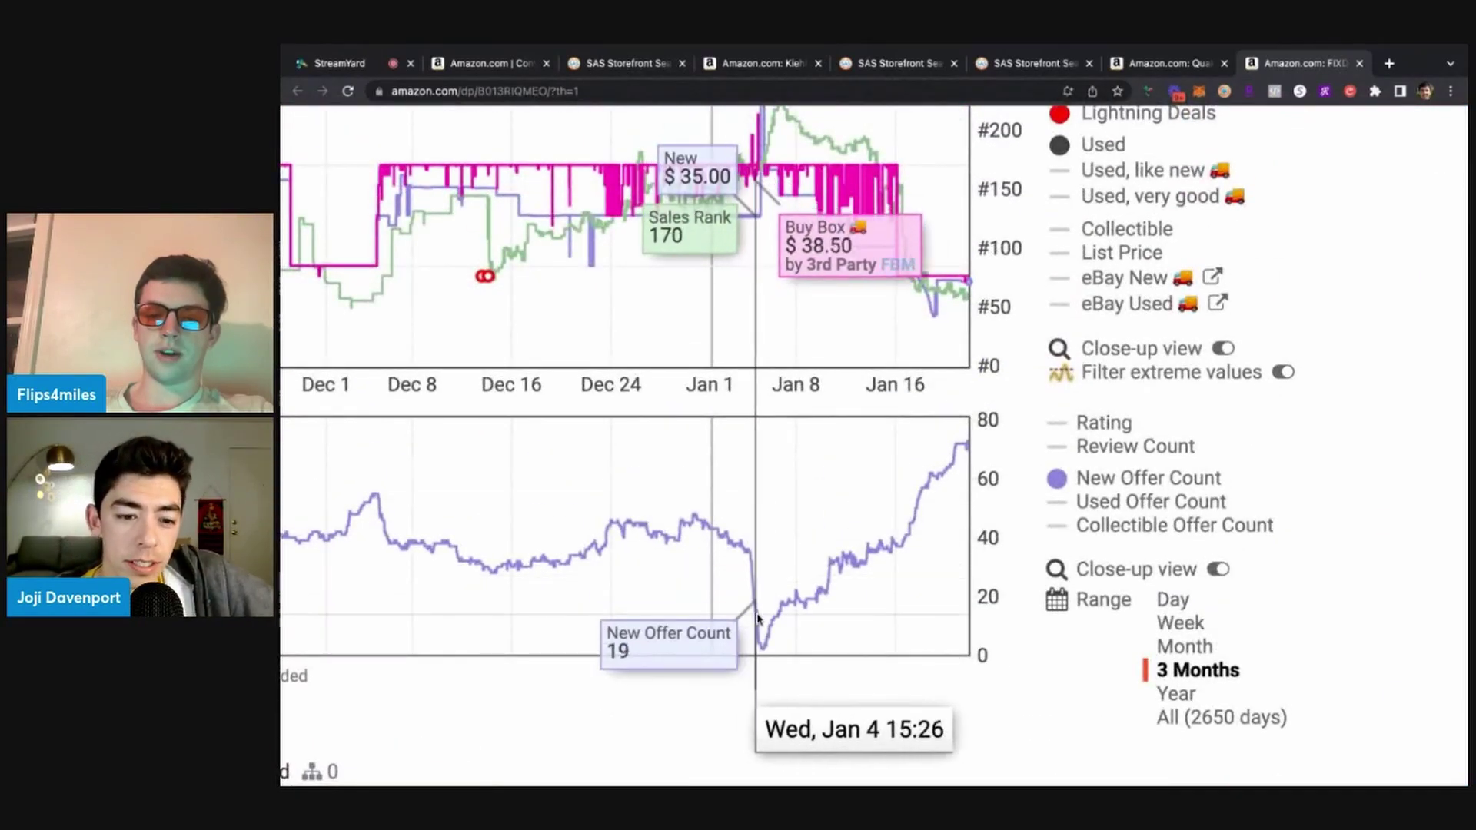
key(ctrl+plus)
key(ctrl+plus)
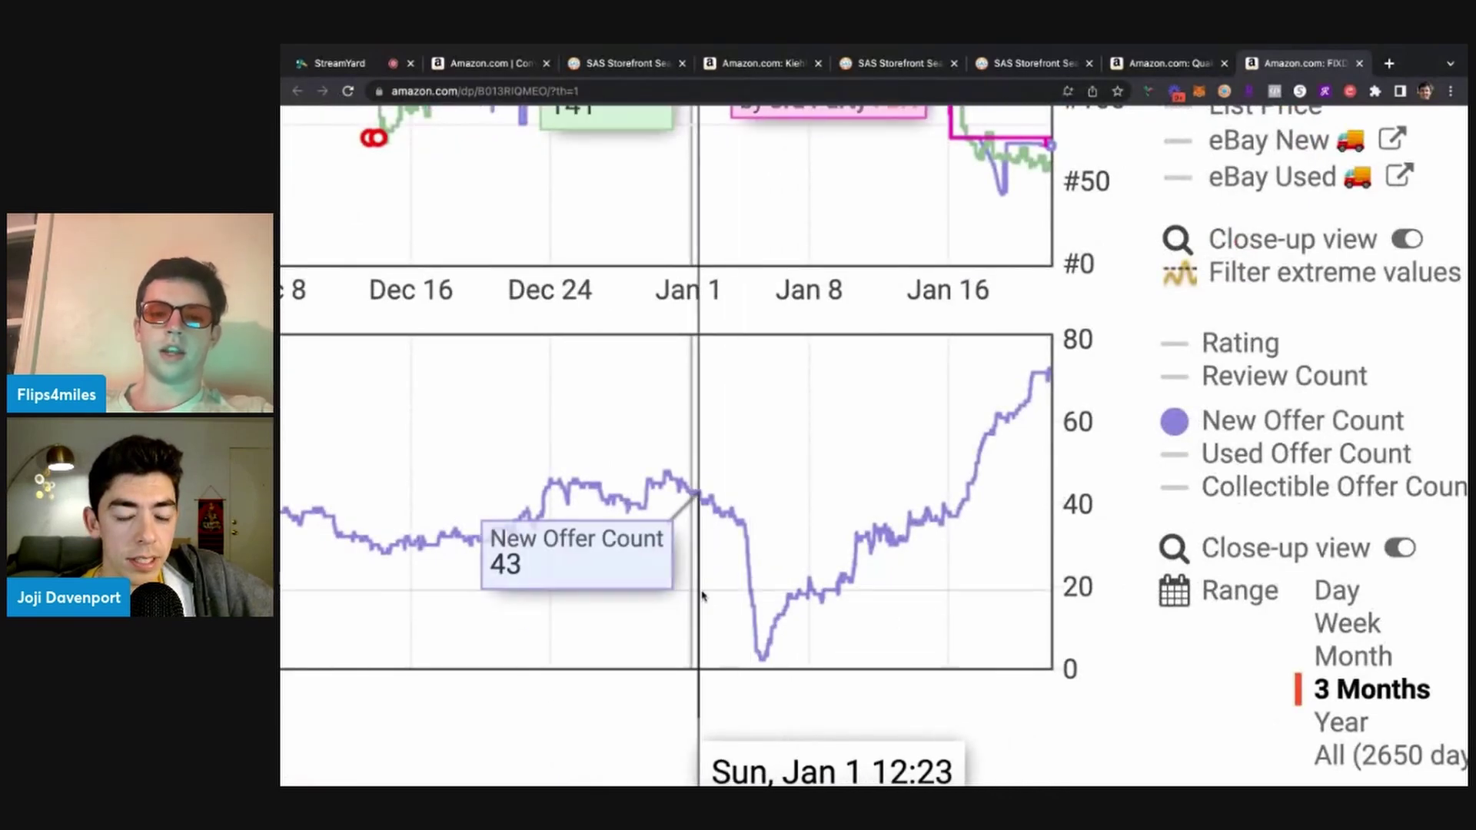
drag(692, 538, 889, 607)
key(ctrl+0)
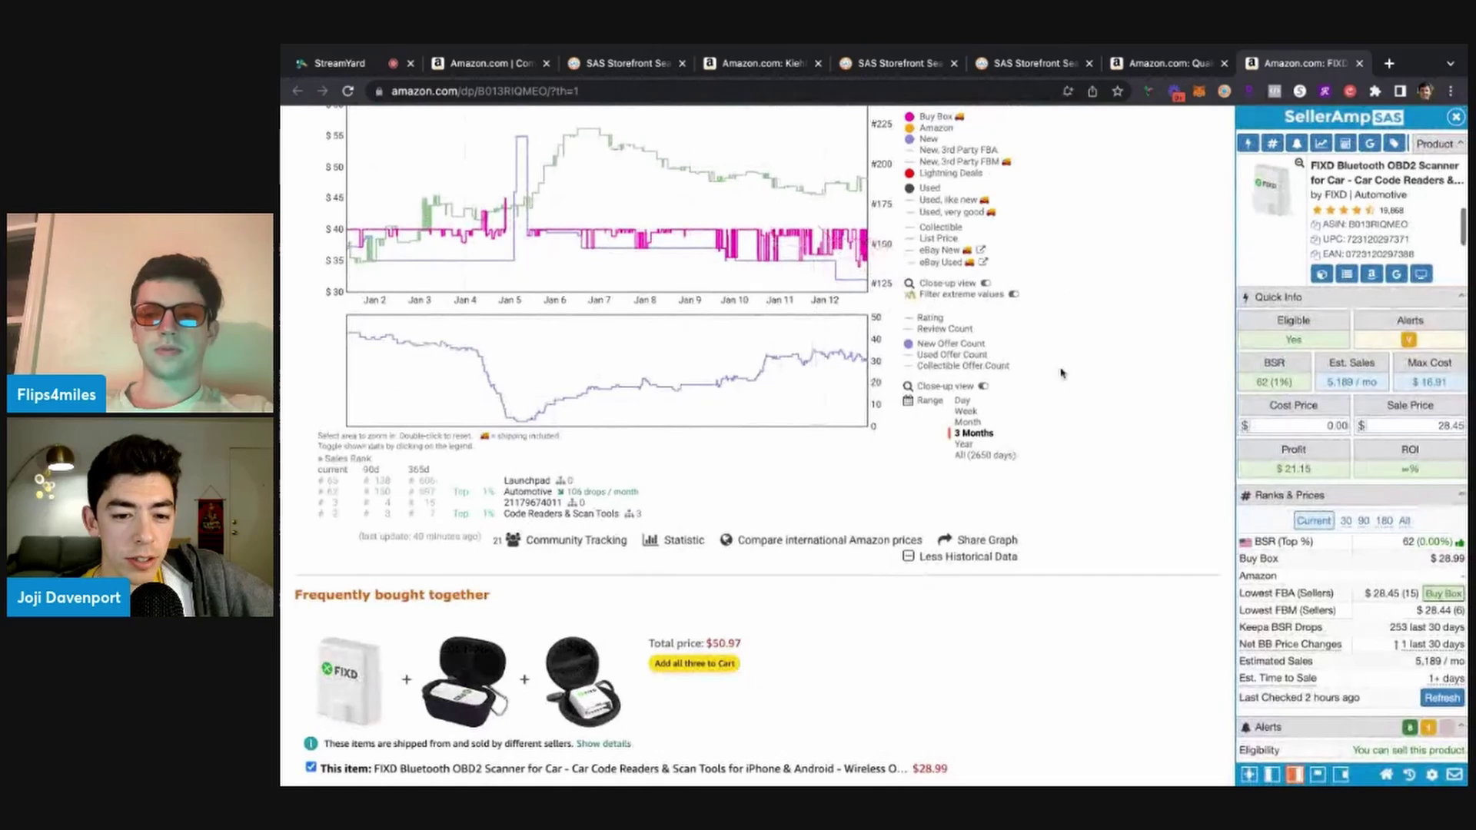
scroll(1057, 377, up, 10)
scroll(1030, 402, down, 5)
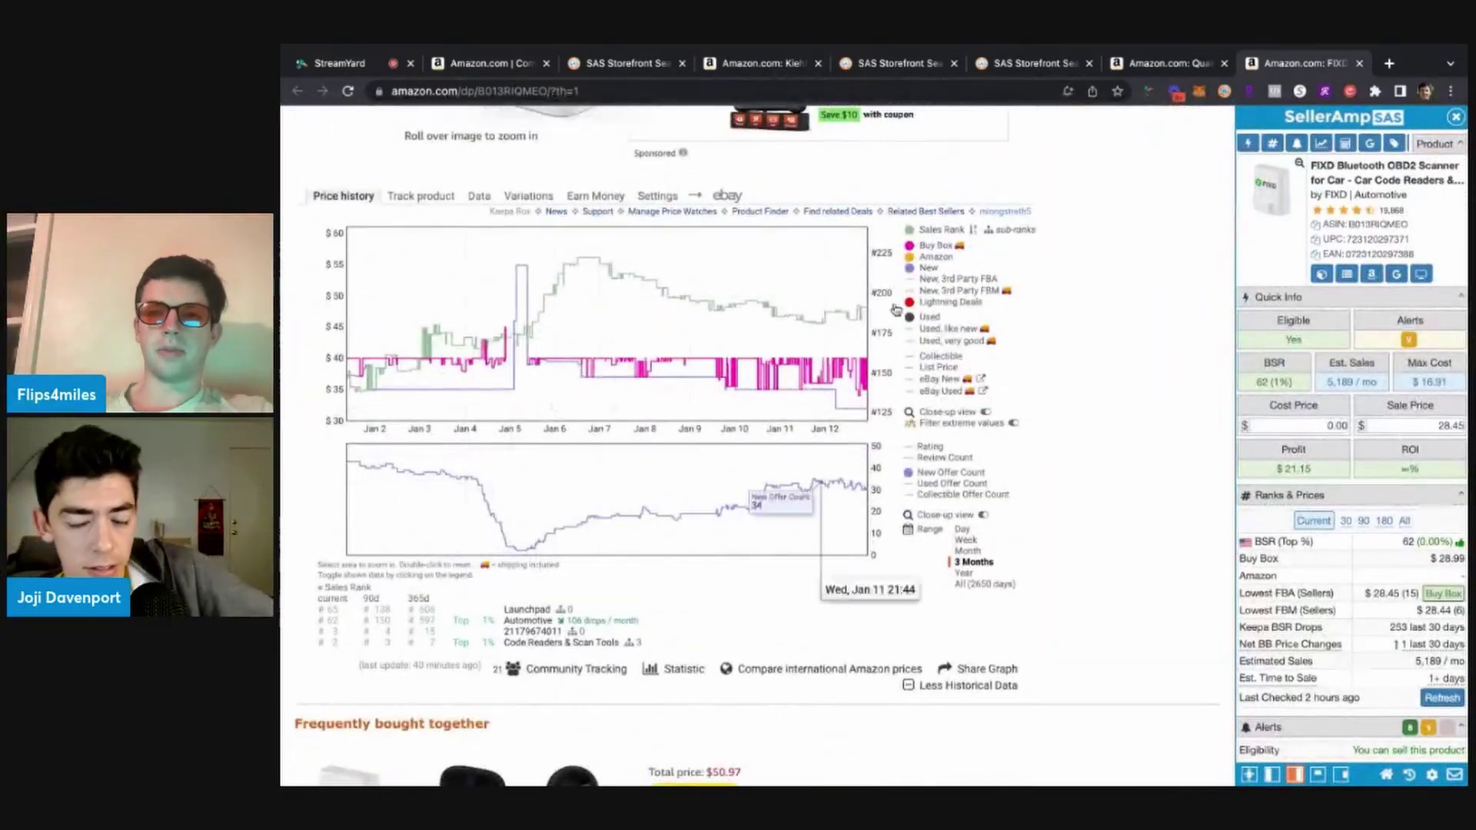
scroll(492, 489, up, 10)
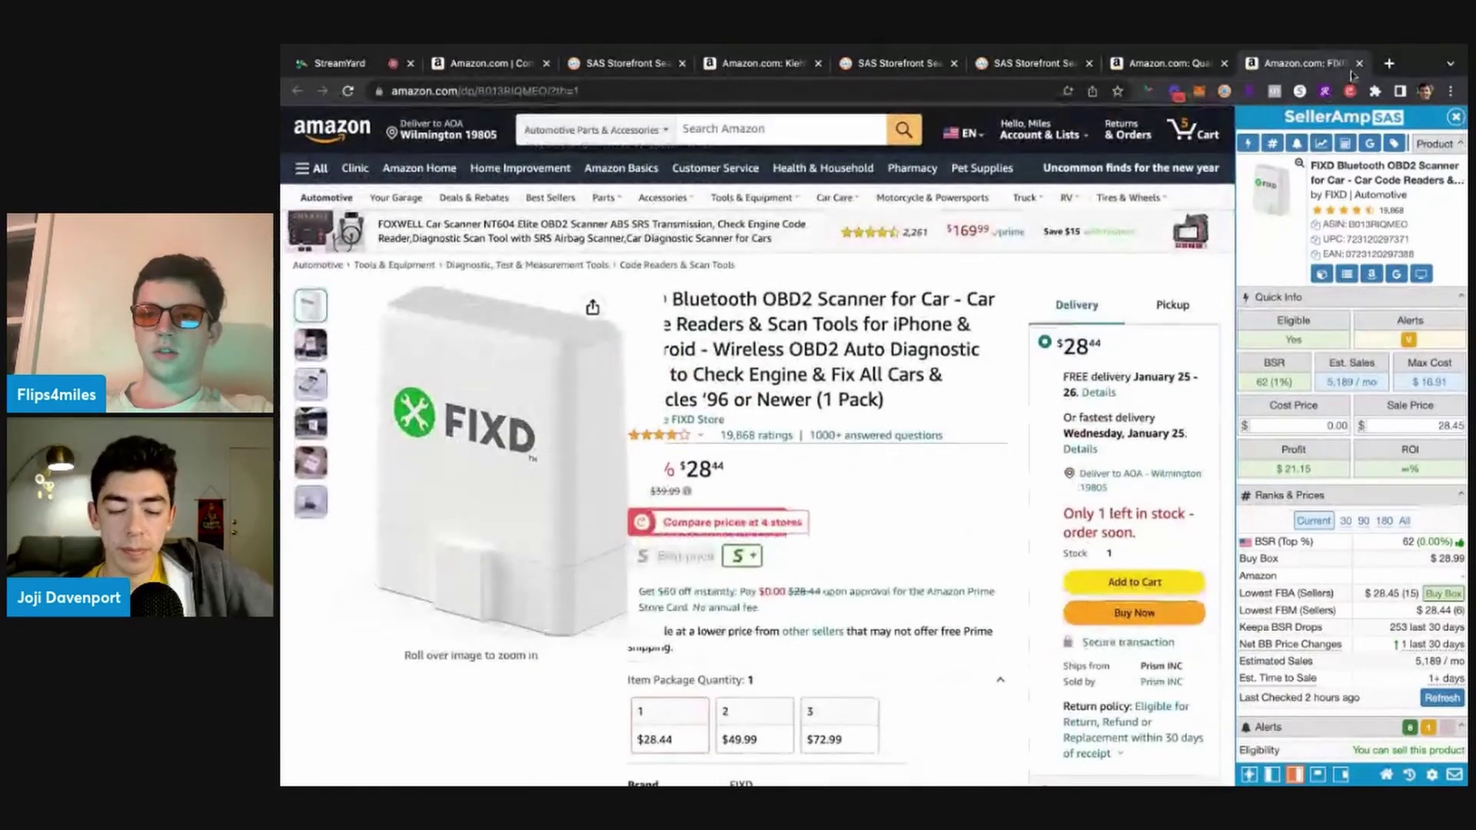
Close the FIXD tab and sort the Quaker listing's Keepa variations by current Buy Box price
click(1359, 66)
scroll(734, 343, down, 5)
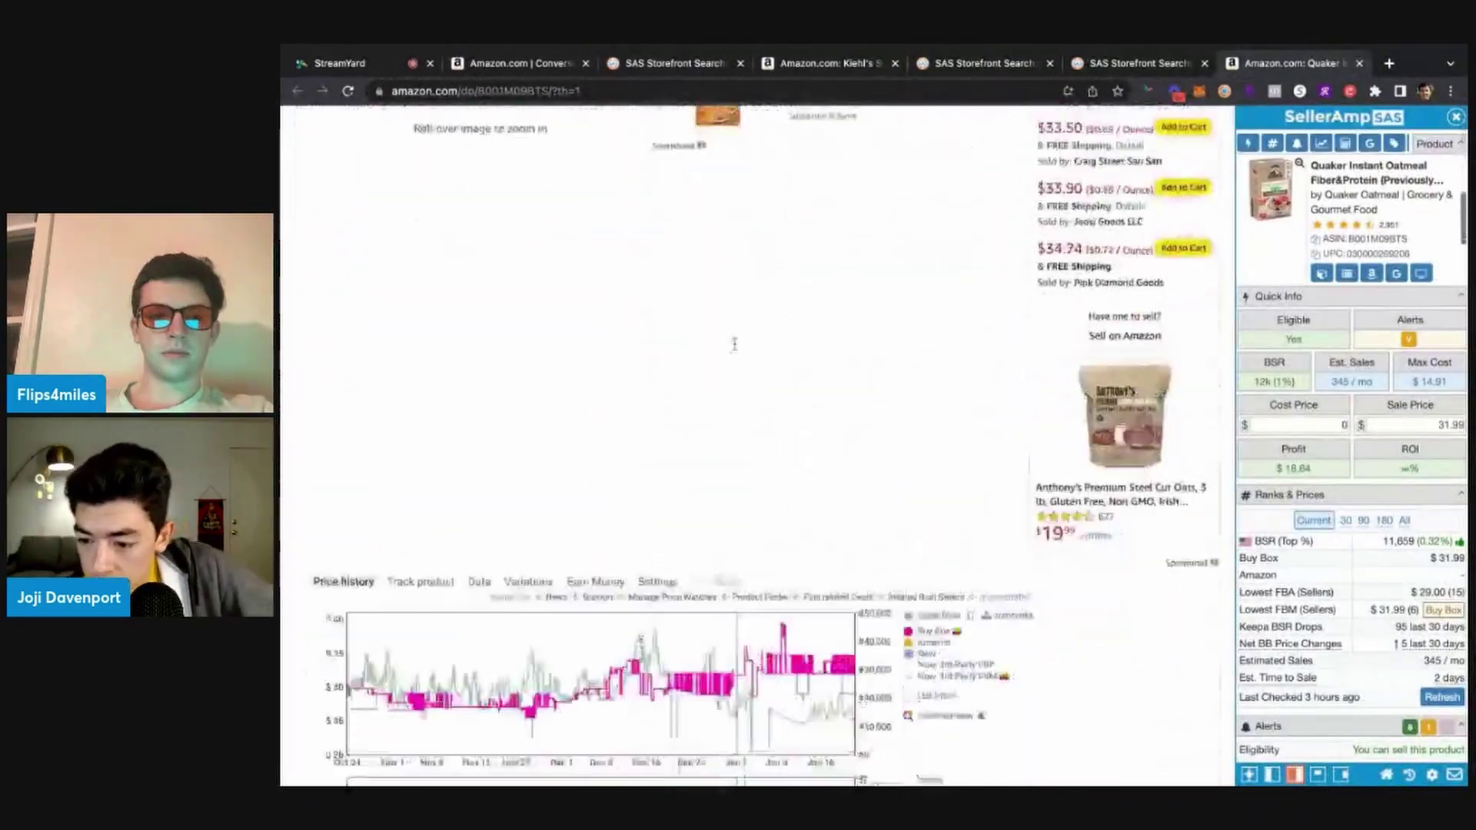
click(522, 432)
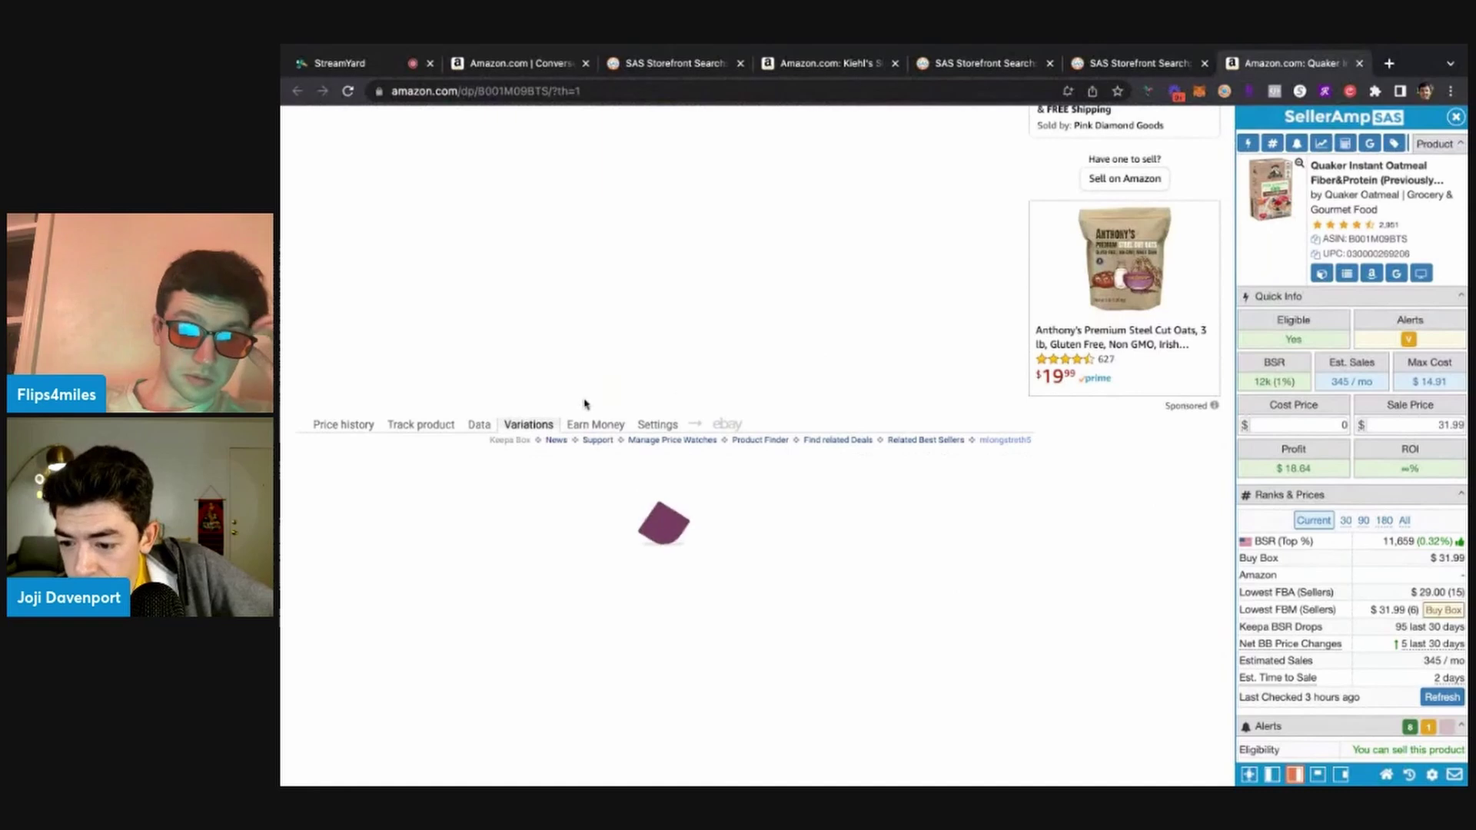
scroll(677, 398, down, 2)
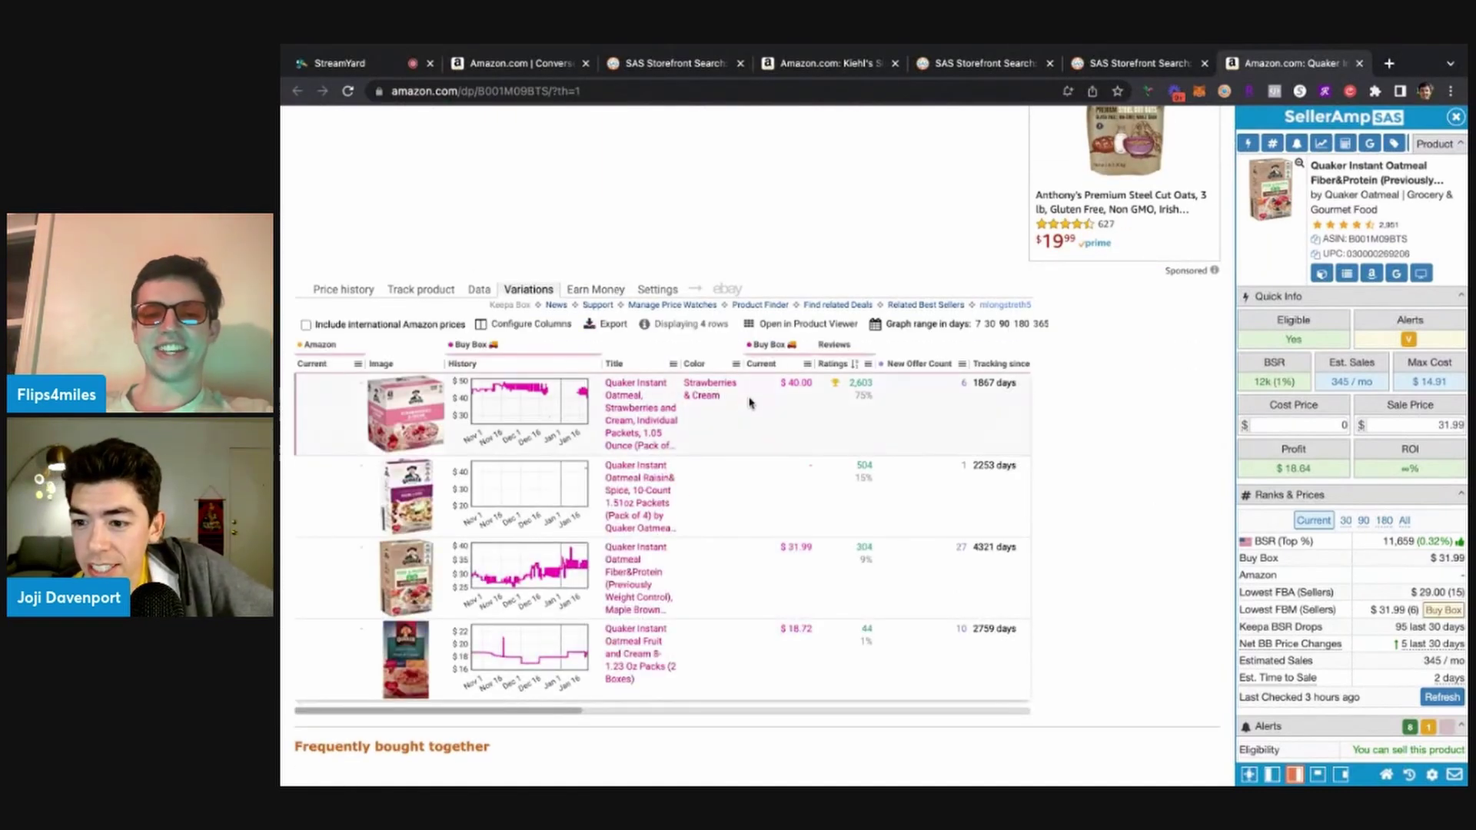
click(785, 369)
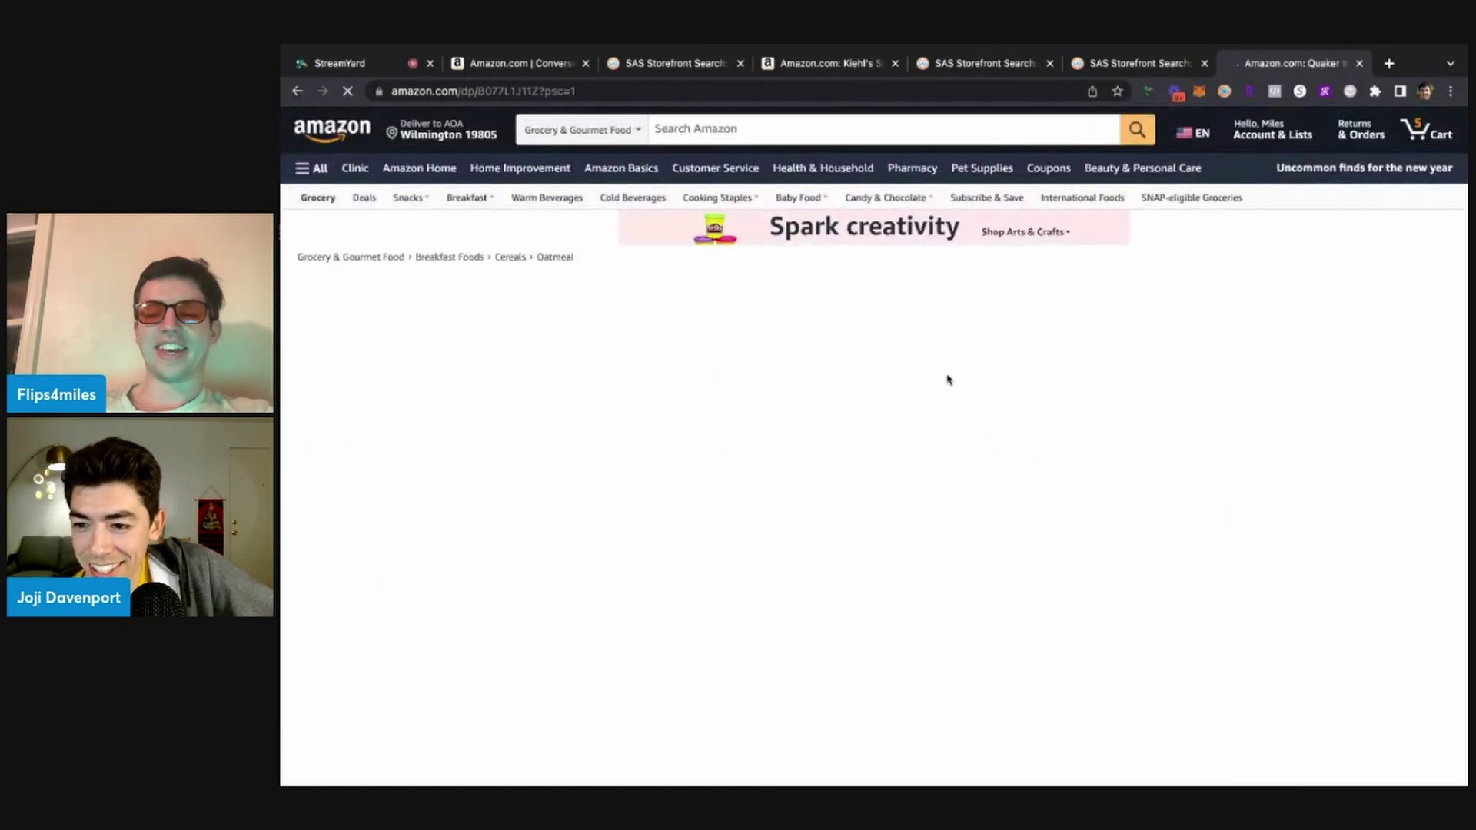
Review the Strawberries & Cream 48-pack's price history over a year, then three months
scroll(947, 379, down, 1)
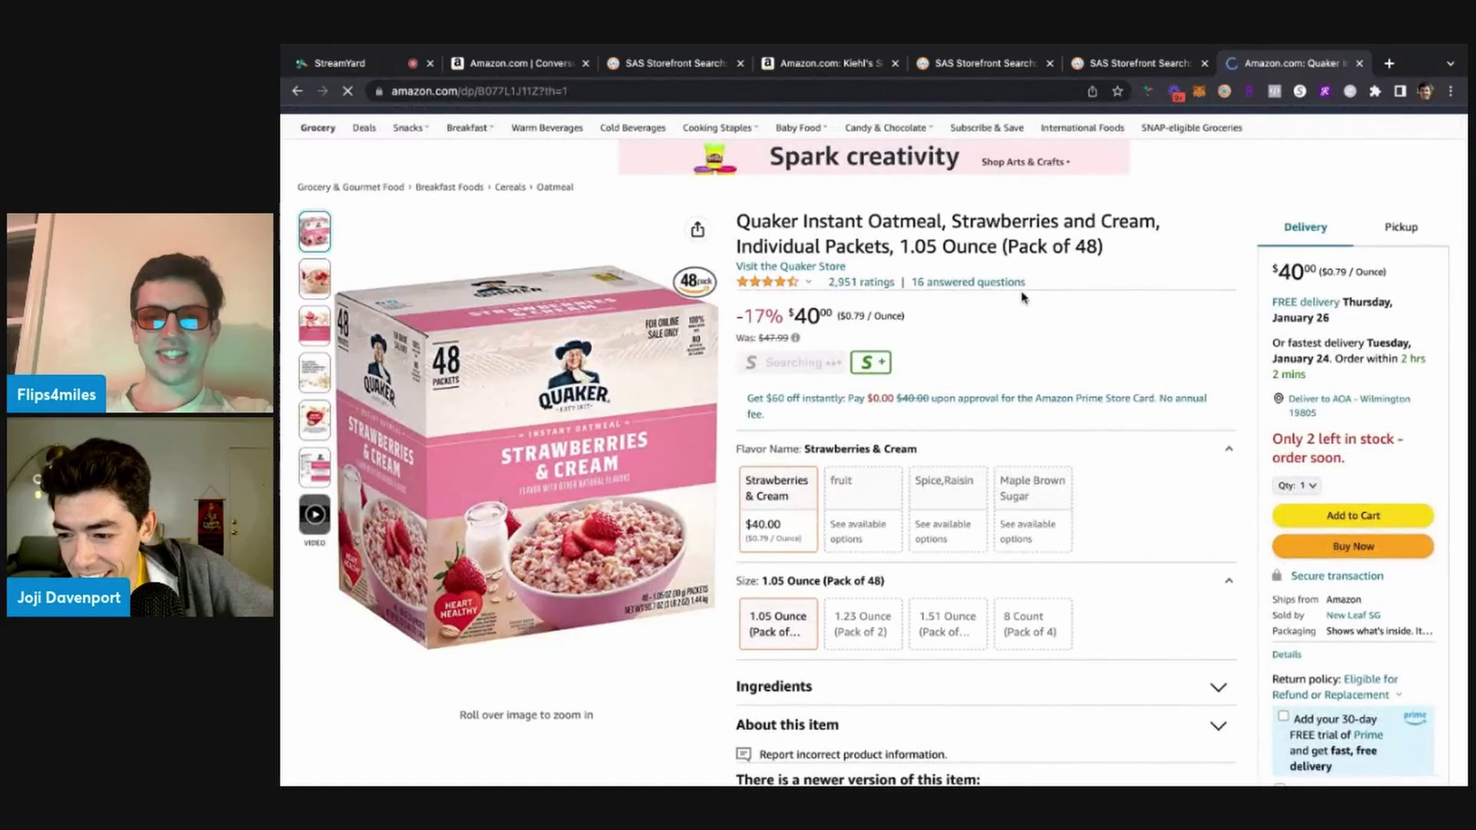
scroll(1023, 297, down, 12)
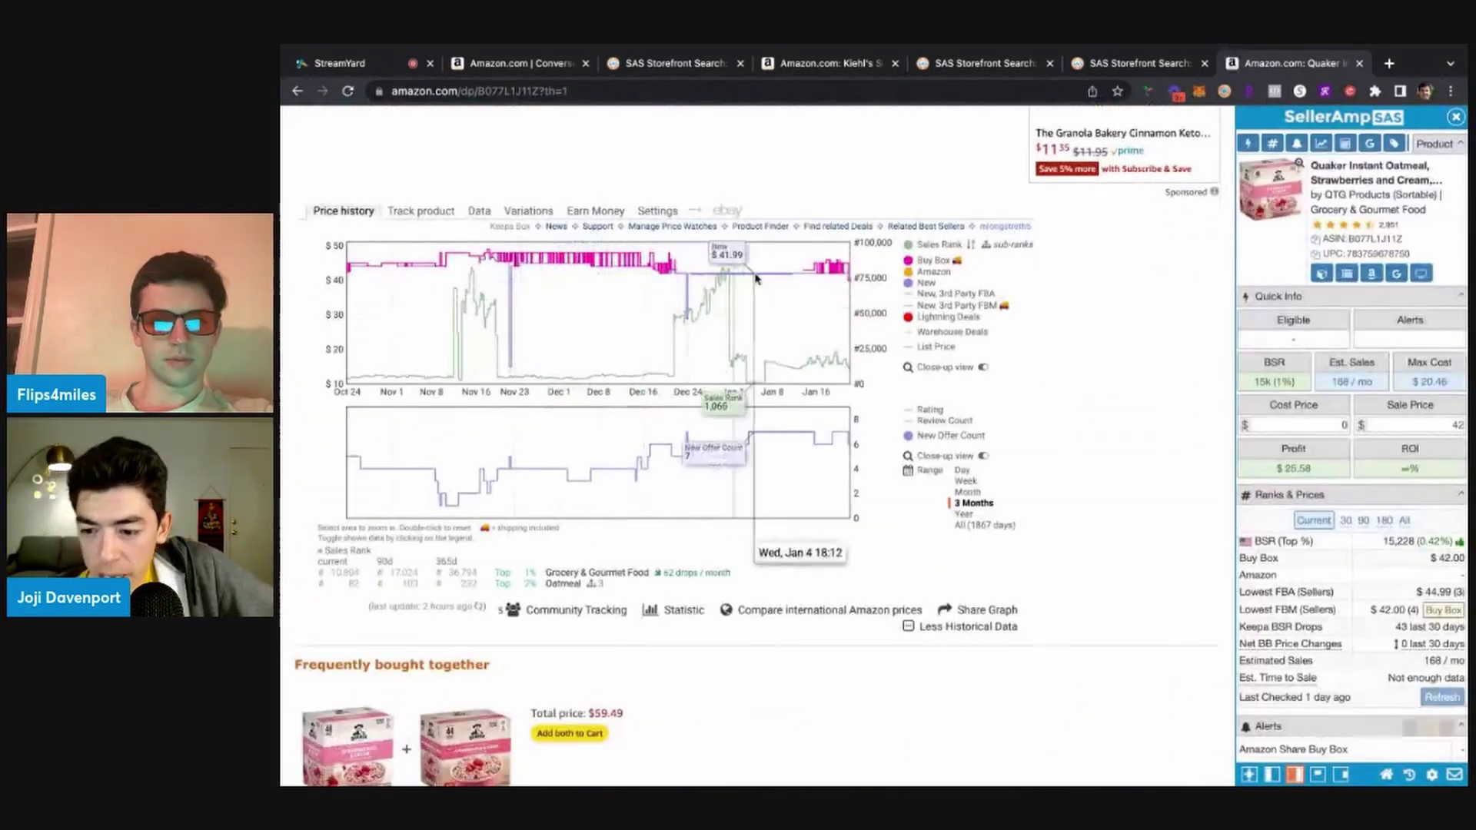
click(957, 513)
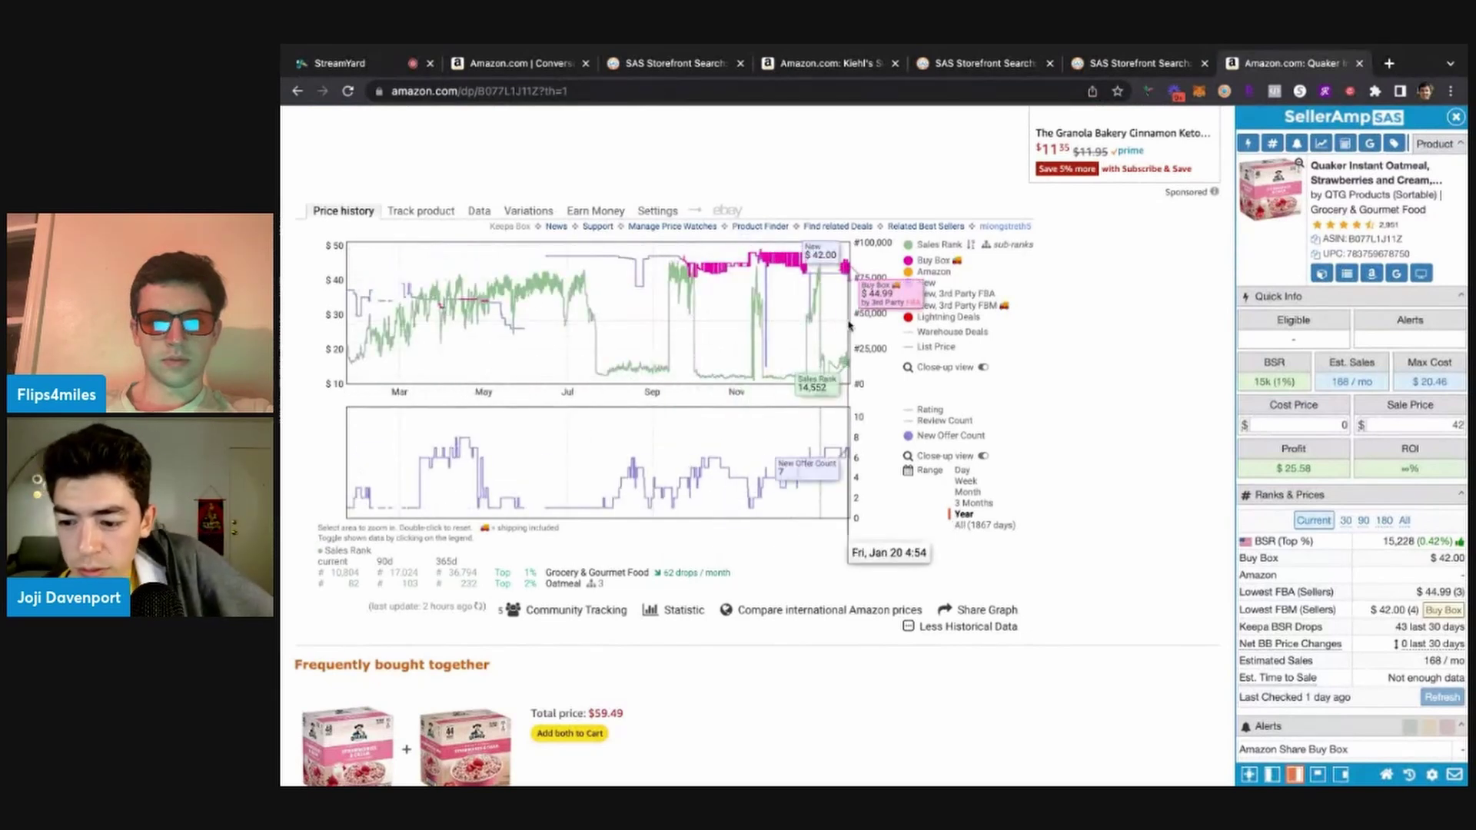
click(974, 502)
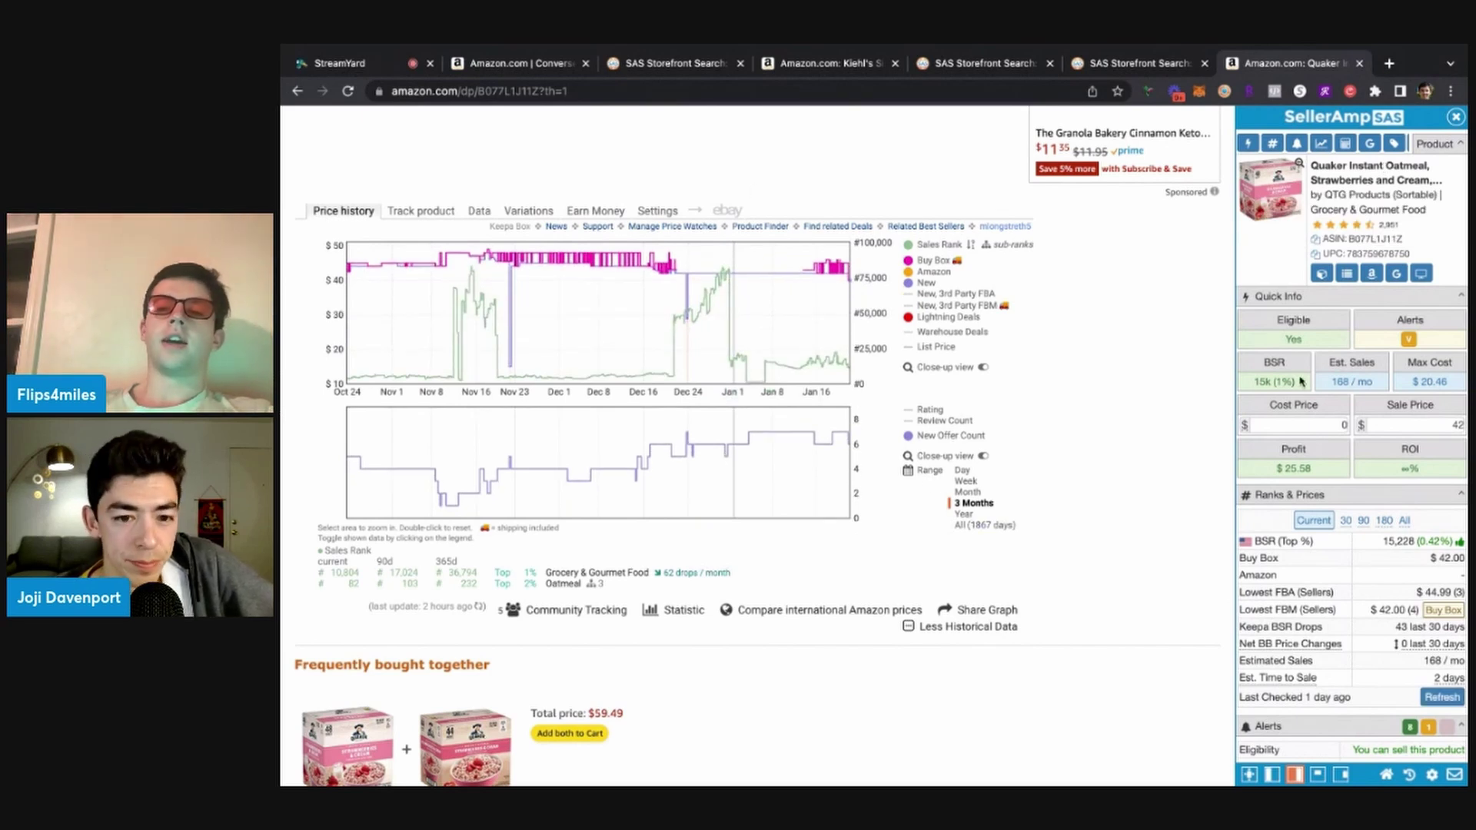
scroll(1422, 231, up, 5)
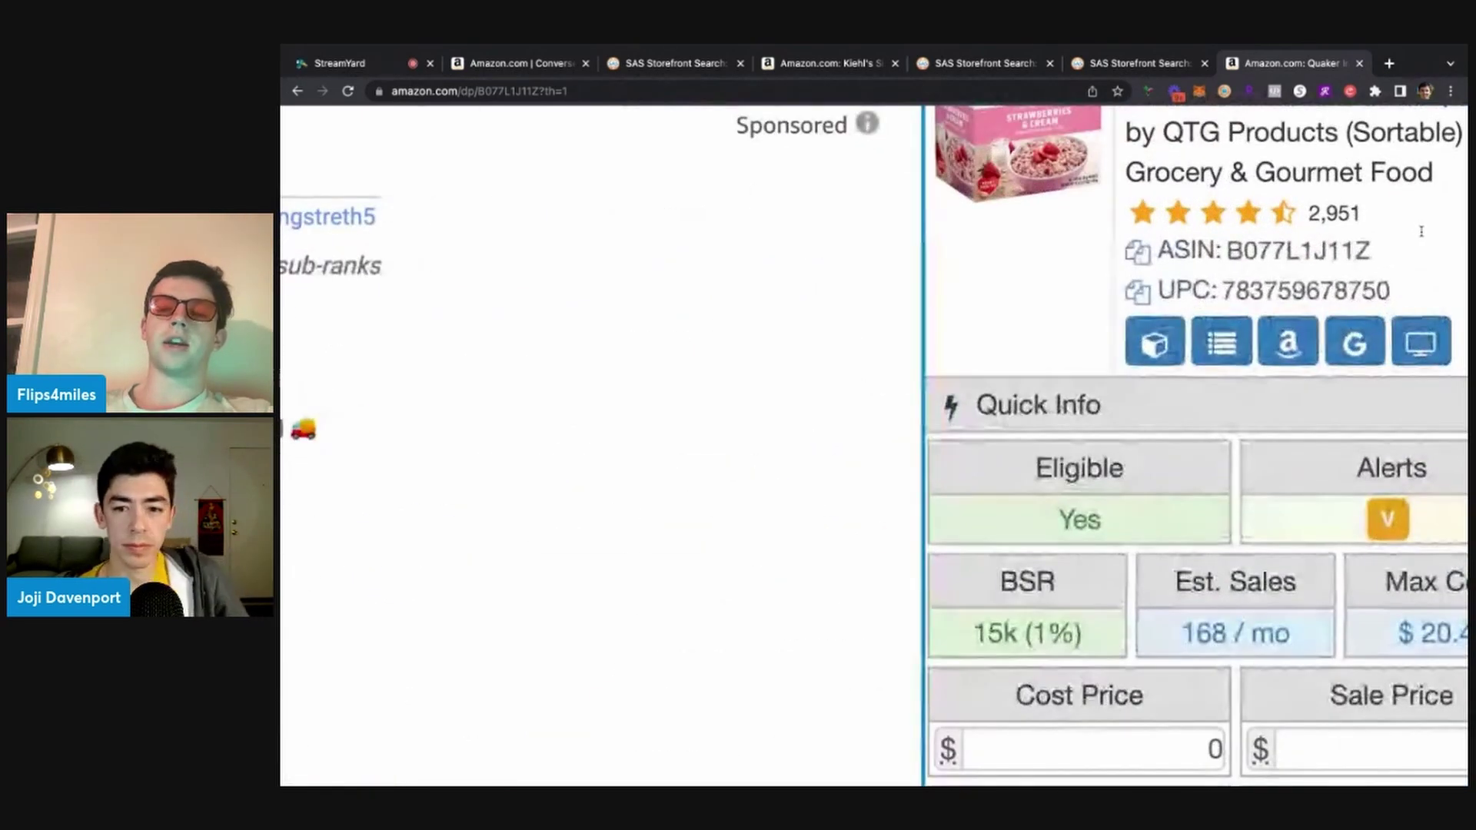
scroll(1422, 231, down, 5)
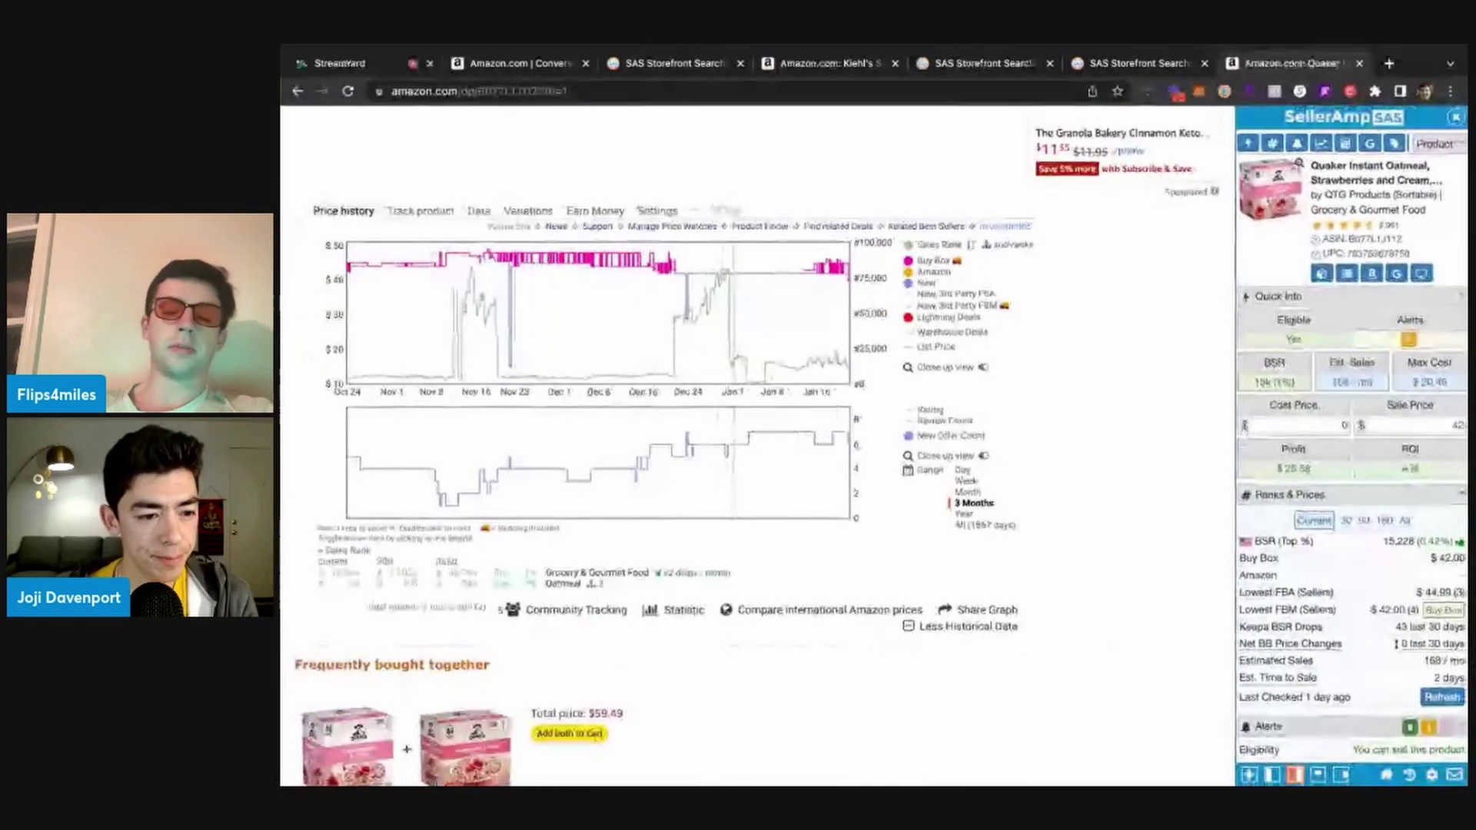
scroll(1421, 231, up, 5)
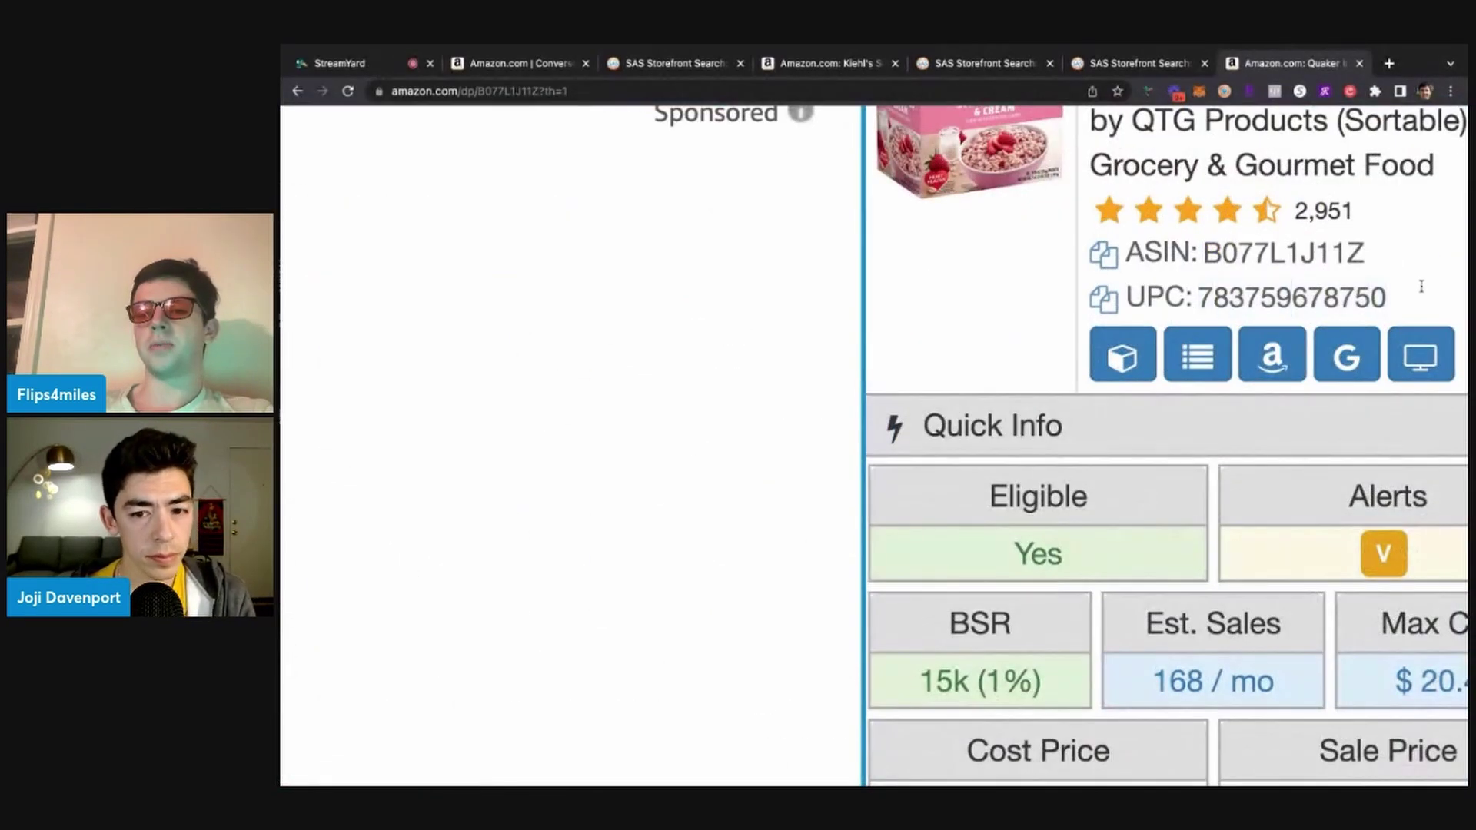
Select the listing's UPC number, then close the Quaker oatmeal tab
key(shift+Left)
key(shift+Left)
key(shift+Left)
key(shift+Left)
key(shift+Left)
key(shift+Left)
key(shift+Left)
key(shift+Left)
key(shift+Left)
key(shift+Left)
key(shift+Left)
key(shift+Left)
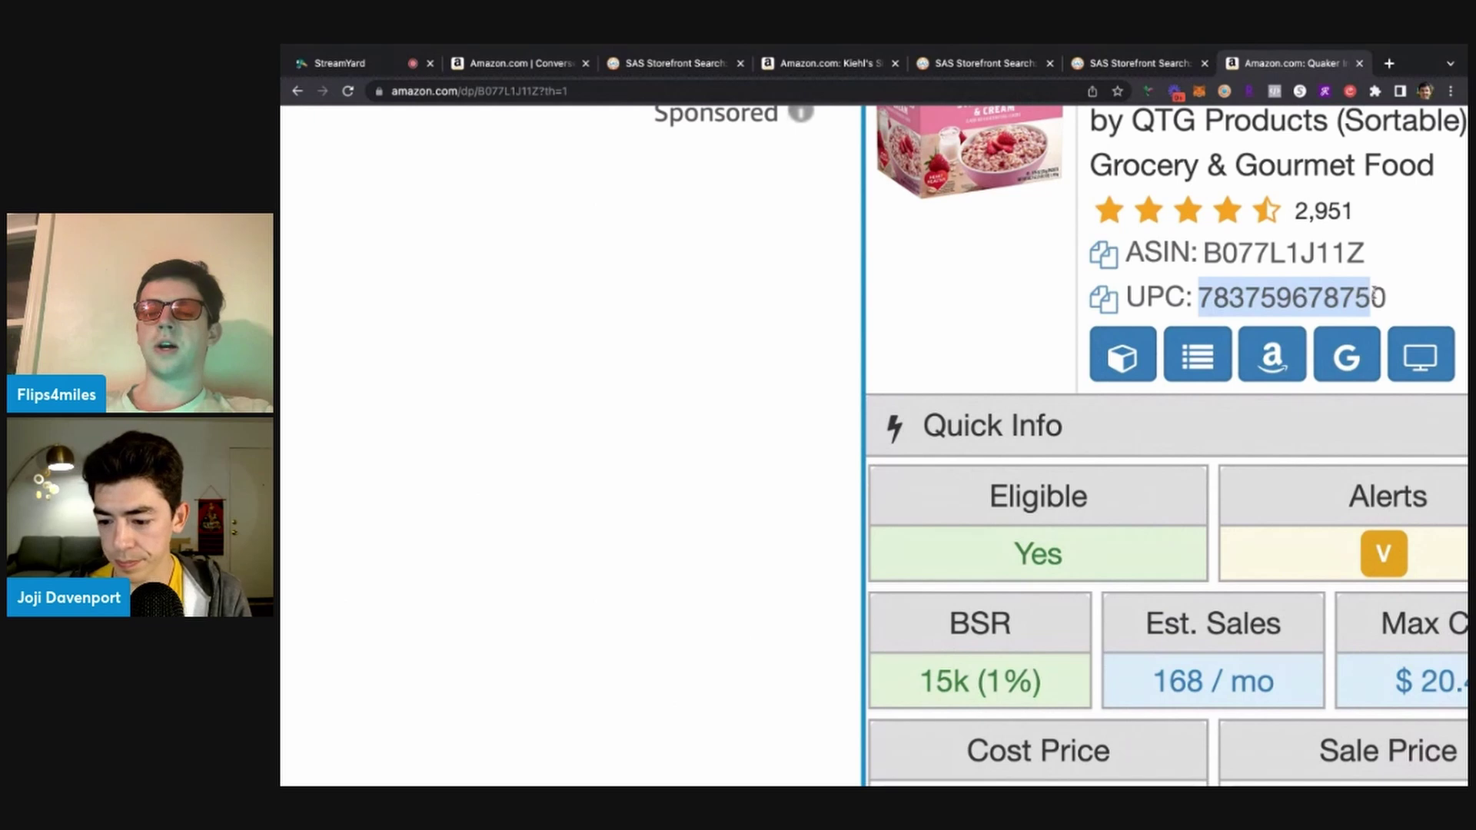
scroll(1375, 295, down, 5)
scroll(1111, 331, up, 10)
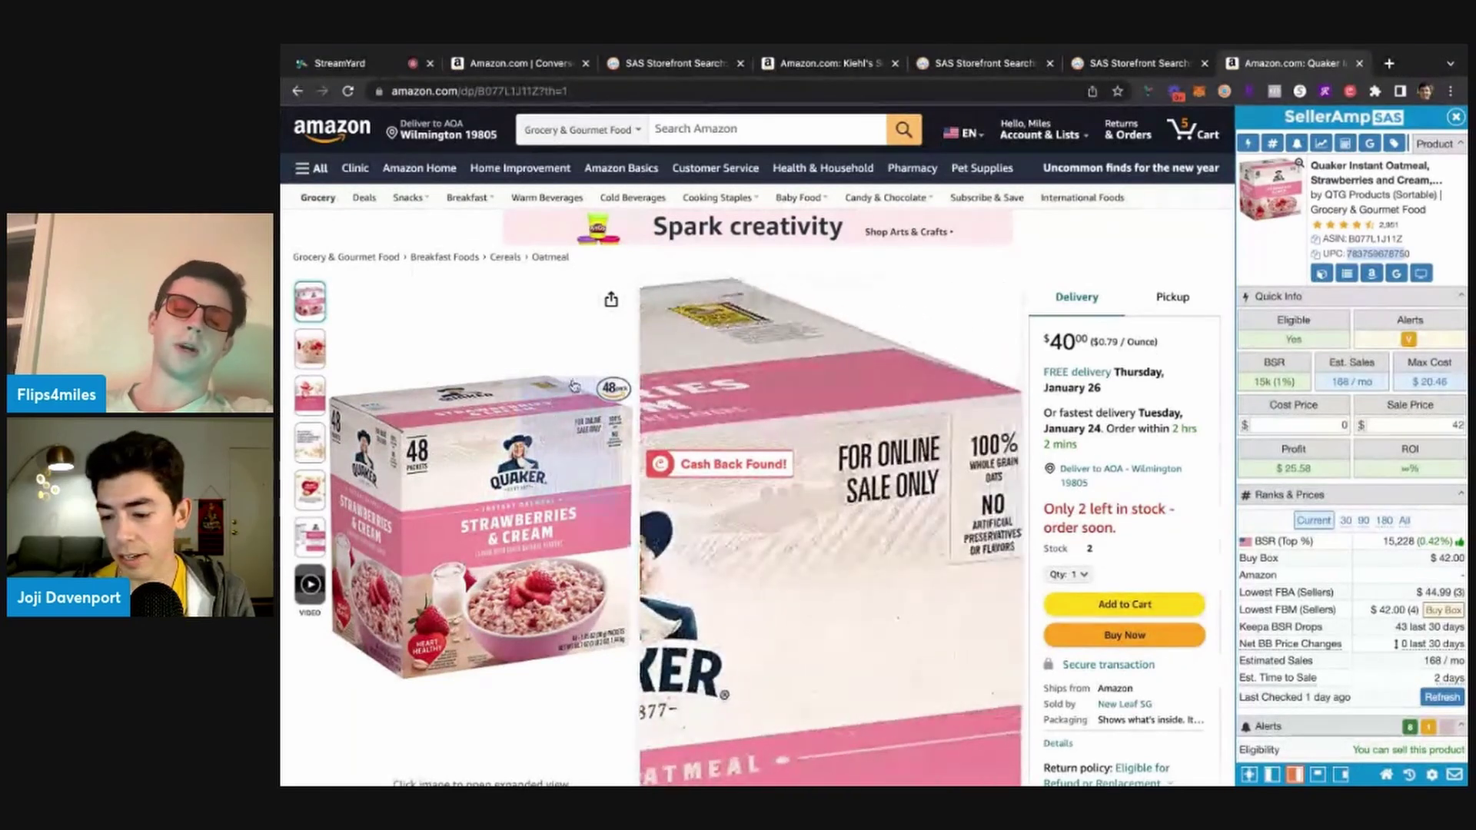
scroll(863, 323, down, 10)
scroll(863, 329, up, 10)
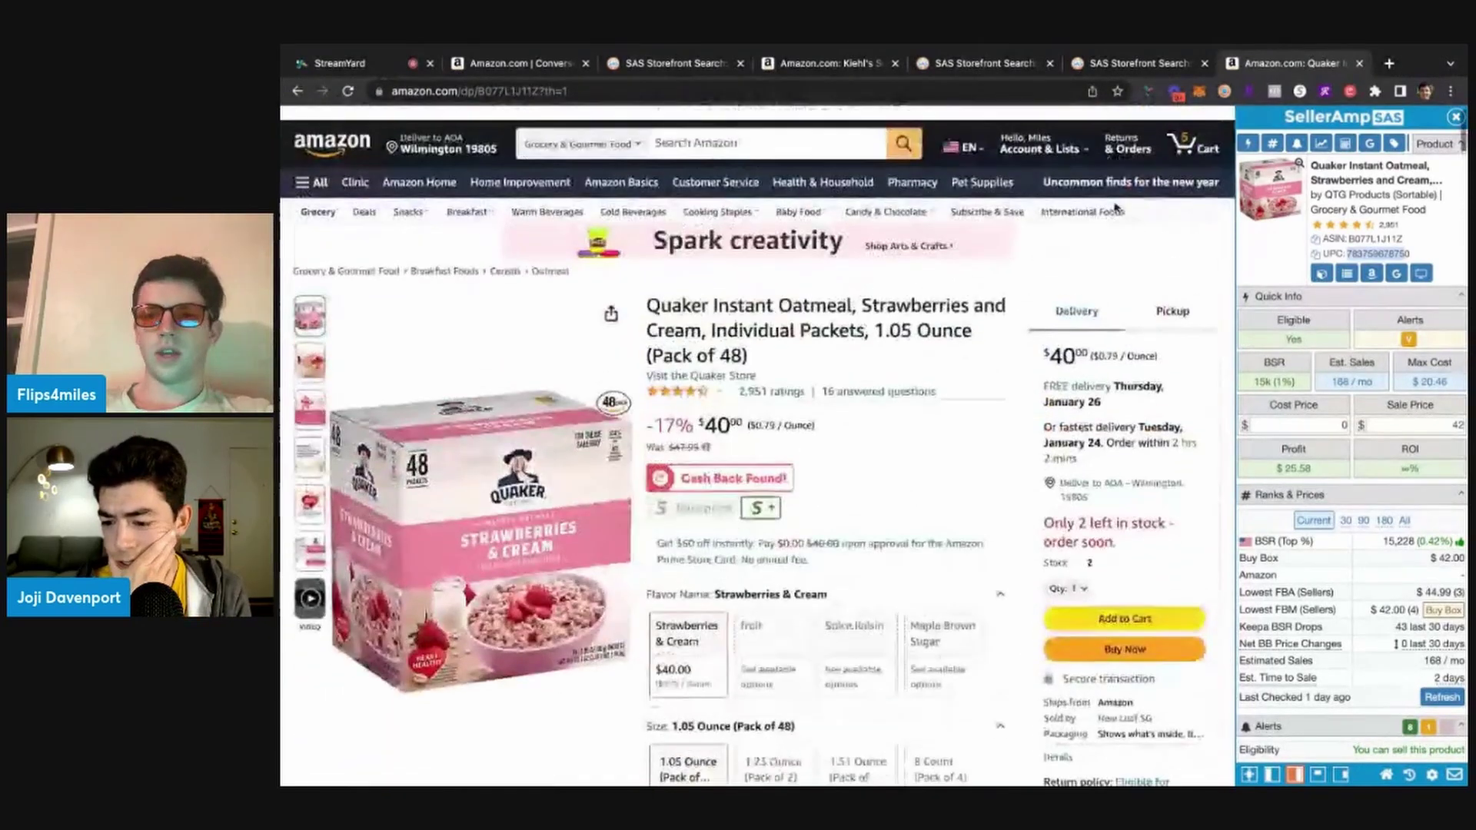
key(ctrl+w)
scroll(889, 328, down, 3)
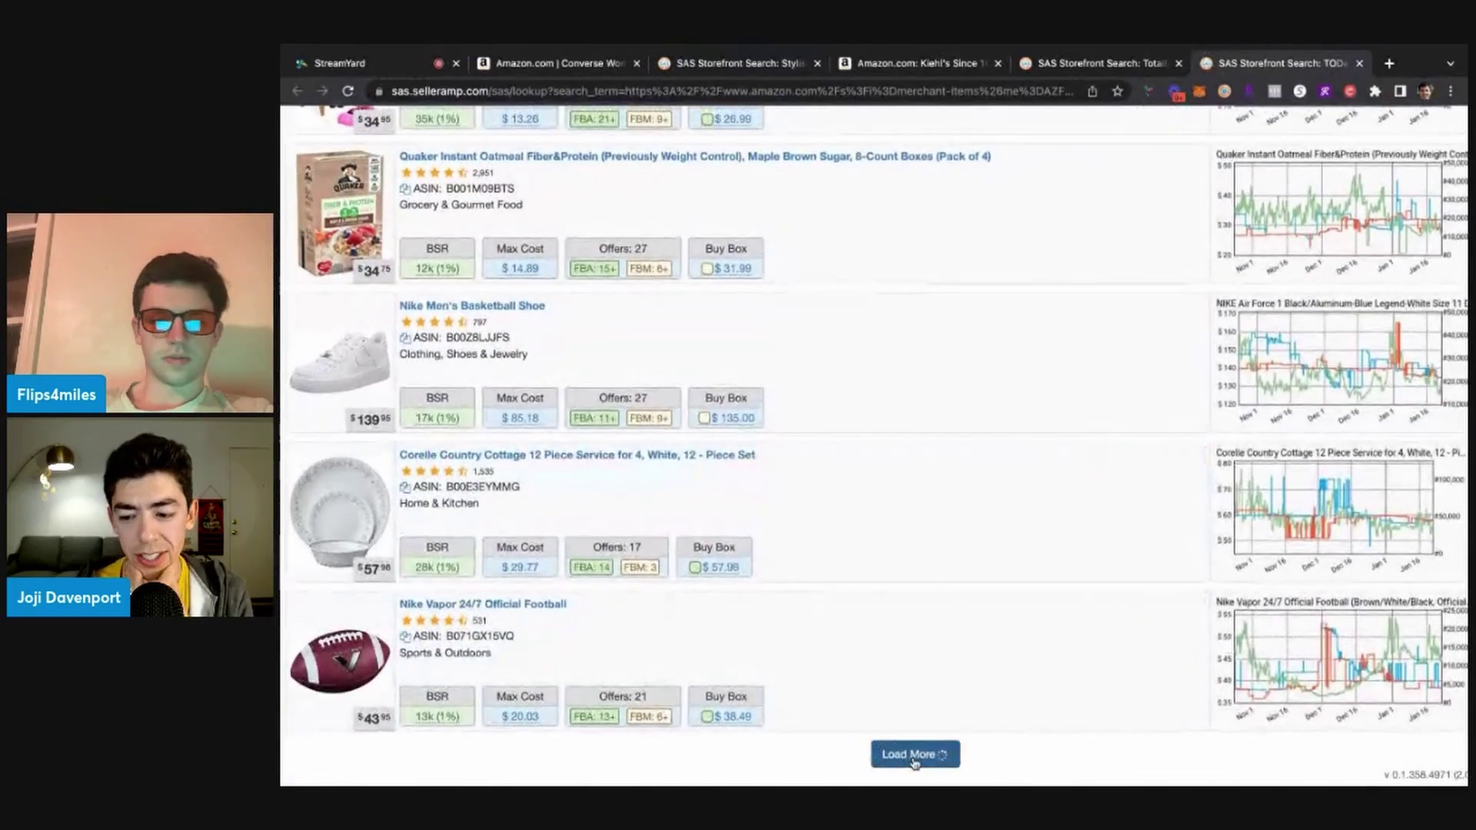
Load more storefront products and open the Corelle 12-piece set and Nike football on Amazon
click(915, 754)
scroll(913, 764, down, 5)
scroll(1007, 267, up, 1)
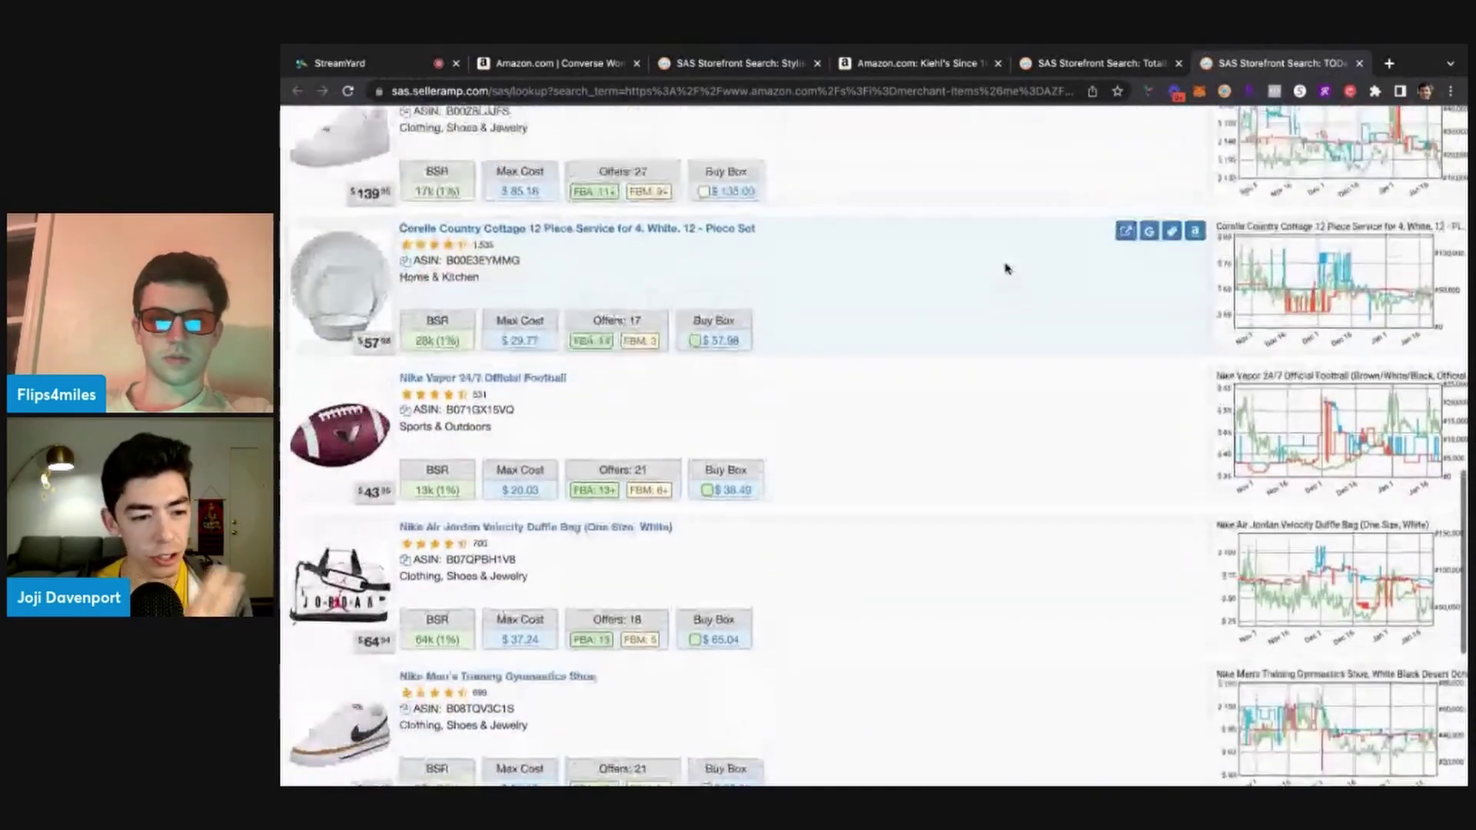
click(1195, 232)
click(1137, 63)
click(1195, 382)
click(1034, 63)
Open the Nike Brasilia duffel and Corelle Livingware set listings on Amazon
scroll(1067, 302, down, 3)
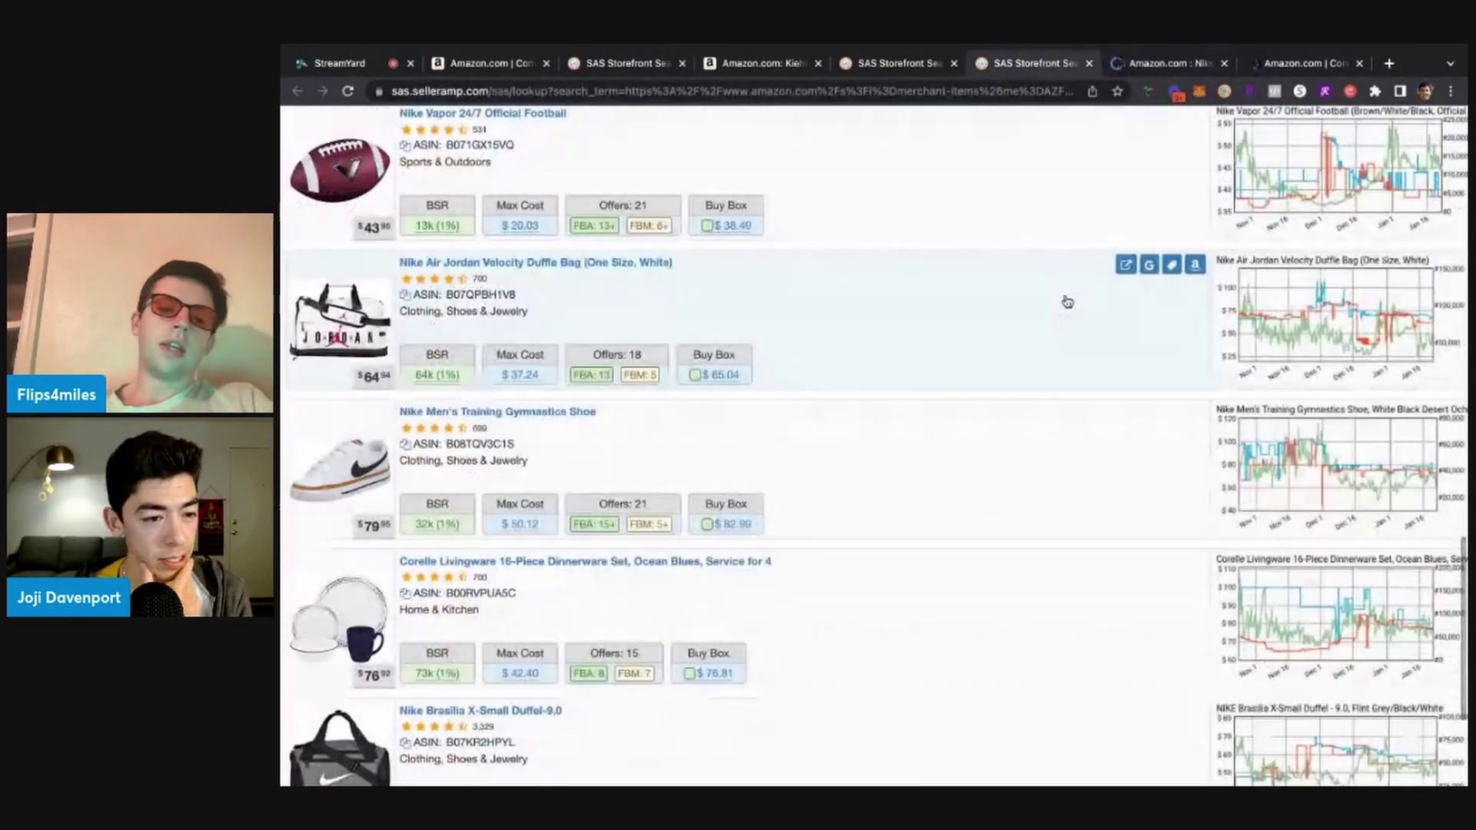
scroll(961, 323, down, 3)
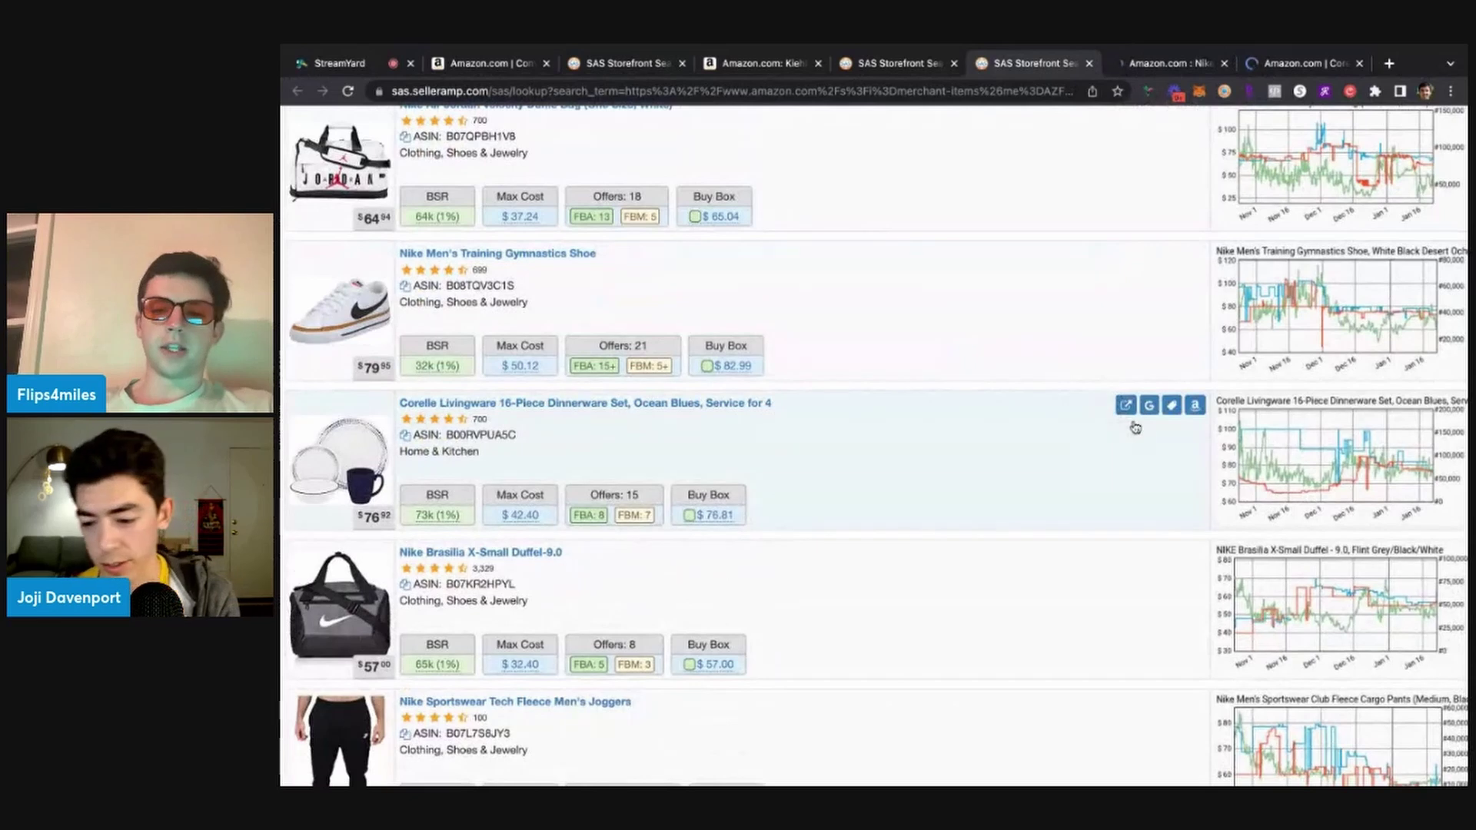
click(1195, 552)
click(938, 63)
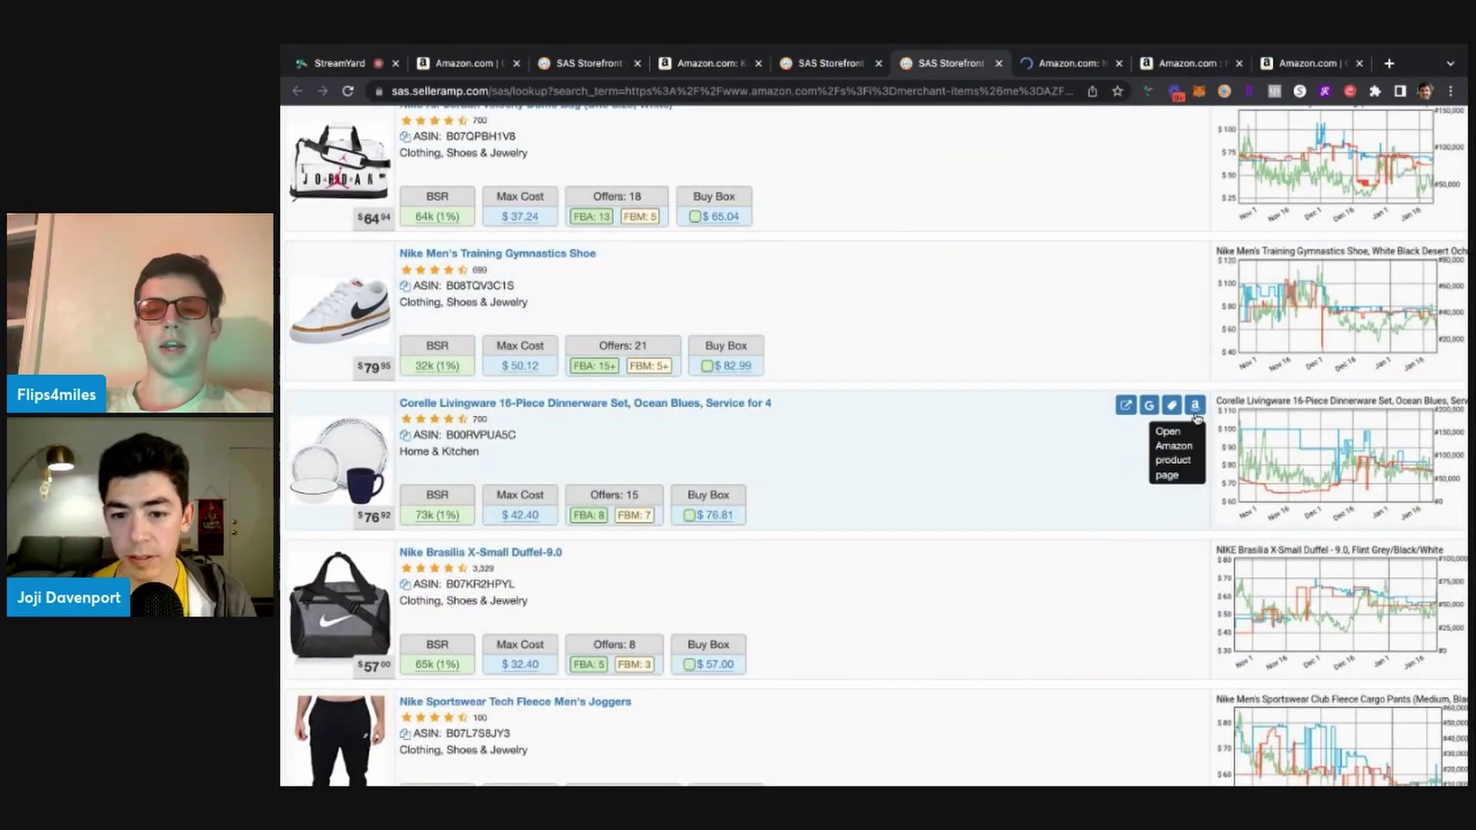
click(1194, 404)
Close the storefront results tab and the store summary tab
click(884, 63)
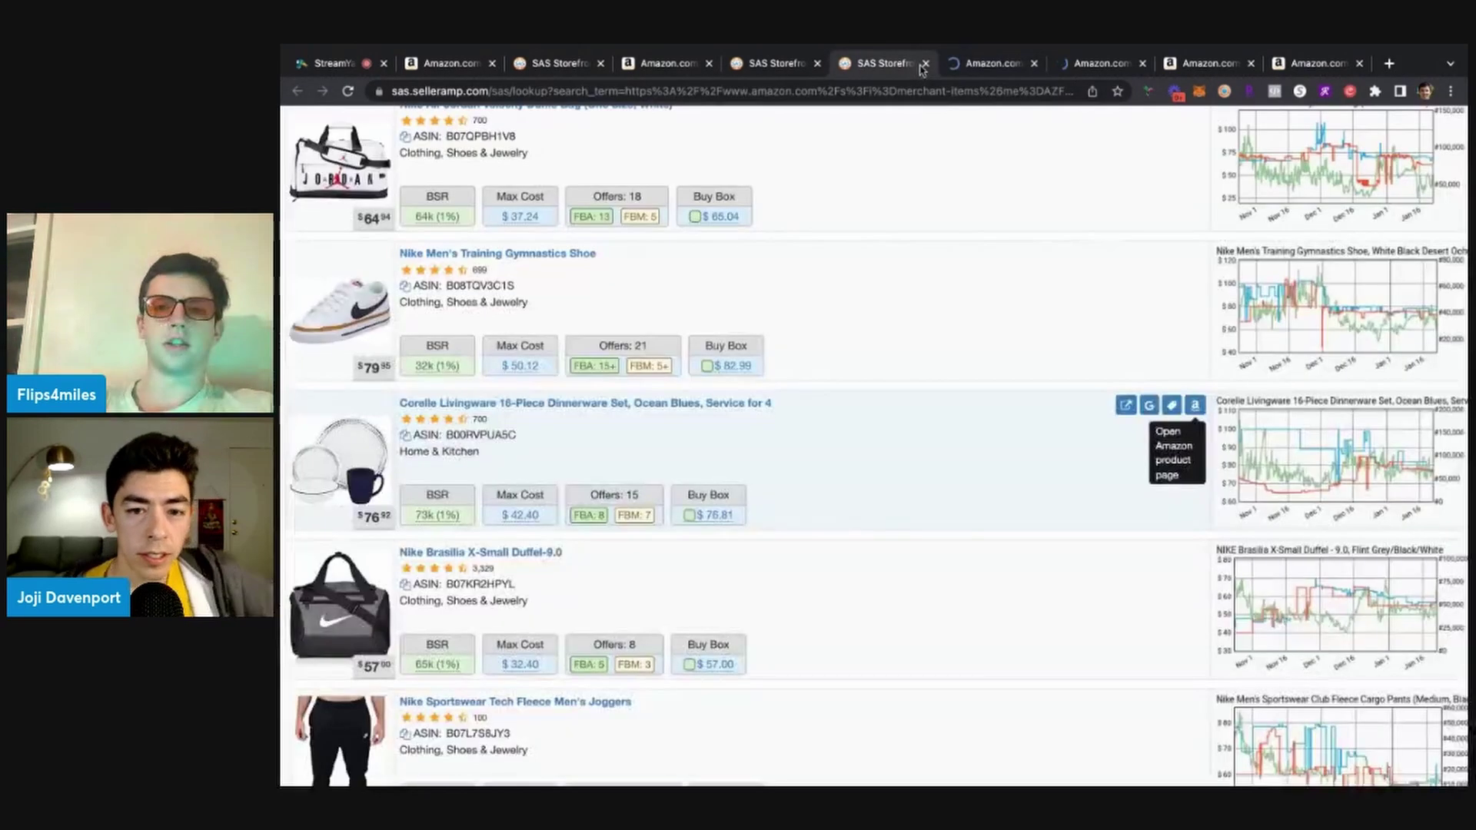
click(925, 63)
click(776, 63)
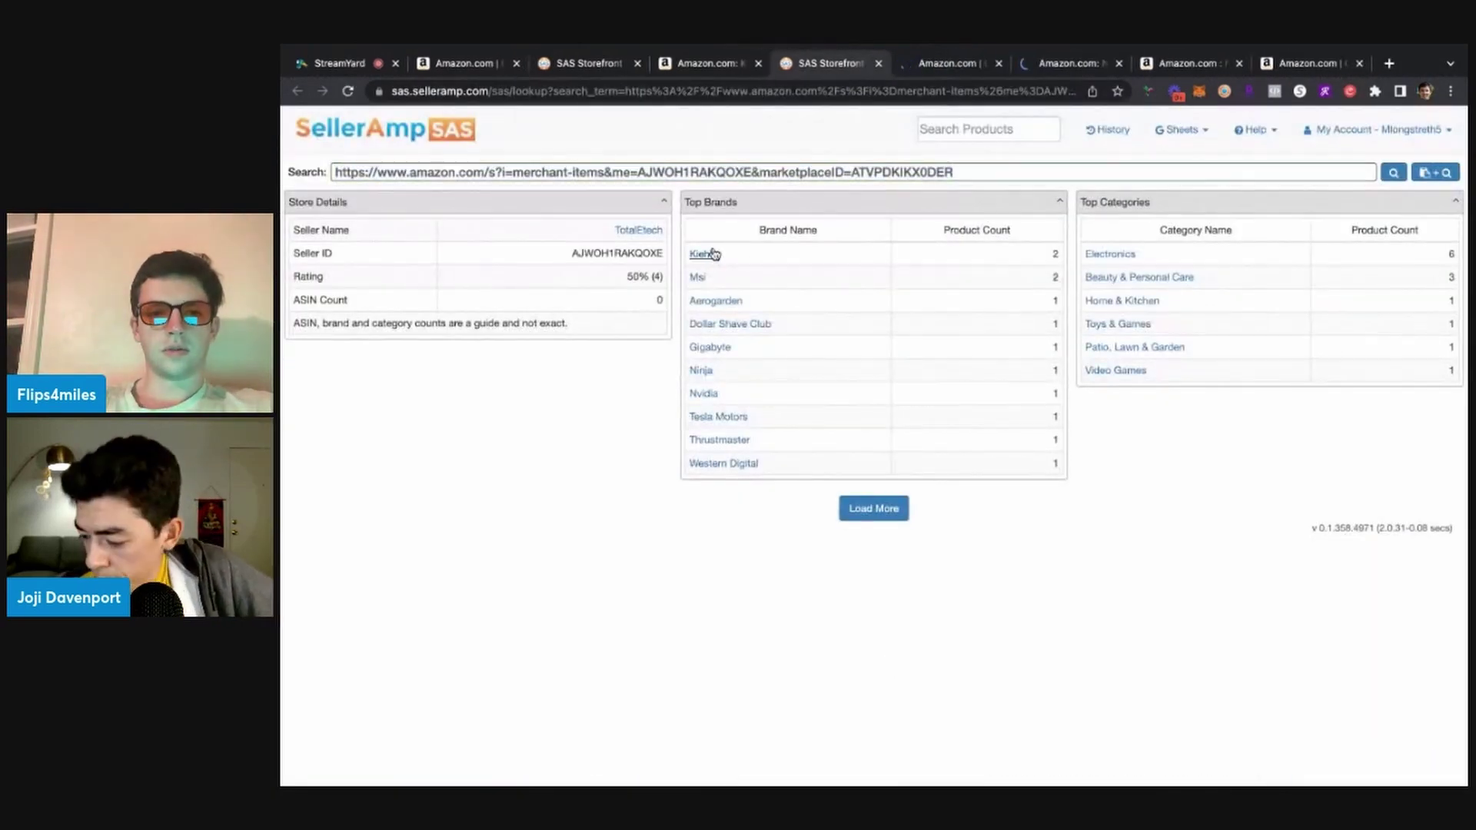
click(877, 64)
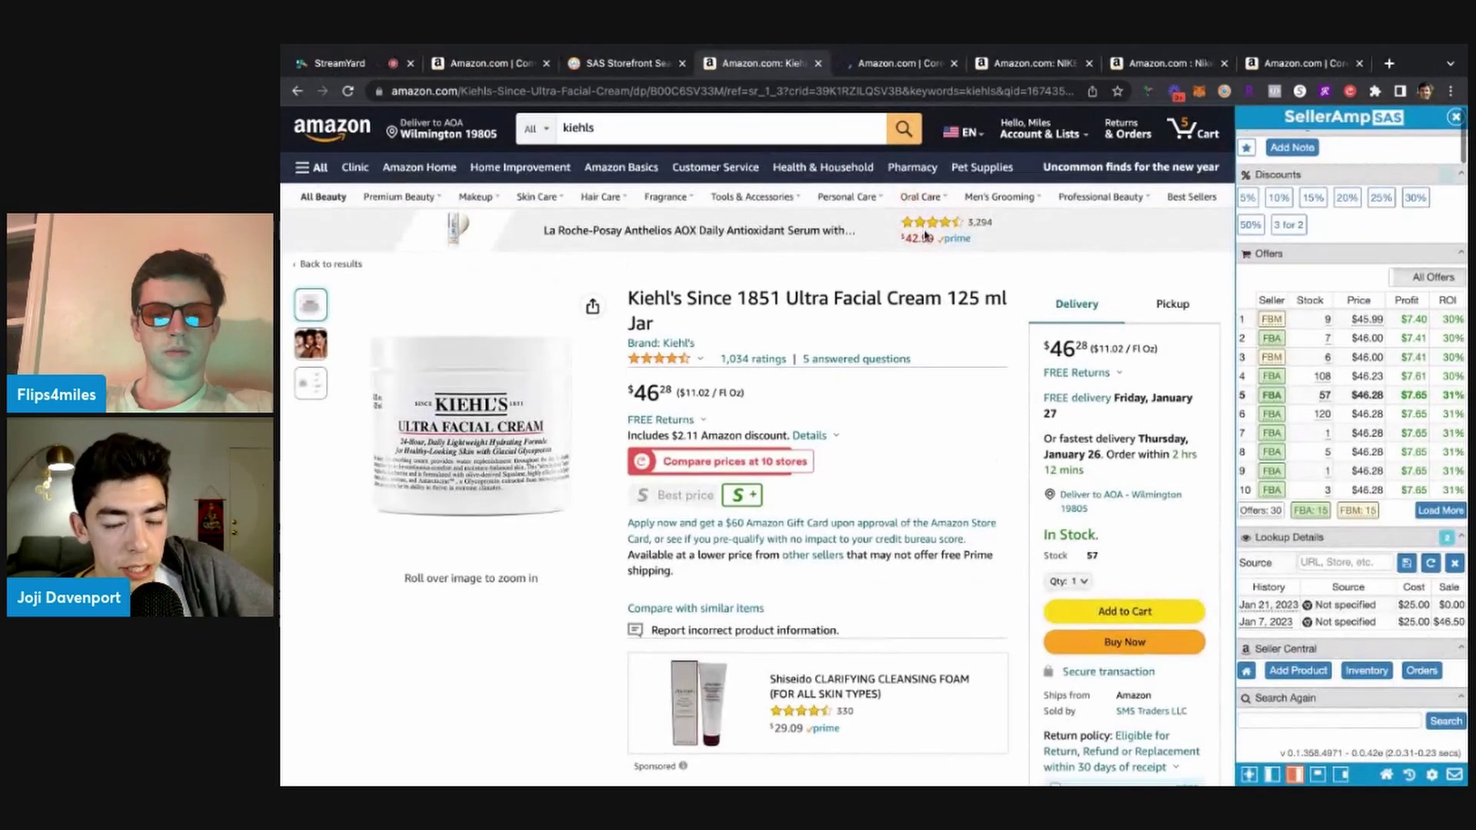
Search Google for the Kiehl's Ultra Facial Cream title from SellerAmp
scroll(925, 235, down, 15)
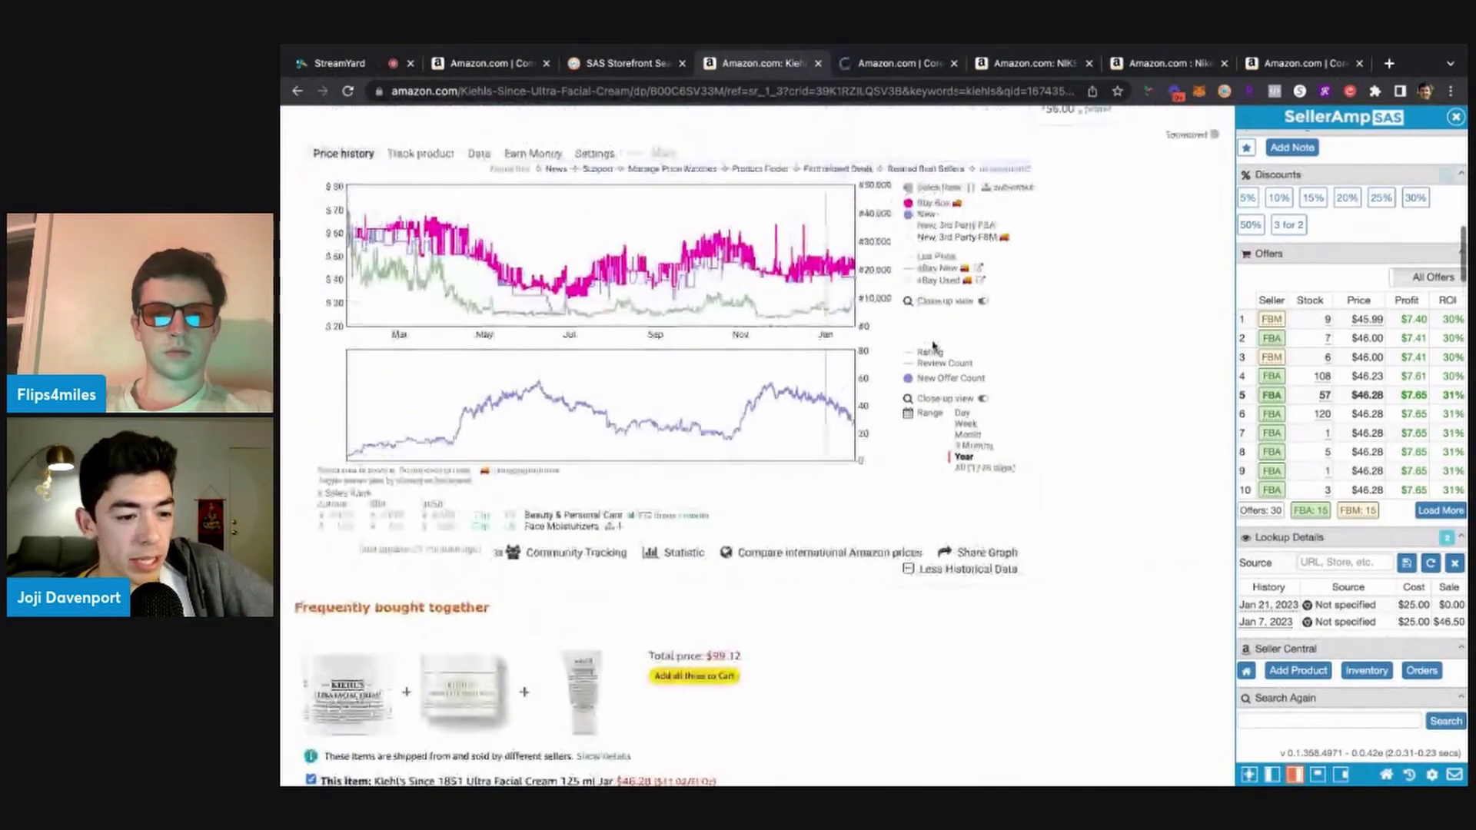
scroll(926, 326, up, 15)
scroll(1426, 350, up, 5)
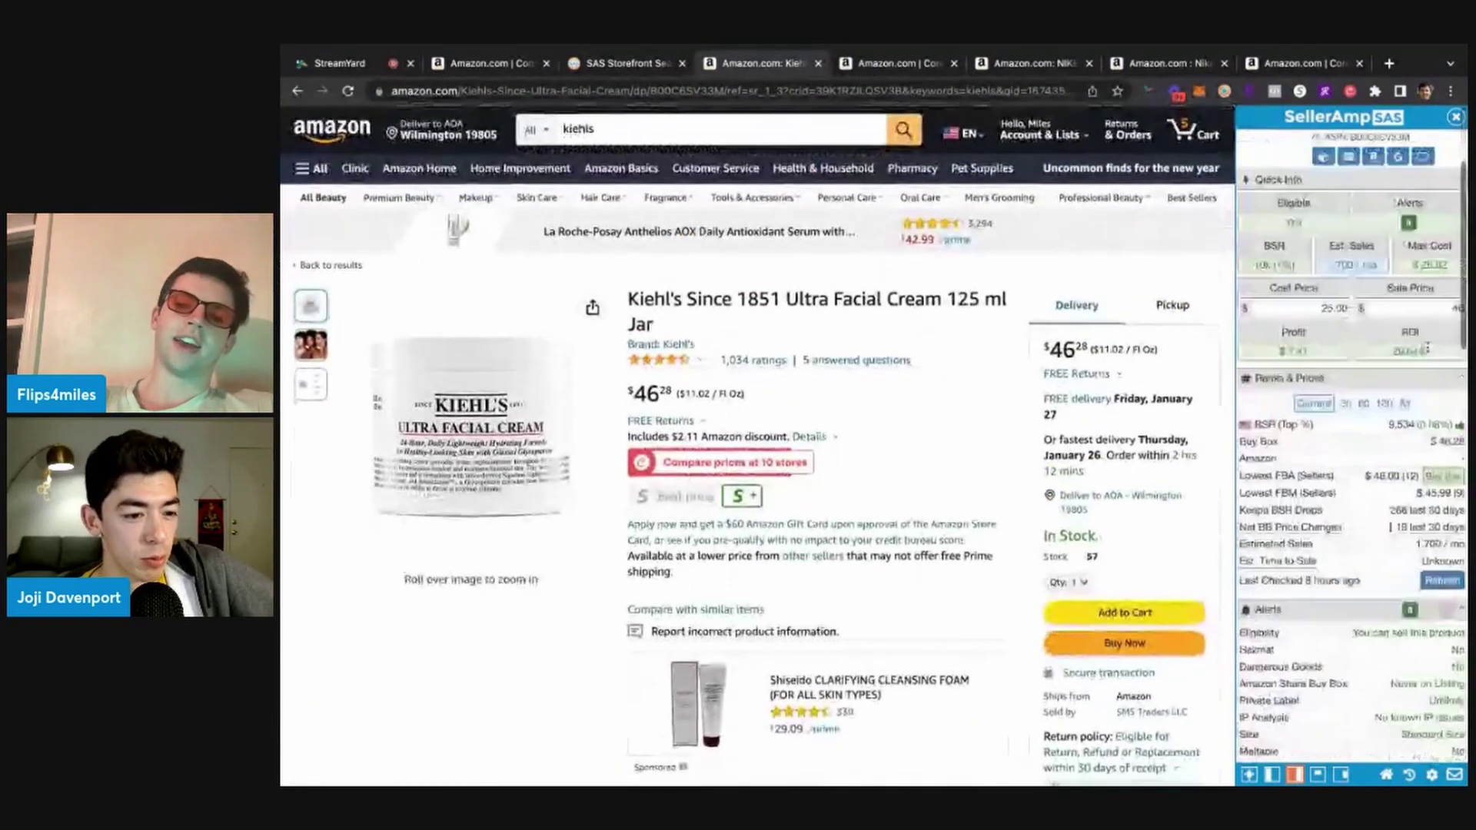
scroll(1426, 346, up, 2)
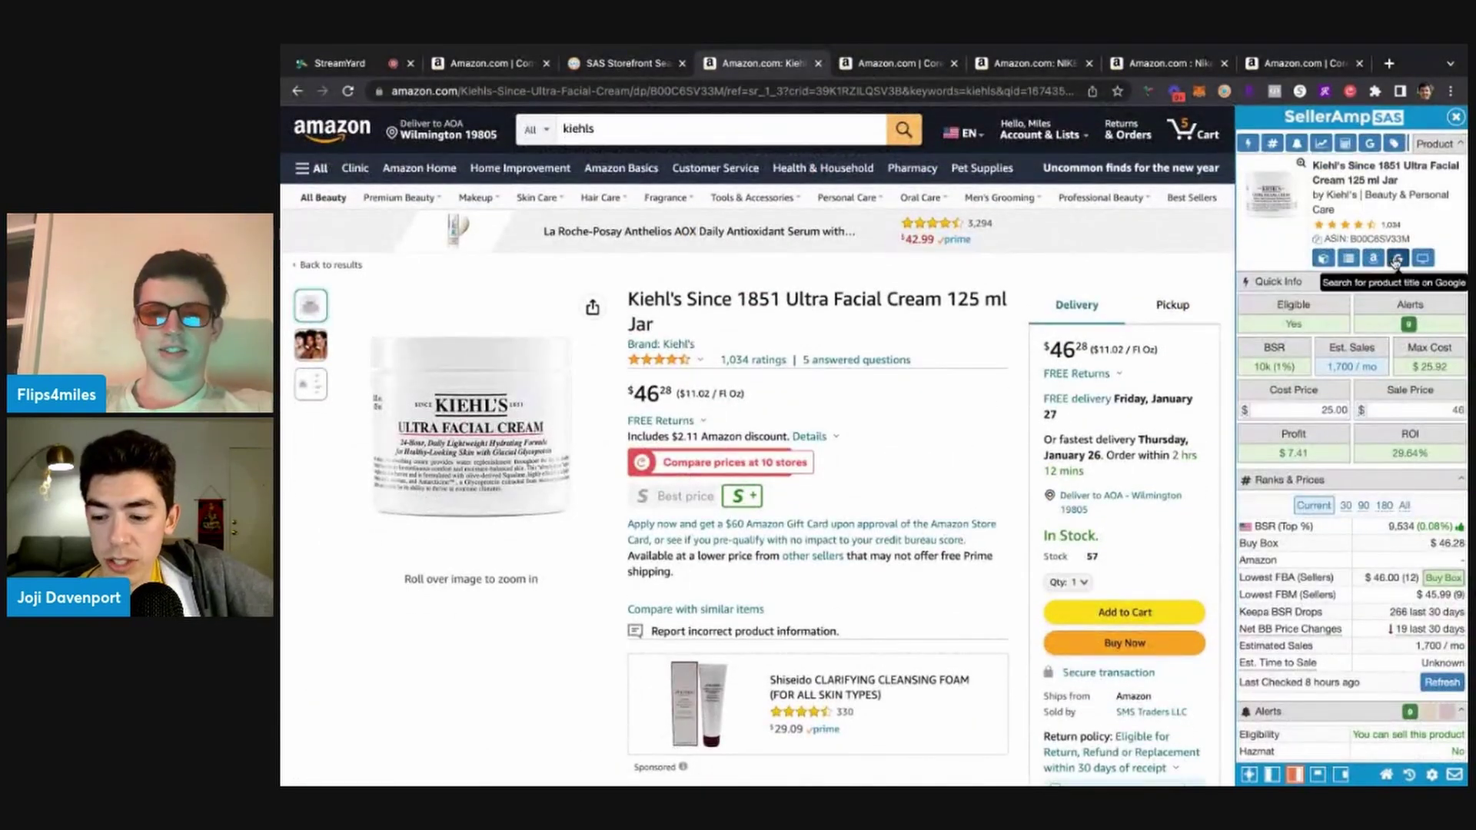
click(1397, 260)
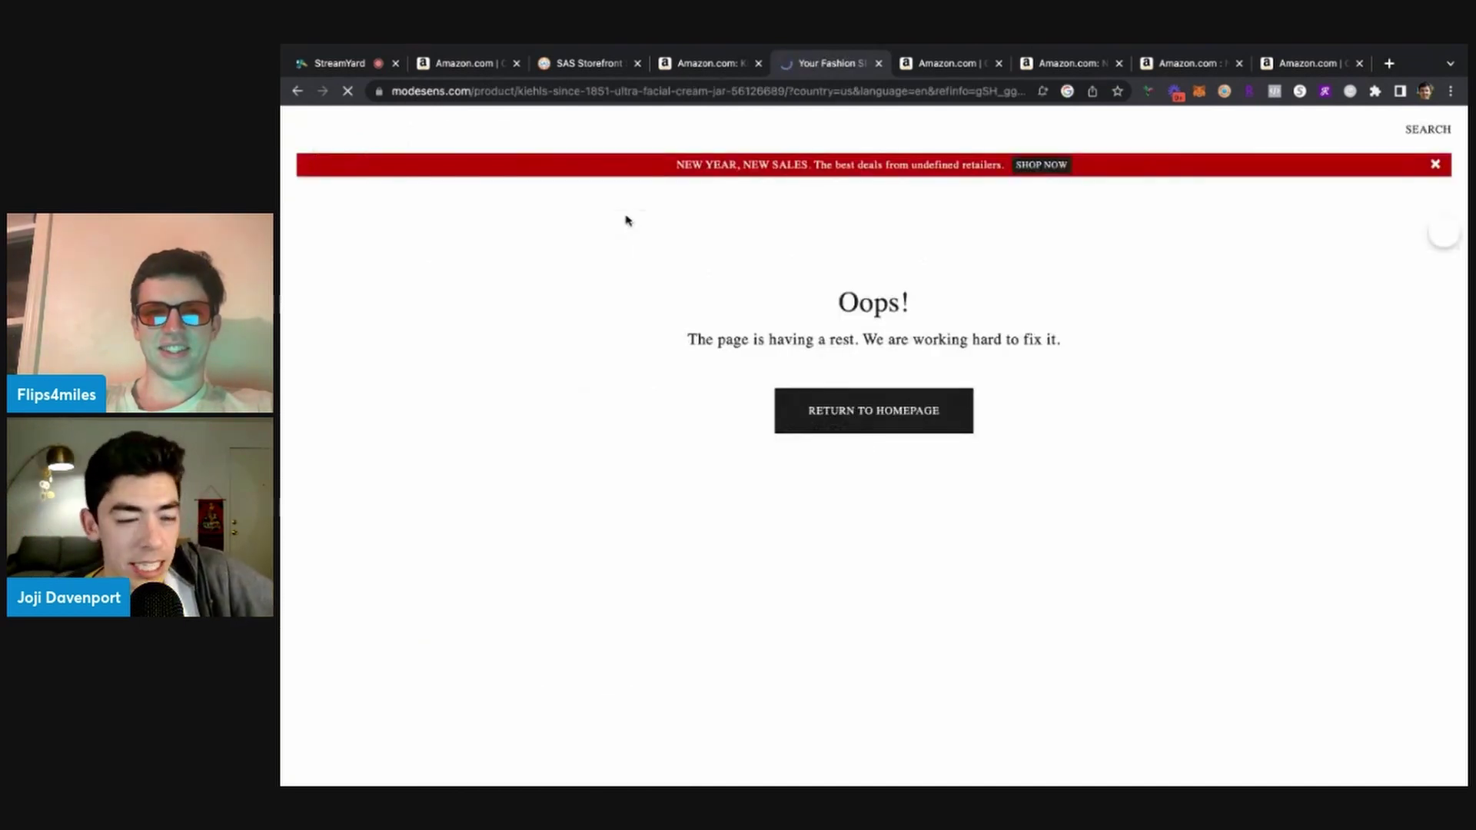
Check the FragranceNet price for the Kiehl's cream from the Google results
click(296, 91)
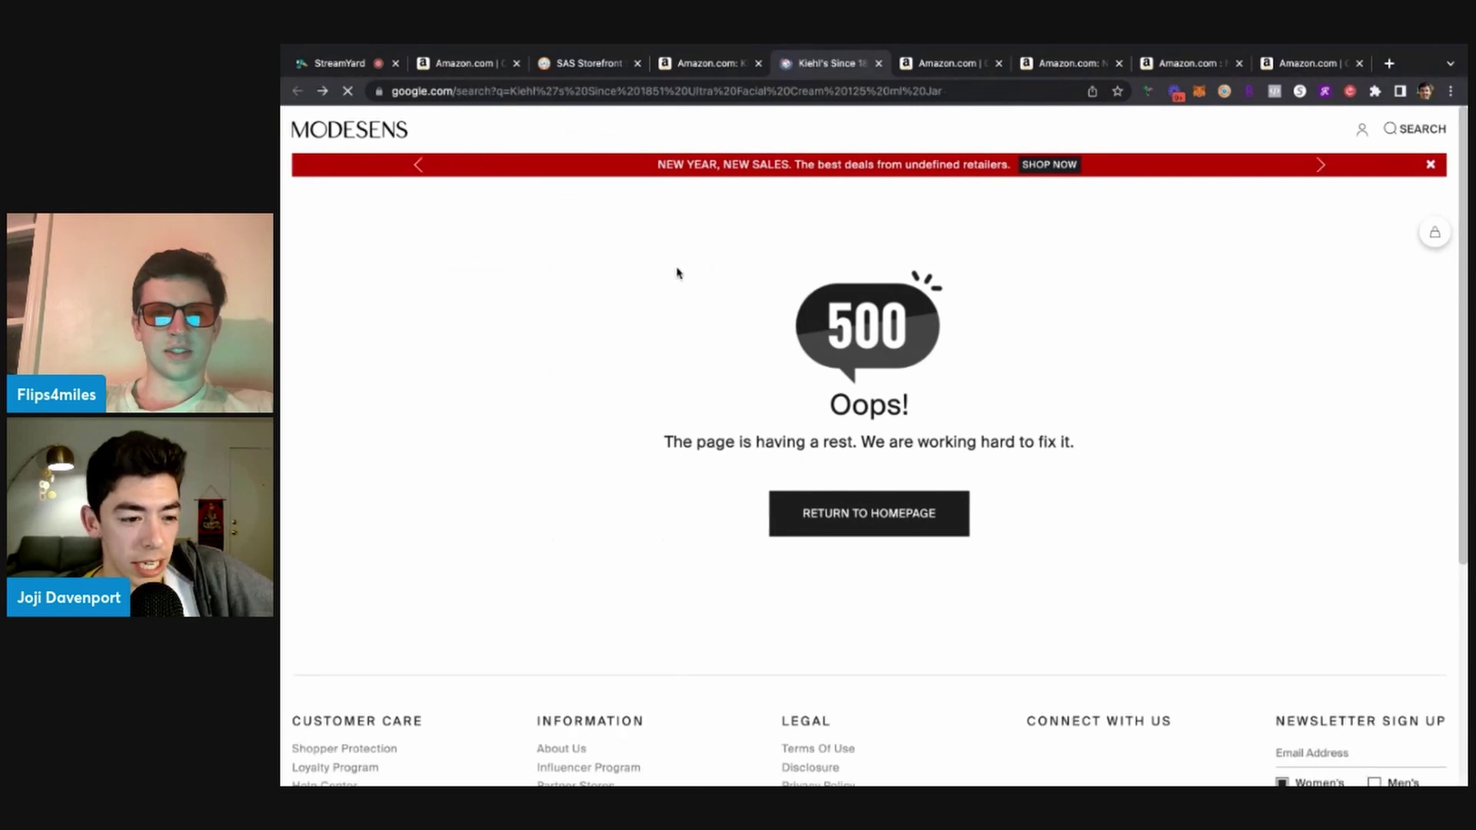
click(588, 408)
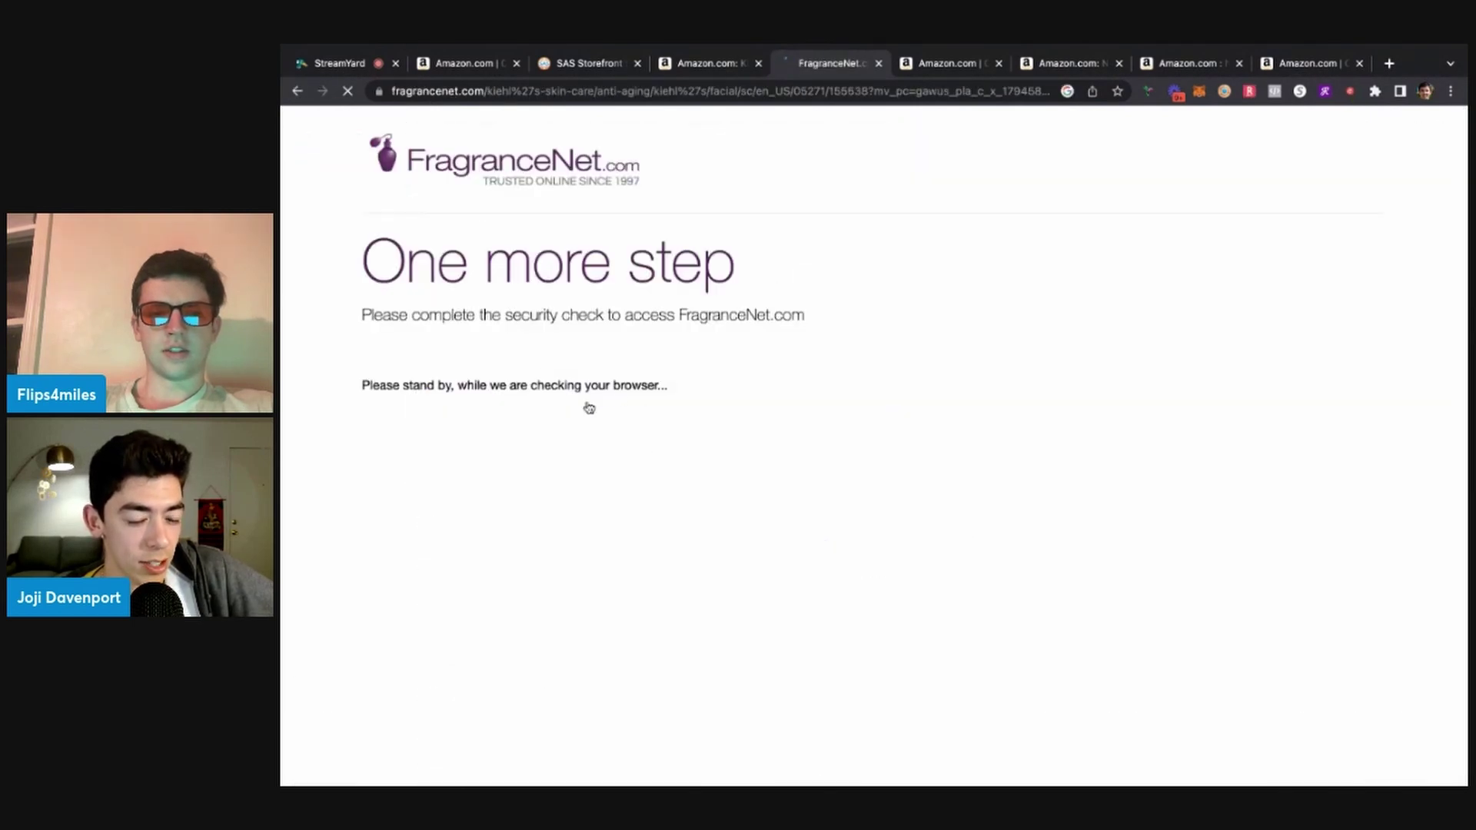
key(alt+Left)
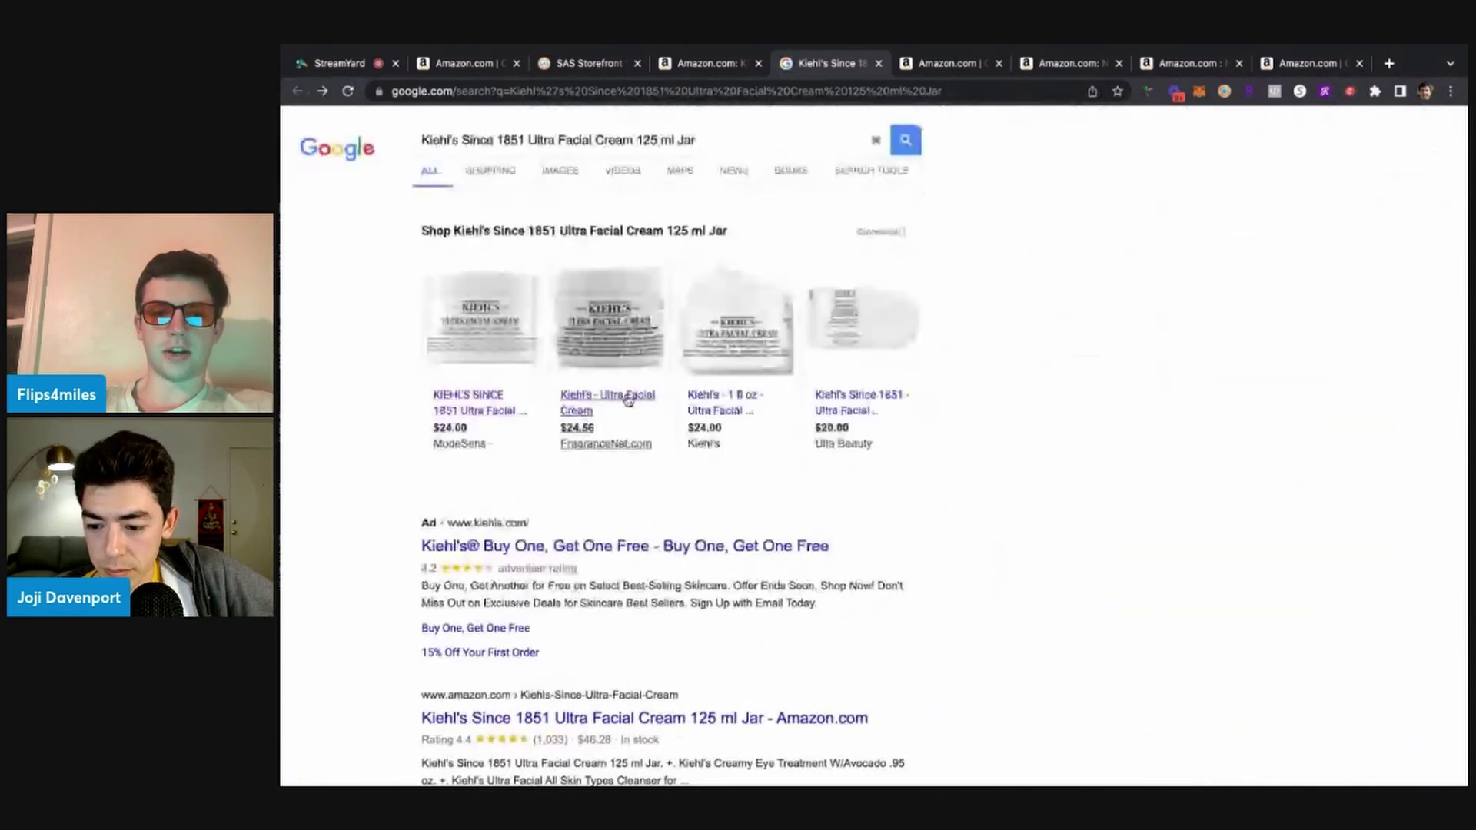
scroll(626, 398, up, 3)
scroll(629, 400, up, 5)
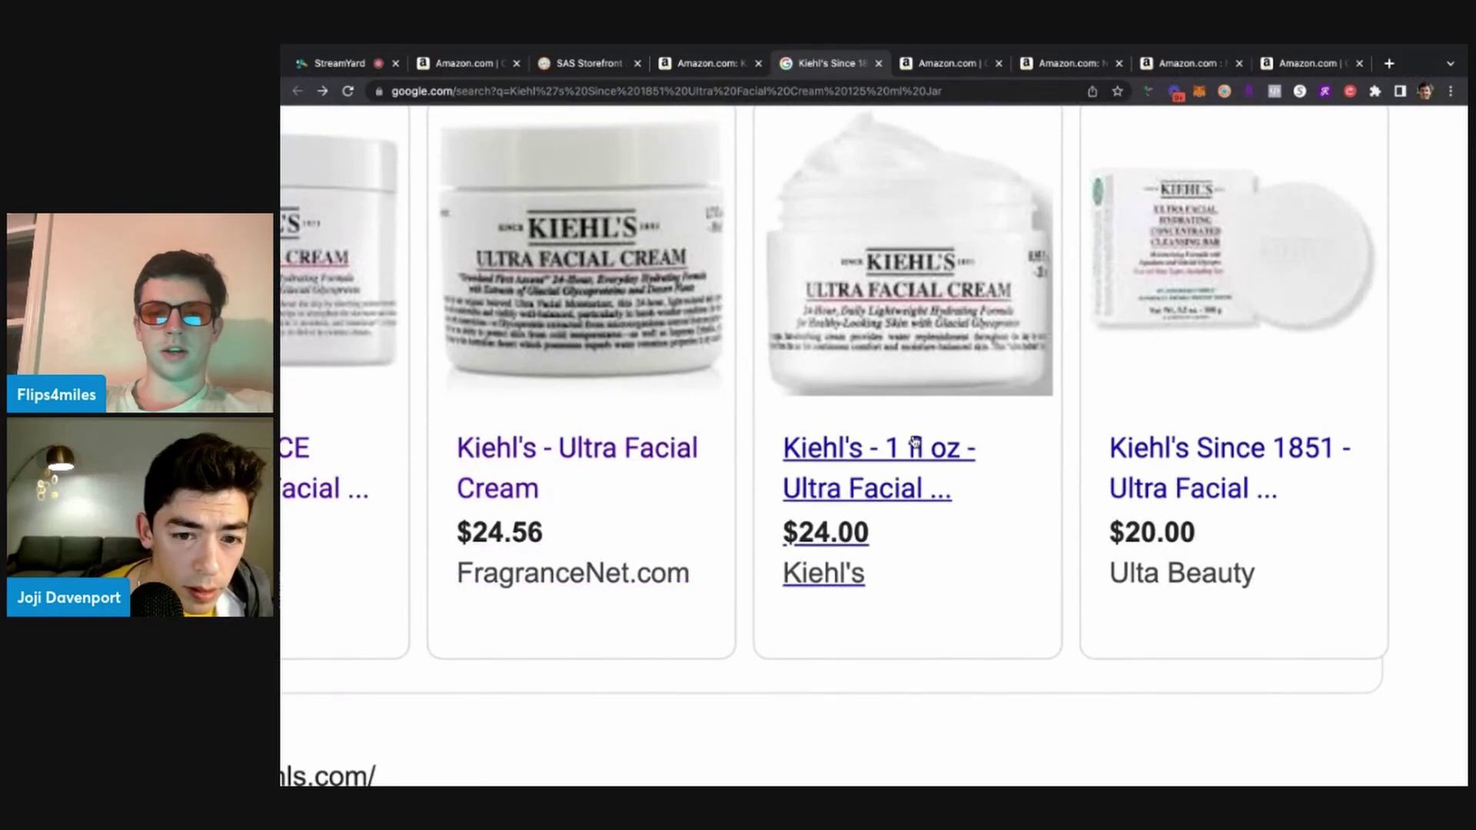
Confirm the Amazon listing is the 125 ml size and compare it with Google Shopping prices
click(707, 63)
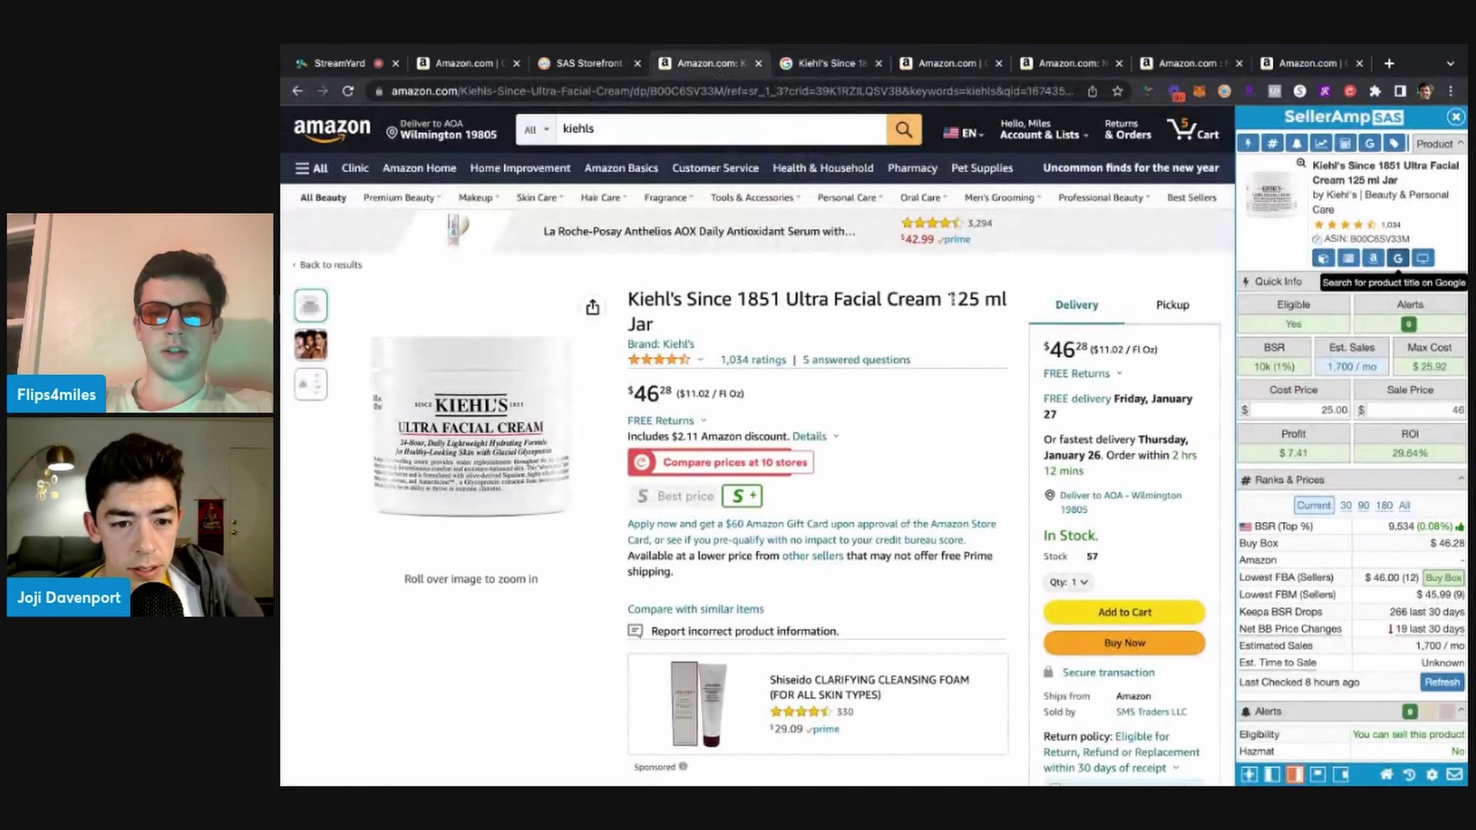
scroll(738, 116, up, 3)
scroll(738, 384, down, 1)
double_click(974, 298)
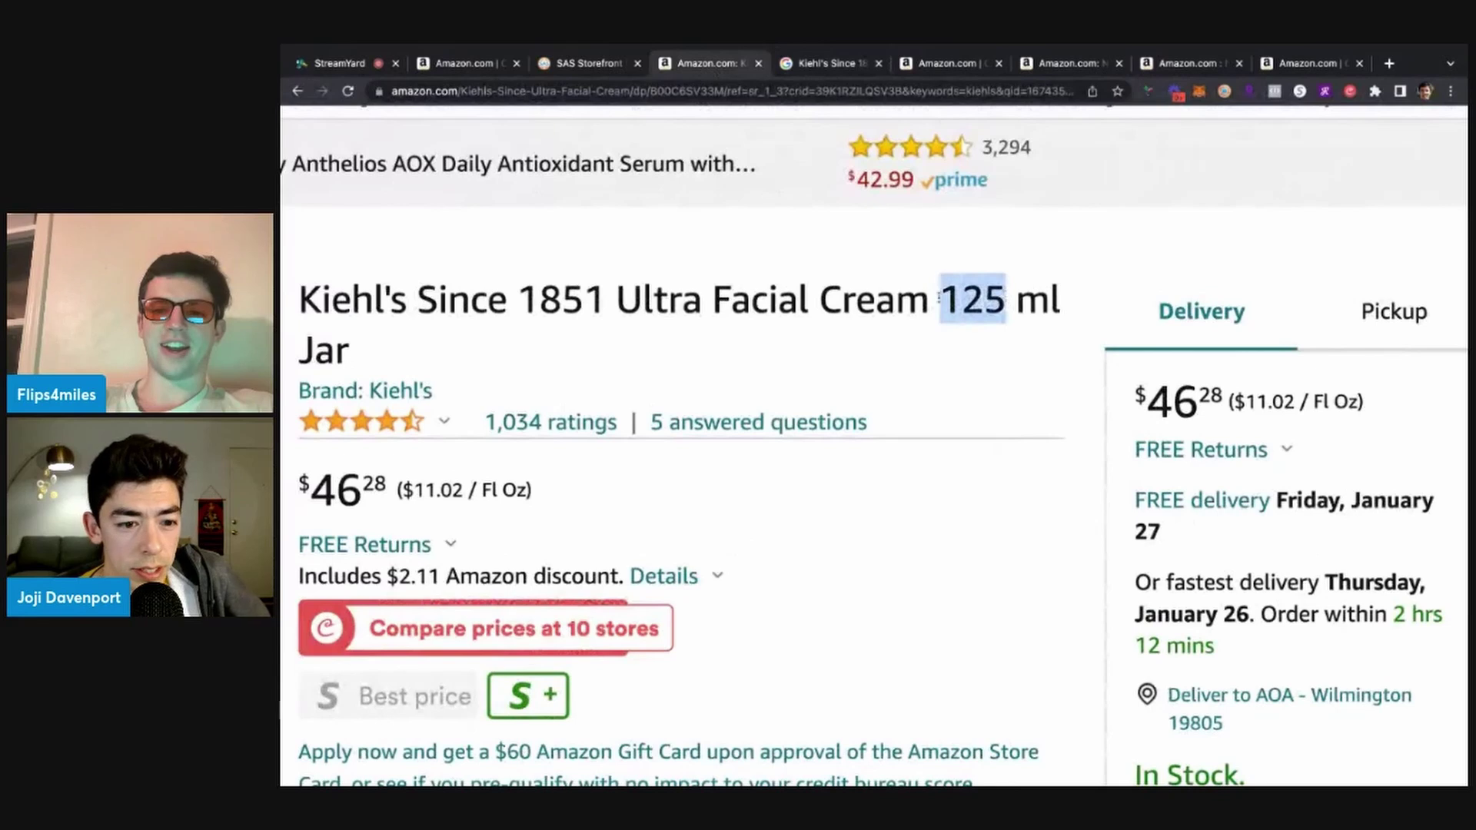
scroll(737, 385, down, 3)
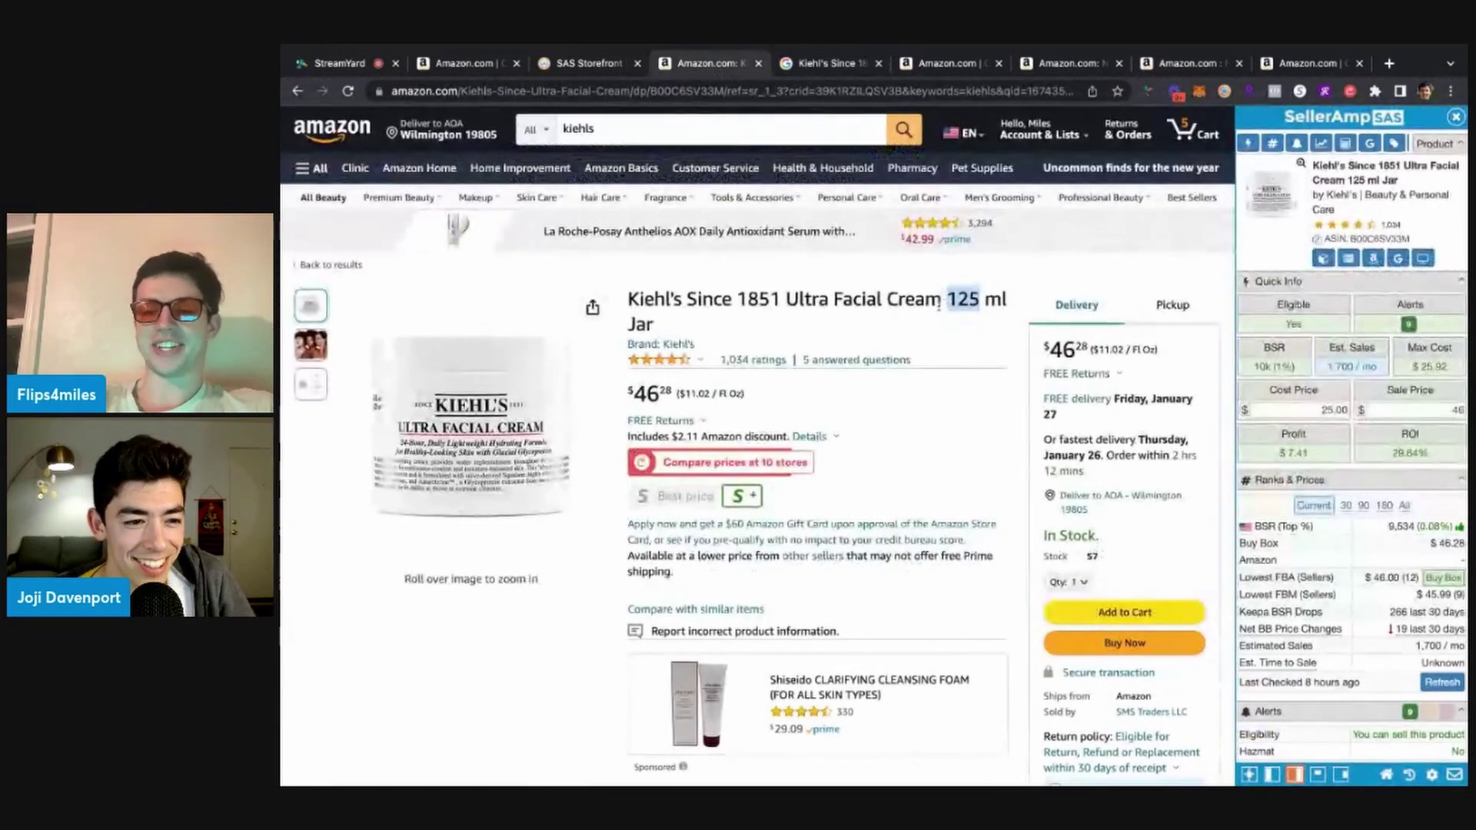
click(811, 68)
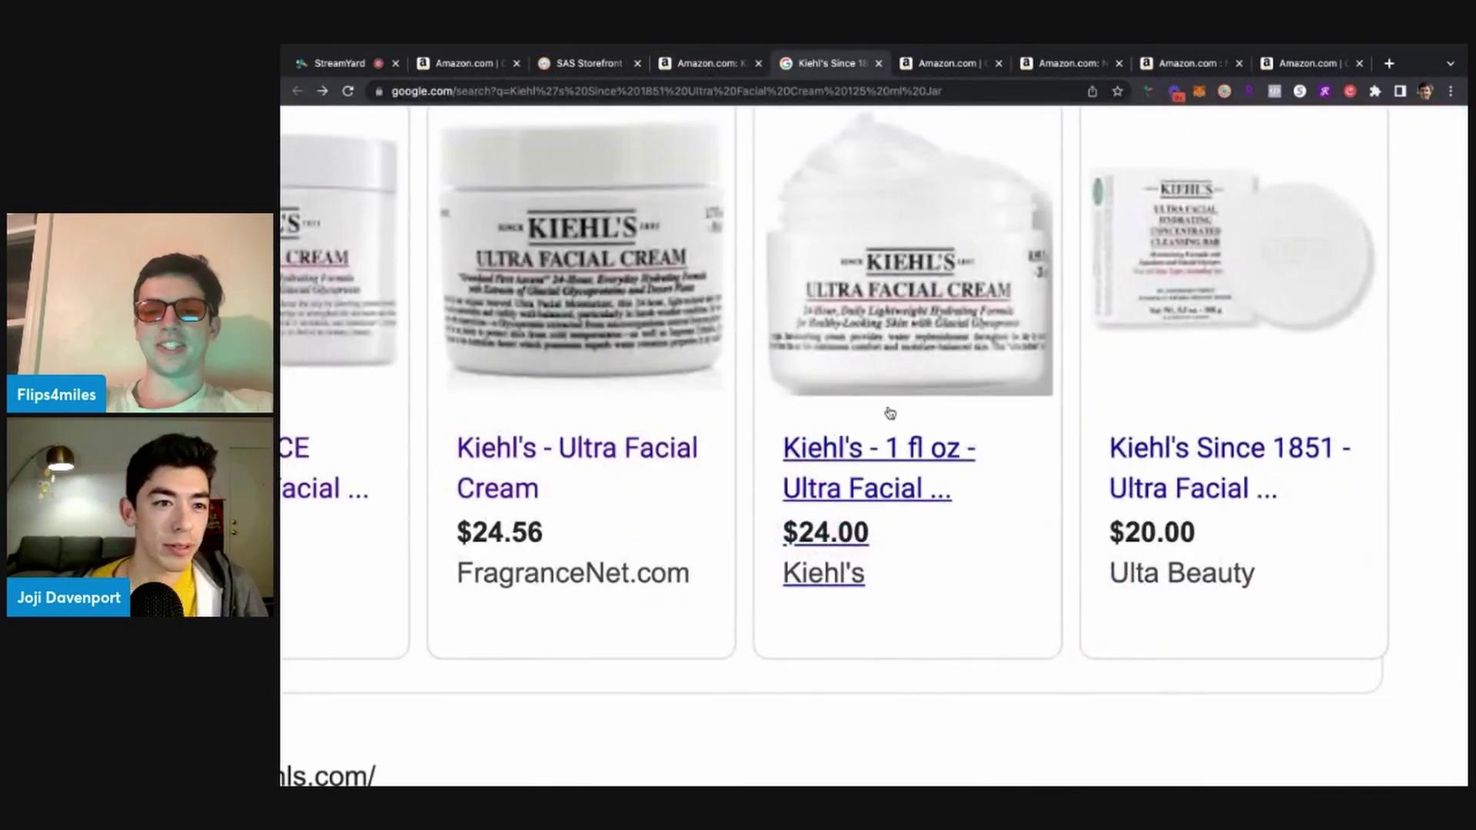
click(736, 54)
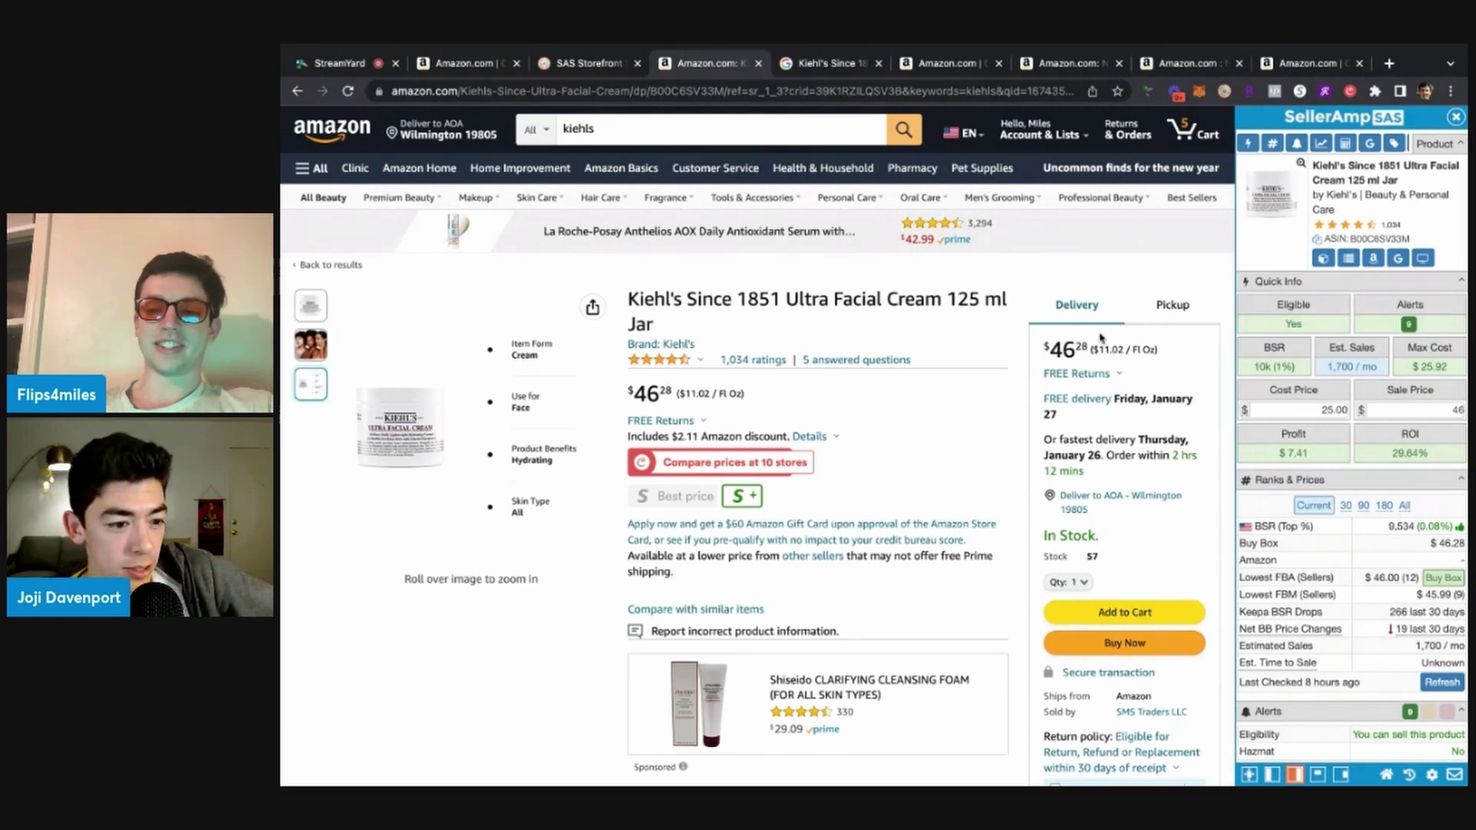
Review the Kiehl's listing once more, then close the Amazon and Google Kiehl's tabs
scroll(1422, 401, up, 5)
scroll(1423, 401, down, 5)
scroll(1422, 402, up, 5)
scroll(1424, 400, down, 5)
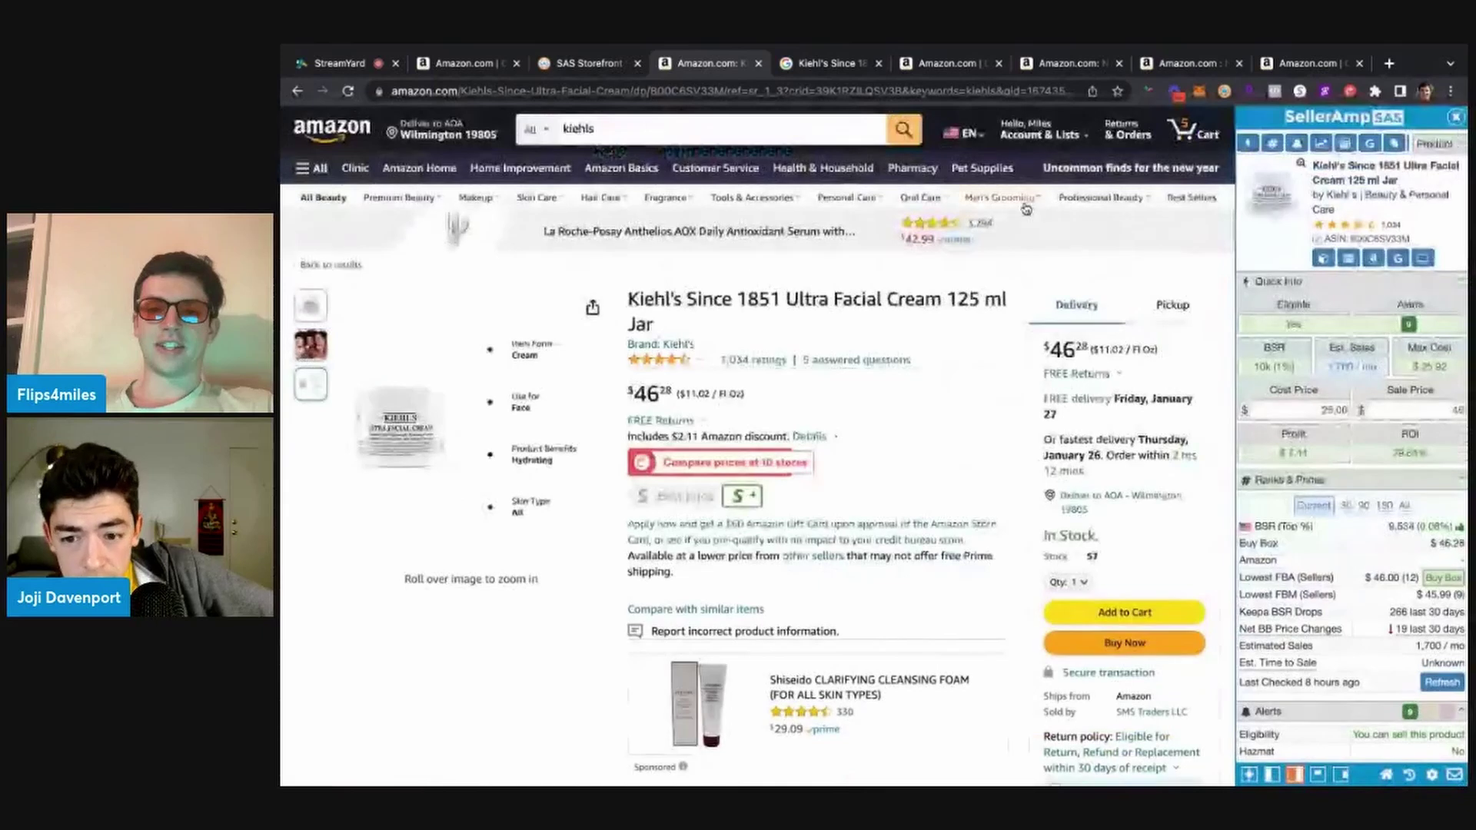
click(844, 66)
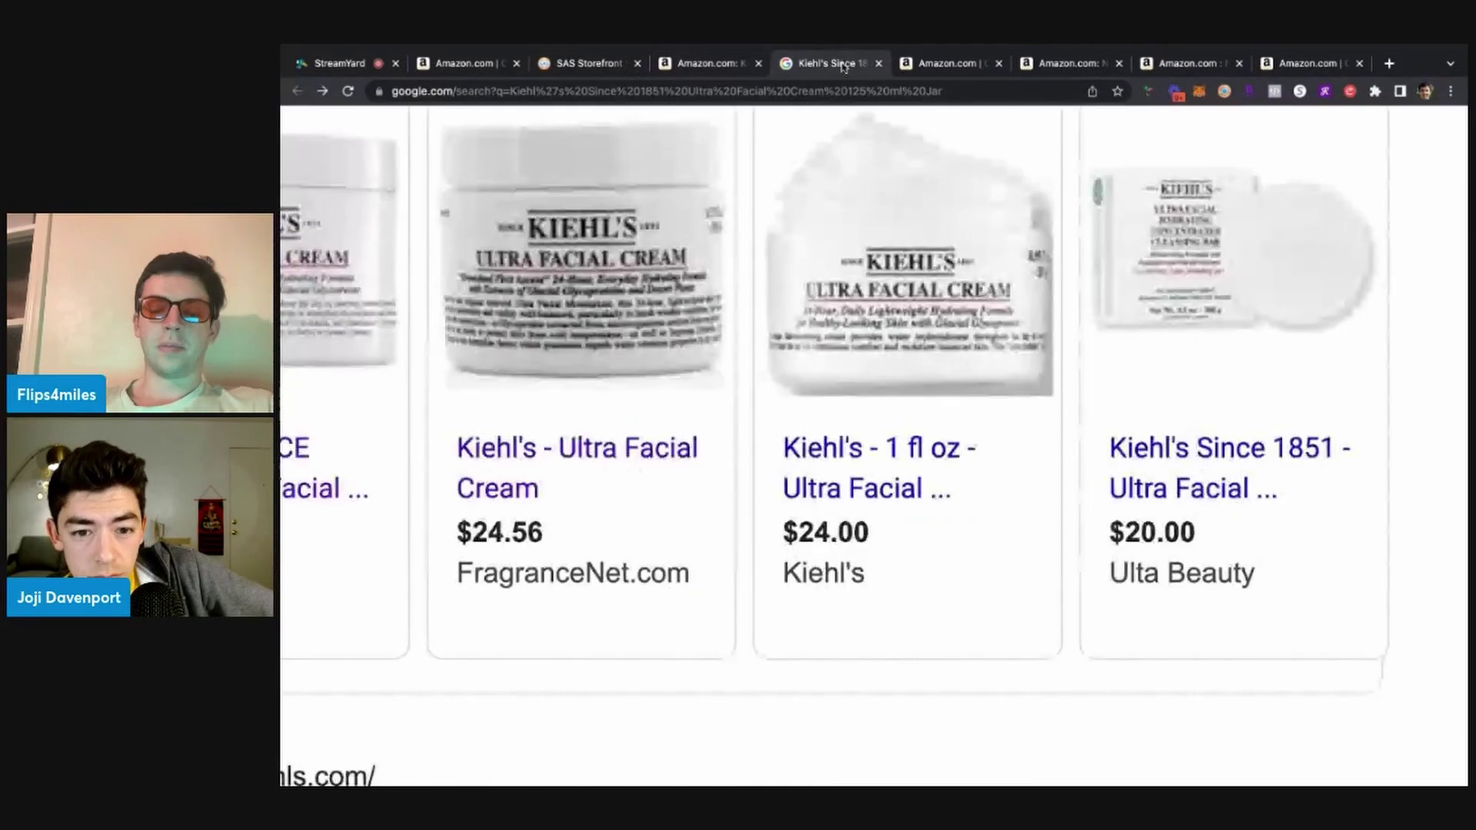
scroll(878, 384, down, 5)
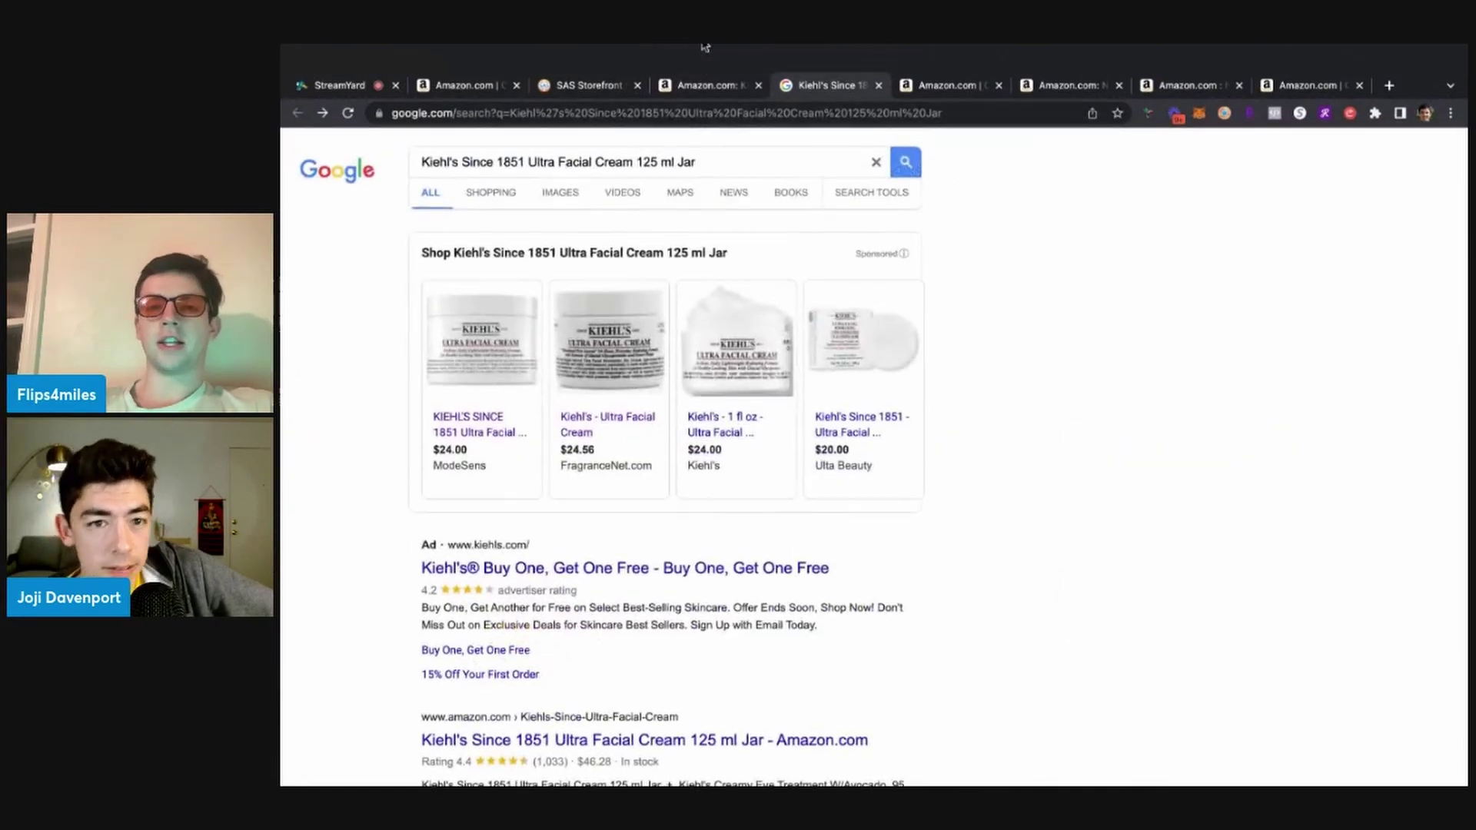
click(760, 89)
click(757, 85)
click(758, 85)
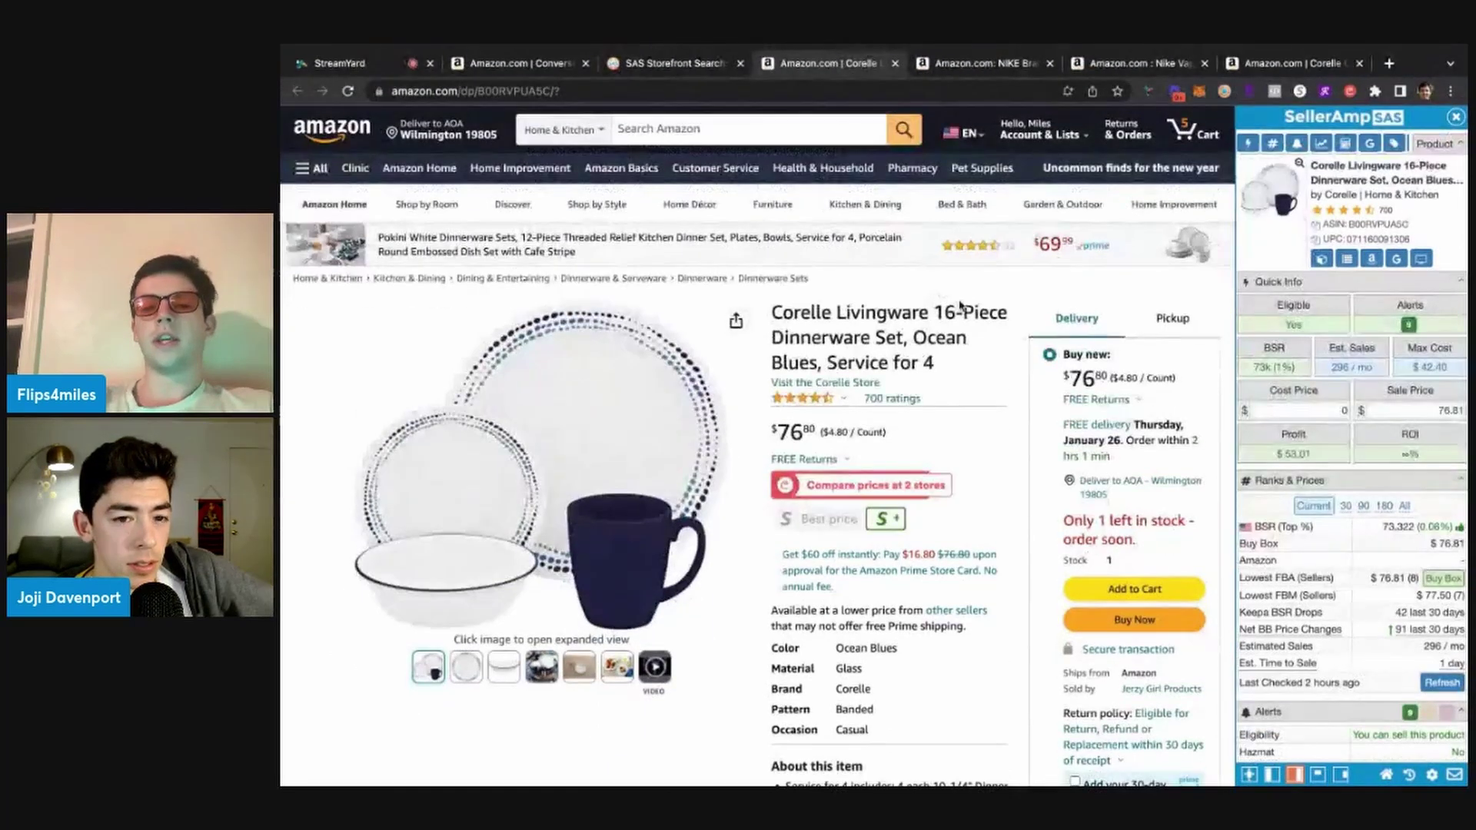
Look up the Corelle Livingware set's title on Google Shopping and compare with Amazon
scroll(958, 302, down, 5)
scroll(958, 301, down, 10)
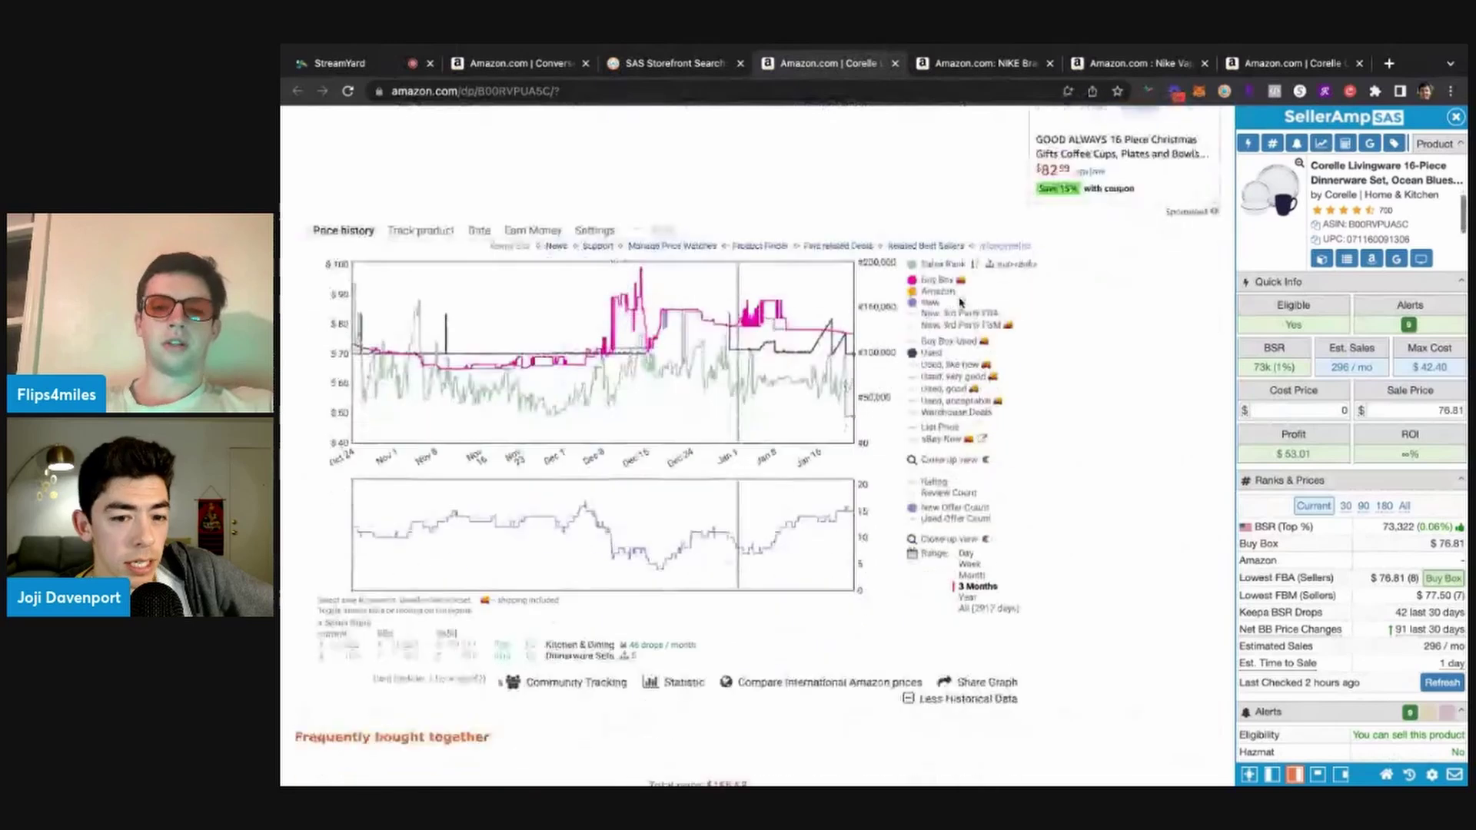
scroll(846, 338, up, 15)
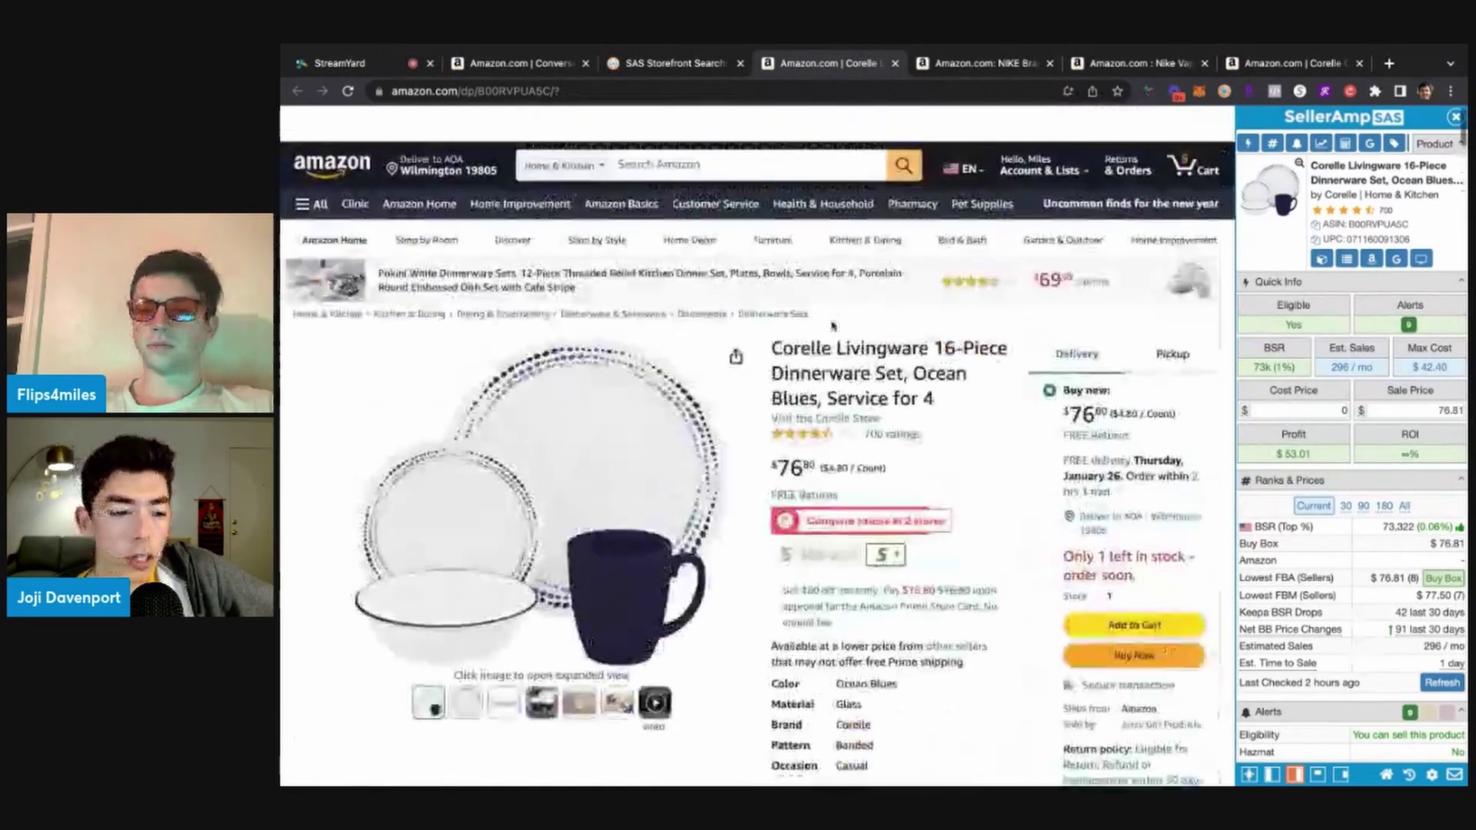
mouse_move(1322, 261)
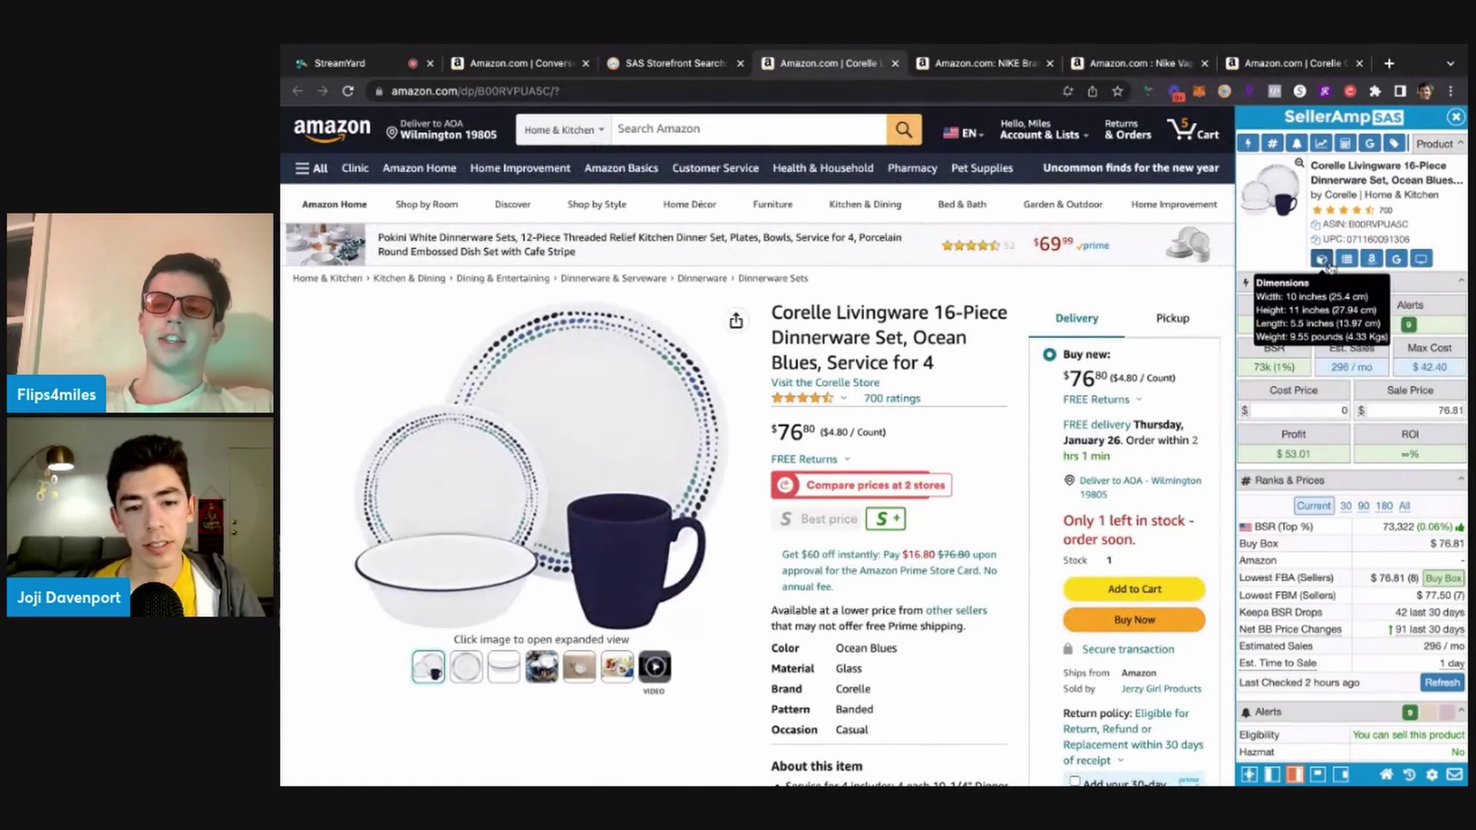
ctrl+scroll(1322, 259, up, 5)
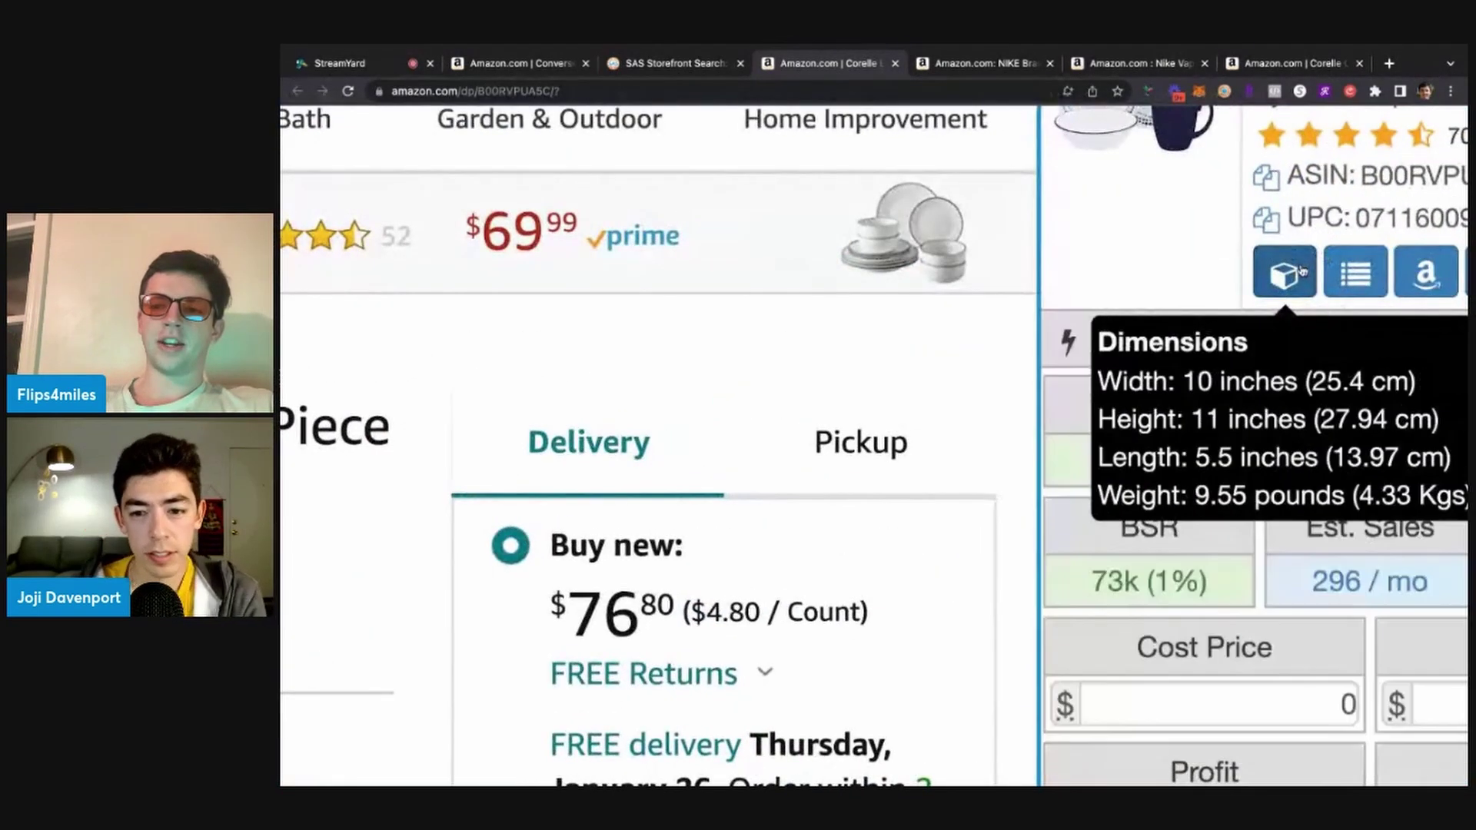
ctrl+scroll(1301, 271, down, 5)
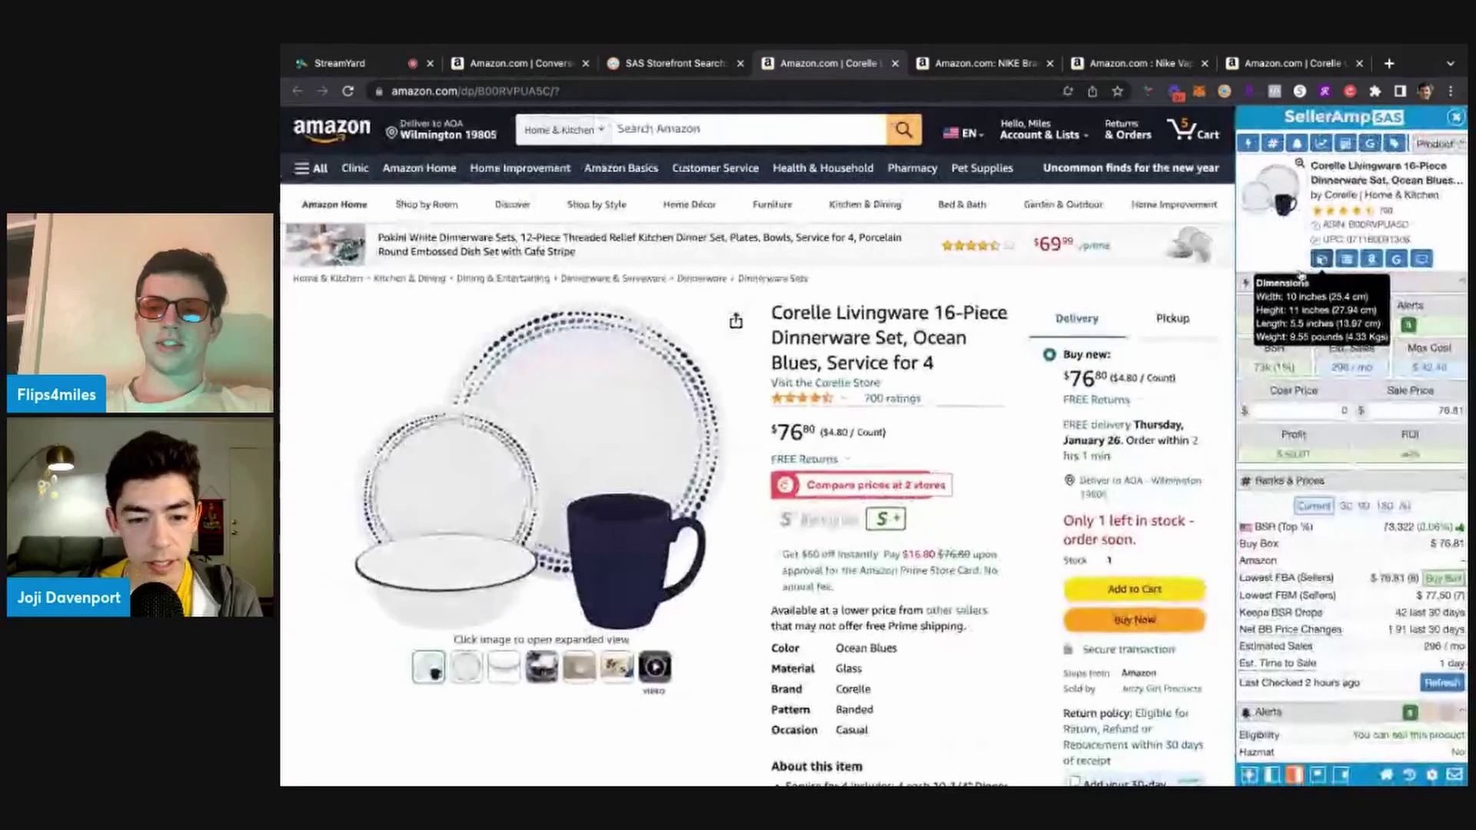
click(1398, 260)
click(491, 170)
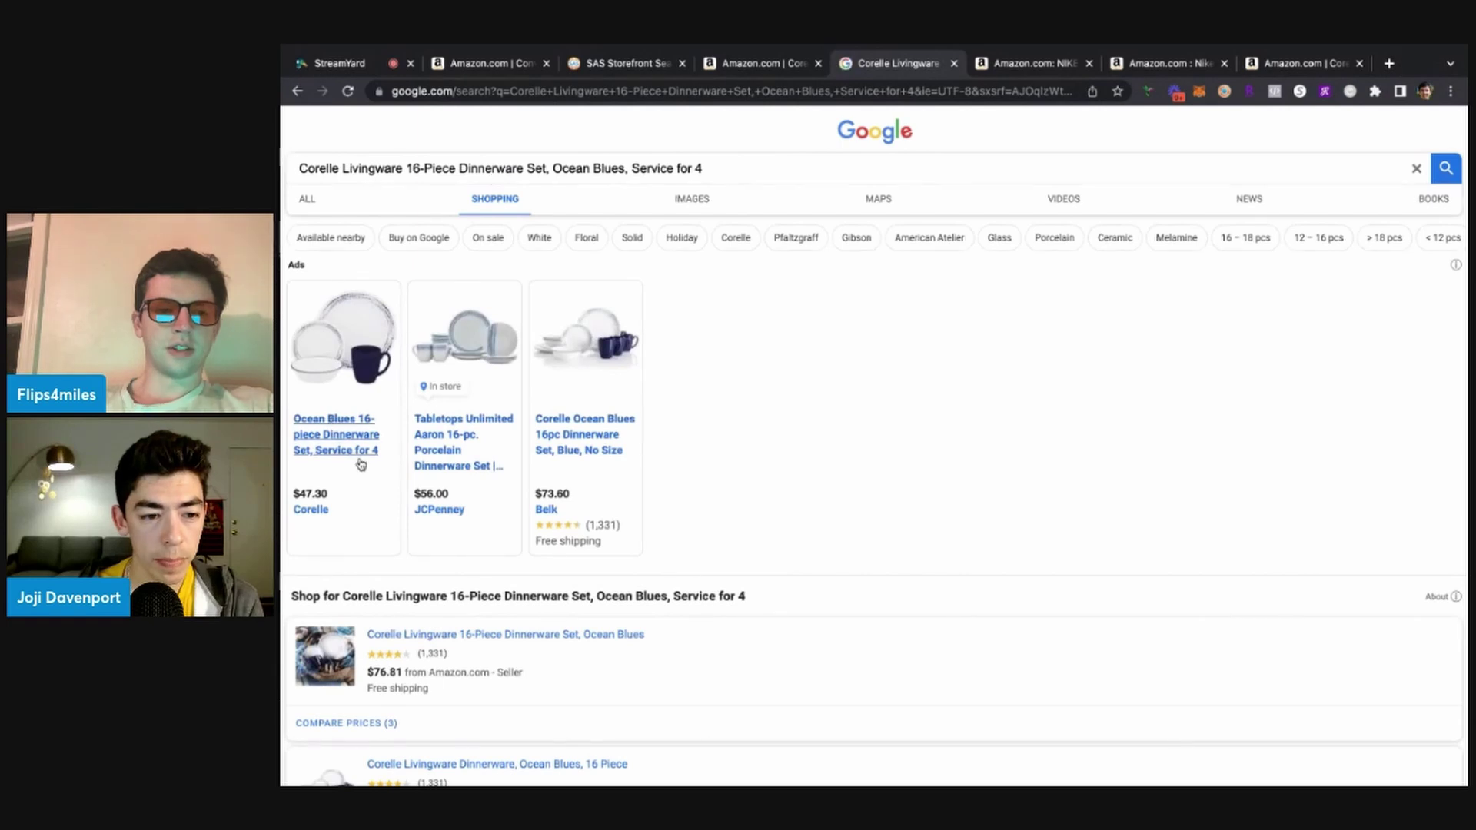
click(761, 63)
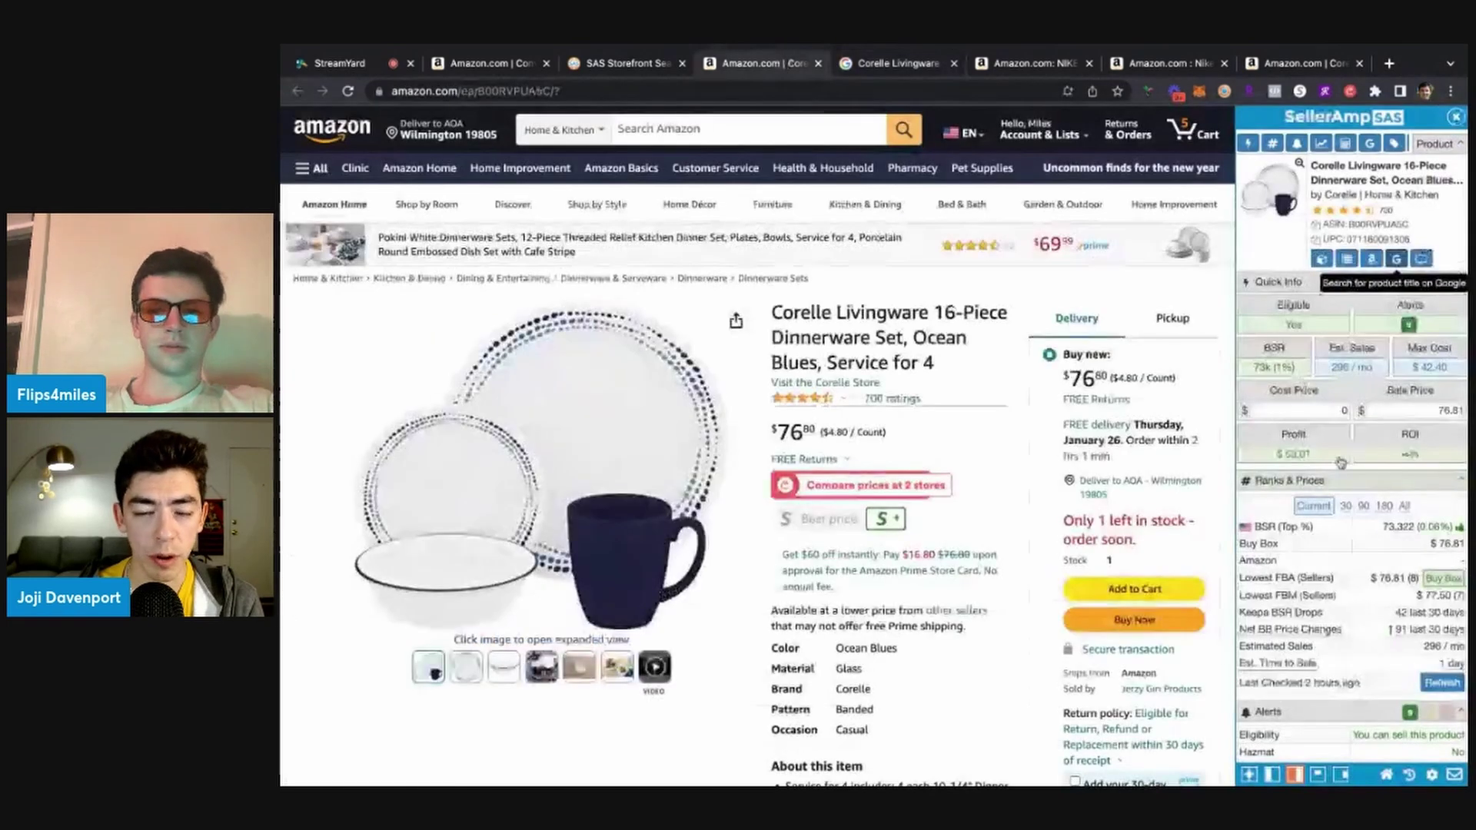
Edit the Livingware set's SellerAmp cost price, then close its Amazon and Google tabs
click(1339, 414)
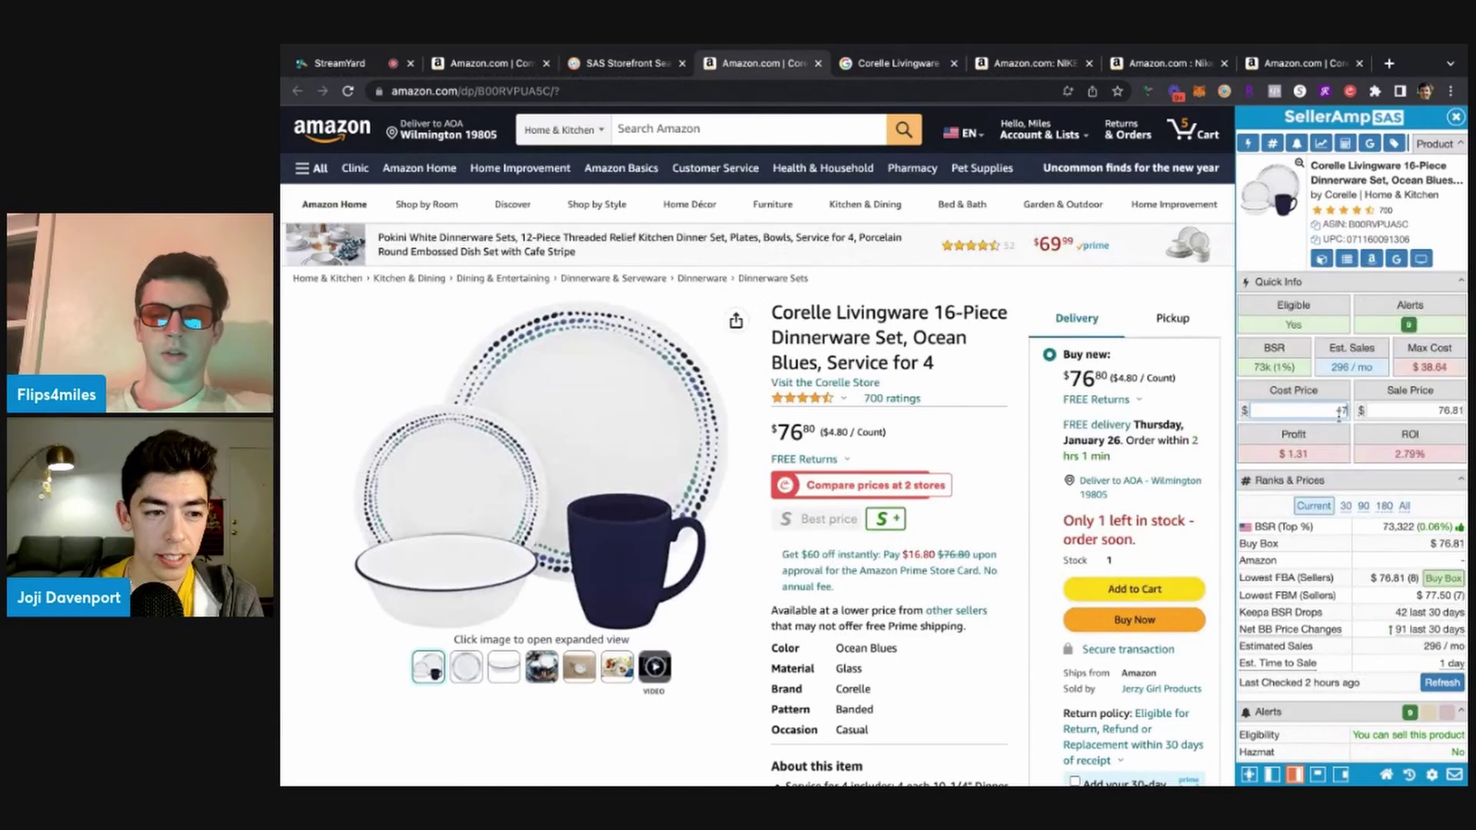
scroll(1222, 347, down, 6)
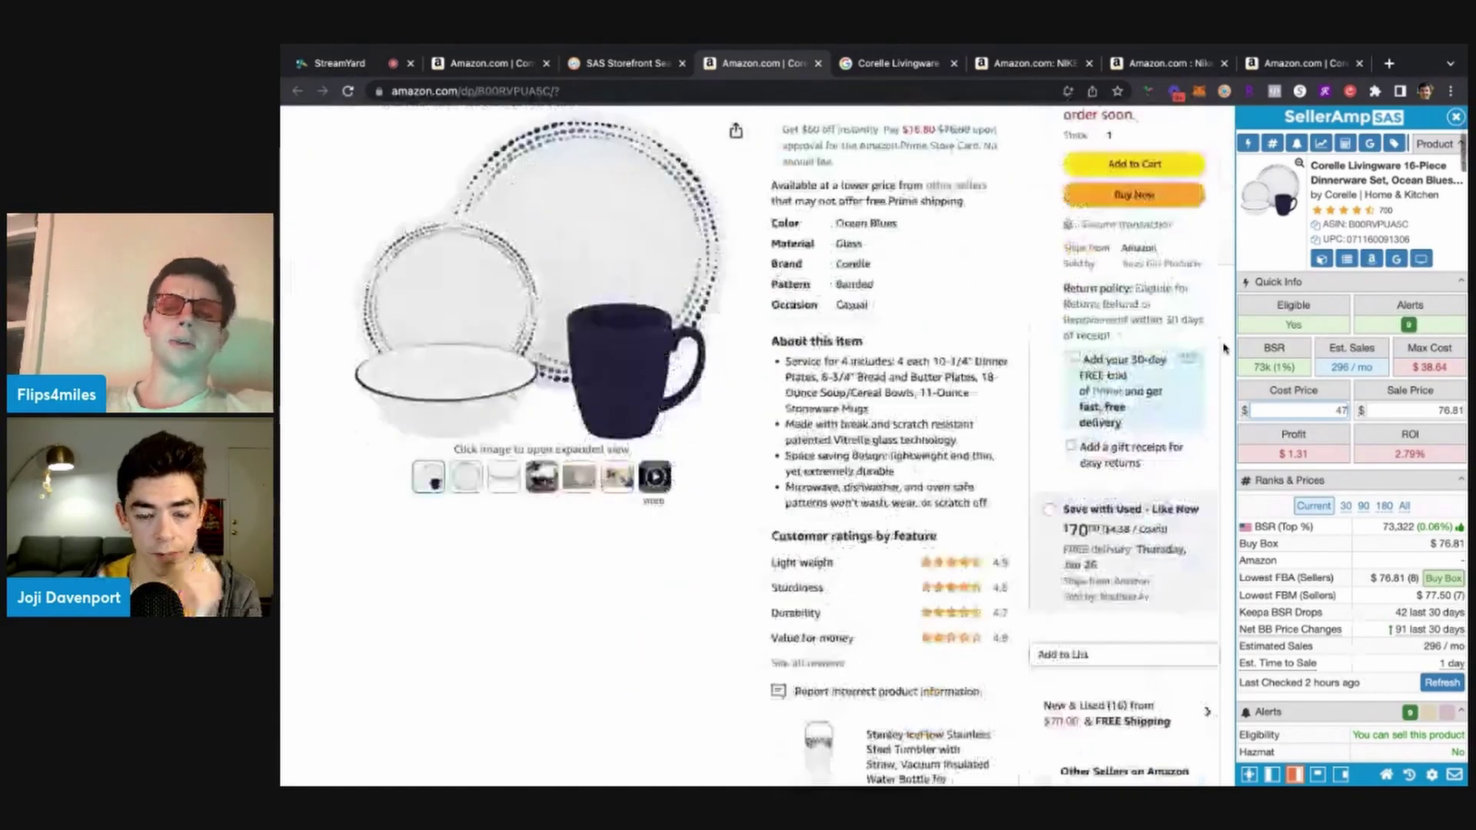
scroll(1223, 351, up, 6)
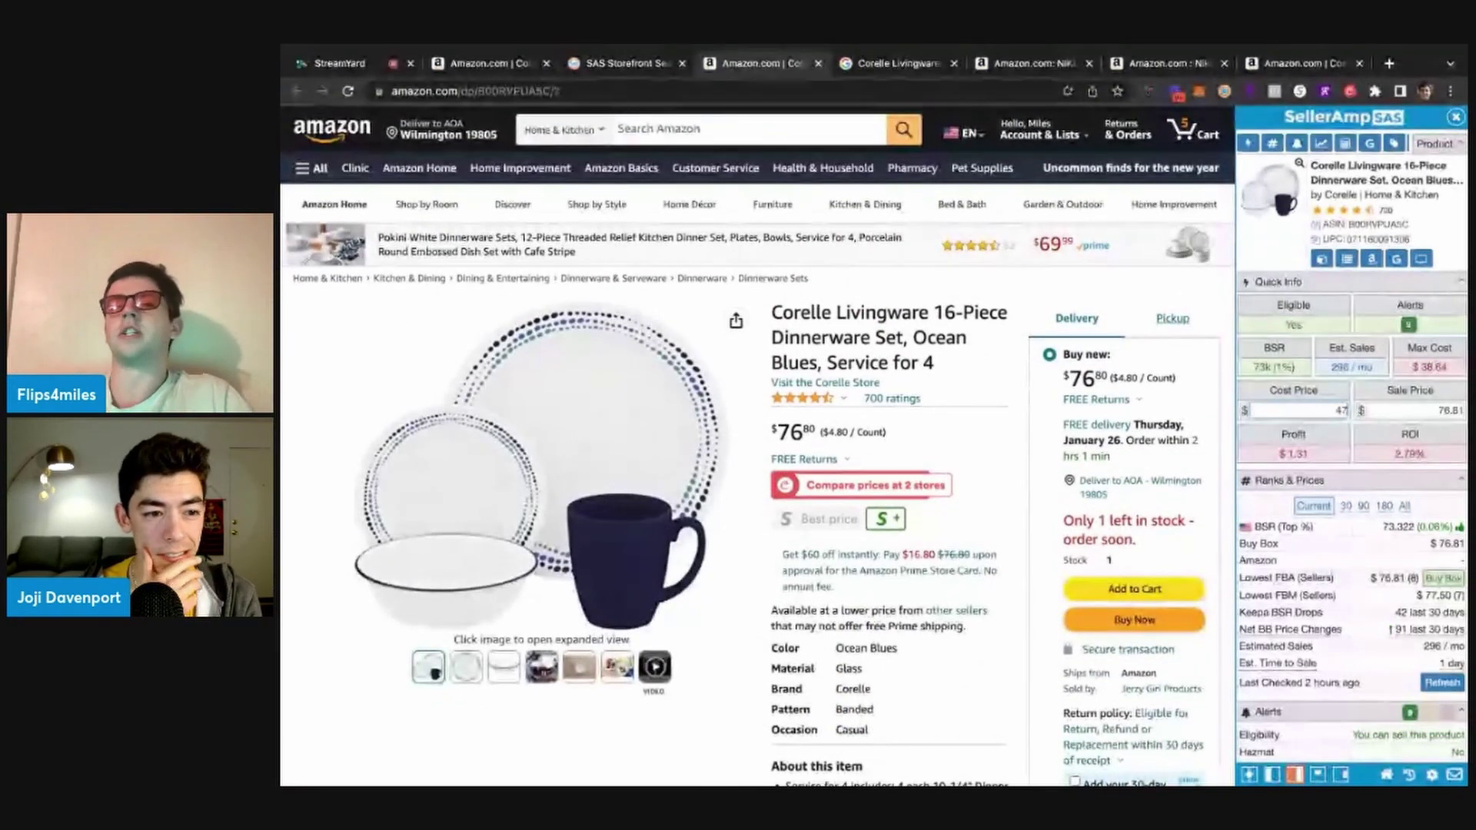
click(818, 63)
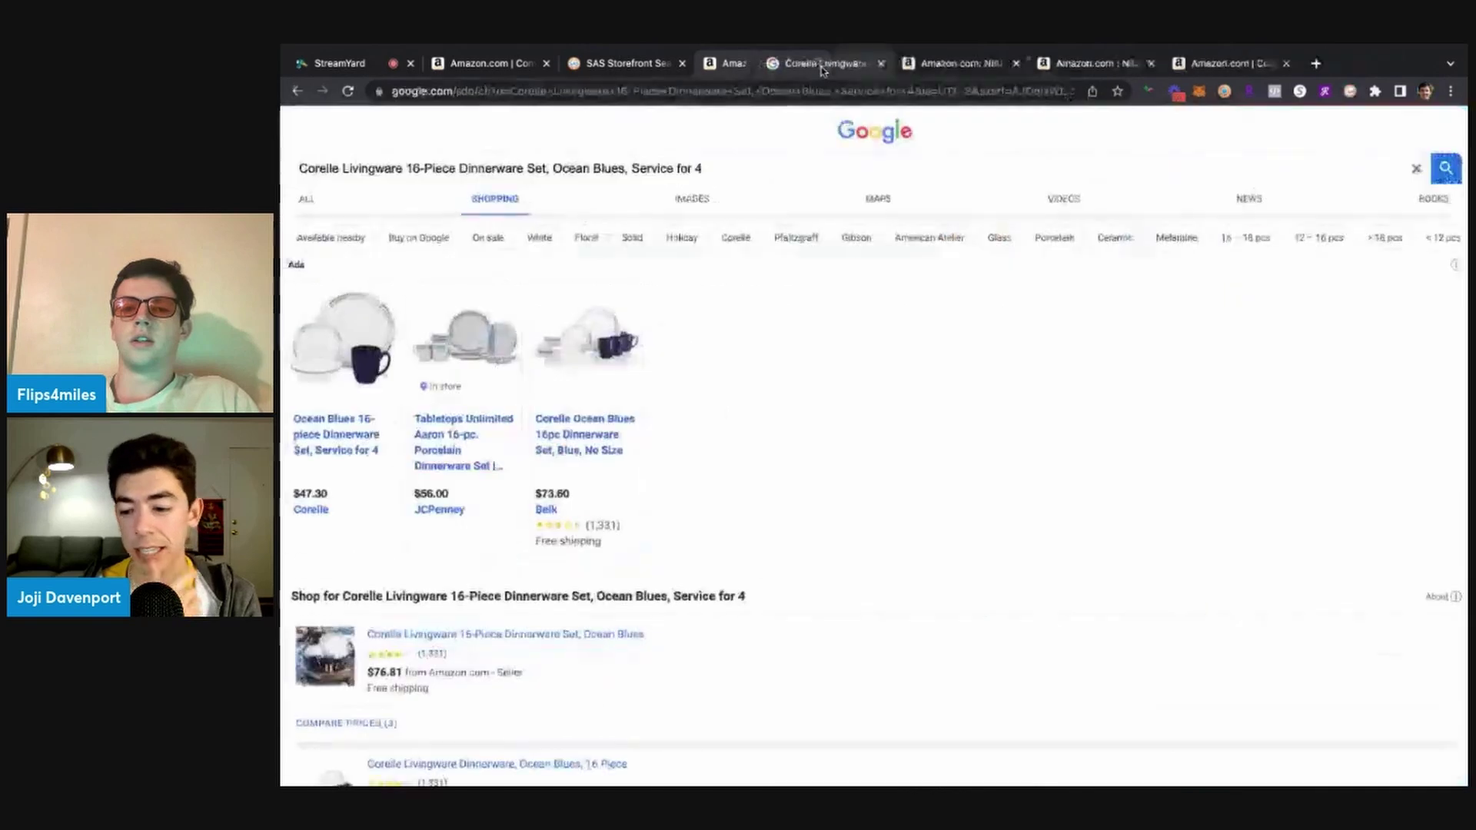
click(817, 63)
List the grey Nike Brasilia duffel's variations and bring up the Corelle Country Cottage listing
scroll(798, 335, down, 10)
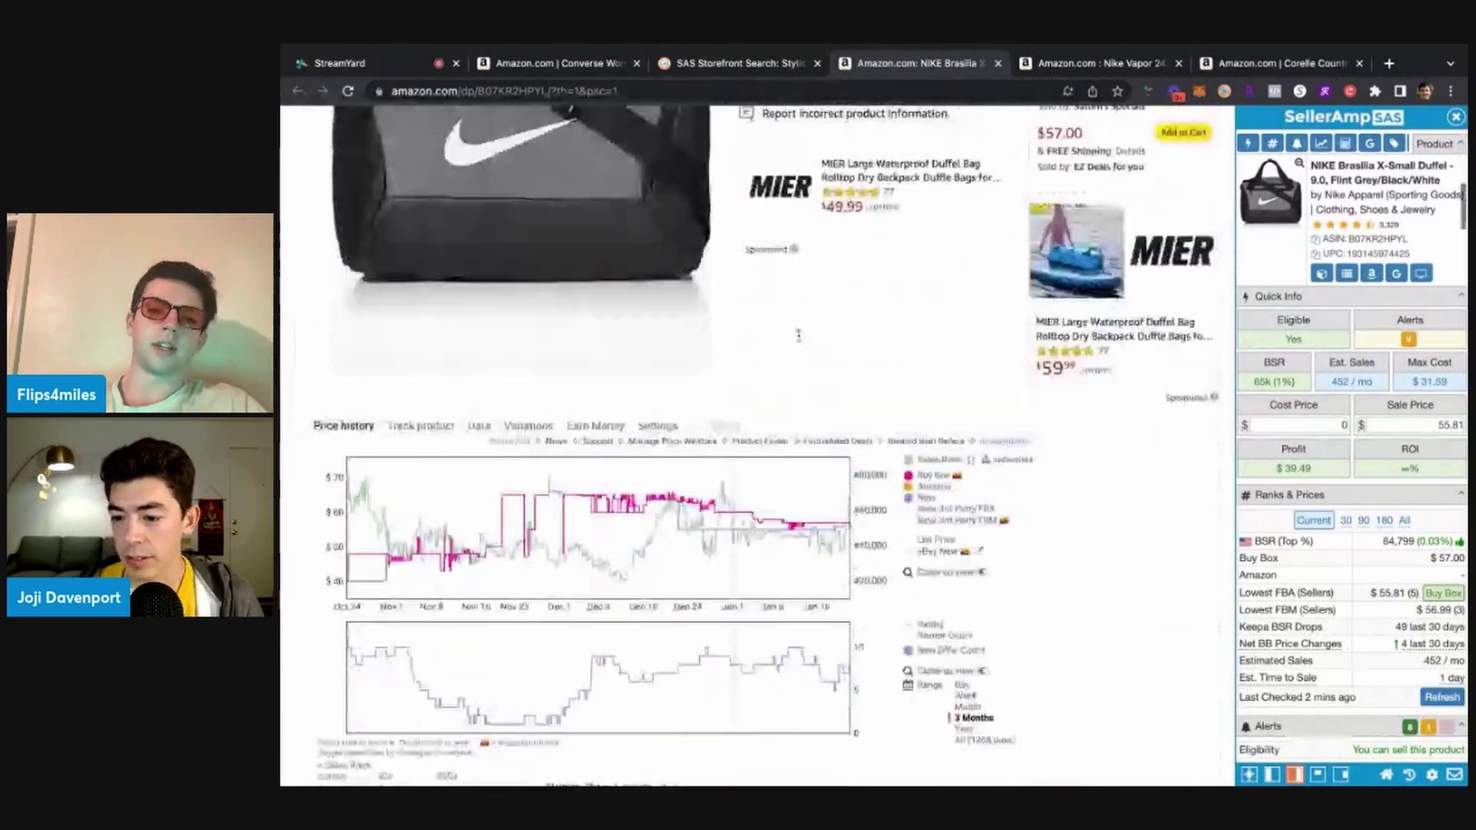
scroll(798, 335, down, 3)
click(528, 179)
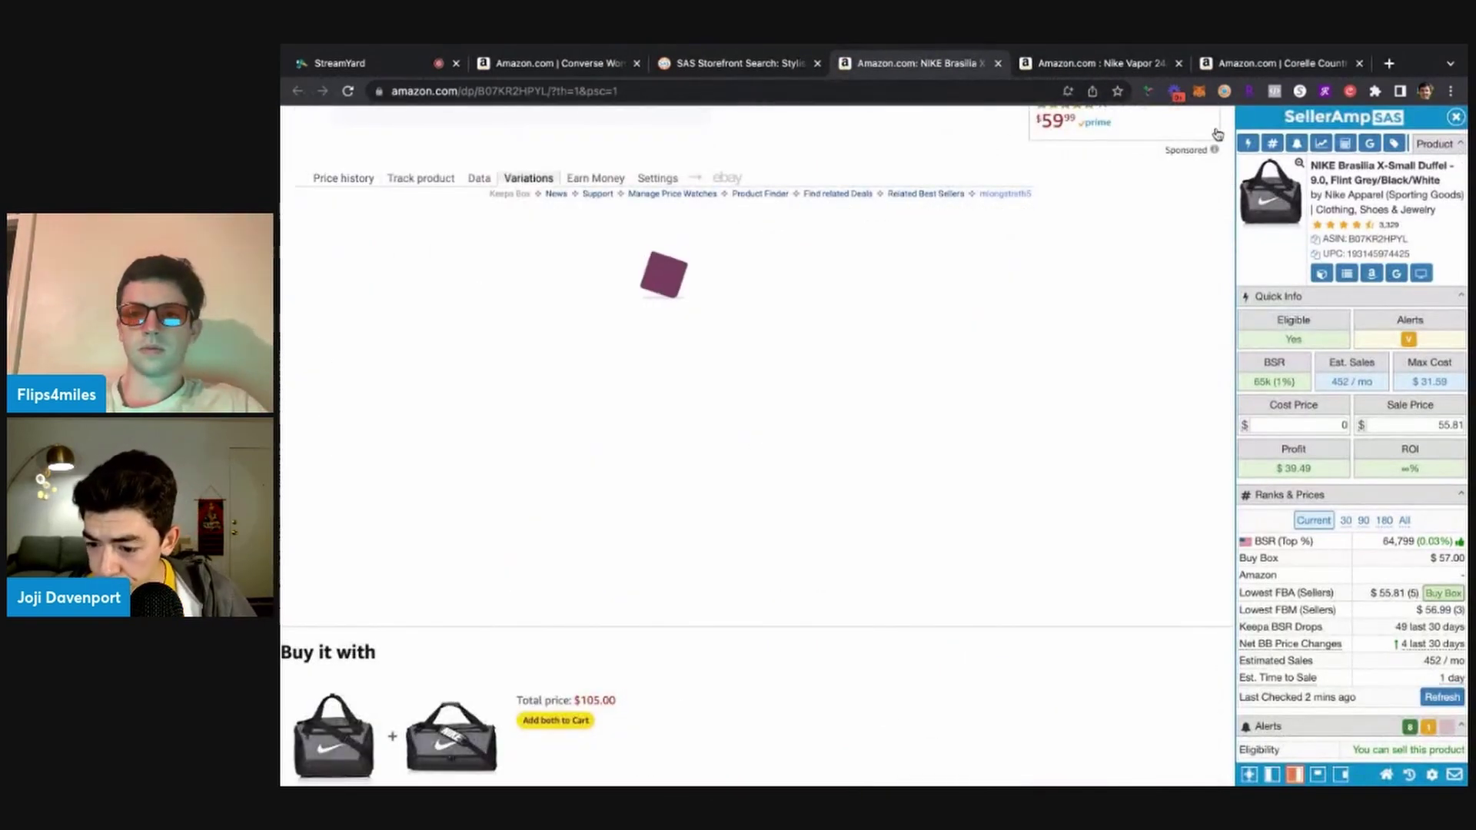
drag(1217, 71, 1099, 65)
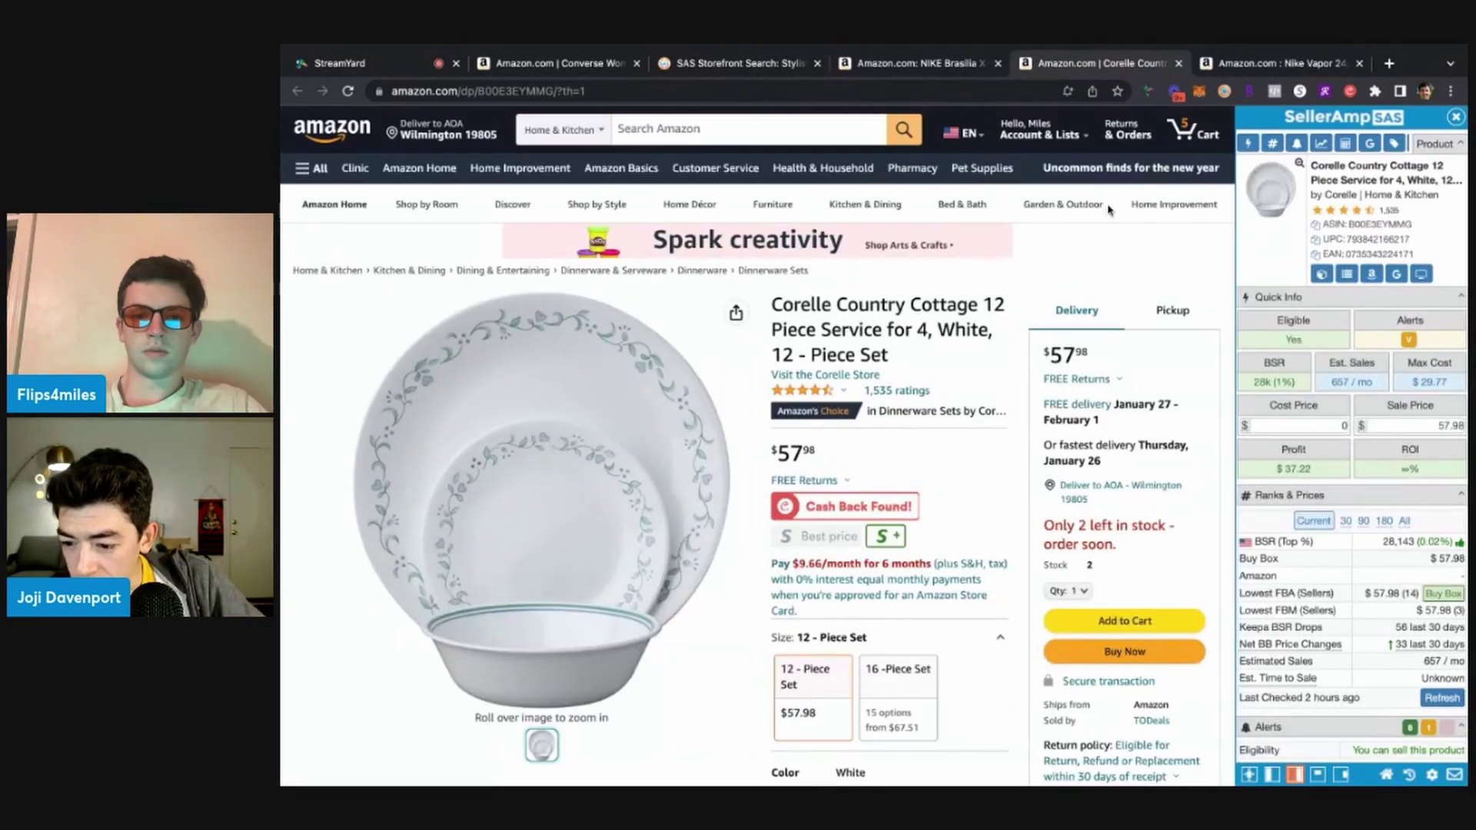
Price-check the Corelle Country Cottage set on Google, enter a $40 cost, and close the listing
click(1397, 274)
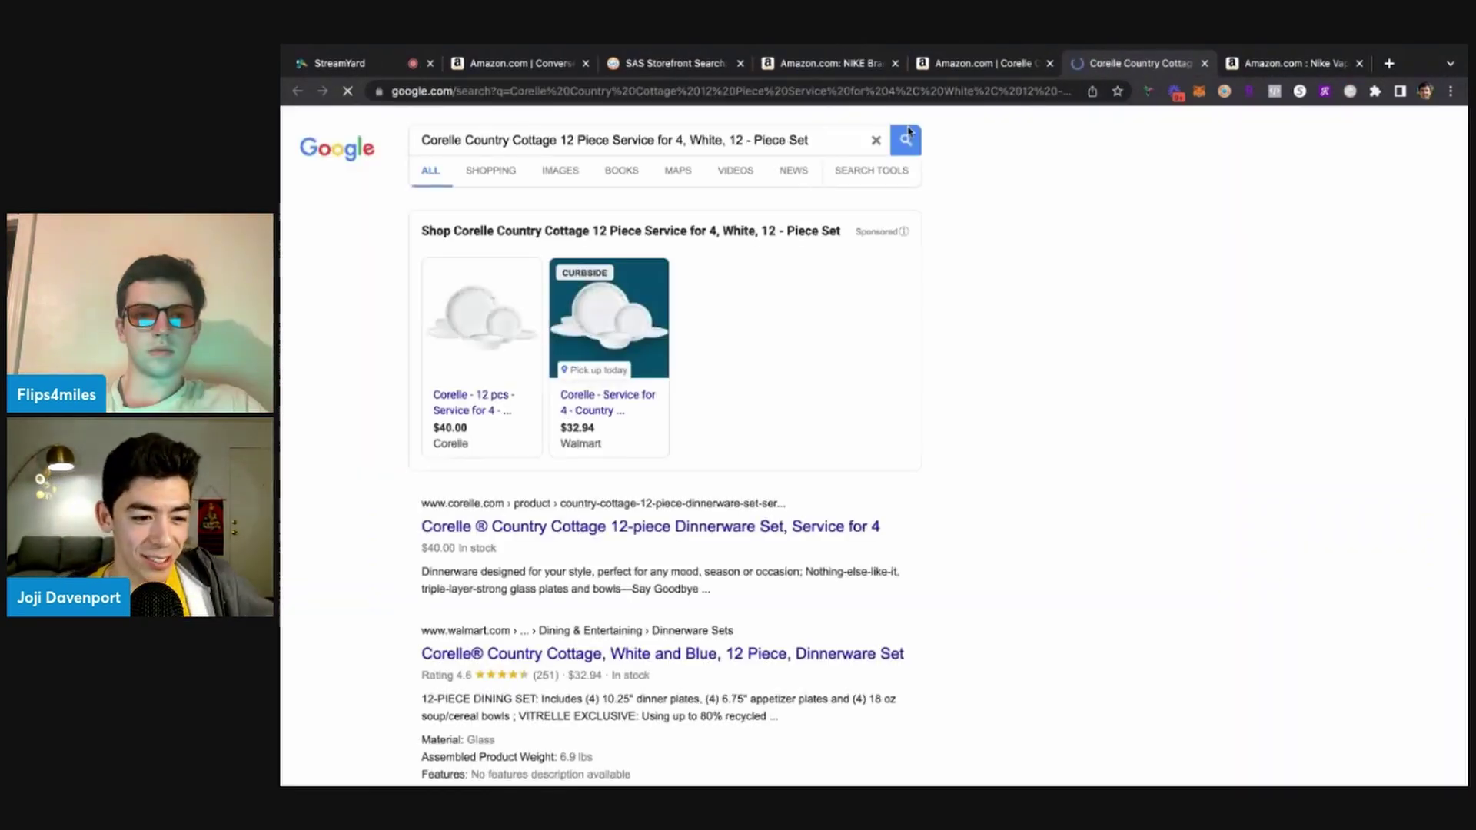
click(940, 65)
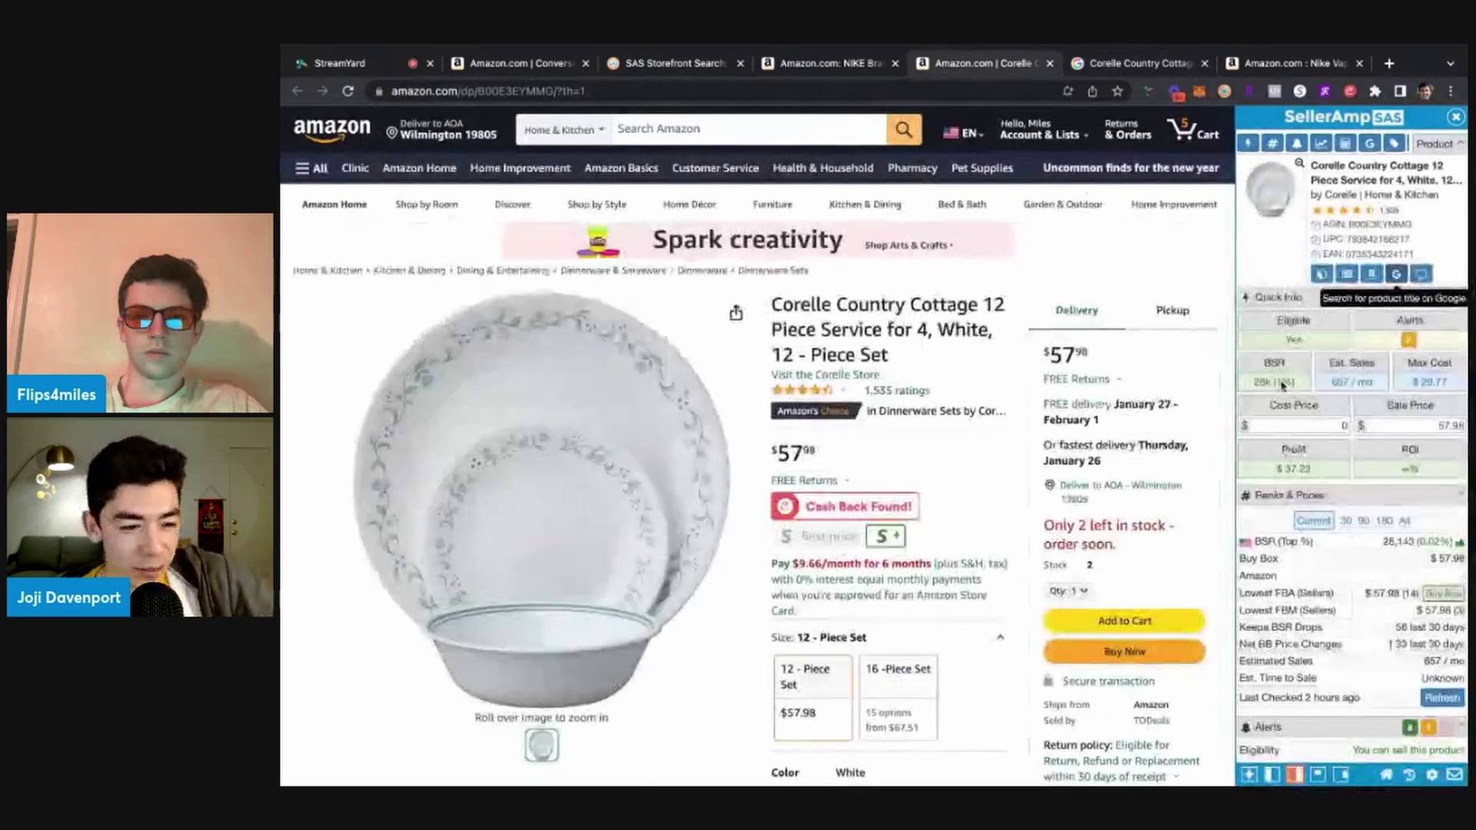
click(1335, 428)
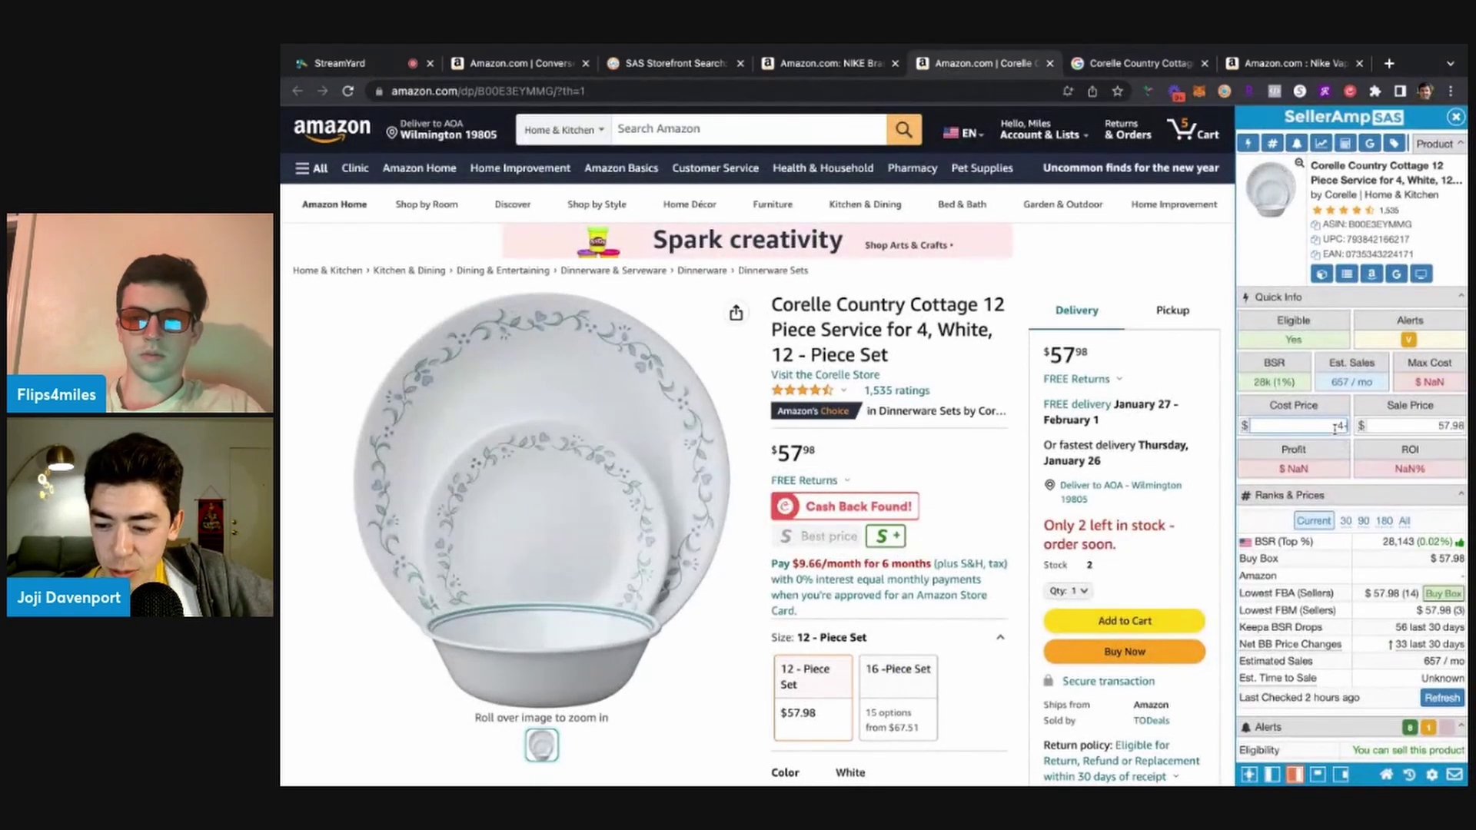
click(1049, 65)
Close the Corelle Google results, list the Nike Vapor football's variations, then close that listing
click(1050, 64)
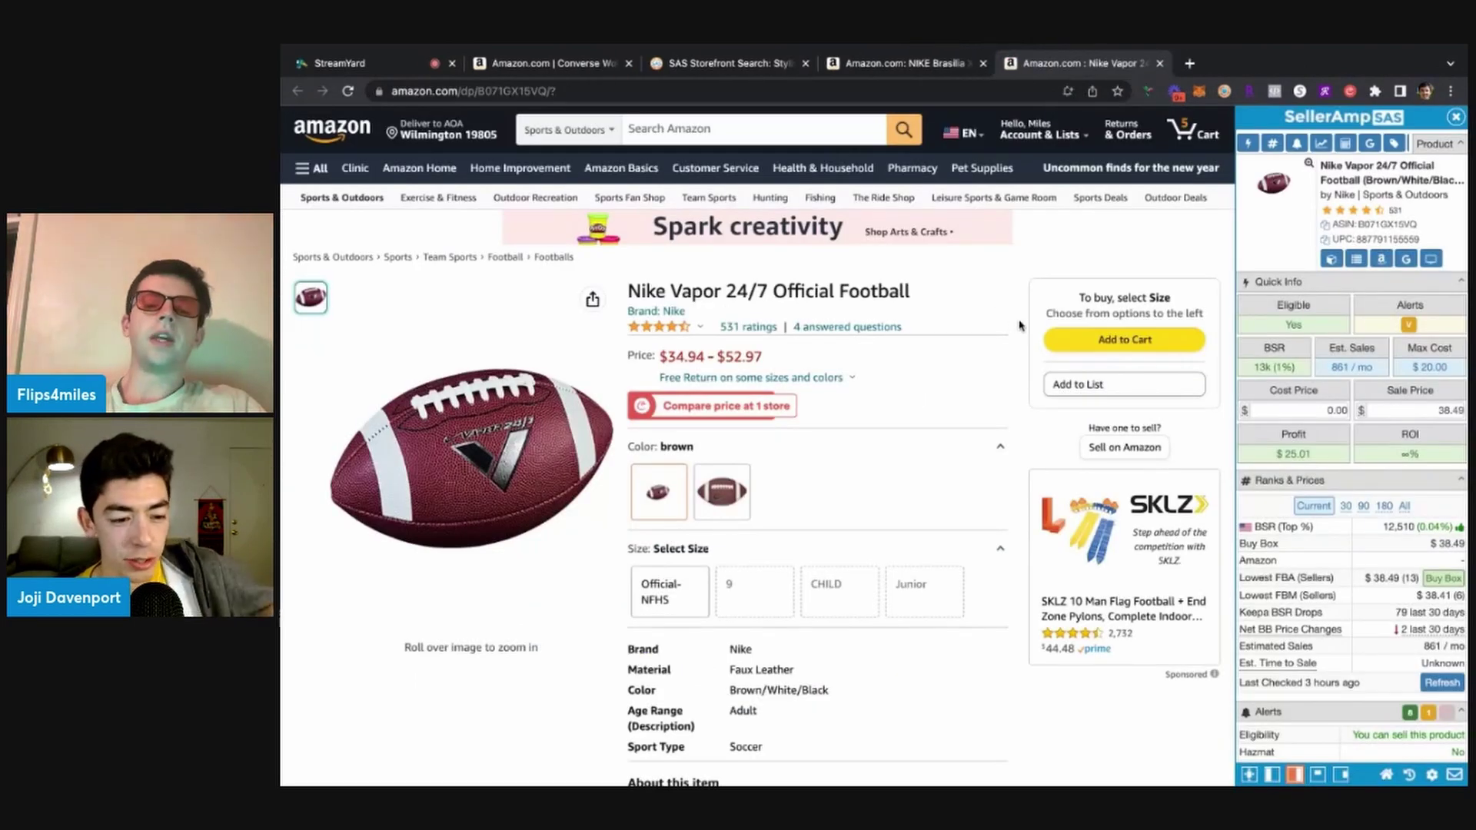
scroll(1021, 326, down, 4)
scroll(1021, 325, down, 6)
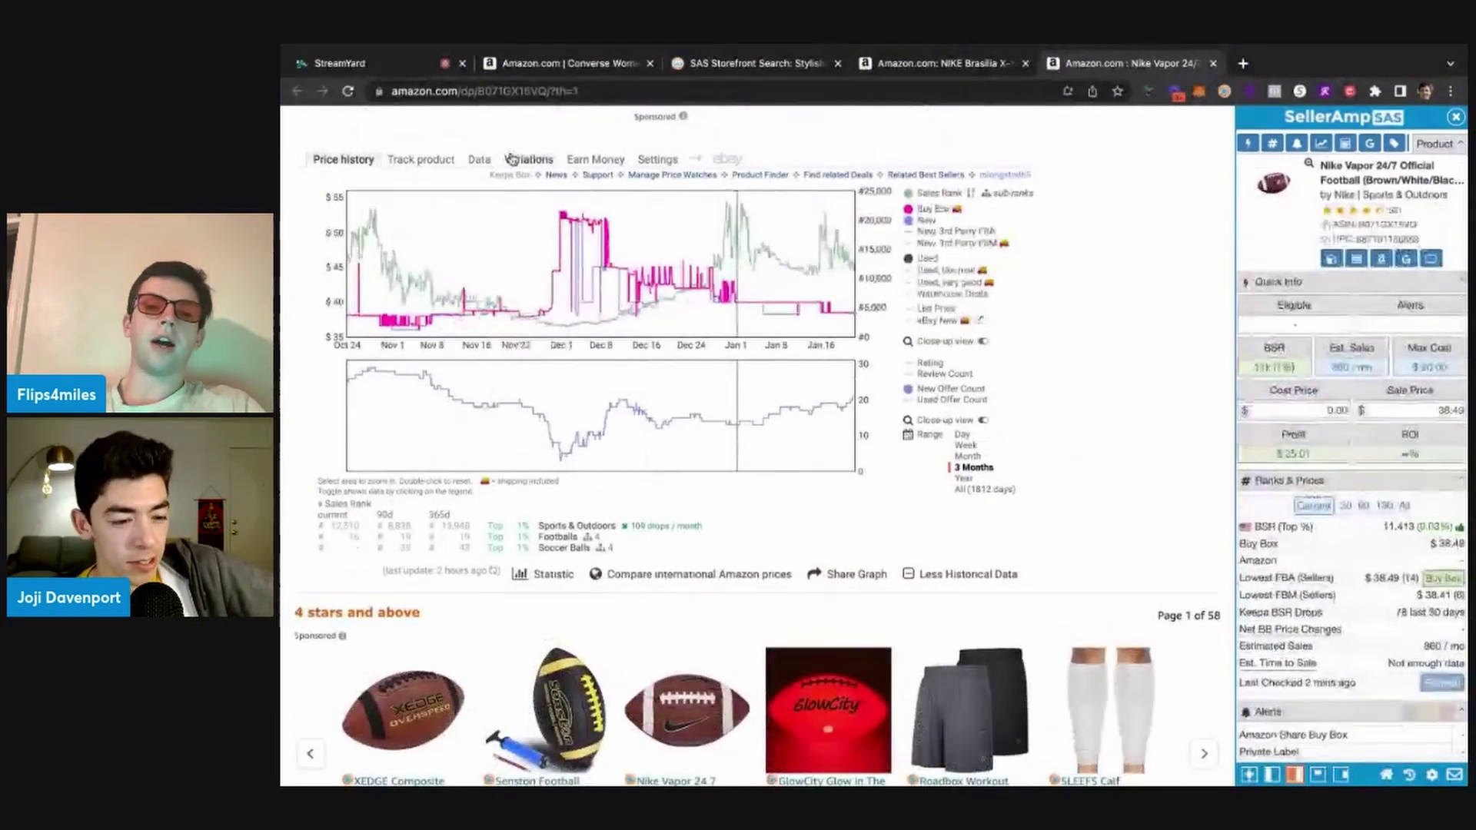
click(511, 159)
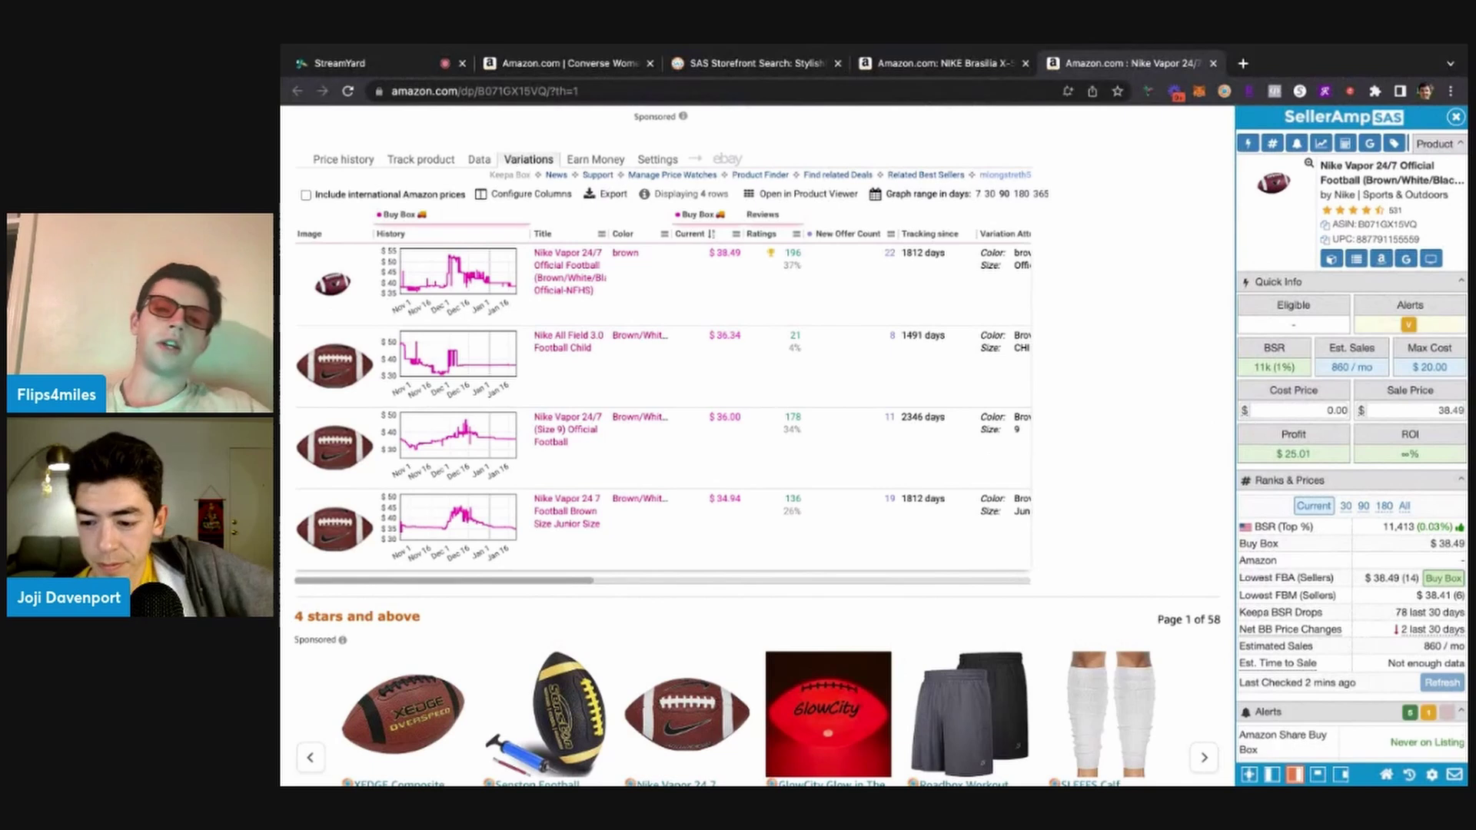
click(1213, 63)
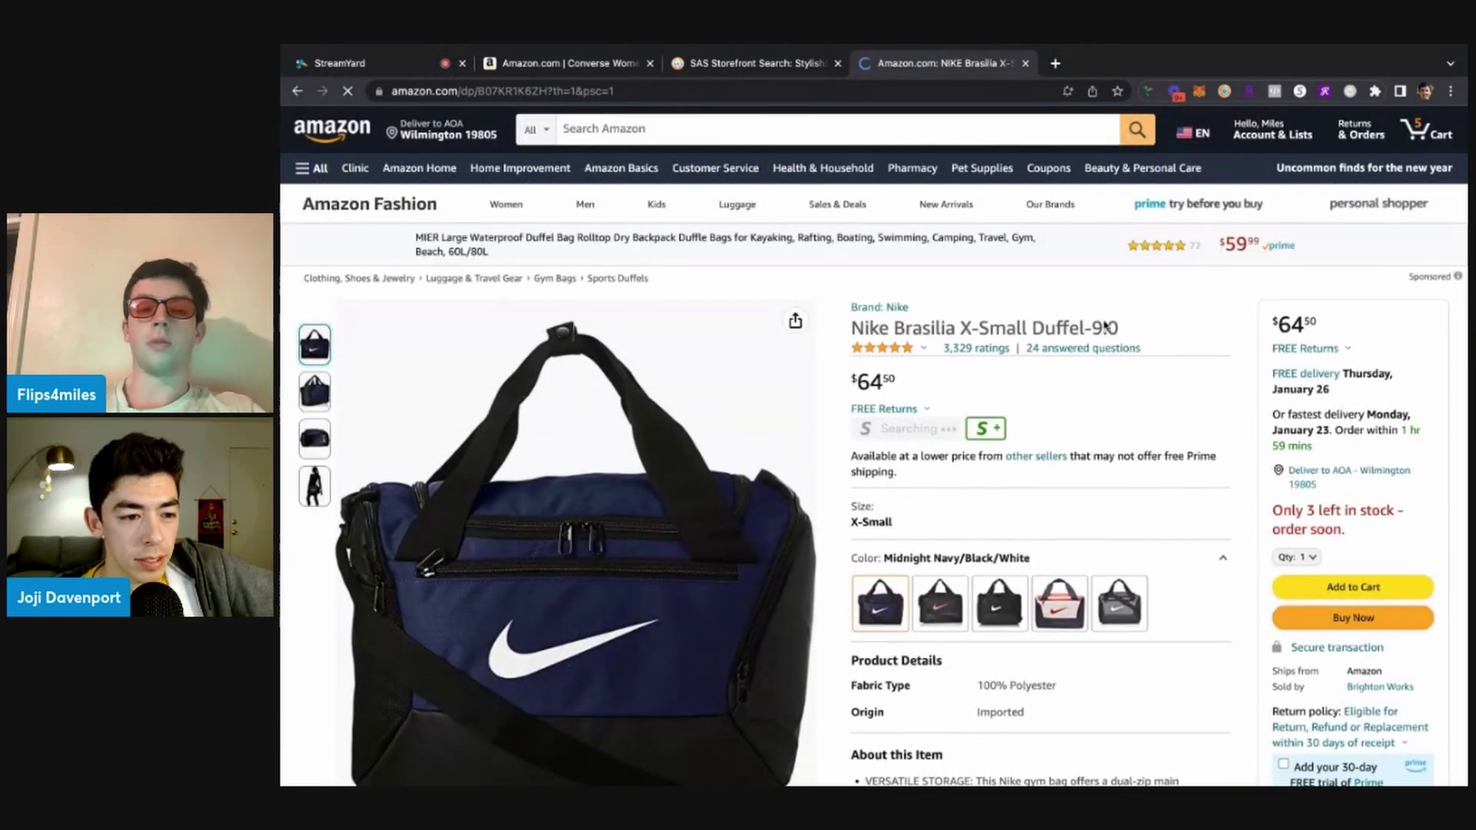
View the navy duffel's one-year Keepa history and its Google Shopping prices
scroll(1104, 326, down, 10)
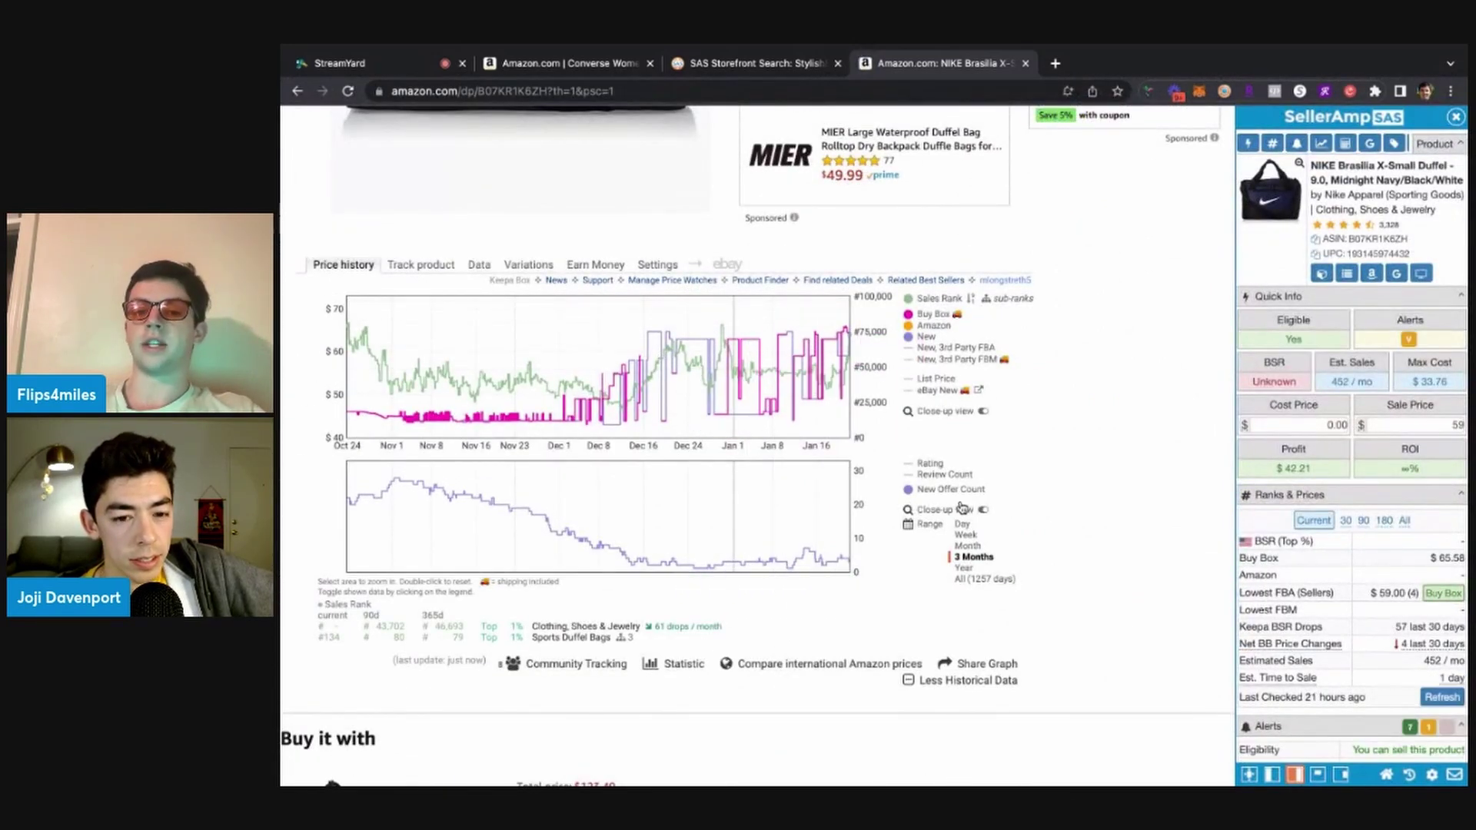
click(962, 568)
scroll(1165, 326, up, 10)
click(1395, 273)
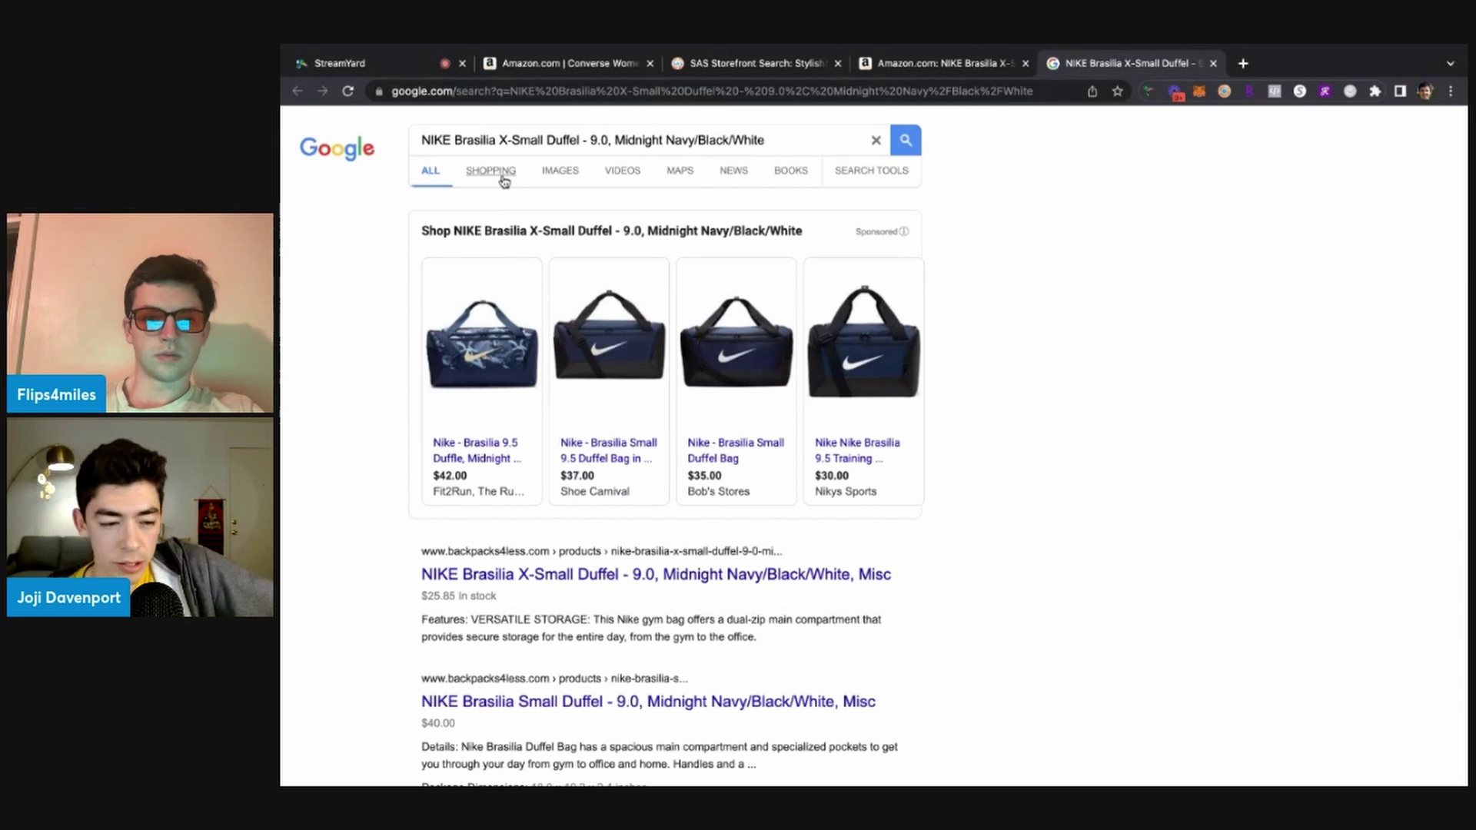
click(504, 179)
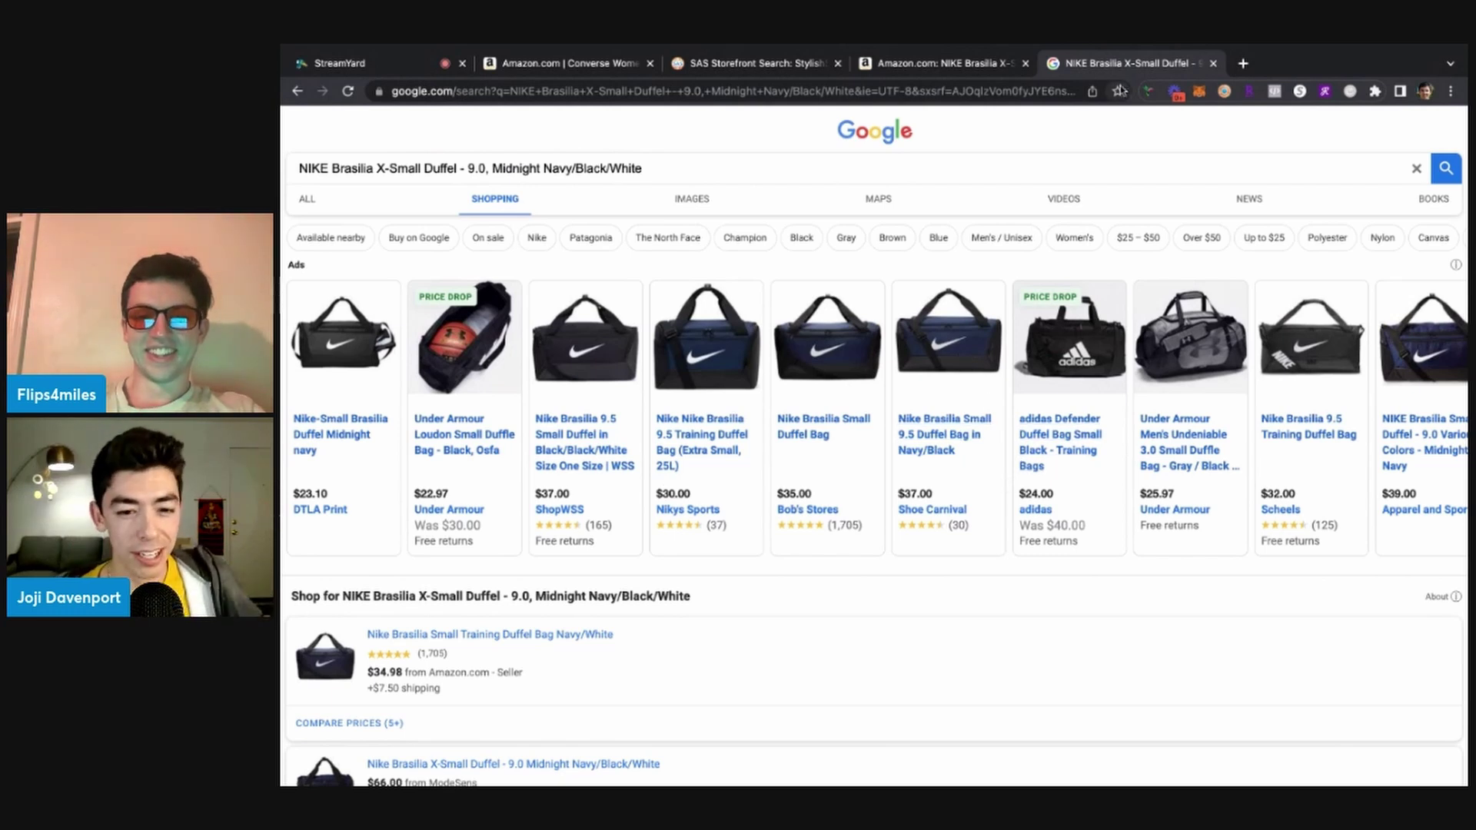
Enter a $37 cost for the duffel ($1.51 profit), then close both its tabs
click(998, 71)
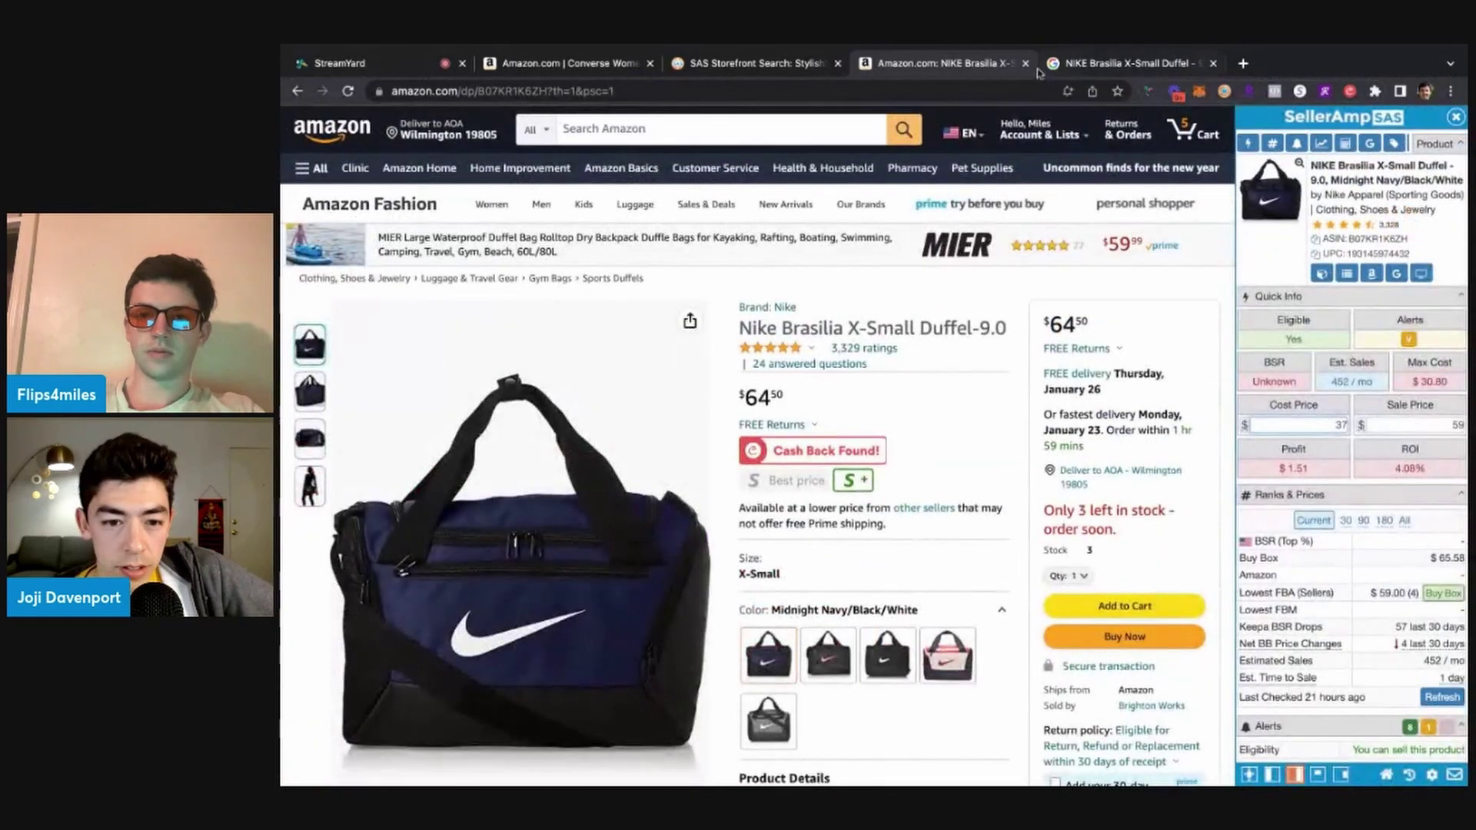
click(1025, 63)
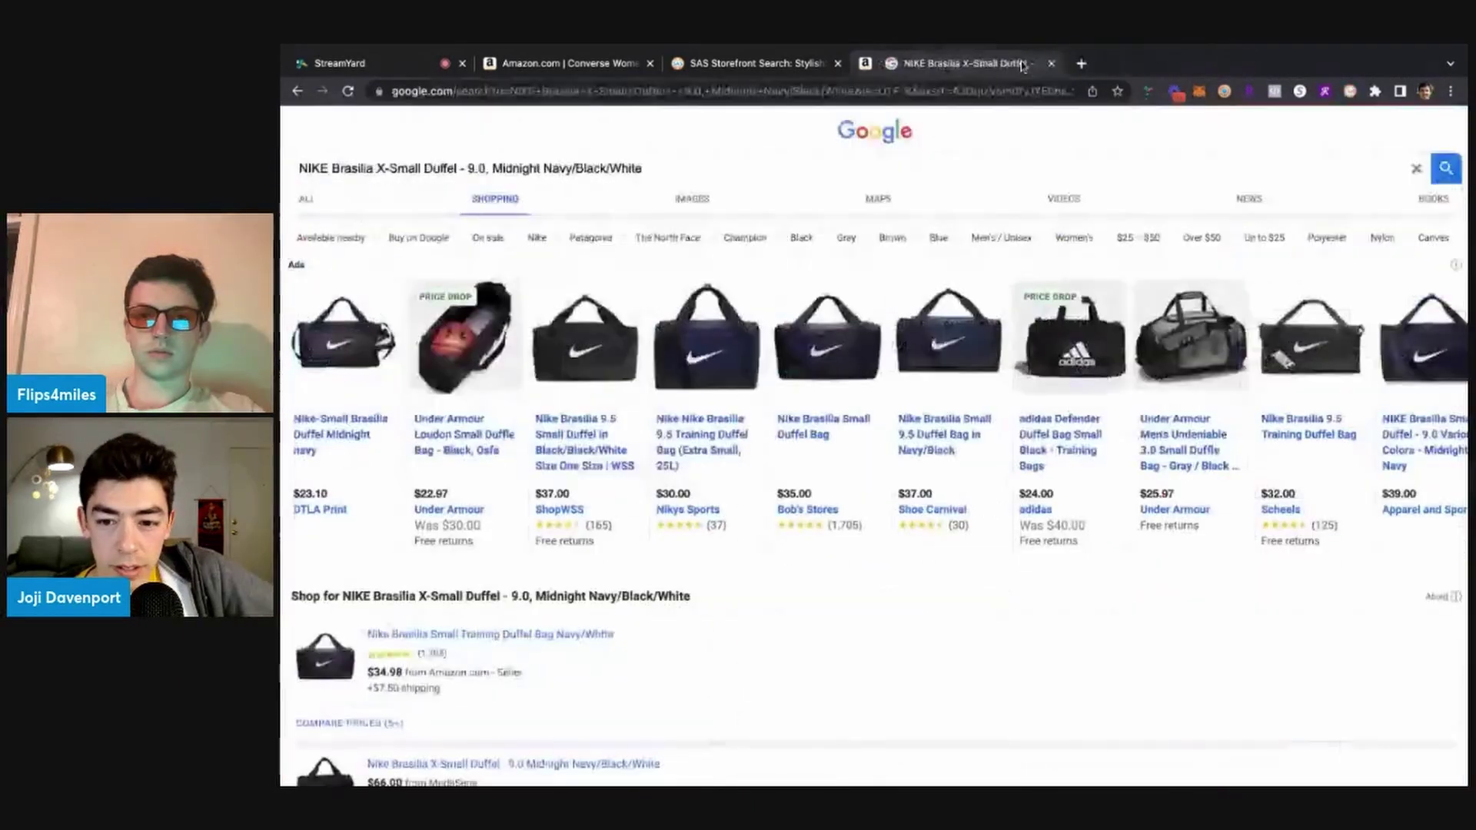
click(1025, 63)
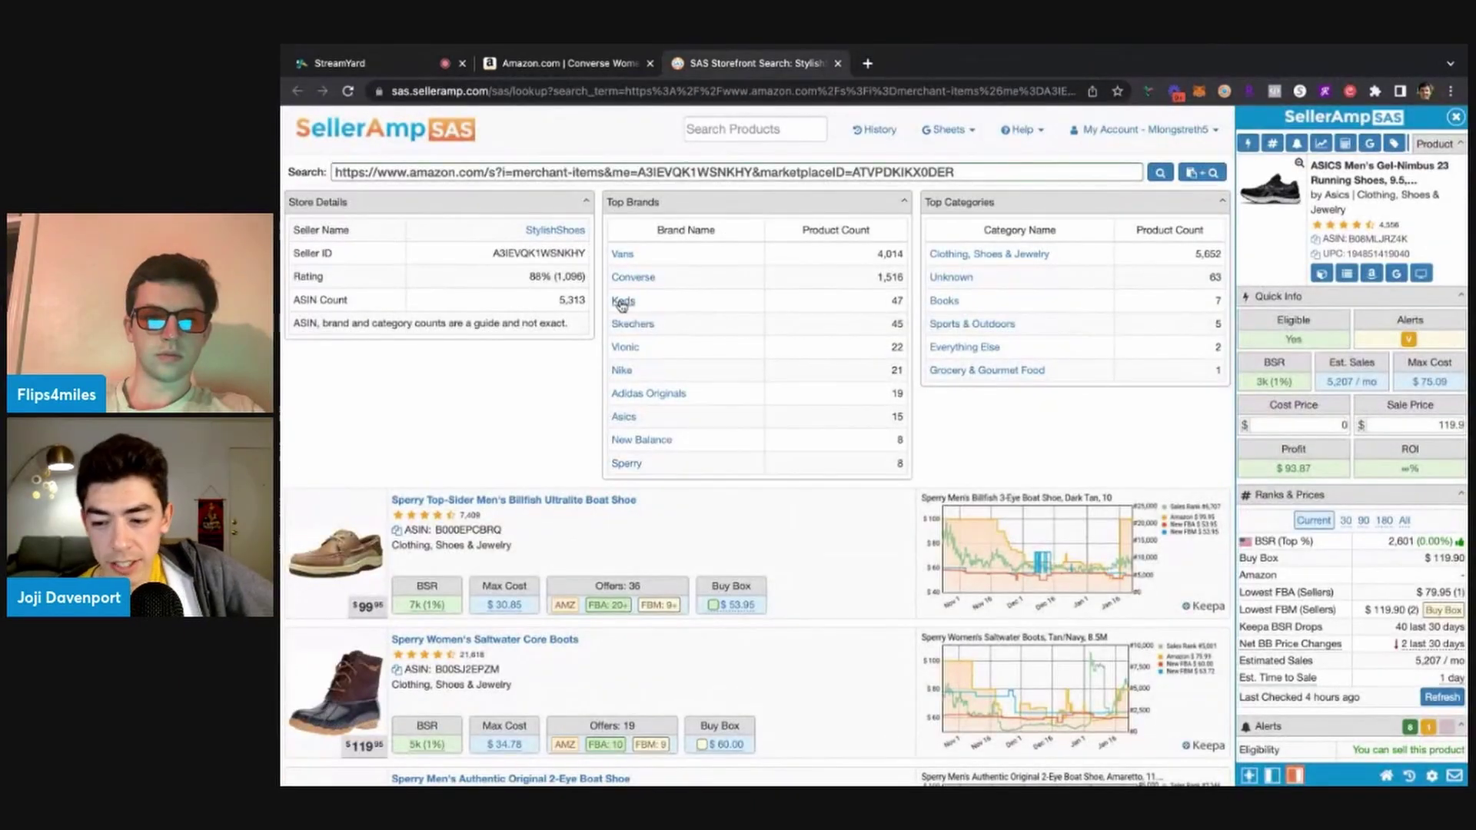
Close the storefront search and Converse tabs and switch StreamYard to the webcams-only layout
click(838, 63)
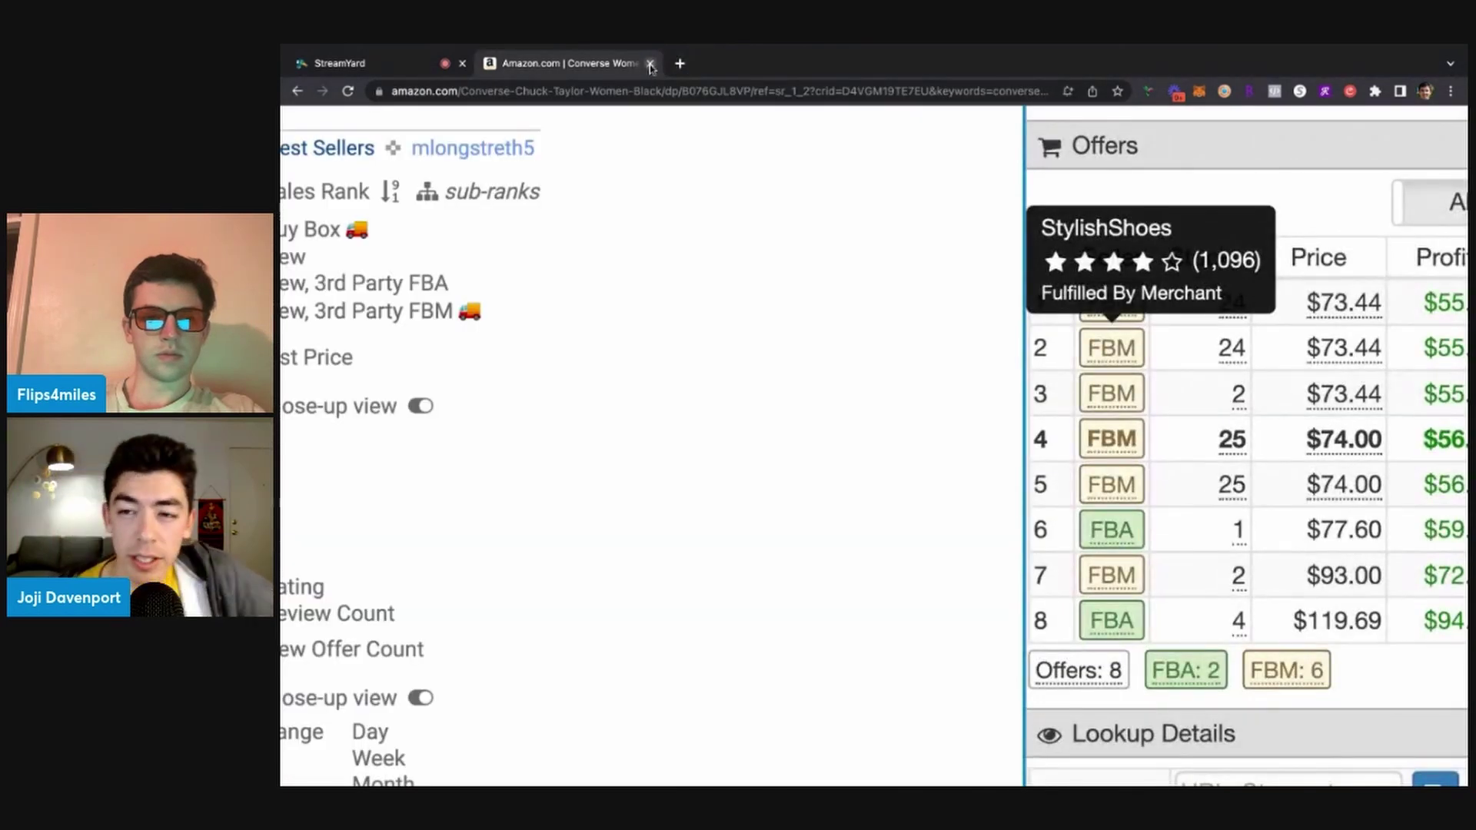
click(338, 63)
click(764, 580)
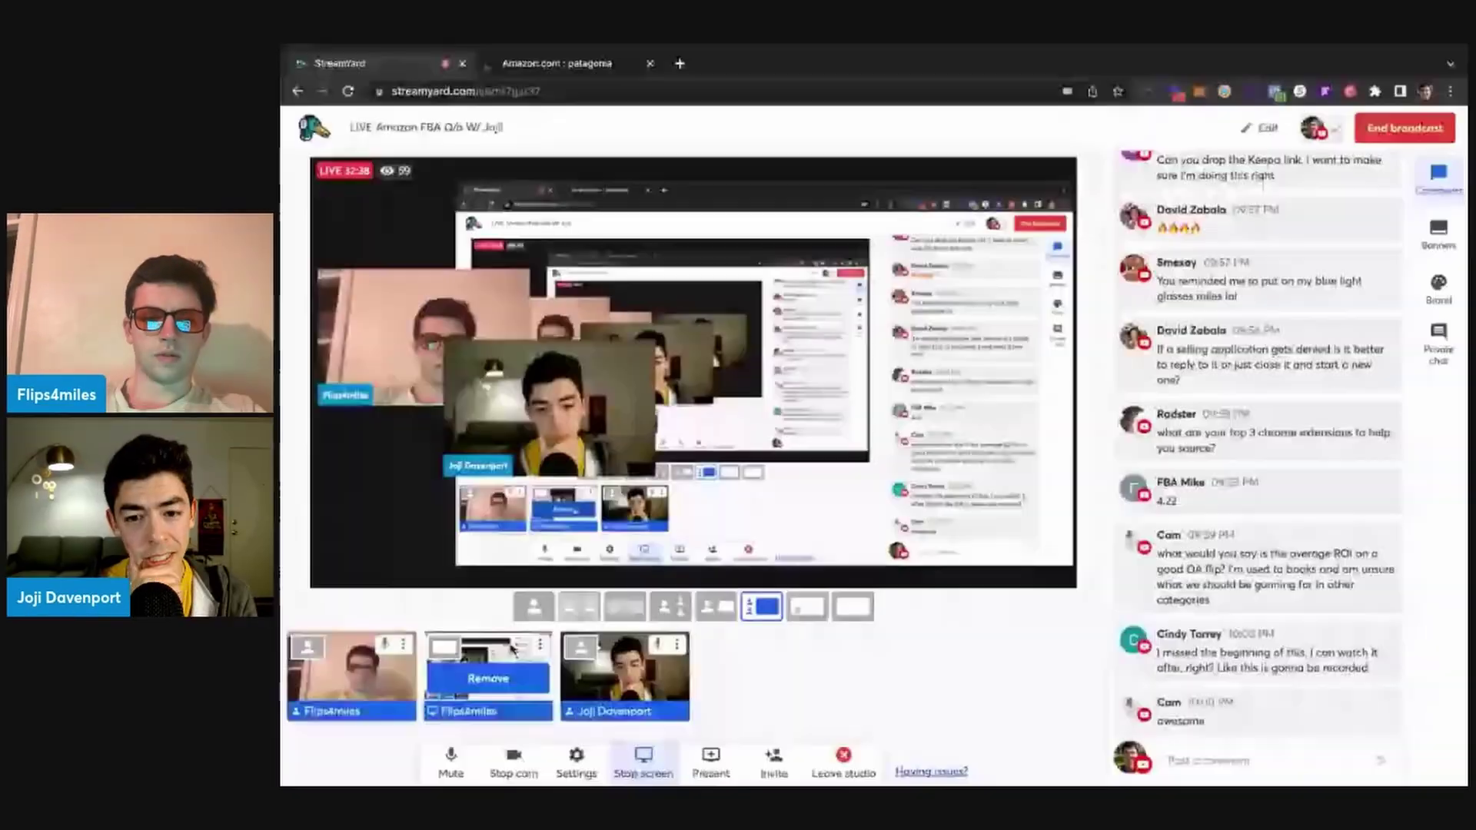
Open the Patagonia Ultralight Black Hole Mini Hip Pack listing from the search results
click(555, 66)
scroll(866, 431, down, 5)
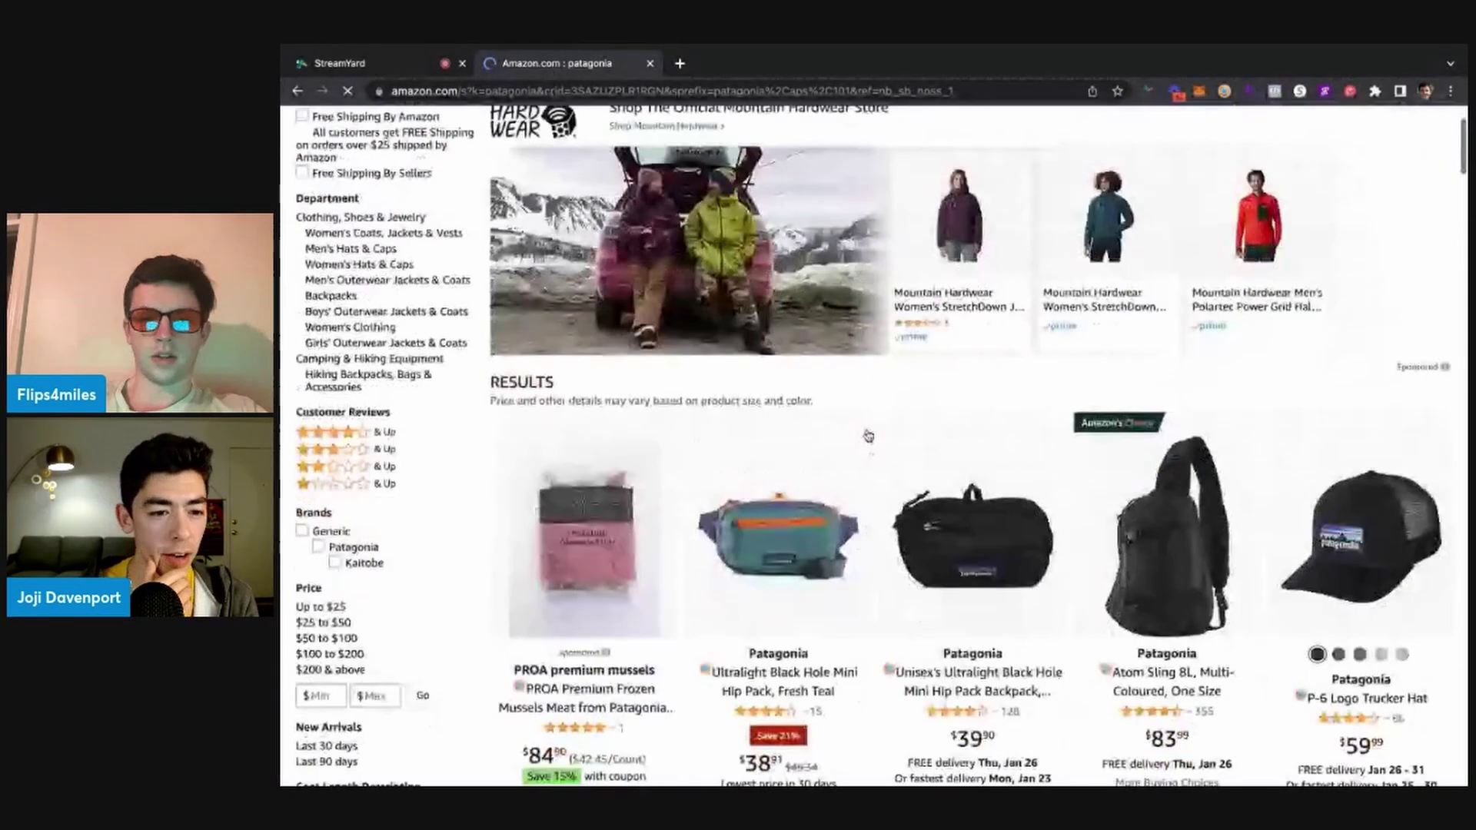
click(960, 408)
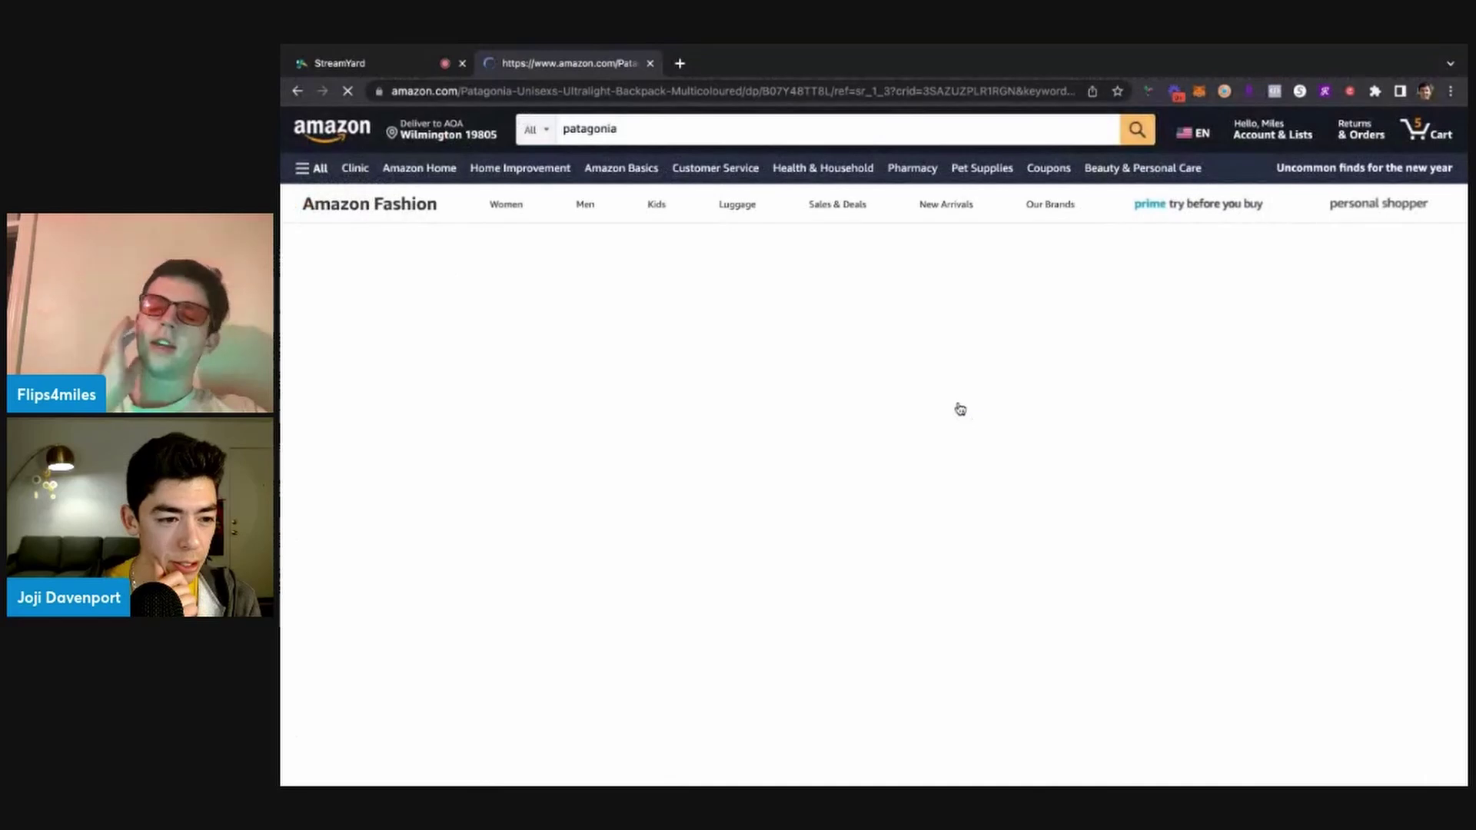
Show the hip pack's full 930-day Keepa history and browse its 17 seller offers
scroll(873, 446, down, 8)
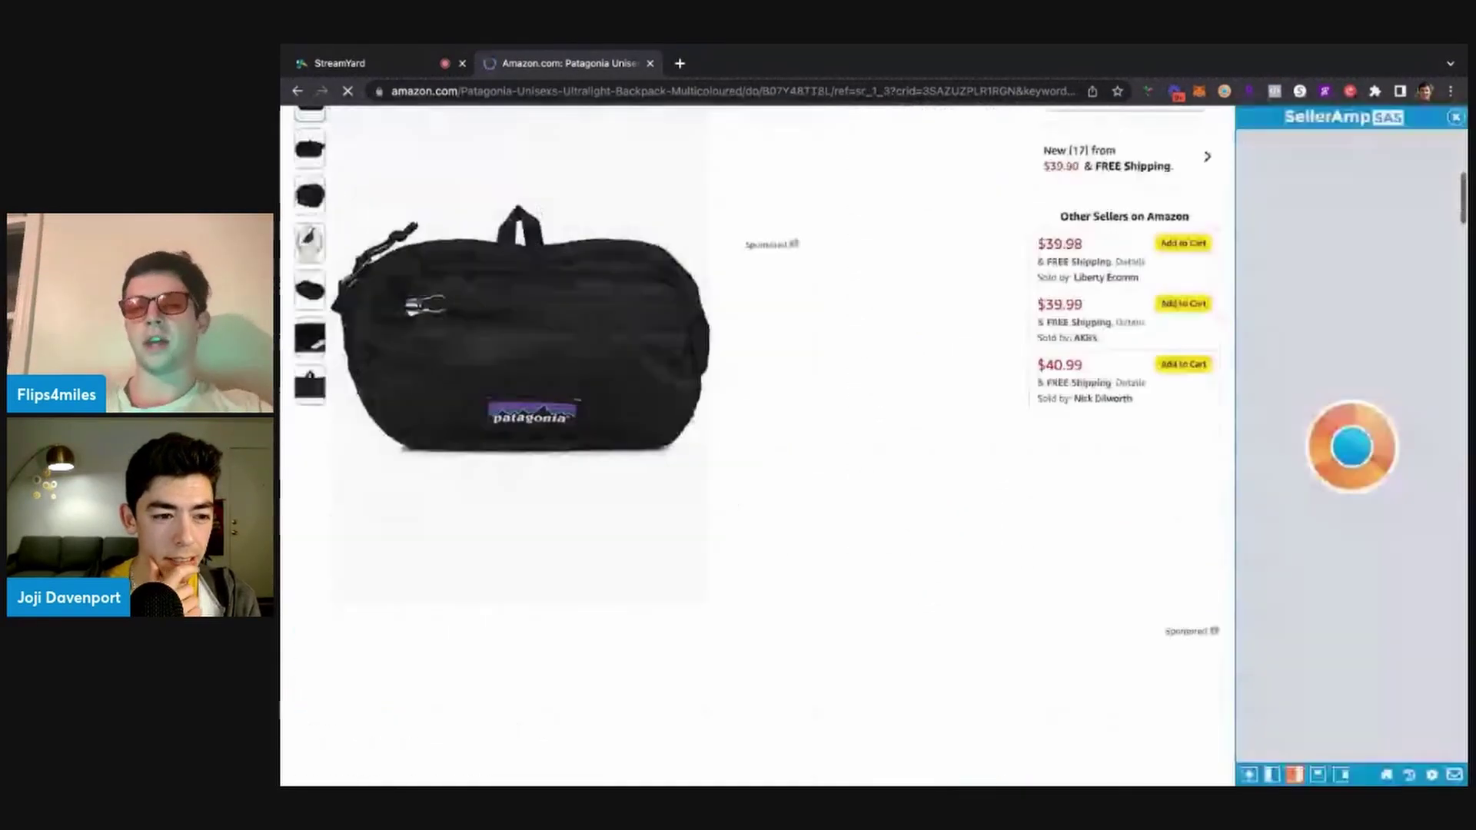
scroll(873, 446, down, 5)
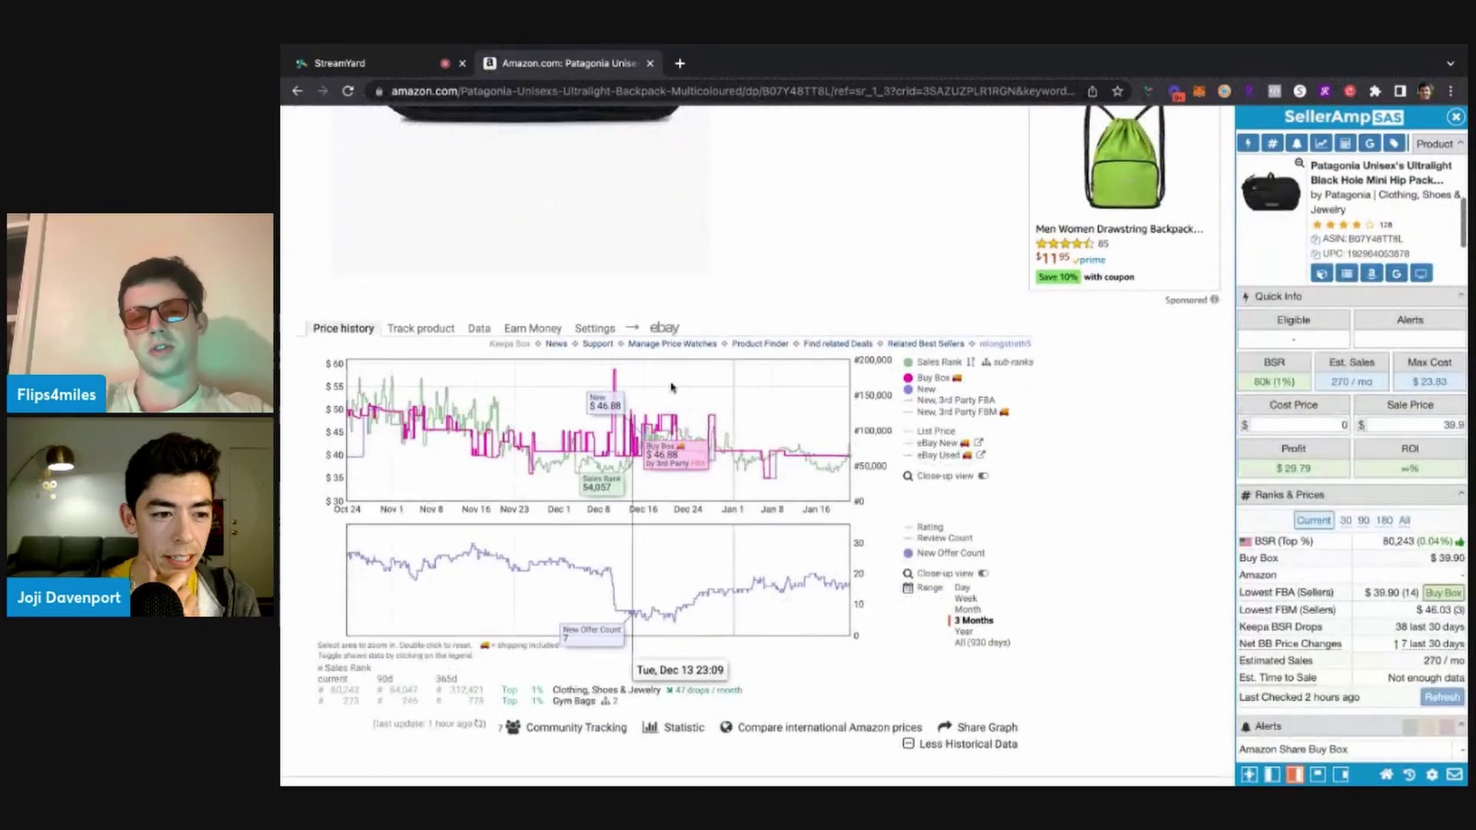
scroll(1366, 444, down, 1)
scroll(1366, 443, down, 5)
scroll(953, 554, down, 1)
click(977, 632)
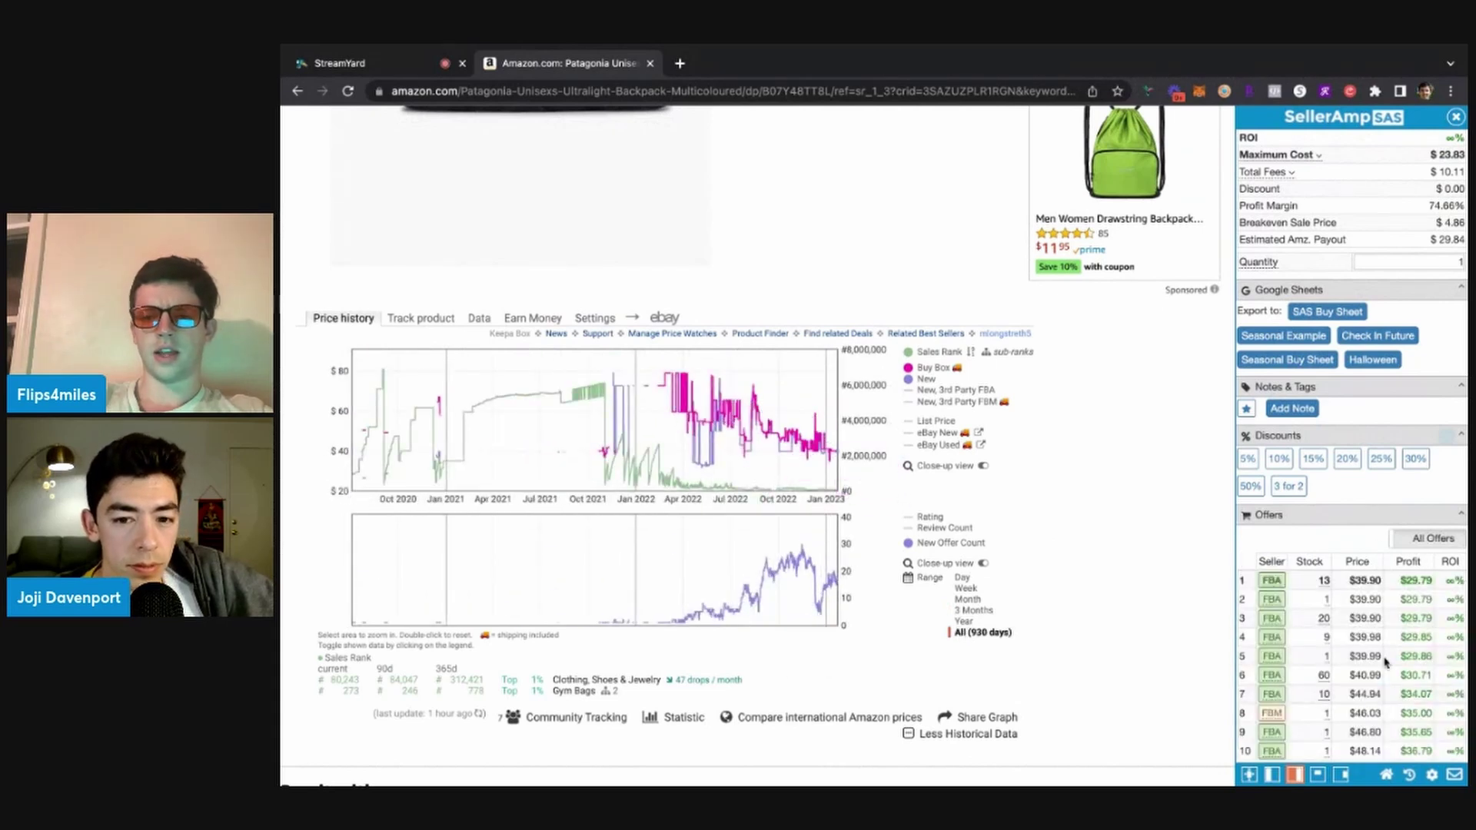
scroll(1386, 662, down, 4)
scroll(1166, 347, up, 5)
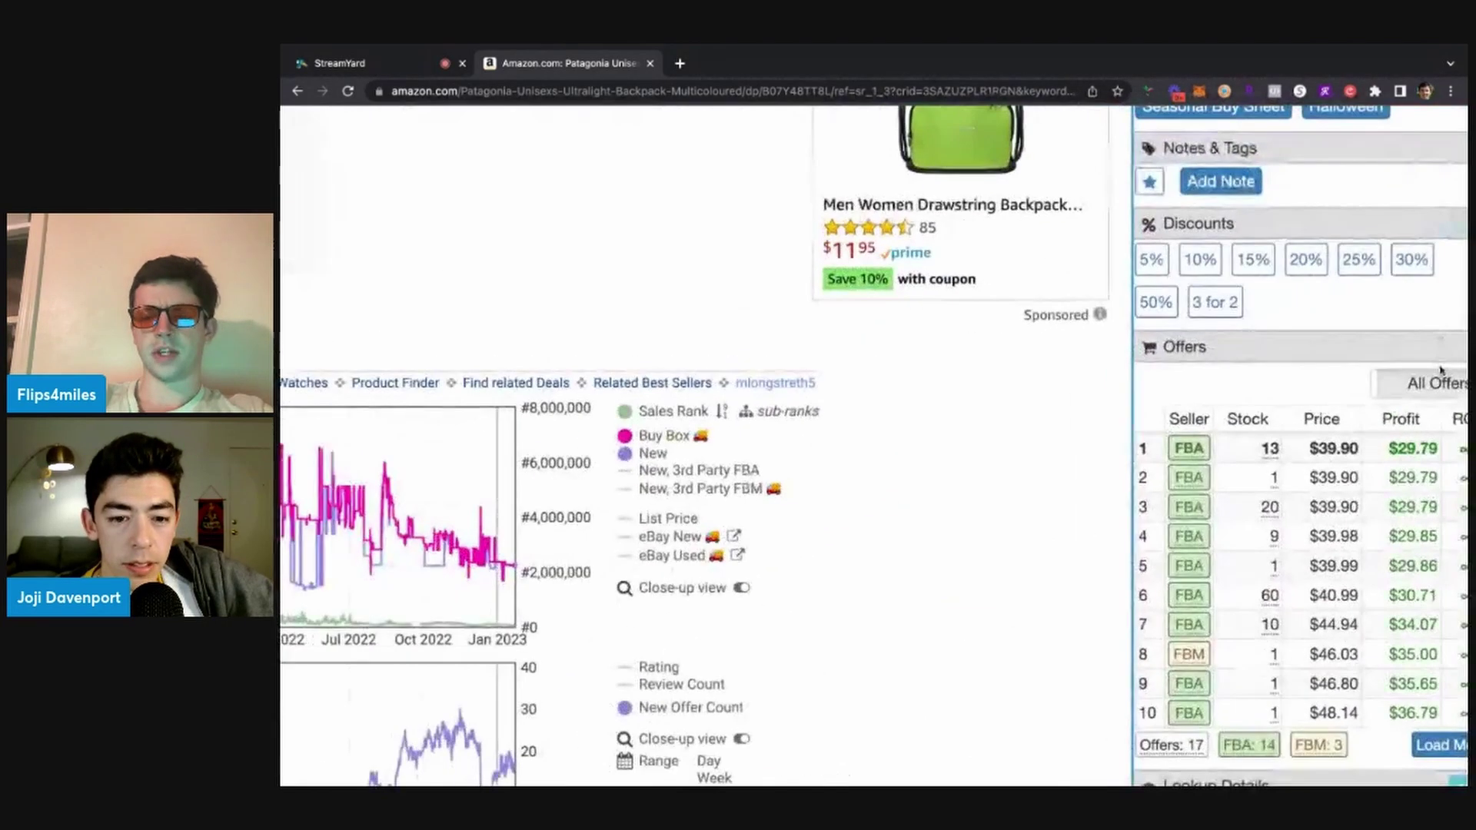
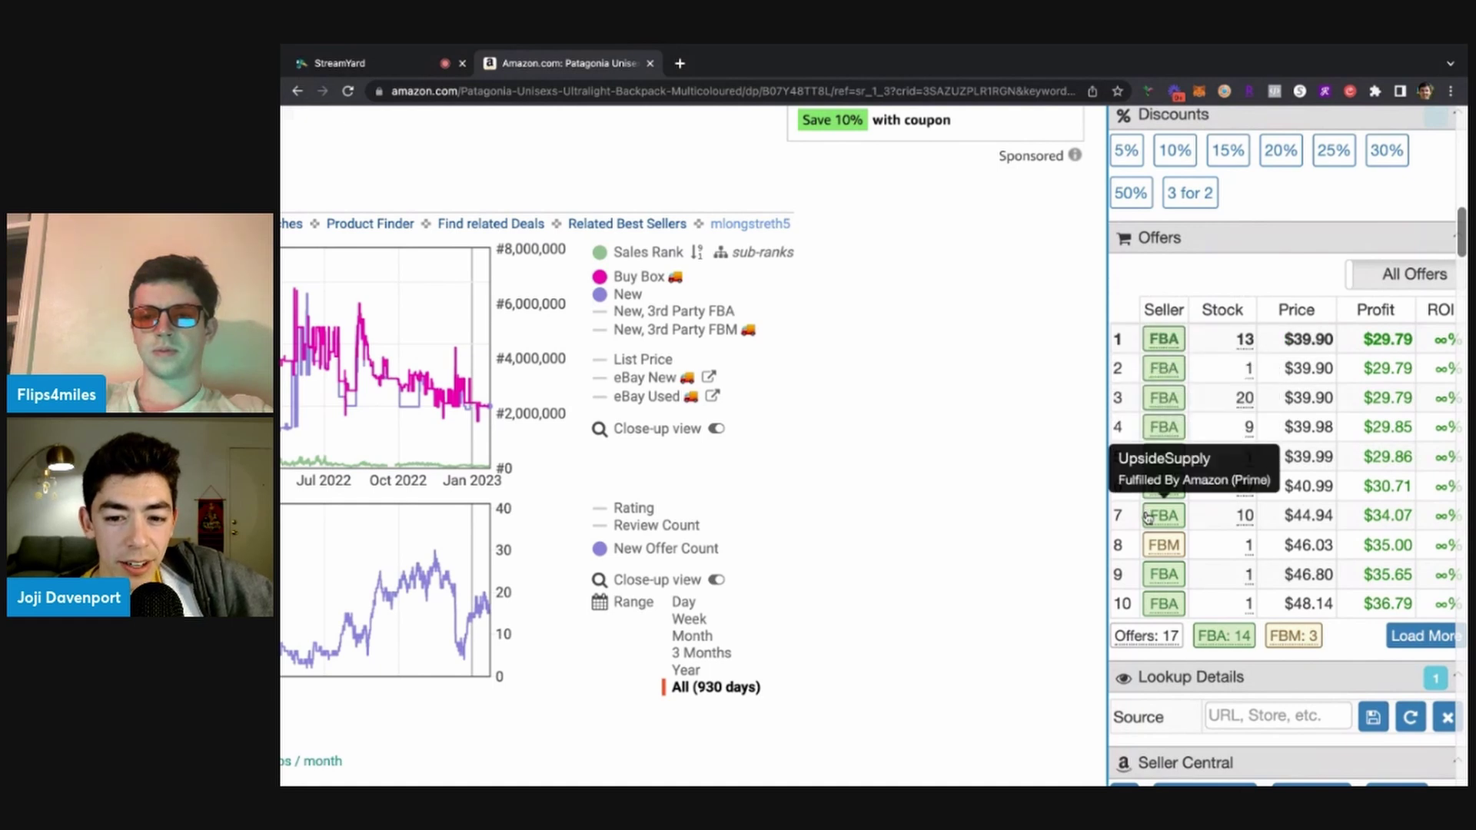
Review the Patagonia hip pack's one-year Keepa chart and offers, then open an FBA seller's storefront in SellerAmp
key(ctrl+0)
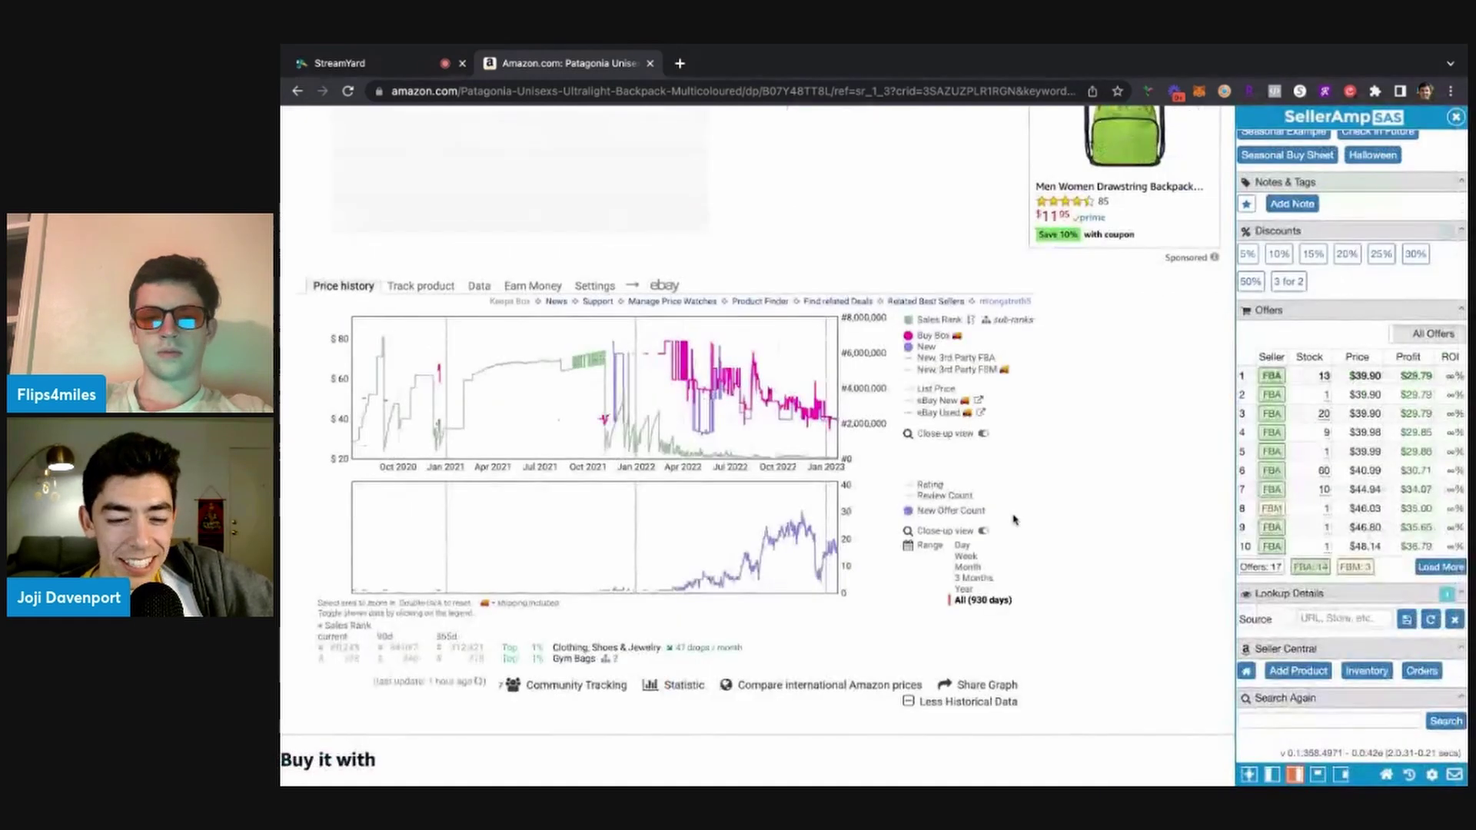
click(963, 588)
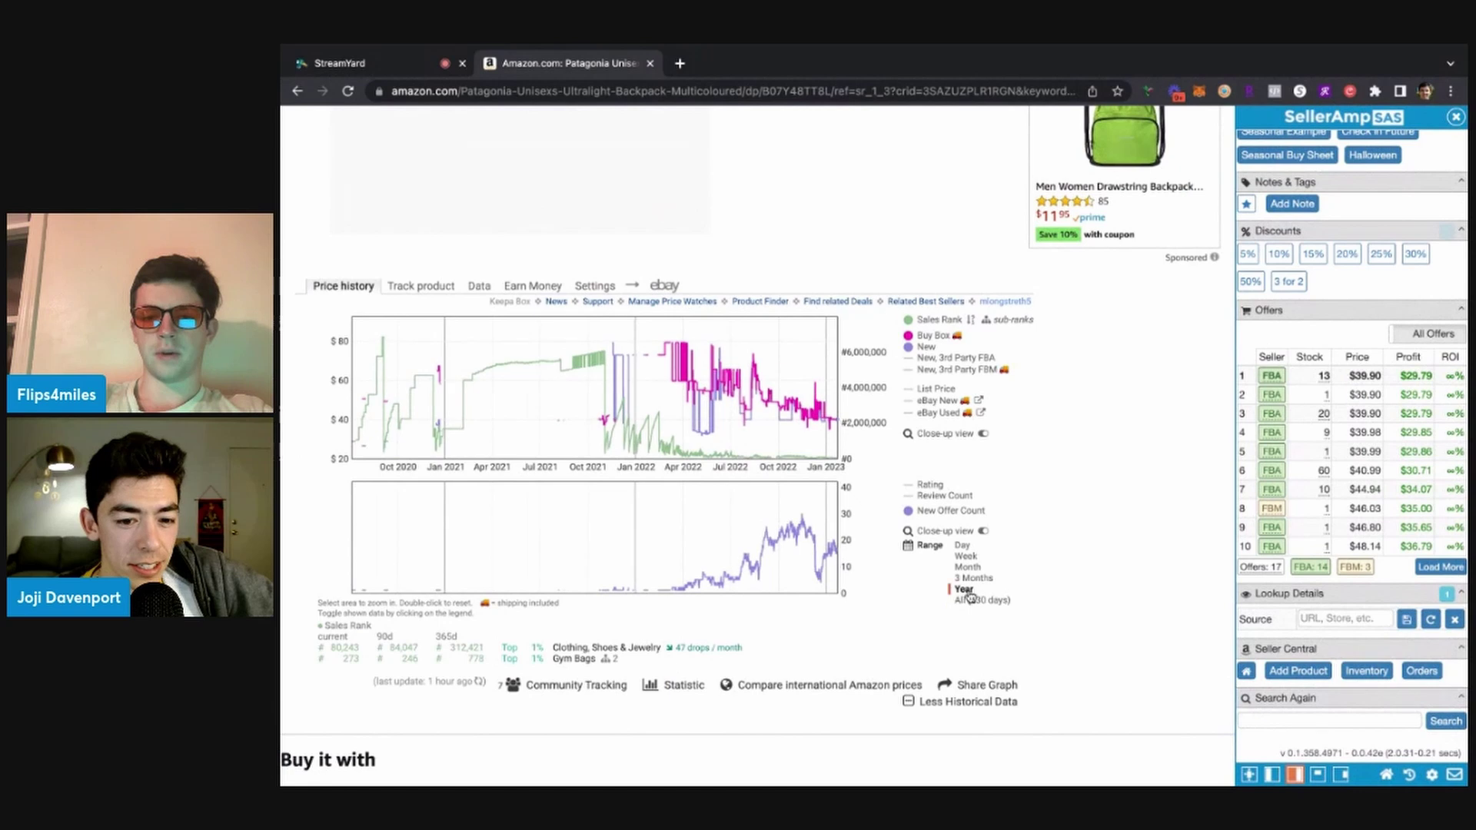
click(481, 285)
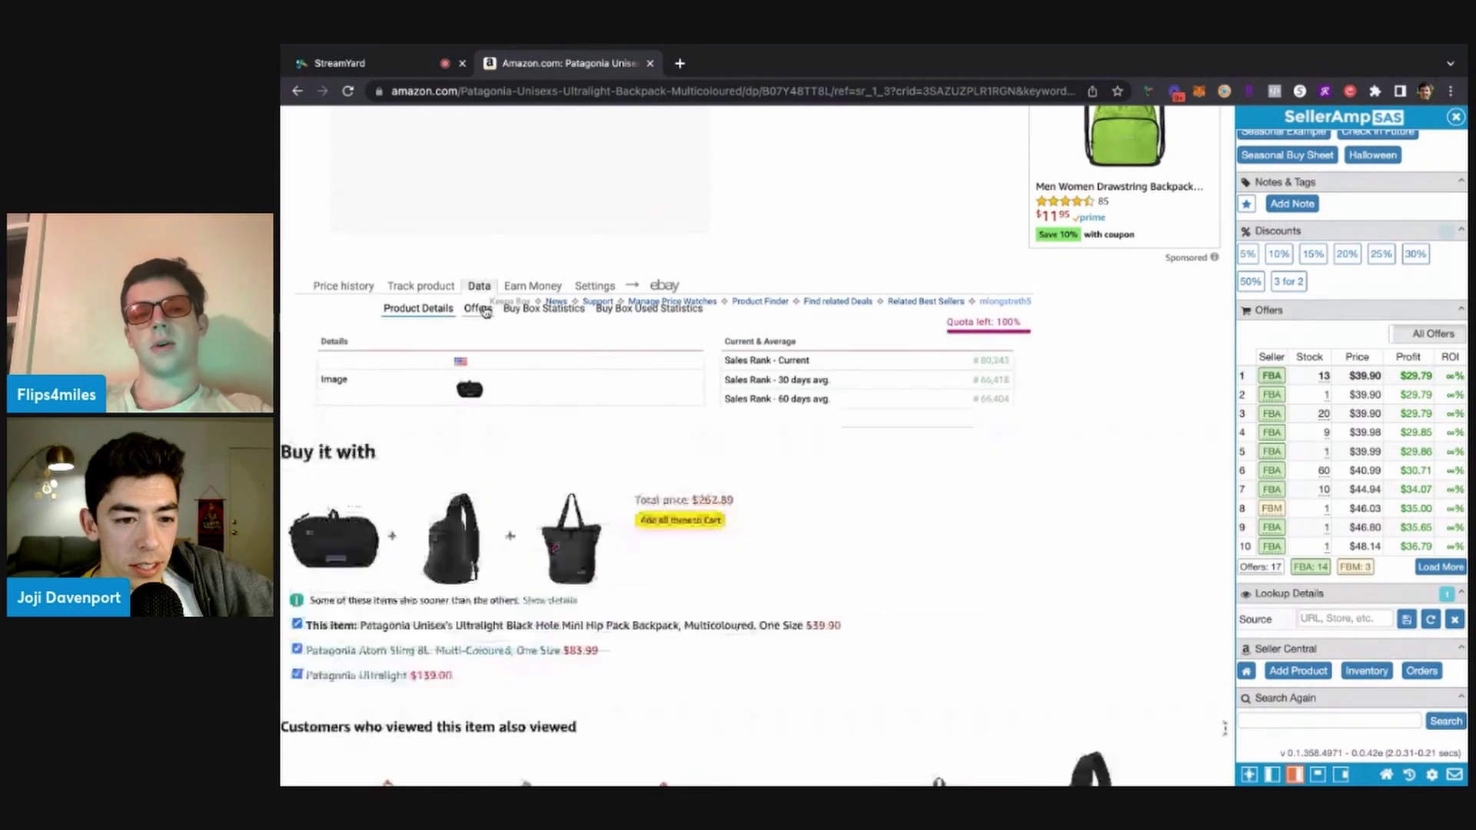
scroll(653, 461, right, 10)
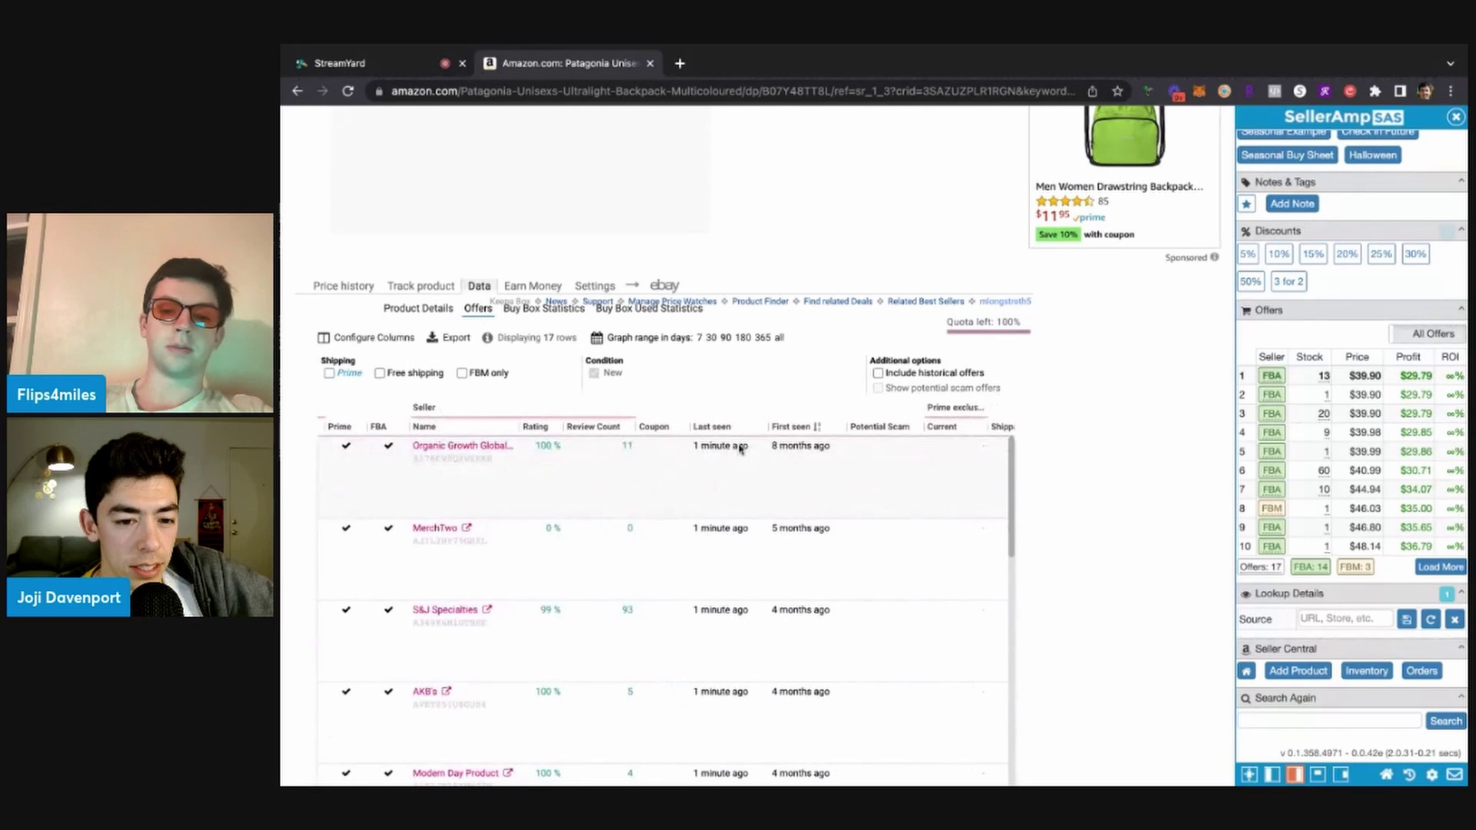
scroll(813, 452, up, 5)
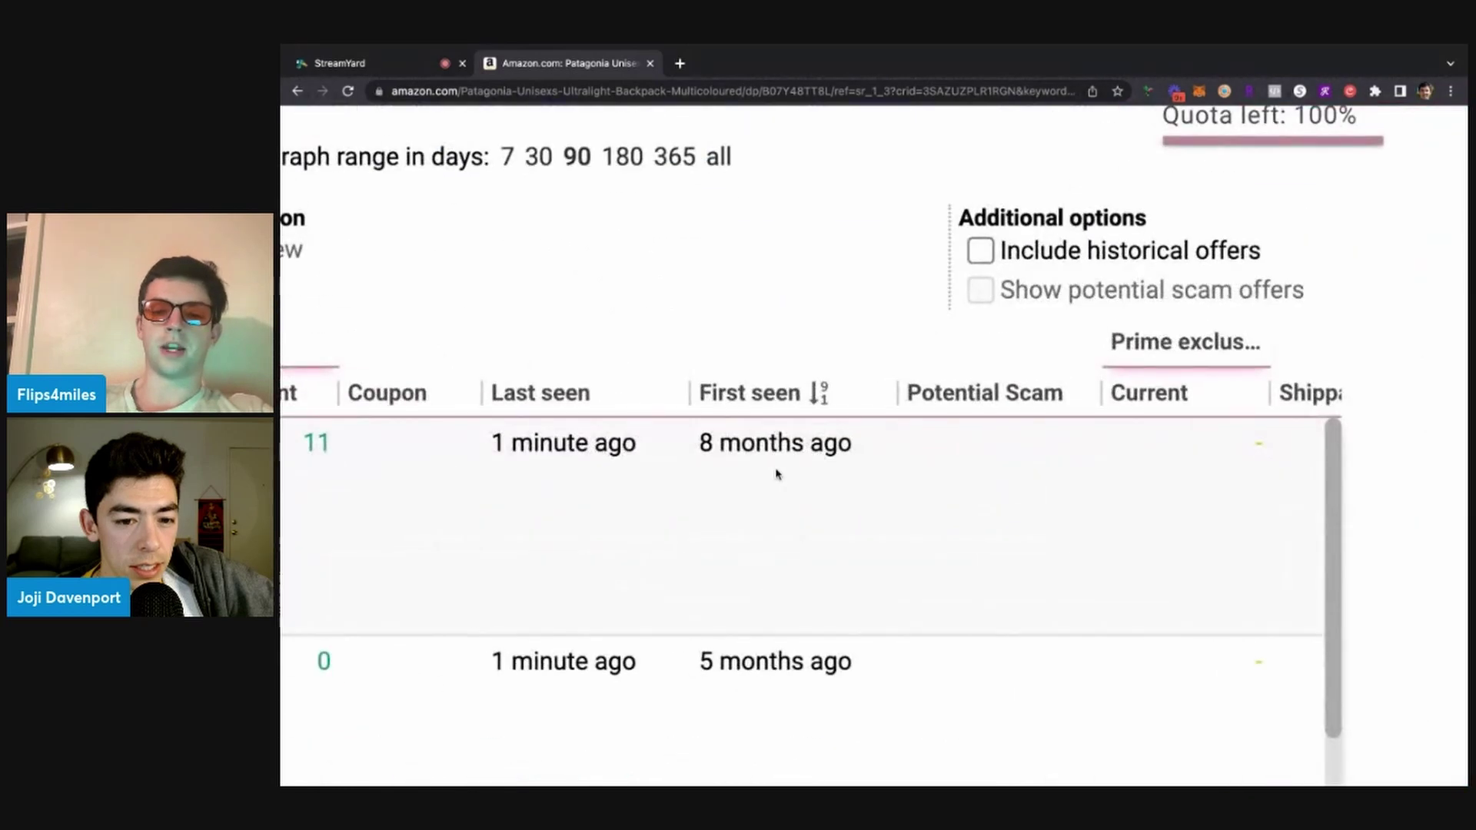
scroll(777, 474, down, 5)
scroll(776, 479, down, 3)
scroll(775, 478, down, 5)
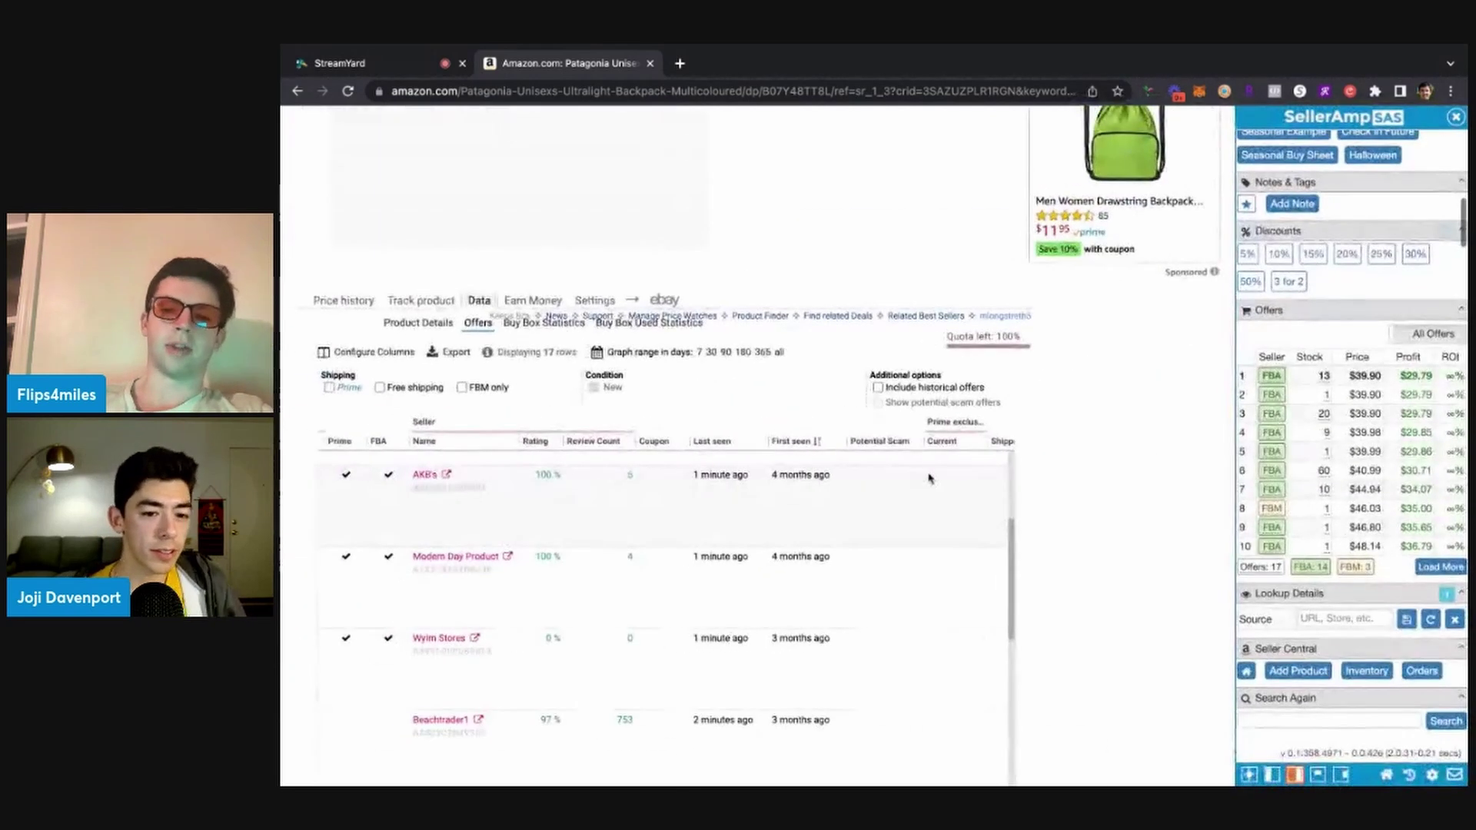
click(1271, 395)
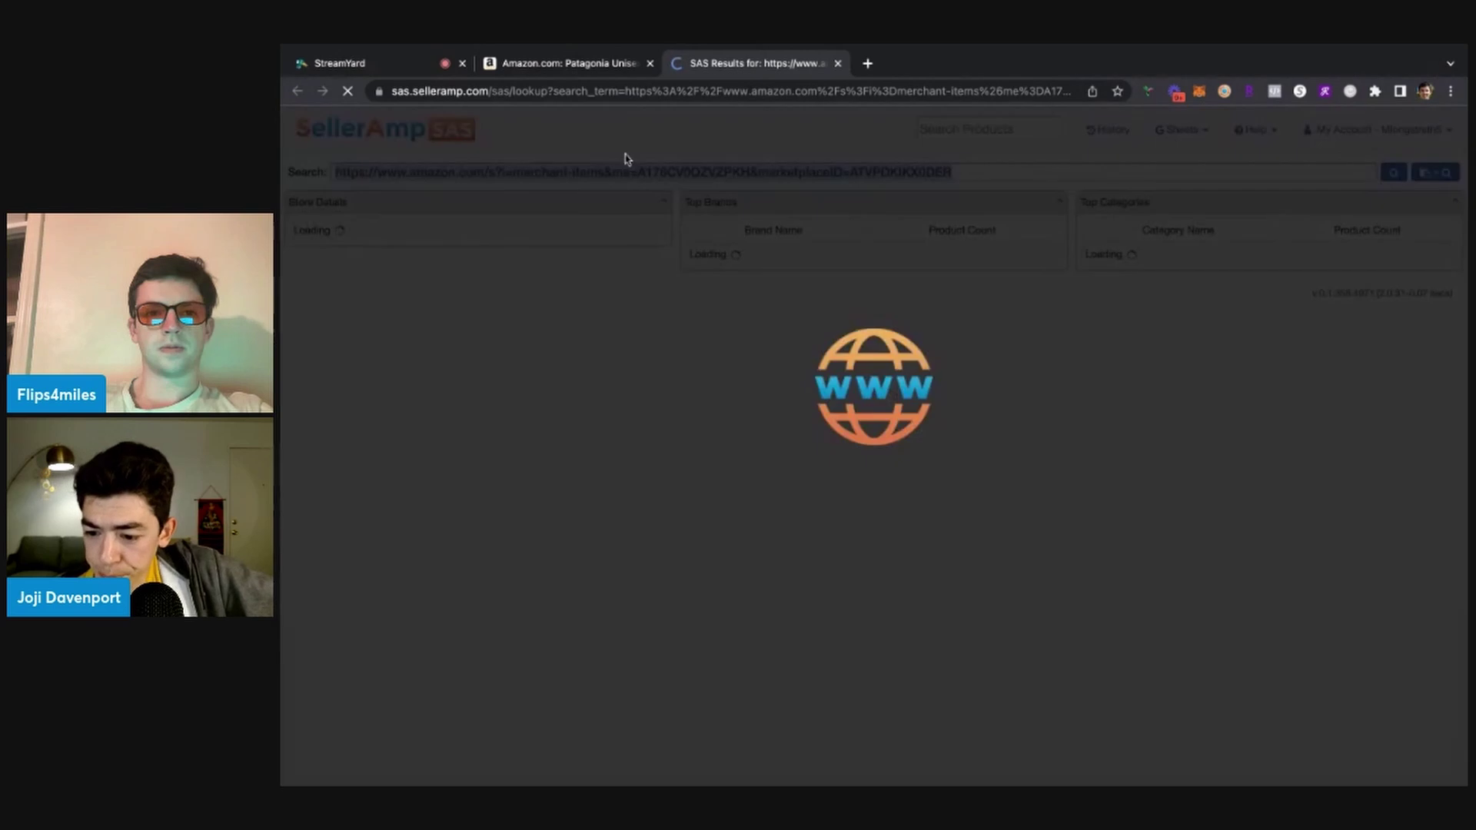
Open the Siemens circuit breaker's Amazon page from the three storefront results, then go back to Patagonia
scroll(699, 261, down, 1)
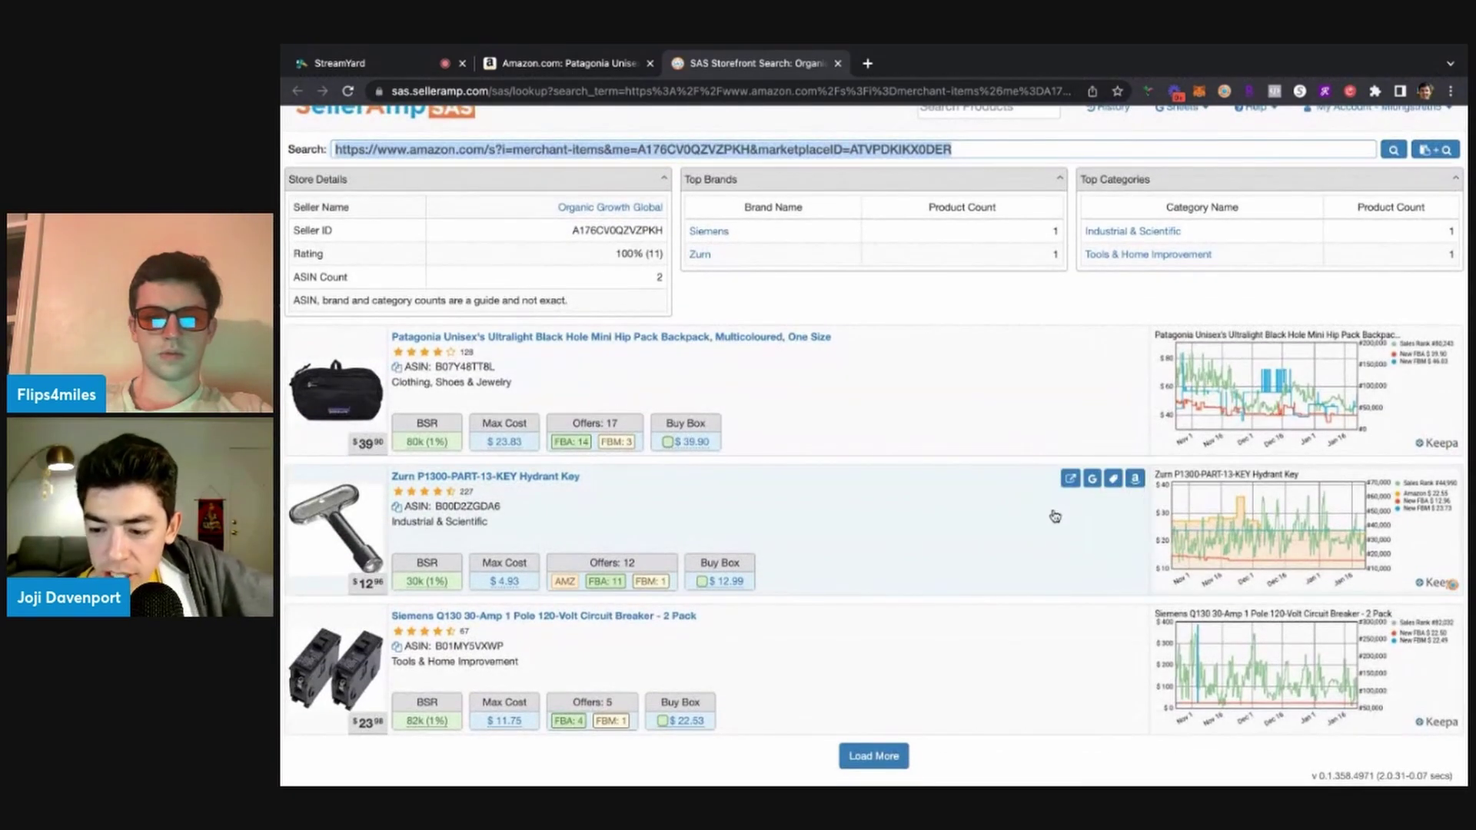
click(1134, 617)
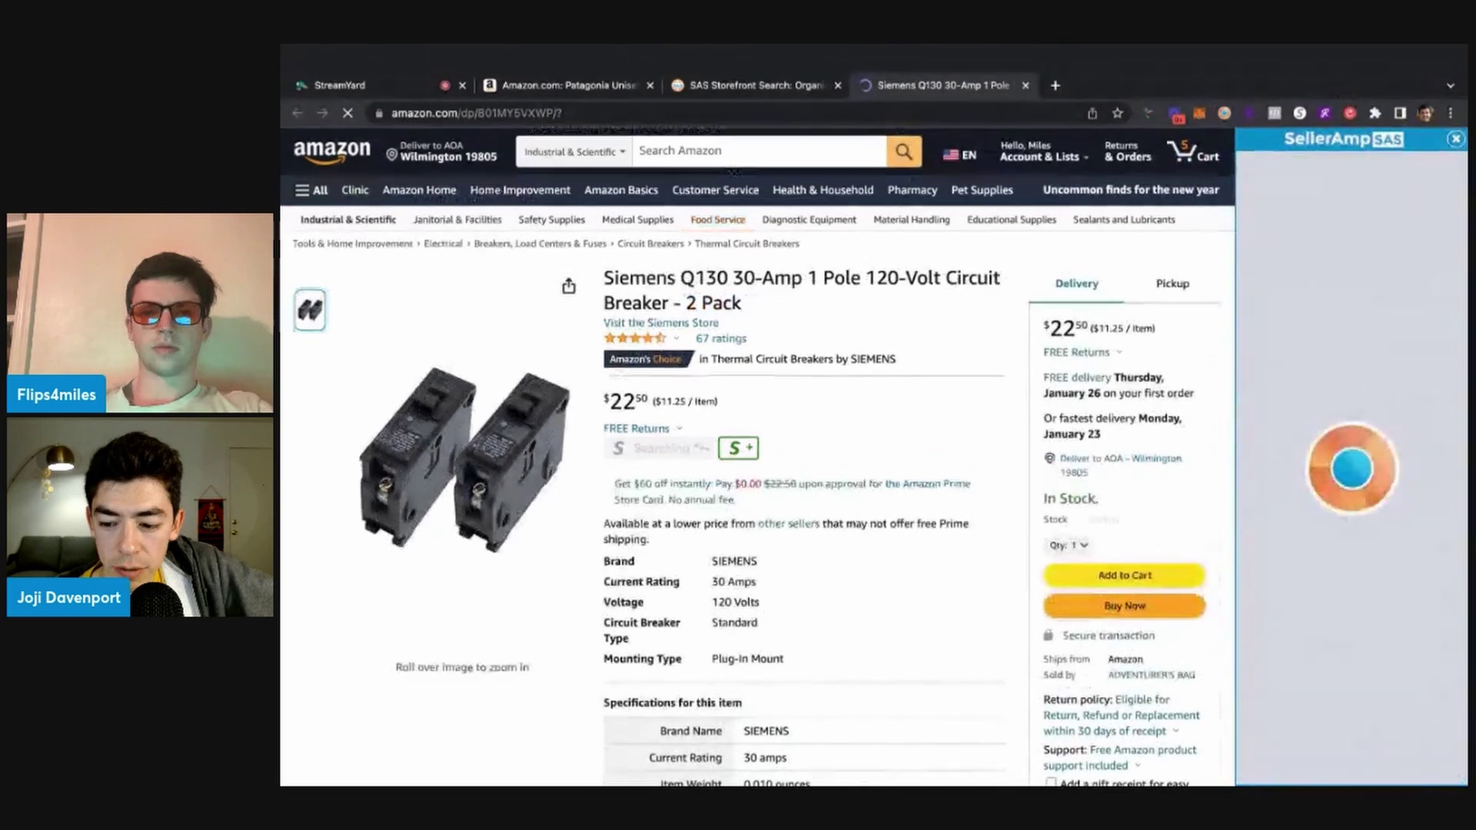
click(701, 91)
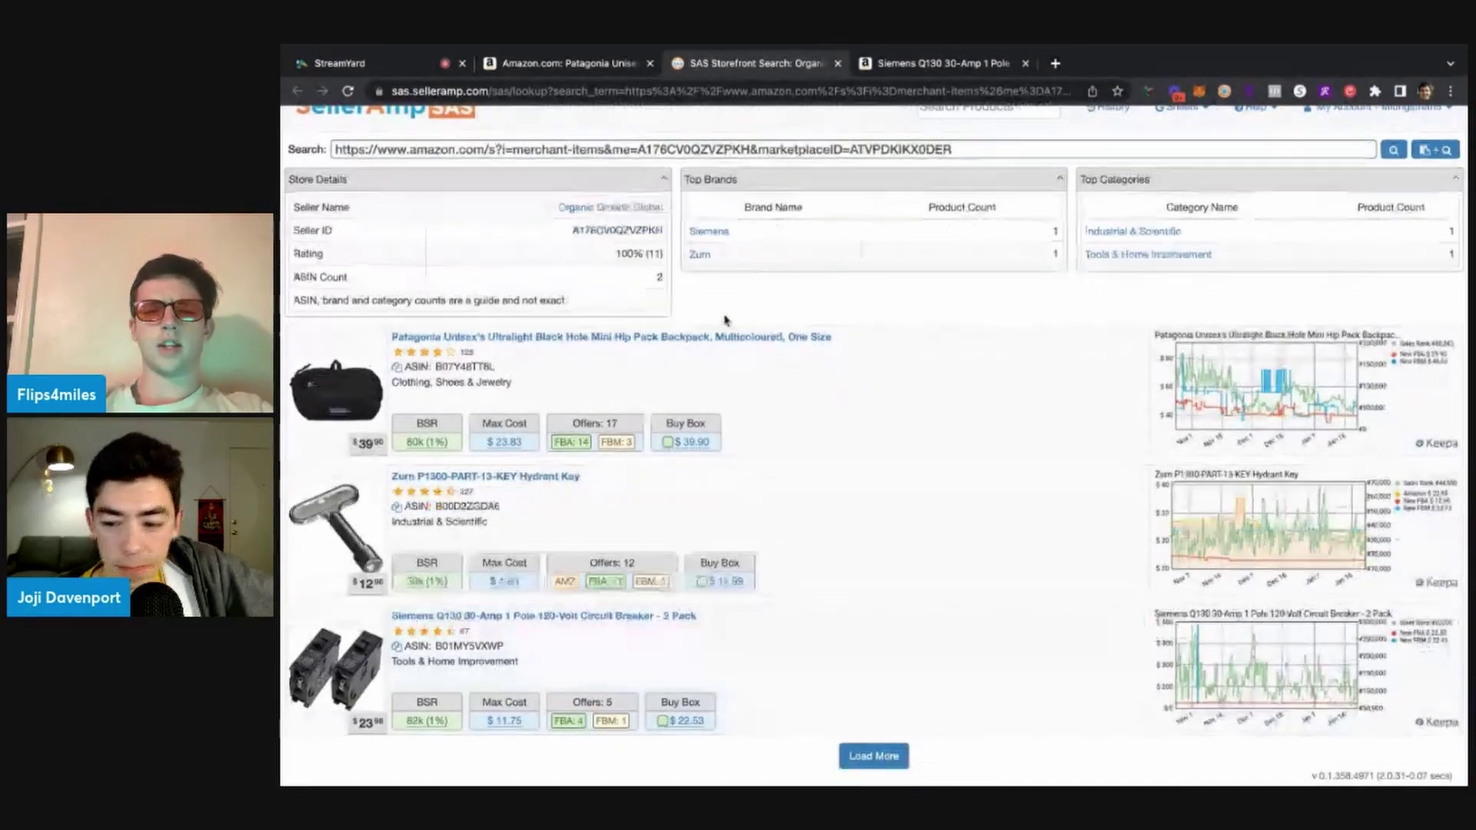
click(528, 68)
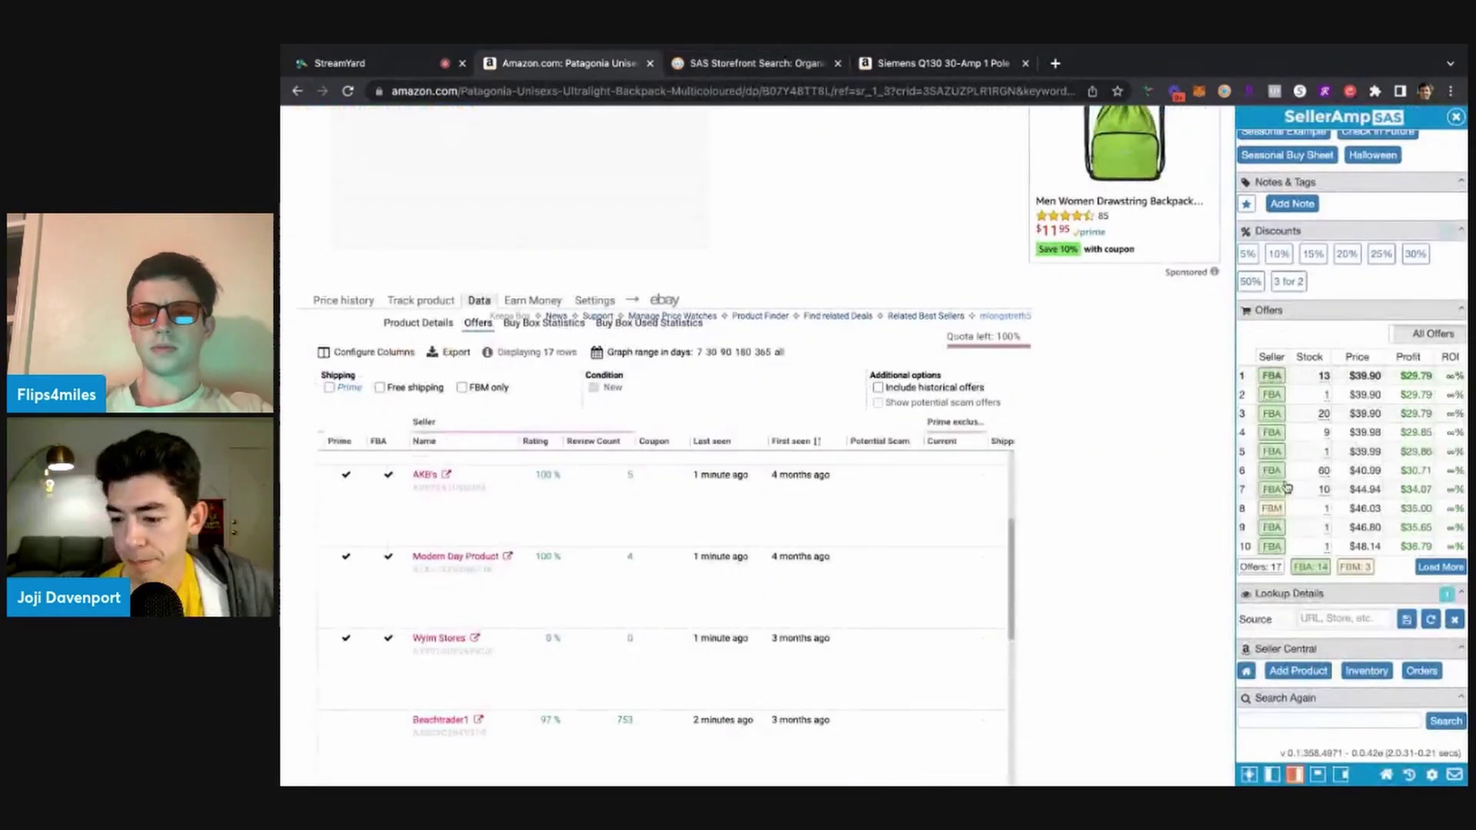
Open the tenth FBA seller's storefront and Google-search the Evenflo bottles from its results
click(1271, 547)
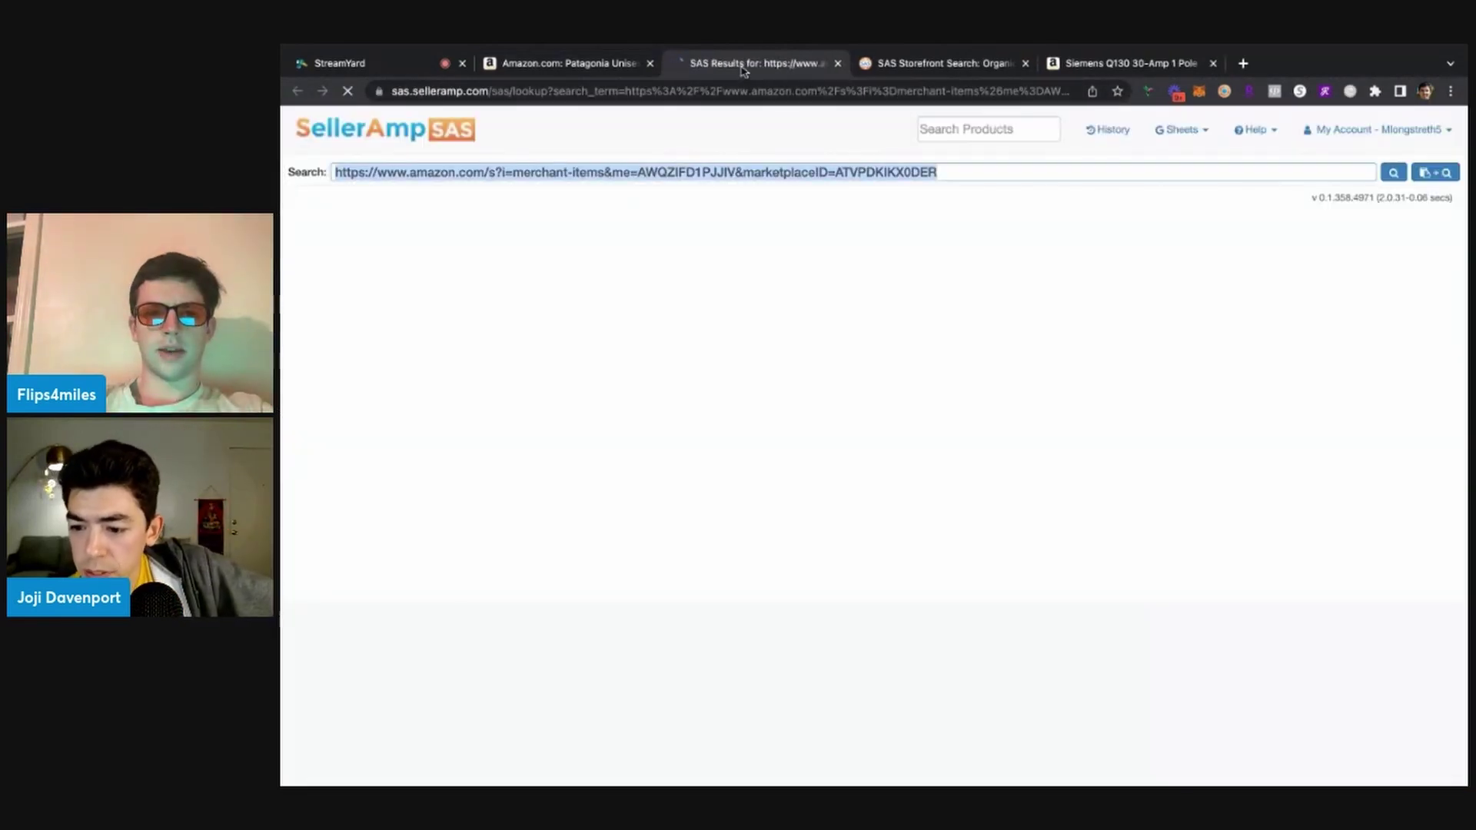
scroll(689, 292, down, 3)
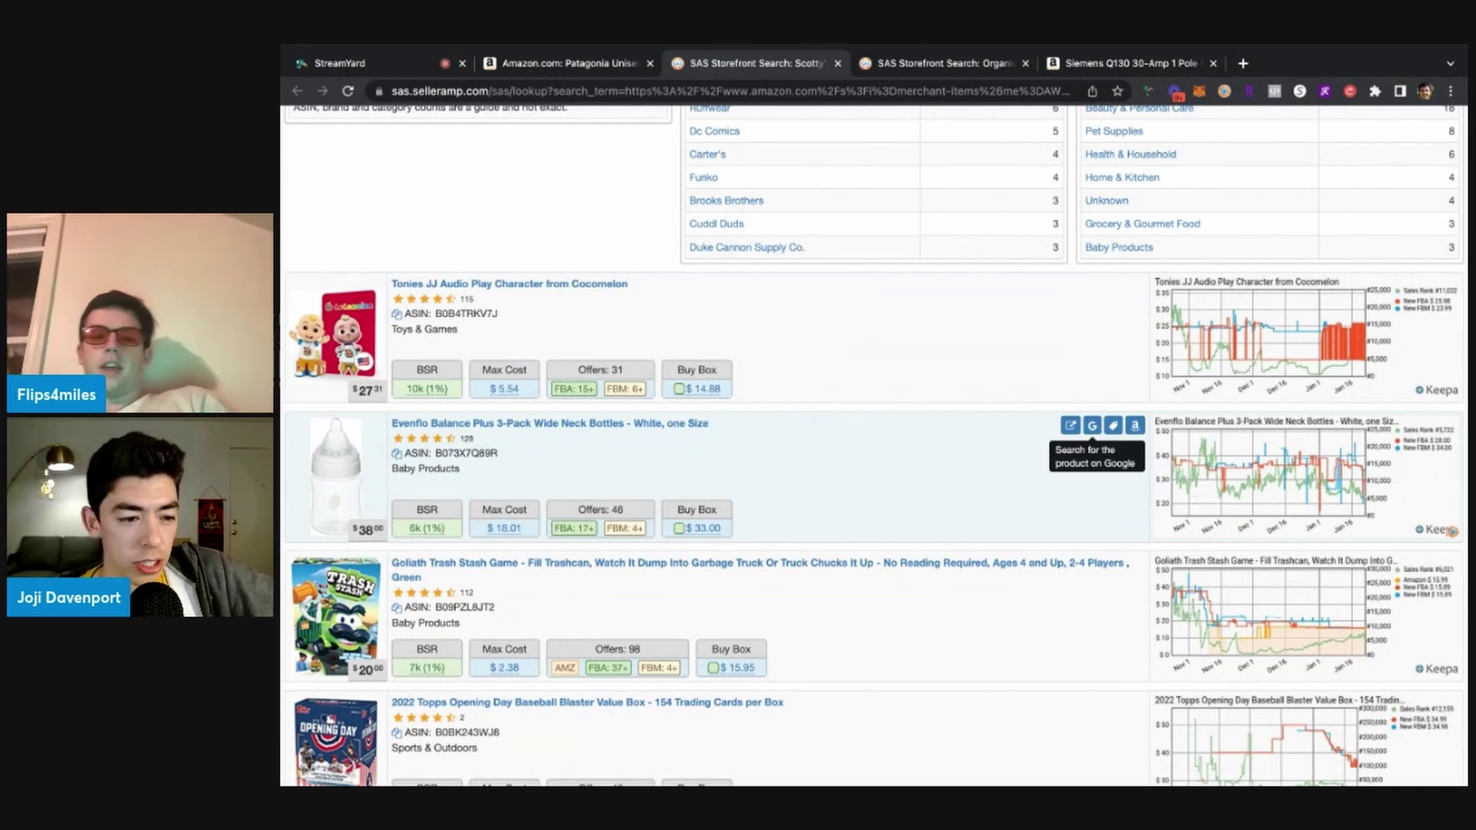
click(1091, 425)
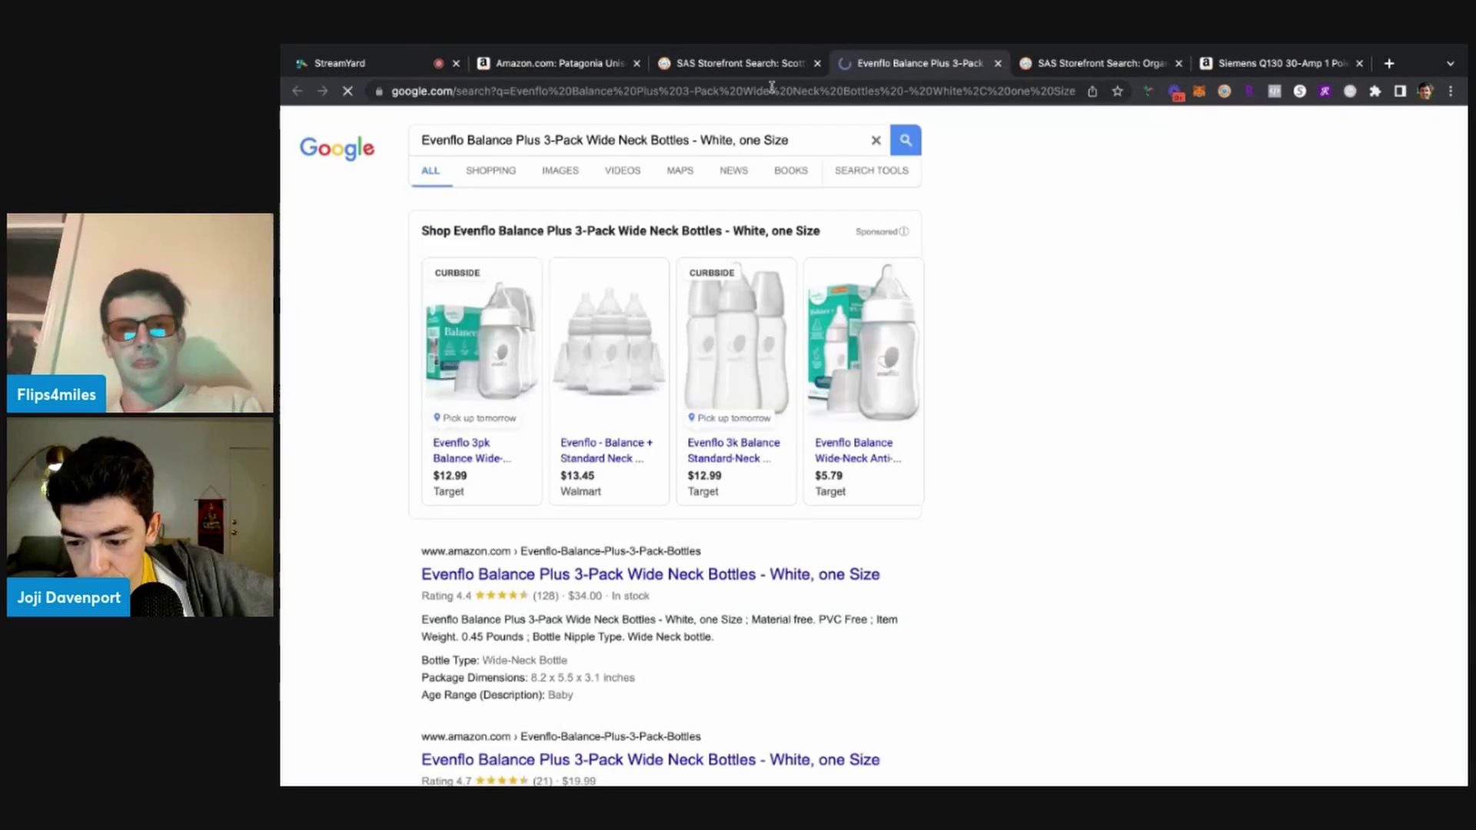
click(760, 67)
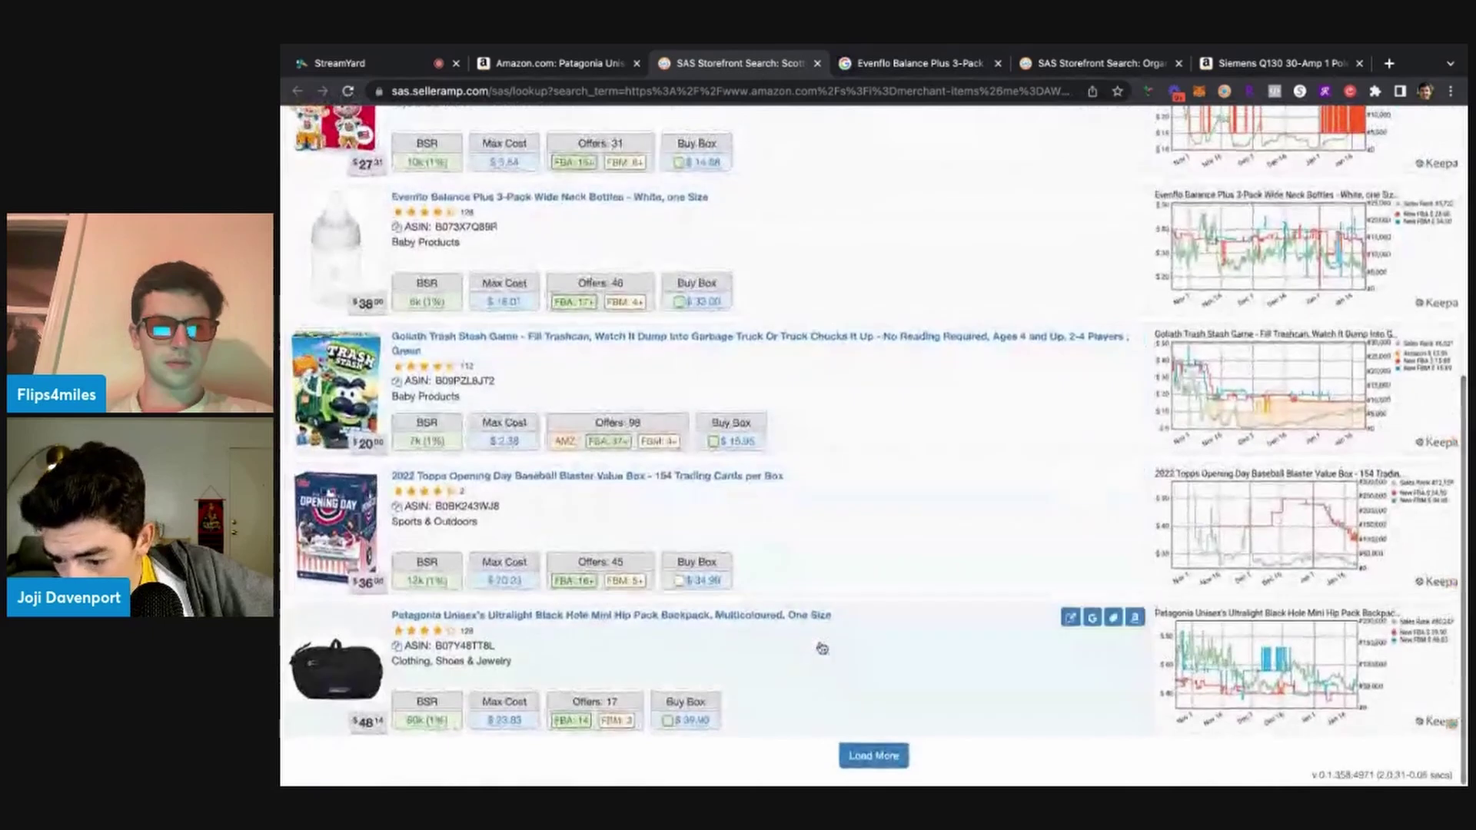
Load more storefront products, open the NeilMed sinus rinse page, and close the first seller's storefront
click(873, 756)
scroll(817, 520, down, 5)
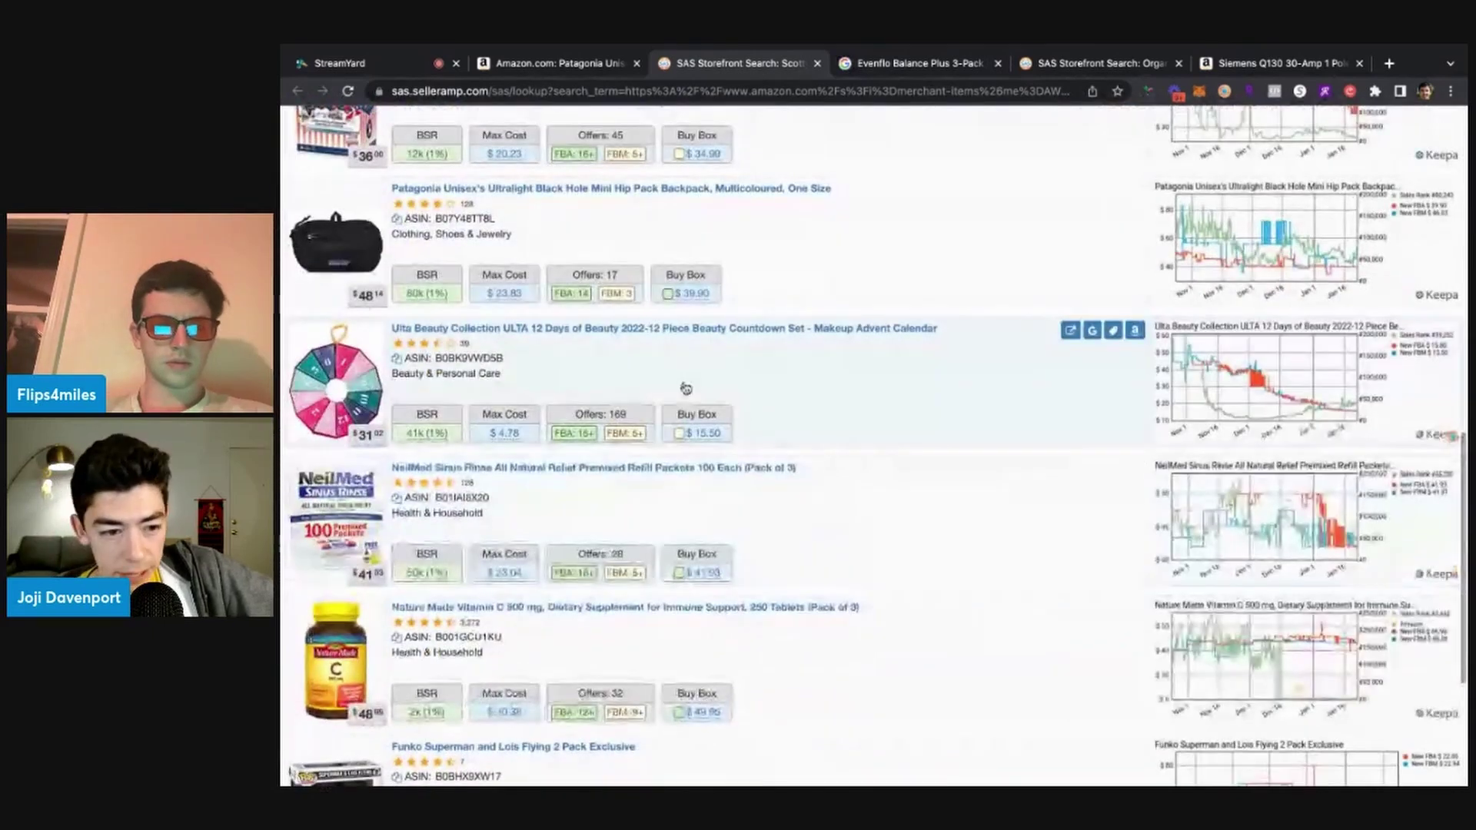
scroll(686, 386, down, 2)
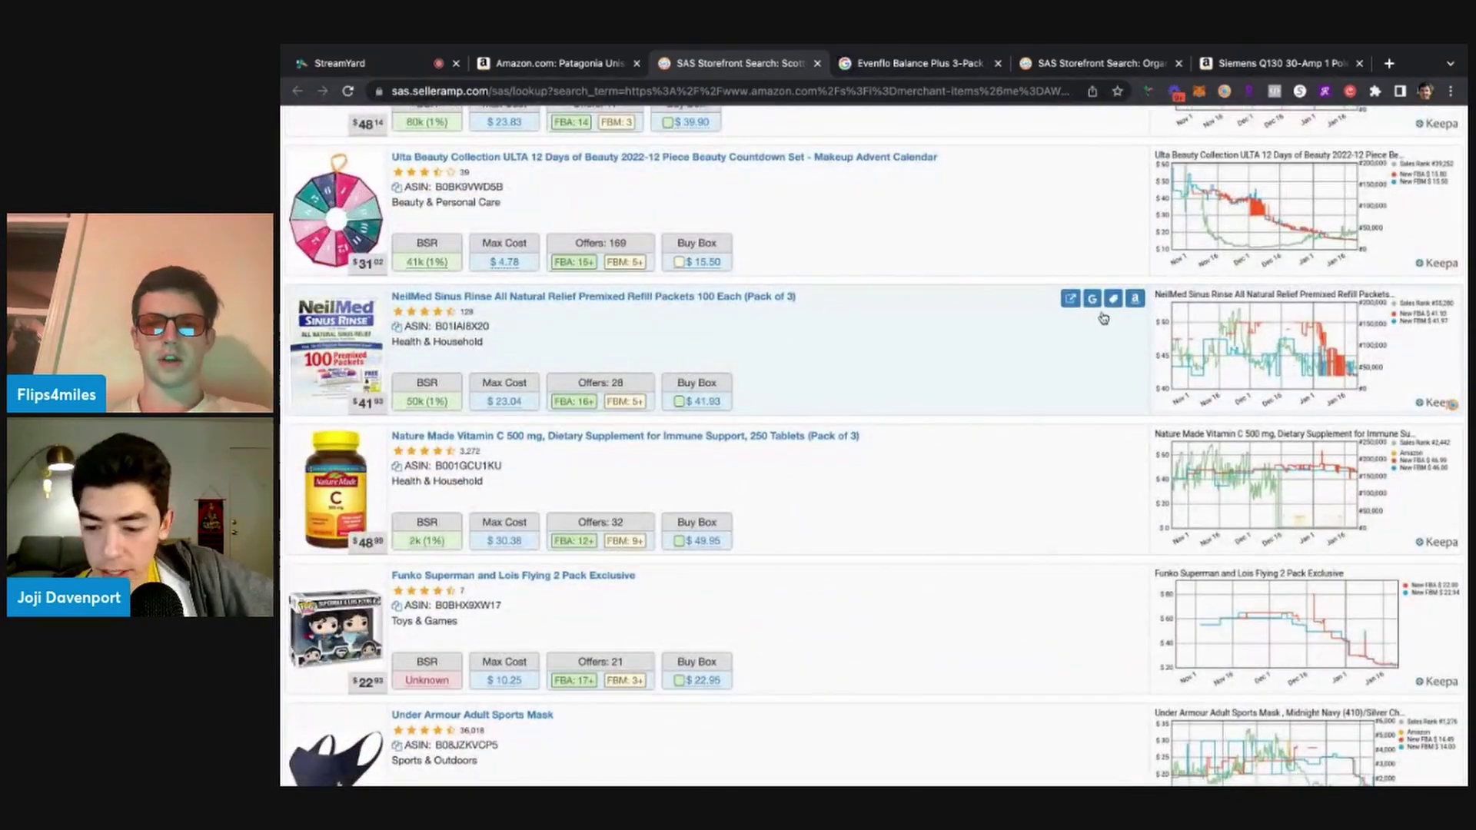
click(1127, 305)
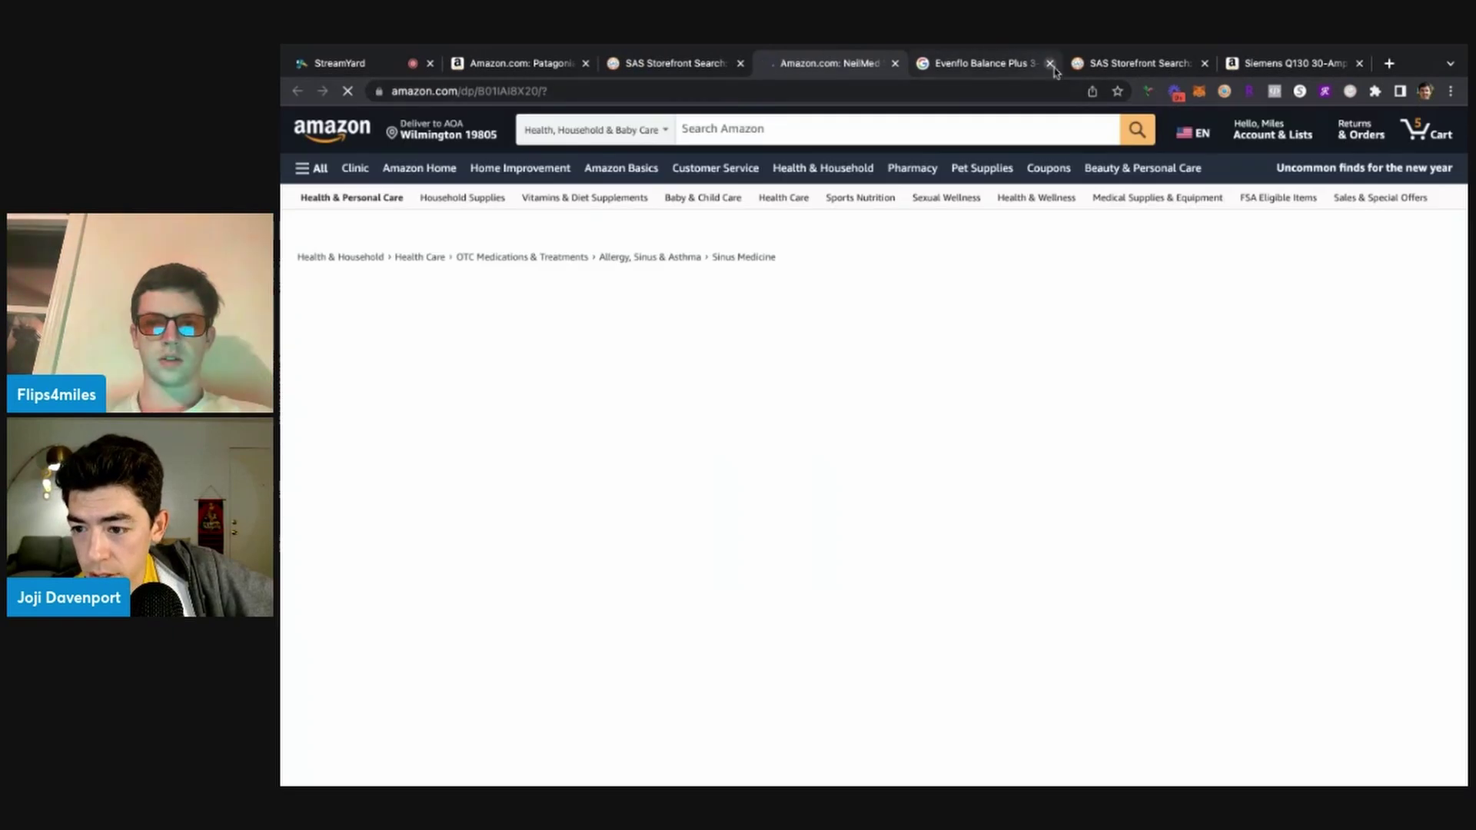
click(1050, 64)
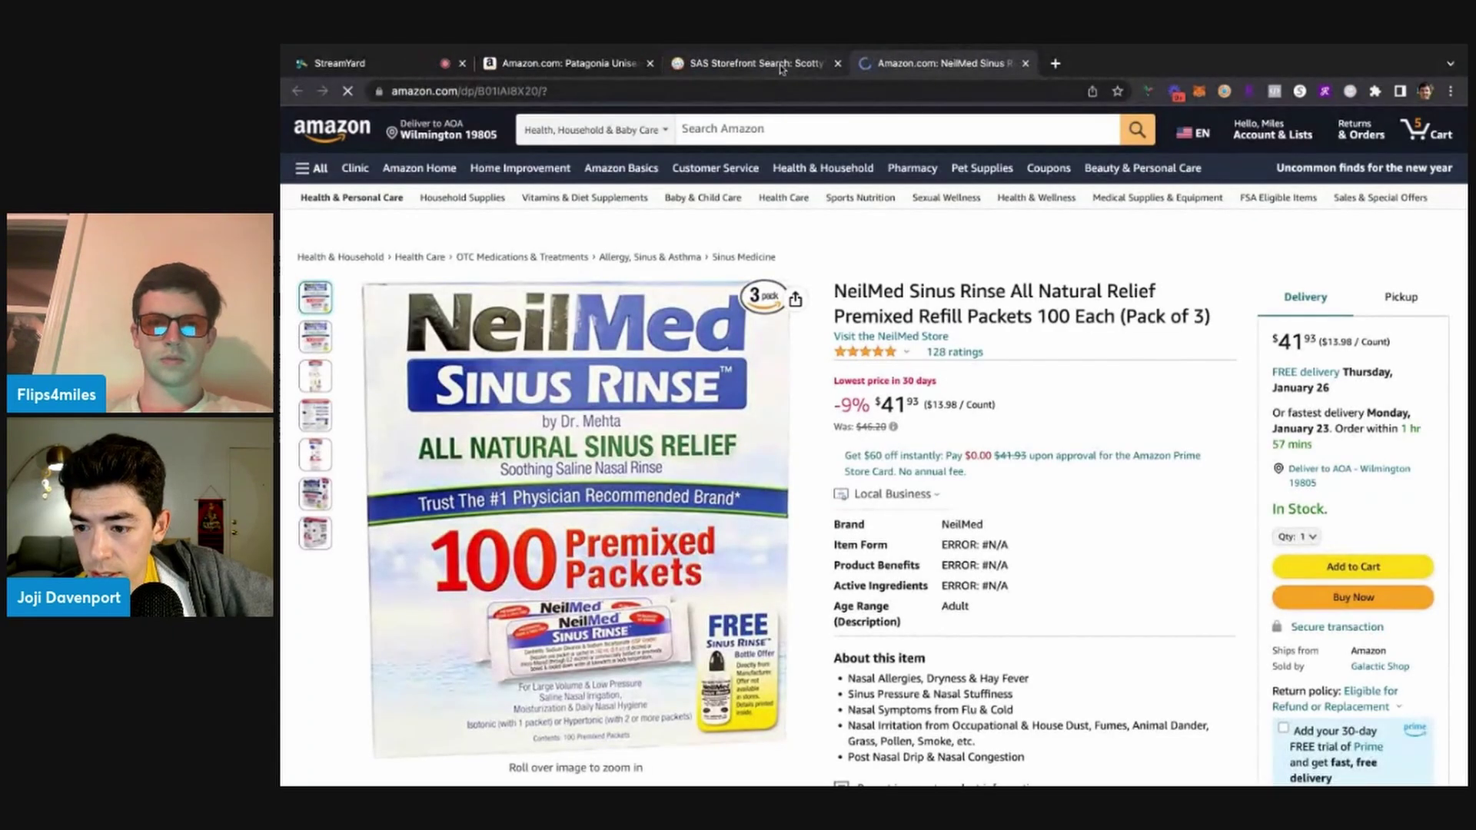
click(781, 66)
scroll(977, 276, up, 1)
scroll(1109, 248, up, 5)
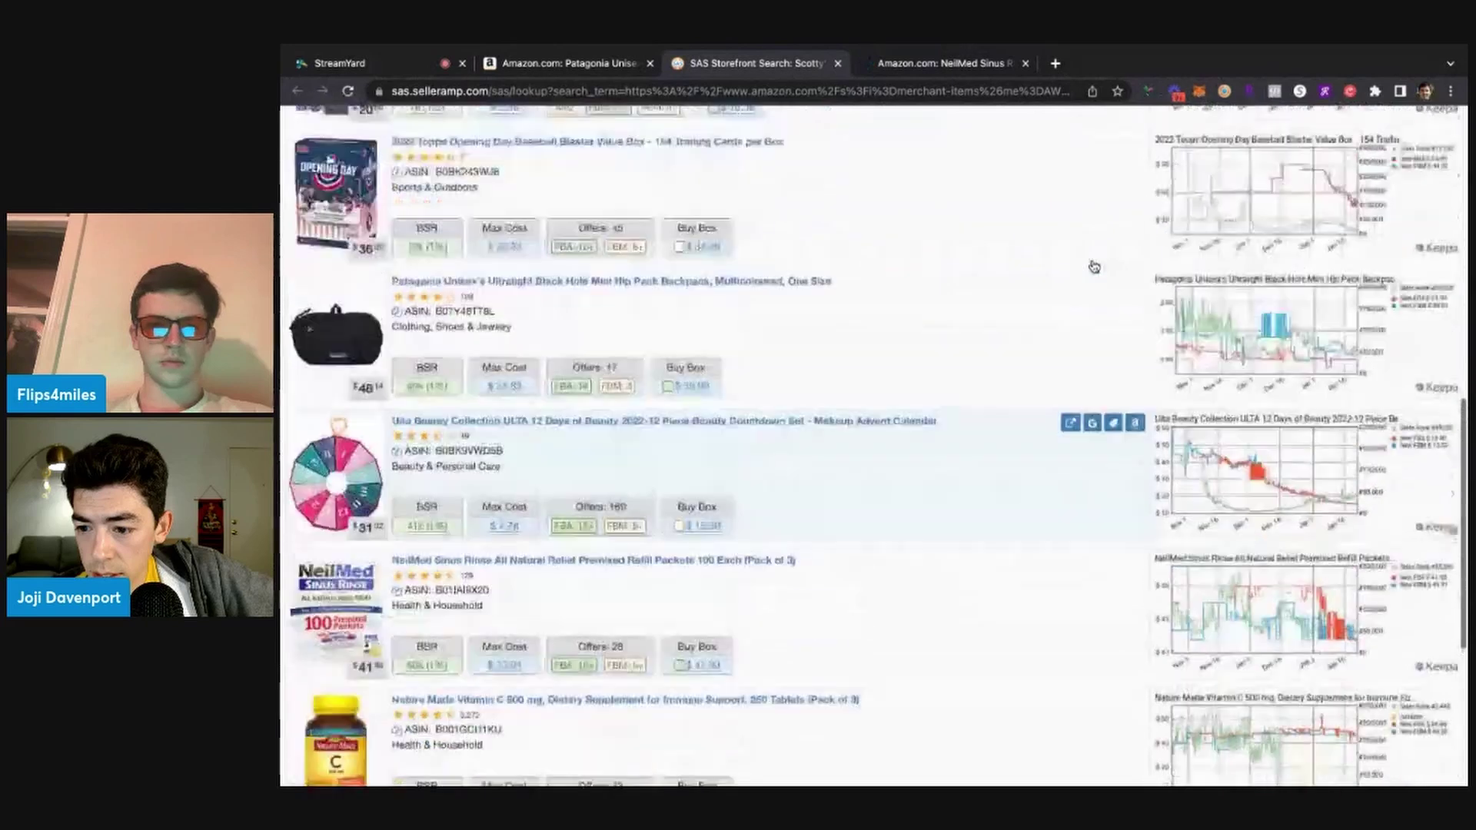
Open the Topps blaster box and Evenflo bottles Amazon pages from the storefront list
click(1136, 361)
click(817, 71)
scroll(890, 323, up, 2)
scroll(888, 322, up, 2)
click(1134, 396)
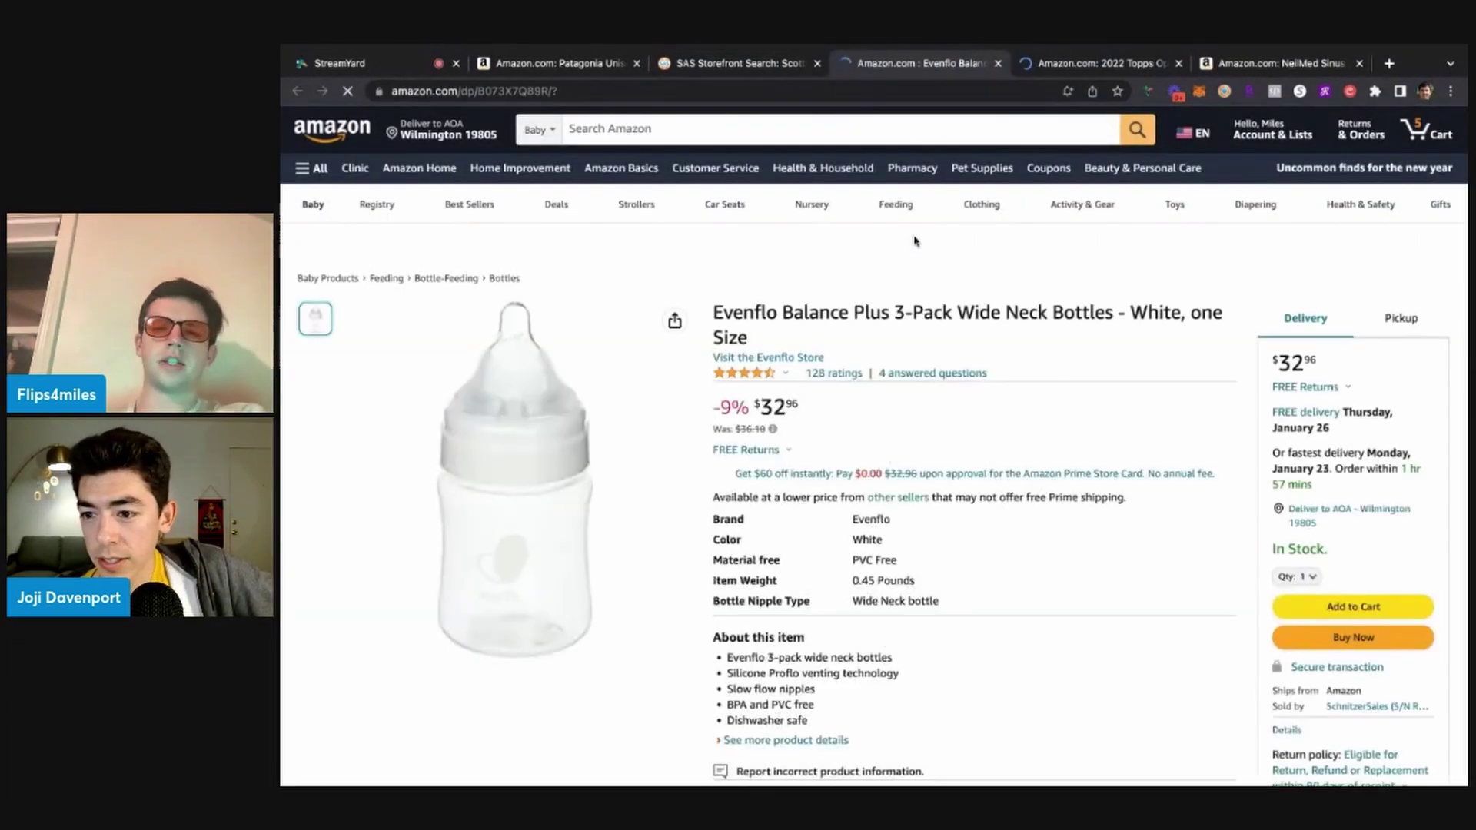
click(763, 58)
scroll(869, 388, down, 7)
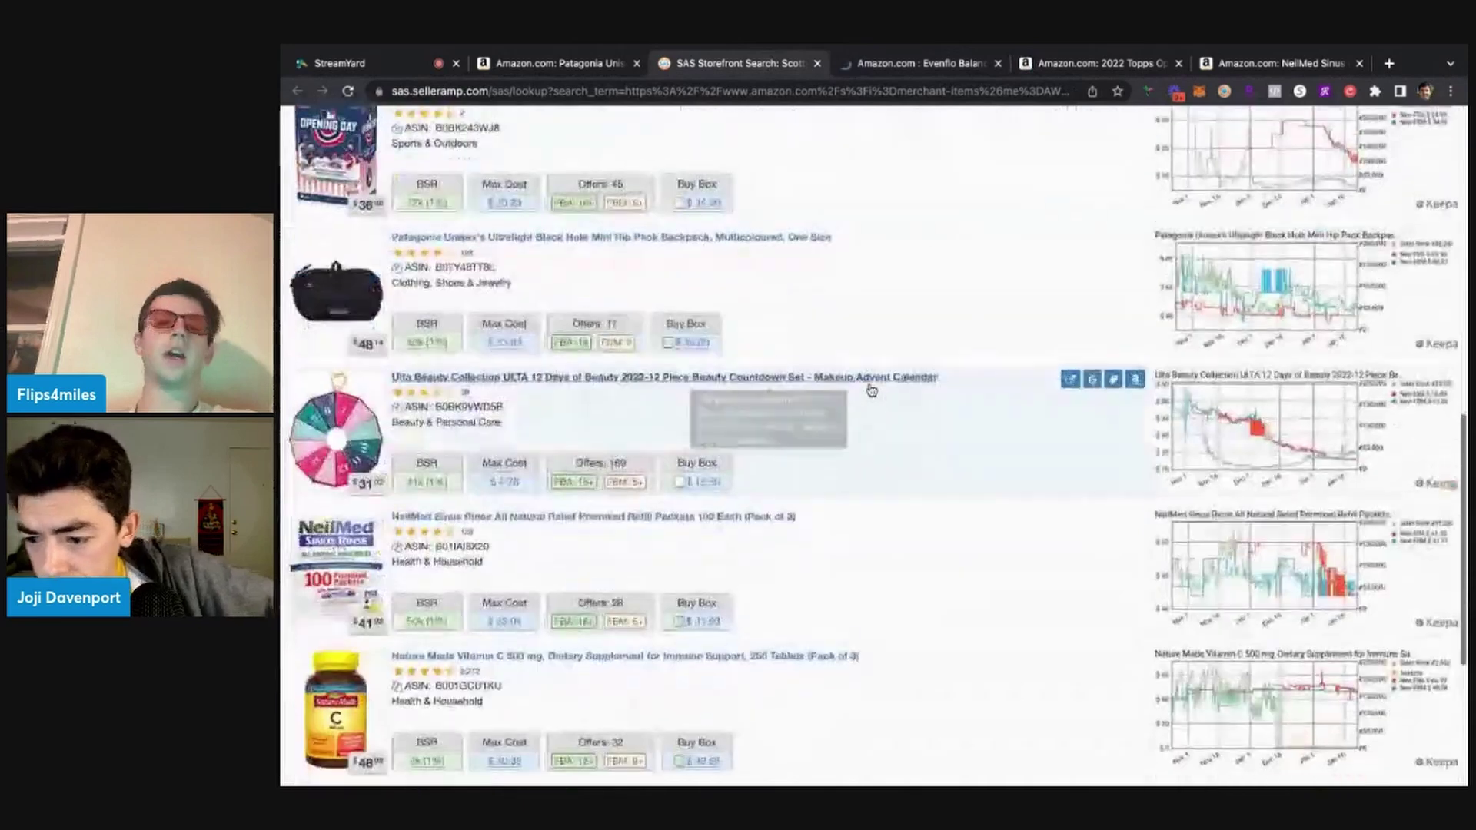
scroll(938, 715, down, 4)
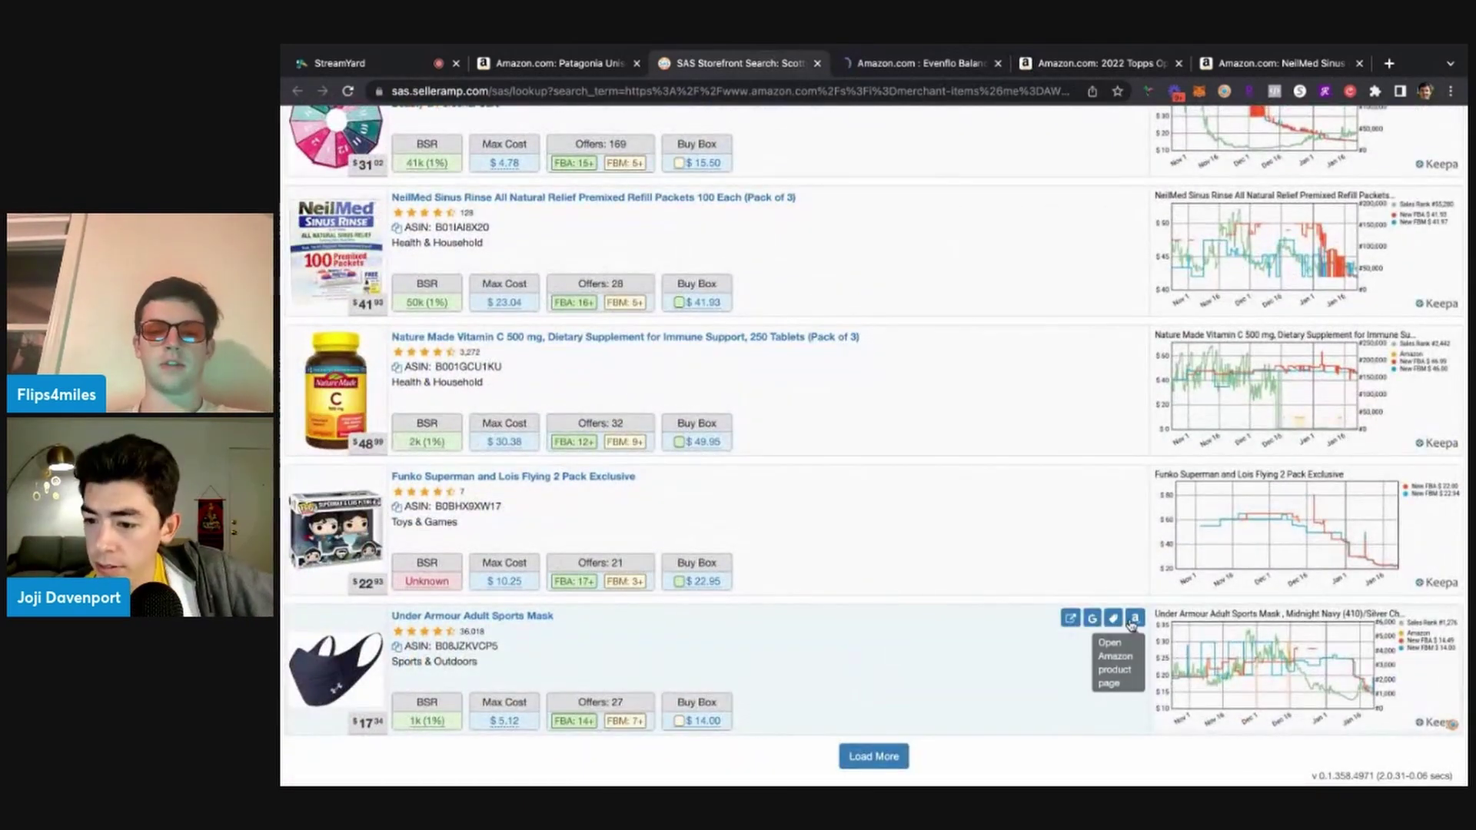
Open the Under Armour mask, Natural Face palette and Jurassic World pack pages, loading more products
click(1130, 622)
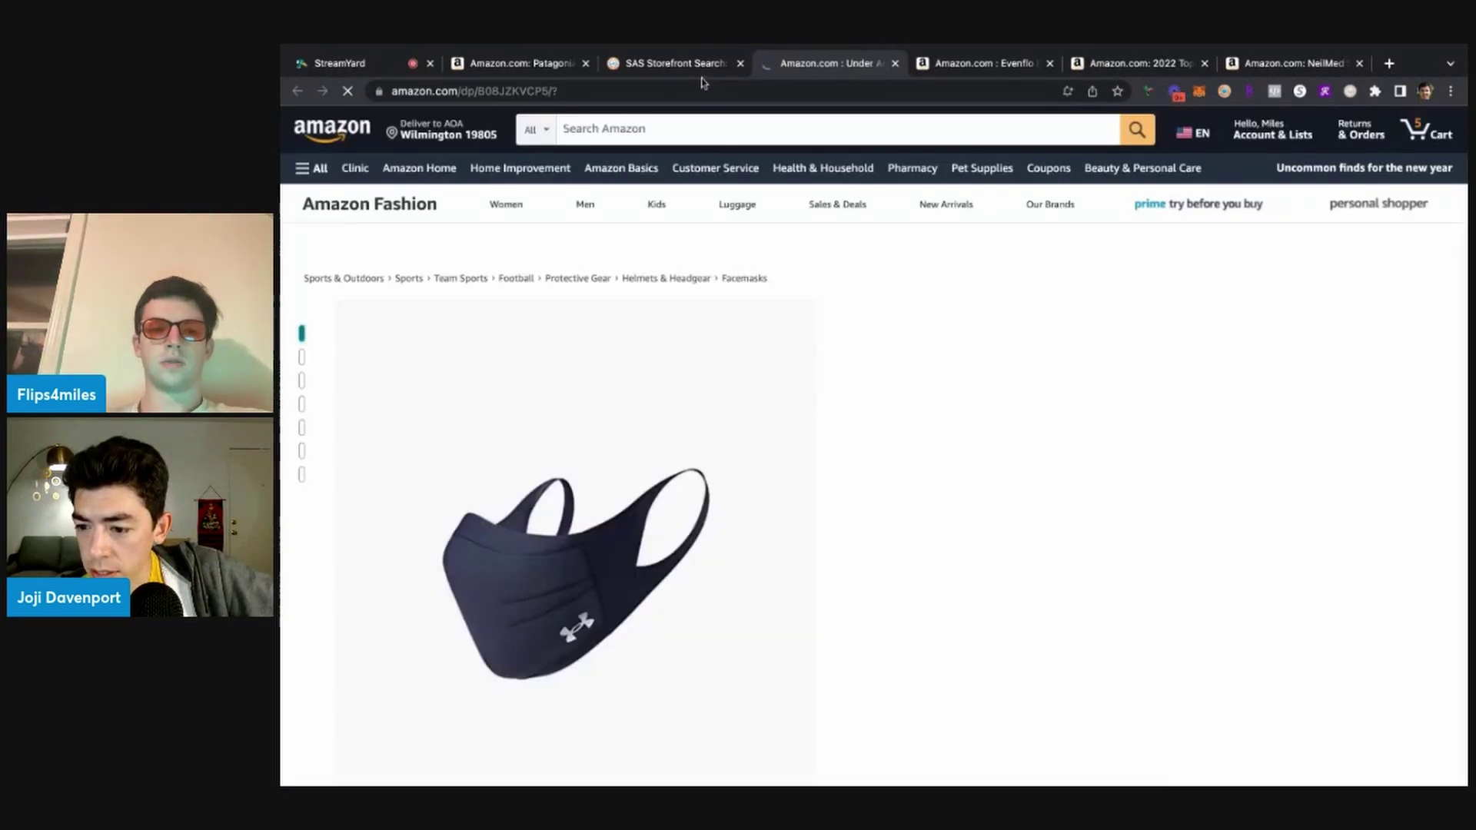
click(696, 64)
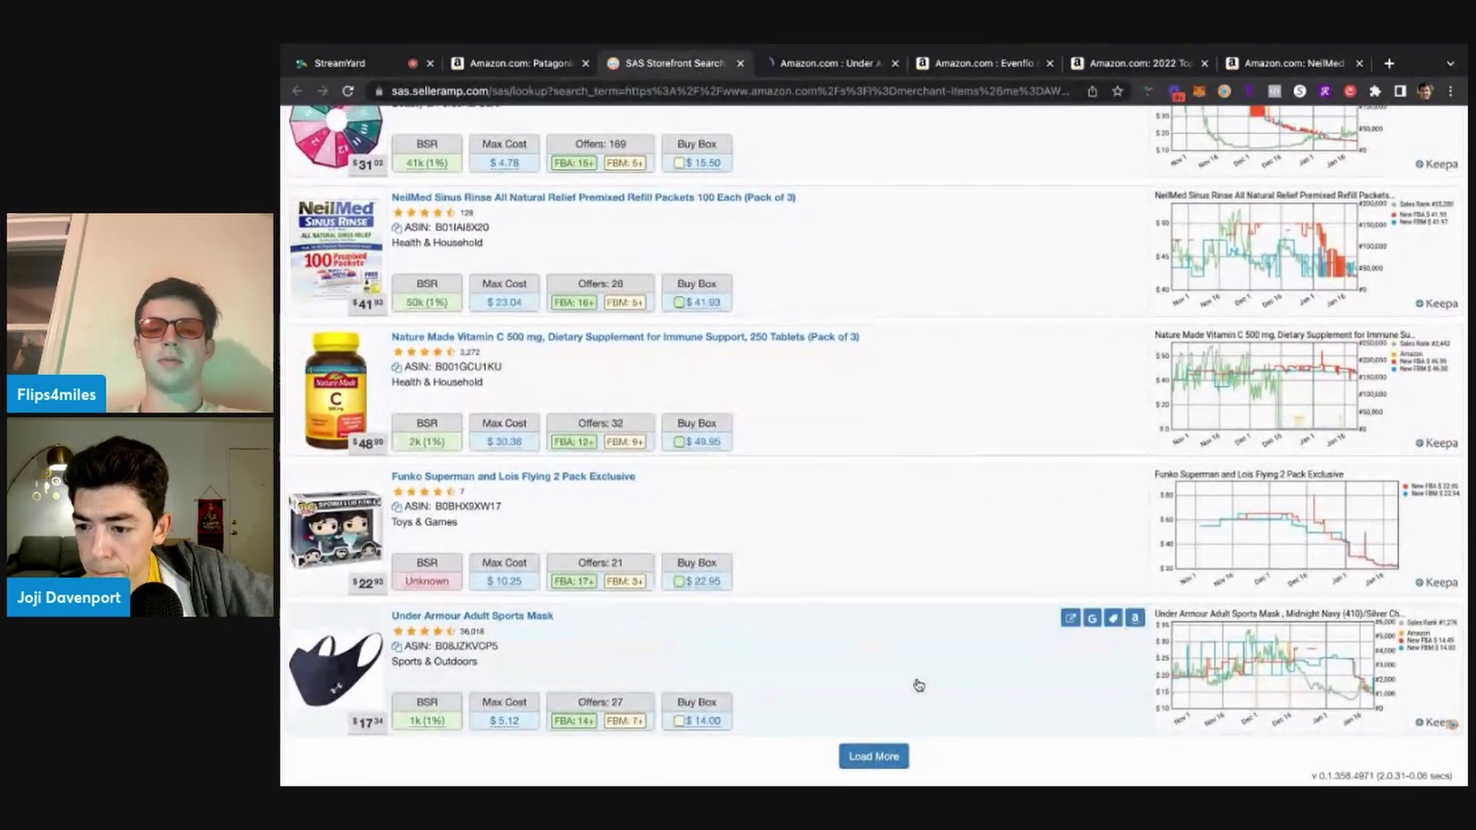
click(888, 757)
scroll(906, 616, down, 5)
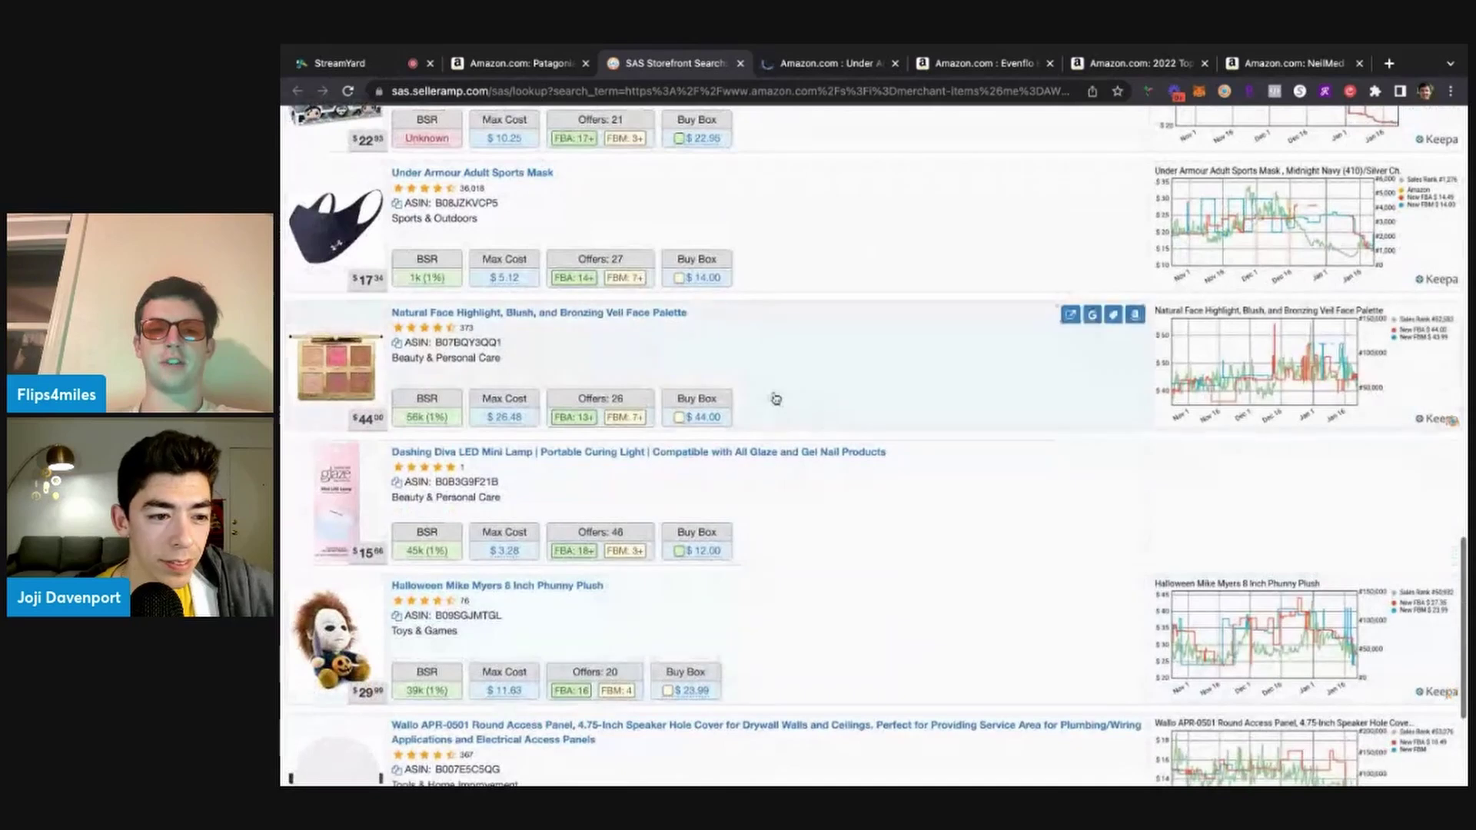
click(1134, 314)
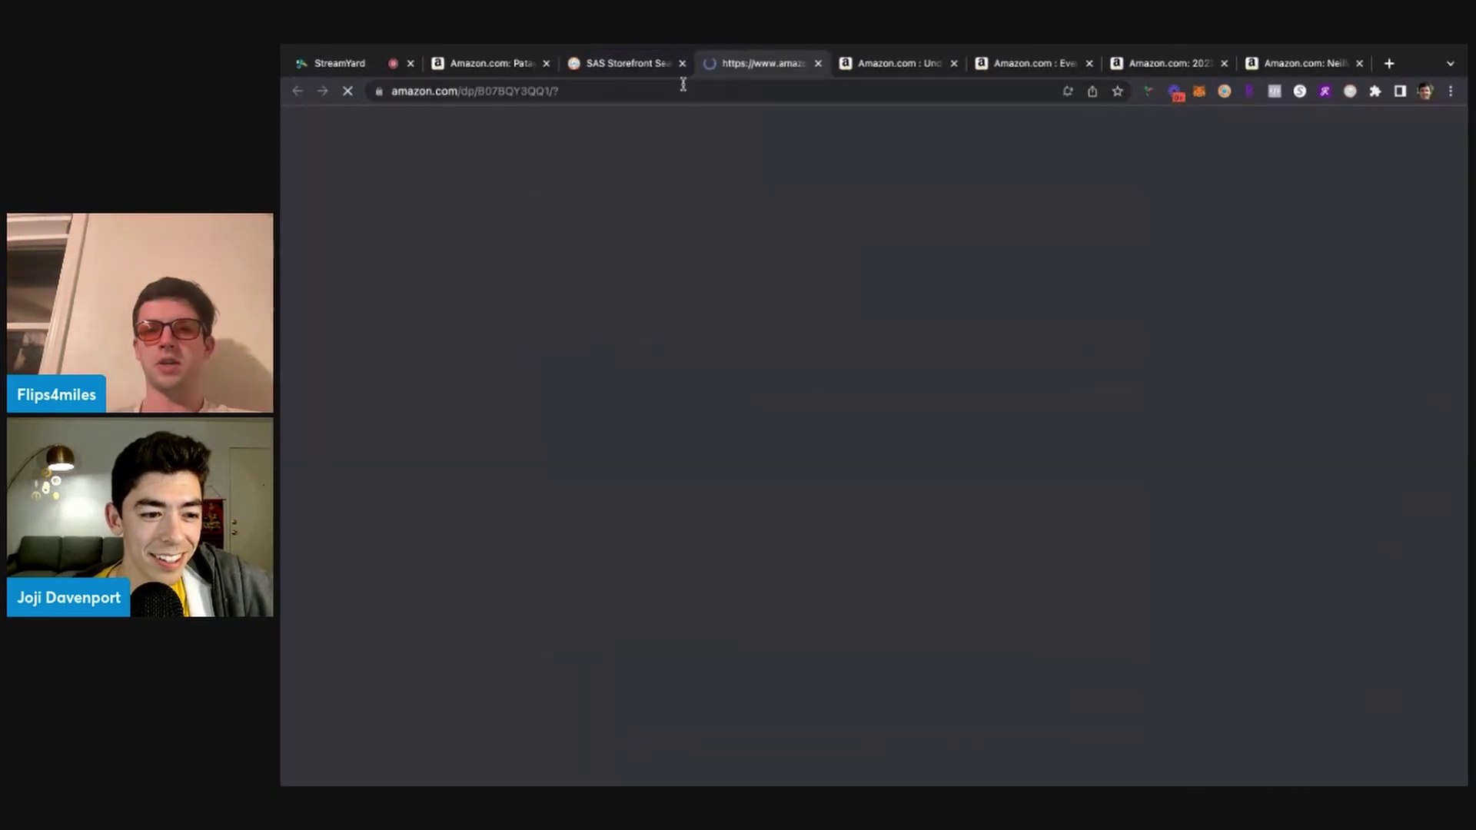
click(669, 70)
scroll(838, 451, down, 3)
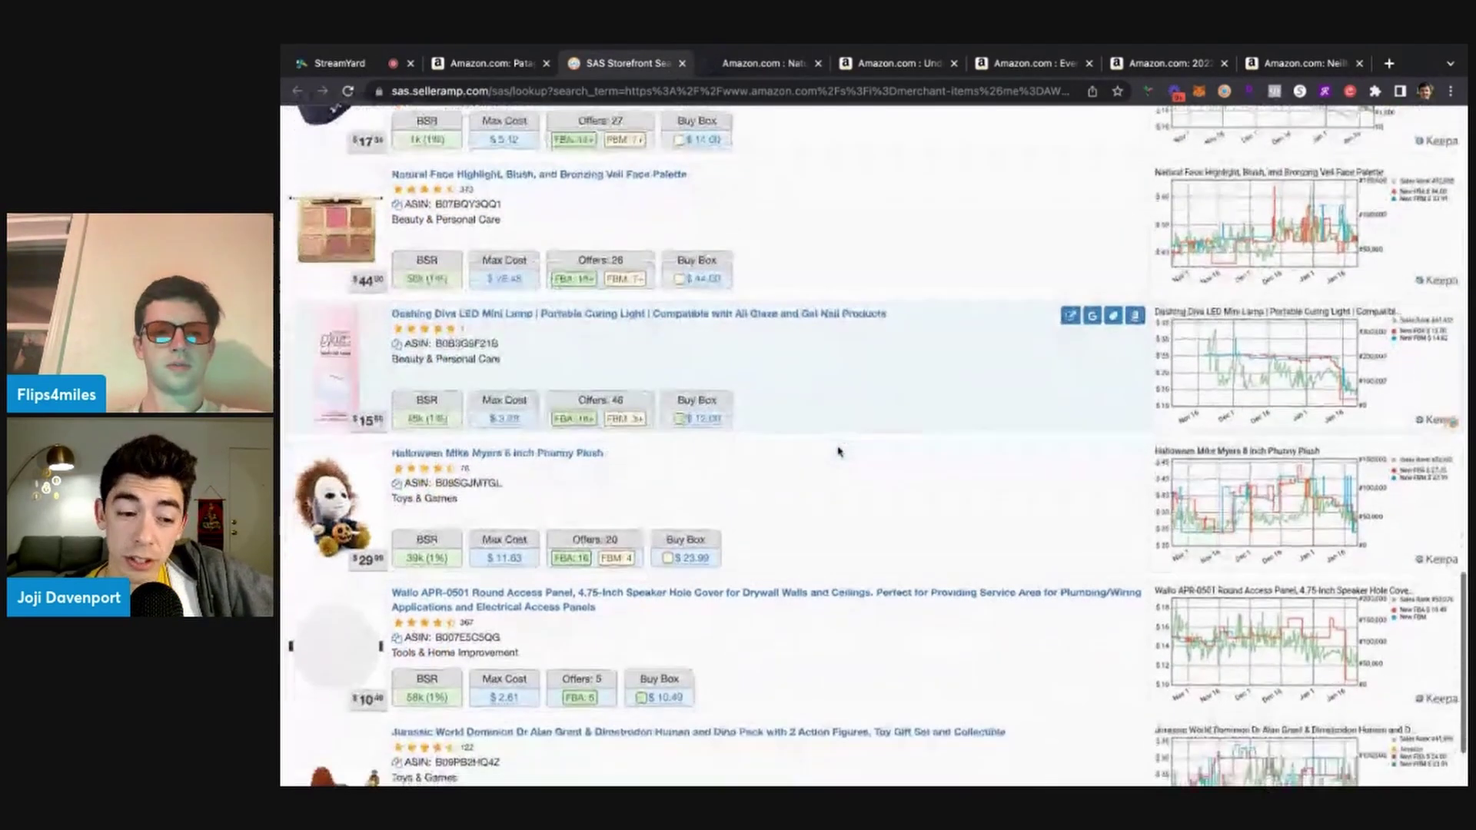
scroll(839, 462, down, 2)
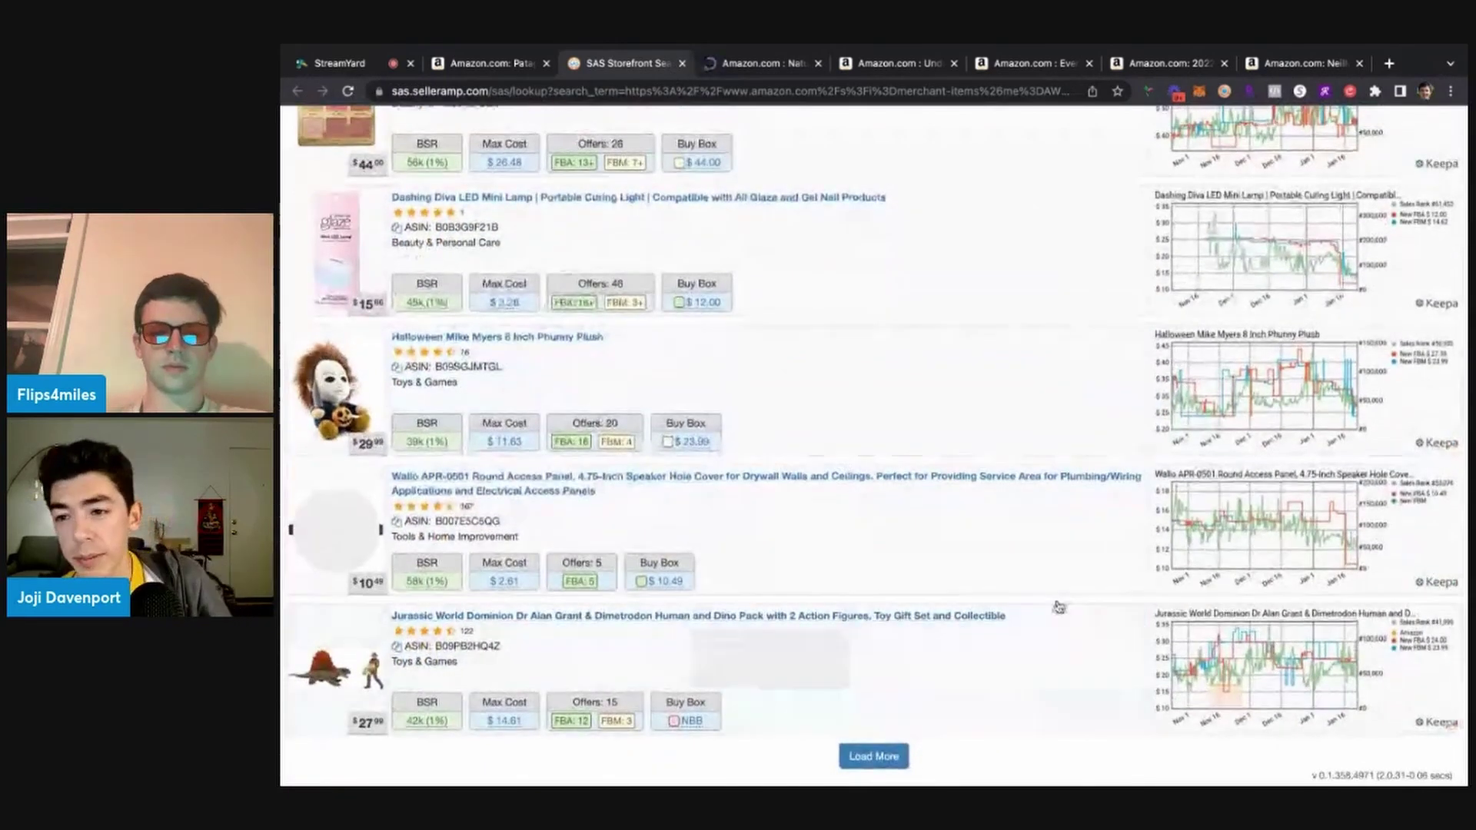
click(1135, 619)
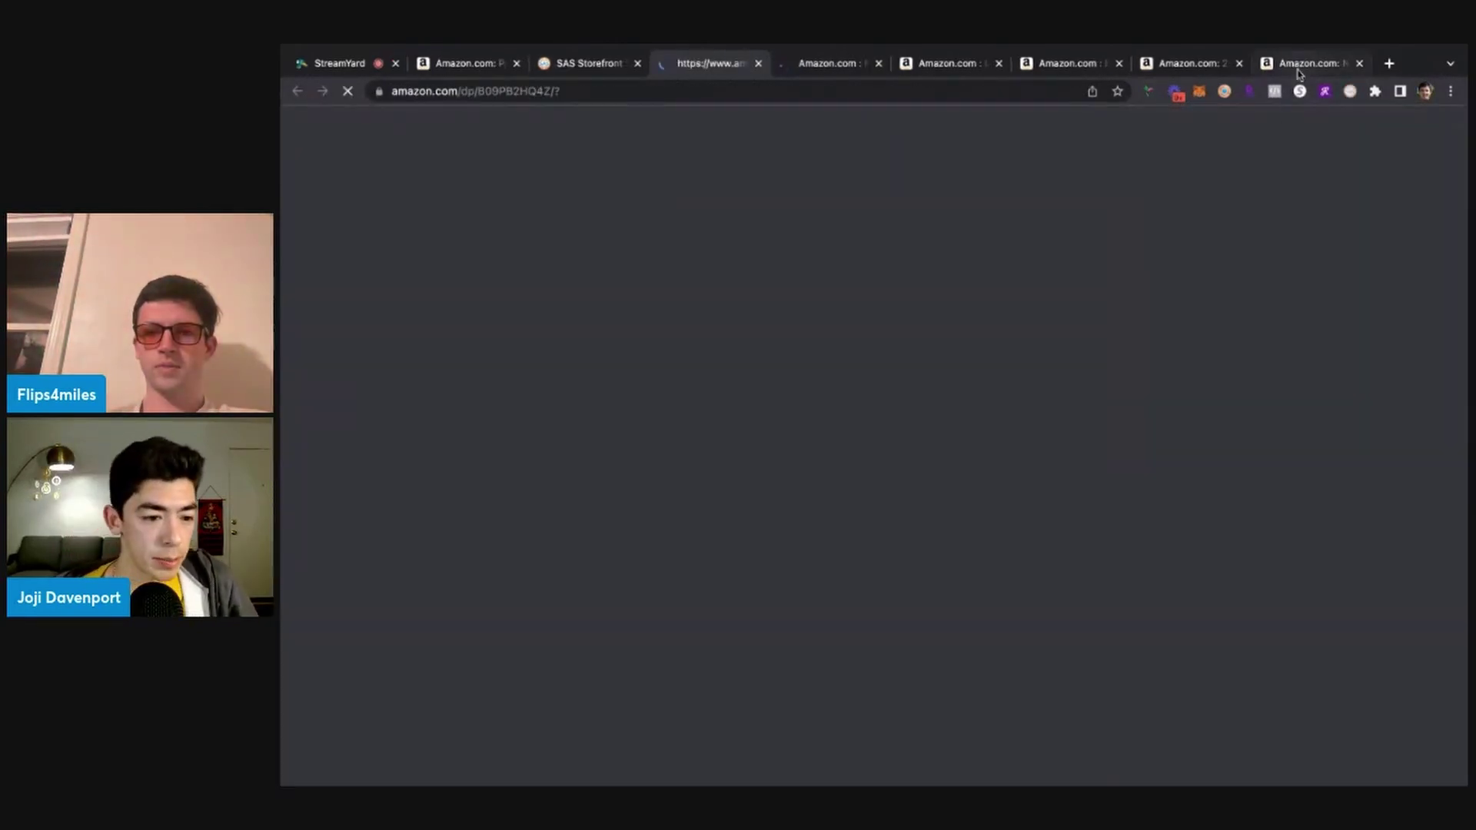
Check the NeilMed listing's one-year Keepa chart, then close it
scroll(930, 342, down, 10)
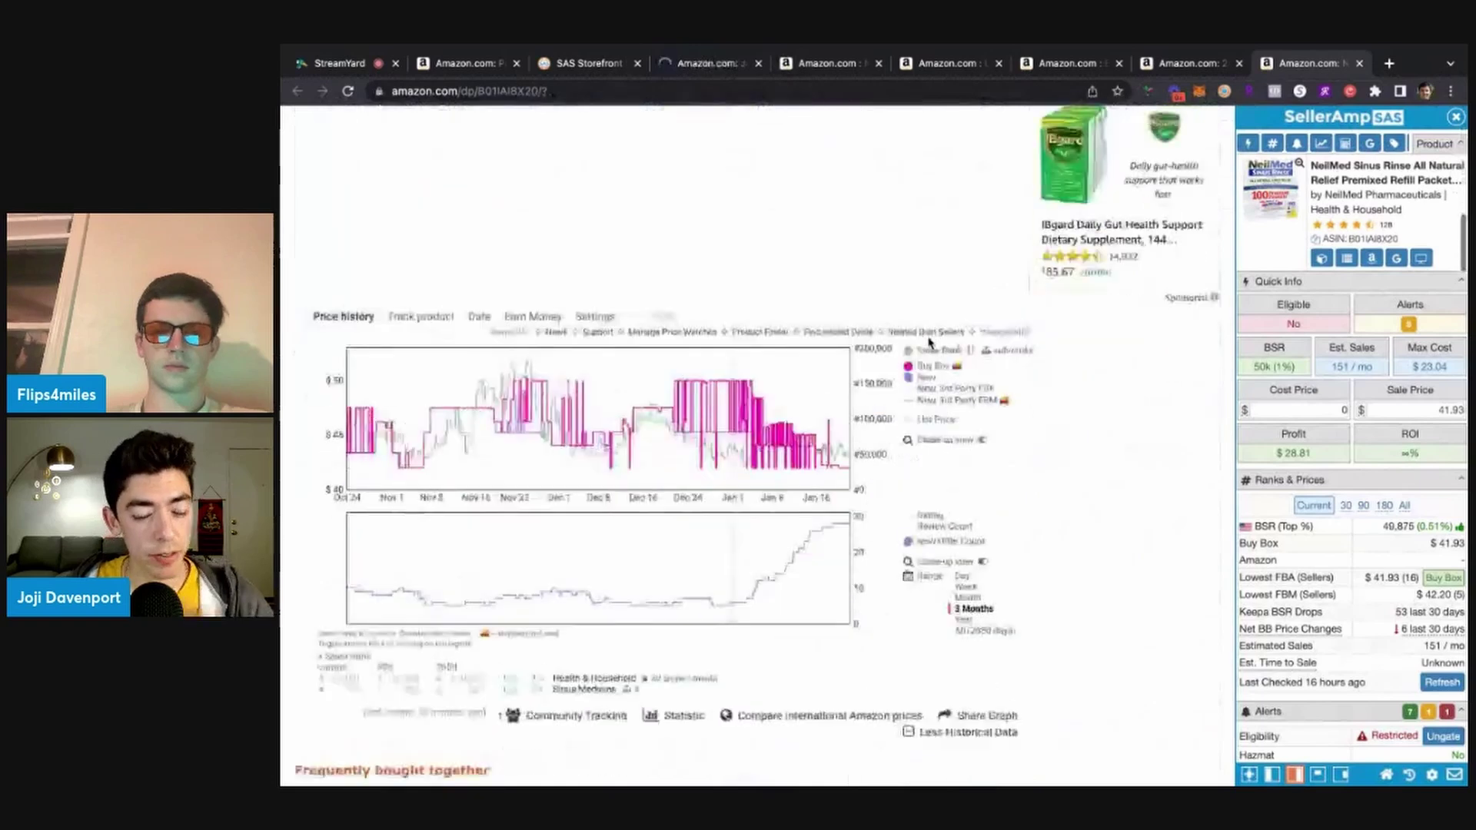
scroll(884, 369, down, 1)
click(966, 538)
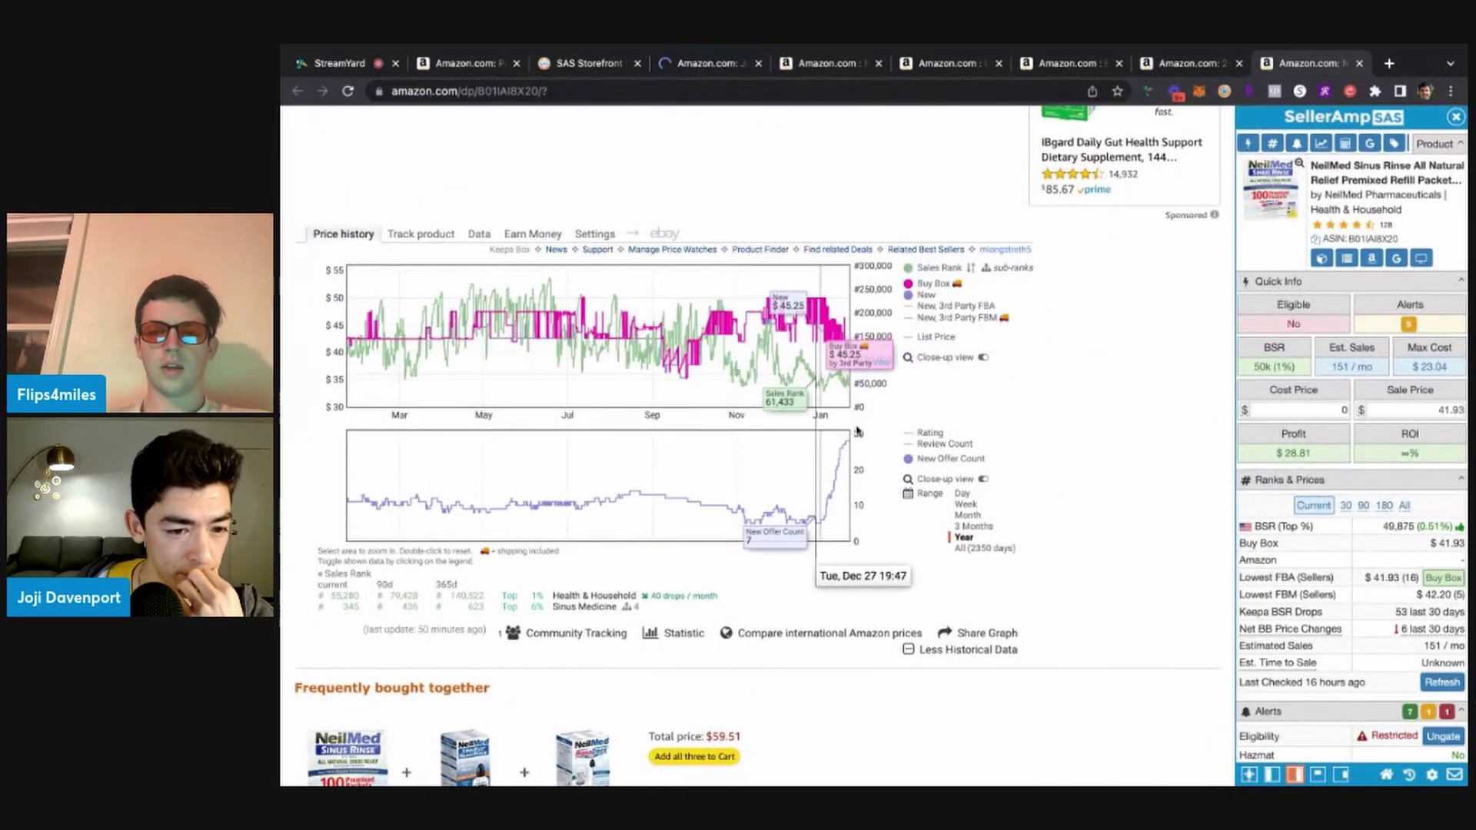
scroll(853, 486, up, 5)
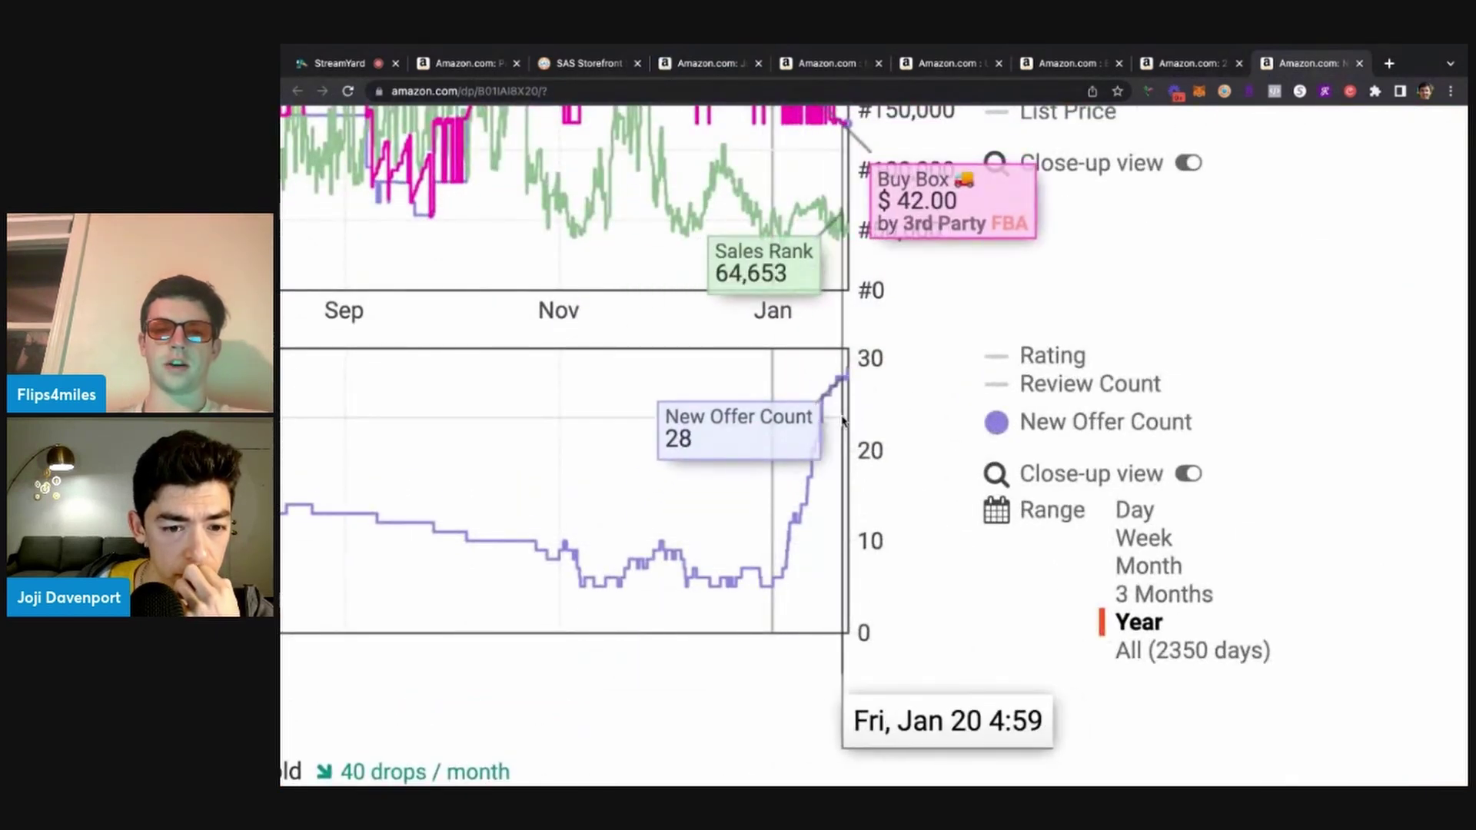
scroll(843, 420, down, 5)
scroll(843, 420, down, 2)
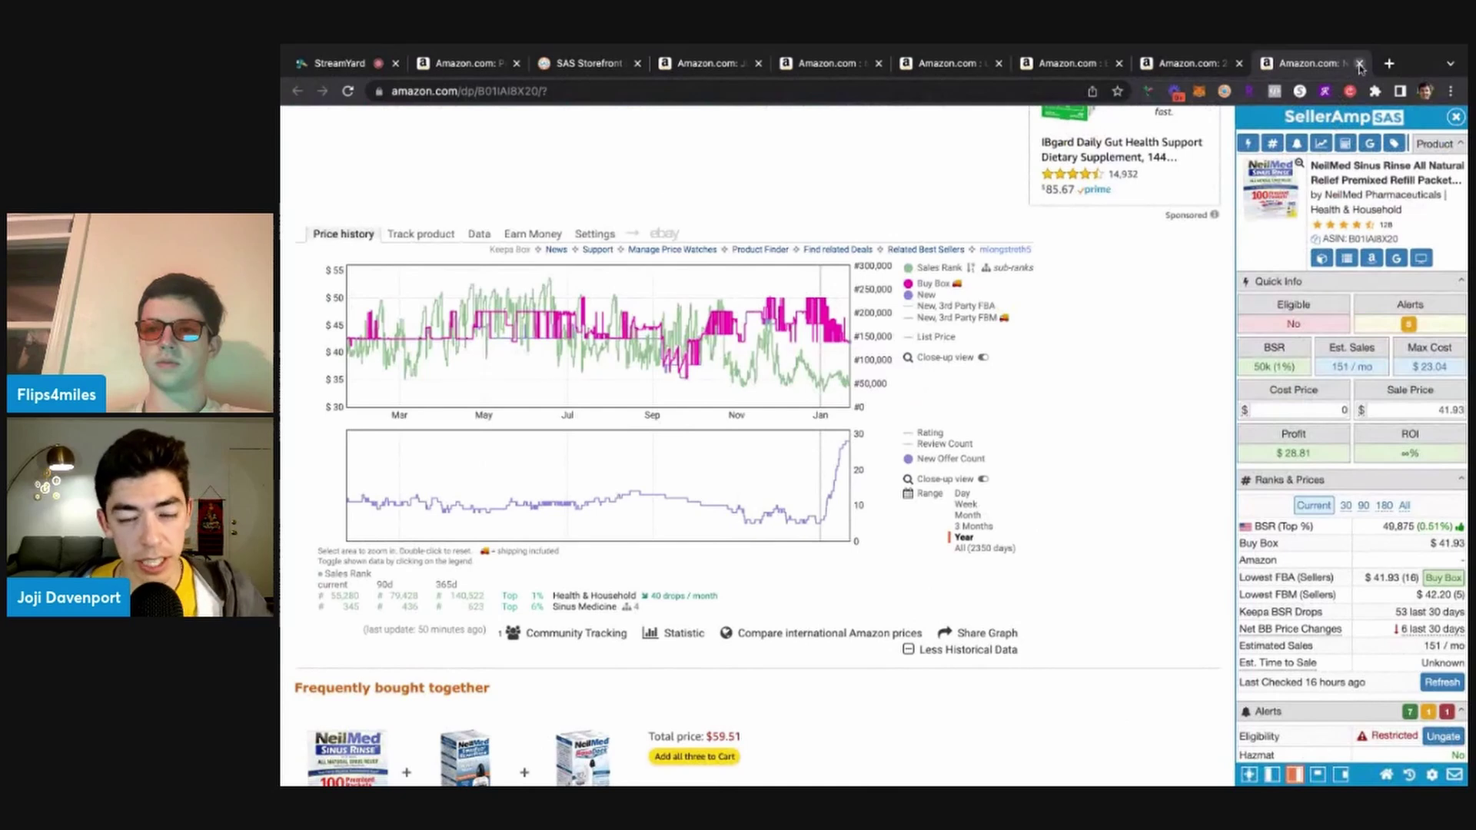
click(1359, 64)
View the Topps Opening Day chart over its full 82-day range, then close the listing
scroll(1009, 288, down, 10)
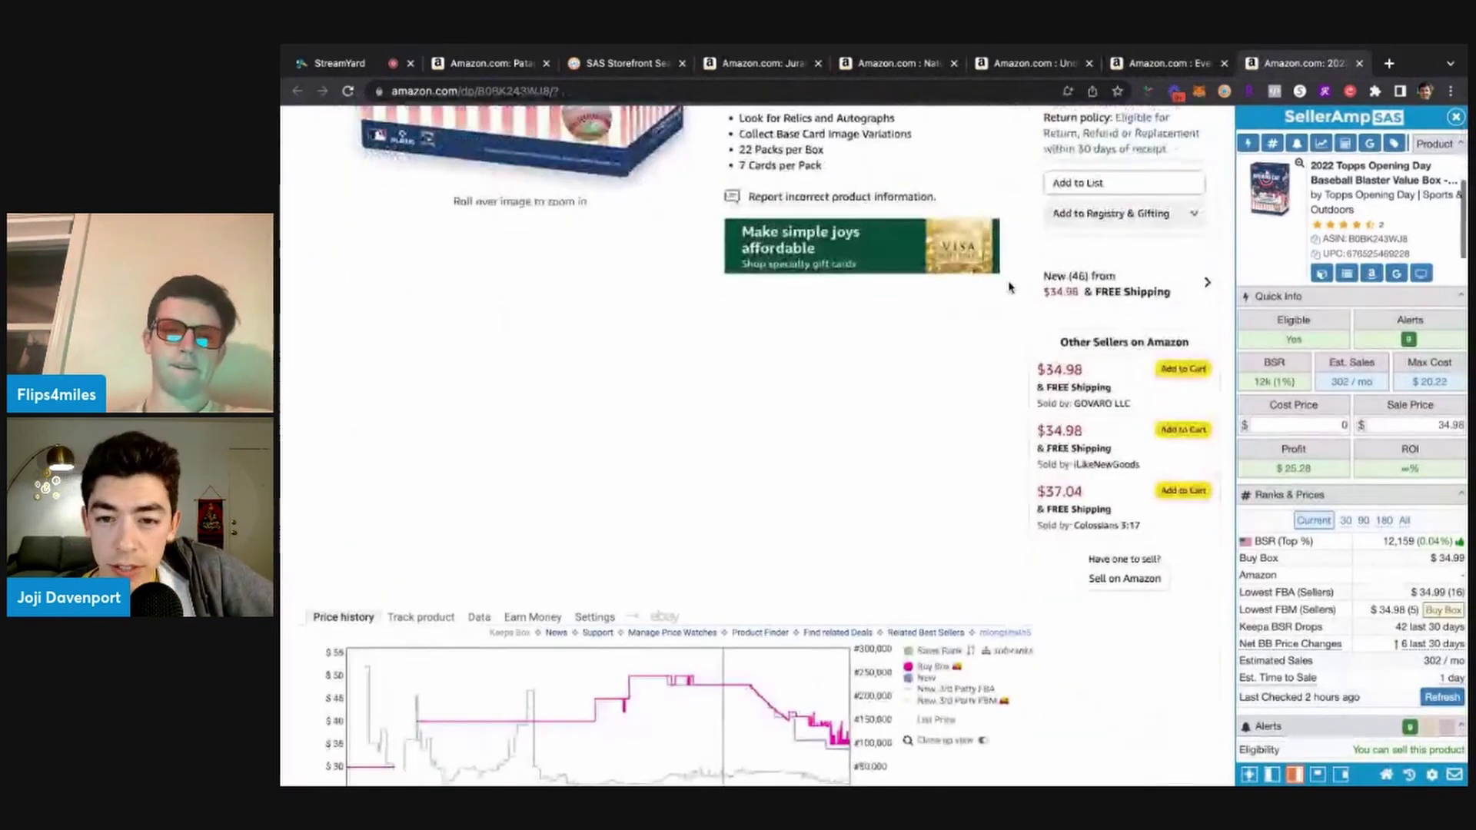
scroll(1009, 287, down, 2)
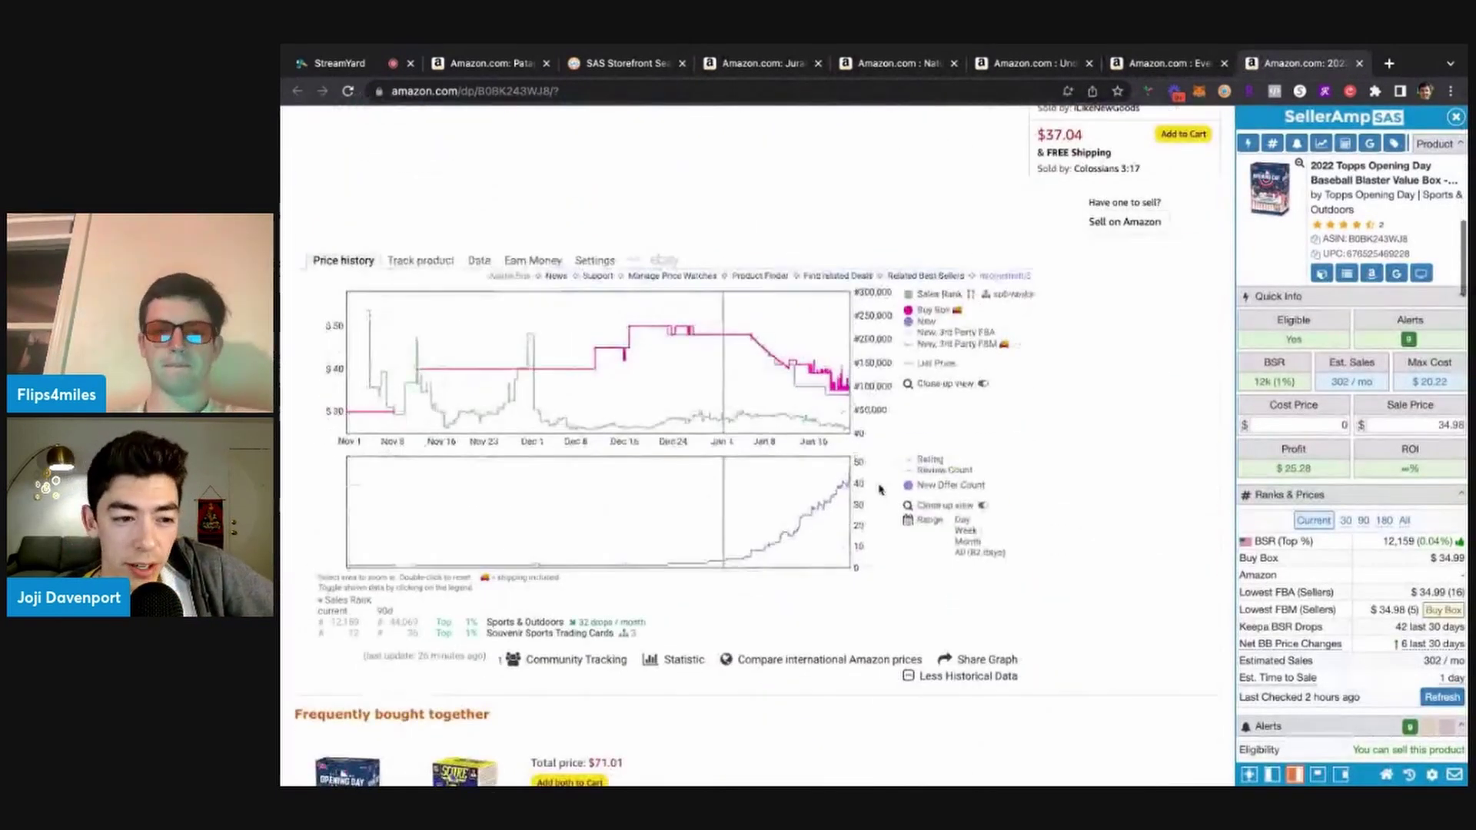
click(970, 552)
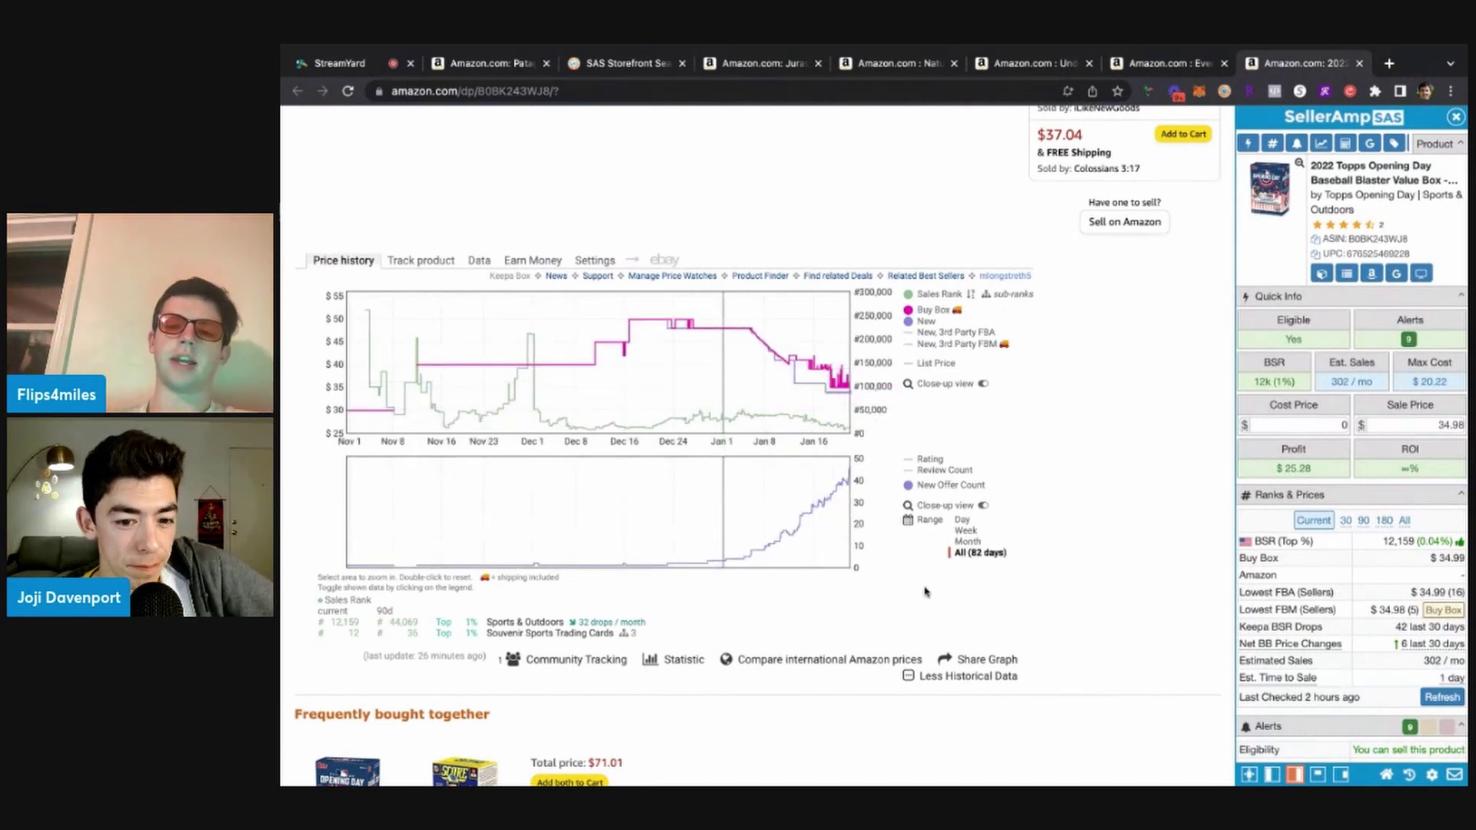
scroll(984, 597, up, 5)
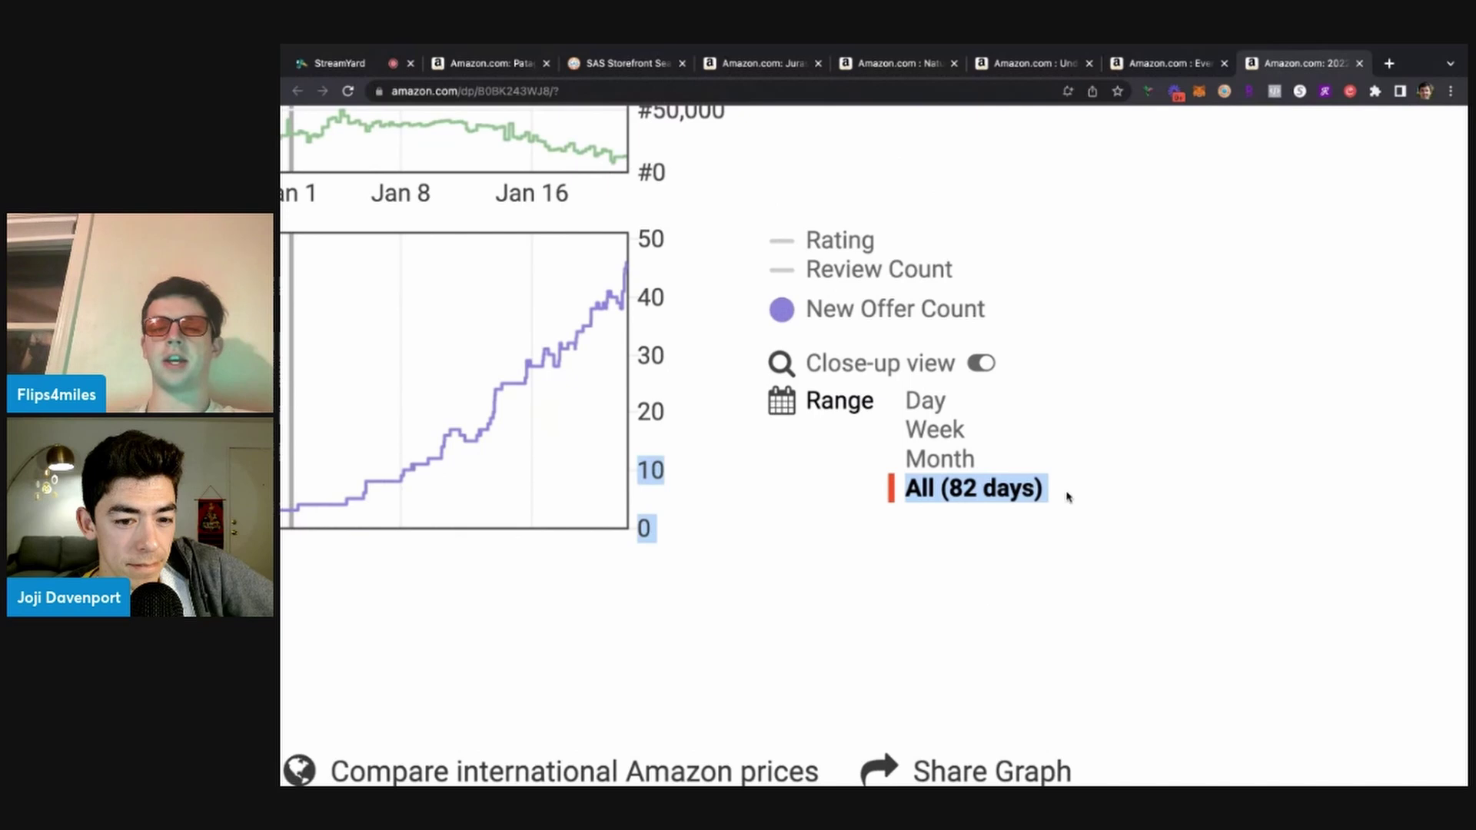
scroll(1068, 497, down, 5)
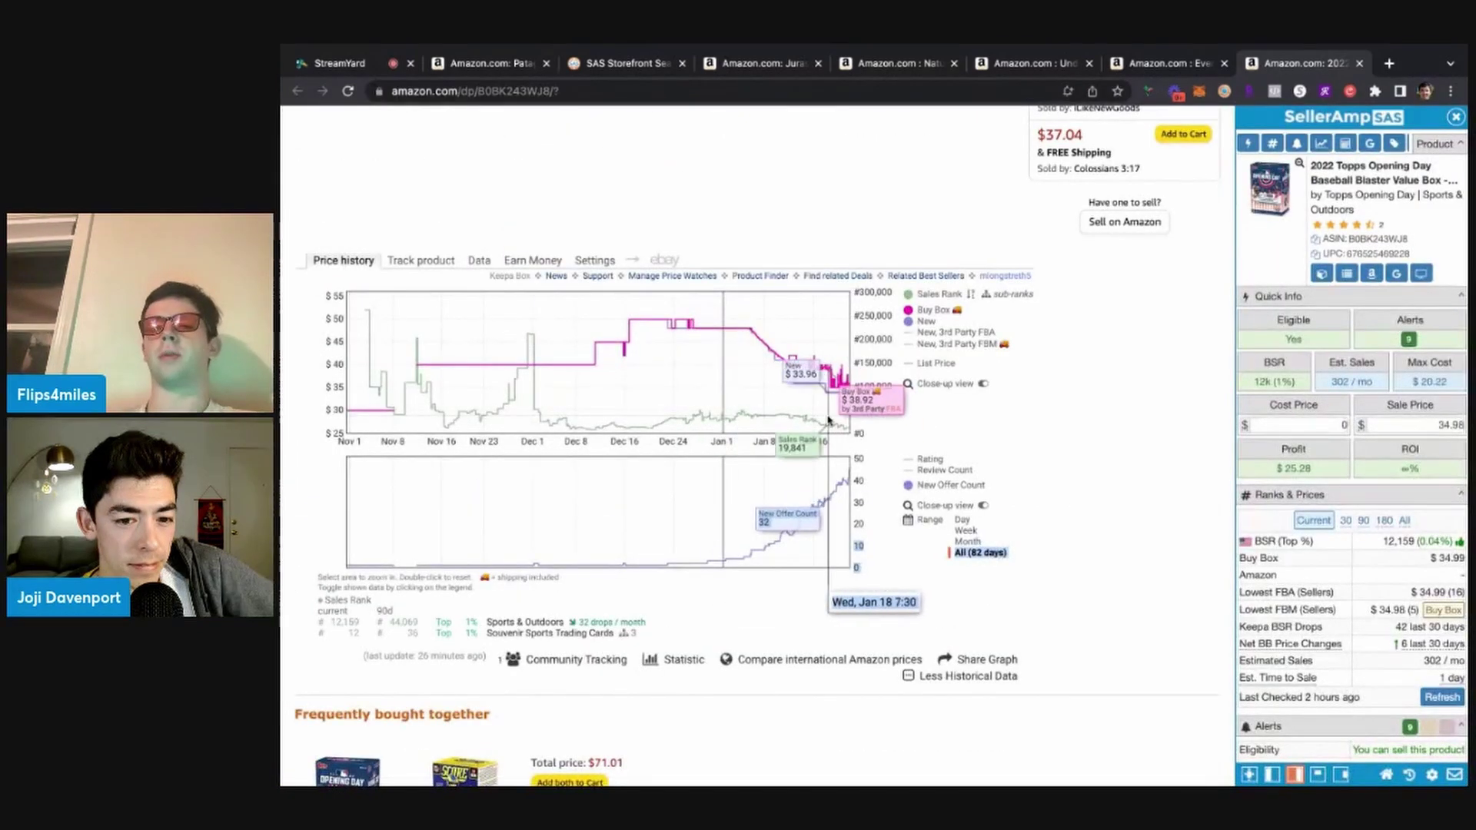
scroll(842, 419, up, 10)
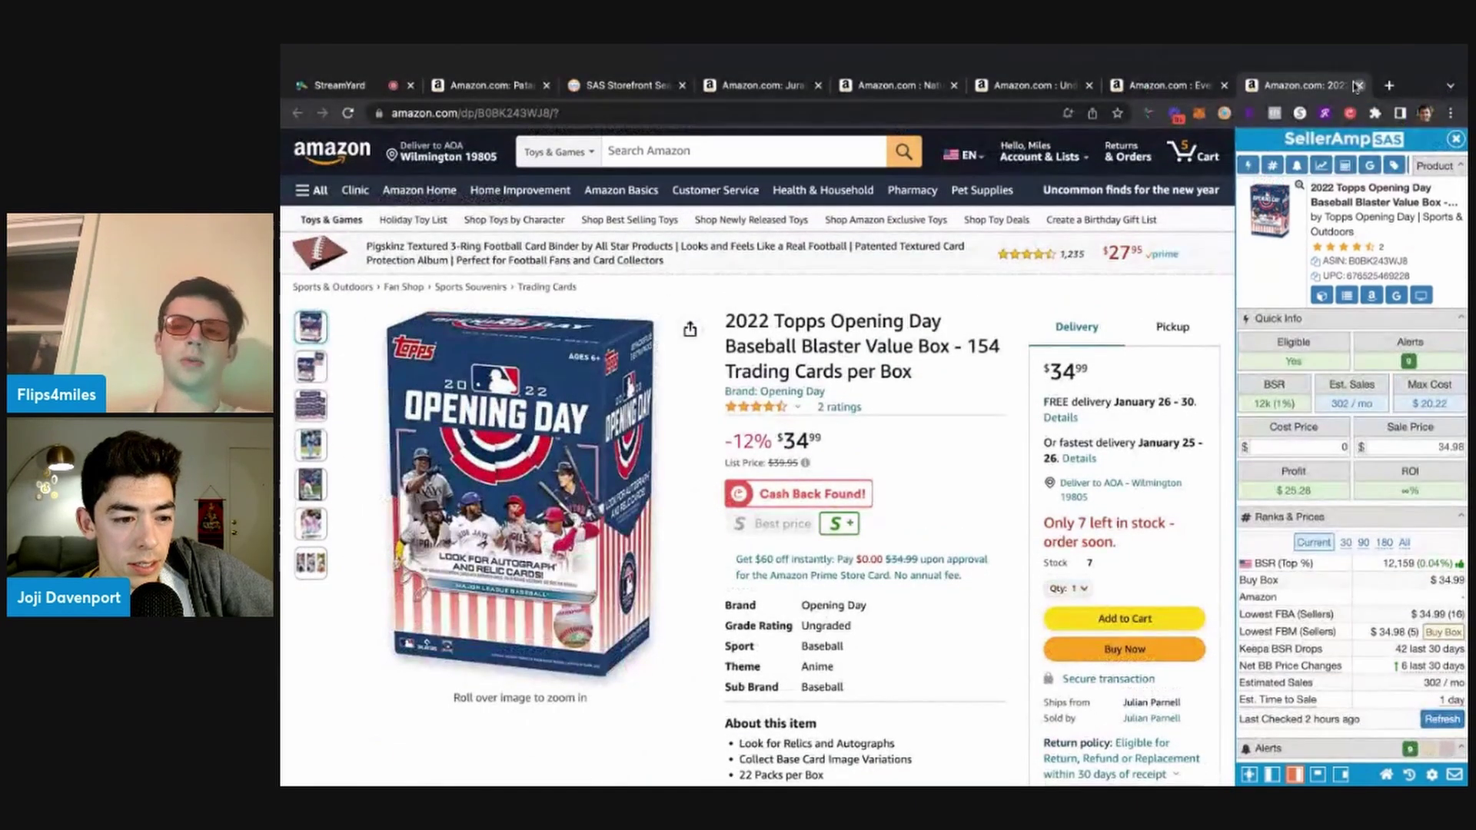
click(1358, 86)
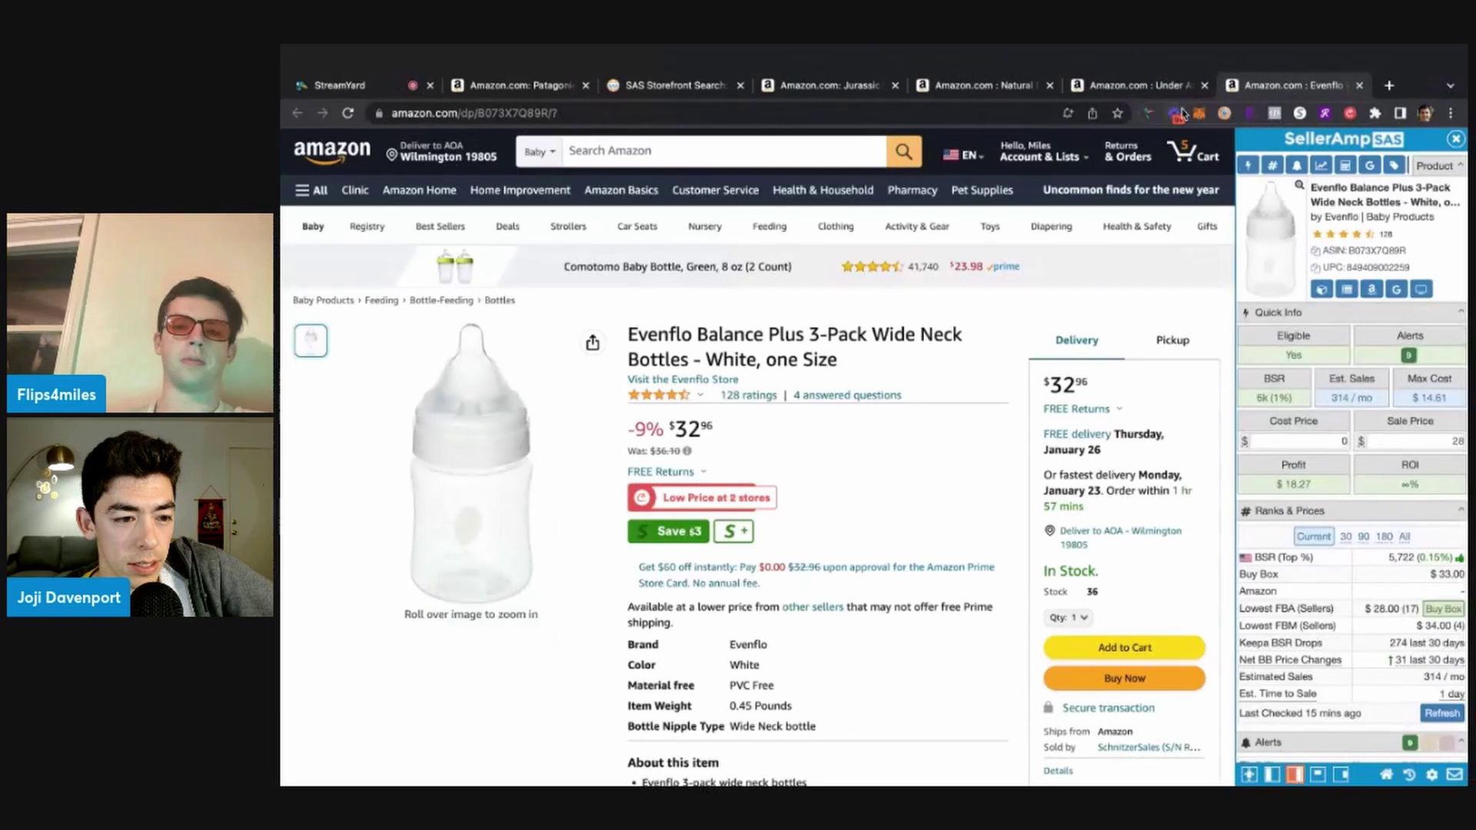
Review the Evenflo bottles listing, with new offers climbing to 45, then close it
scroll(990, 340, down, 8)
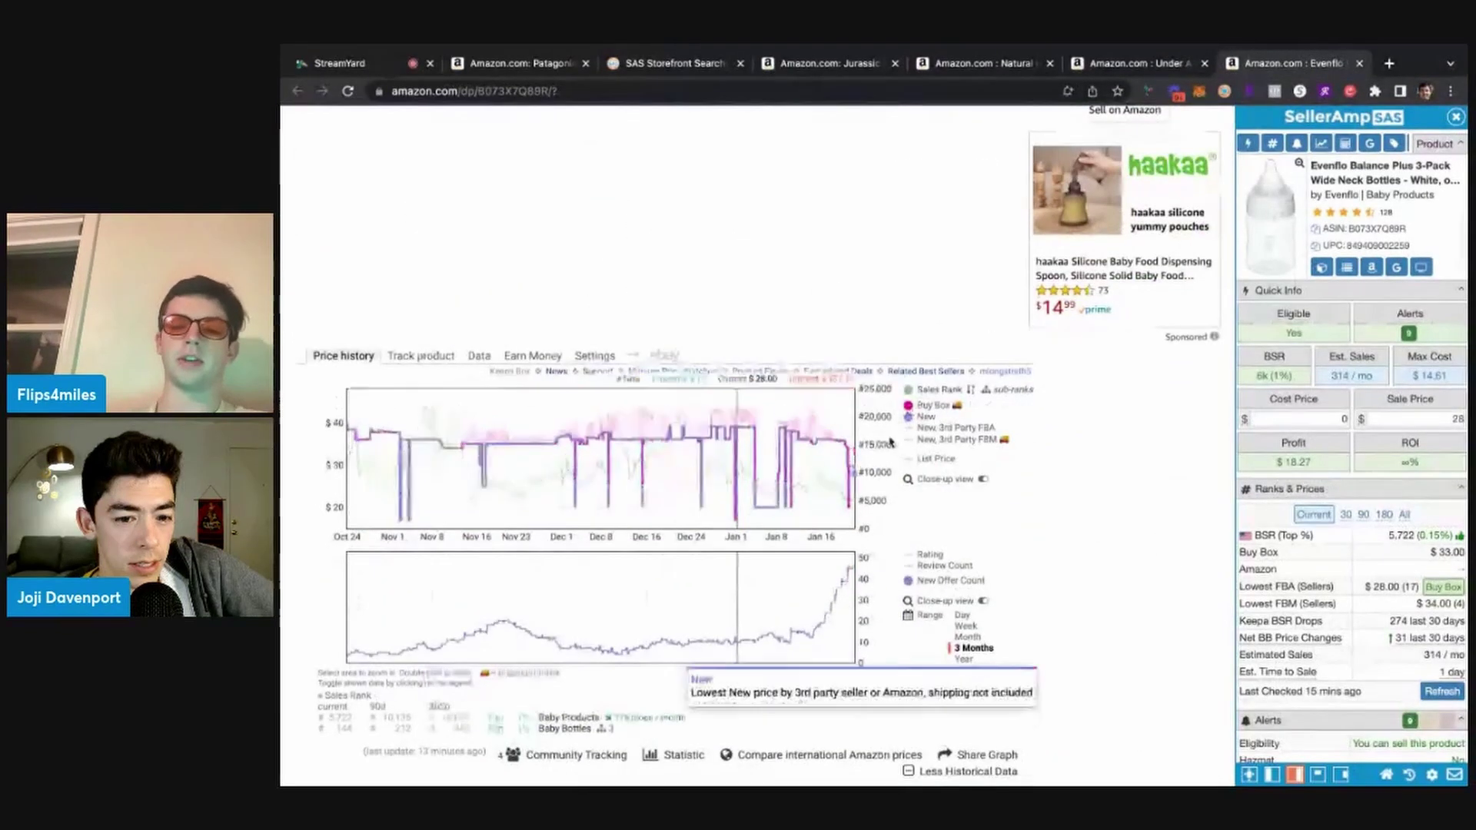
scroll(921, 418, up, 10)
scroll(921, 417, down, 10)
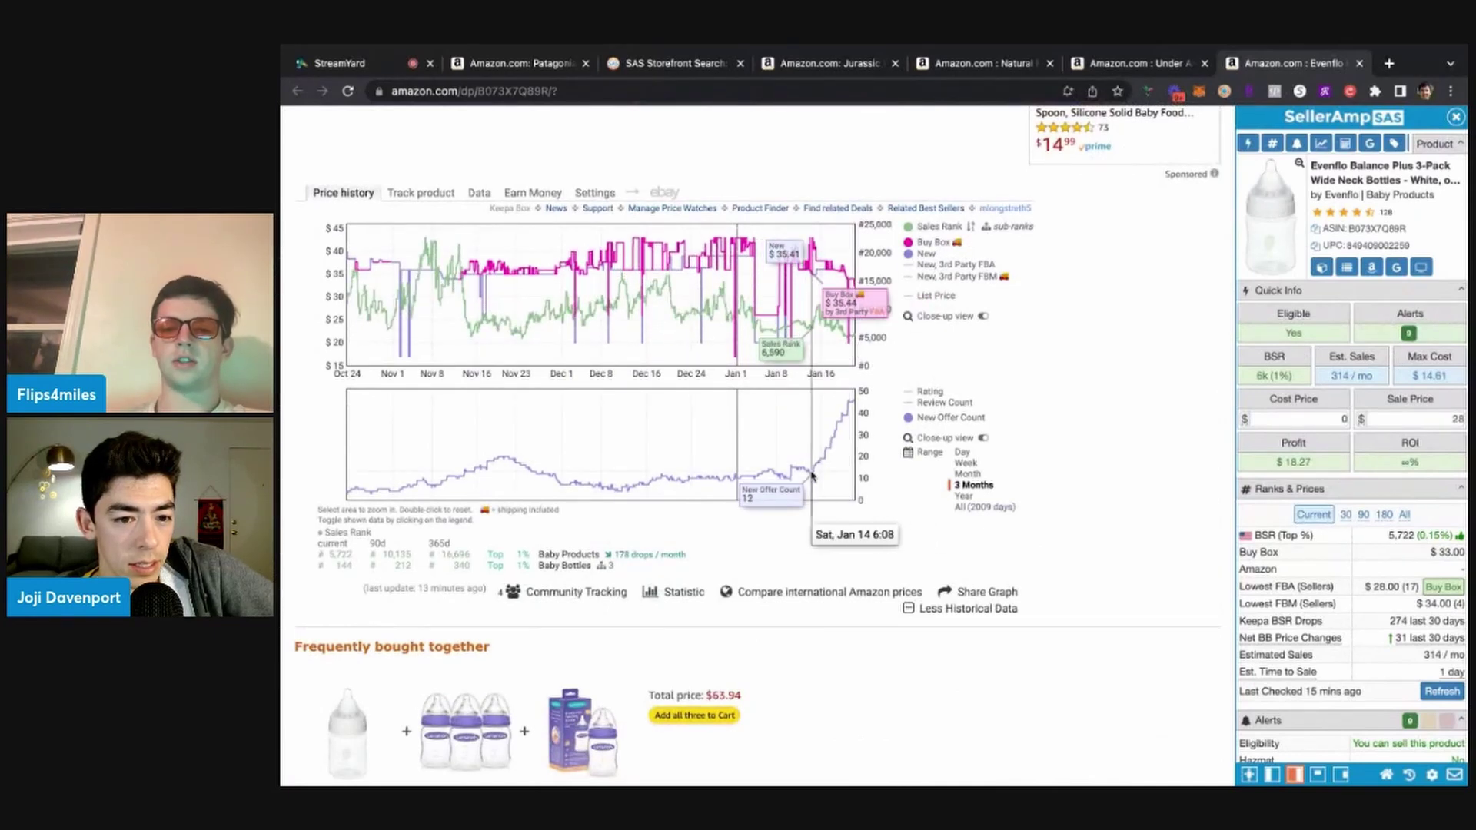
scroll(813, 475, up, 5)
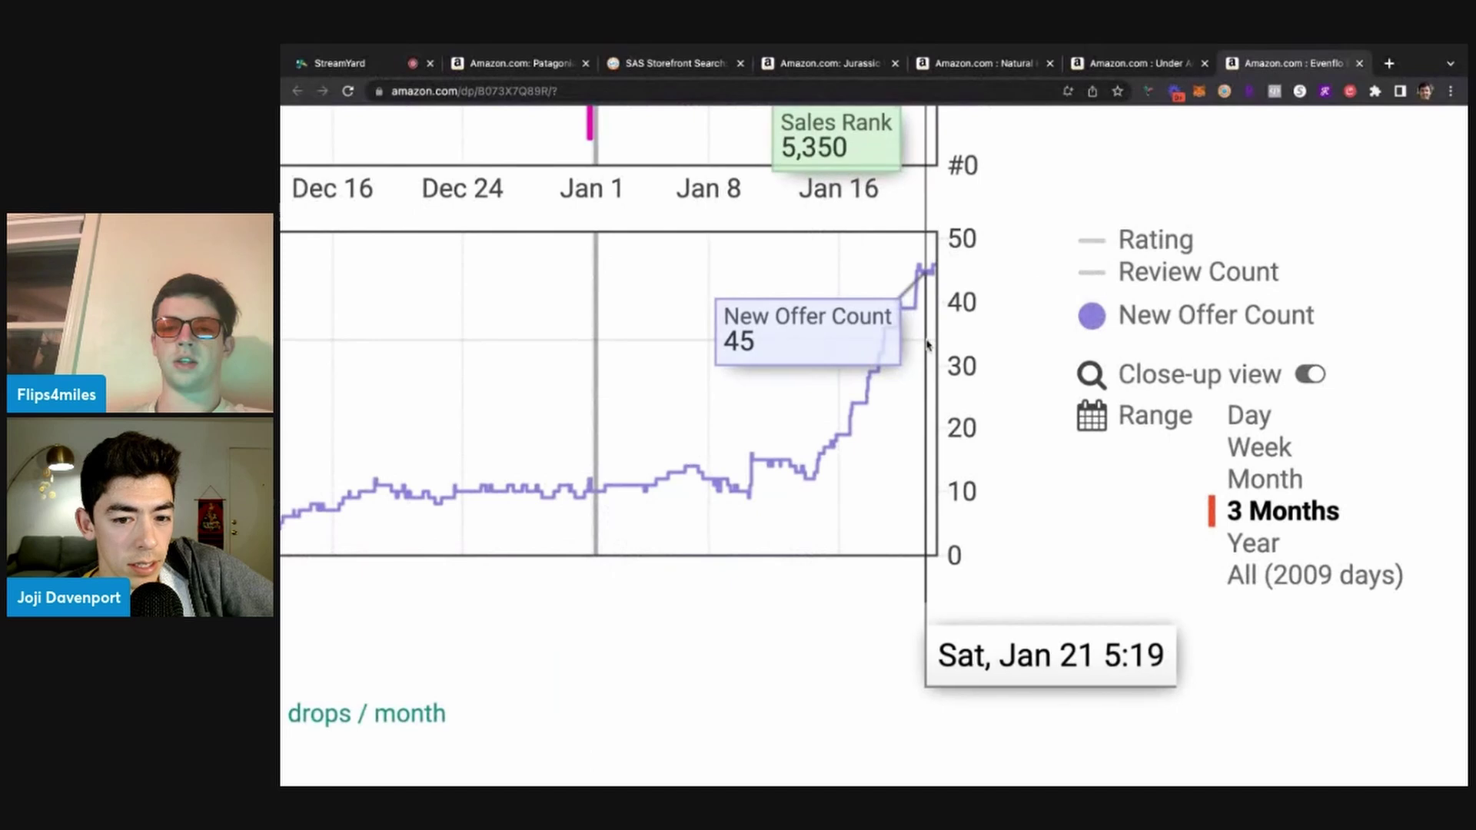
scroll(938, 339, down, 5)
scroll(926, 344, up, 8)
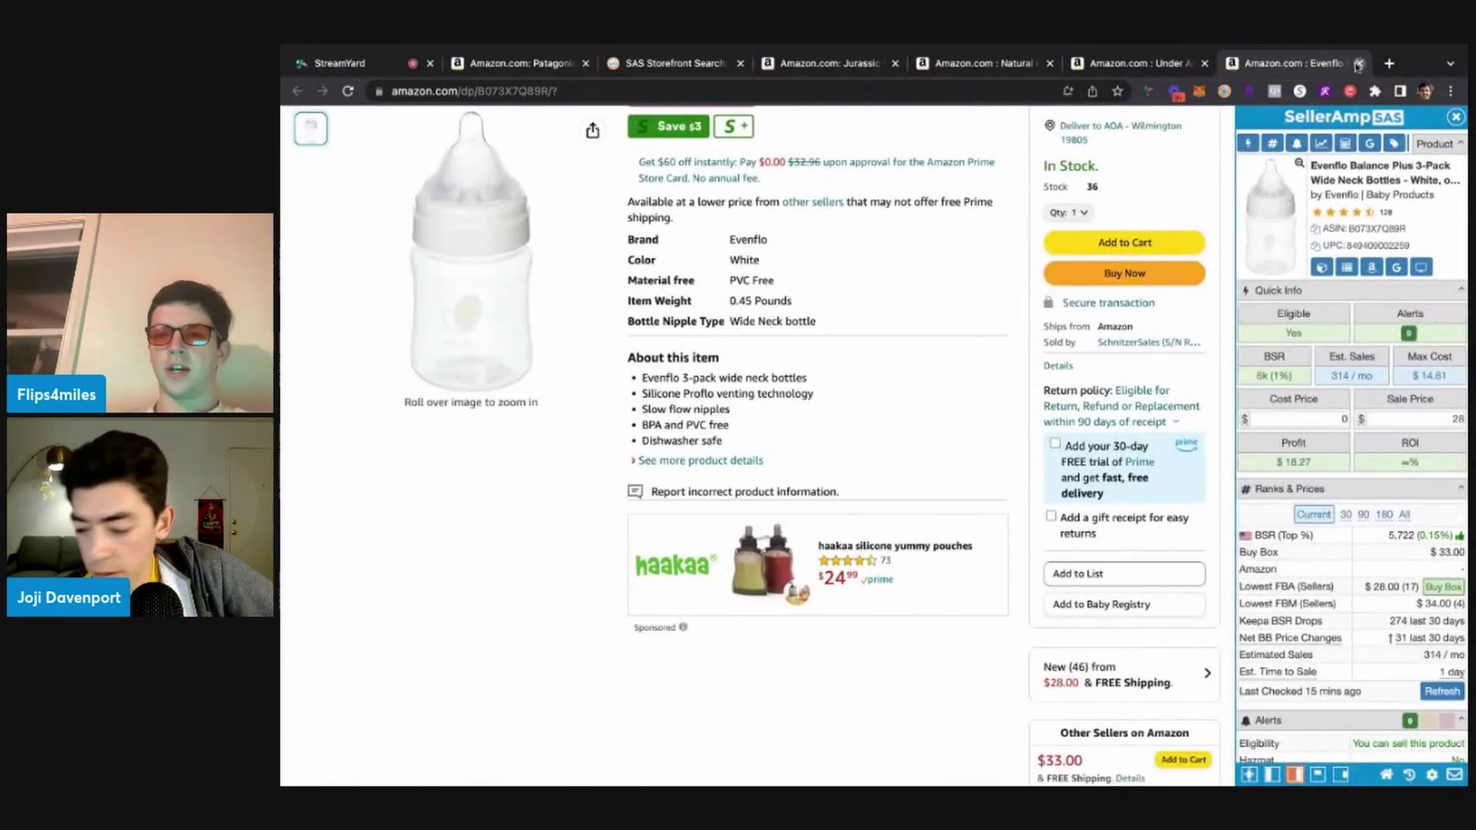
click(1357, 65)
scroll(883, 419, down, 10)
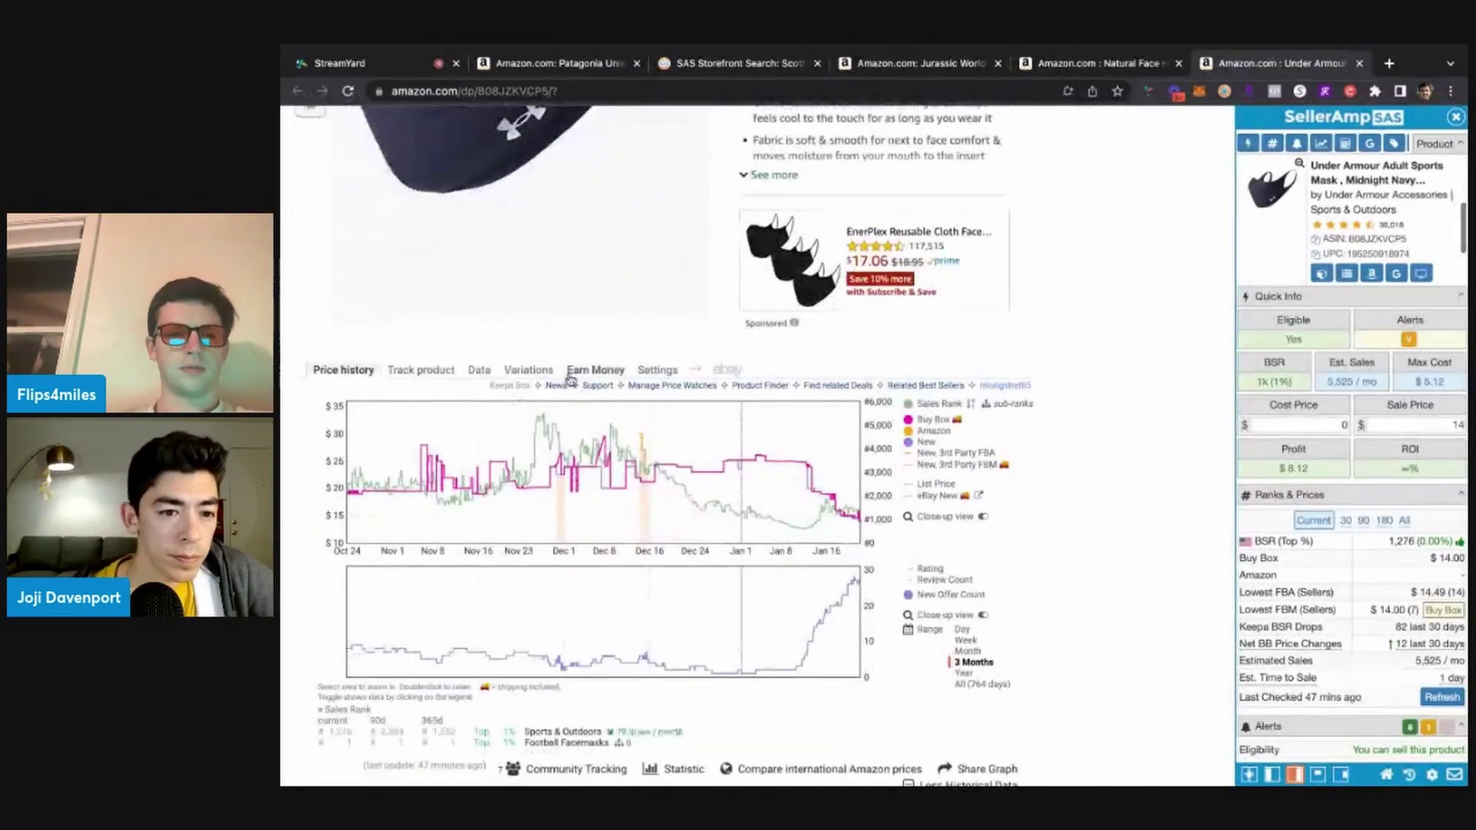
Show the Under Armour mask's Keepa variations sorted by ratings, then by current price
click(529, 370)
scroll(817, 369, down, 2)
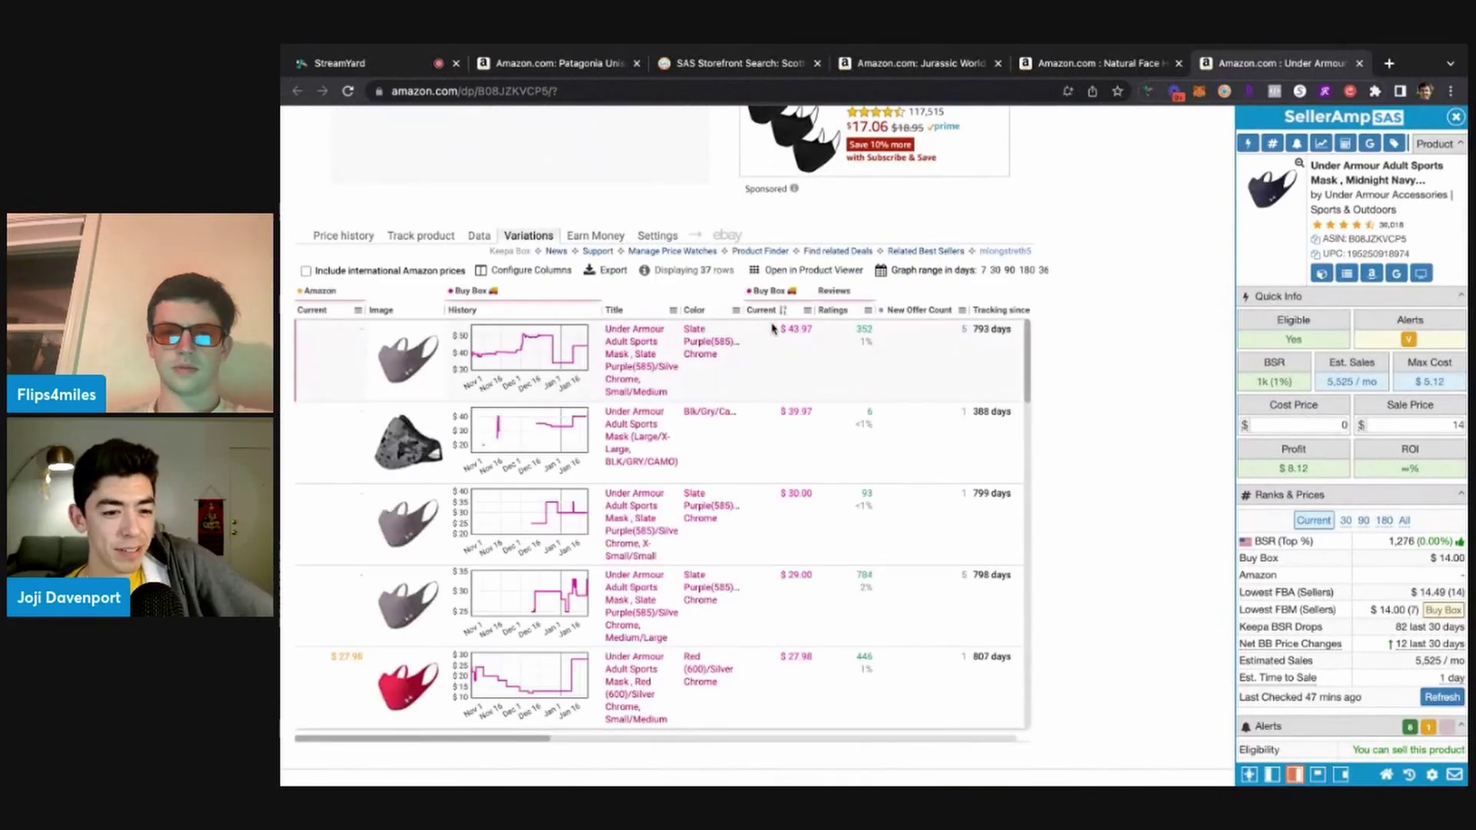
click(831, 315)
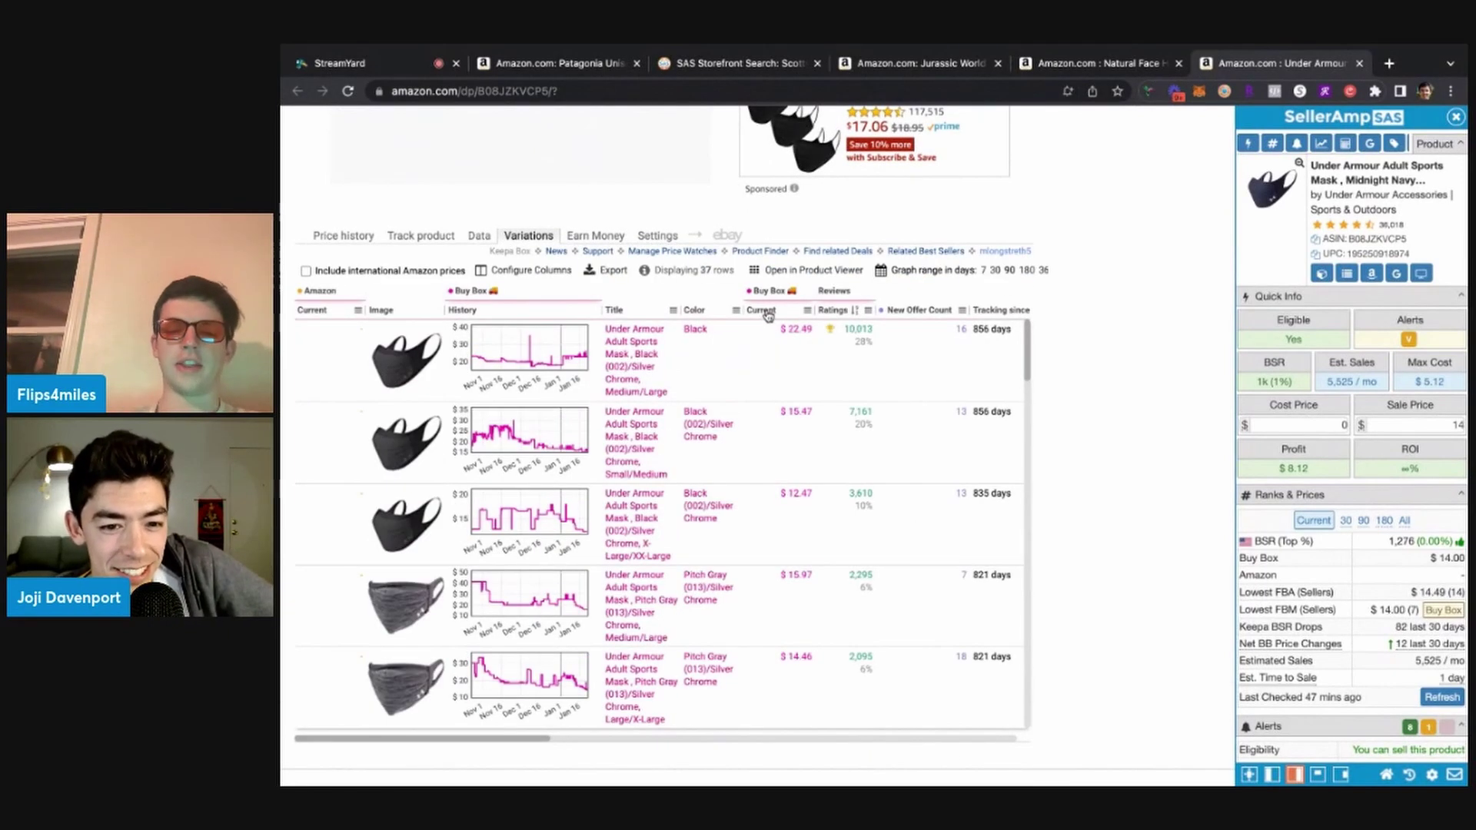
click(767, 312)
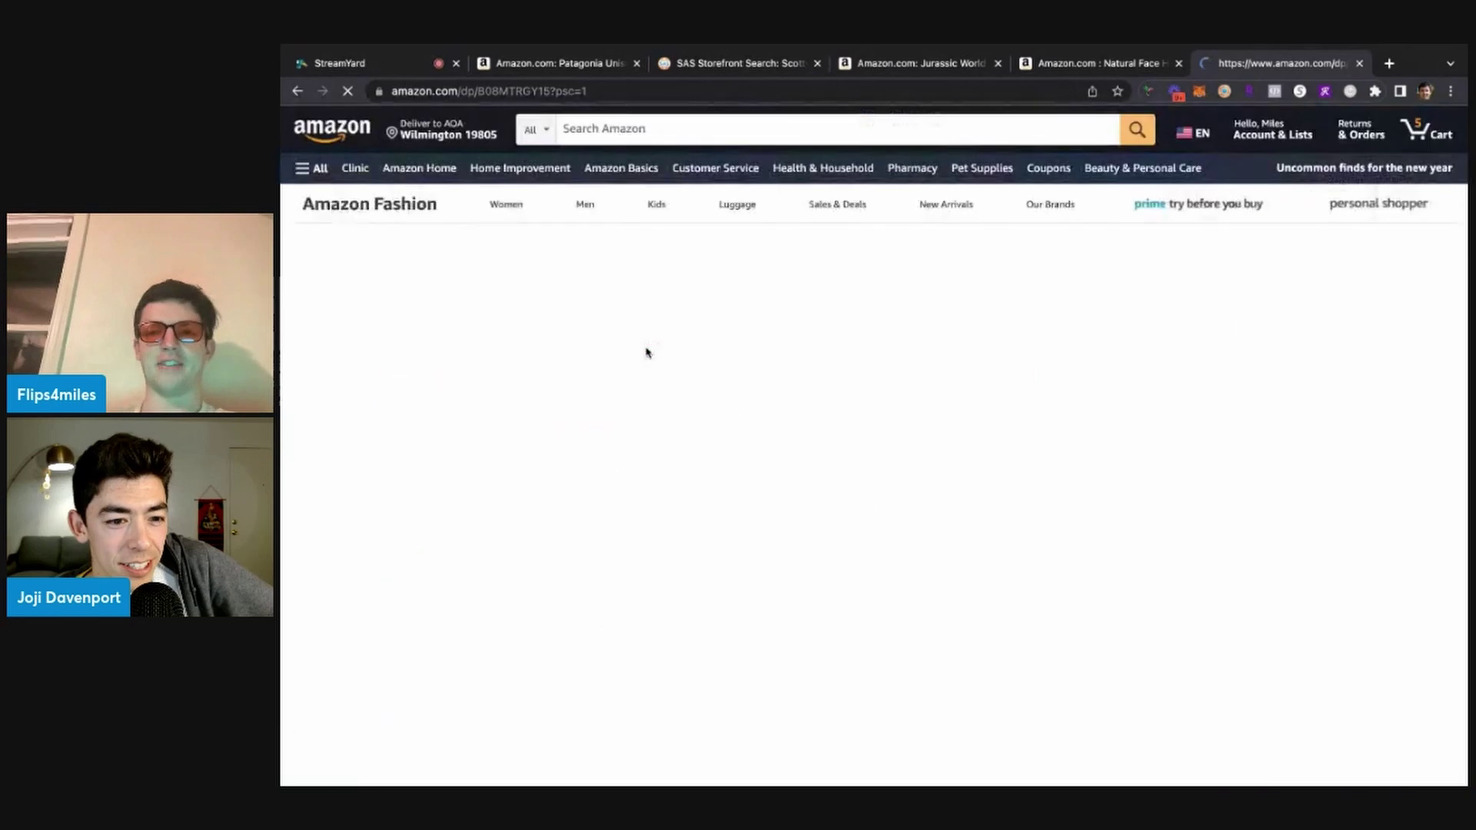
scroll(991, 383, down, 8)
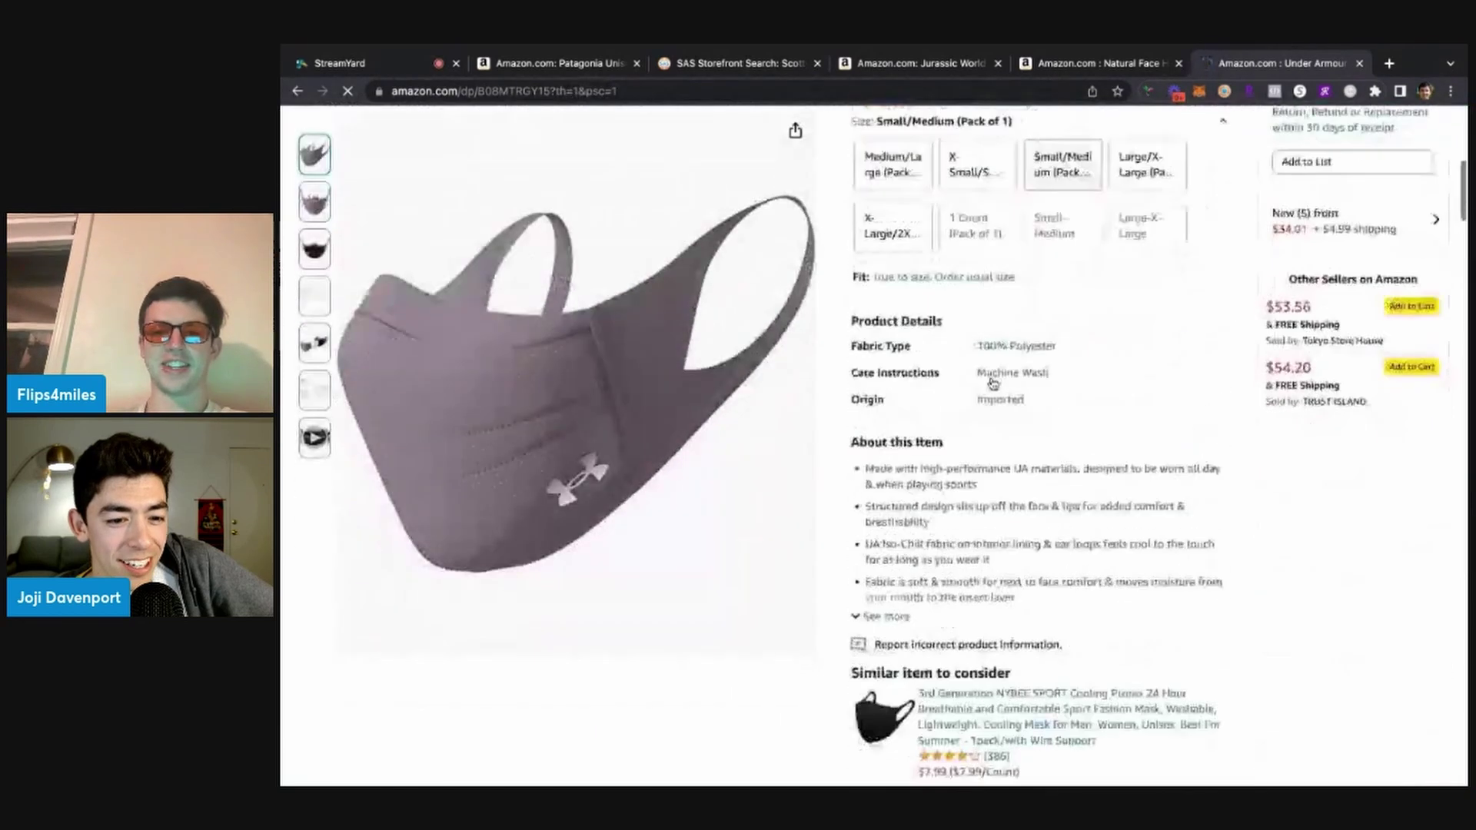
scroll(991, 382, down, 10)
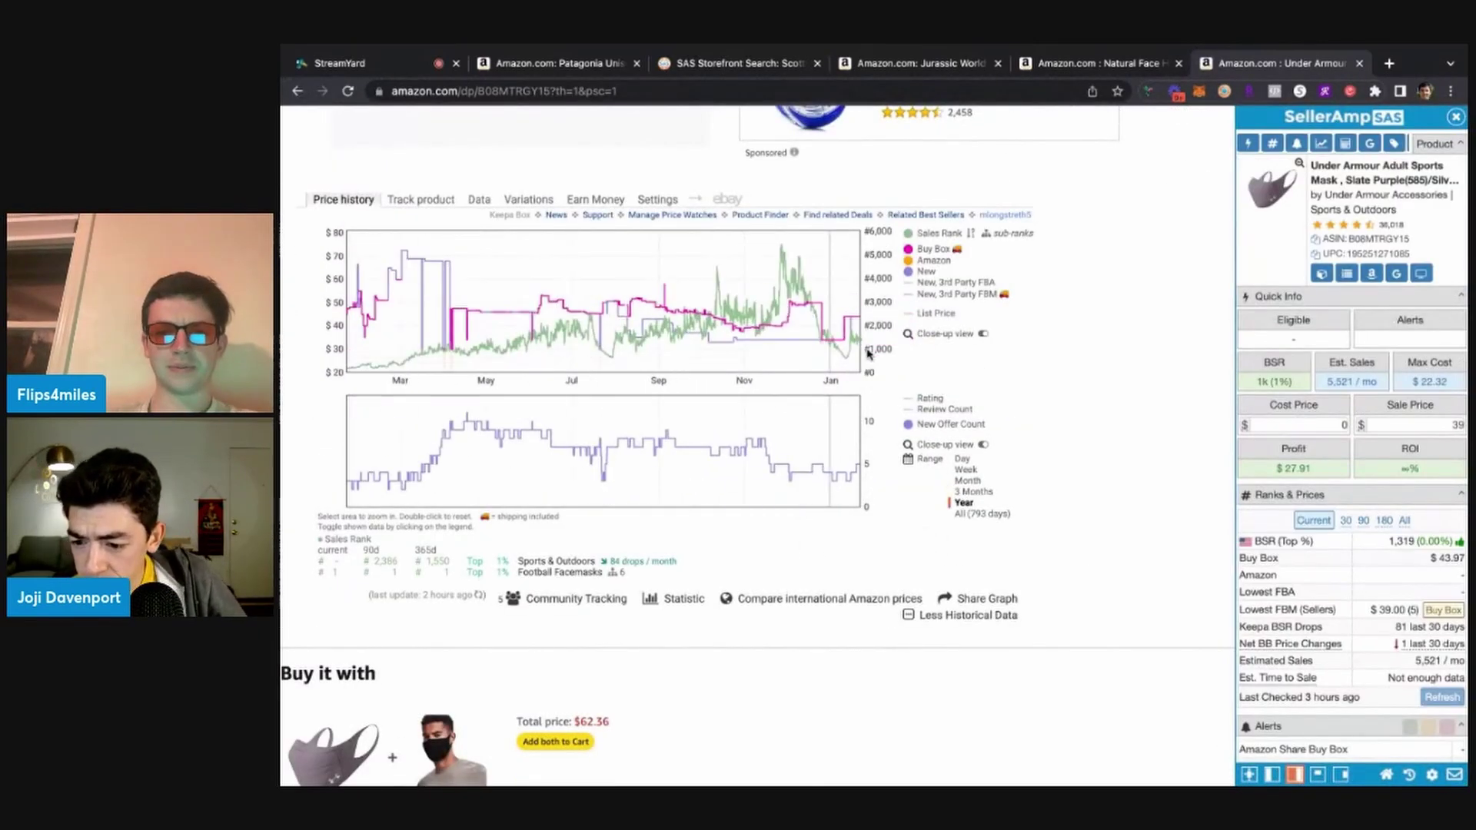
scroll(863, 354, up, 15)
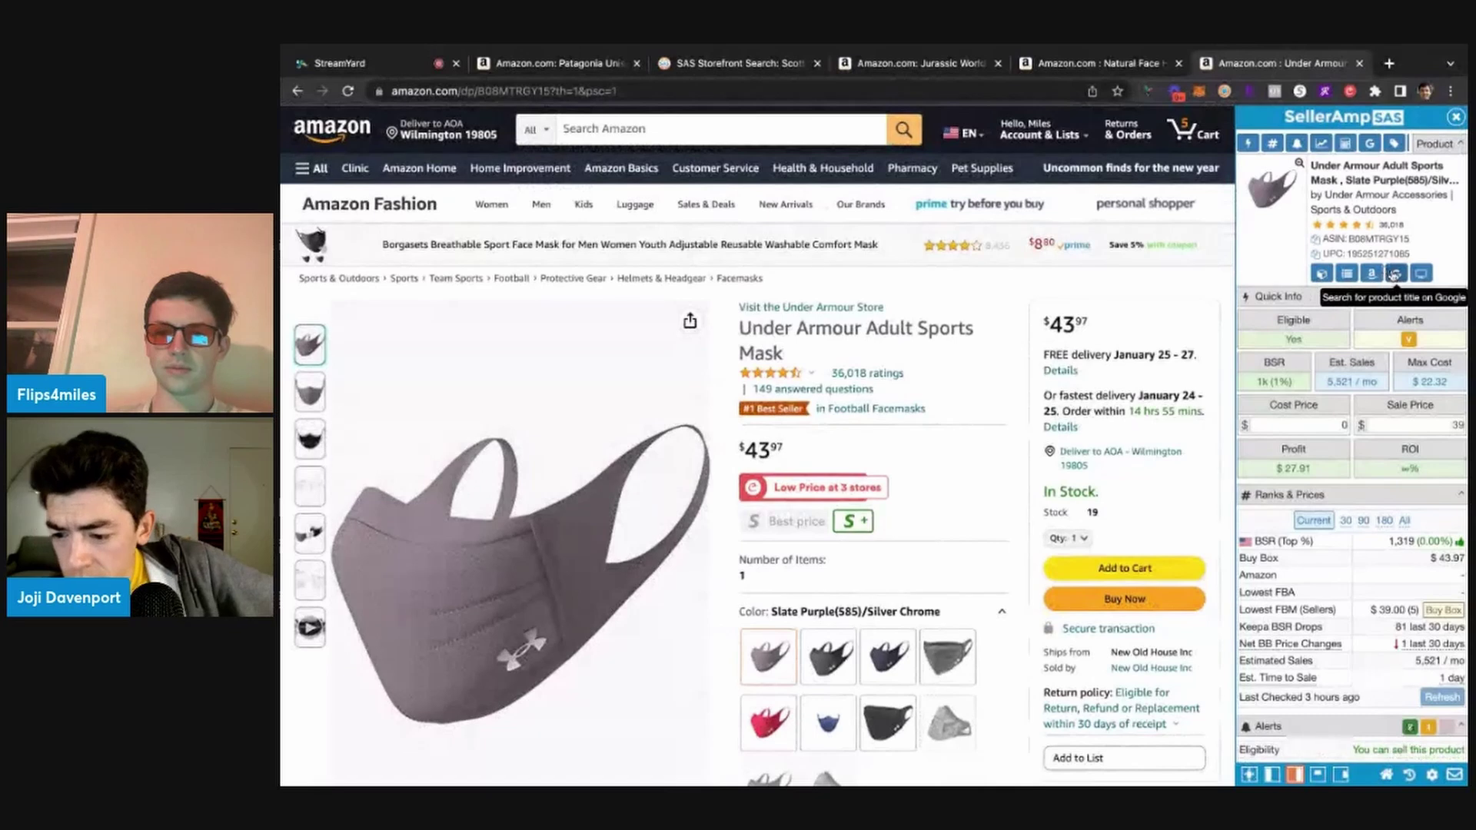
Google-search the Slate Purple mask's title, checking both Shopping and All results
click(1393, 274)
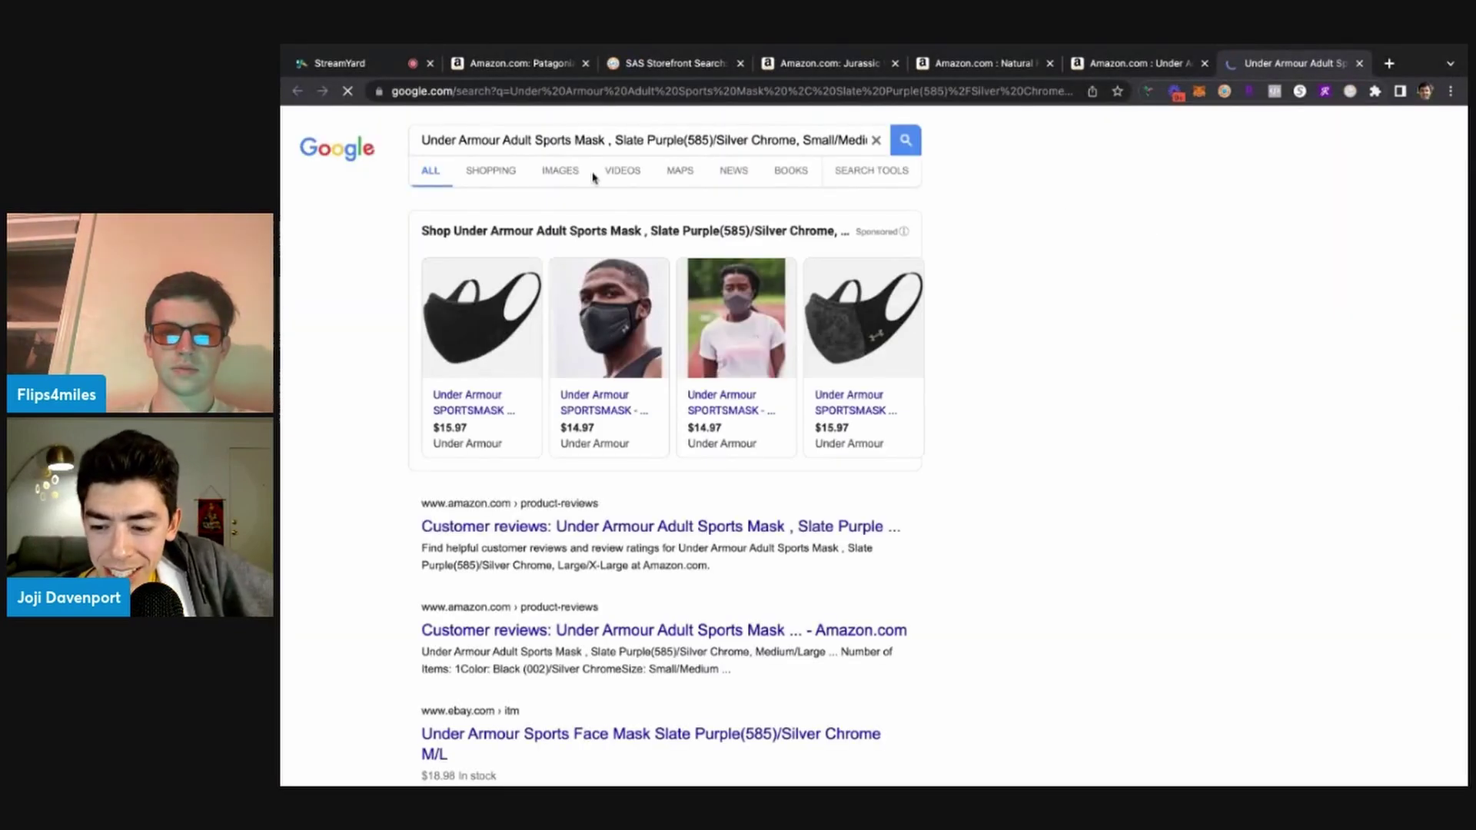
click(478, 168)
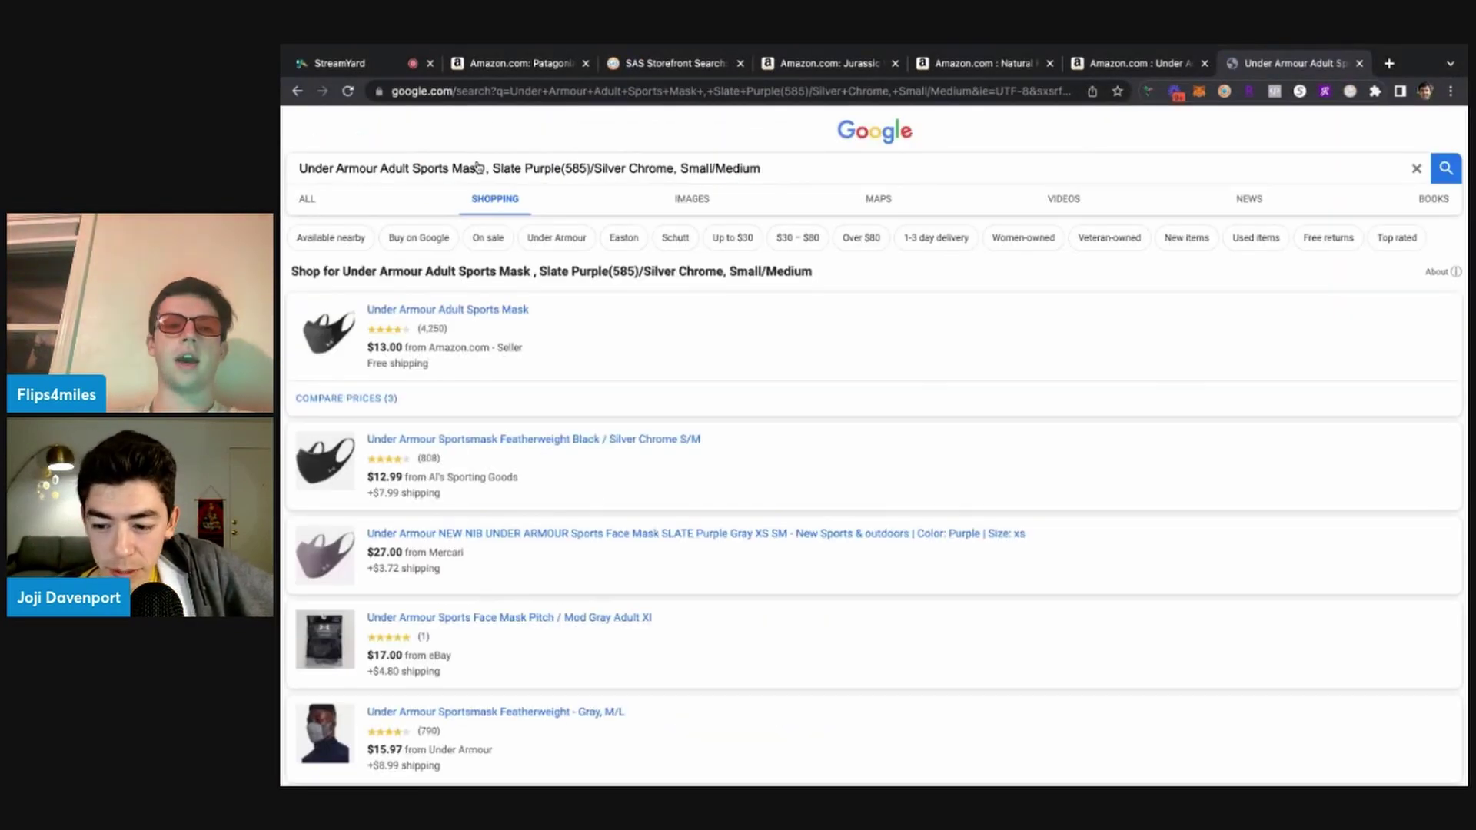
click(314, 209)
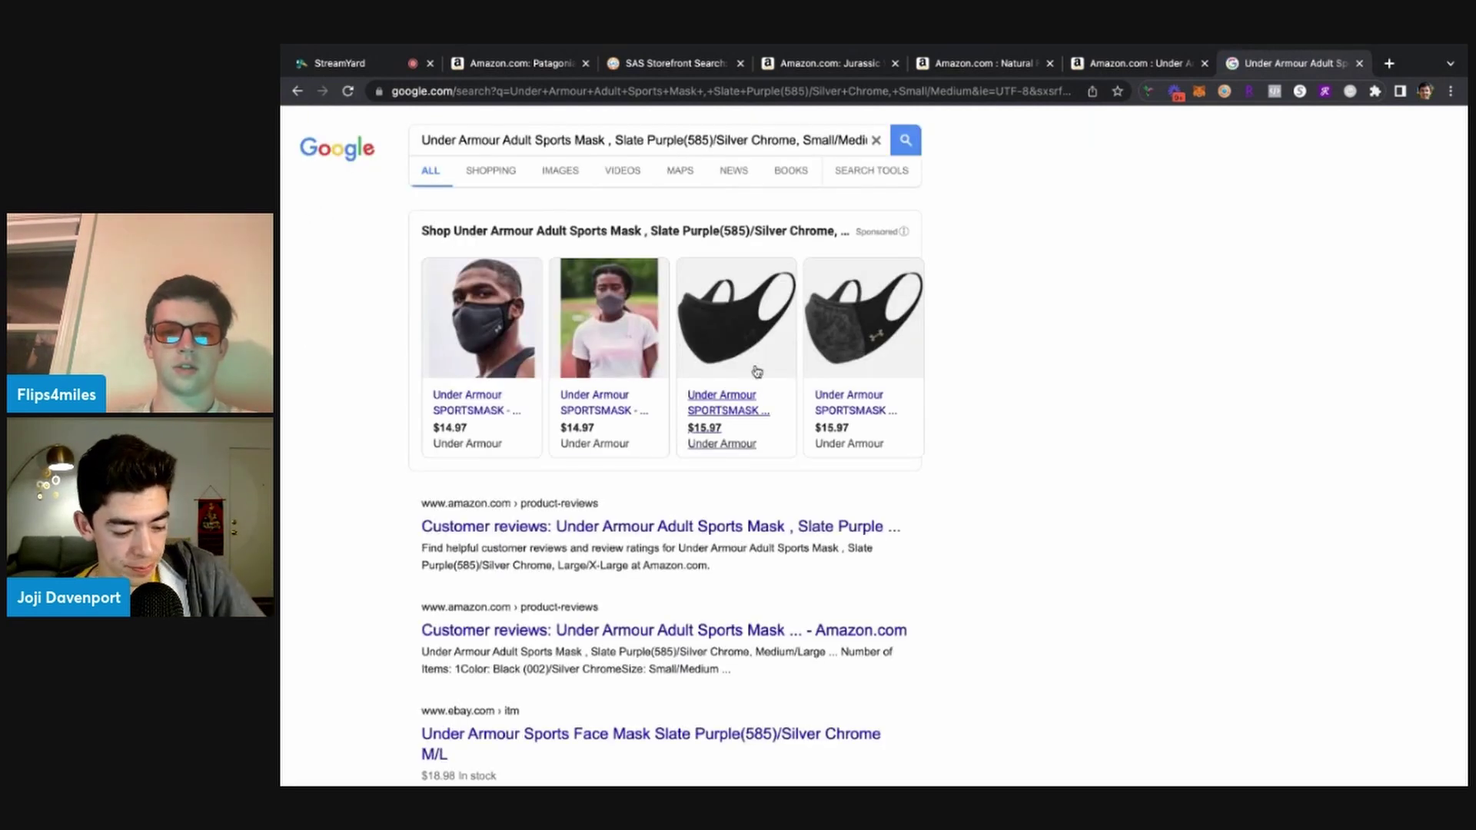
scroll(757, 372, right, 5)
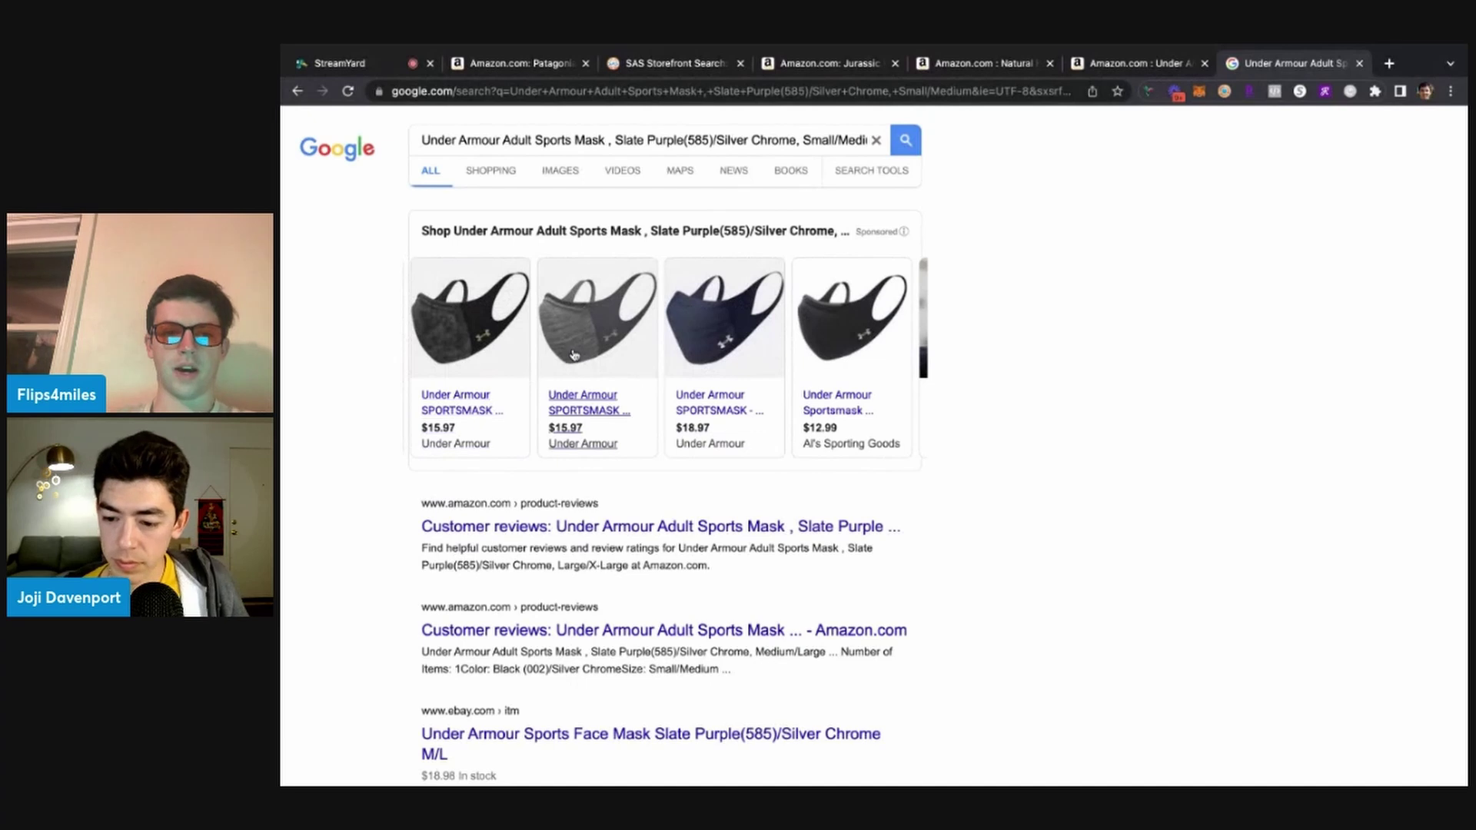
scroll(562, 356, up, 5)
Recheck the mask listing, then return to Google results showing the mask from $12.99 to $18.97
click(1152, 68)
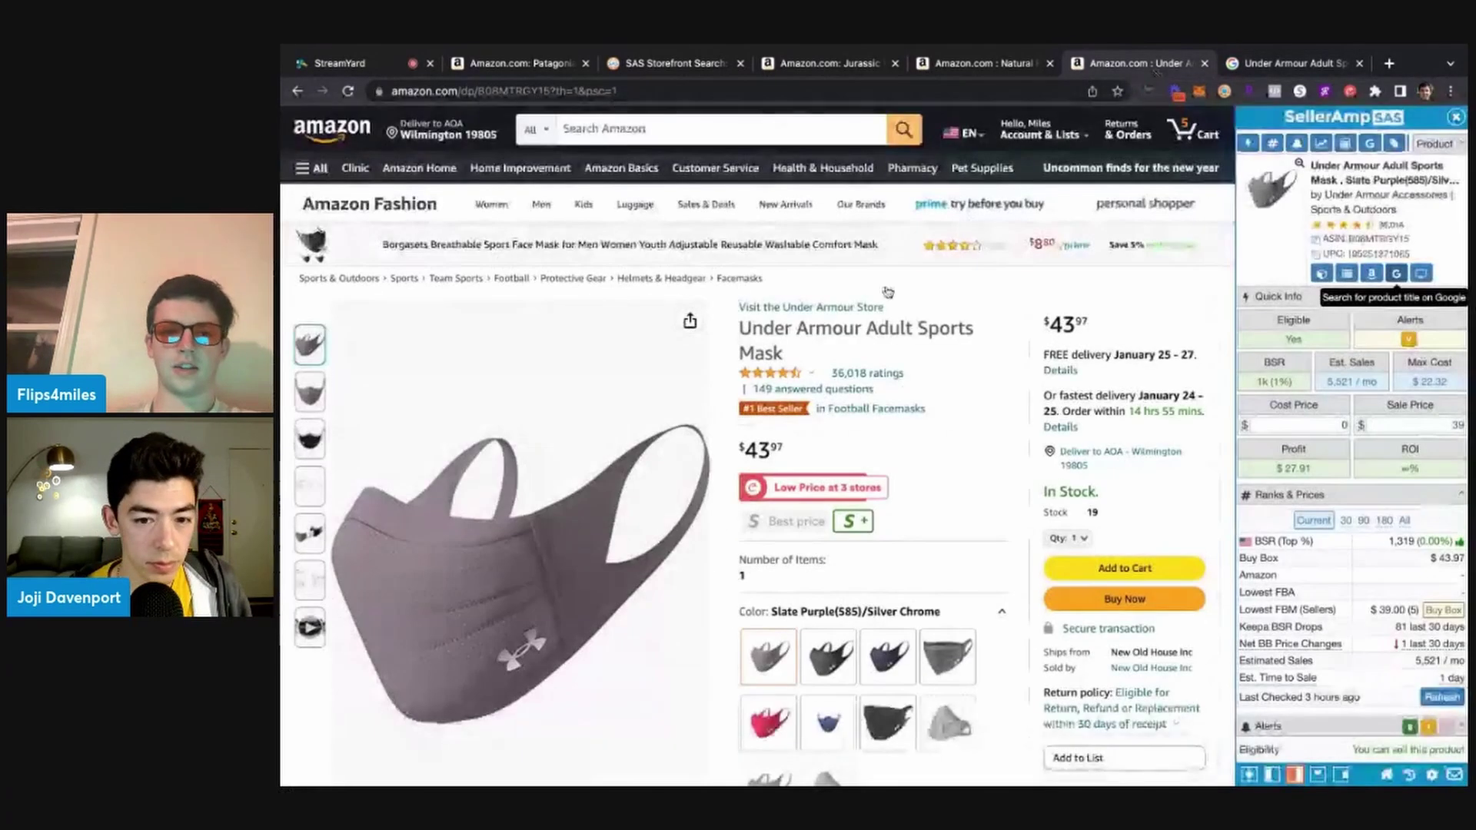
scroll(785, 474, down, 1)
mouse_move(948, 570)
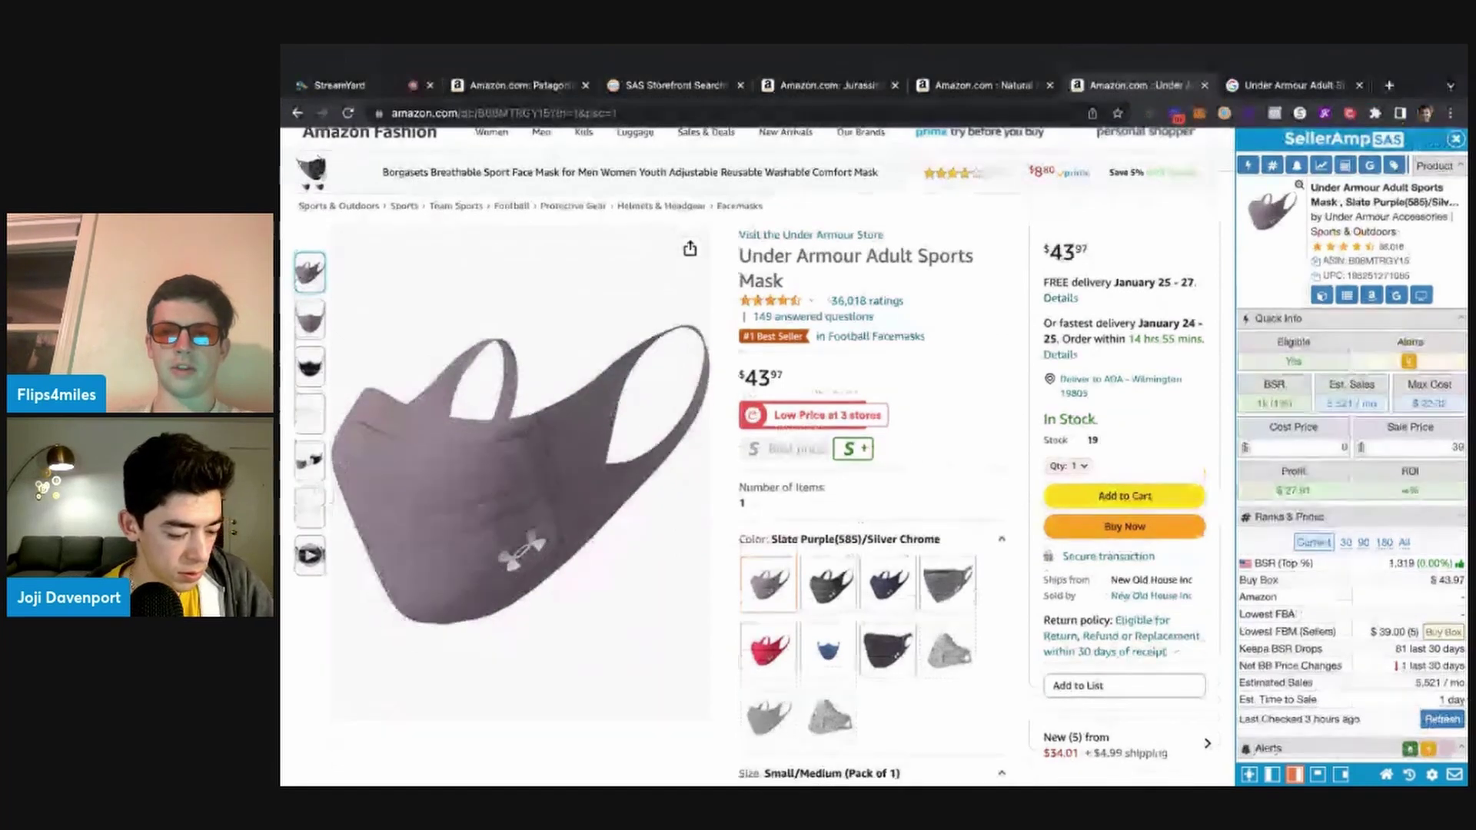
click(1233, 64)
scroll(659, 428, right, 10)
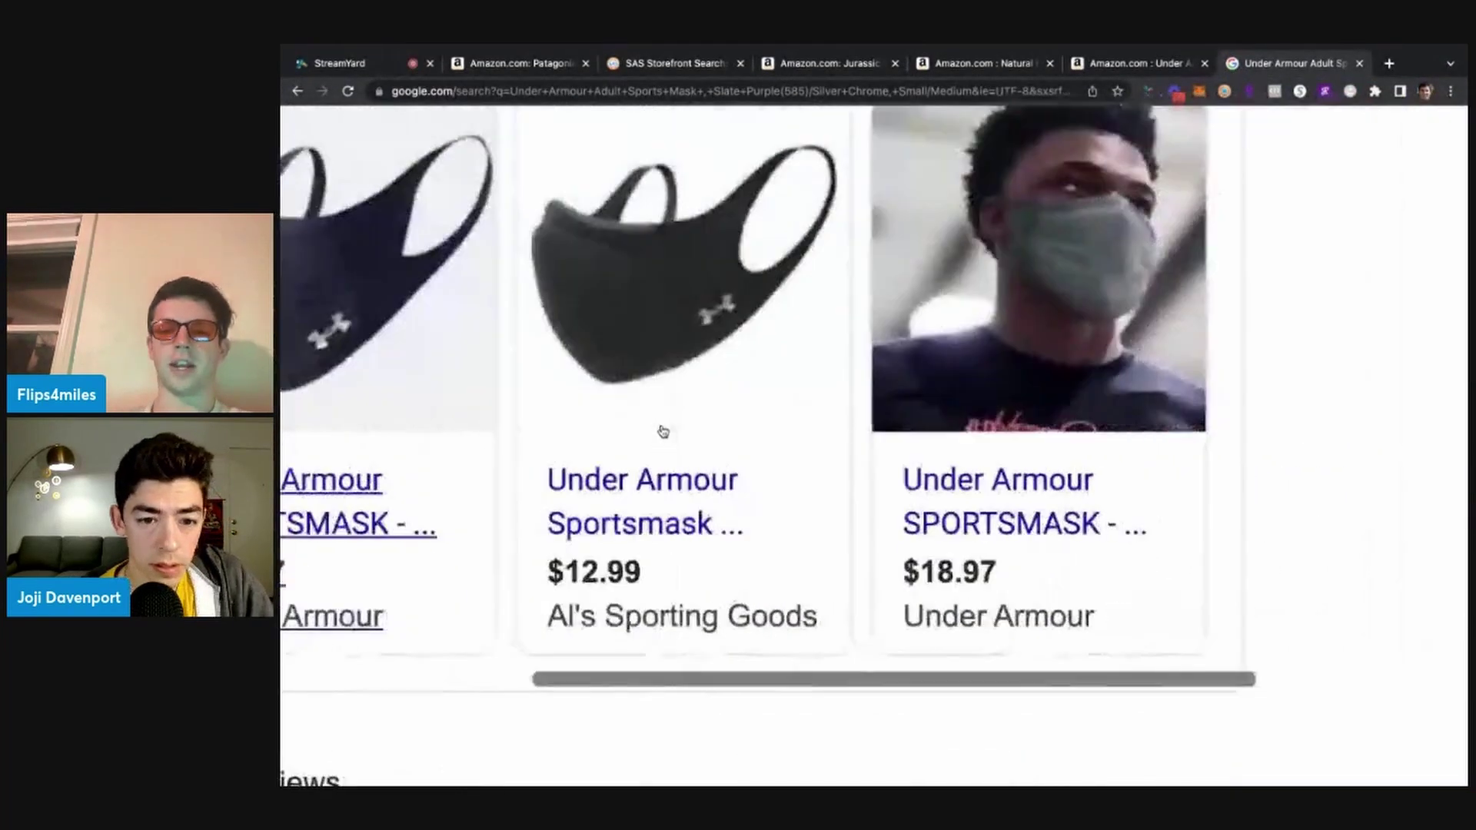
scroll(663, 430, down, 5)
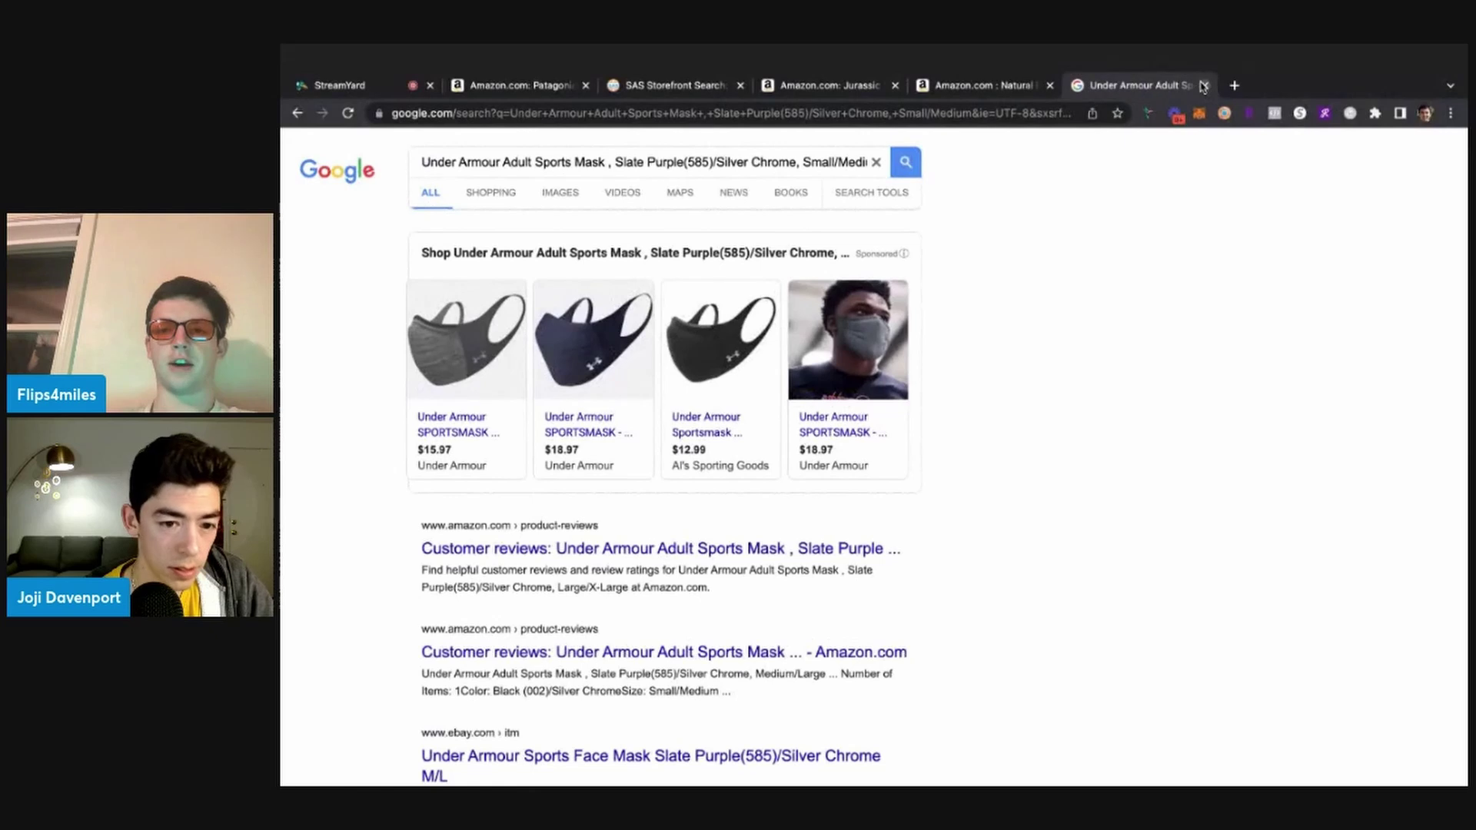
Close the mask's Google results and dismiss the HSN savings offer on the palette listing
click(1203, 86)
scroll(884, 346, down, 10)
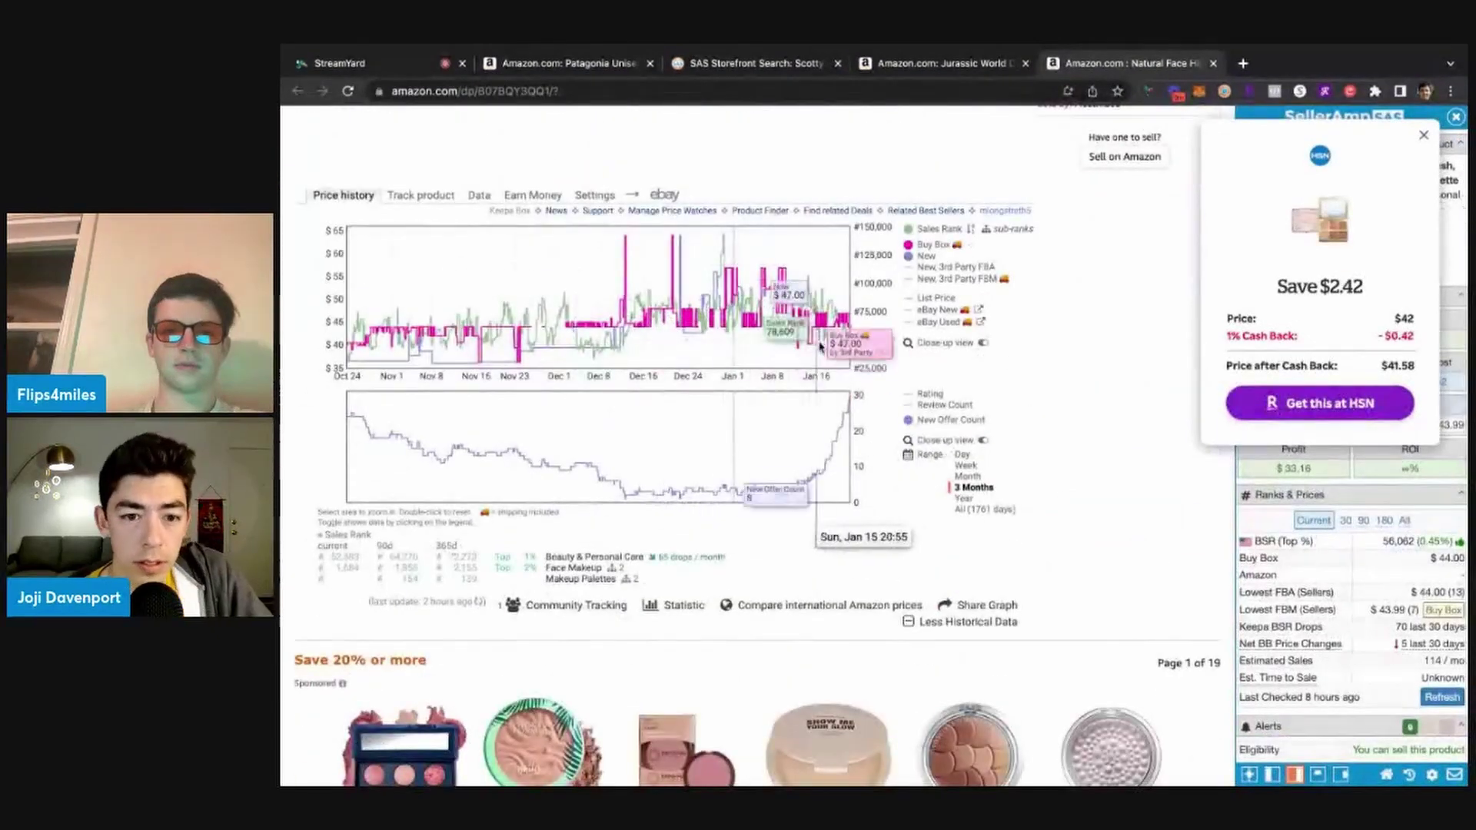
scroll(816, 347, up, 10)
click(1422, 135)
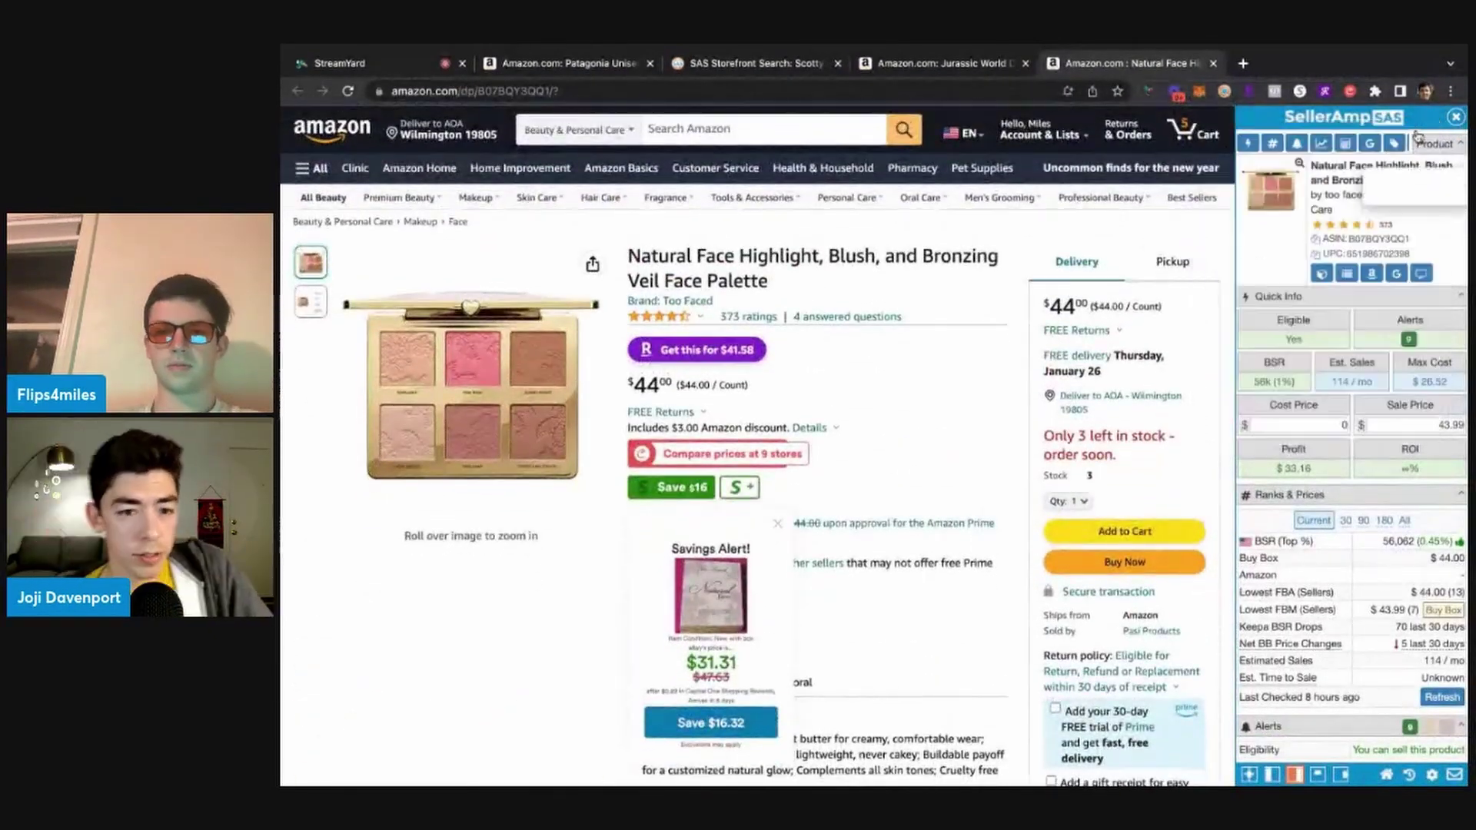
Google the Natural Face palette's title ($44 at Sephora and Kohl's), then close both palette tabs
click(1396, 277)
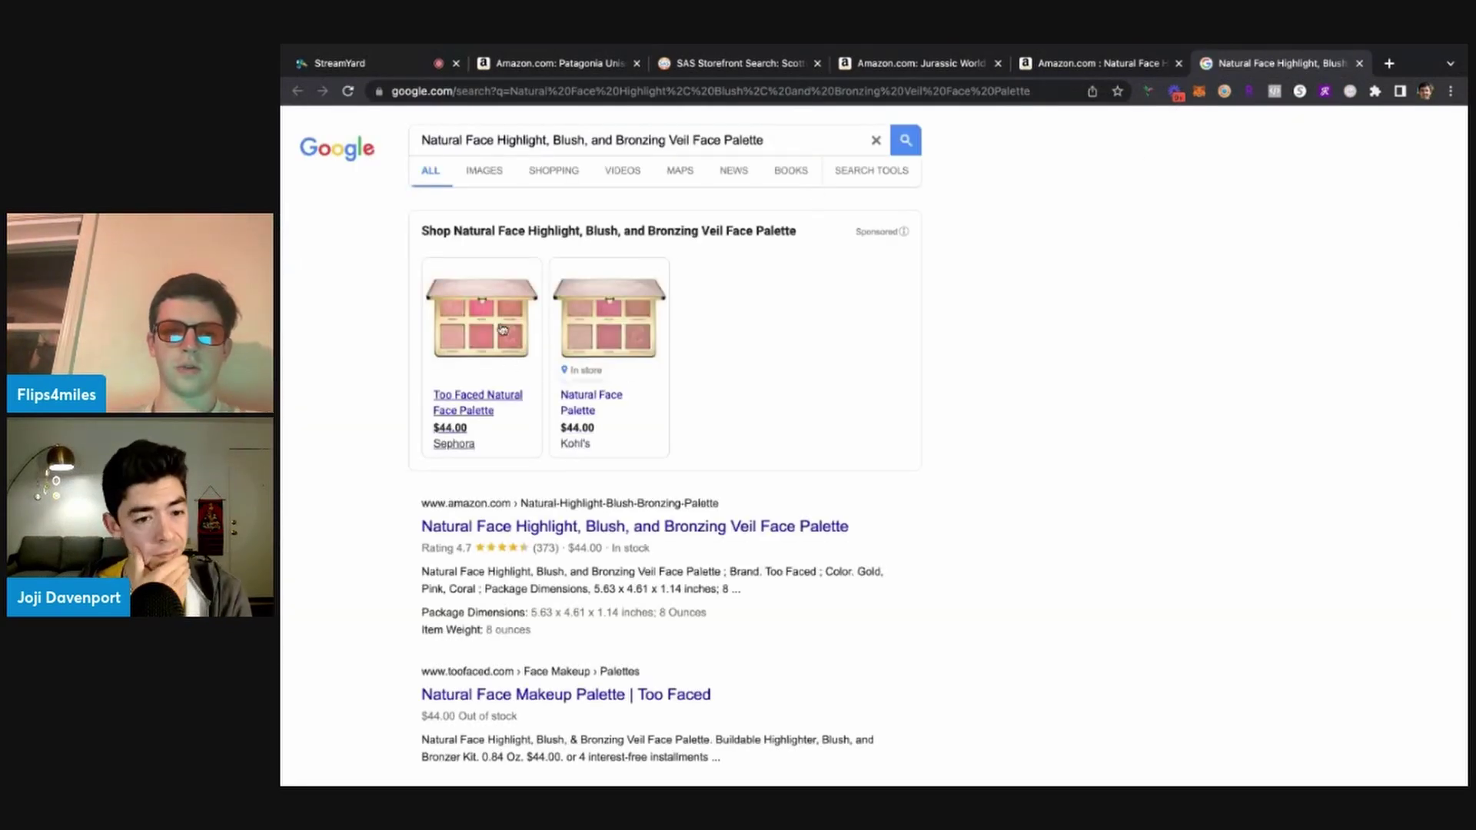
click(1119, 66)
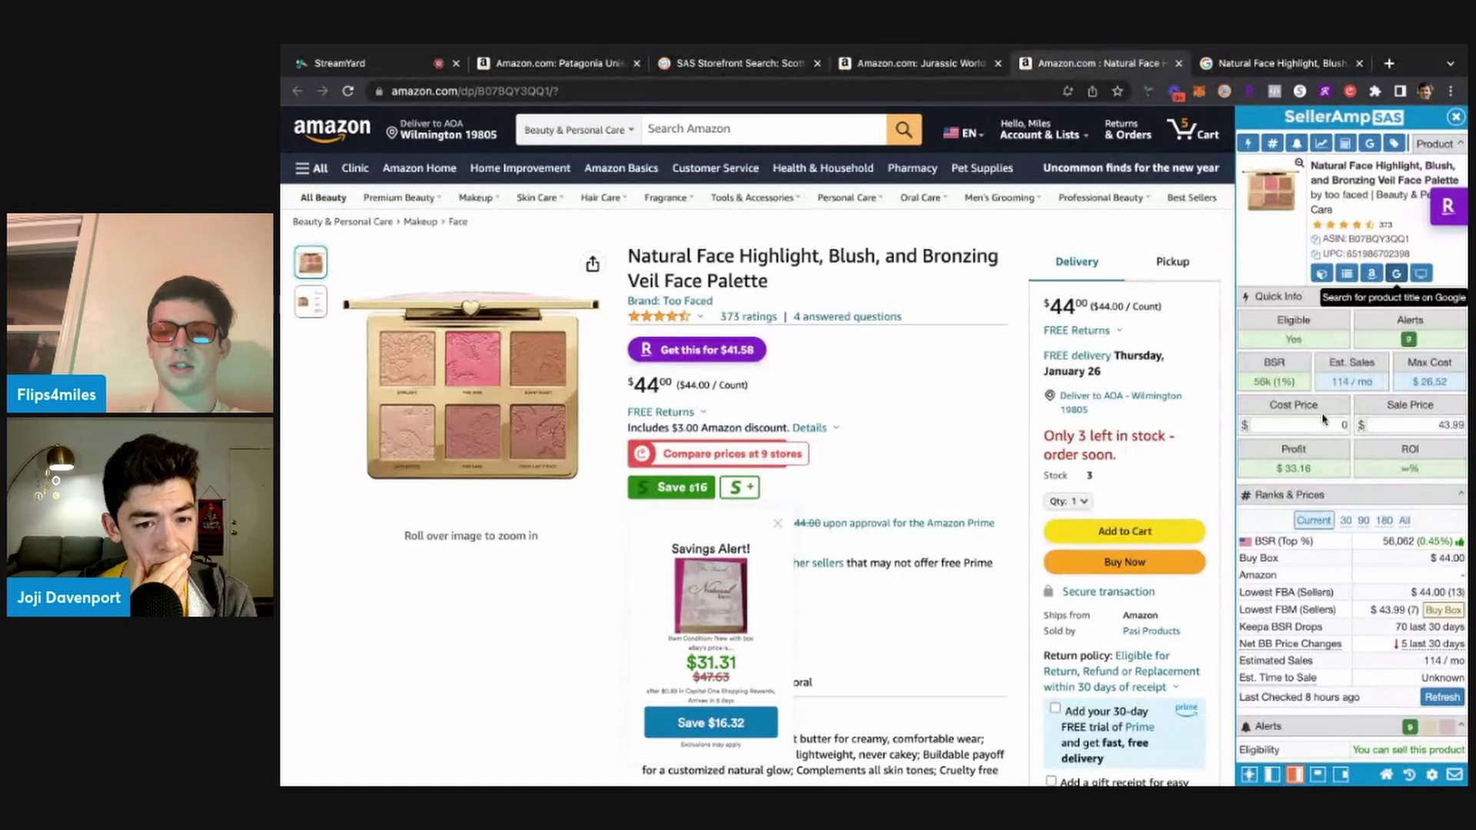
click(1181, 63)
click(1191, 63)
scroll(855, 282, down, 10)
scroll(856, 282, up, 1)
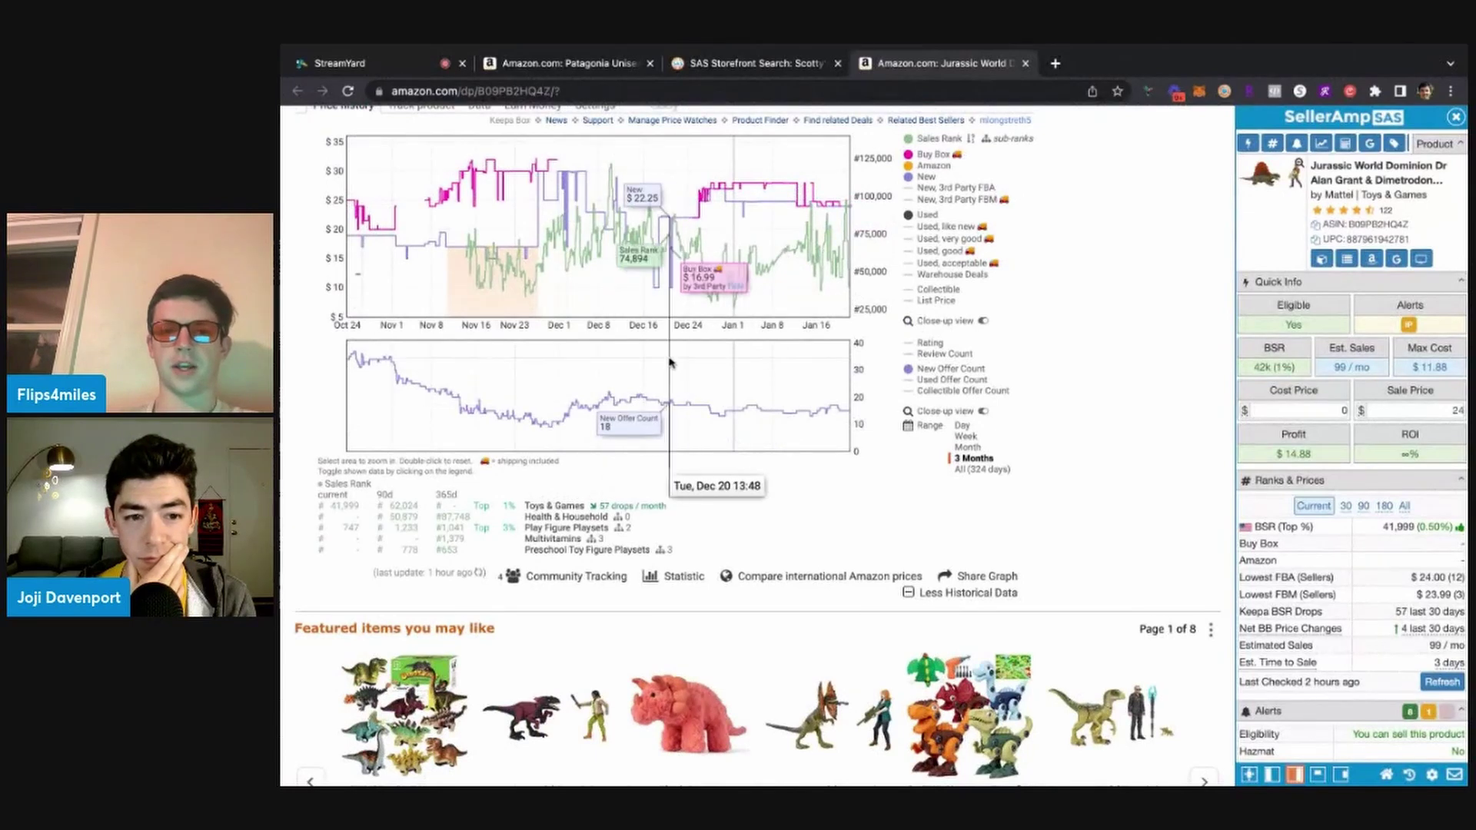
Zoom the Jurassic World Keepa graph to the last month and pull up its Google Shopping results
drag(669, 230, 849, 231)
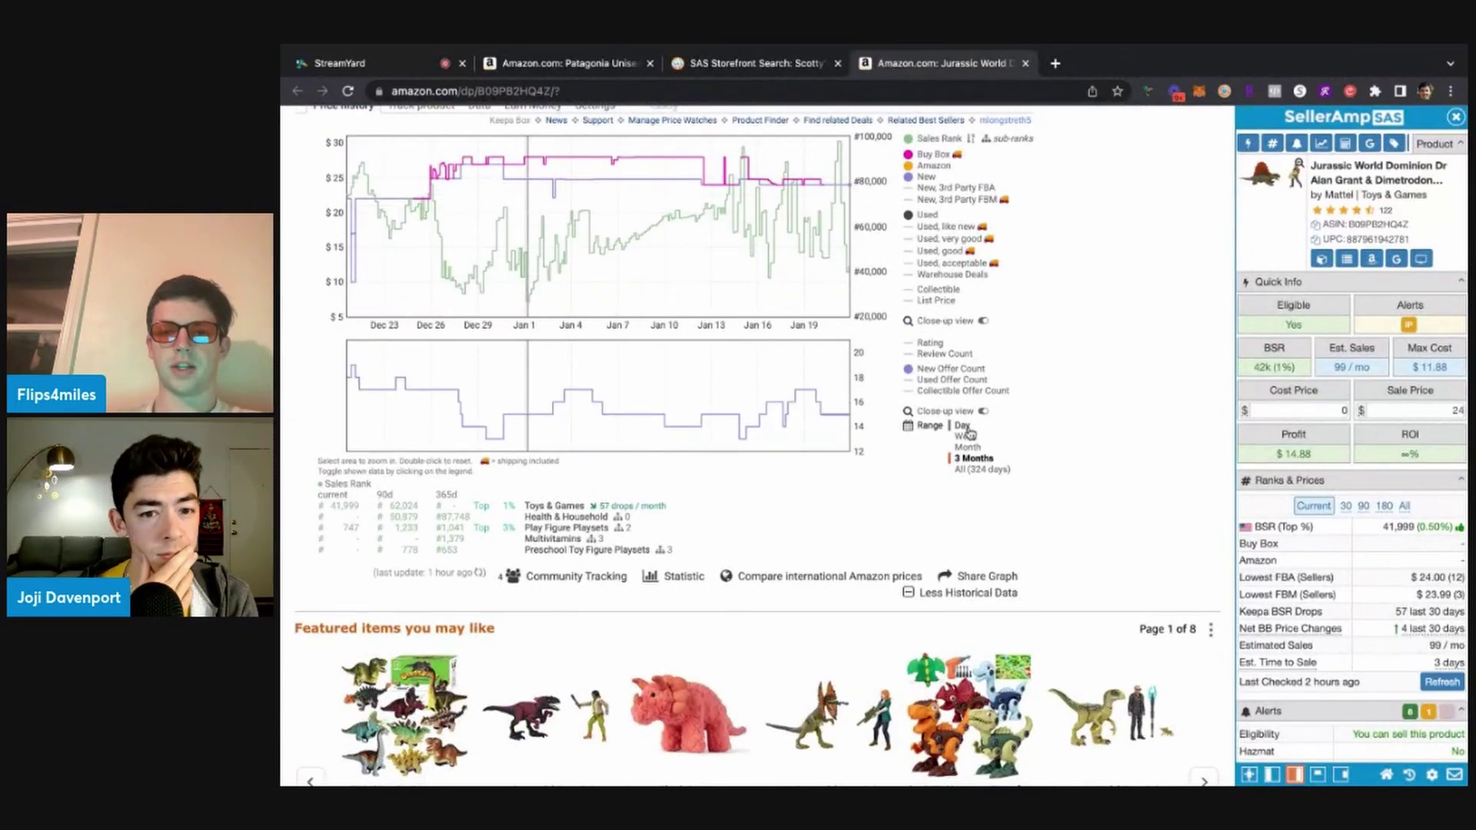
key(Home)
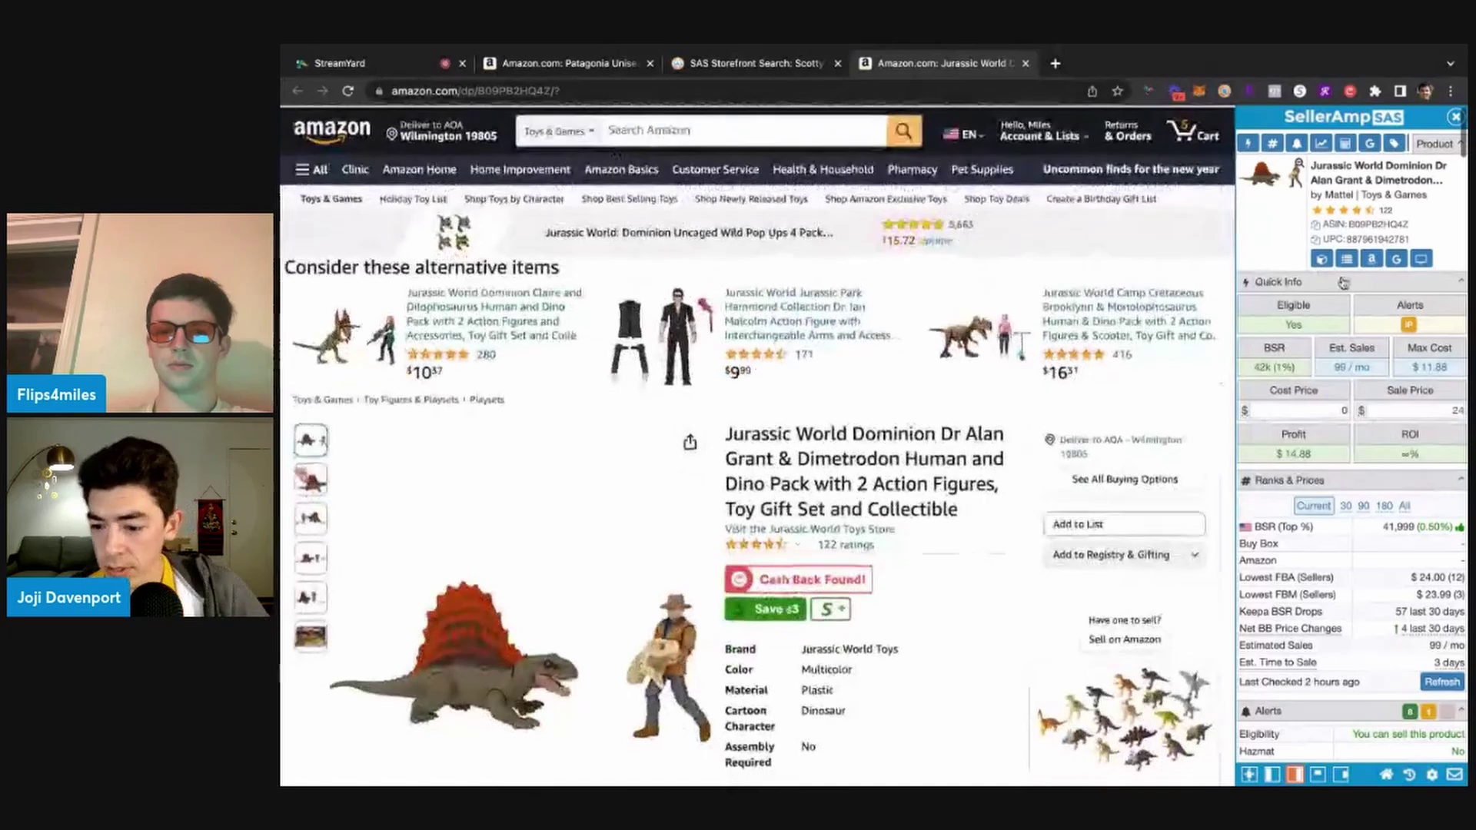
click(1396, 260)
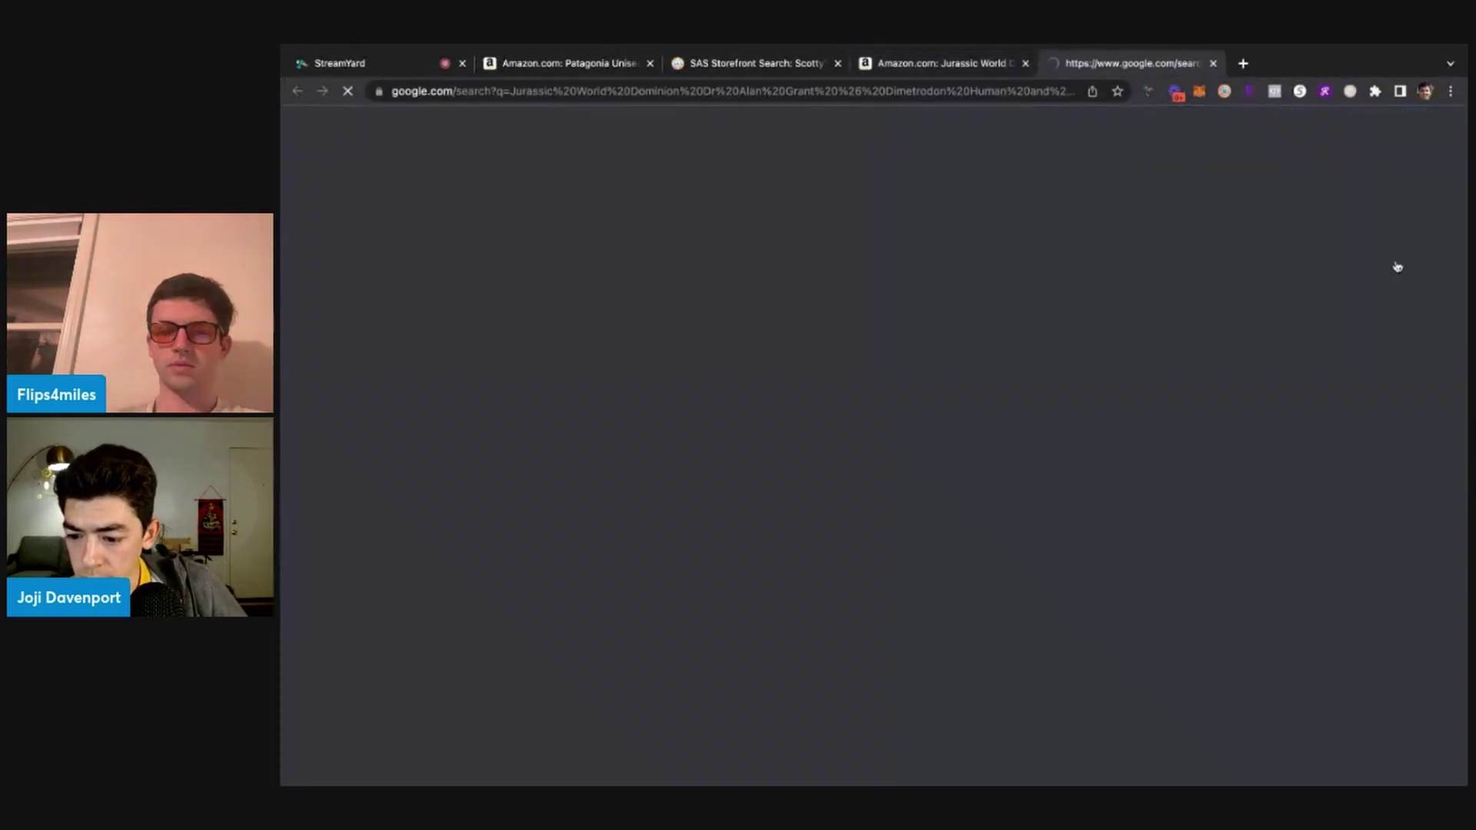
click(505, 172)
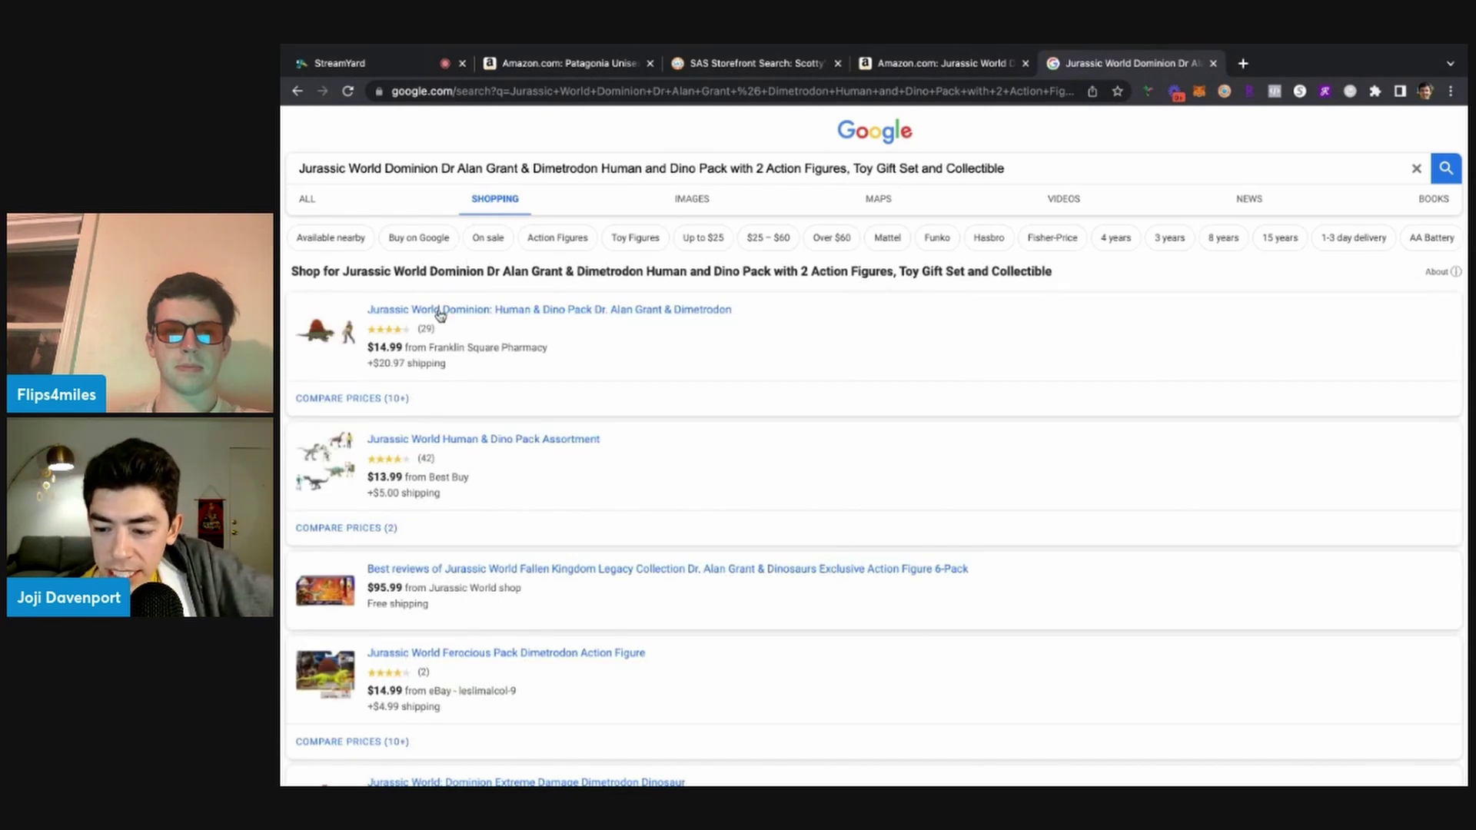
Check the Jurassic World pack's All Buying Options and its full-range Keepa price history
click(981, 70)
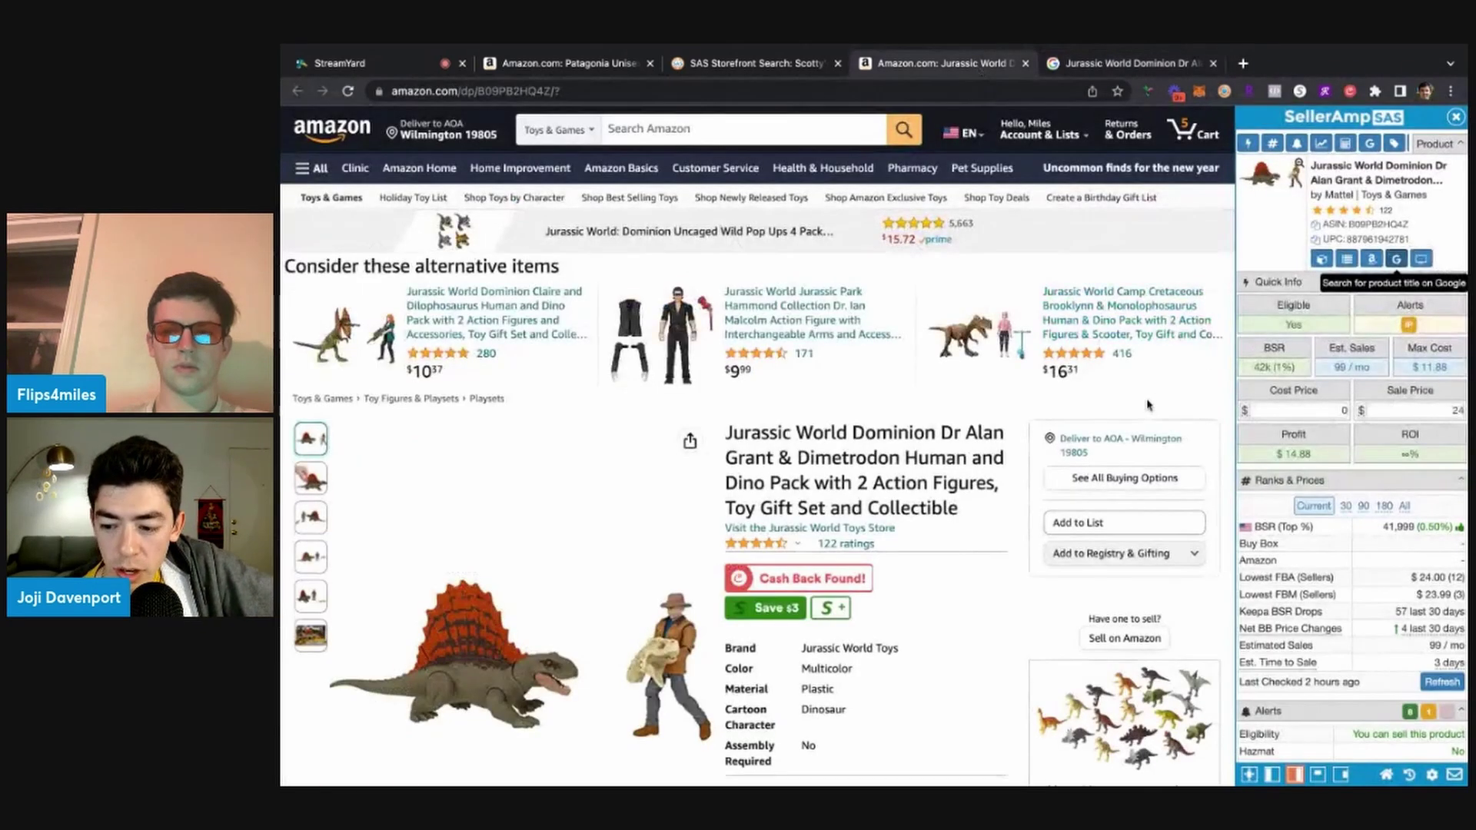
click(1130, 479)
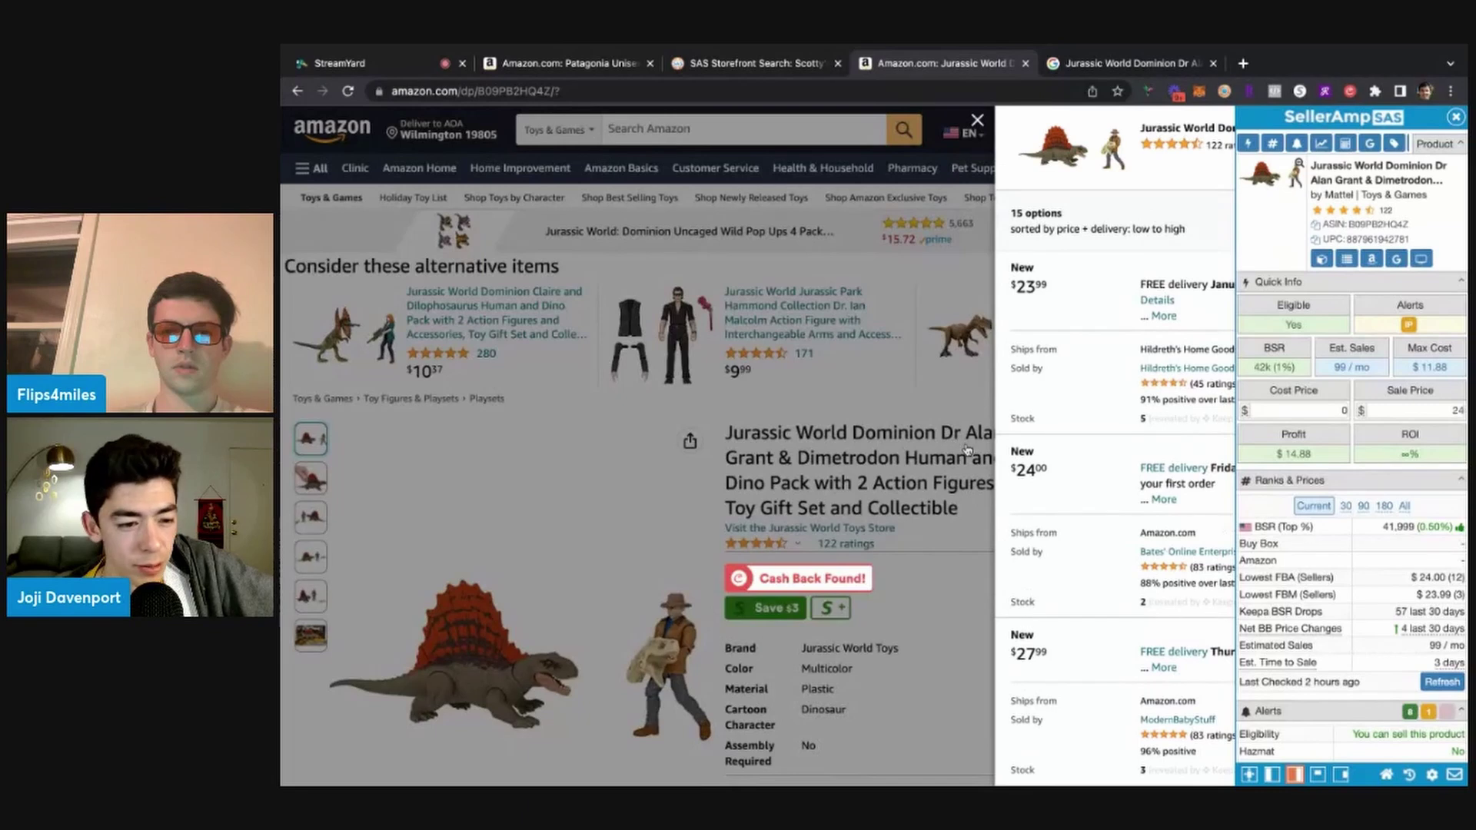
scroll(1130, 431, down, 5)
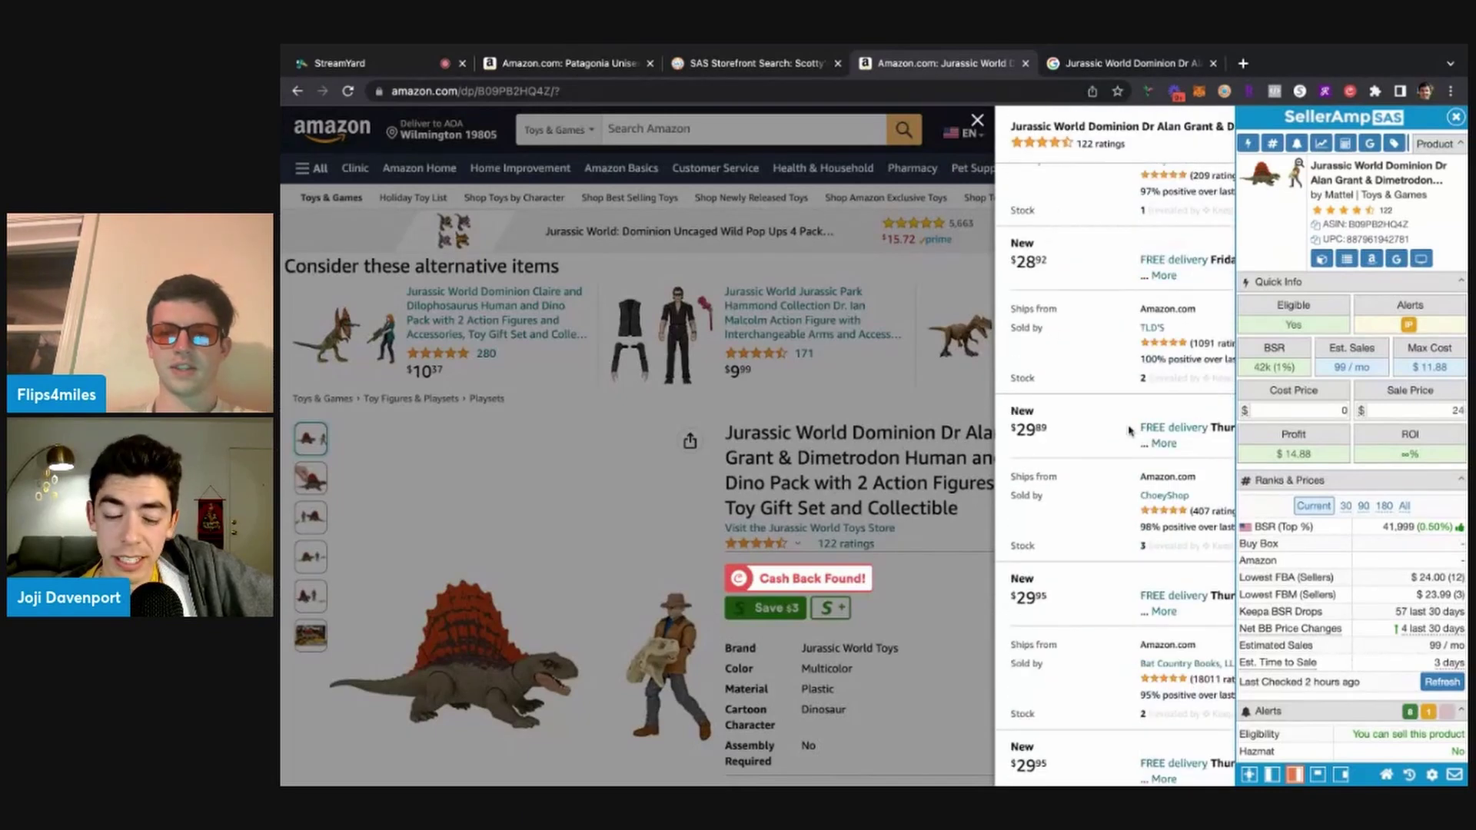
click(928, 448)
scroll(846, 400, down, 10)
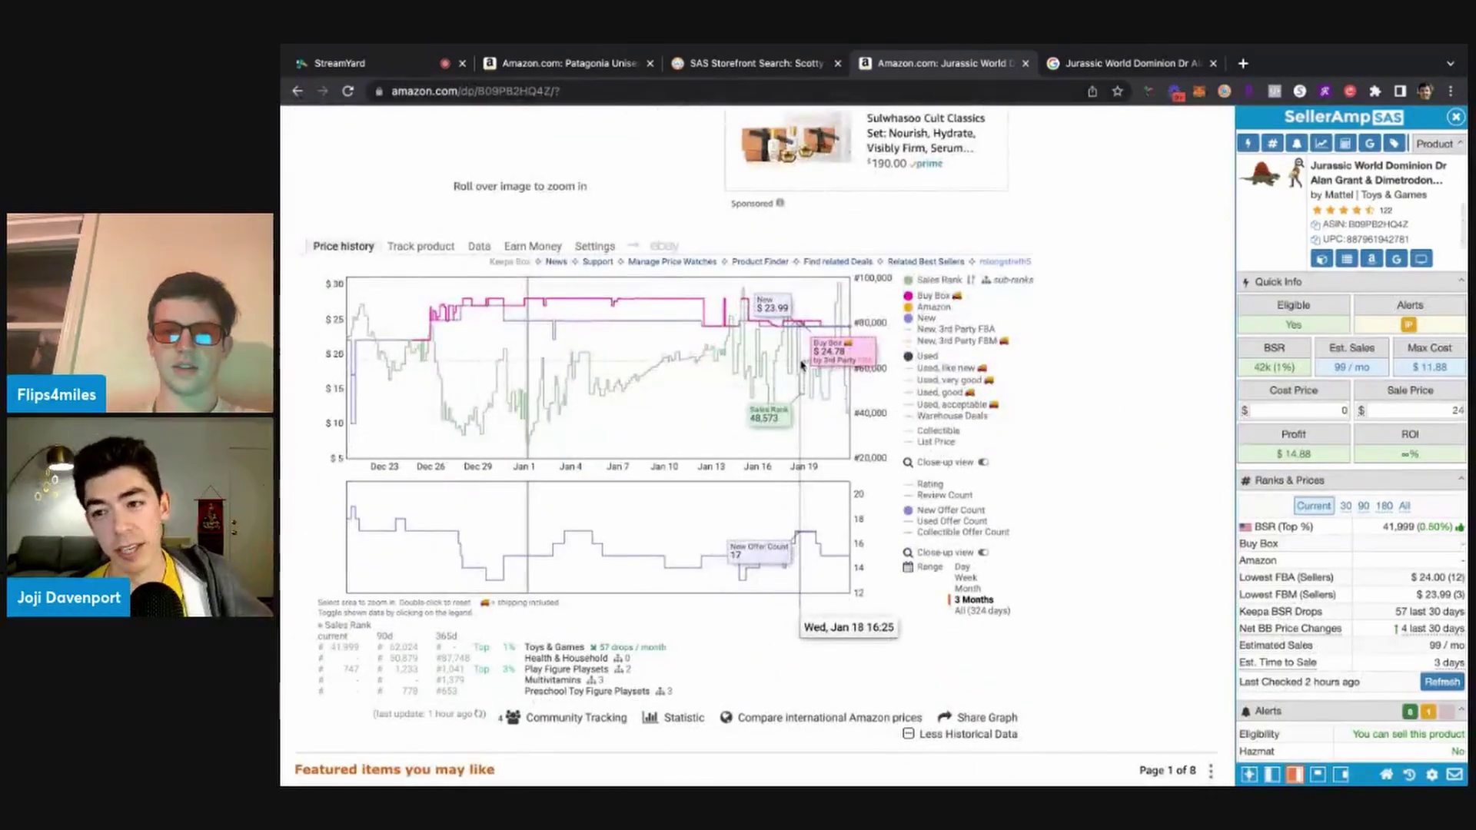
click(978, 611)
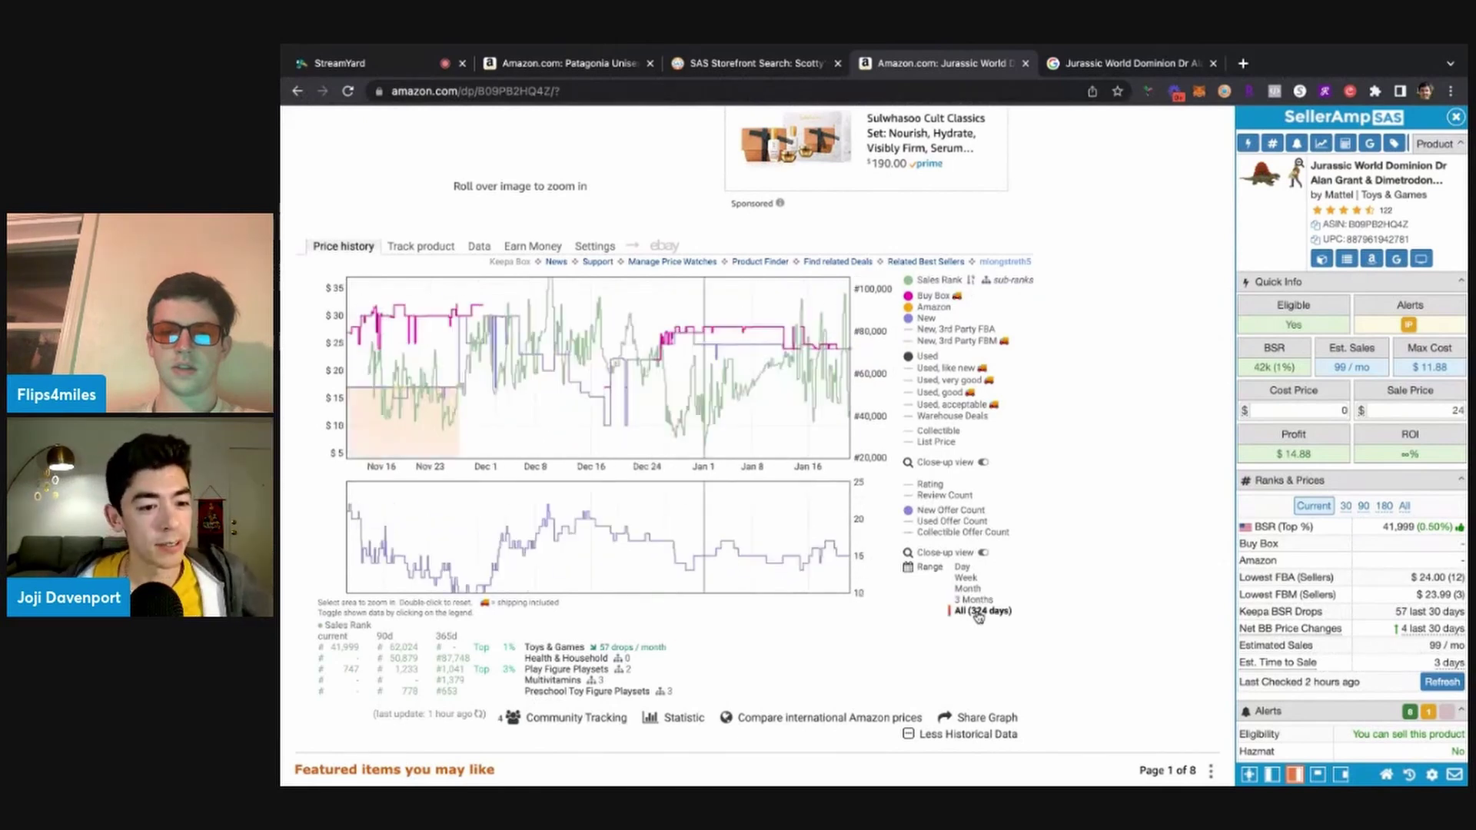
Recheck the Google Shopping prices from $14.99, then close the Jurassic World tabs
click(1088, 64)
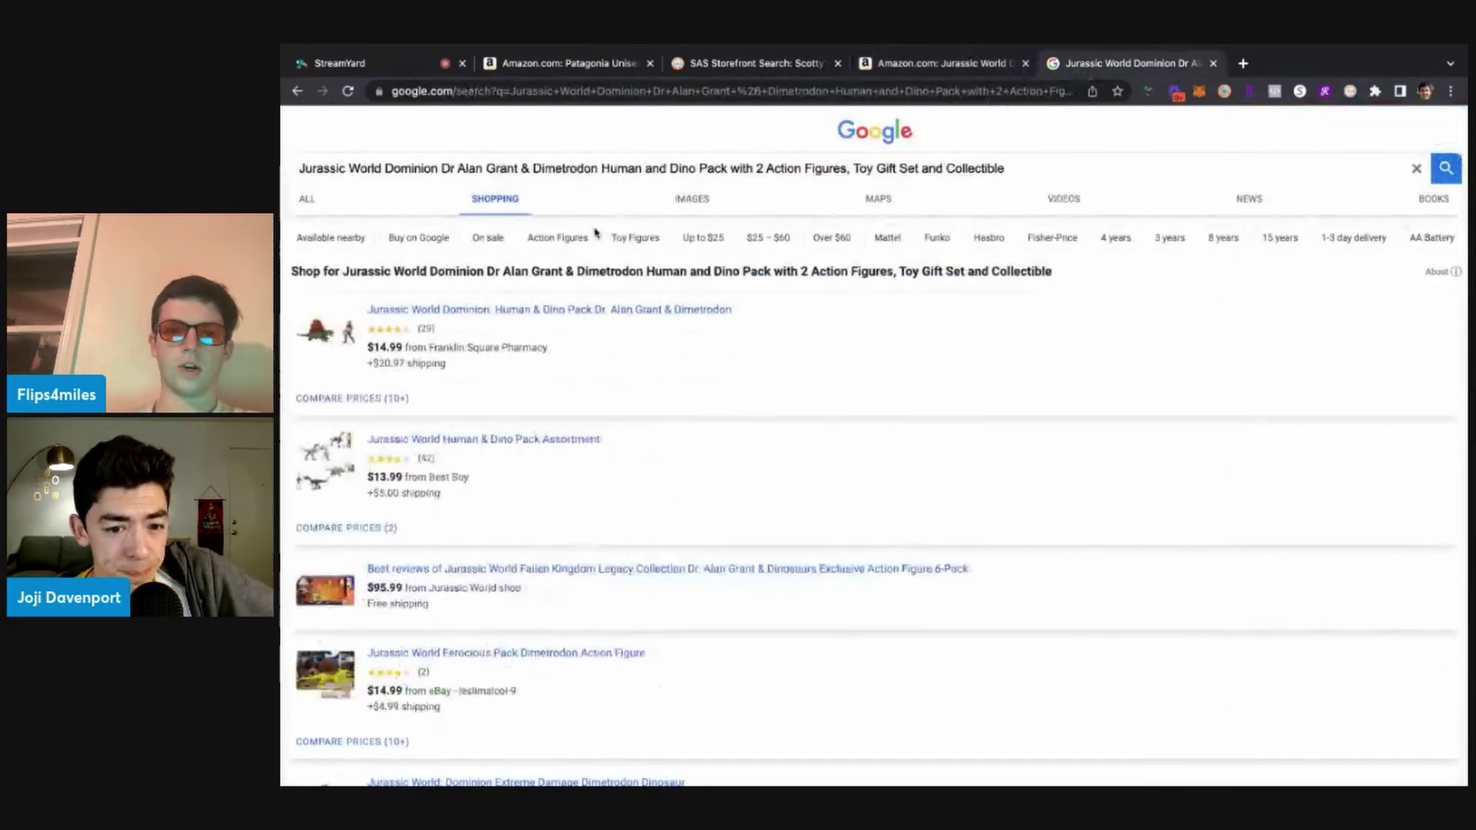
key(ctrl+plus)
key(ctrl+plus)
key(ctrl+plus)
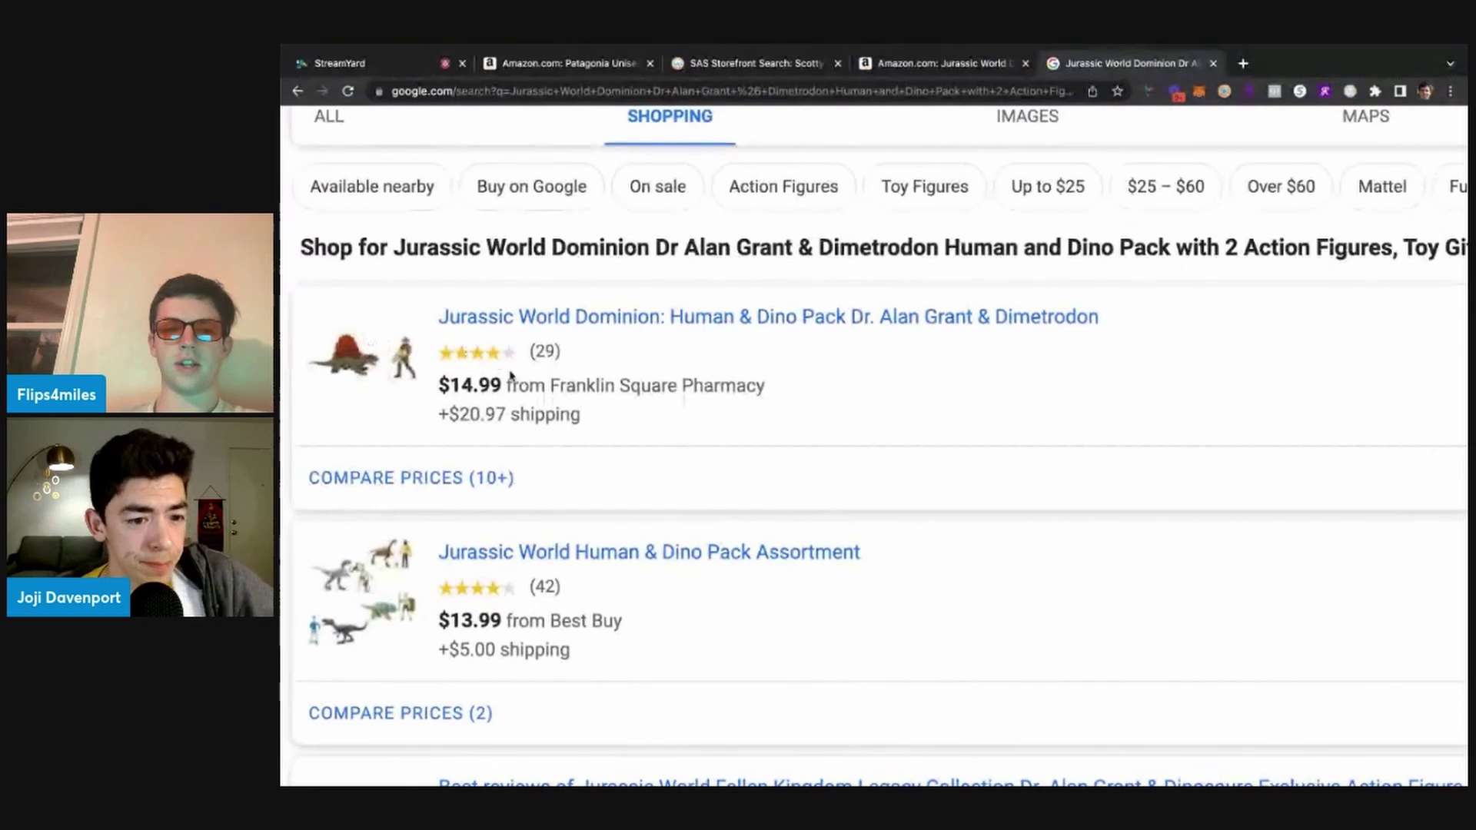
key(ctrl+0)
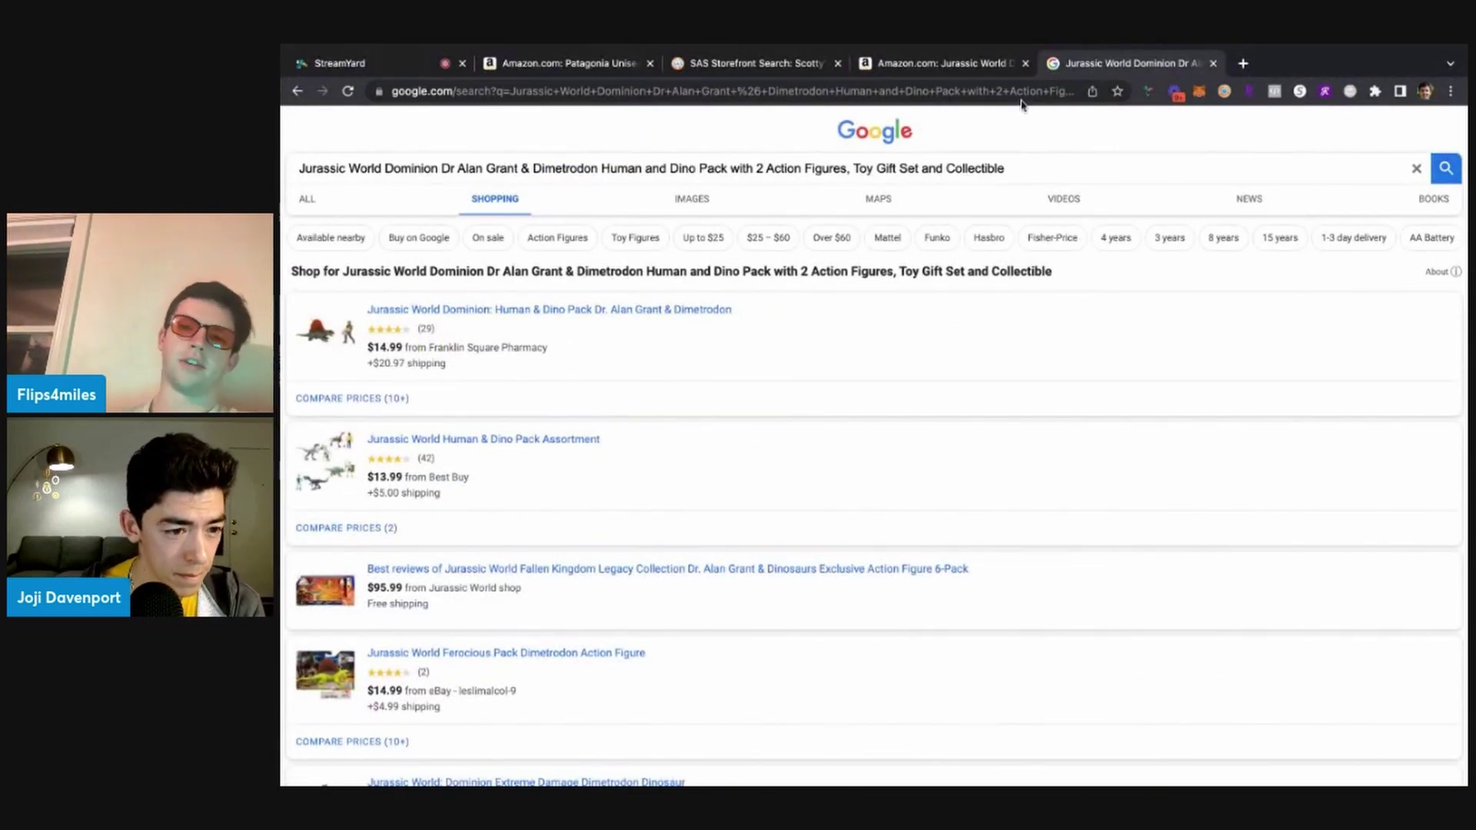
click(1025, 63)
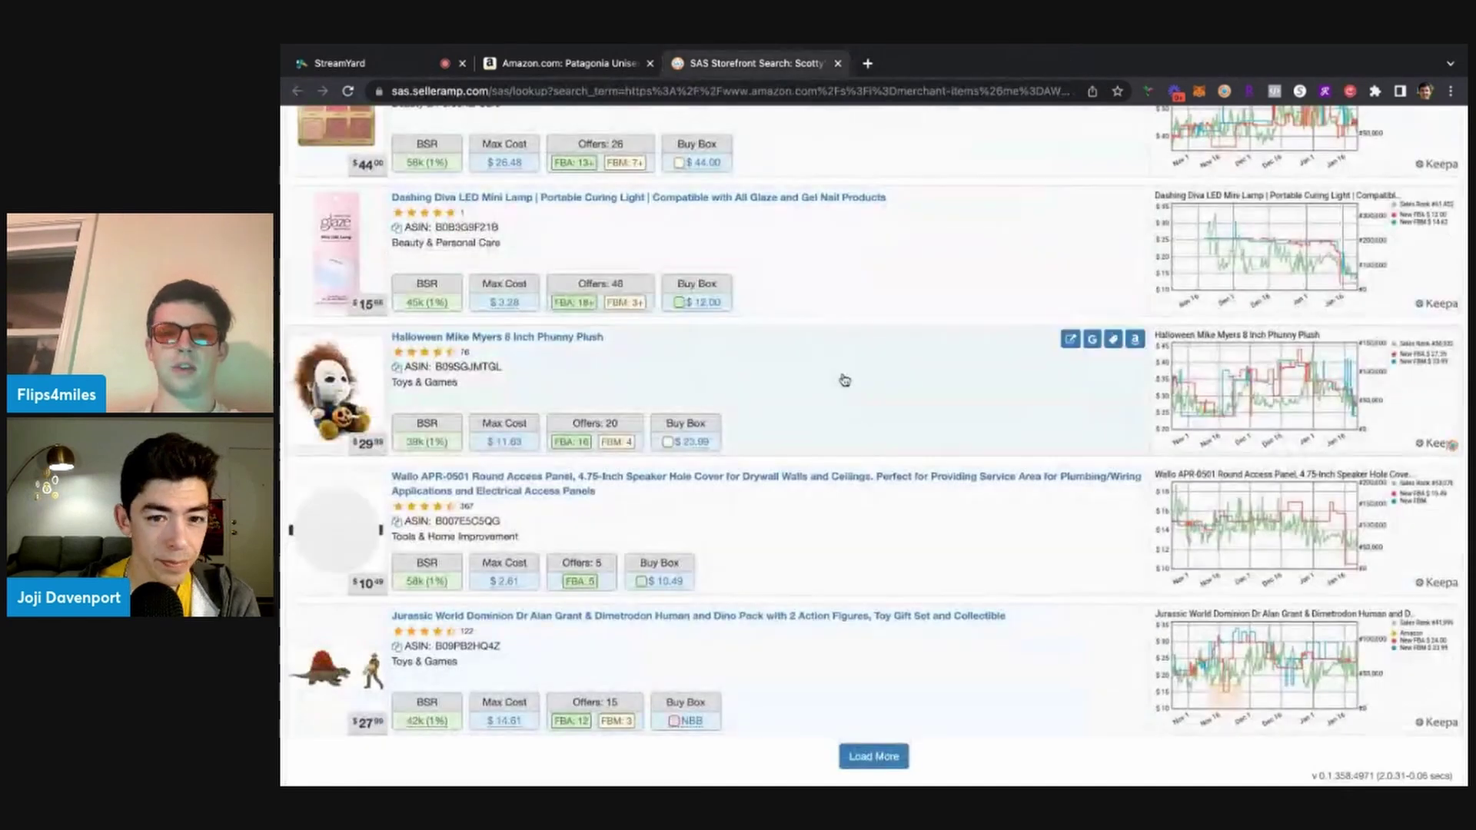
Load more storefront products and open the Cuddl Duds Women's Softwear with Stretch Legging listing
click(863, 754)
scroll(867, 431, down, 2)
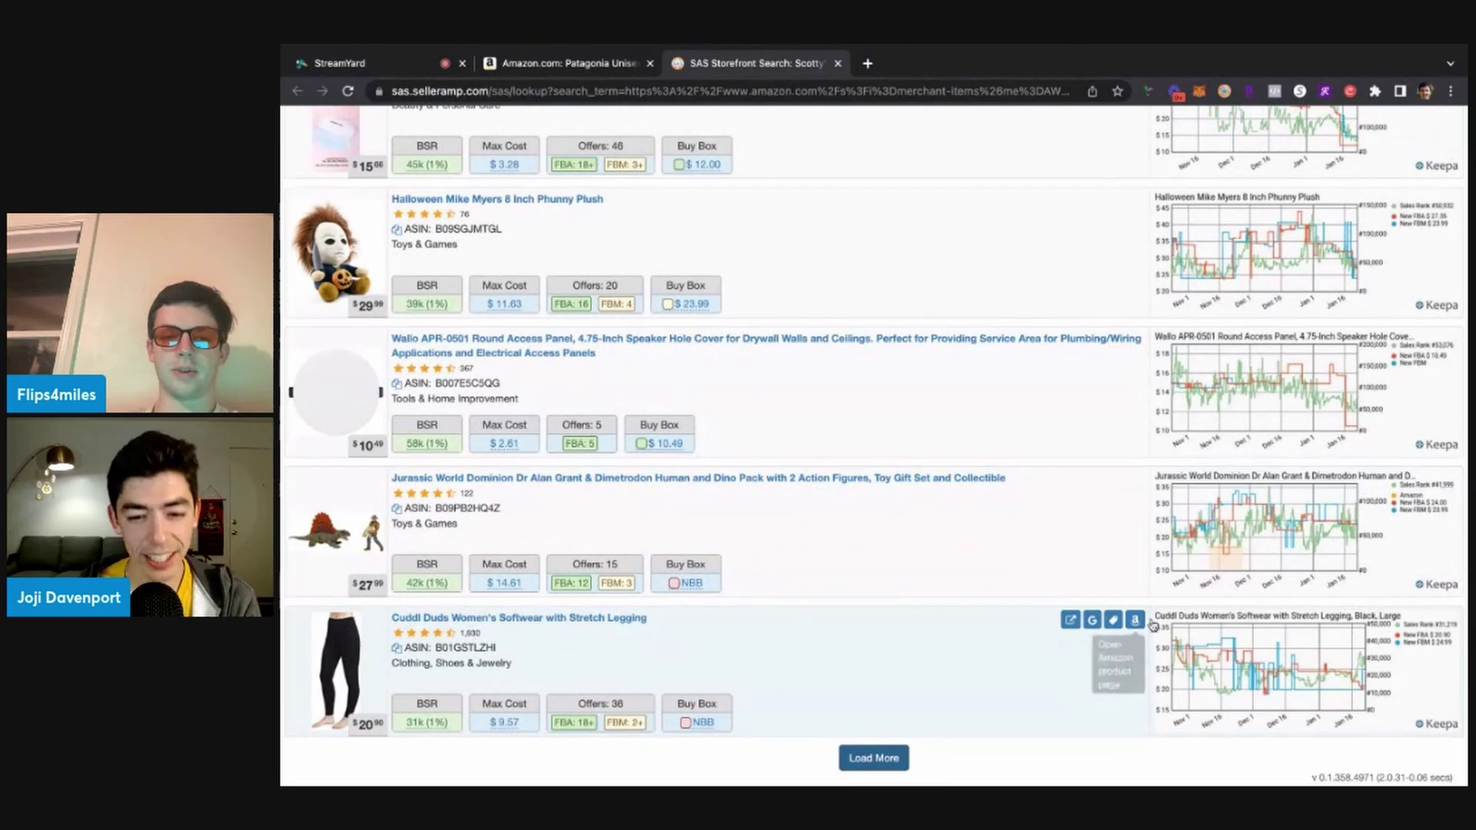
click(1133, 624)
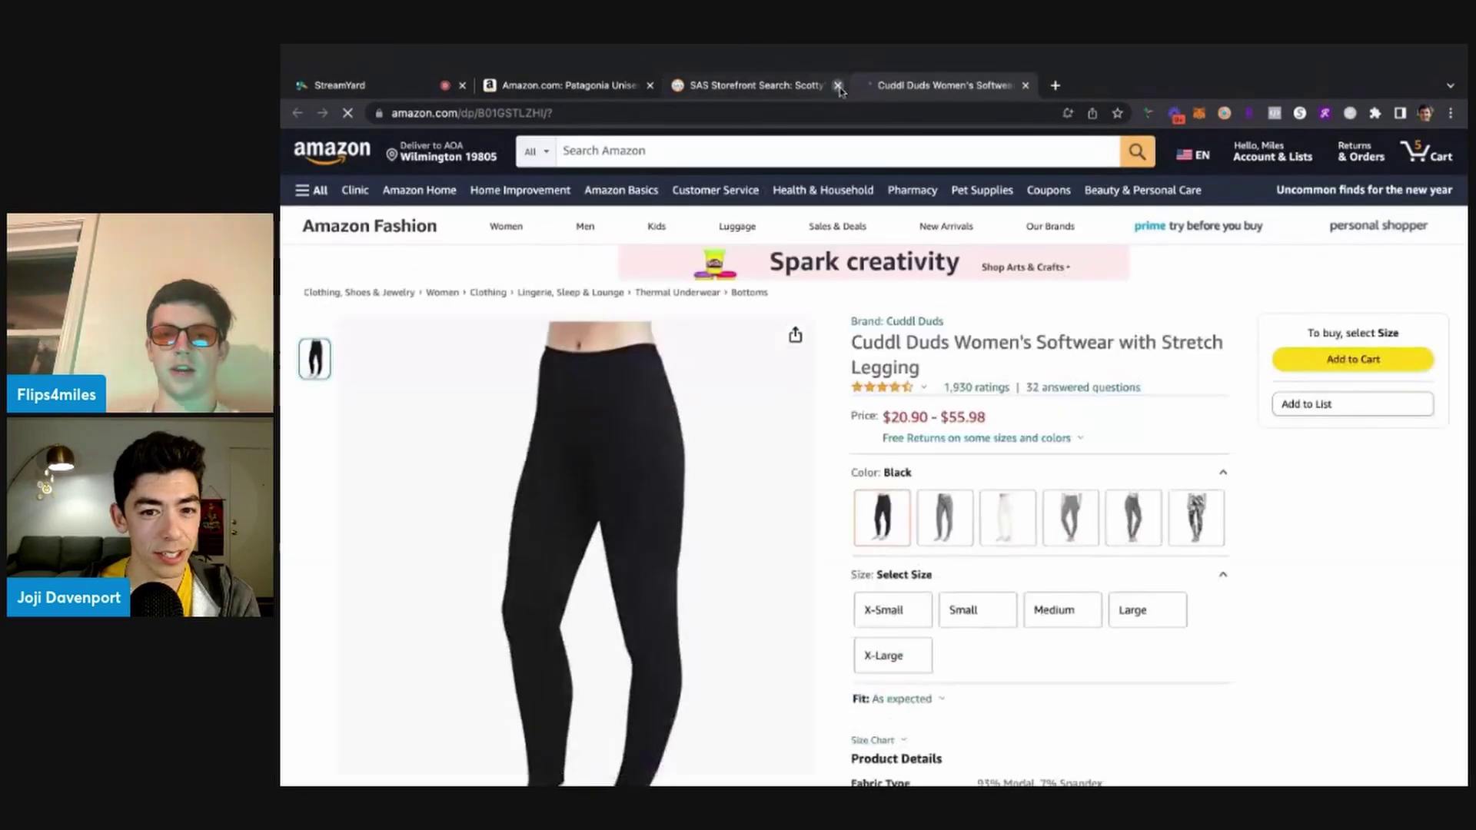
scroll(1062, 349, down, 15)
scroll(1062, 350, up, 3)
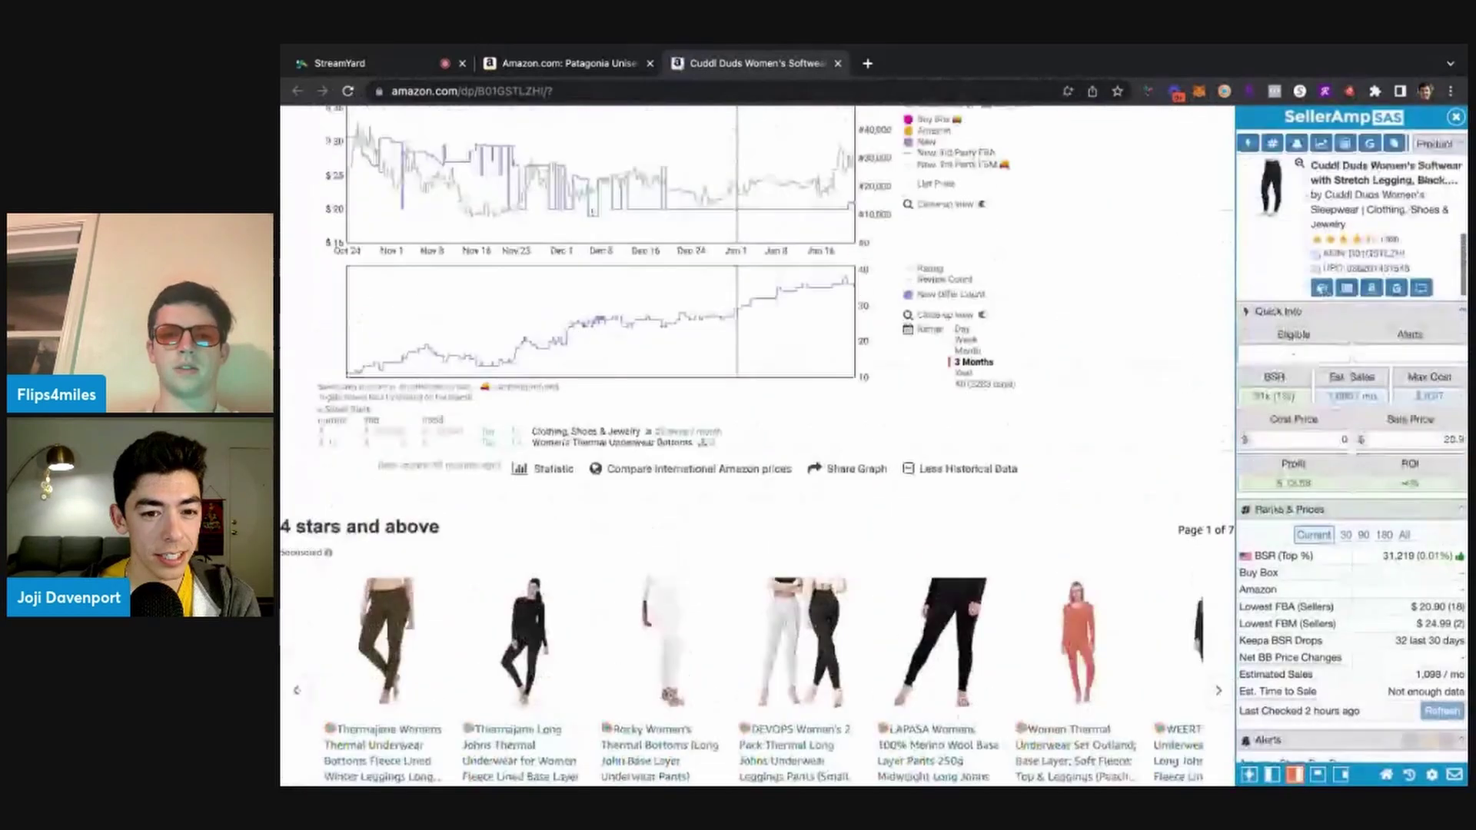
Show the legging's Keepa variations sorted by rating count, then by new offer count
click(515, 206)
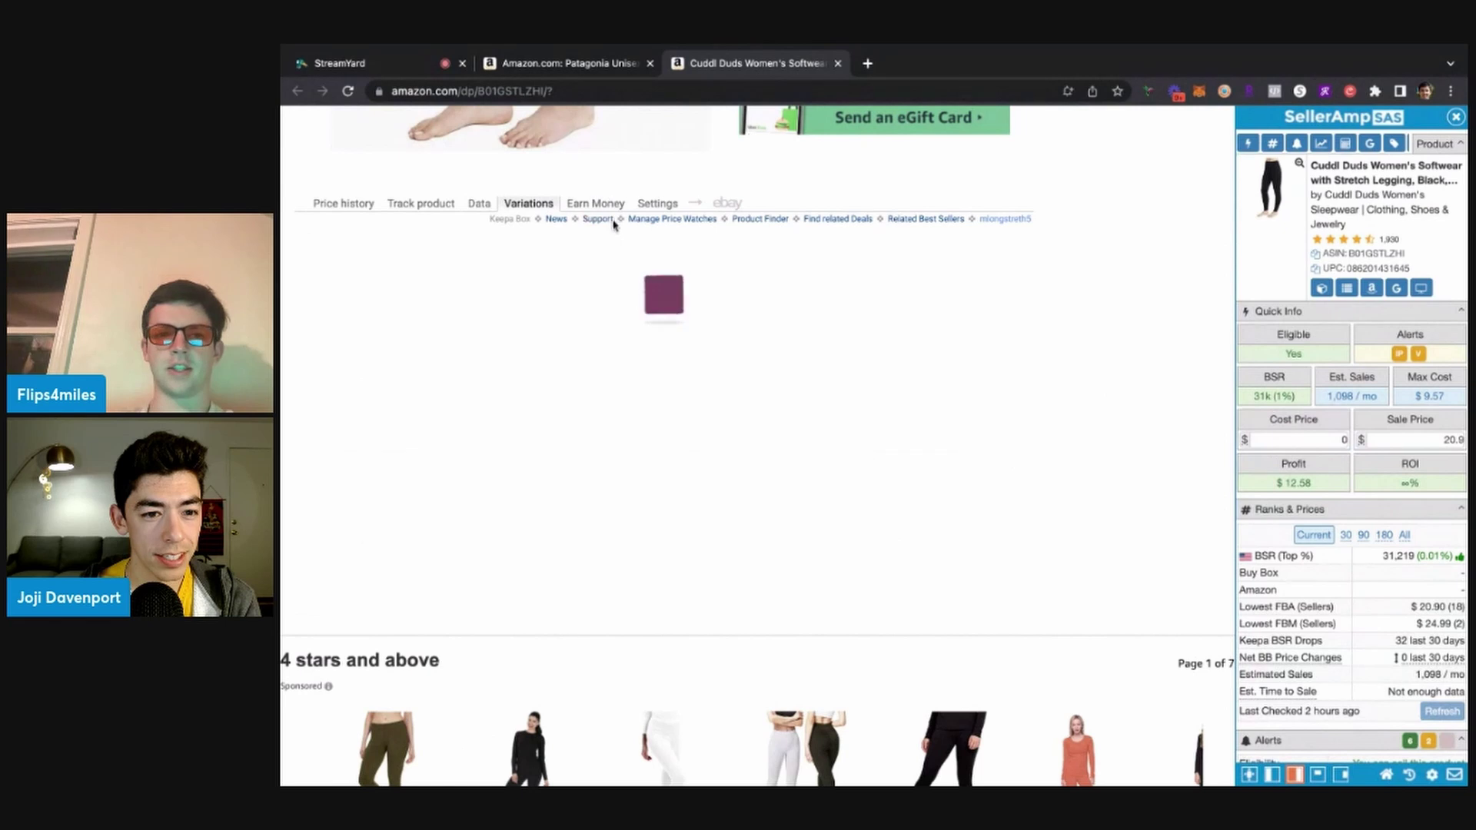
click(830, 280)
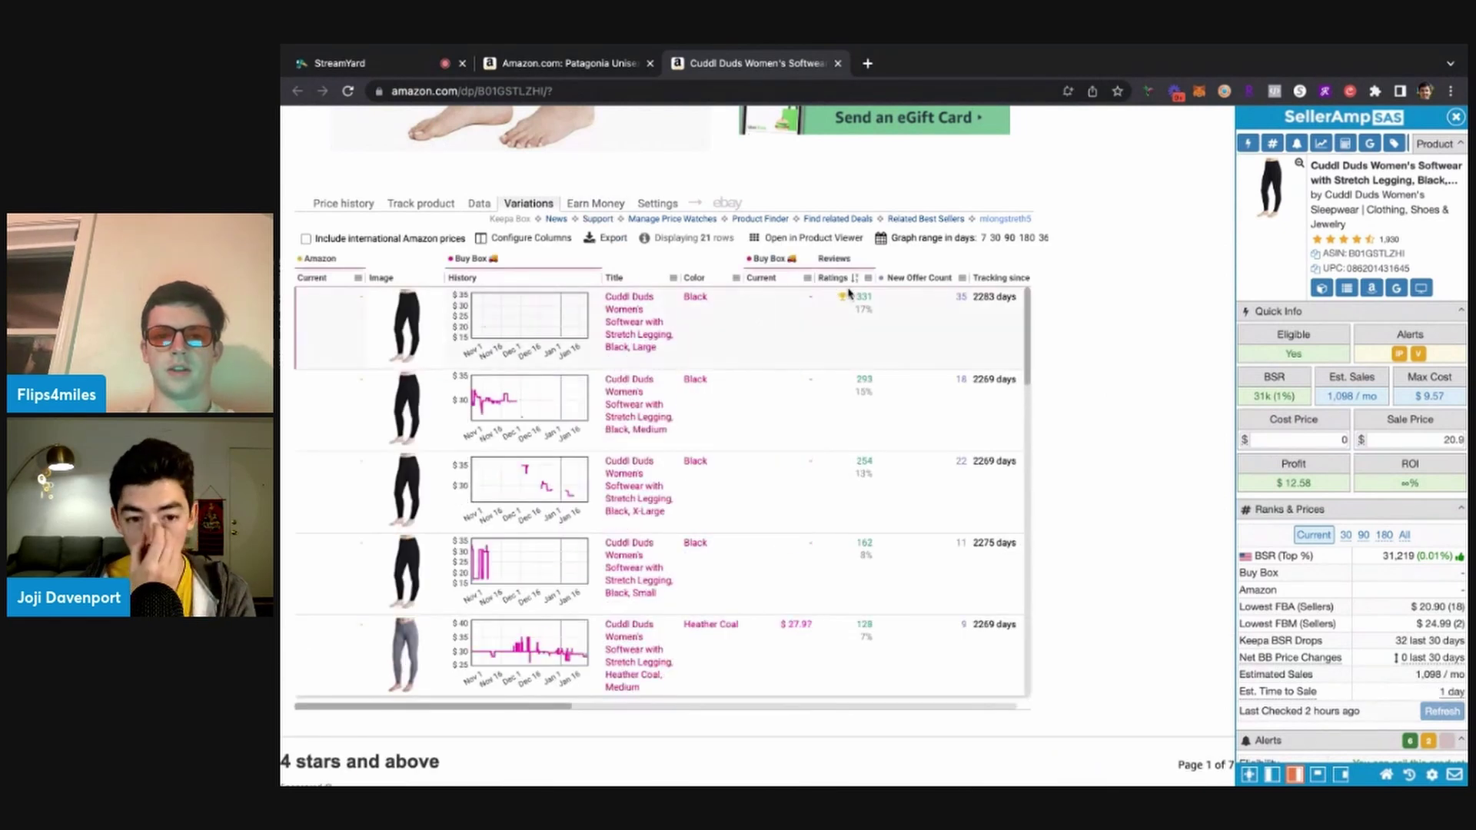
click(938, 283)
click(938, 284)
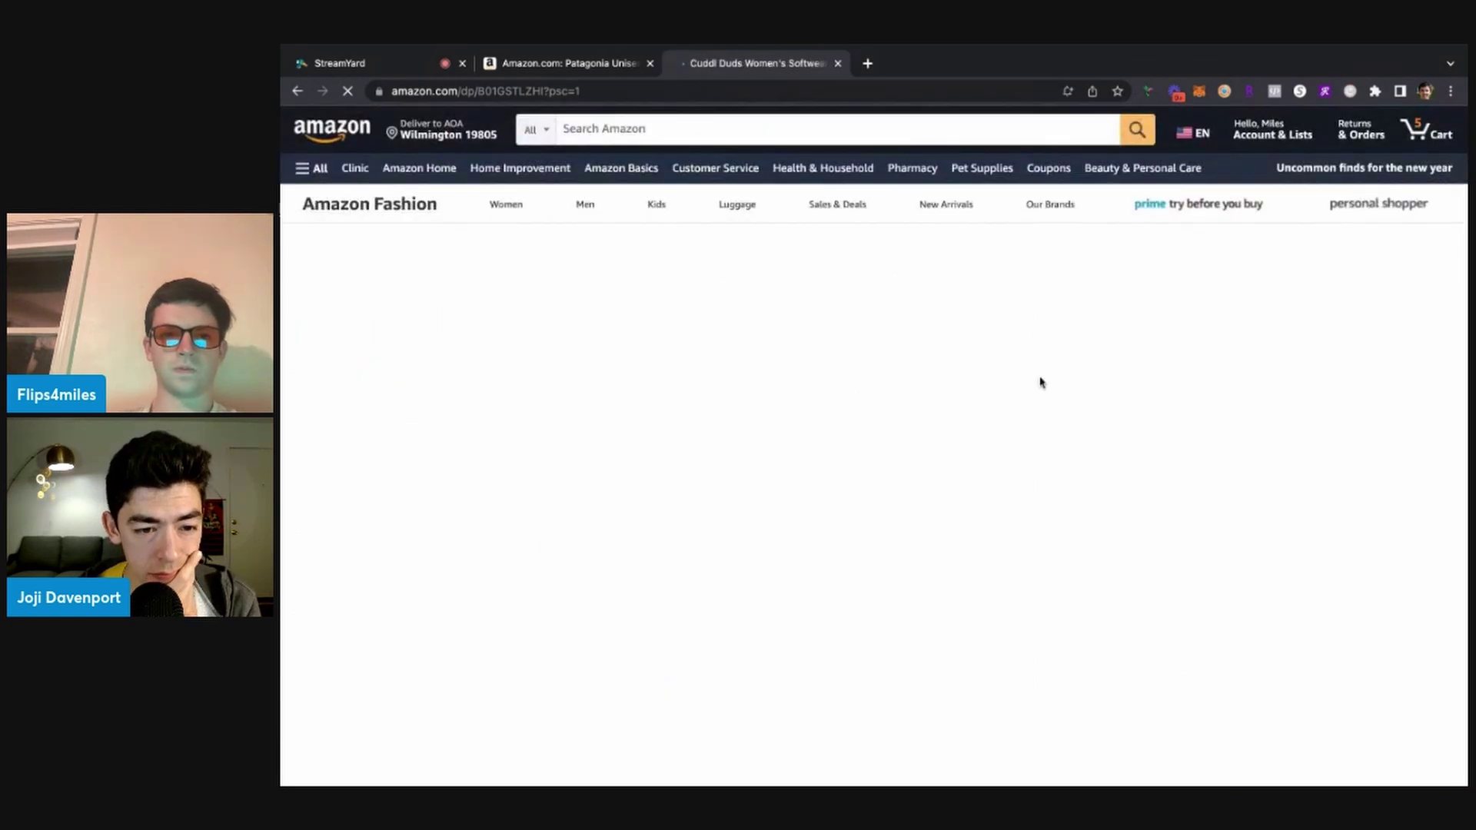
scroll(1059, 350, down, 2)
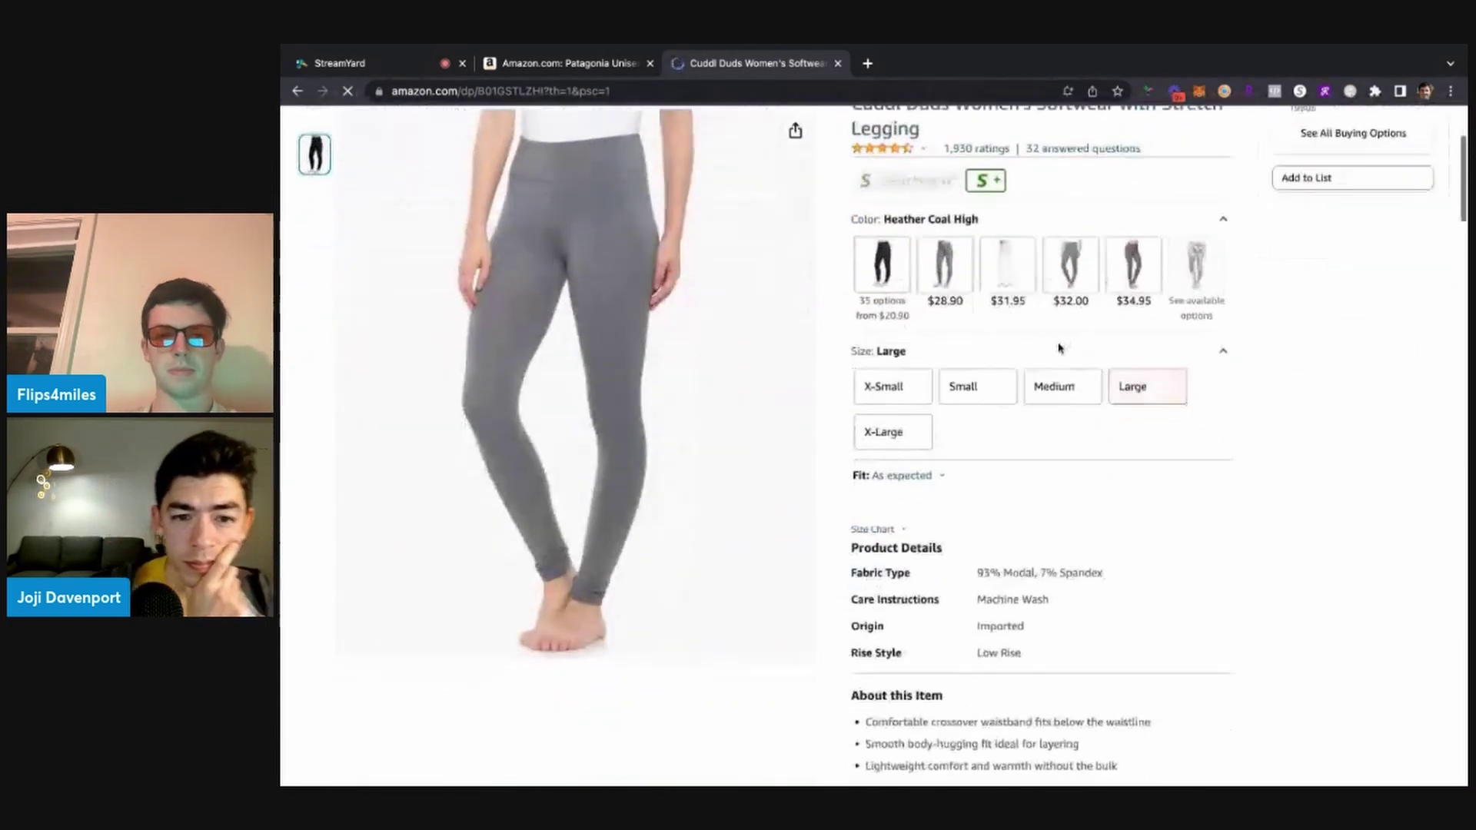
scroll(1060, 349, down, 15)
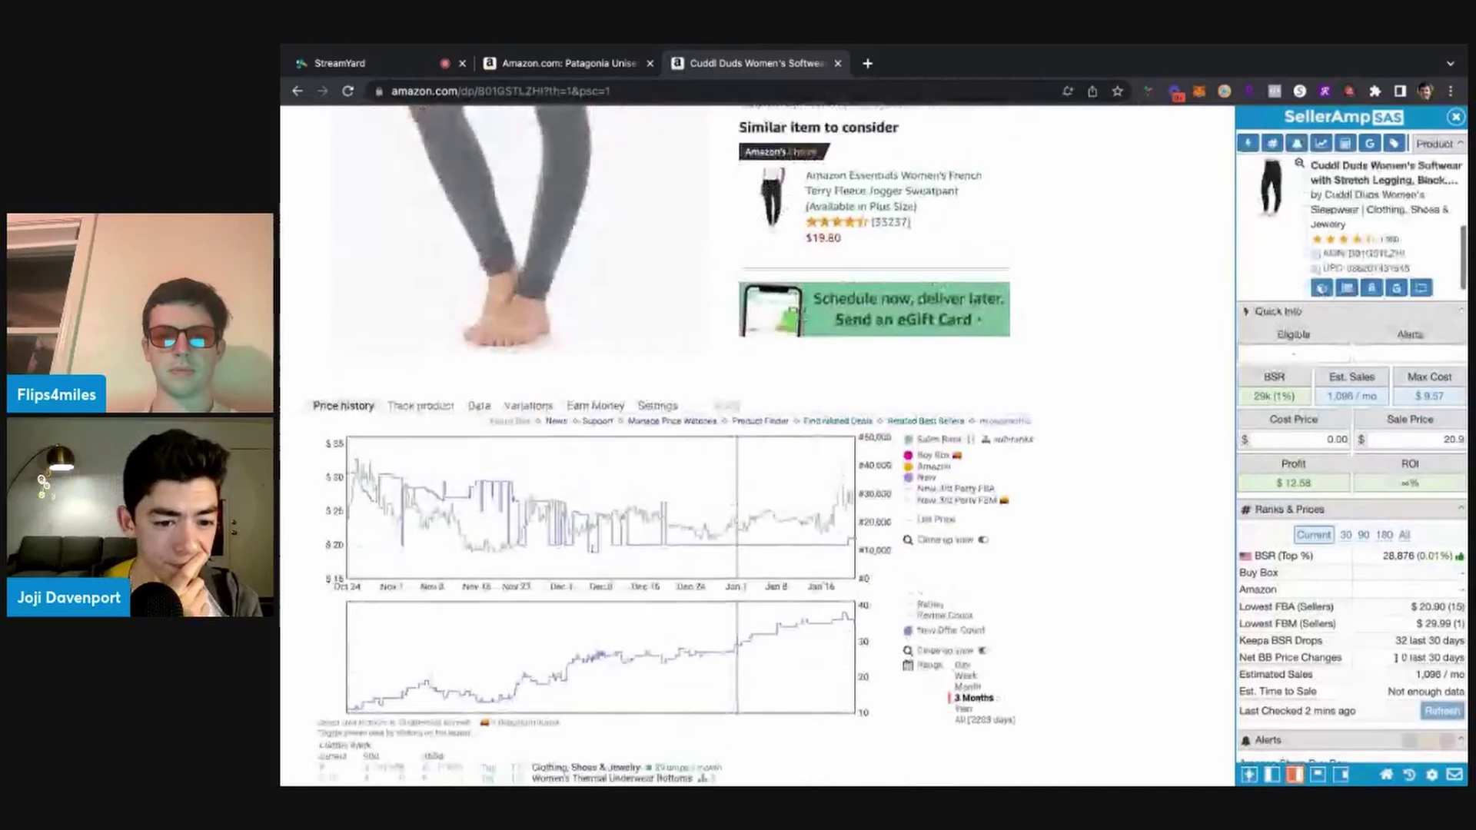
scroll(811, 544, down, 1)
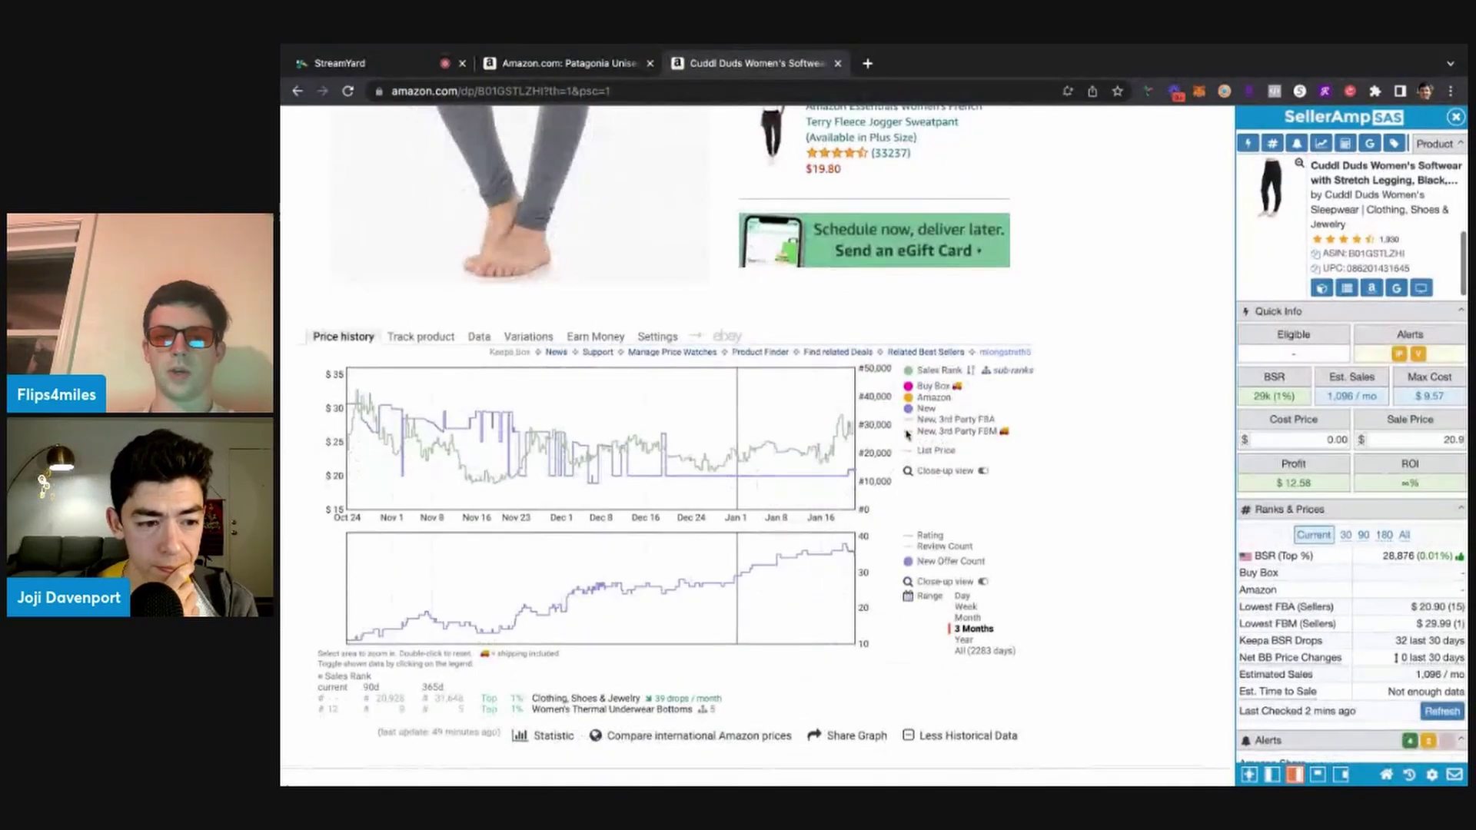
scroll(749, 493, up, 12)
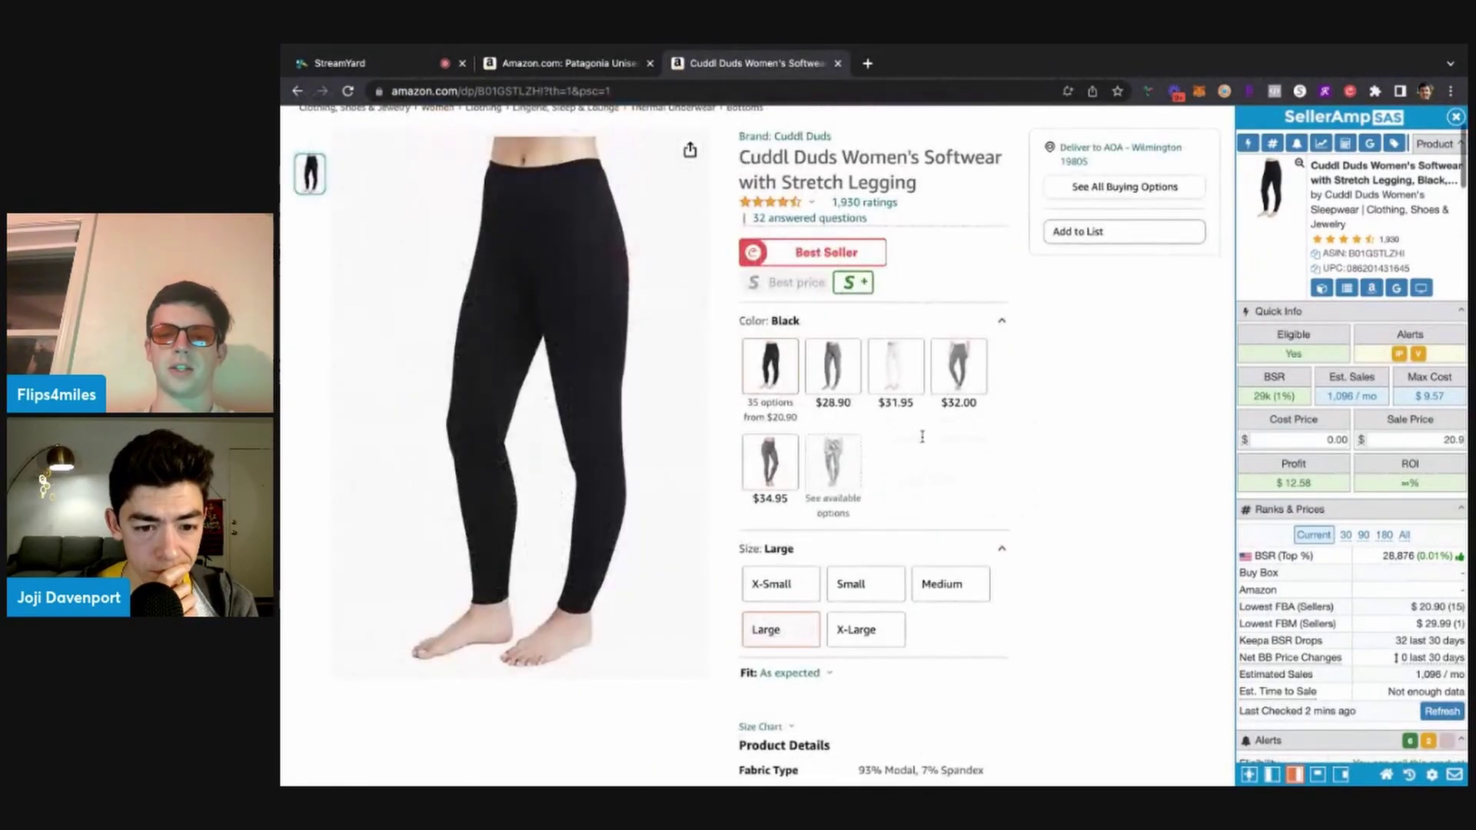
scroll(1158, 480, down, 15)
scroll(1158, 480, up, 2)
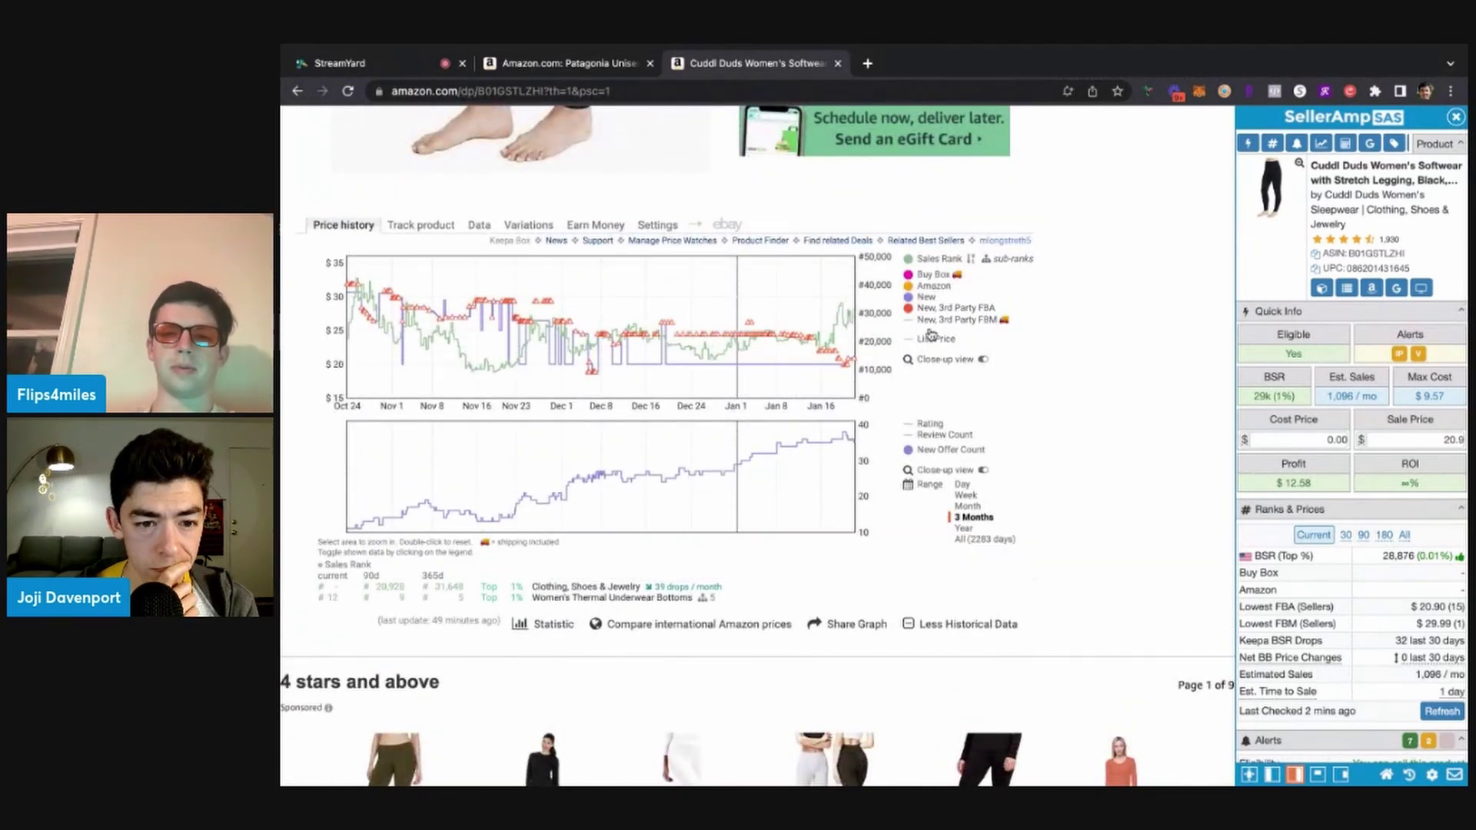
Hide the 3rd Party FBA price series and look up an FBA seller's storefront
click(956, 308)
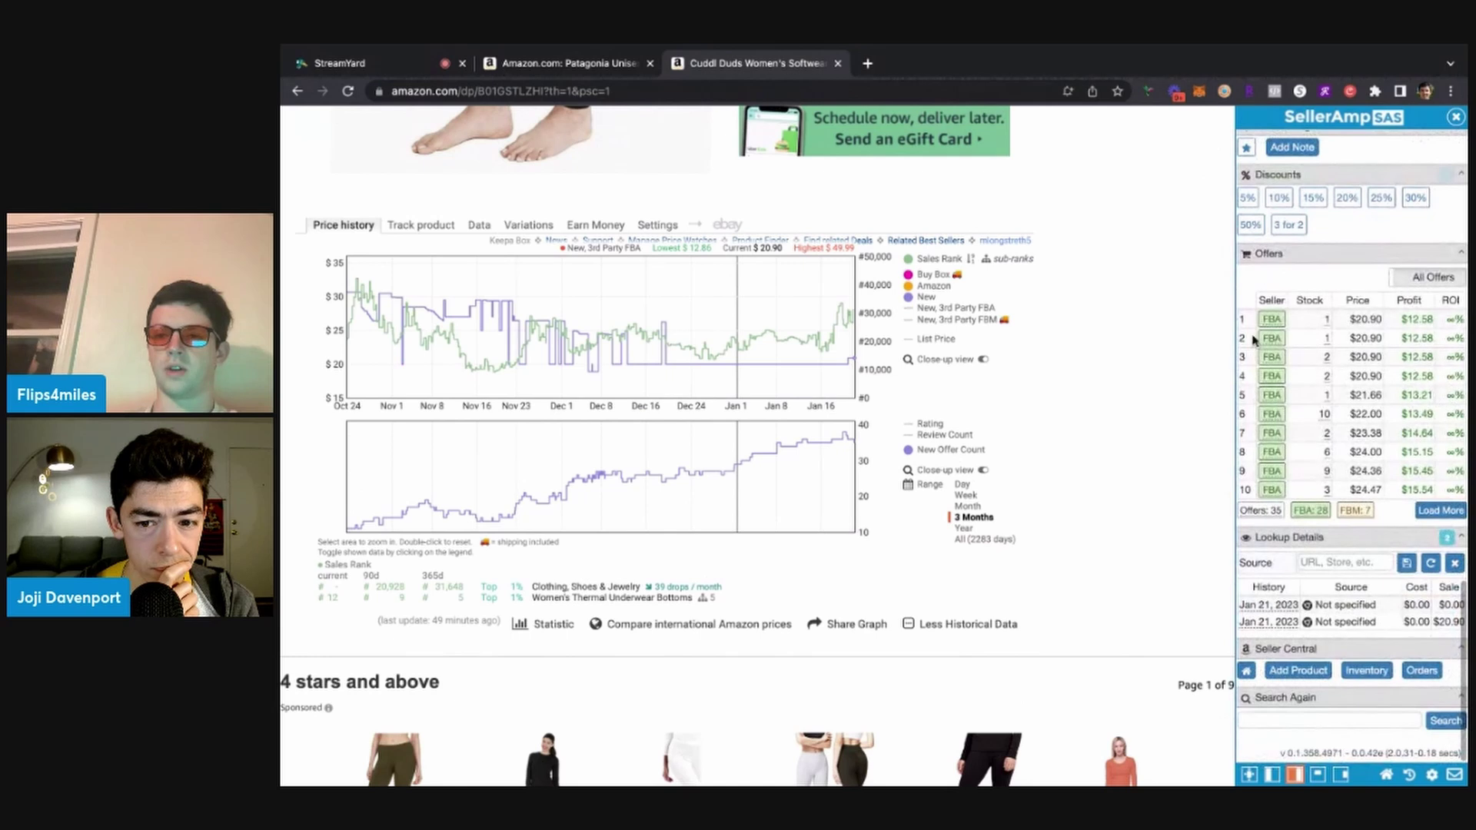
mouse_move(1268, 343)
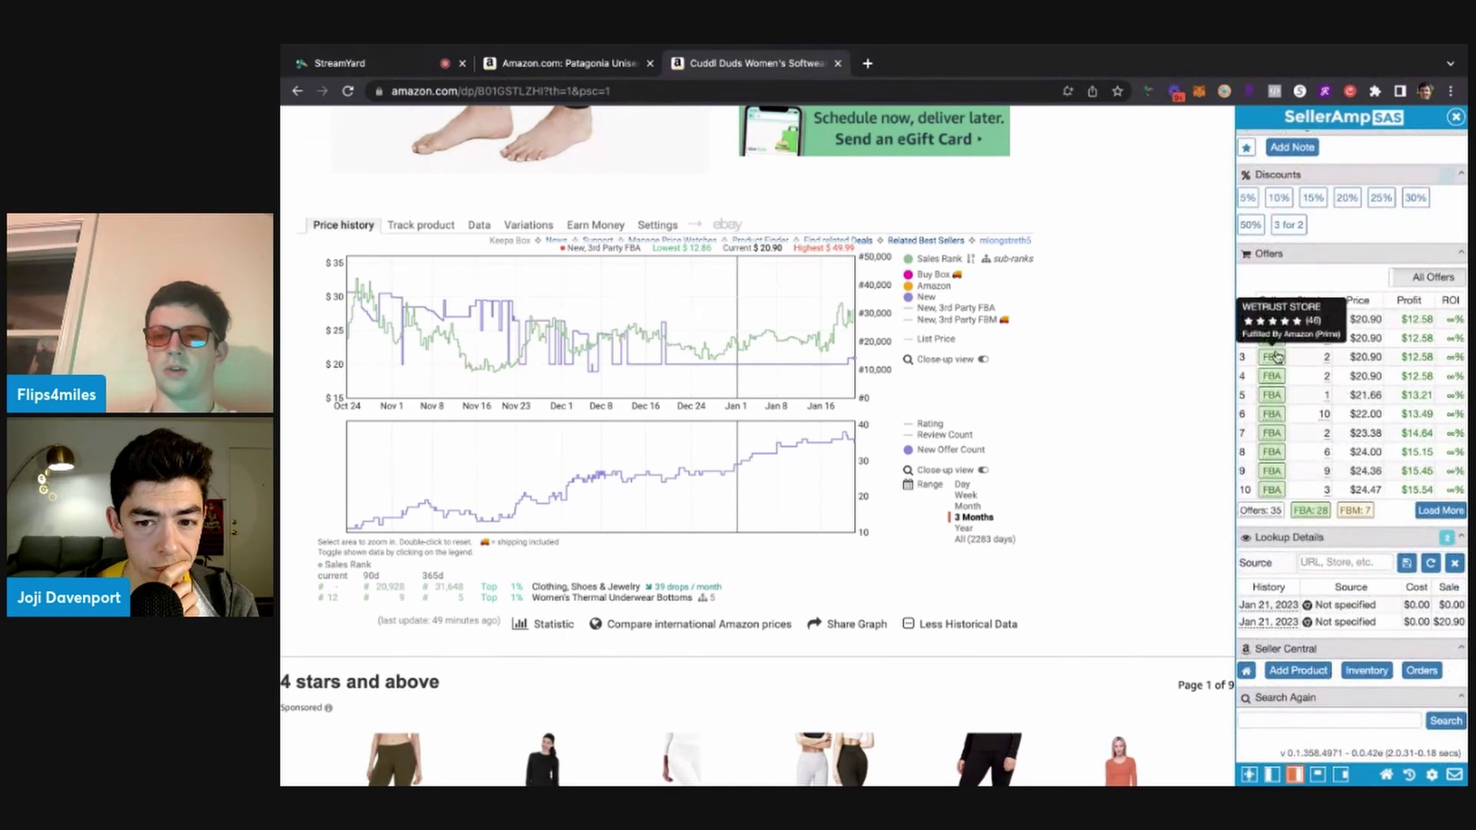
click(1276, 356)
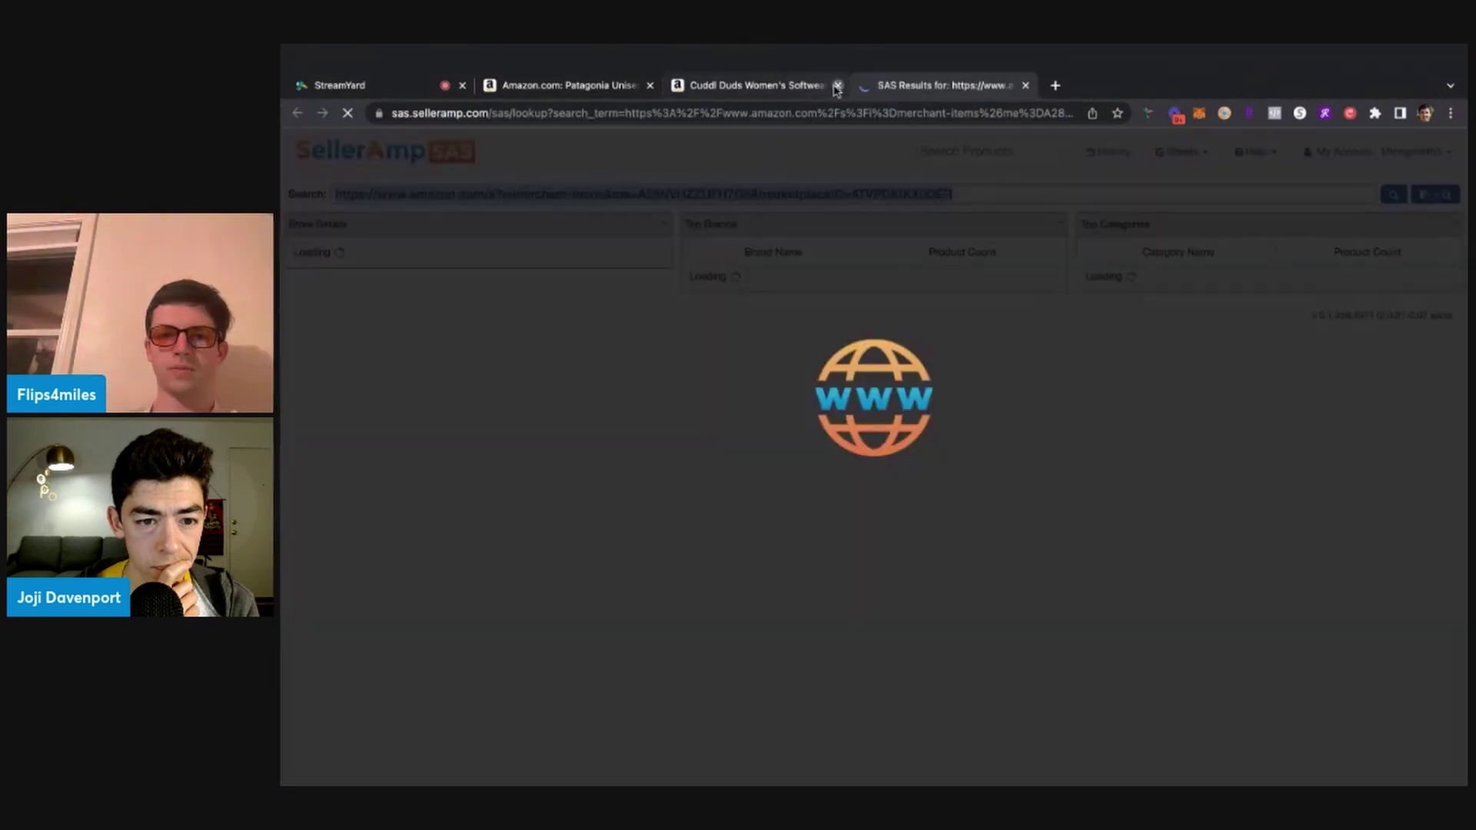
Close the leggings listing and web-search the Softwear legging title, reaching Belk's $8.50 clearance page
click(838, 86)
scroll(584, 346, down, 1)
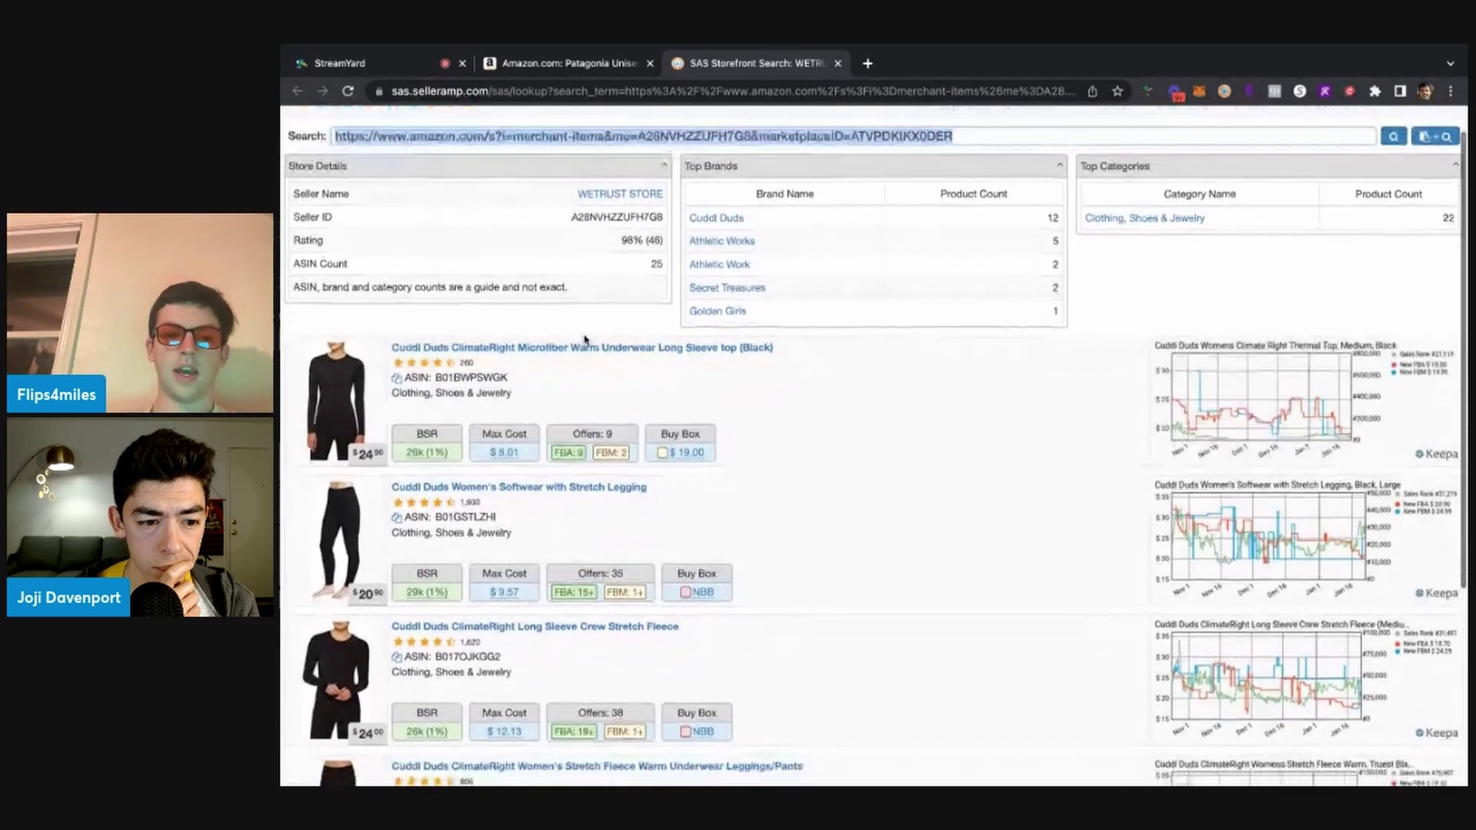
scroll(527, 495, down, 2)
scroll(527, 494, down, 1)
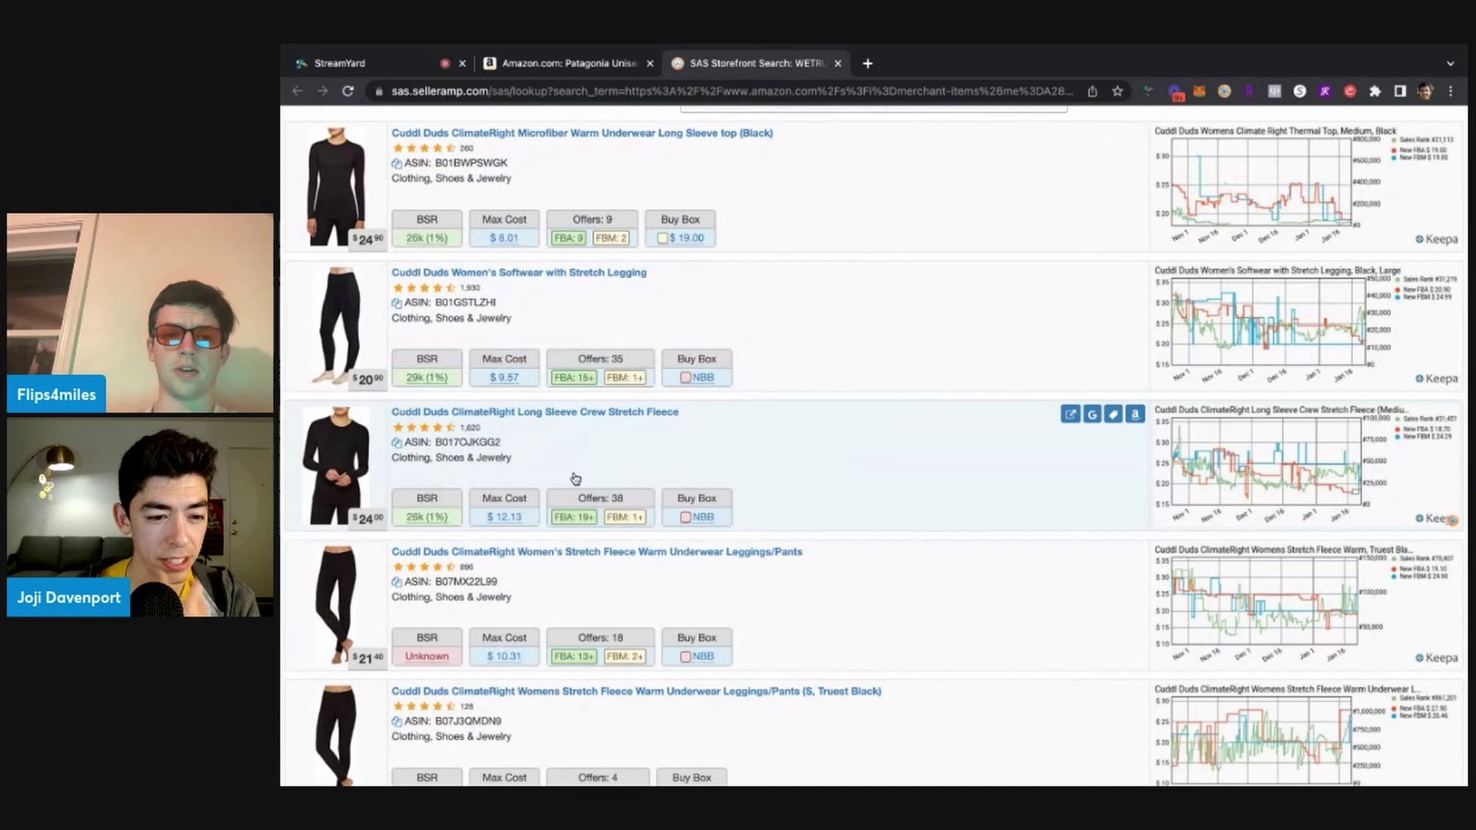
click(1092, 276)
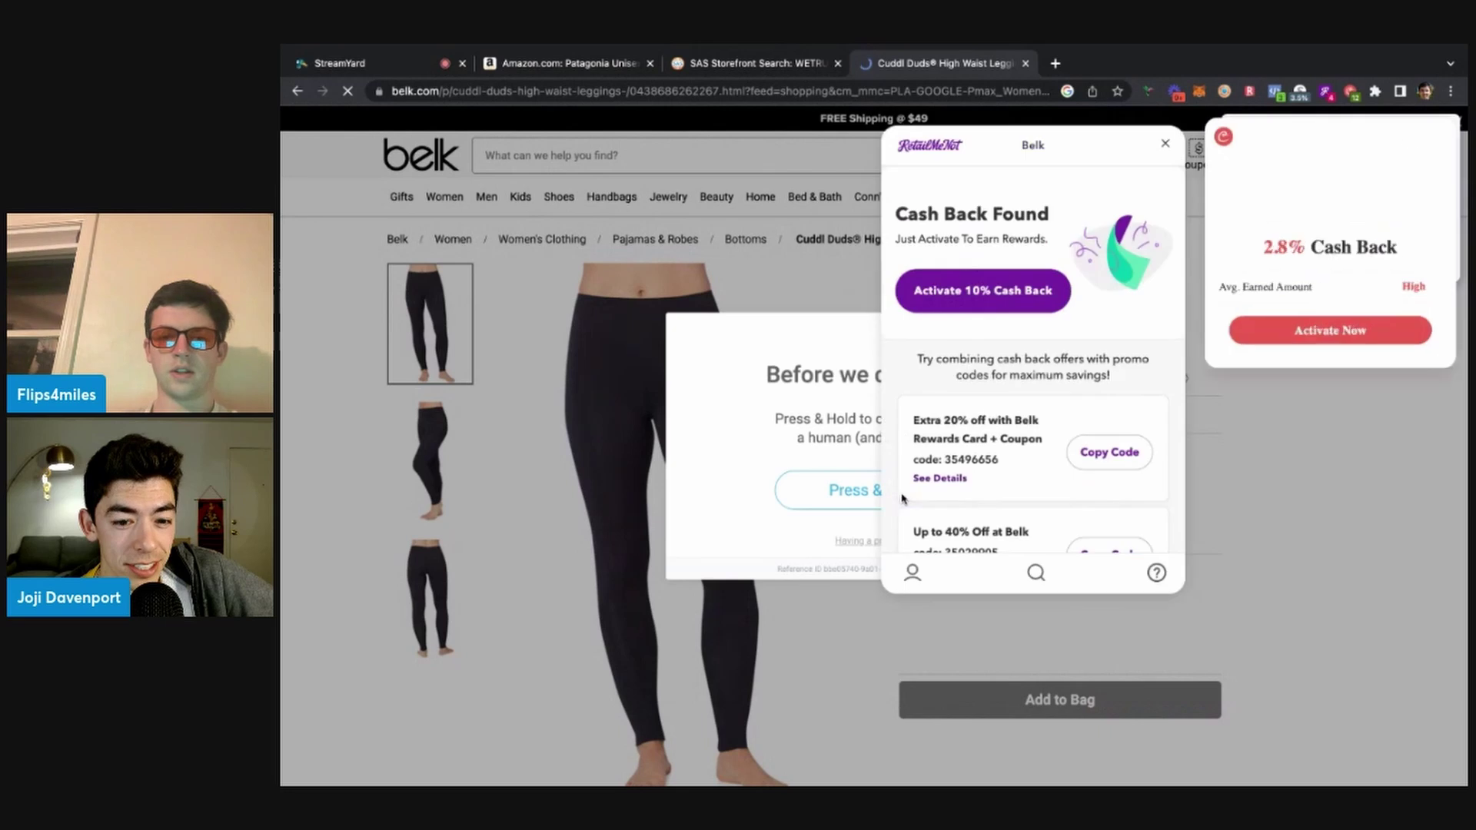
Pass Belk's press-and-hold human check, close the cash-back popup, then return to SellerAmp's storefront results
drag(849, 500, 848, 501)
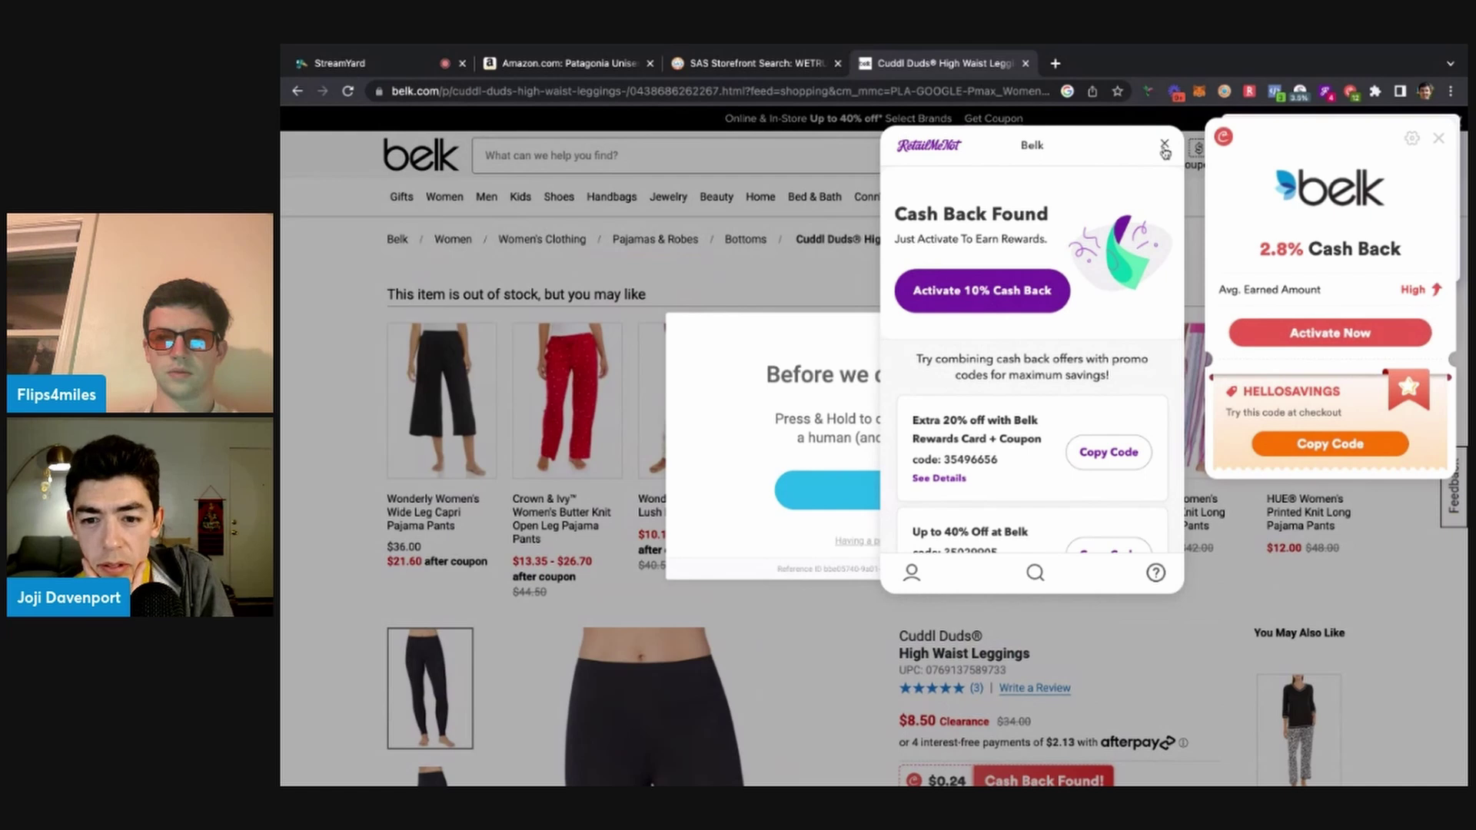
click(1164, 147)
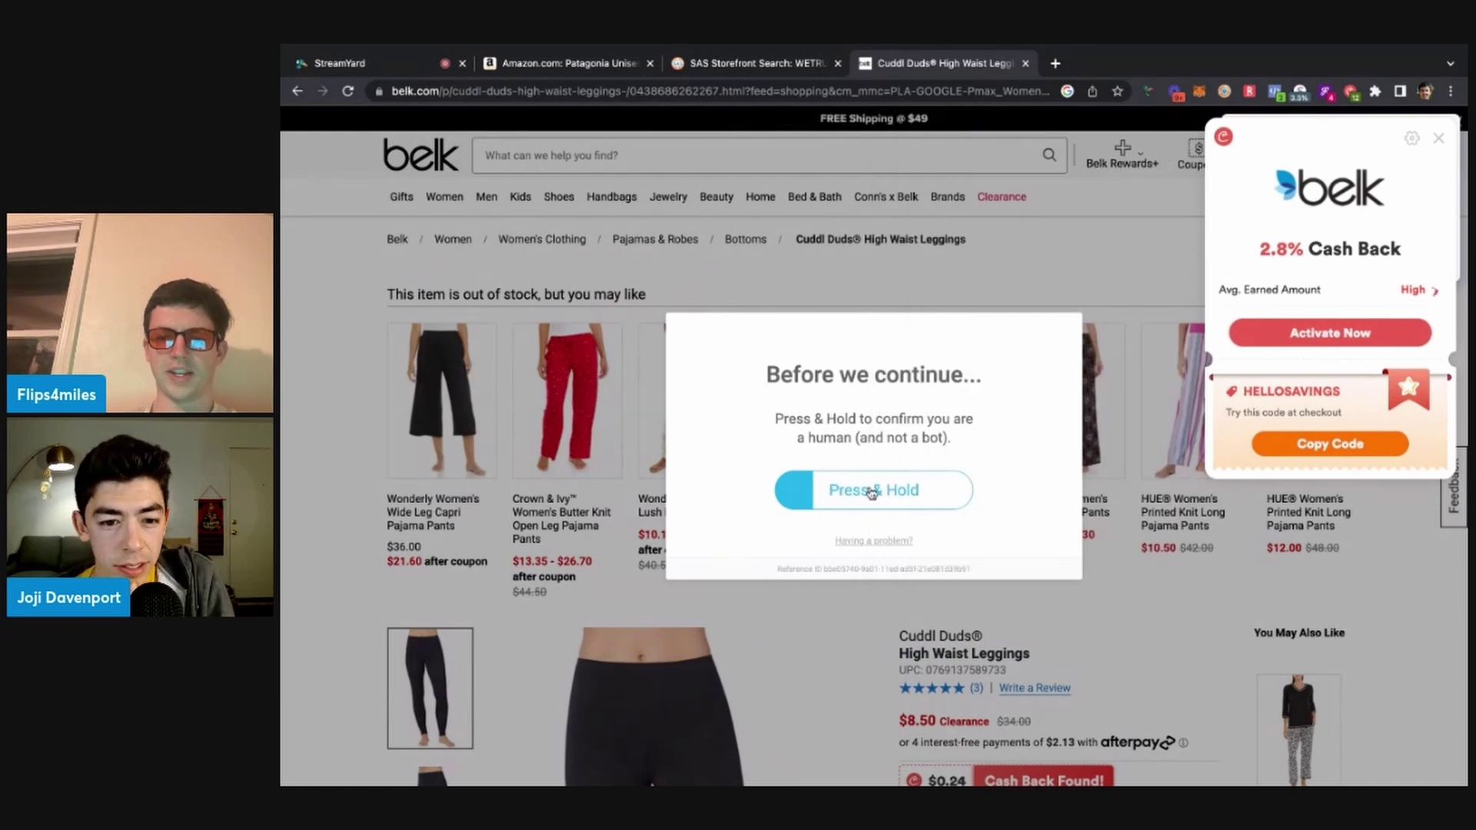
drag(870, 493, 871, 492)
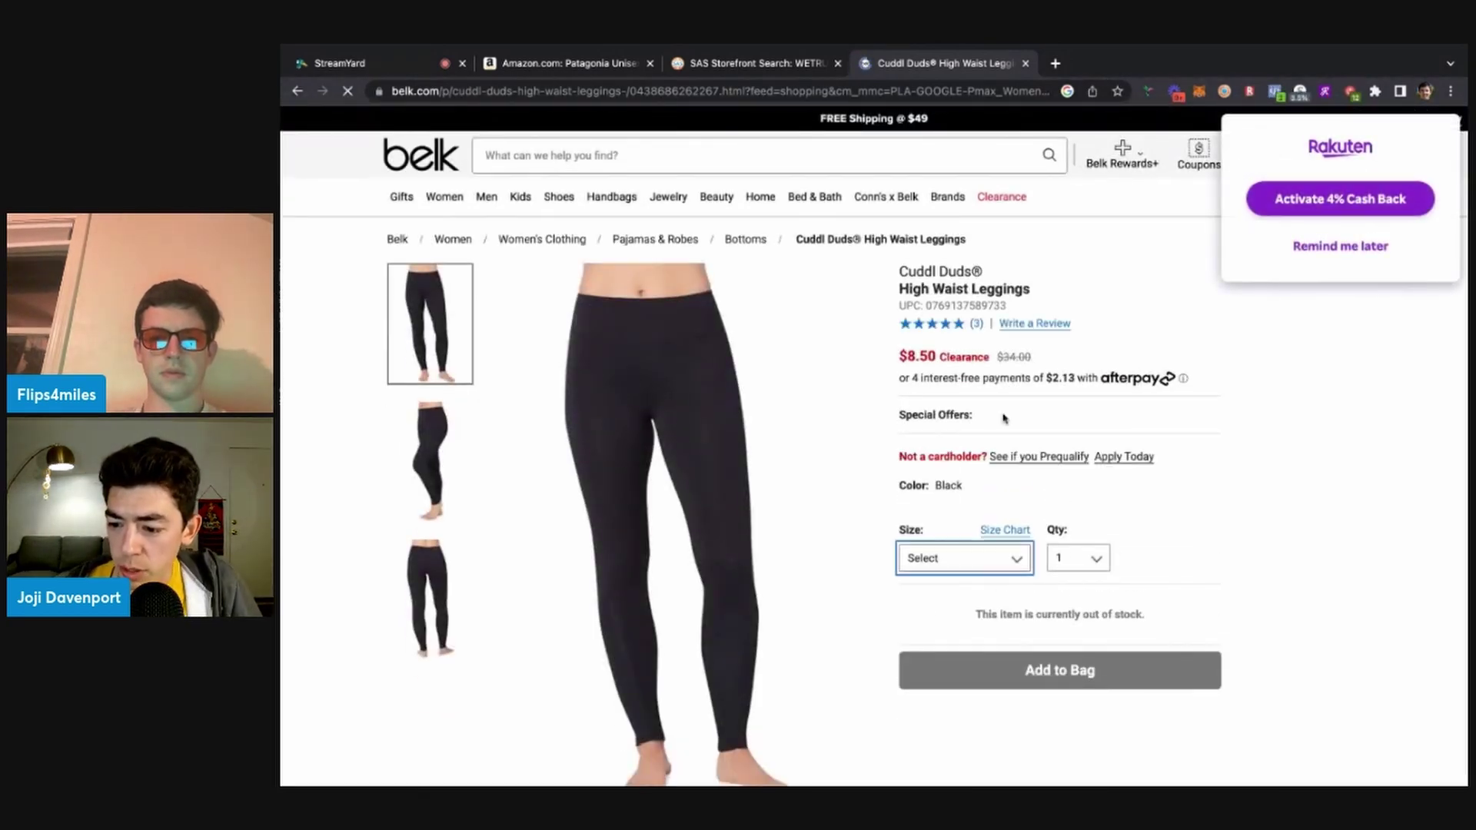
click(757, 63)
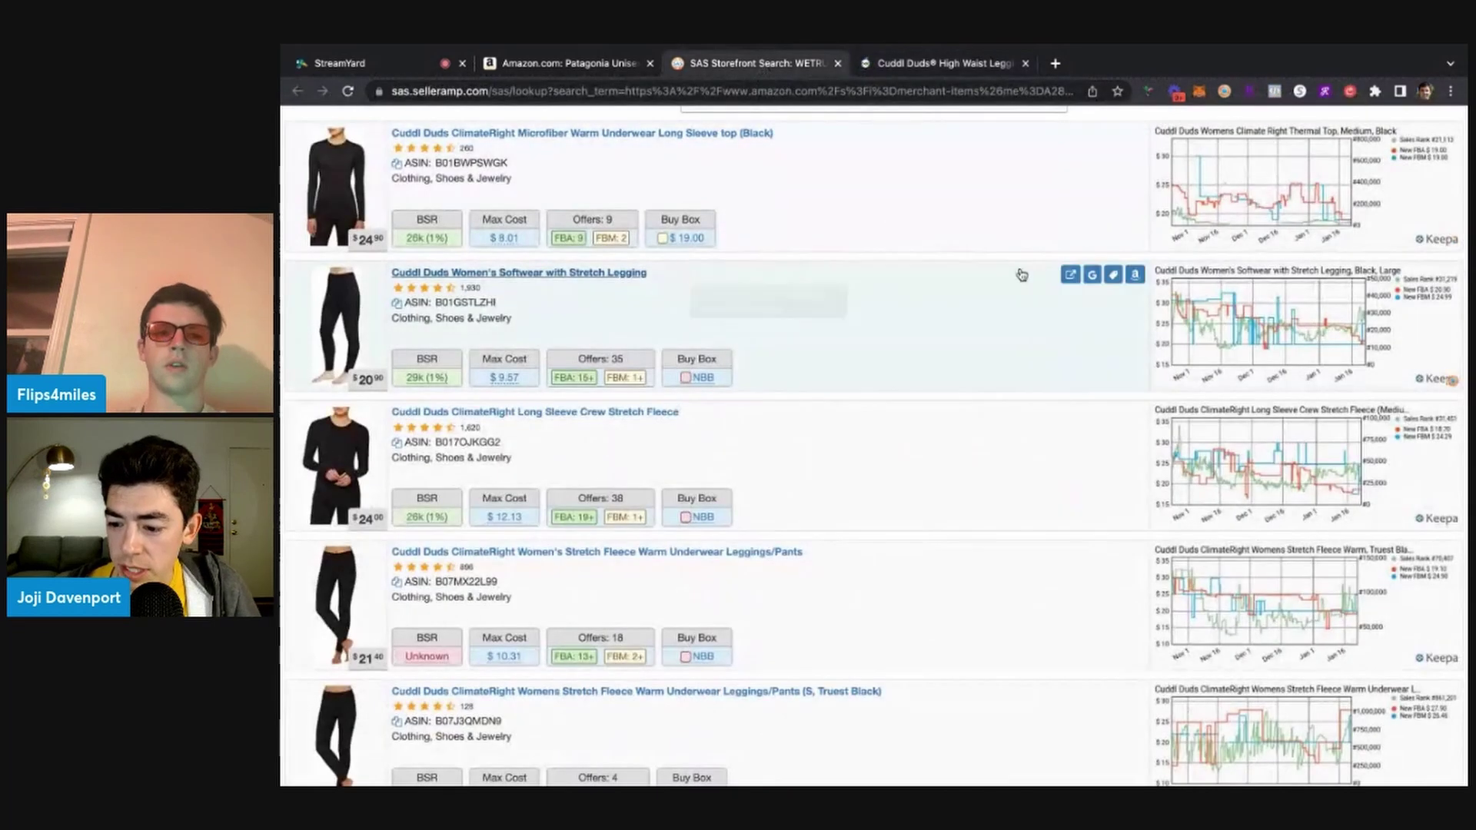
Open the Softwear legging's Amazon page and compare it with Belk's High Waist Leggings, dismissing Rakuten's popup
click(1134, 274)
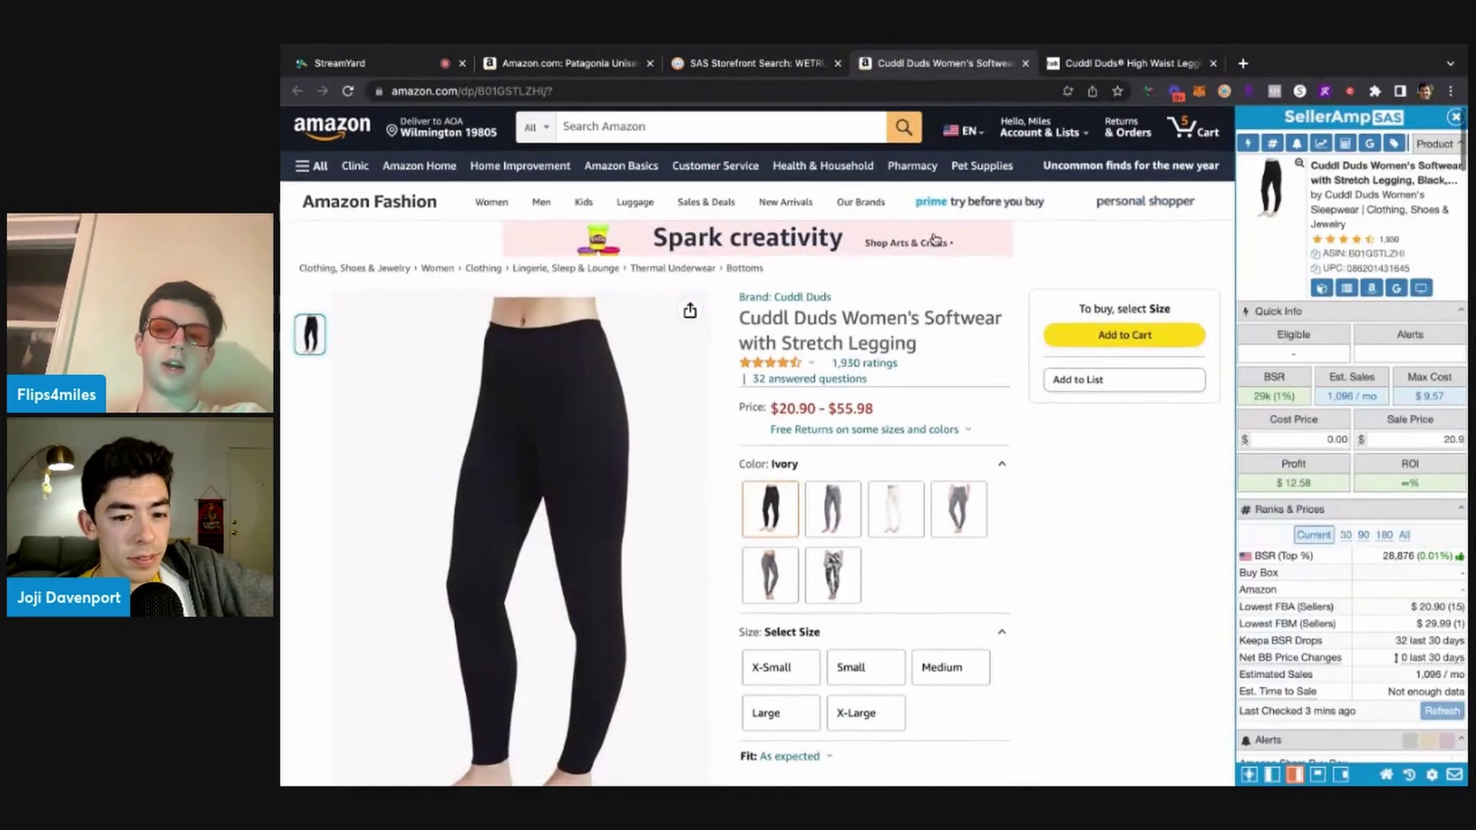
click(1076, 66)
click(1308, 253)
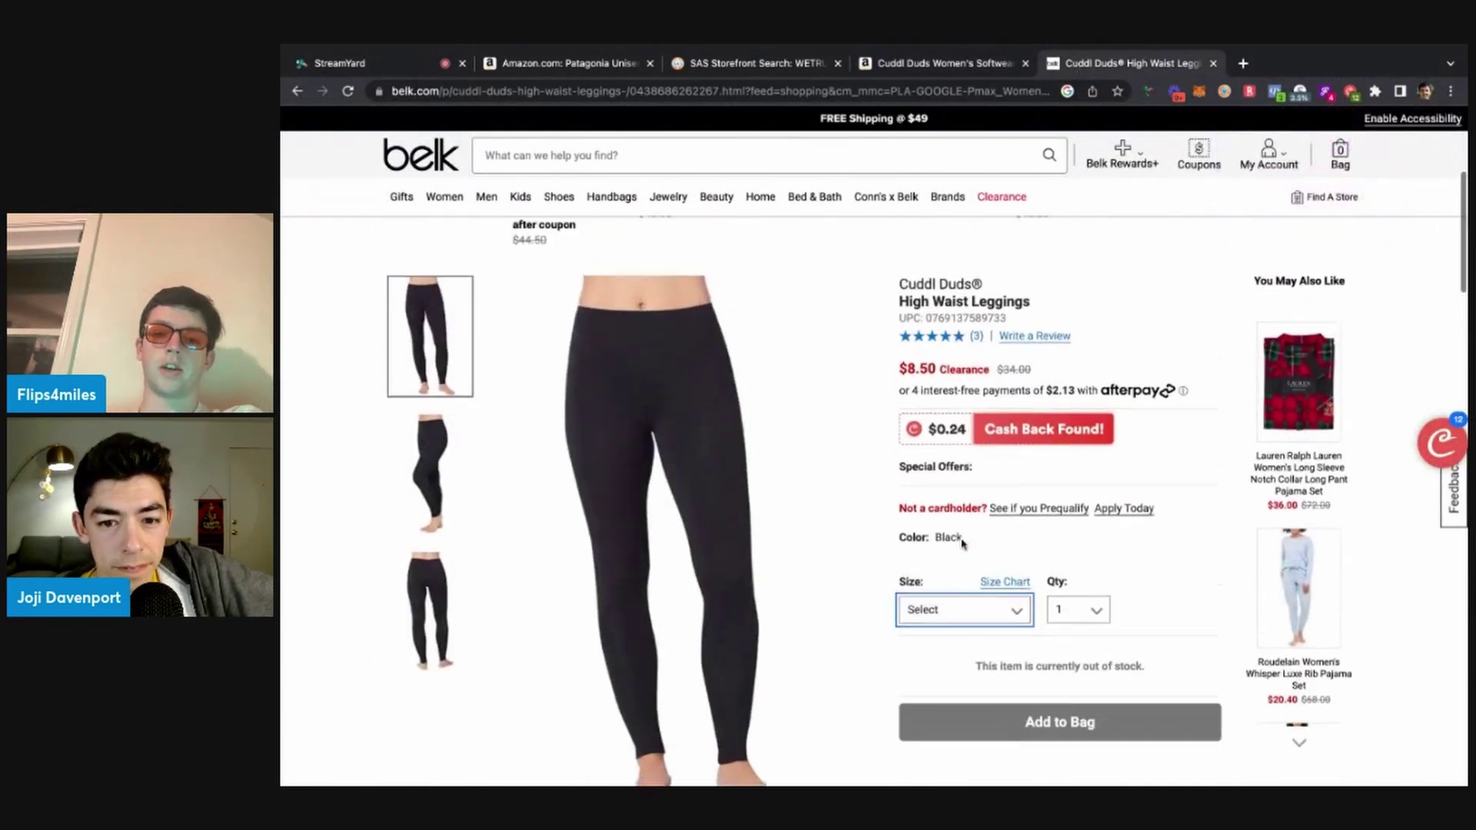
mouse_move(1044, 517)
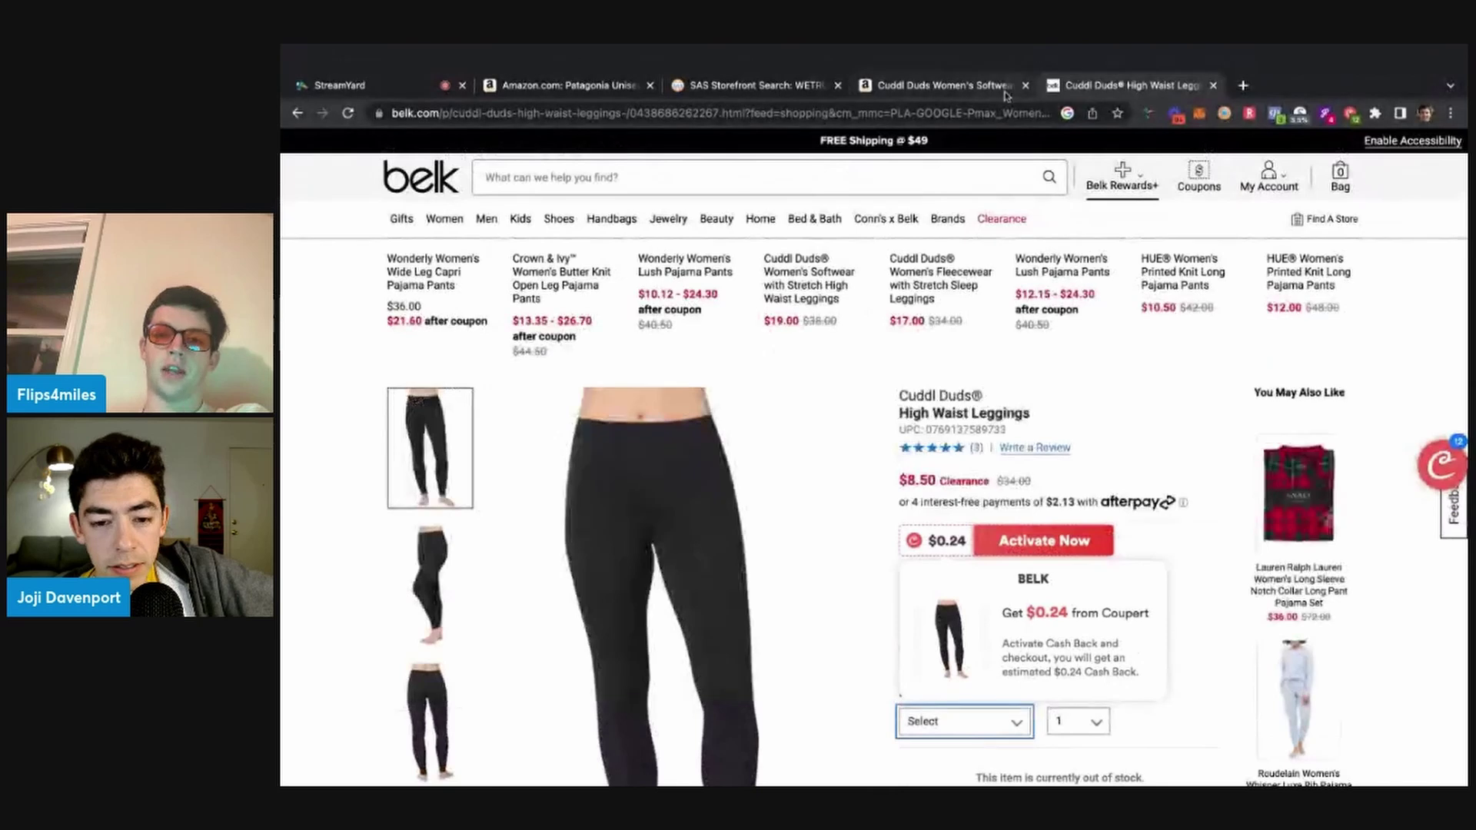
click(942, 84)
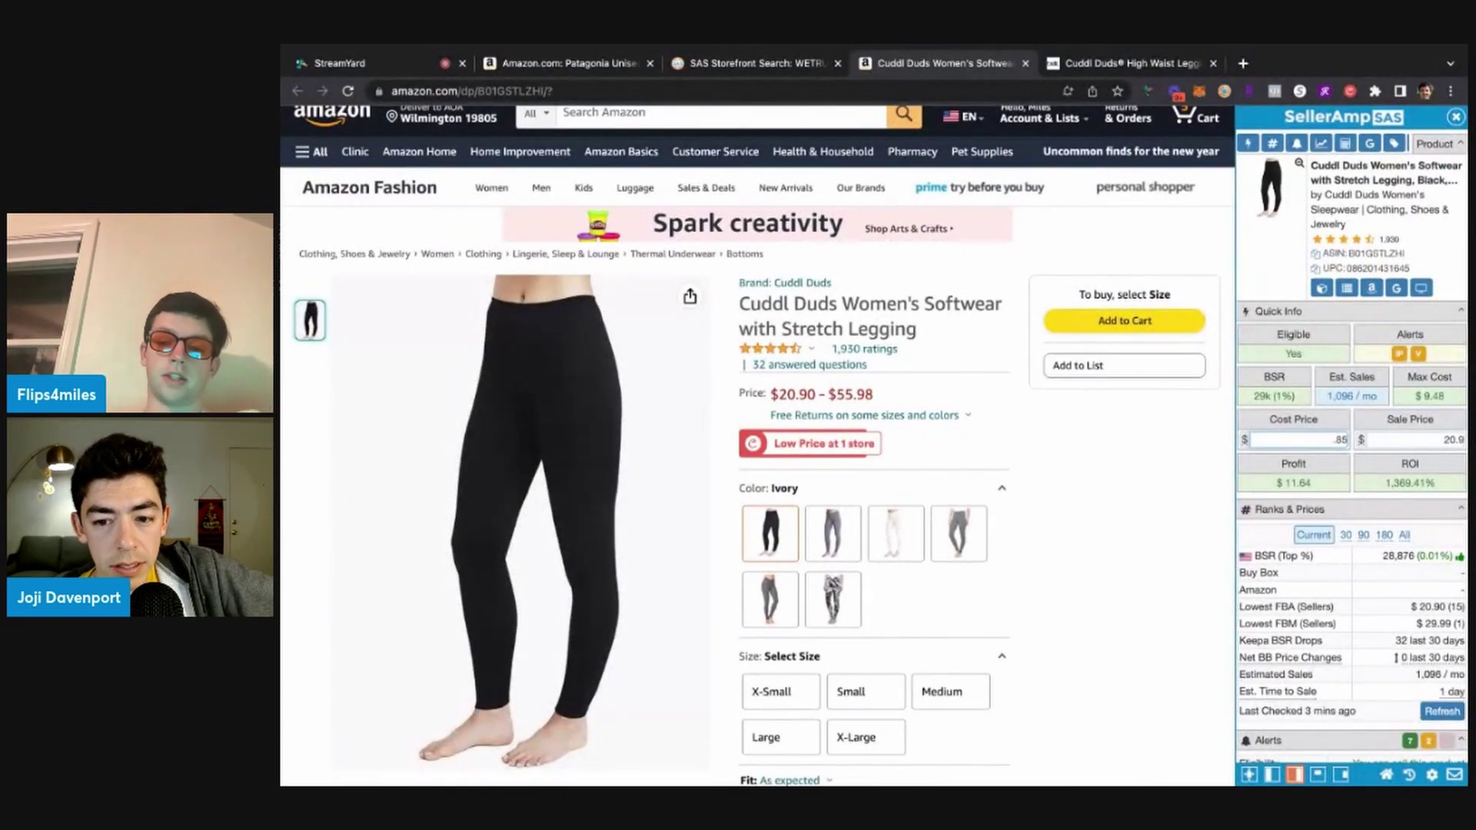
Recheck the Belk leggings against the Amazon listing, then return to the SAS storefront results
click(1164, 64)
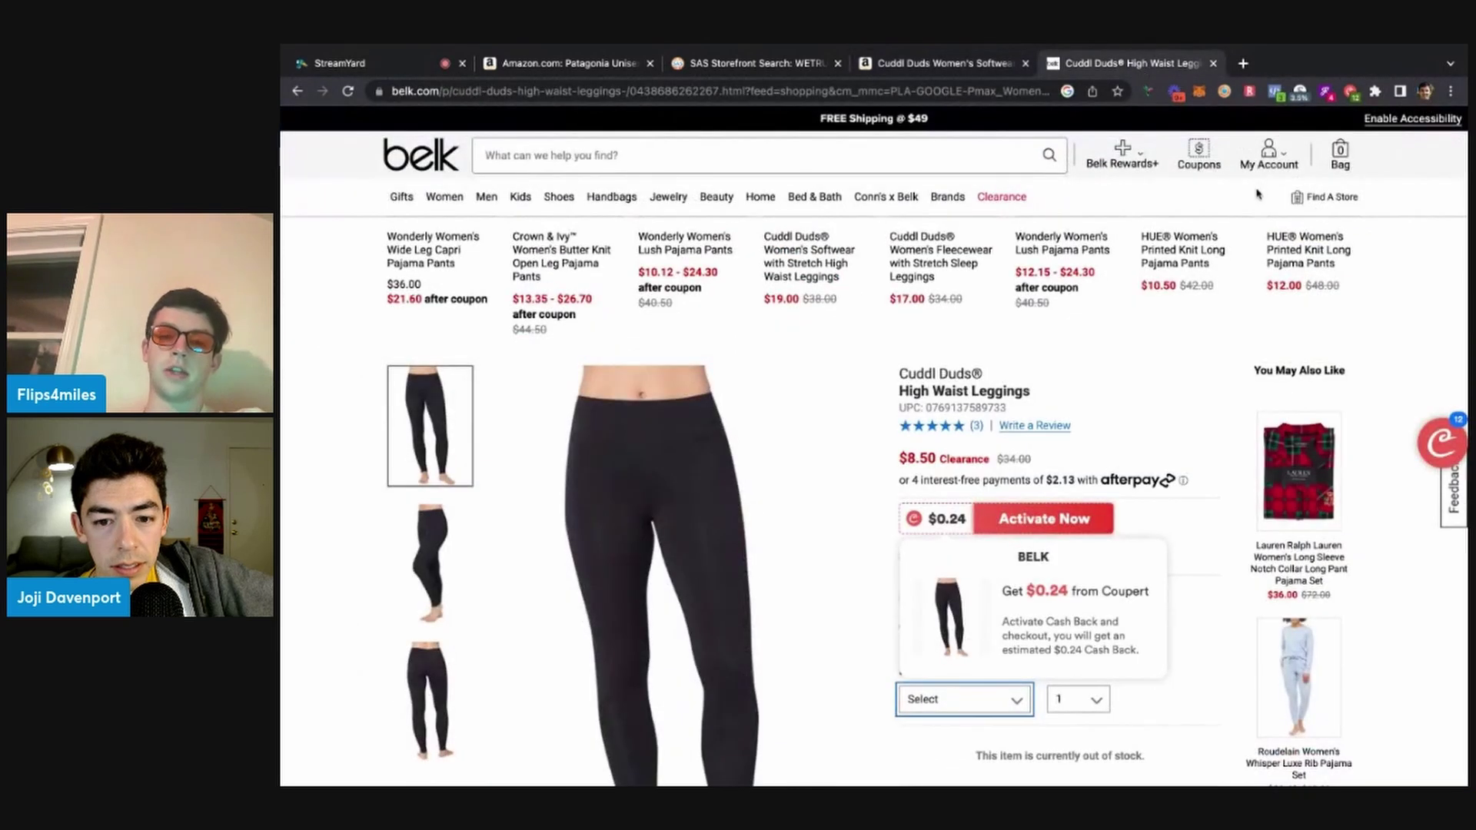
scroll(1261, 192, up, 3)
scroll(972, 376, down, 7)
scroll(972, 374, up, 7)
scroll(972, 374, up, 1)
click(941, 63)
click(757, 63)
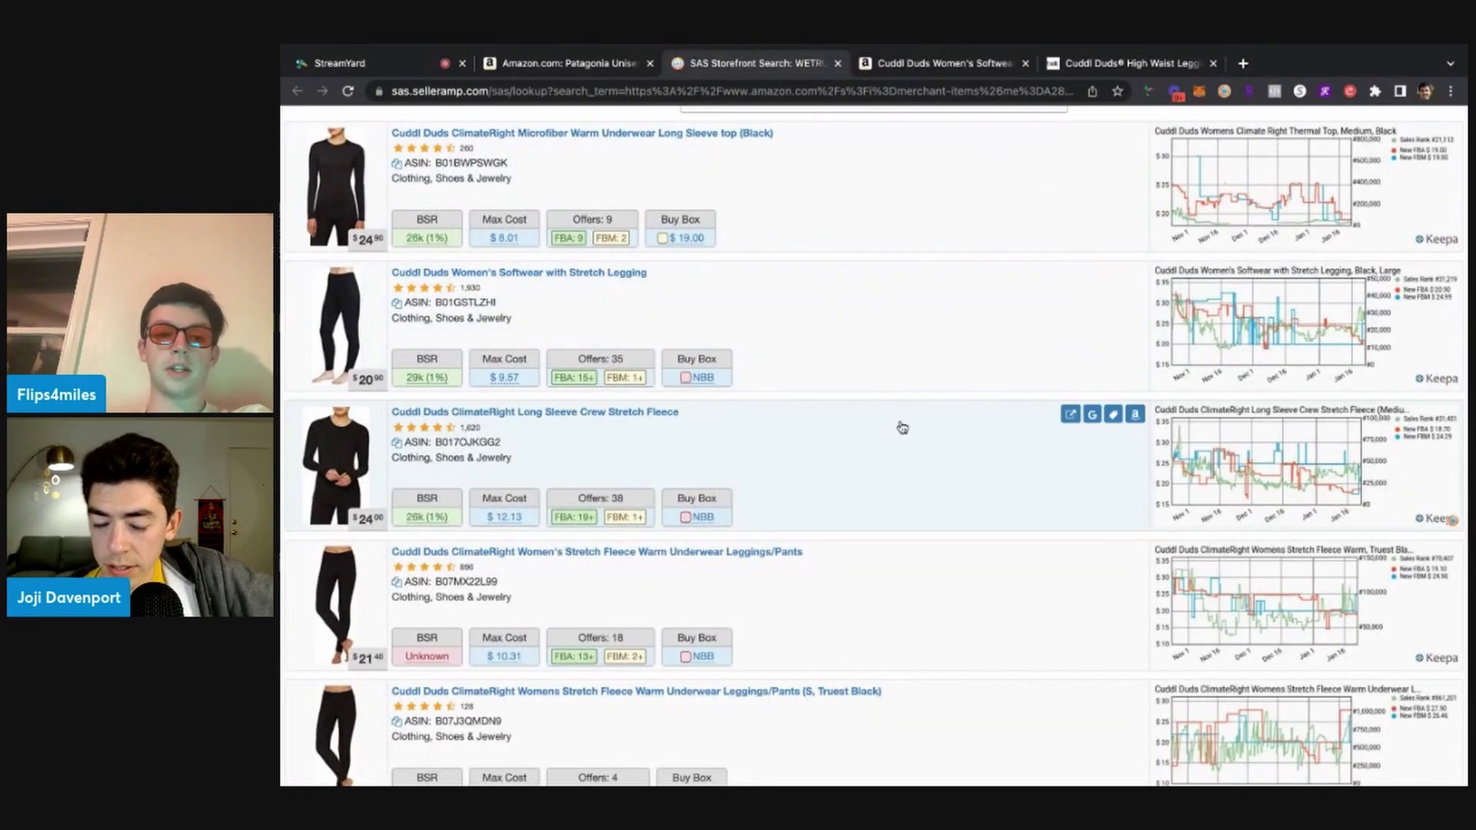
Open the ClimateRight Long Sleeve Crew Stretch Fleece on Amazon and close both leggings tabs
click(1135, 415)
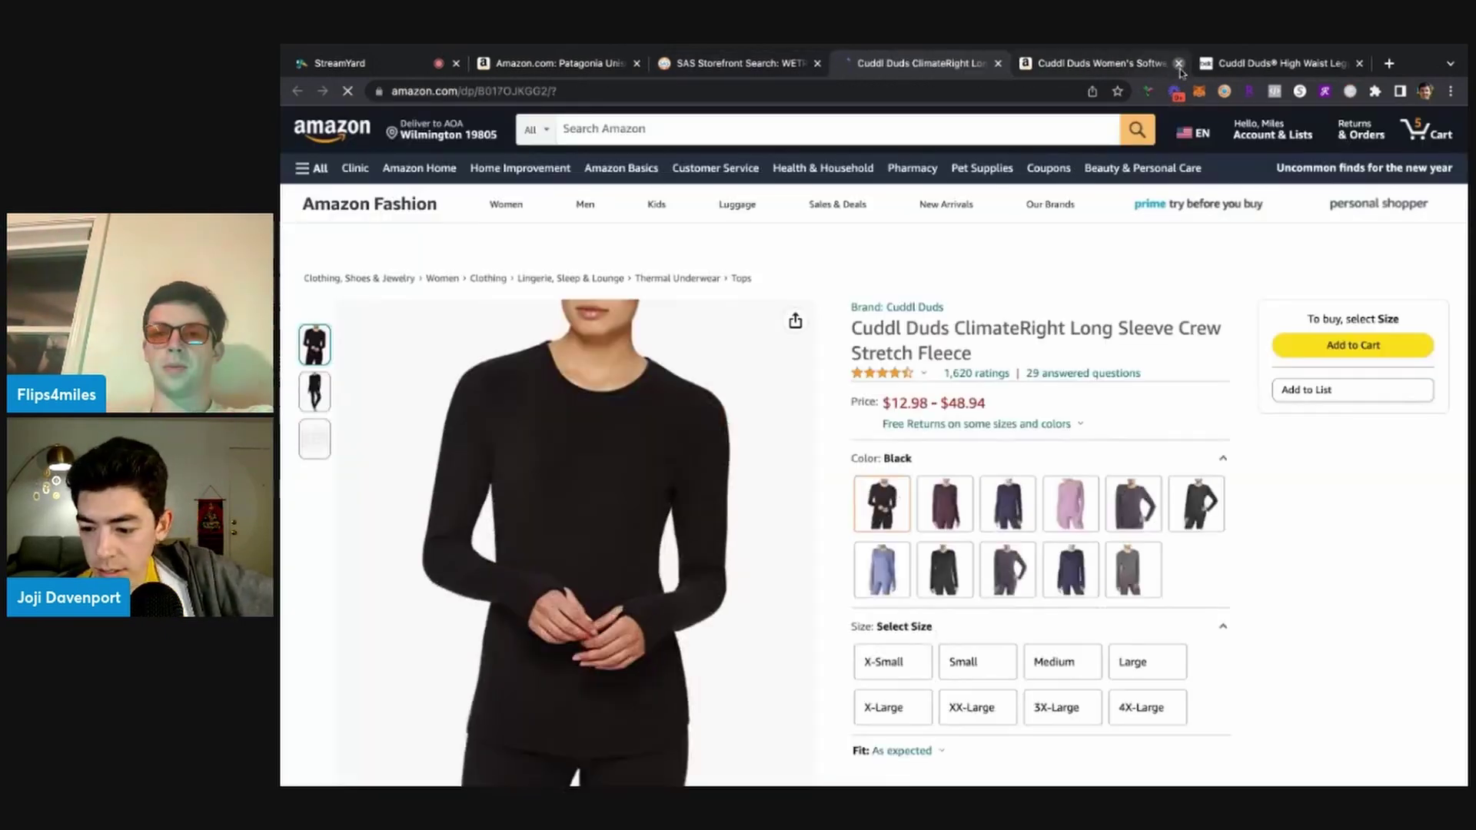
click(1178, 64)
click(1179, 63)
Toggle Keepa between the fleece's Variations list and Price history, ending on Variations
scroll(1013, 299, down, 12)
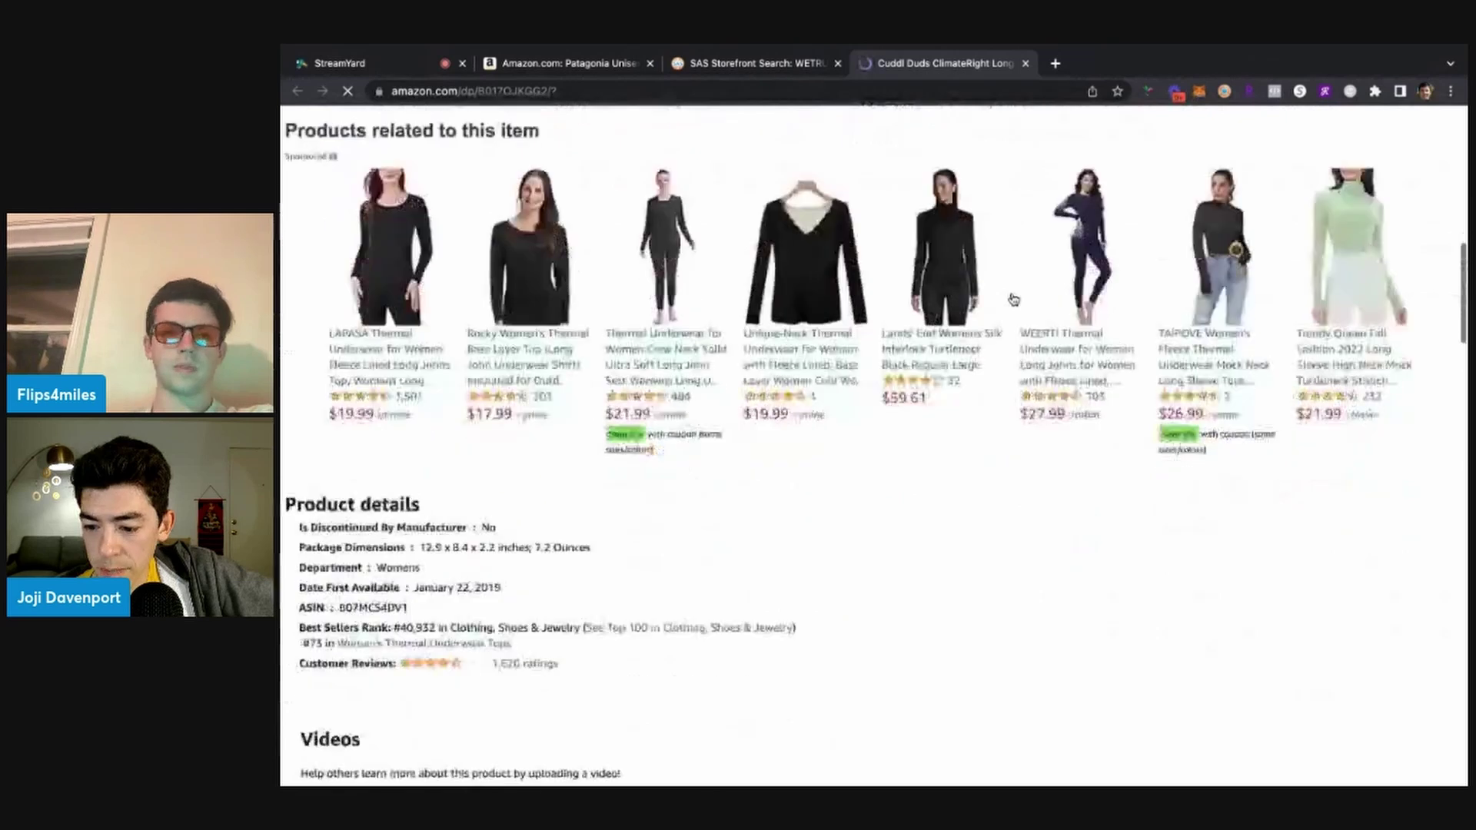
scroll(532, 134, down, 3)
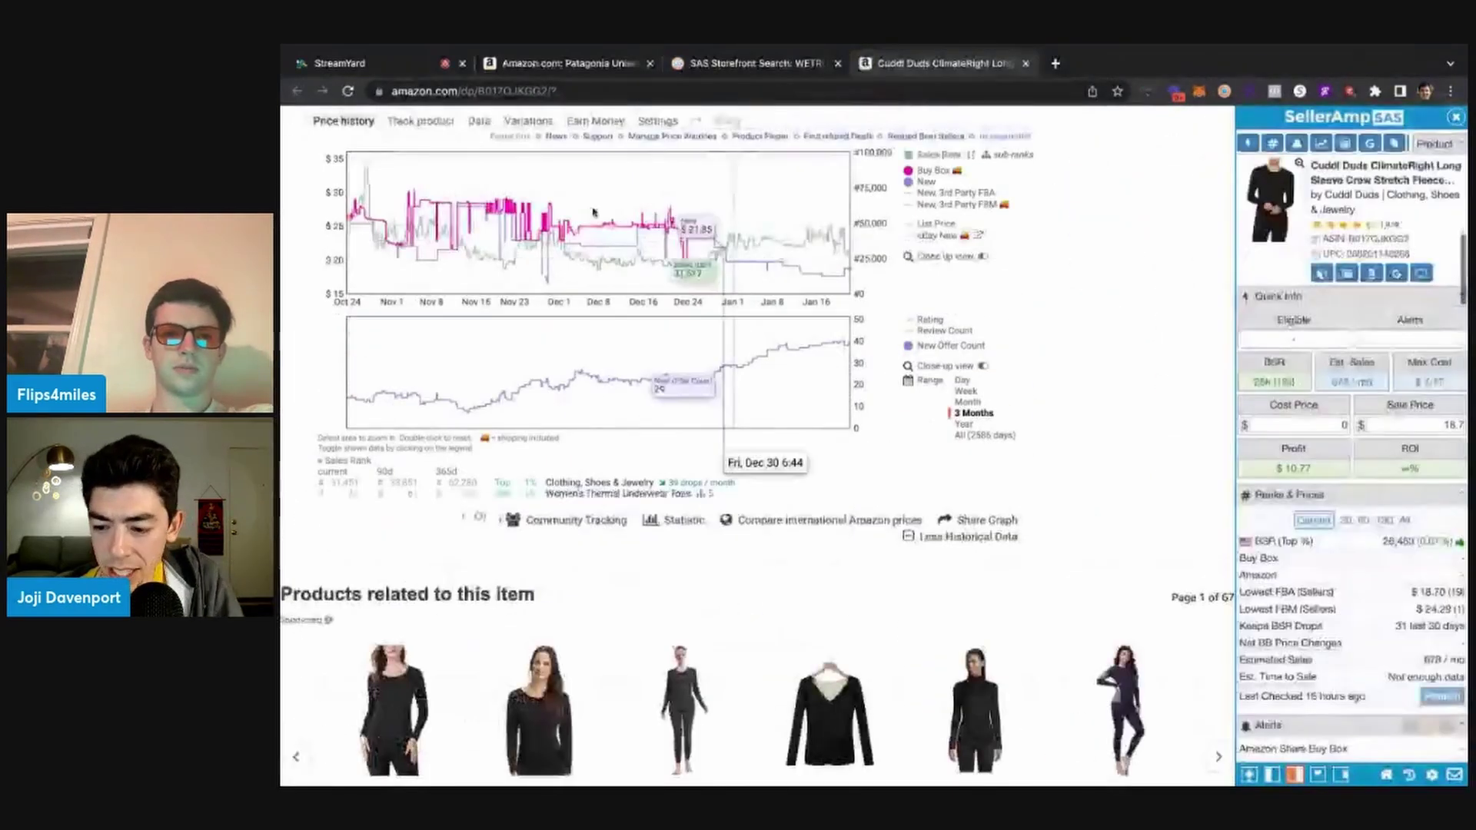
click(531, 132)
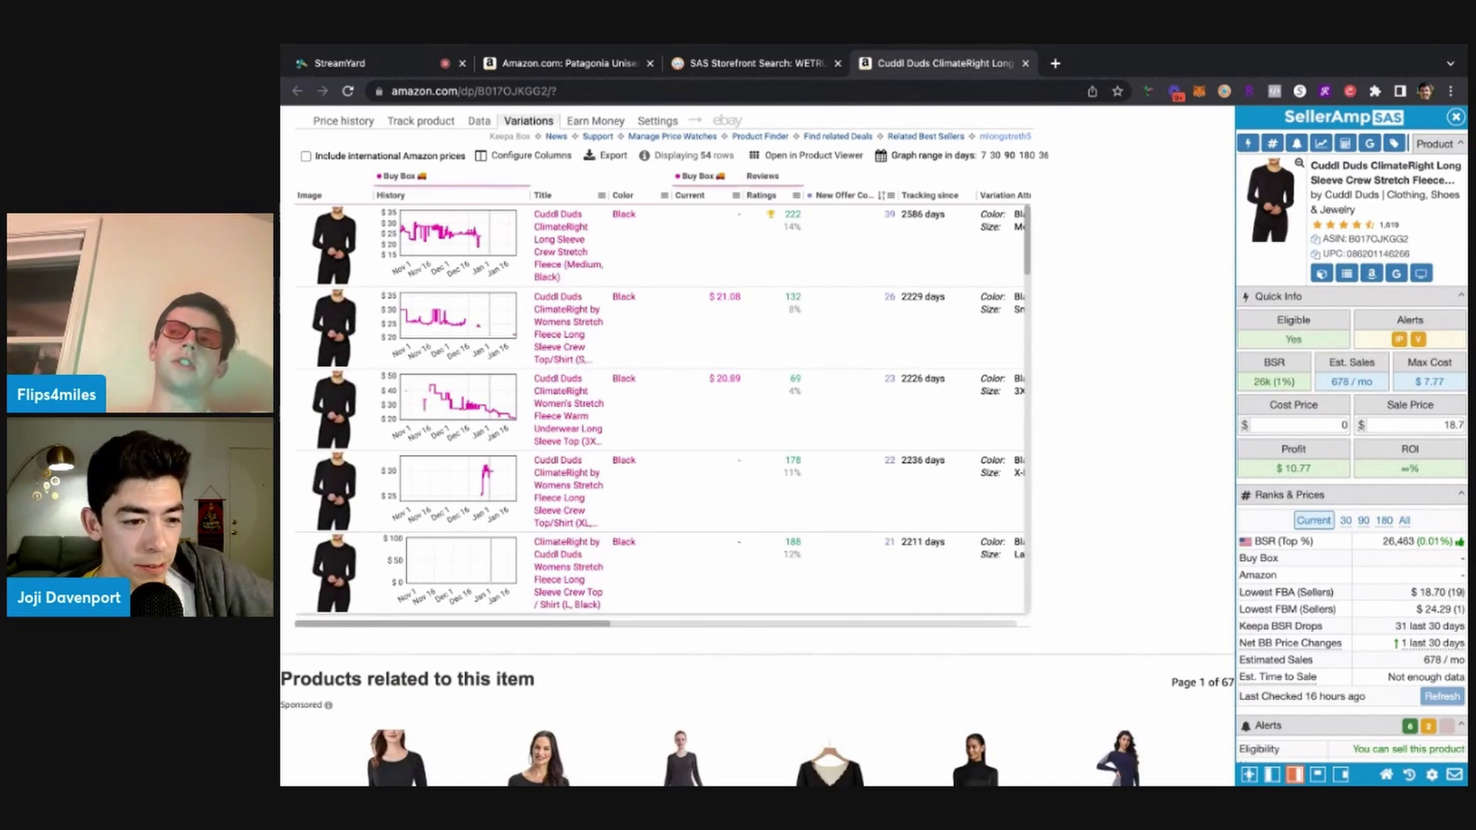
click(343, 121)
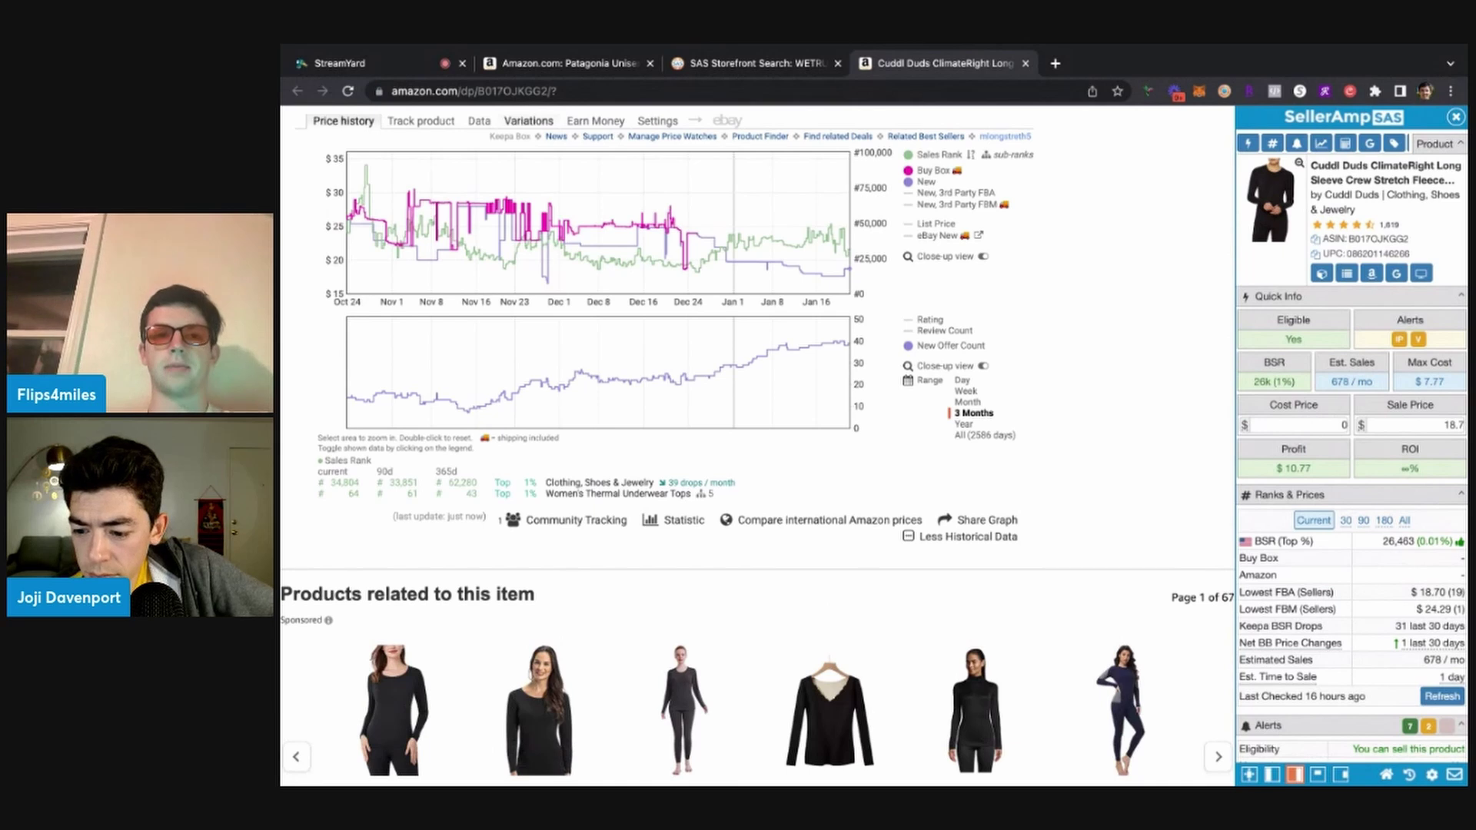
click(529, 121)
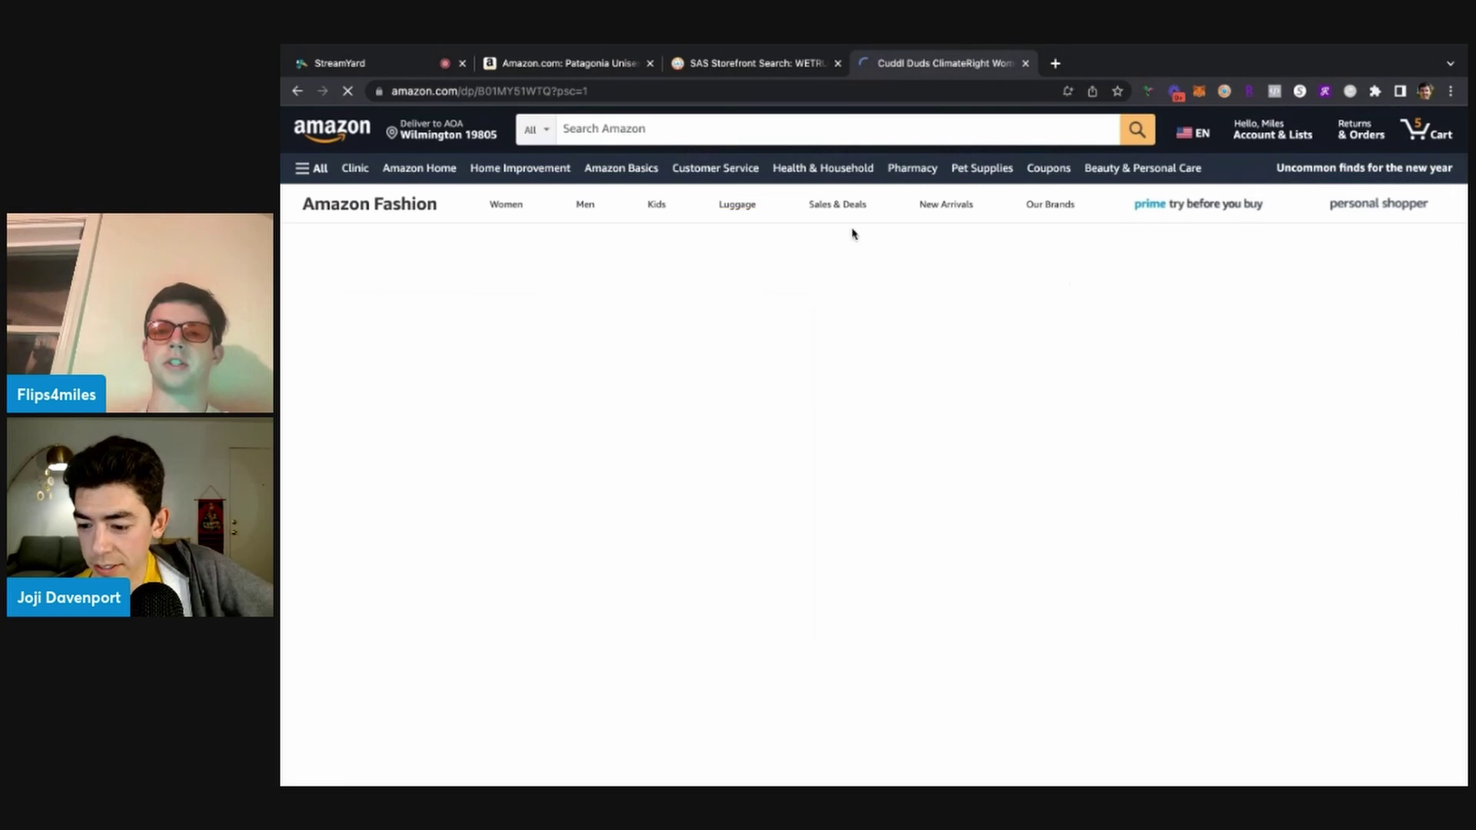
Review a year of Keepa history for the fleece, then web-search it to find Belk's $17.00 Fleecewear top
scroll(1153, 411, down, 1)
scroll(1155, 411, down, 3)
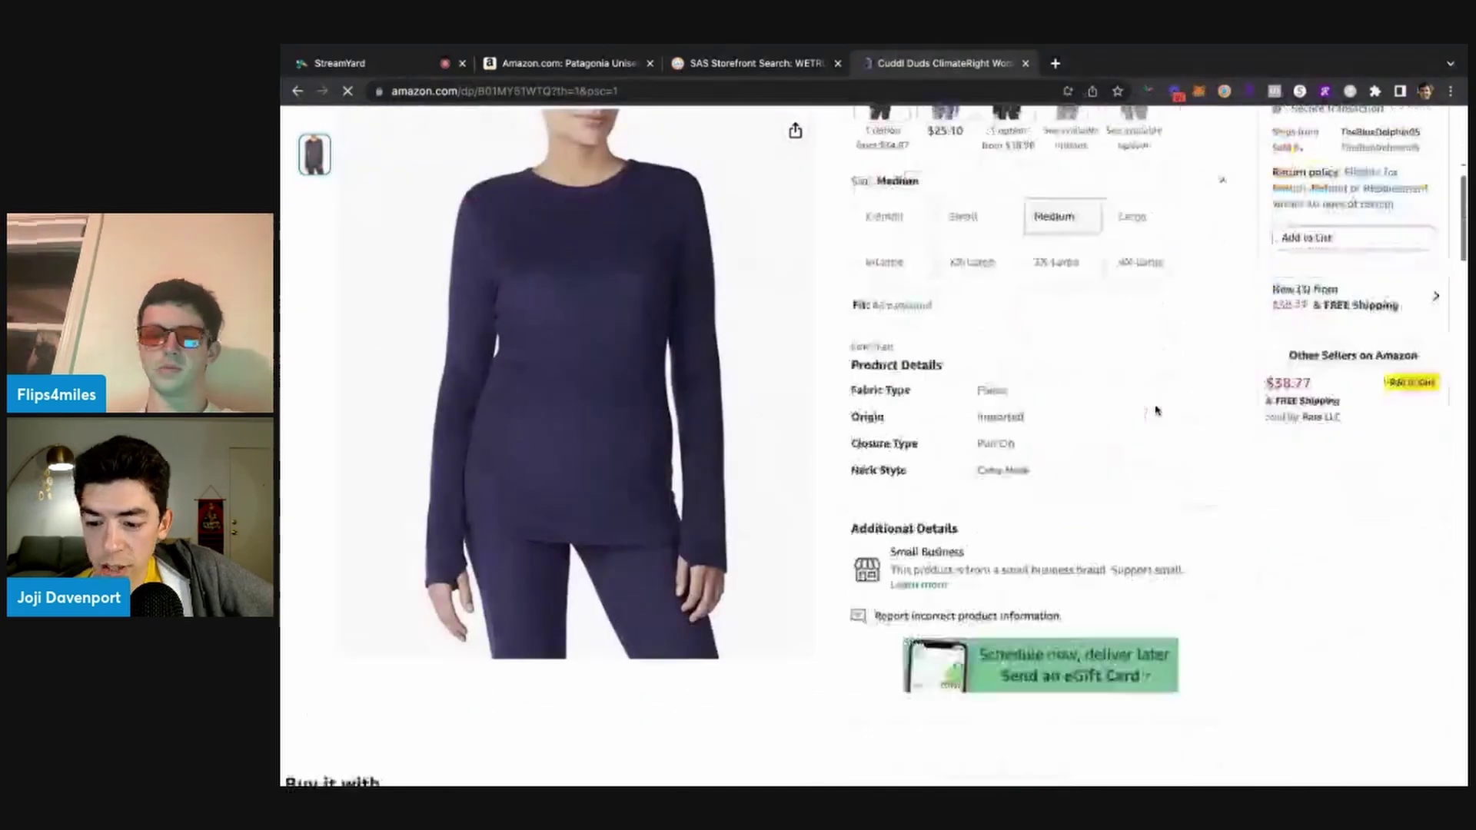
scroll(1155, 410, down, 6)
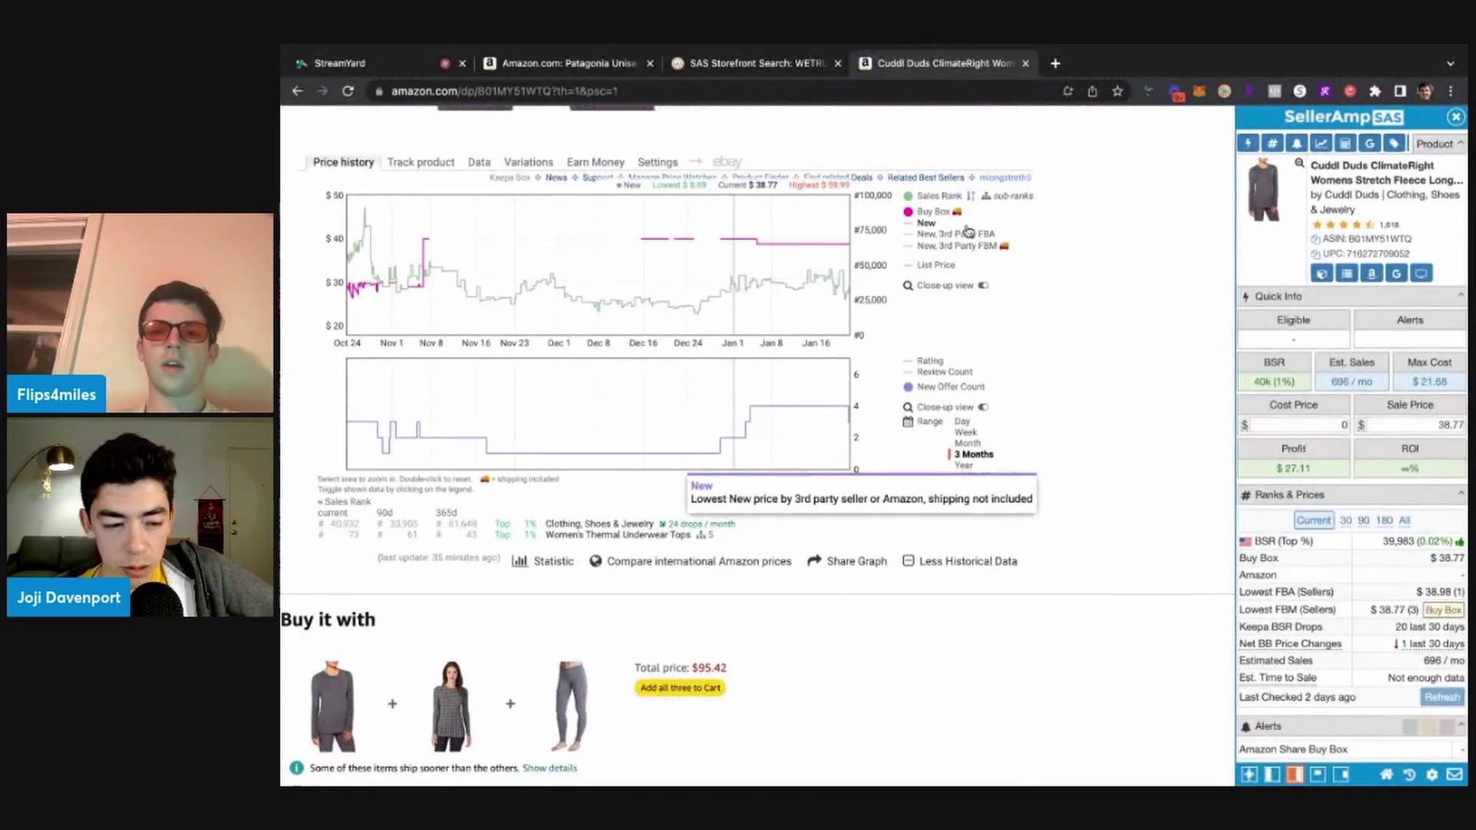
click(963, 466)
click(990, 455)
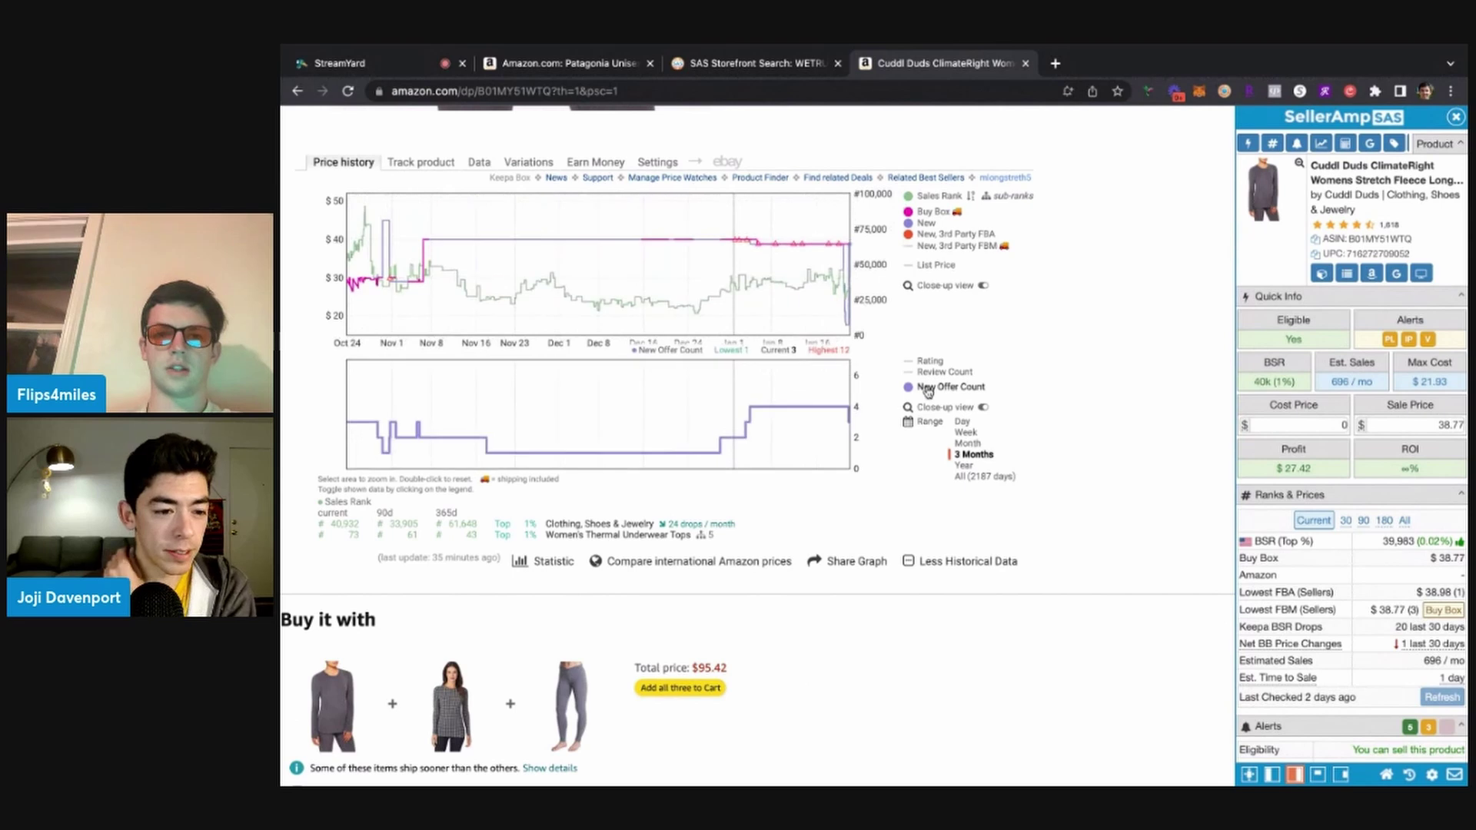
scroll(819, 319, up, 10)
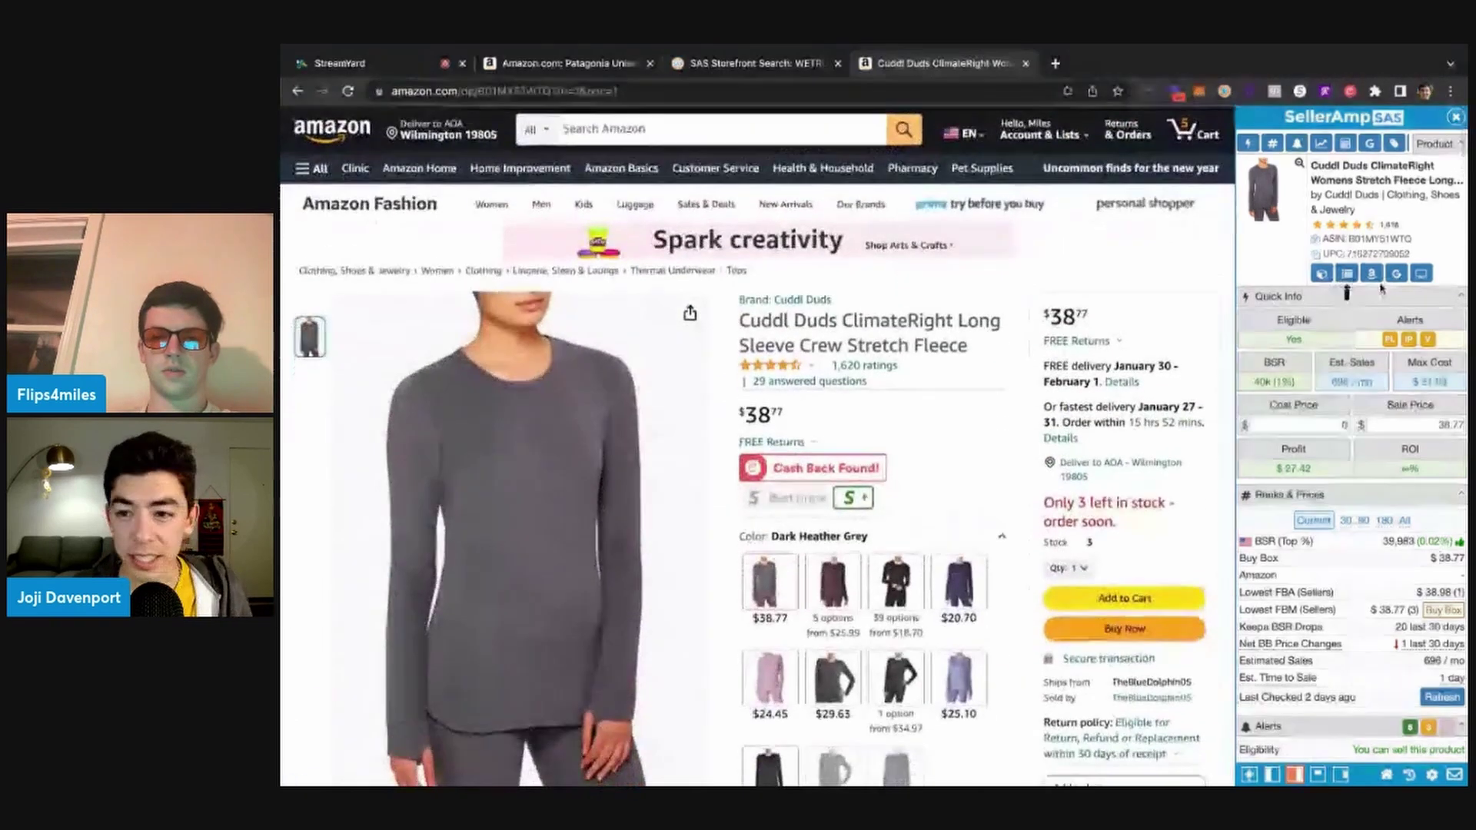
click(1395, 277)
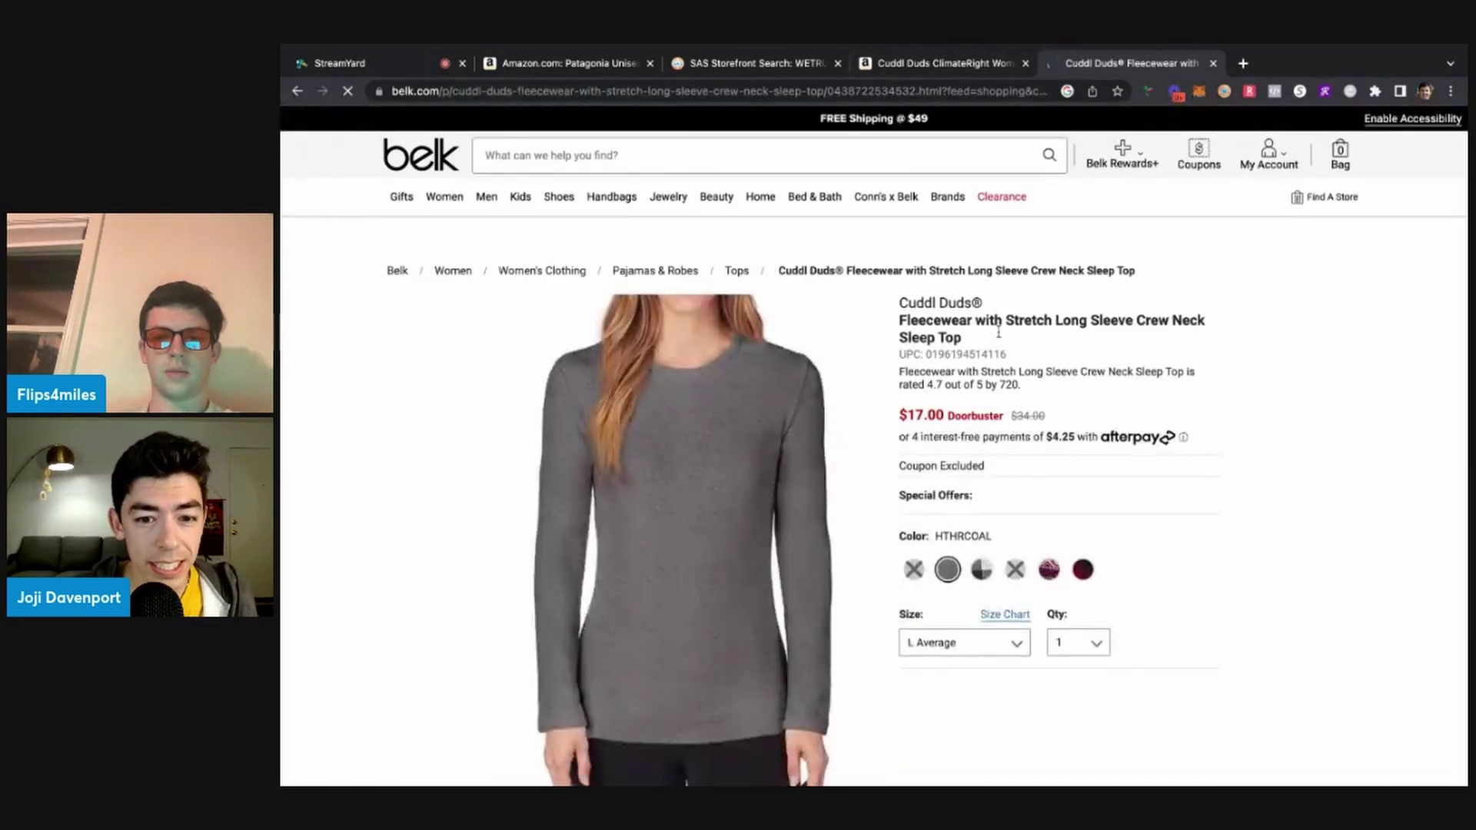
Select size M Average for the Belk Fleecewear Long Sleeve Crew Neck Sleep Top
key(ctrl+shift+Tab)
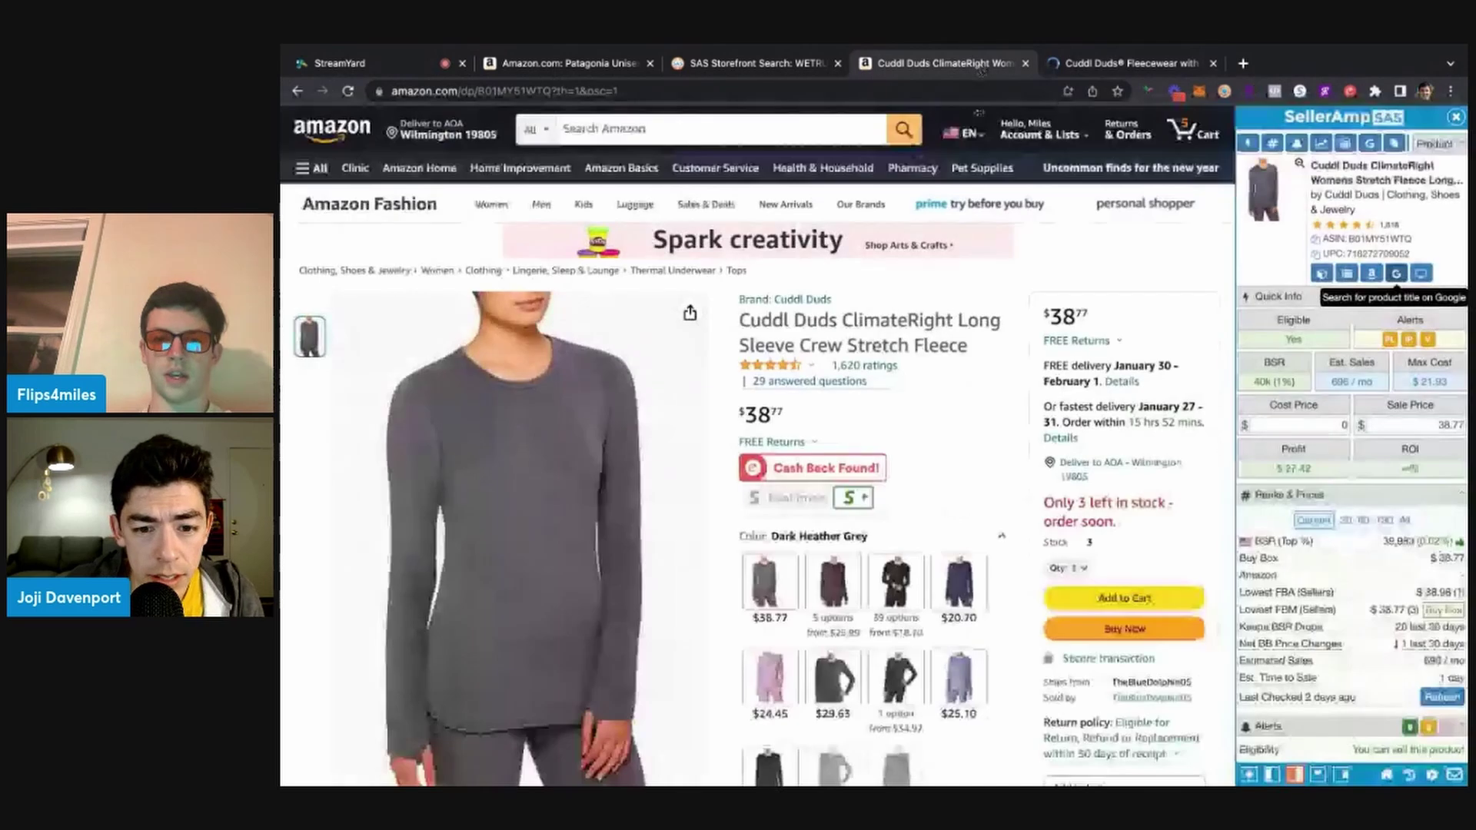
scroll(1028, 372, down, 4)
scroll(1027, 372, up, 6)
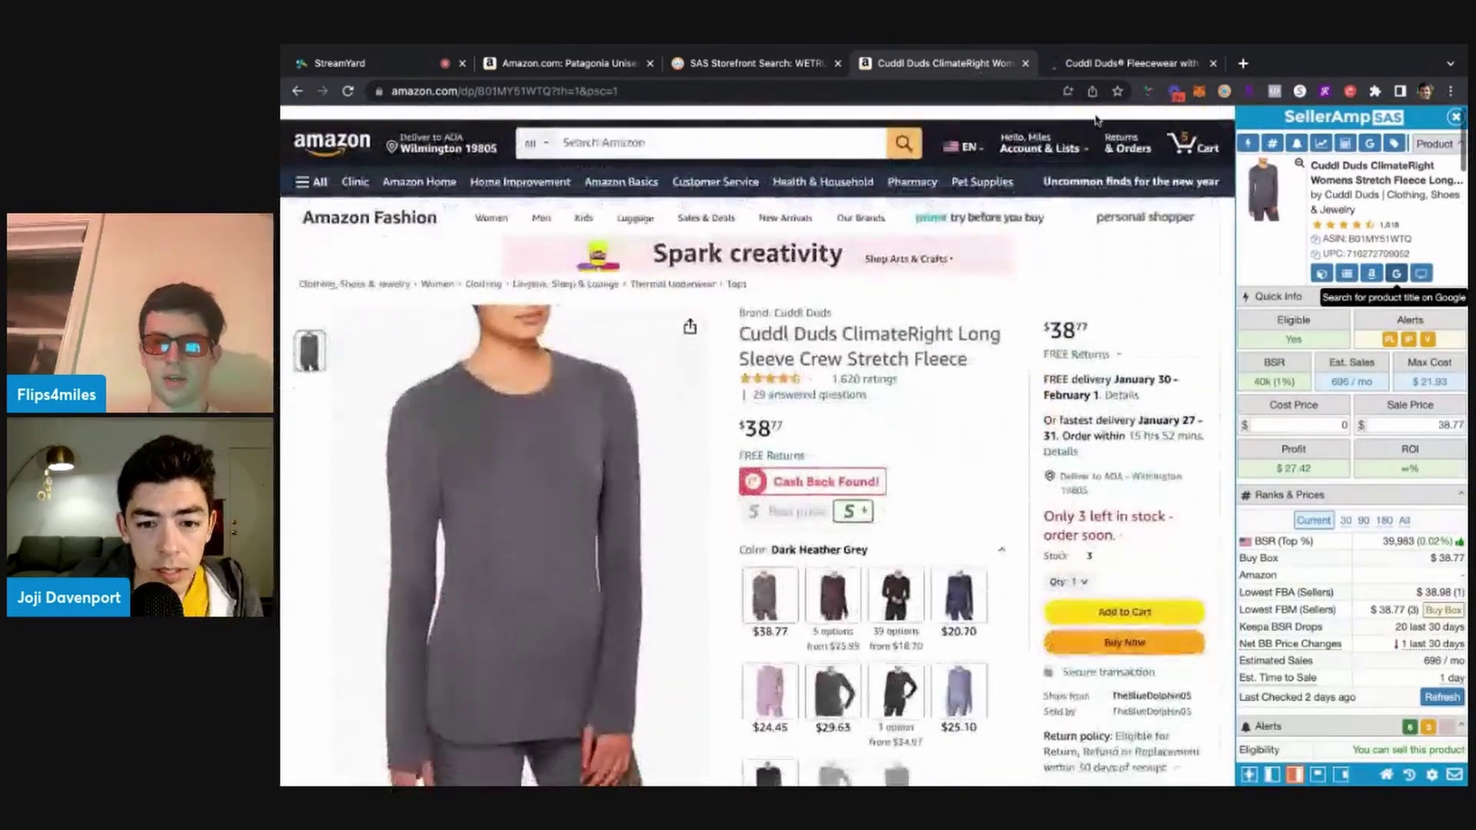
click(1102, 73)
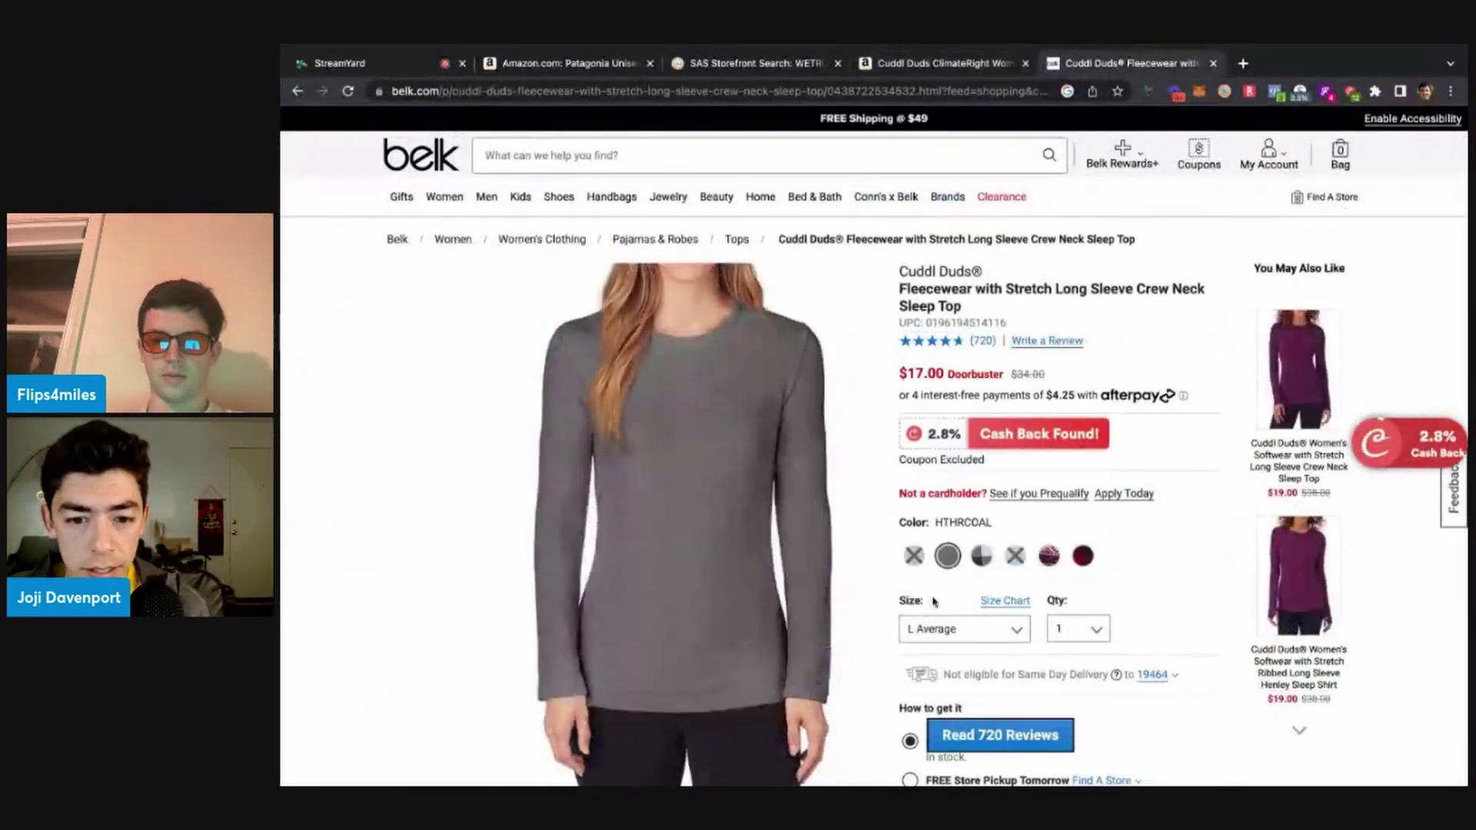
click(945, 612)
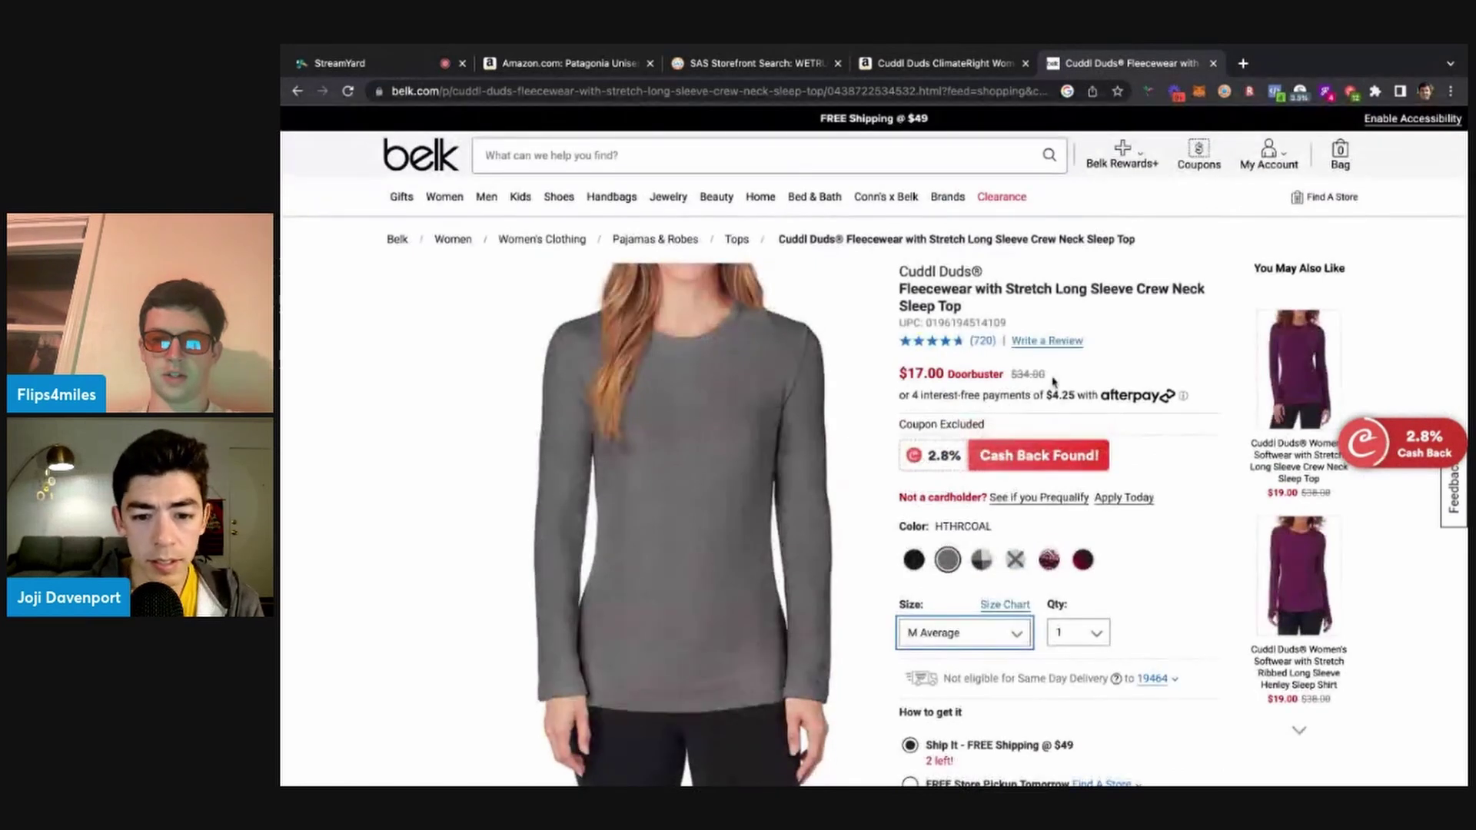
Enter 17 as SellerAmp's cost price on the Amazon listing, giving $8.72 profit and 51.29% ROI
click(945, 63)
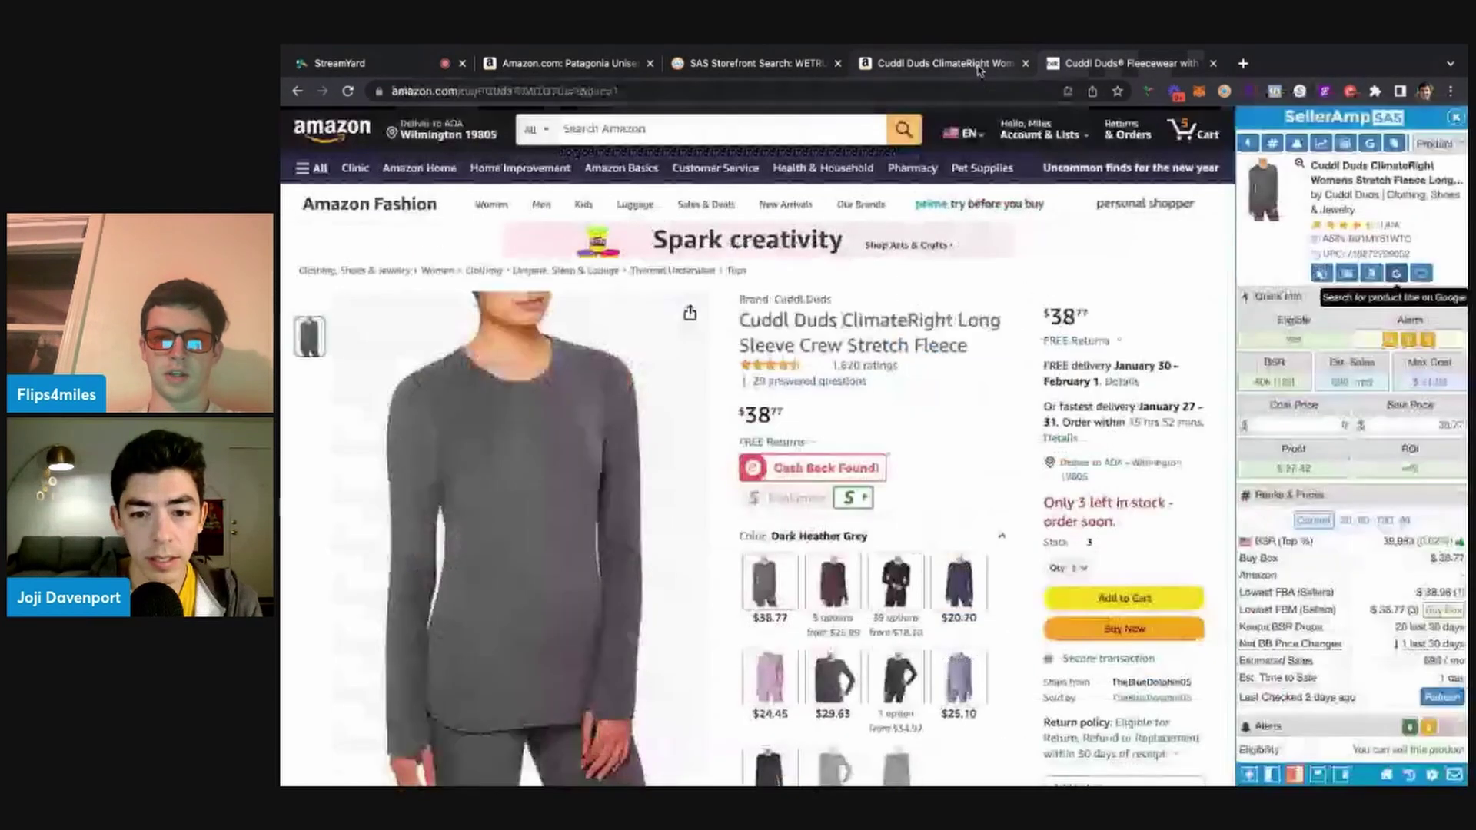
click(1064, 69)
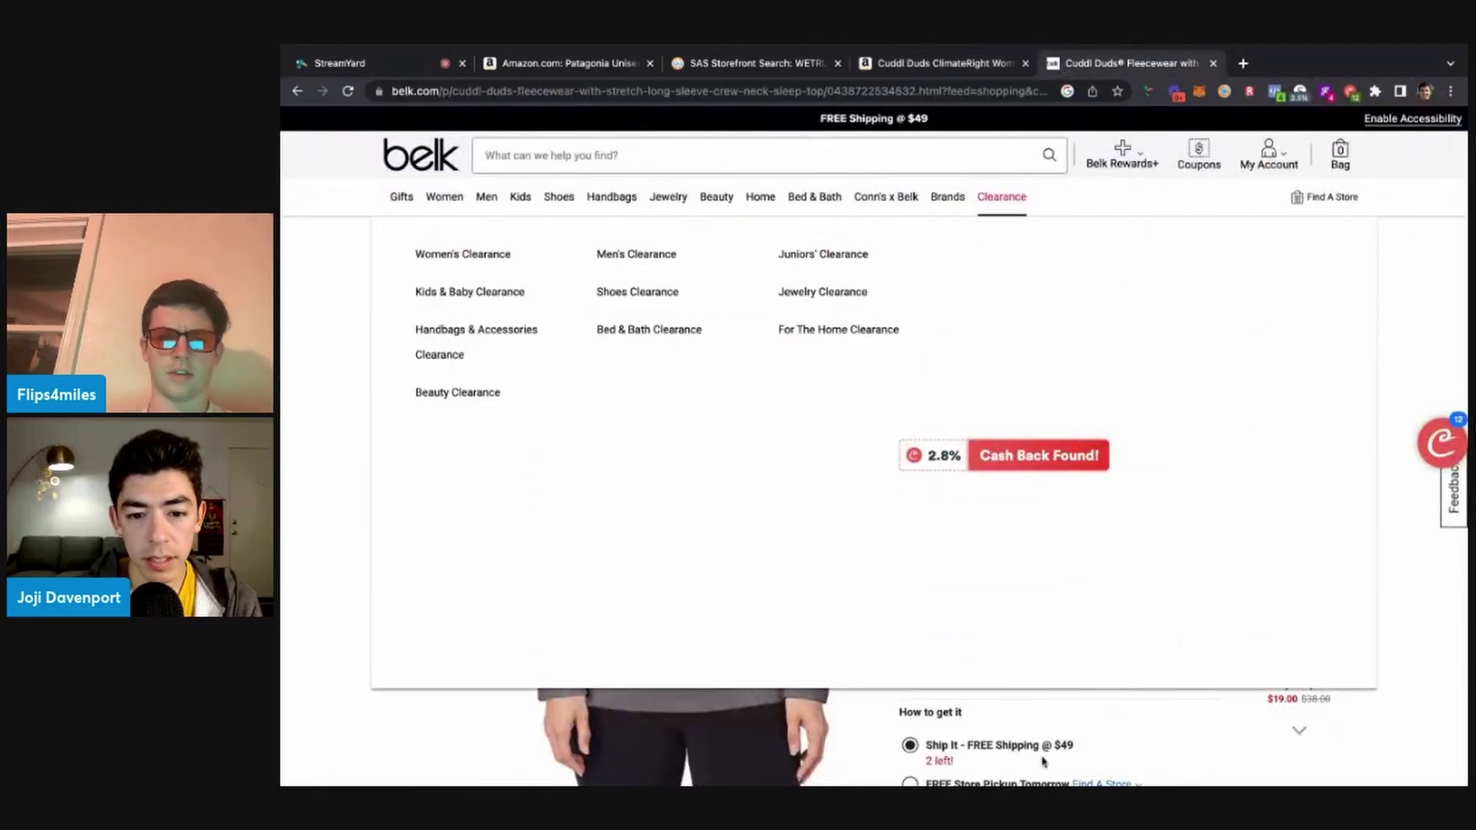
click(976, 73)
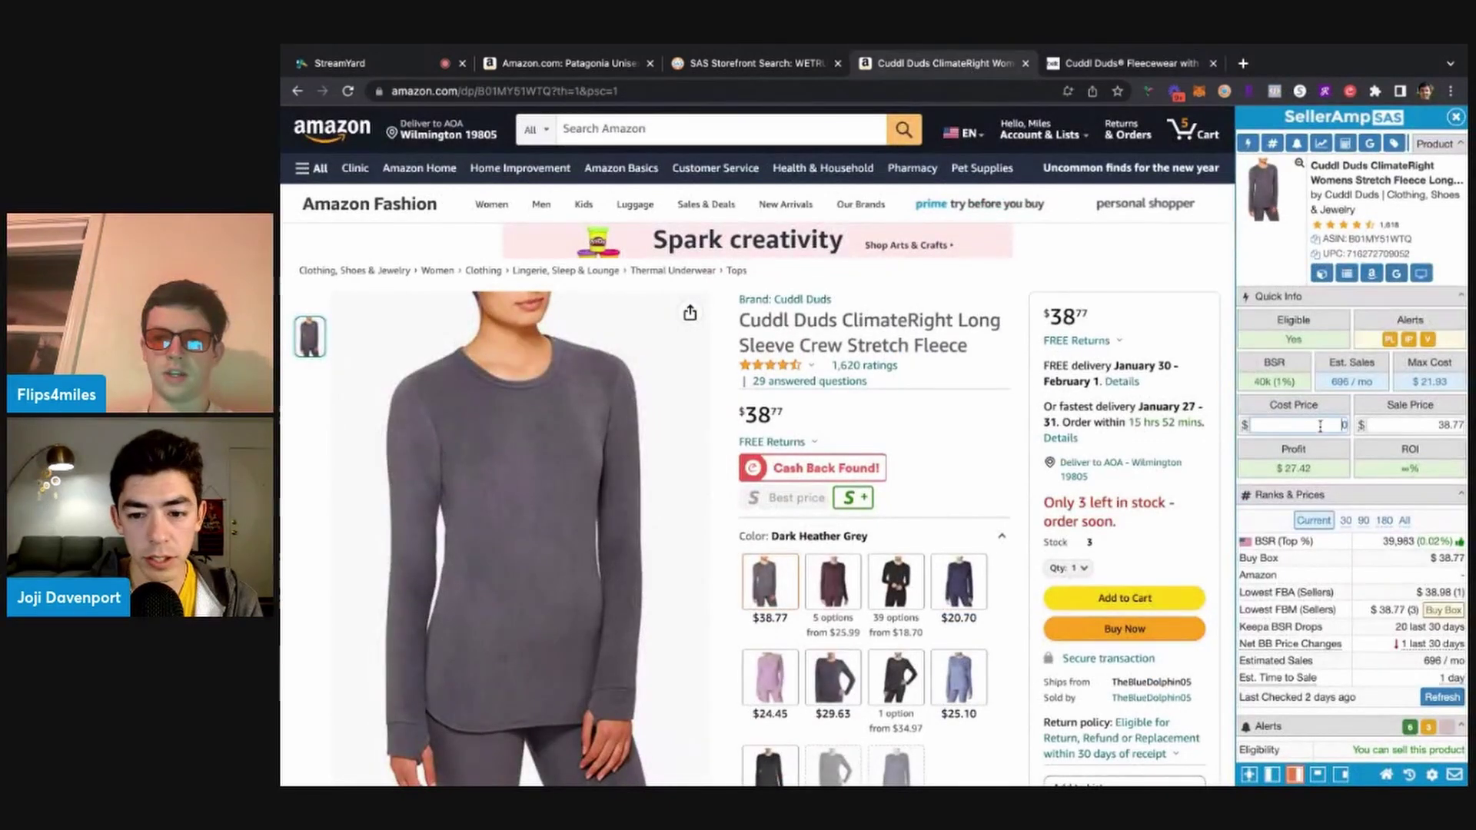
text(17)
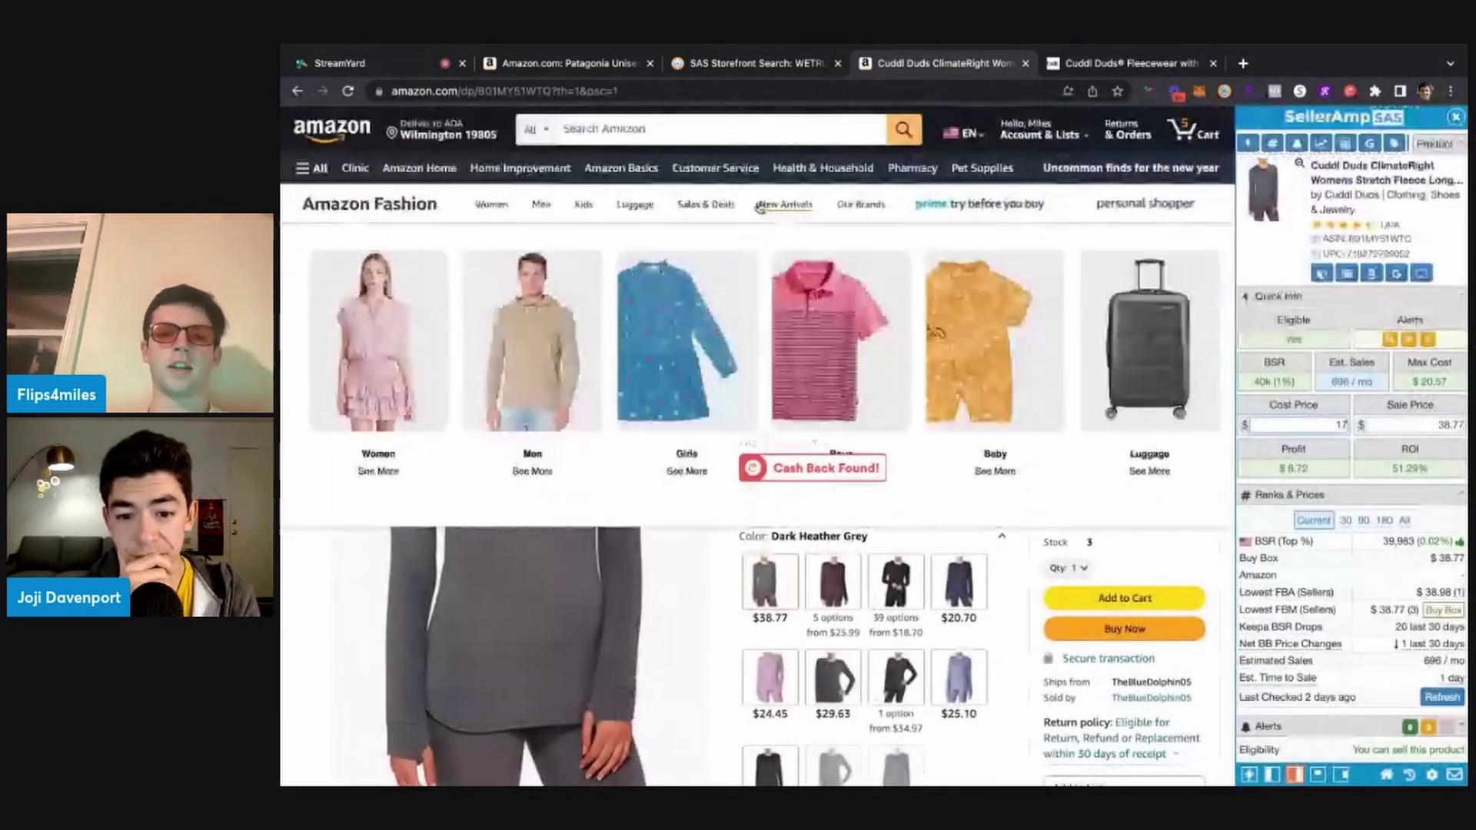
mouse_move(928, 568)
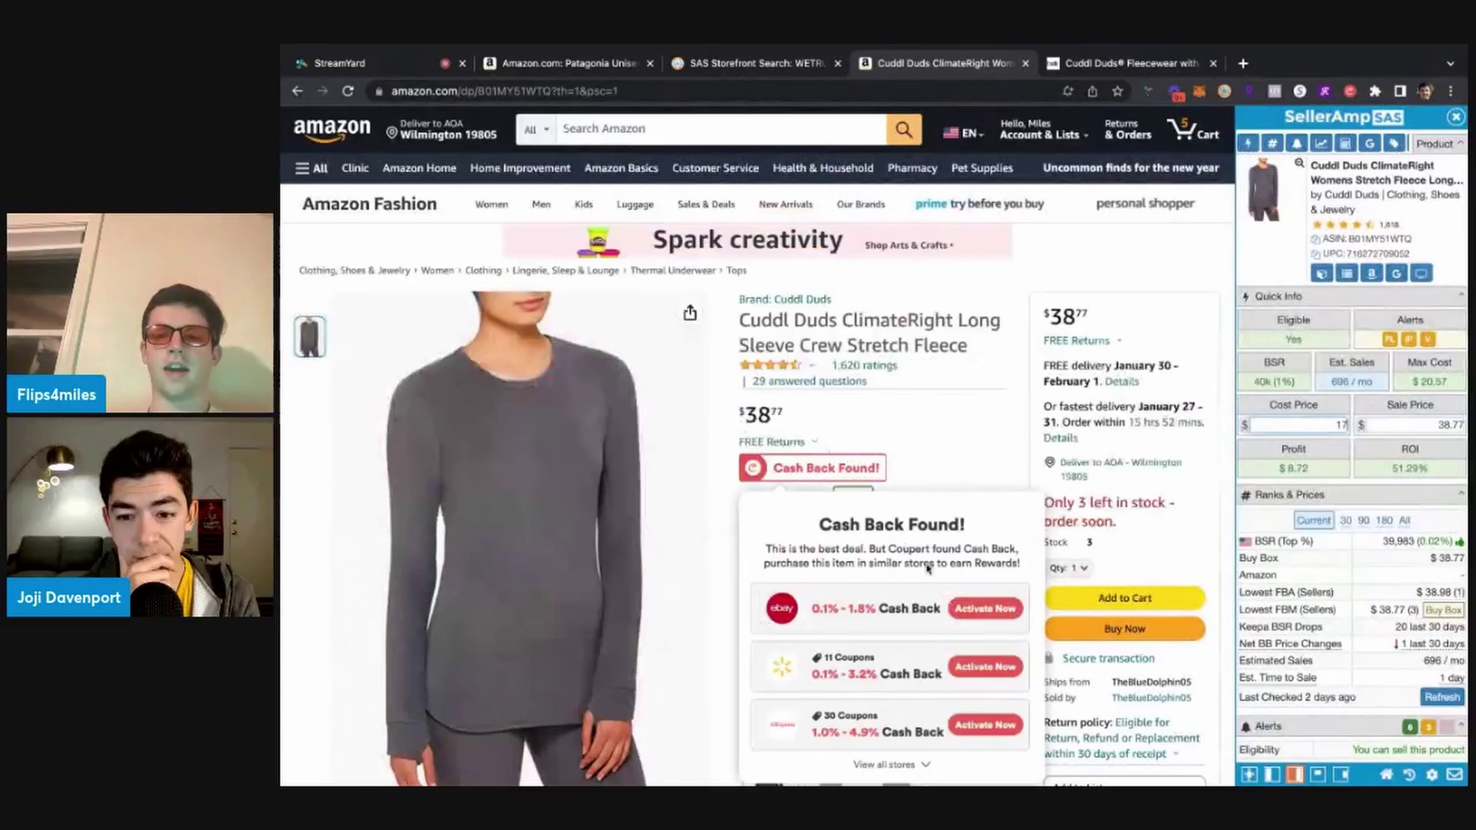